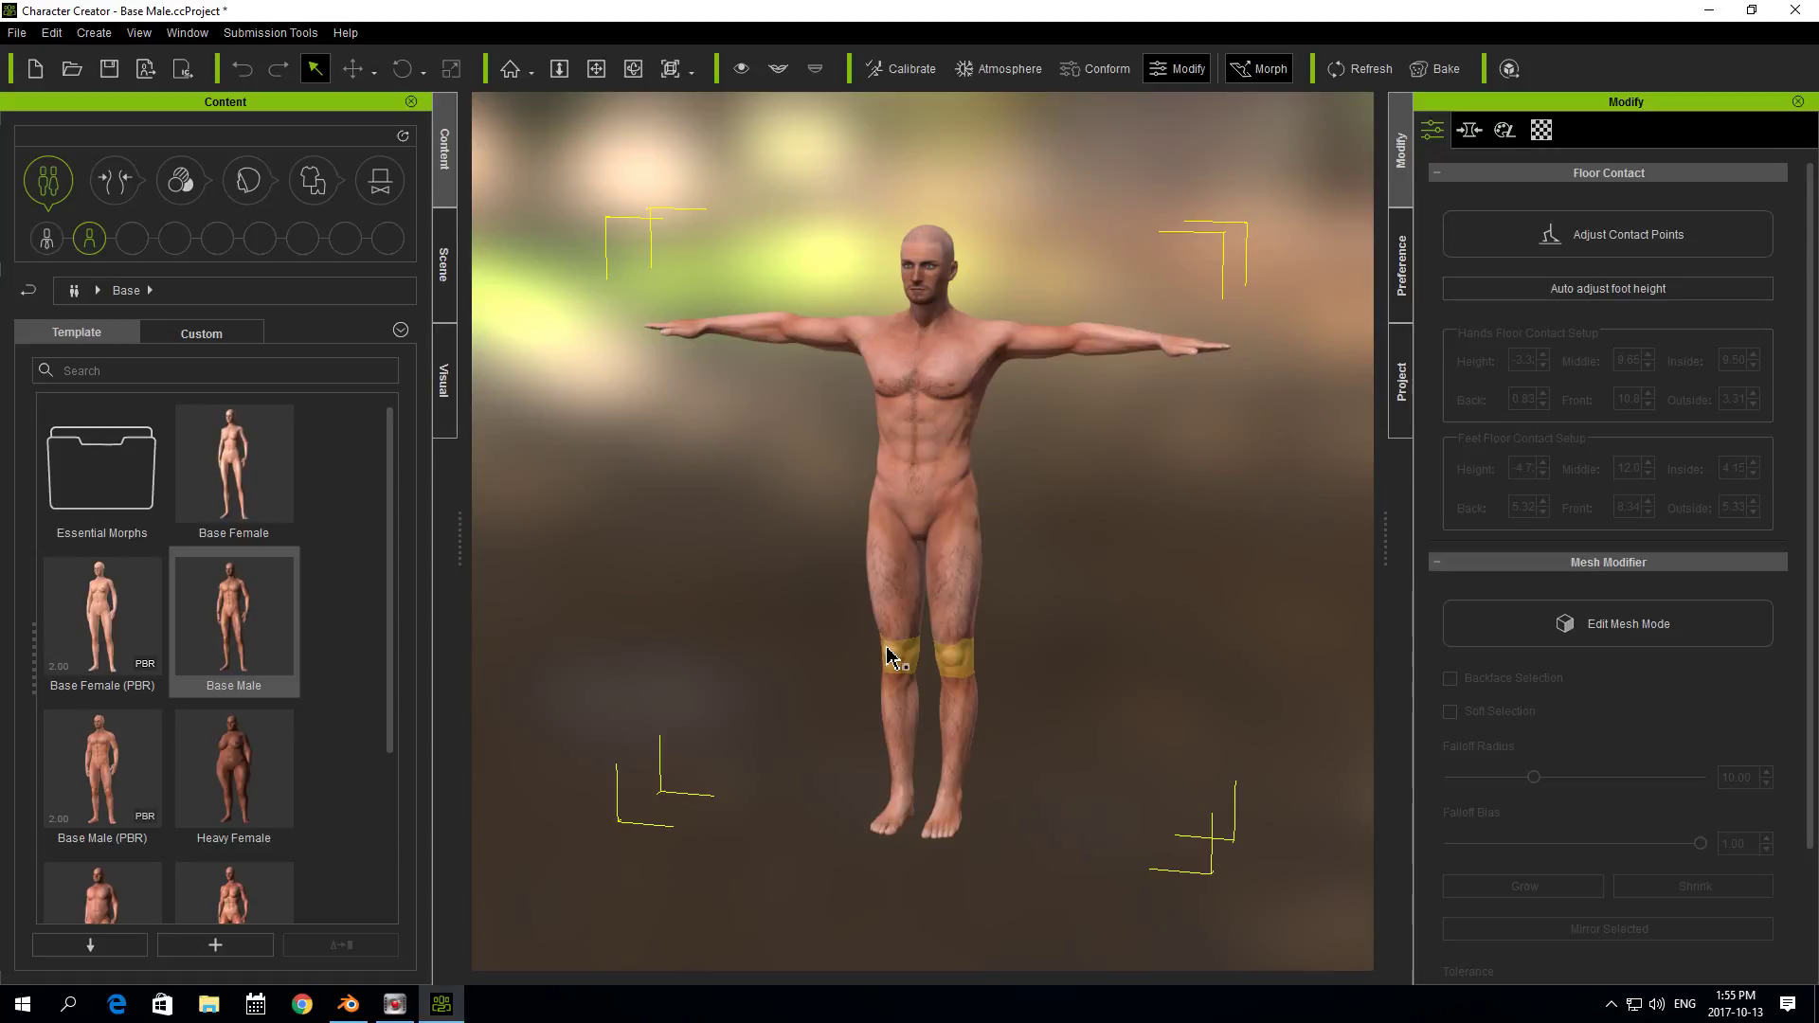
- Look through the Essential Morphs character templates and return to the Base folder
double_click(129, 479)
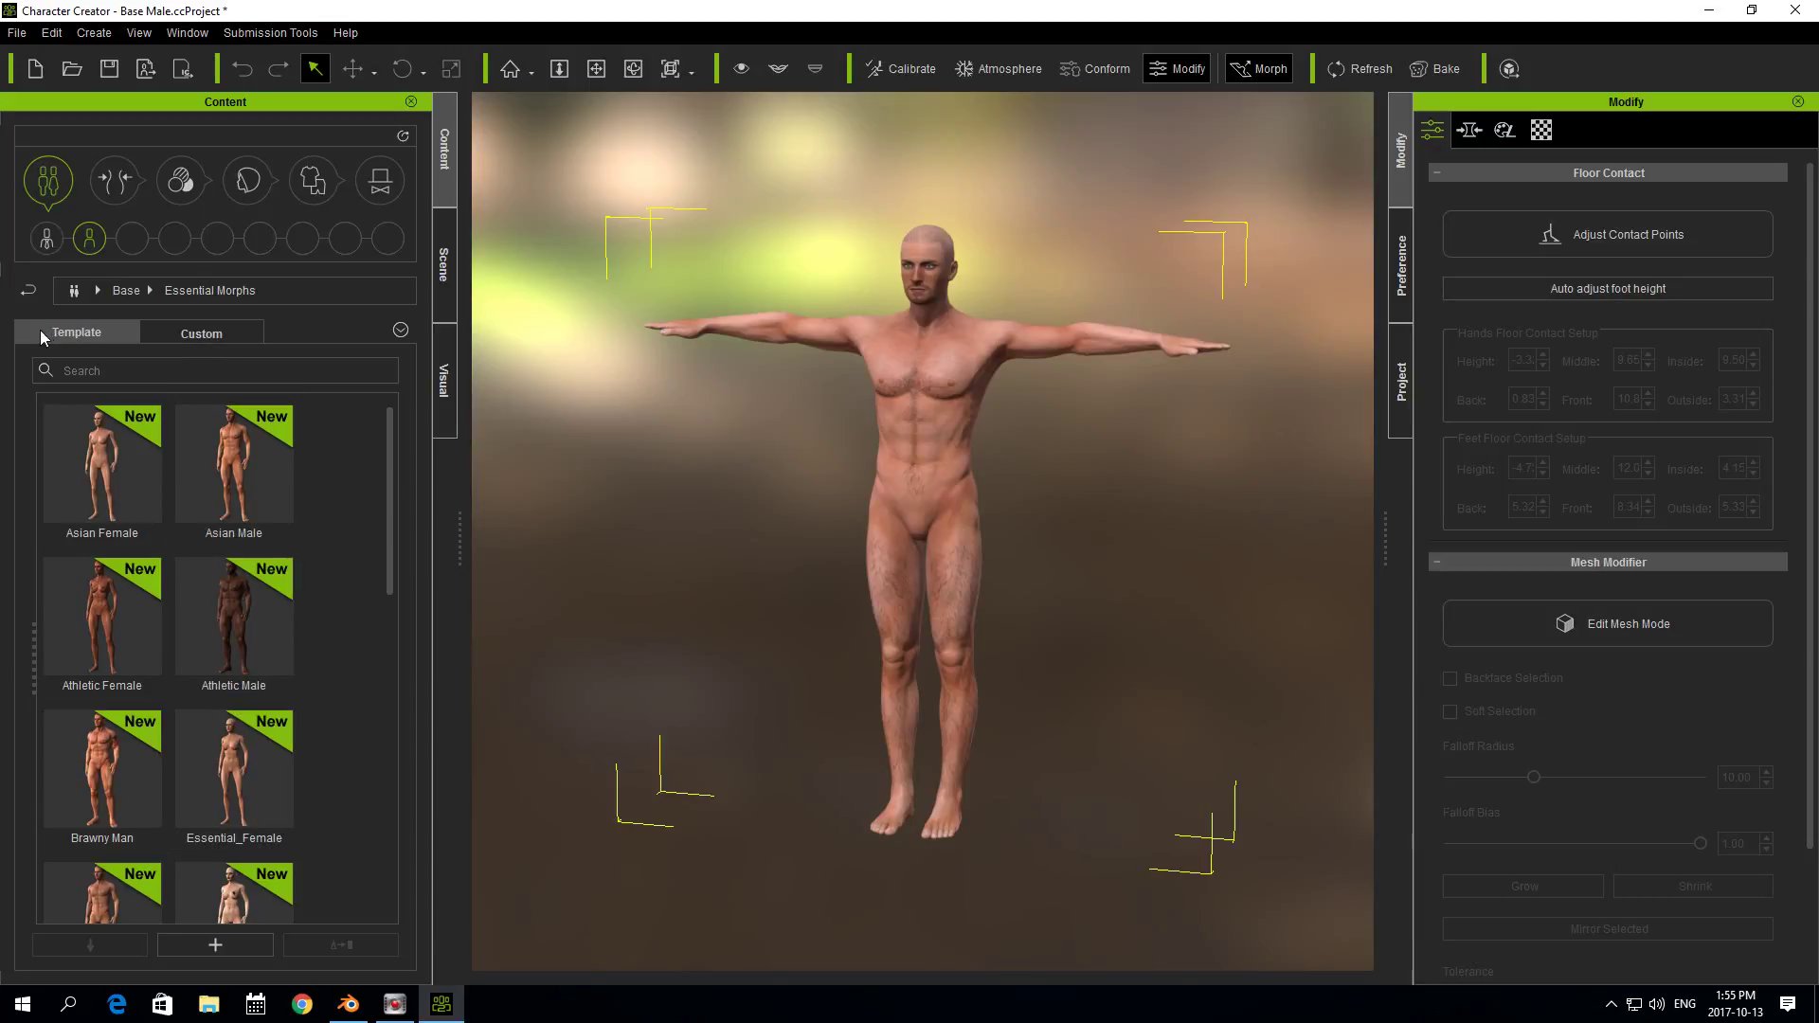
left_click(31, 293)
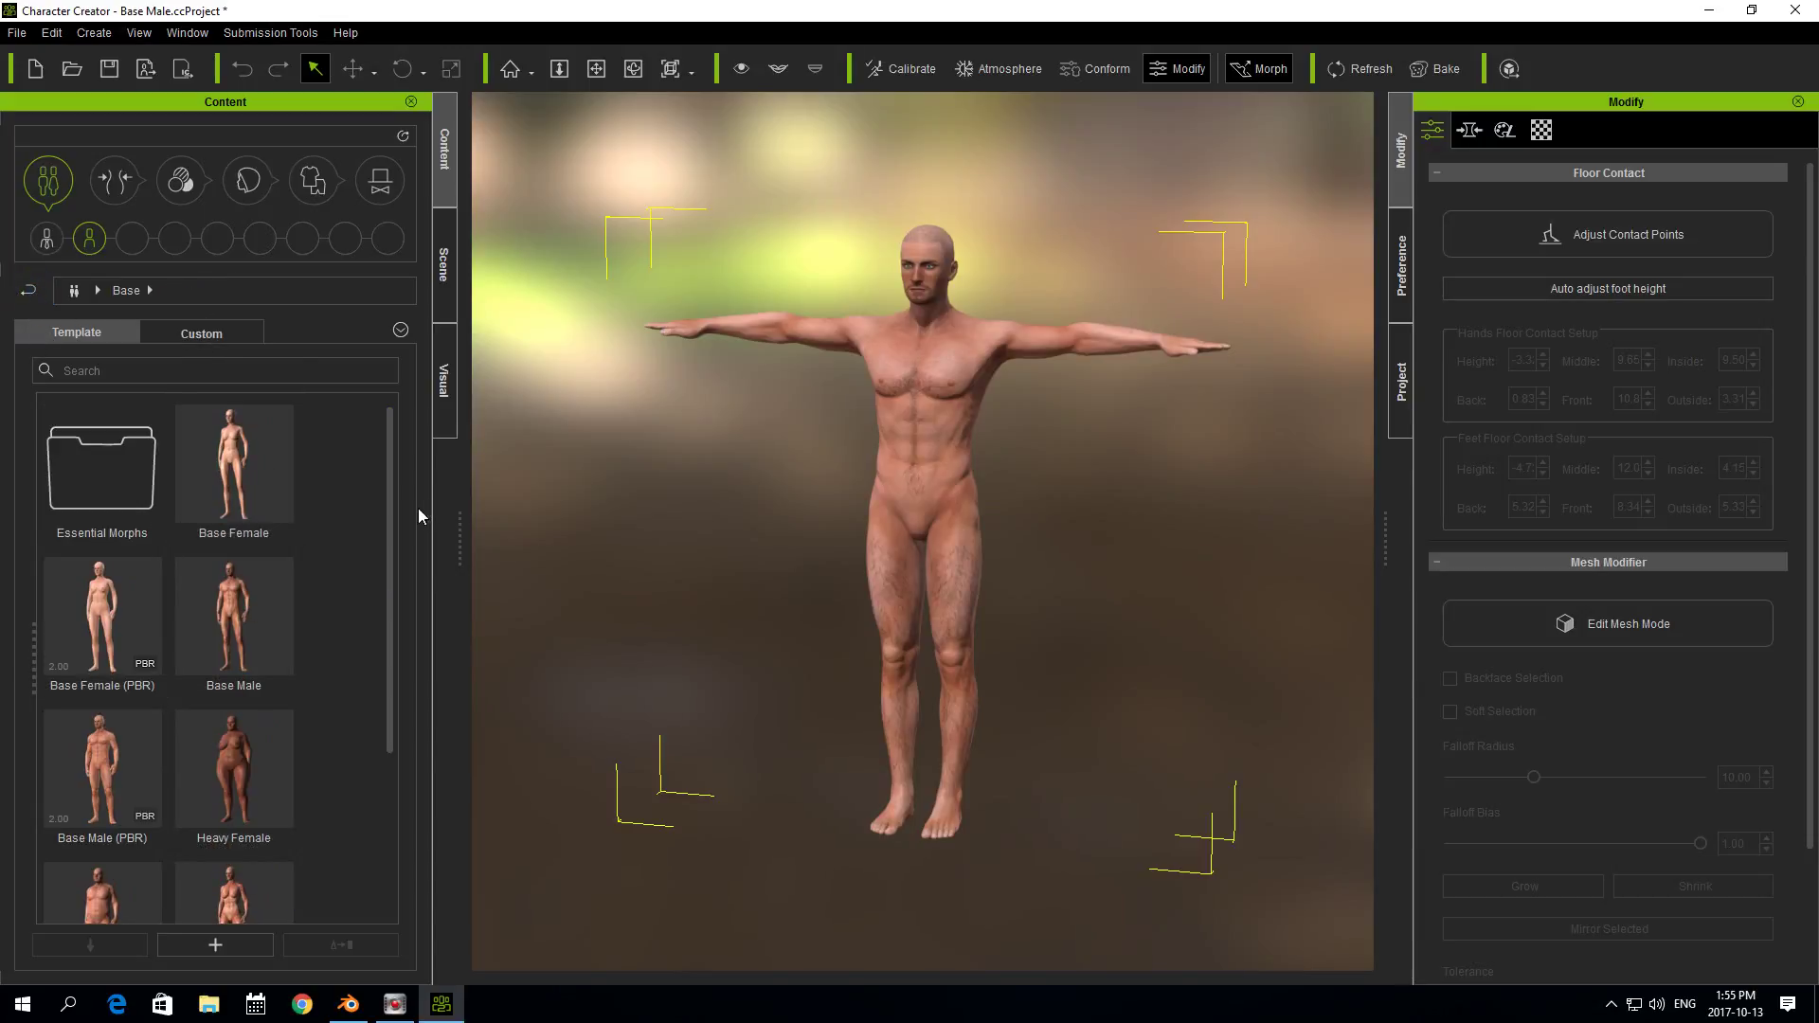
left_click_drag(388, 487, 409, 453)
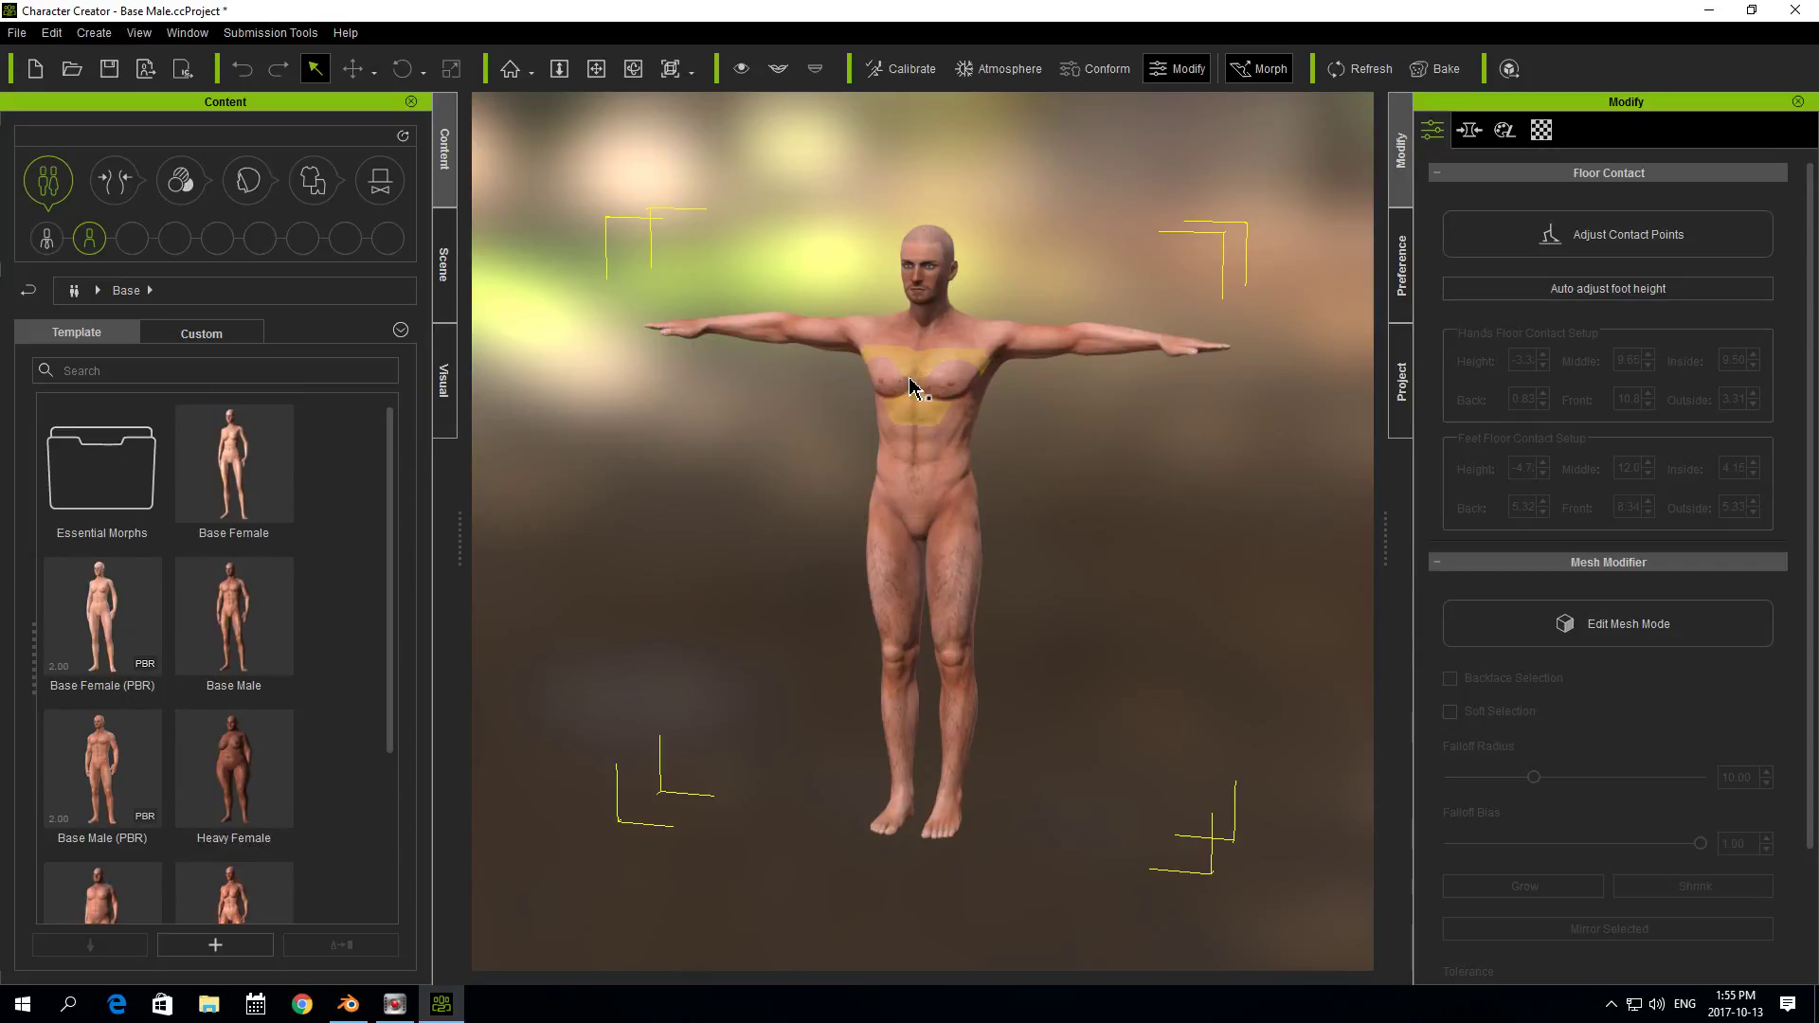
- Export the nude character to OBJ with Y-Up axis and the Body part only, saved as 1 in quick tutorials
left_click(17, 32)
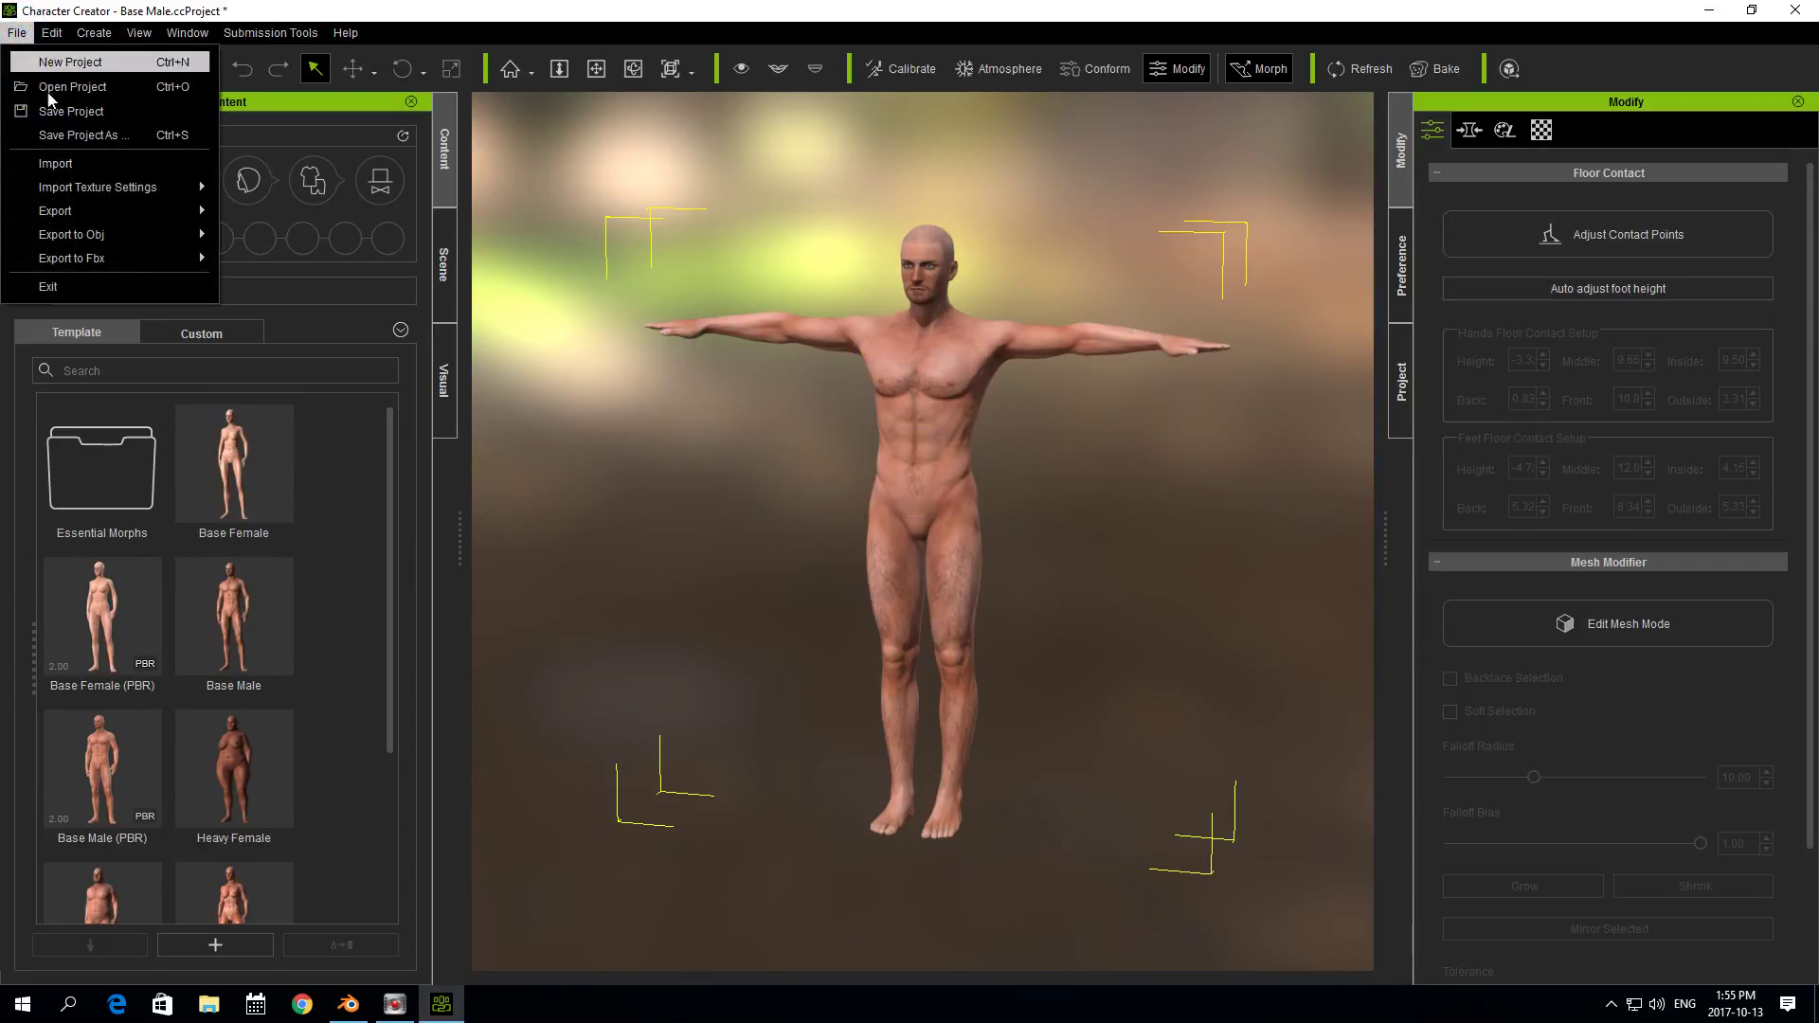
mouse_move(79, 235)
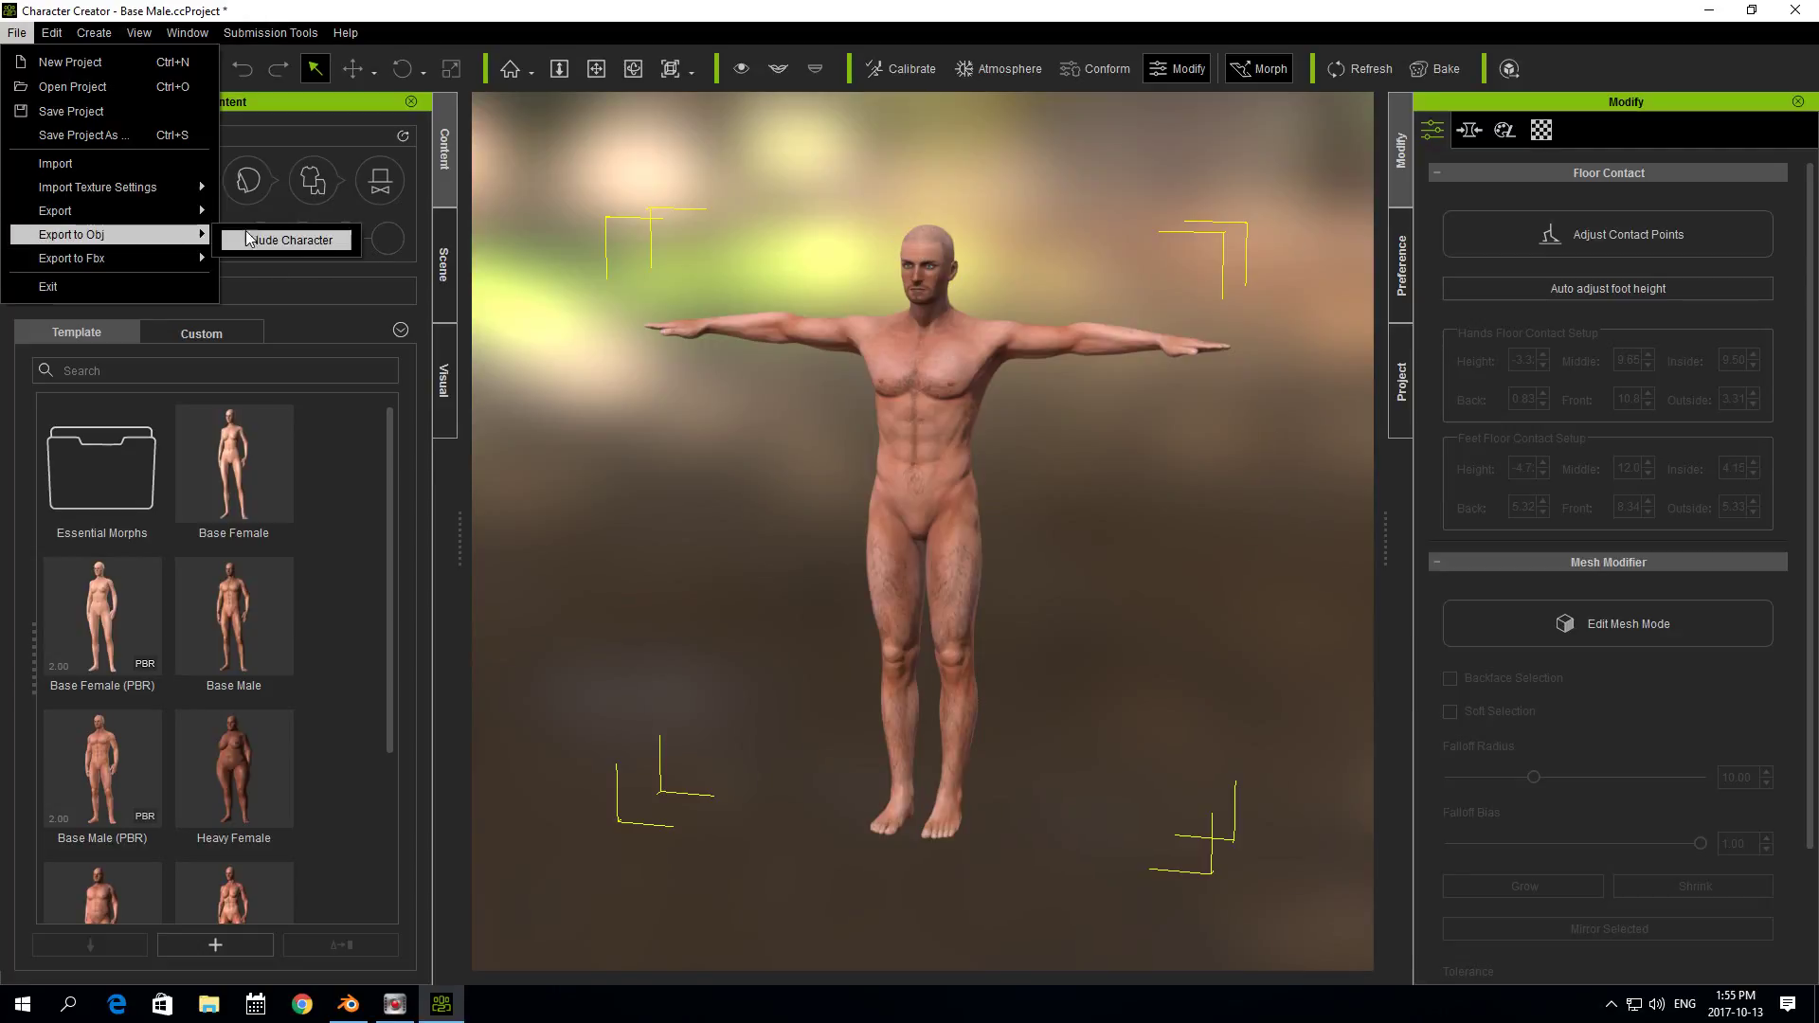
left_click(270, 239)
left_click(1040, 470)
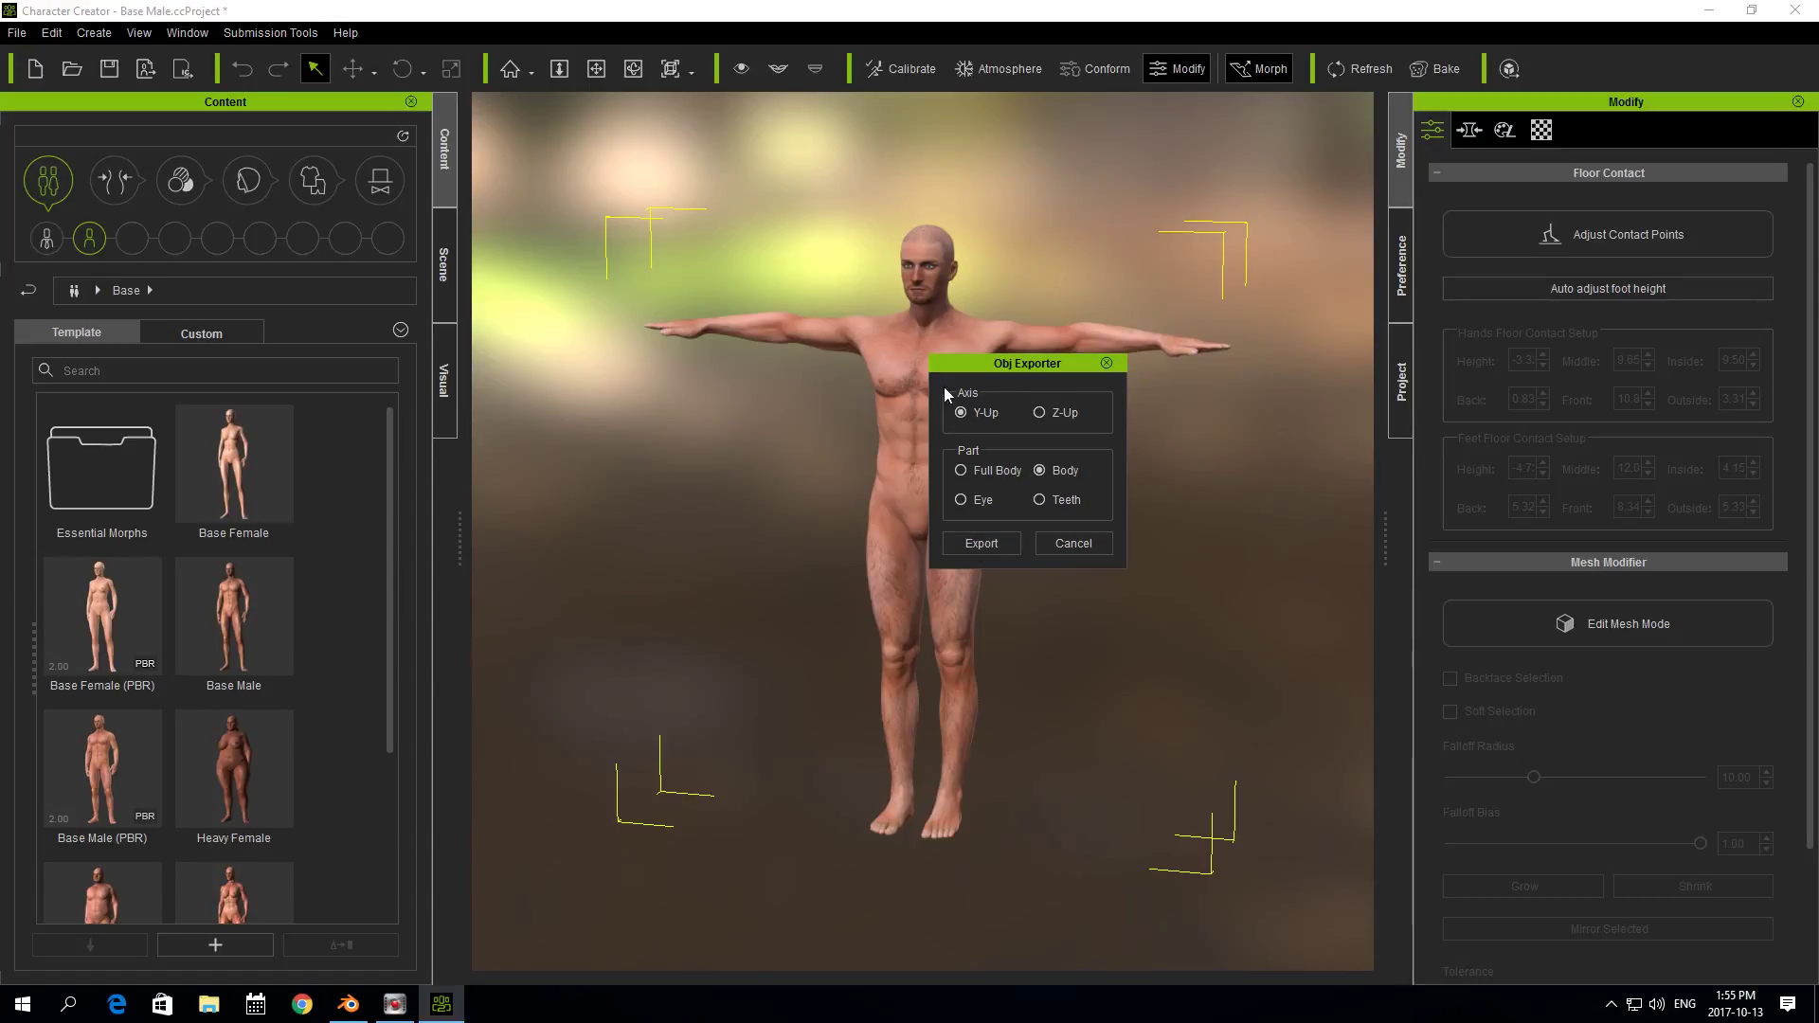
left_click(965, 548)
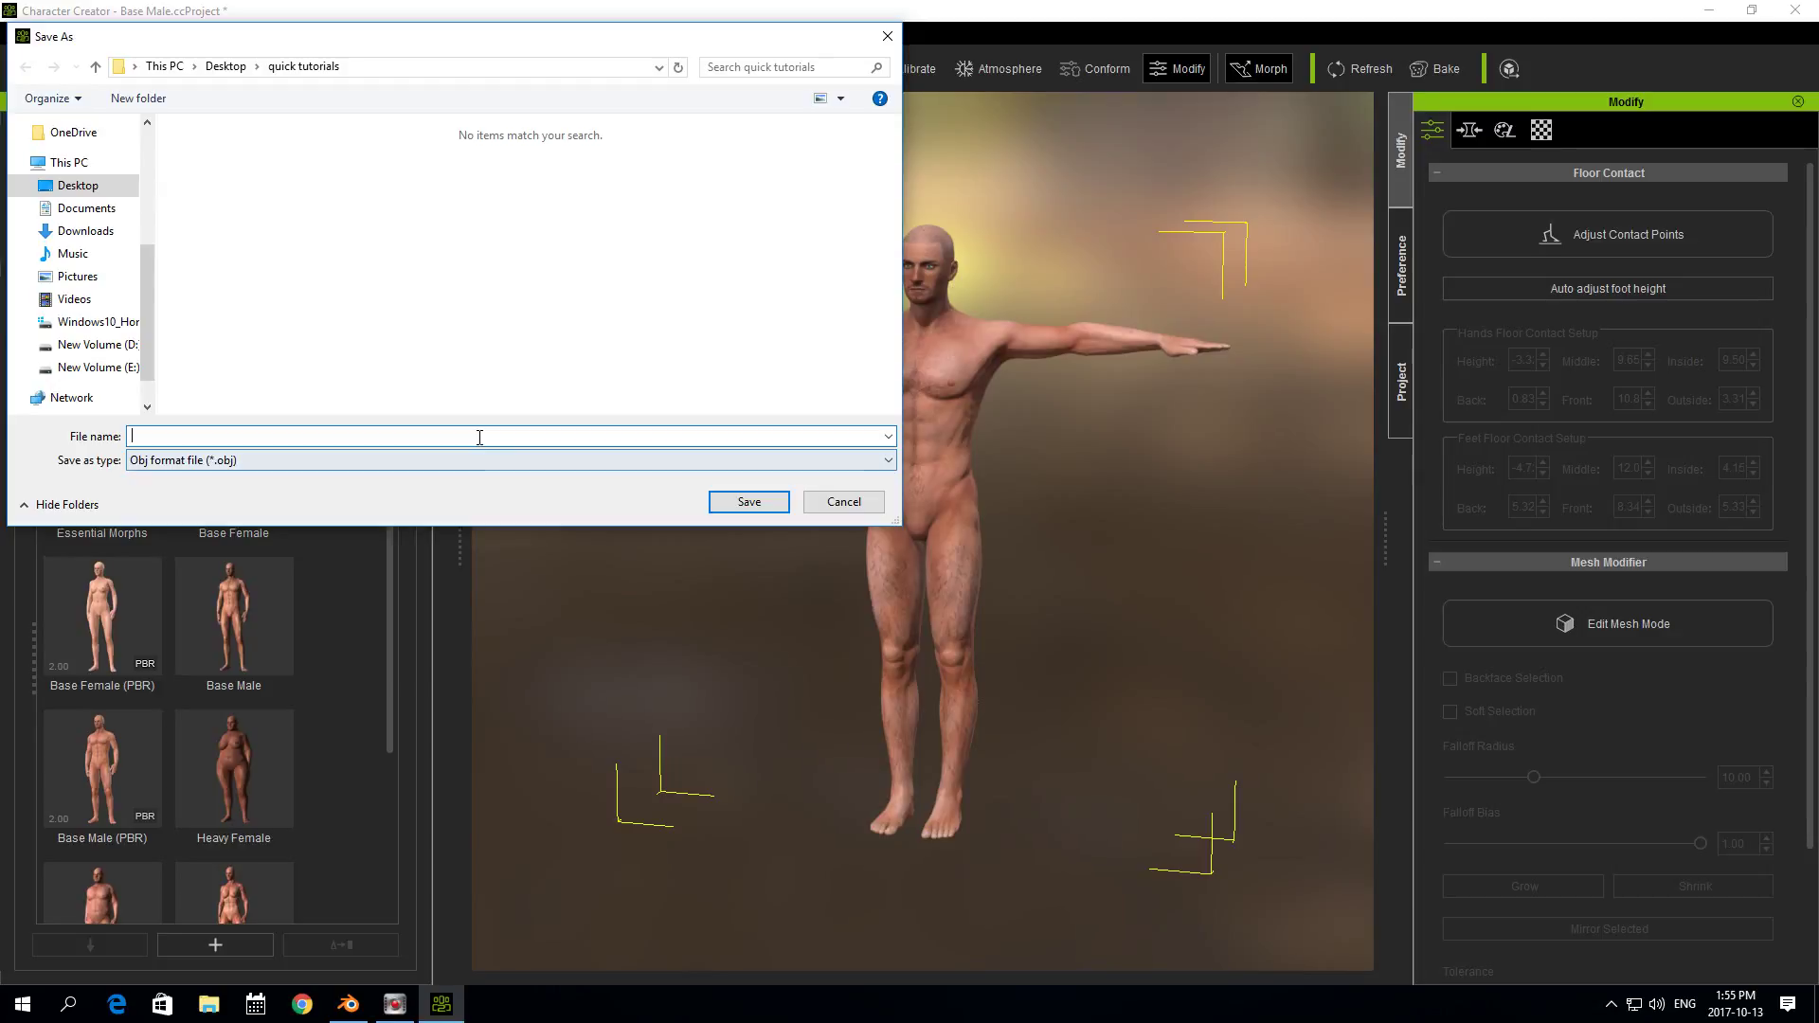
type("1")
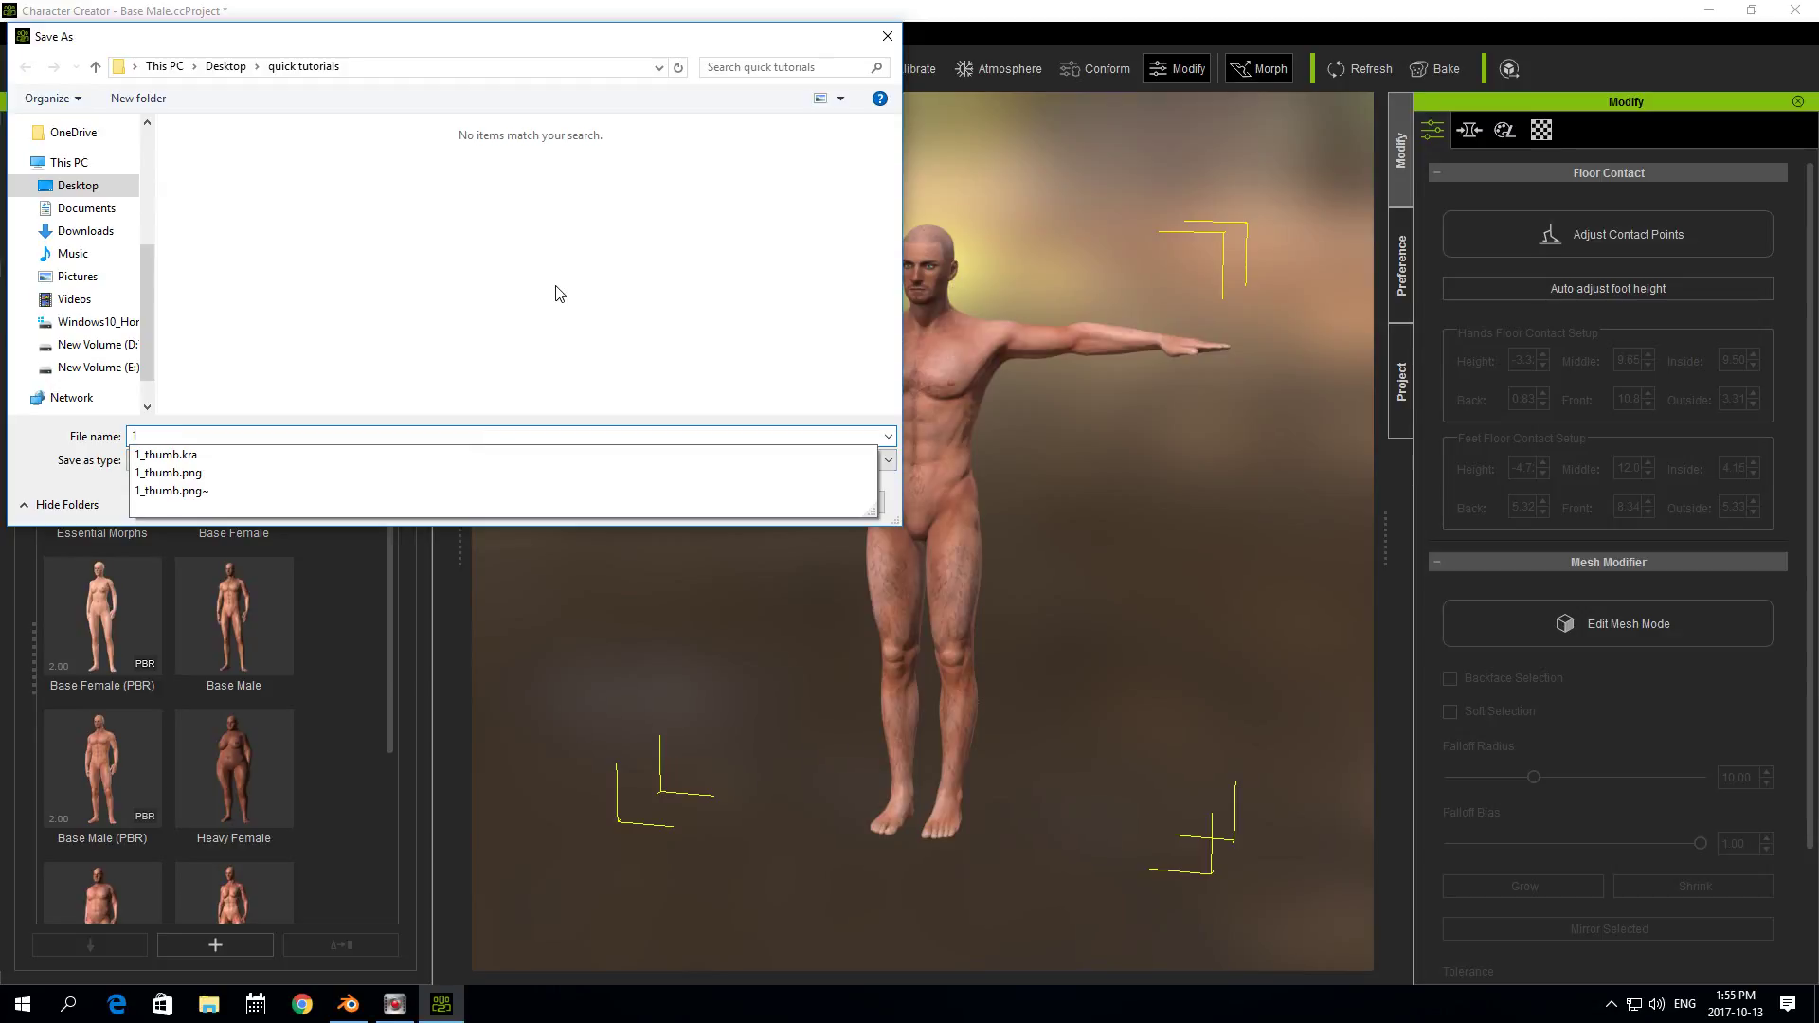
left_click(559, 293)
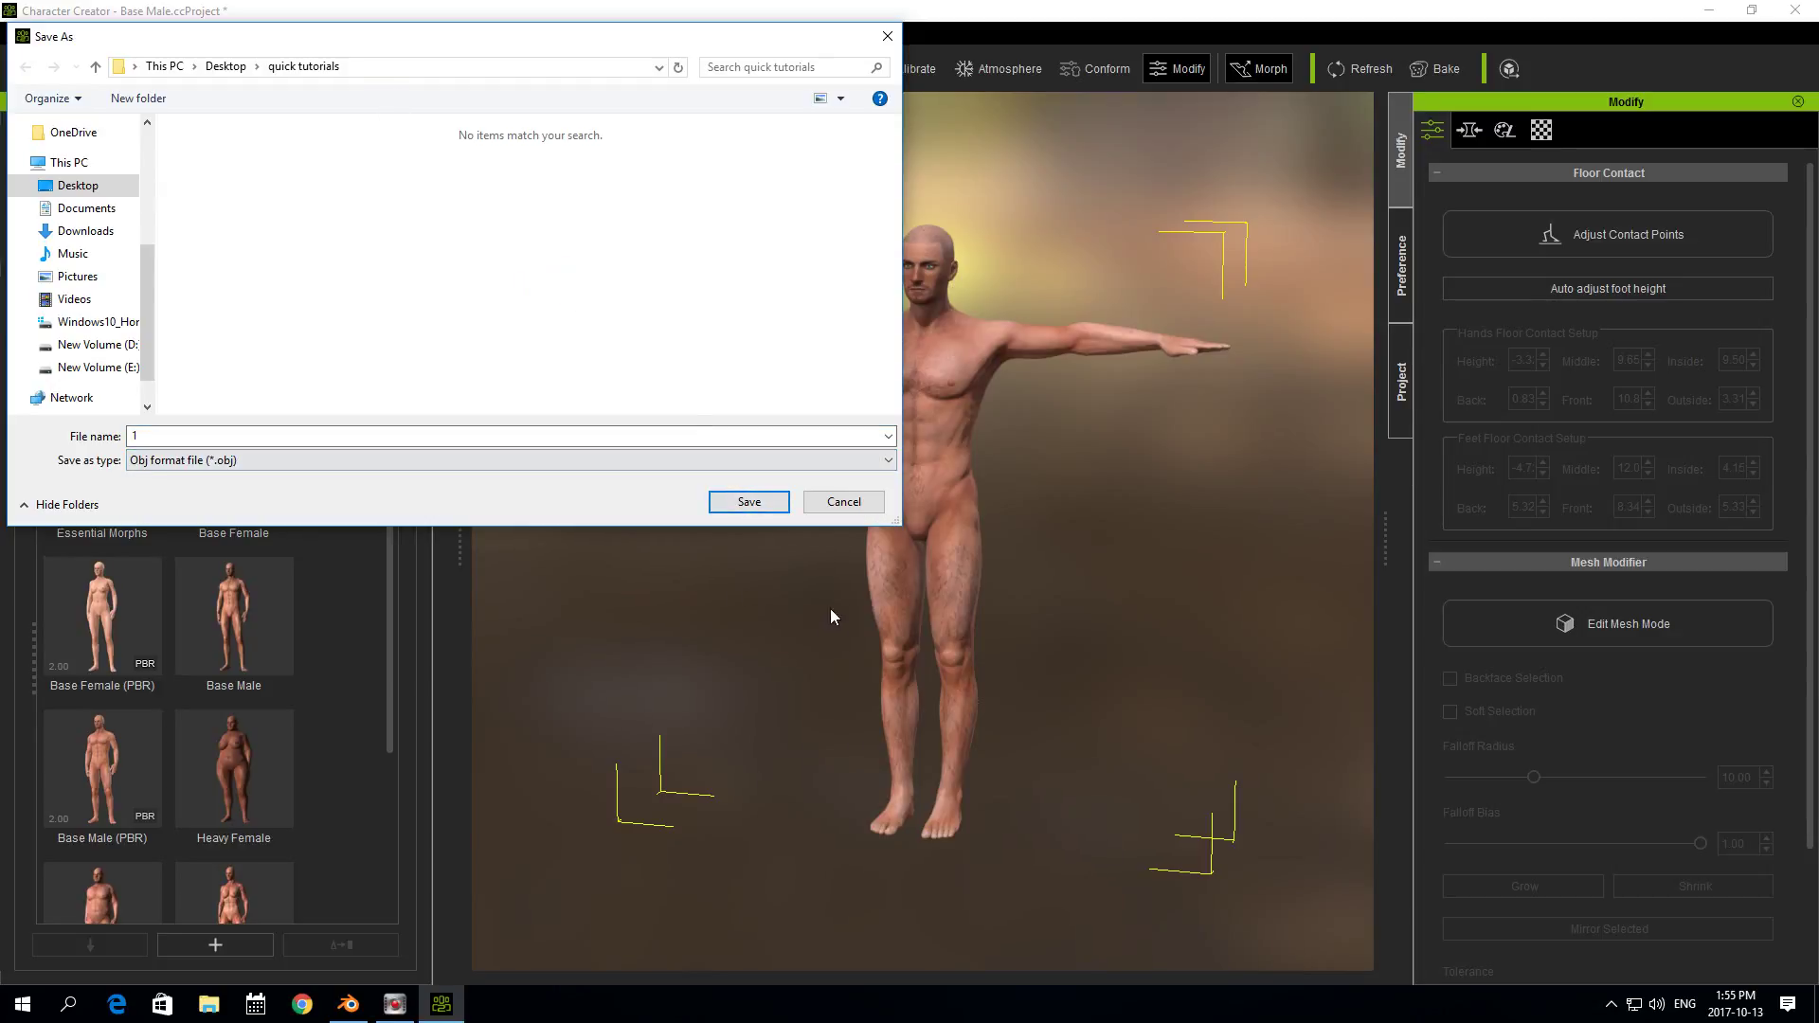
left_click(750, 502)
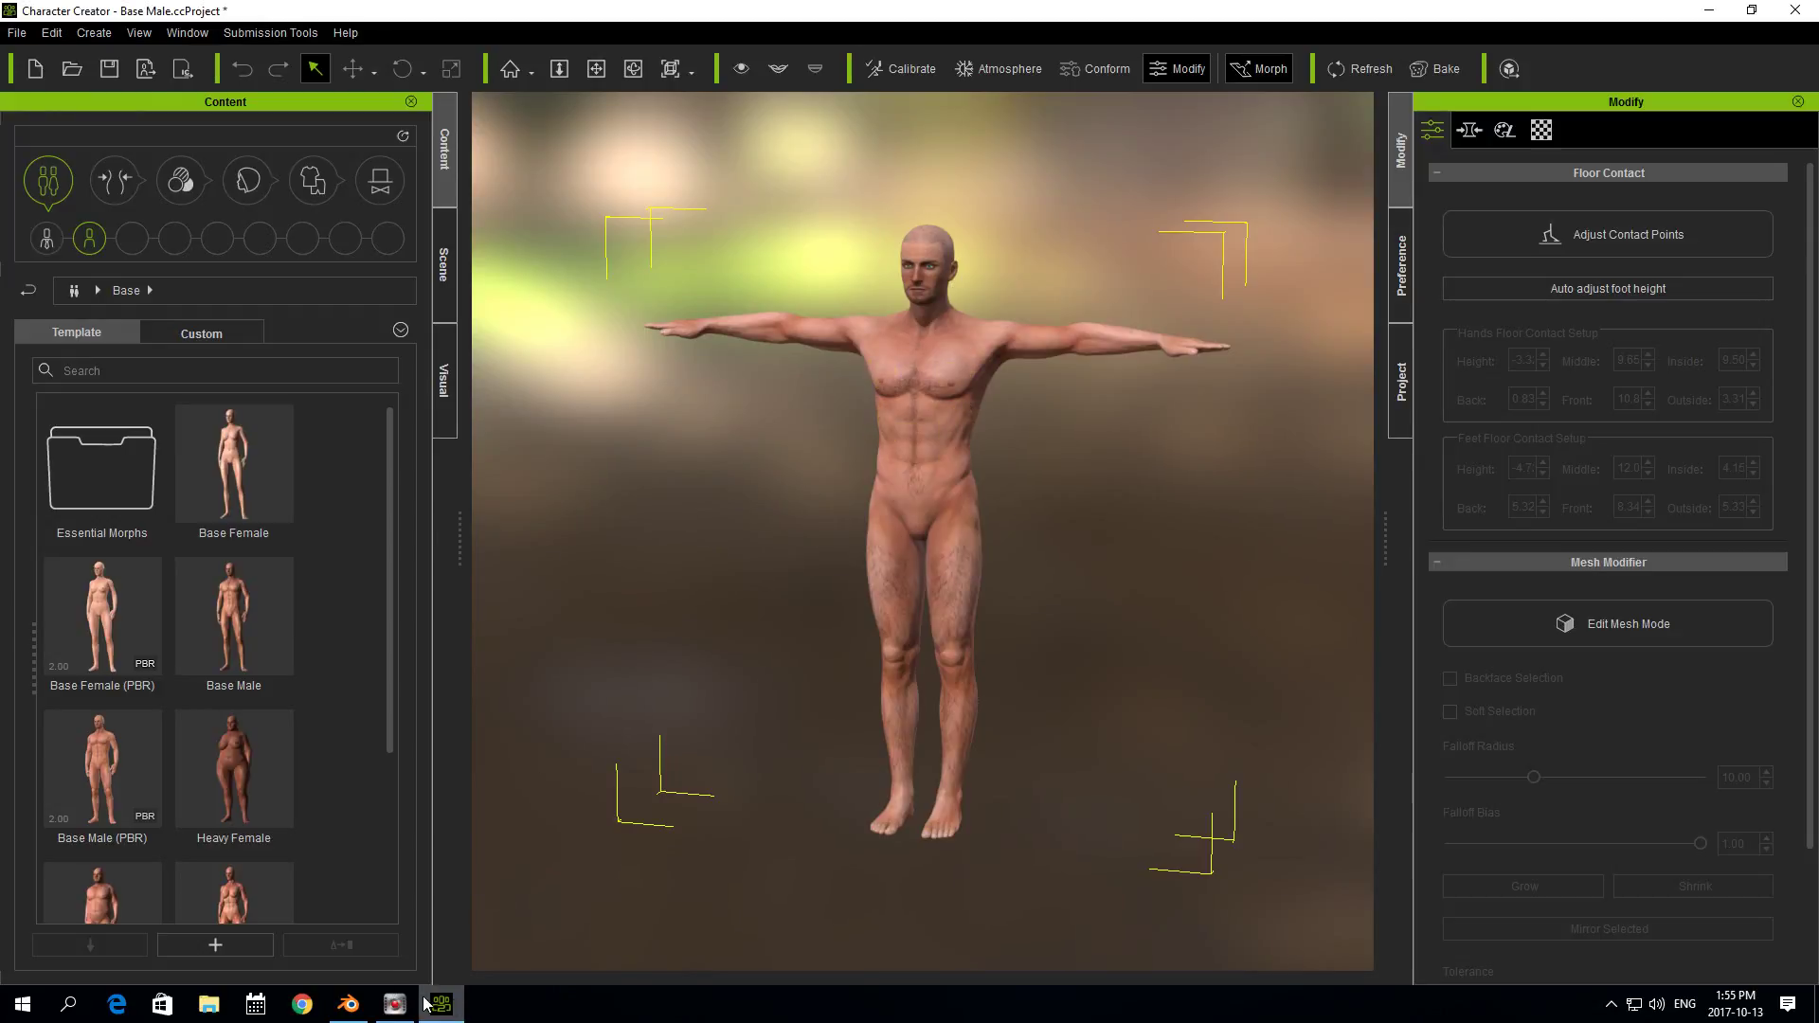
- Switch to Blender and import 1.obj from the quick tutorials folder with Keep Vert Order
left_click(348, 1002)
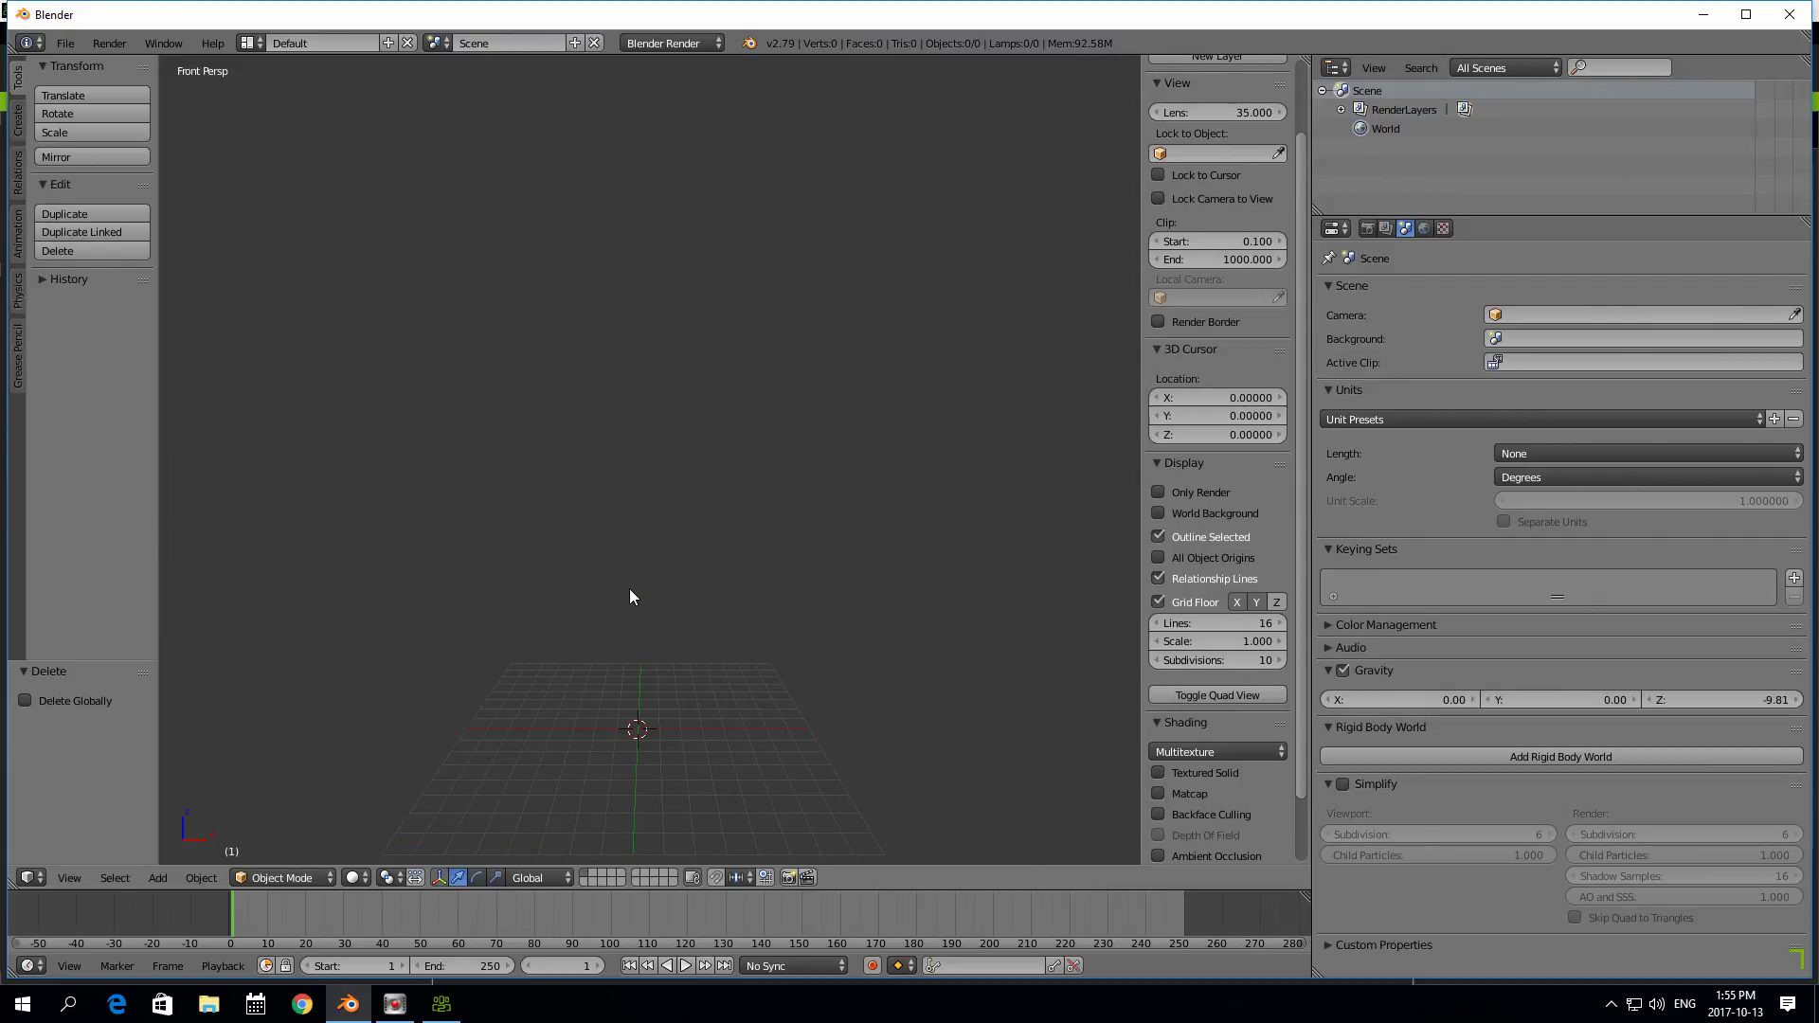
scroll(630, 597, "down", 3)
scroll(631, 612, "up", 3)
left_click(65, 44)
mouse_move(87, 403)
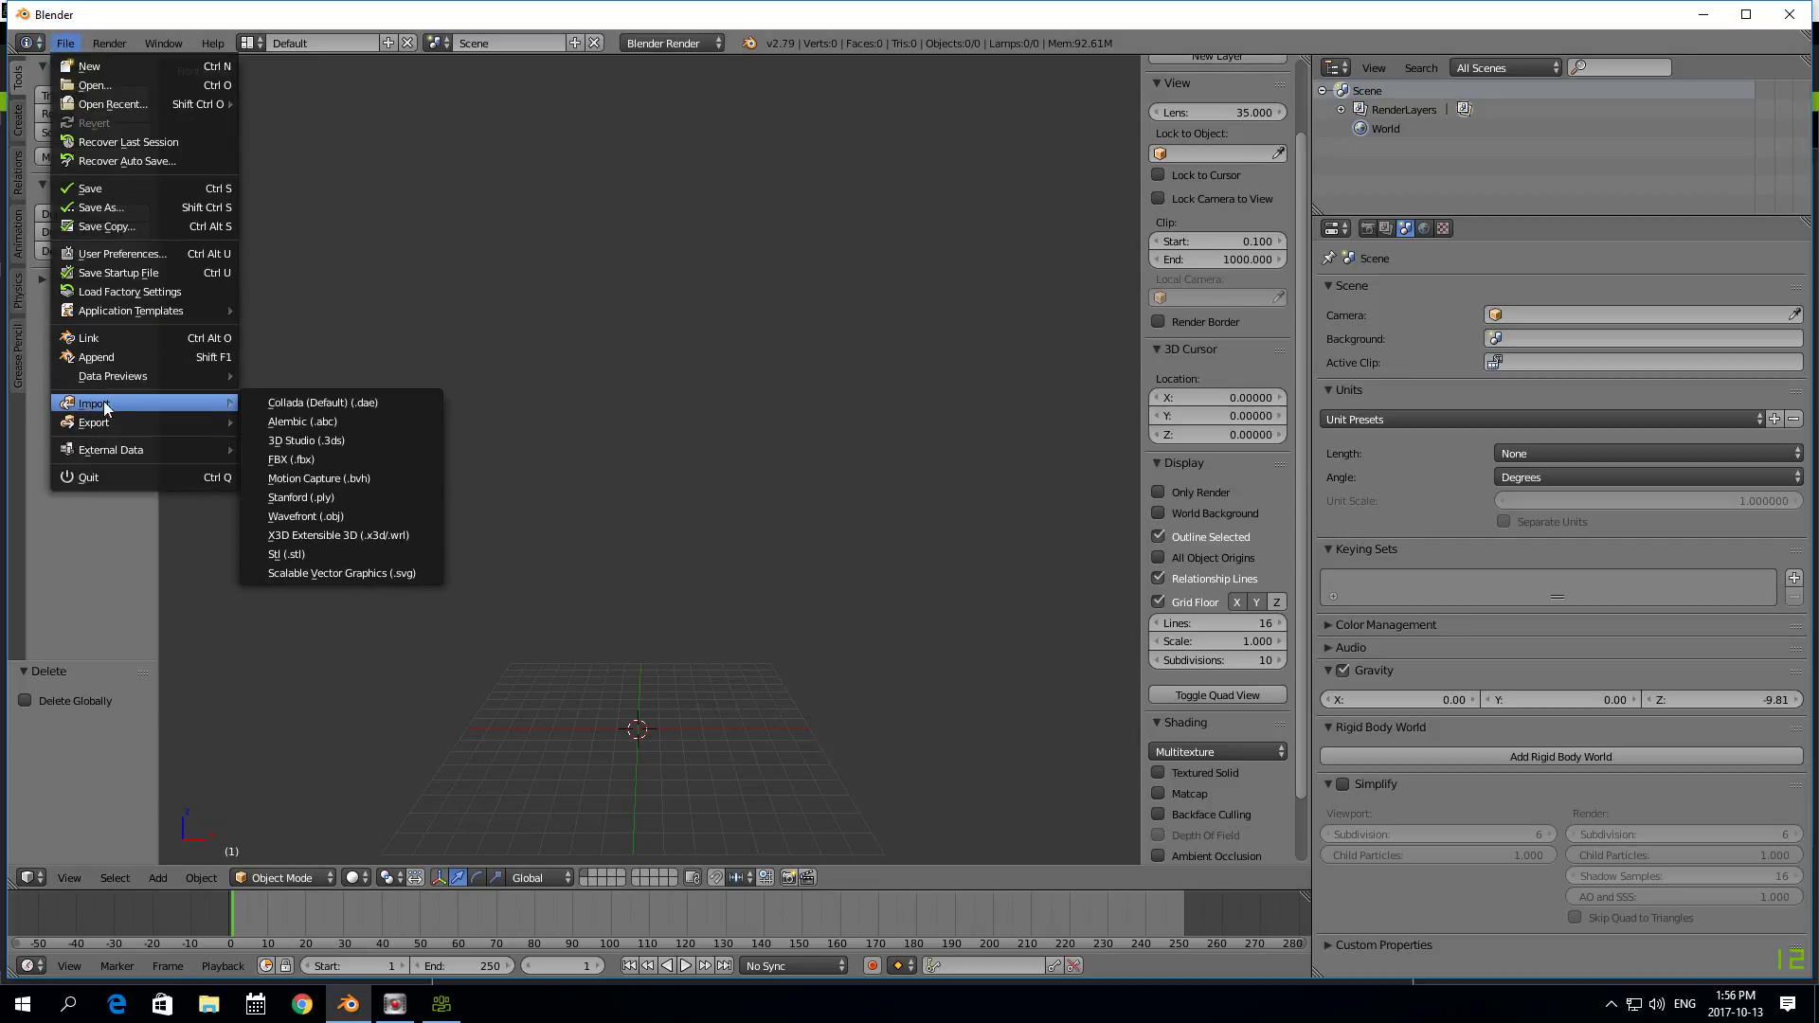
left_click(311, 517)
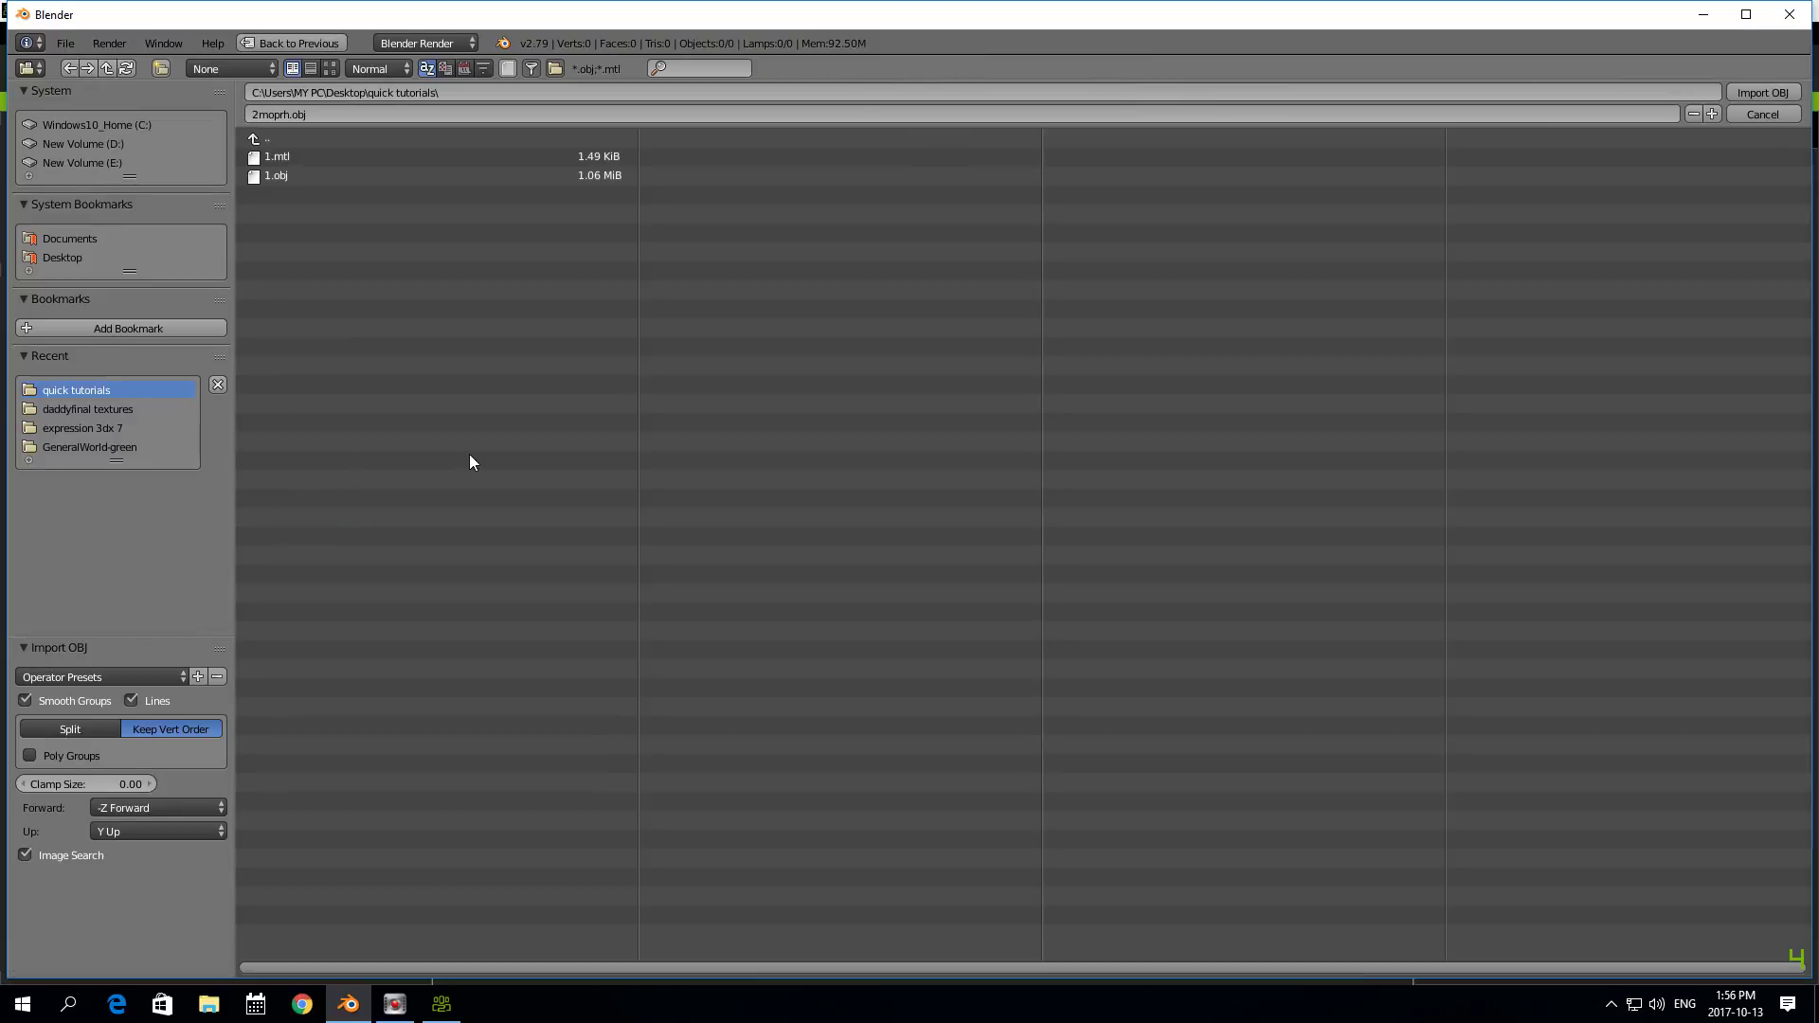
left_click(276, 176)
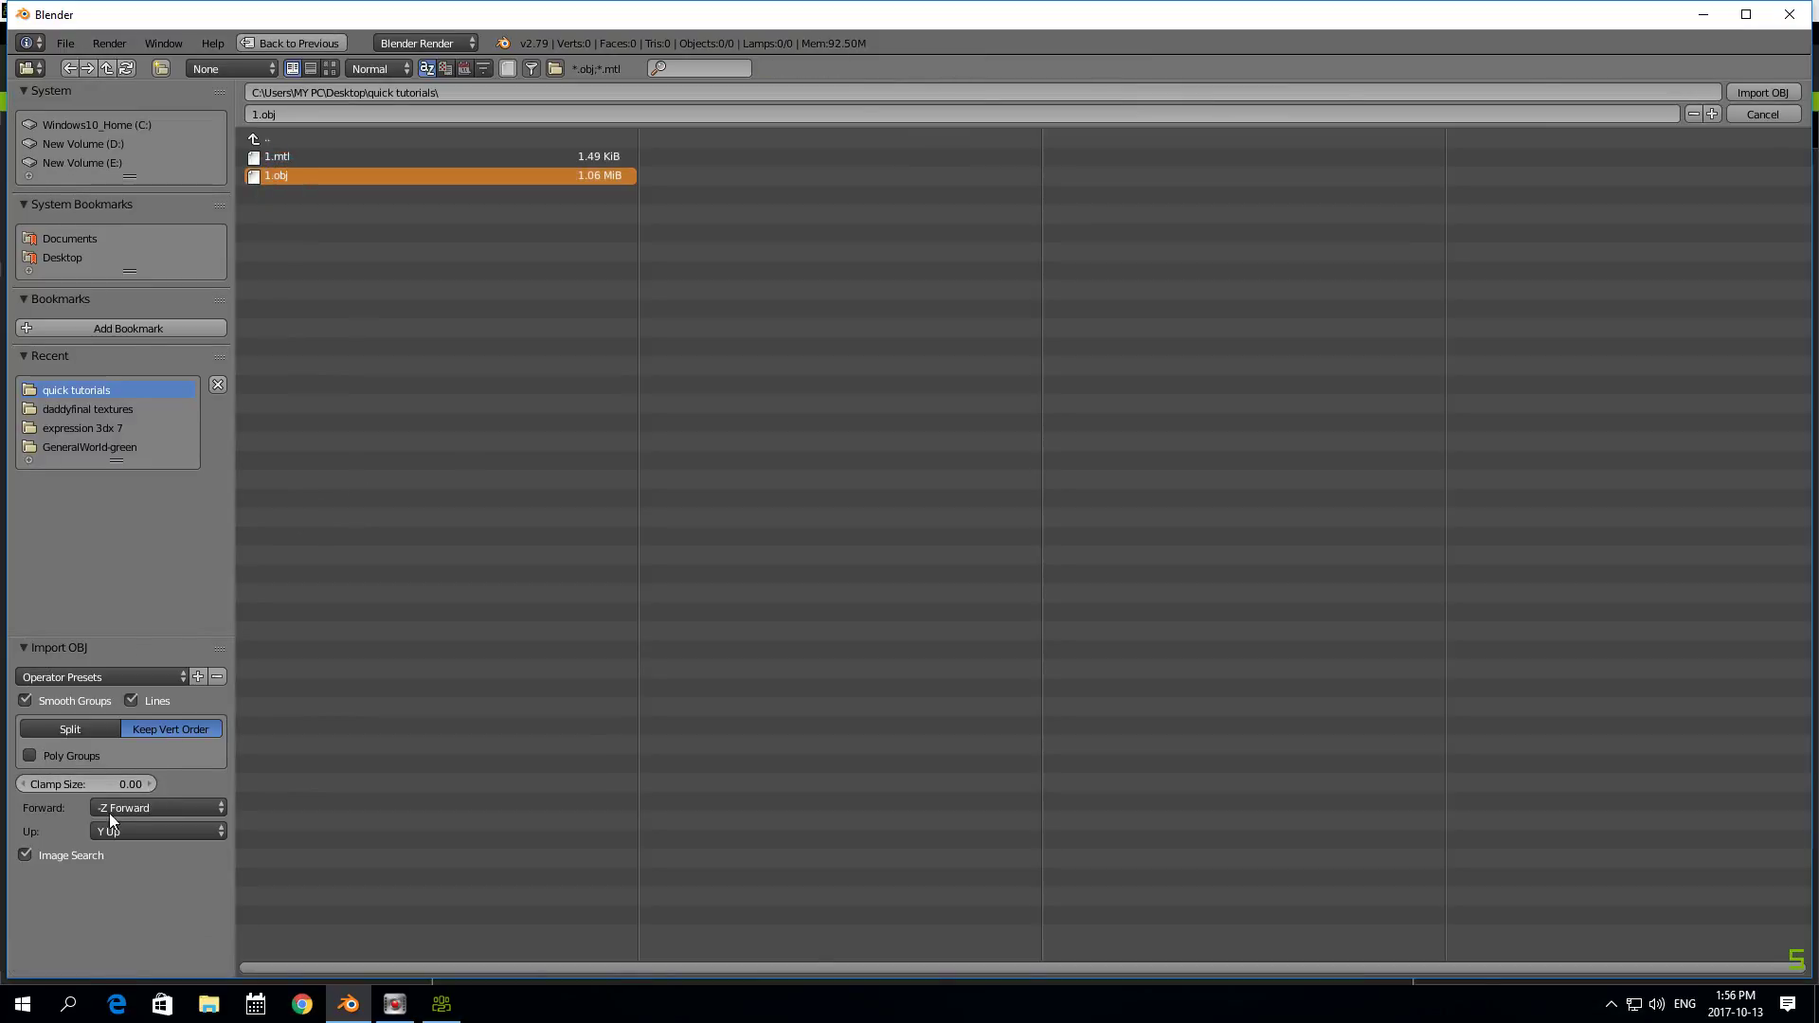
left_click(106, 728)
left_click(176, 737)
left_click(1762, 92)
- Scale the imported body mesh uniformly by 0.1
scroll(602, 417, "down", 5)
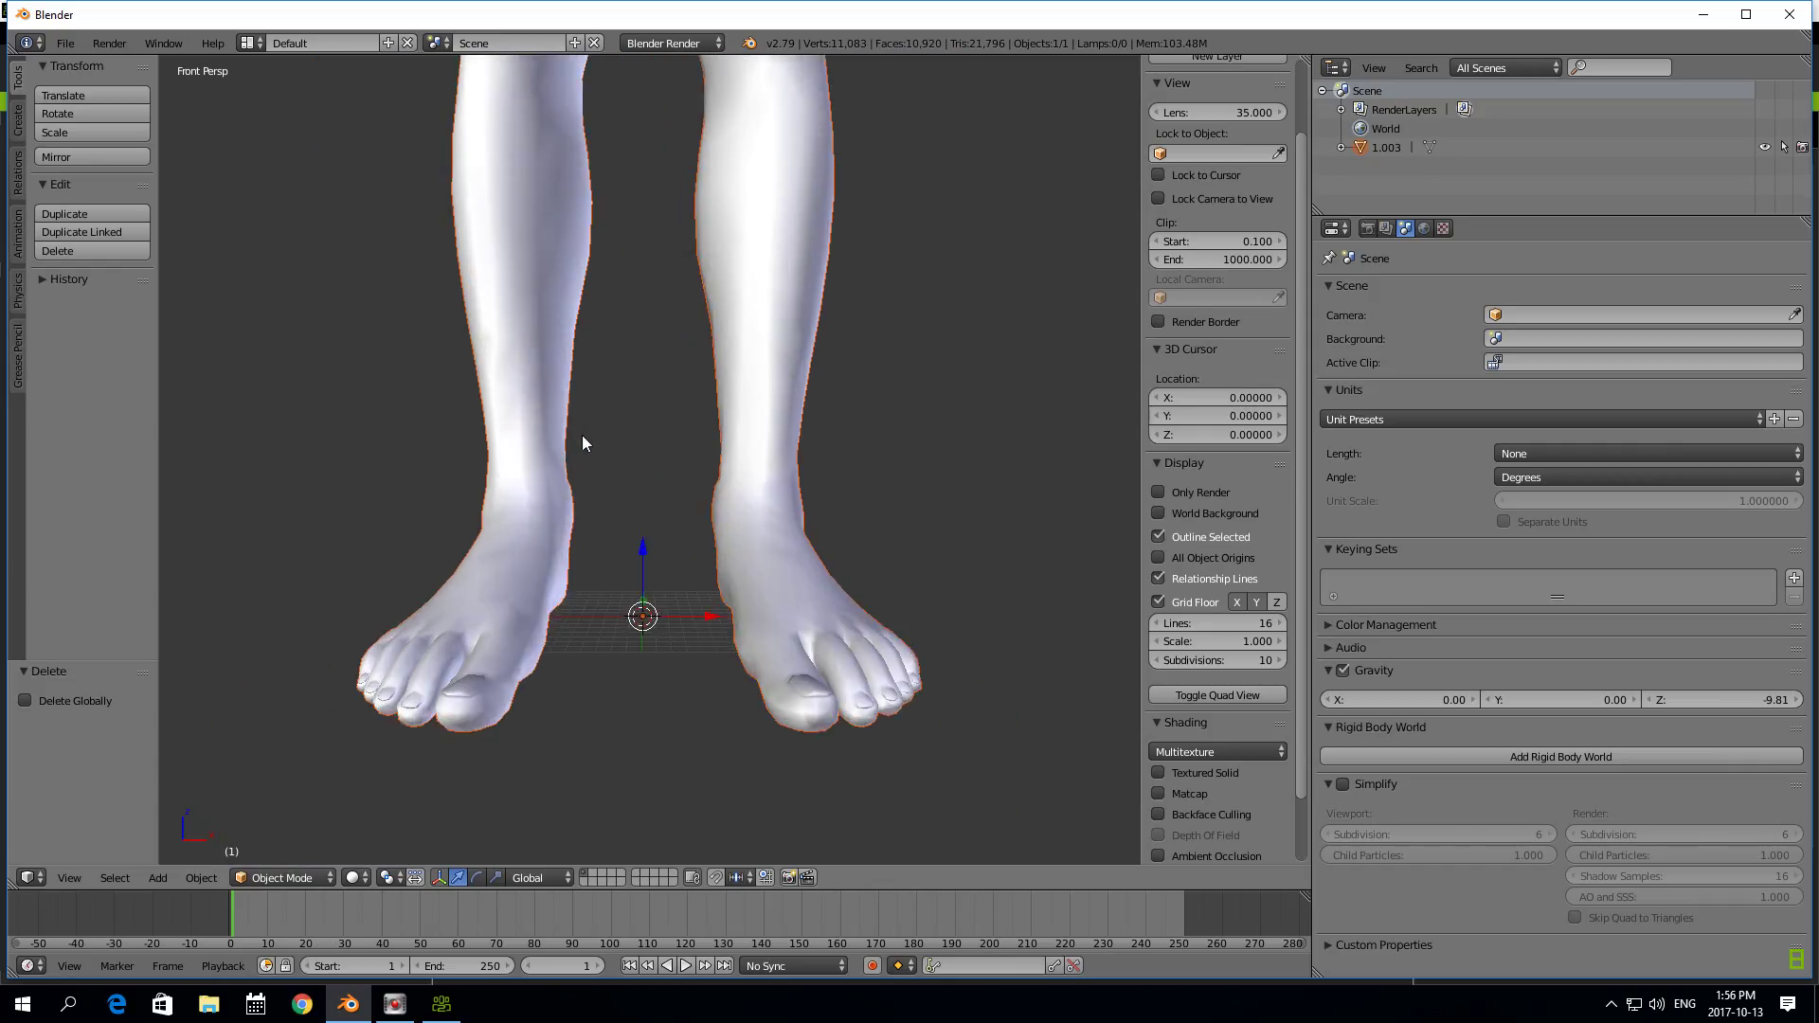
middle_click_drag(425, 385, 455, 512, "ctrl")
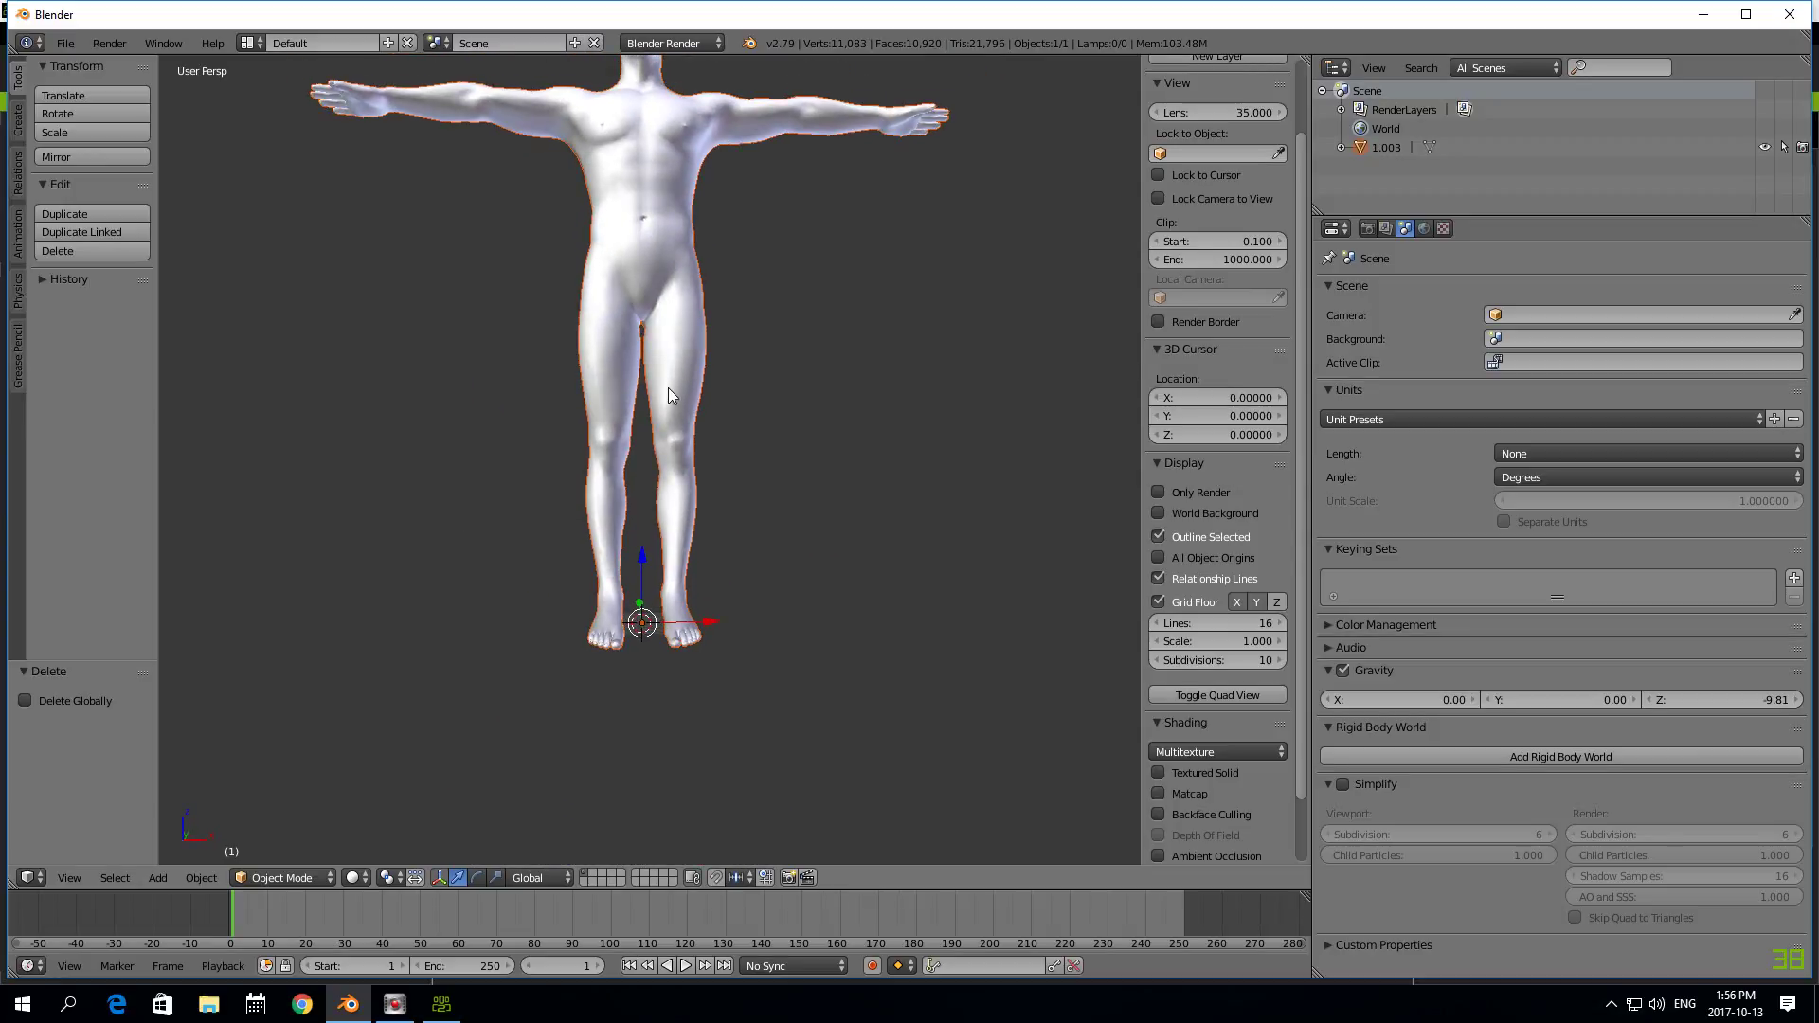
type("s.1")
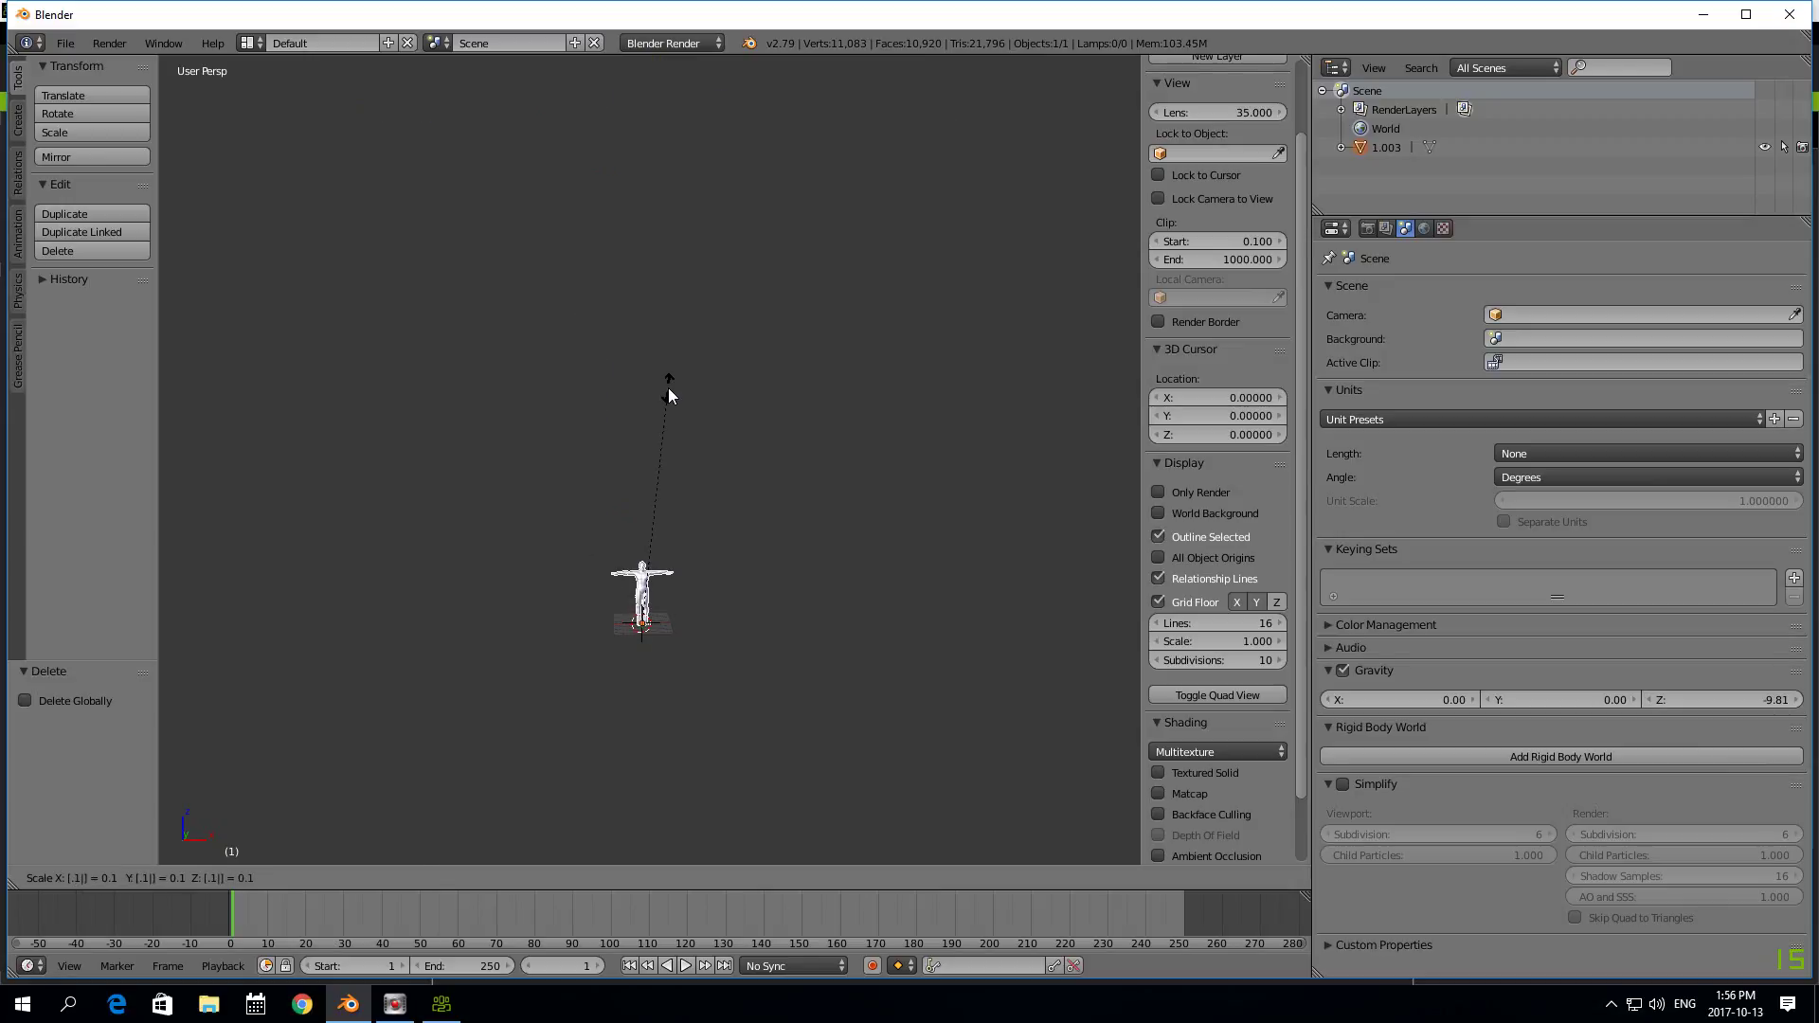
left_click(669, 396)
scroll(528, 580, "up", 3)
scroll(527, 606, "down", 1)
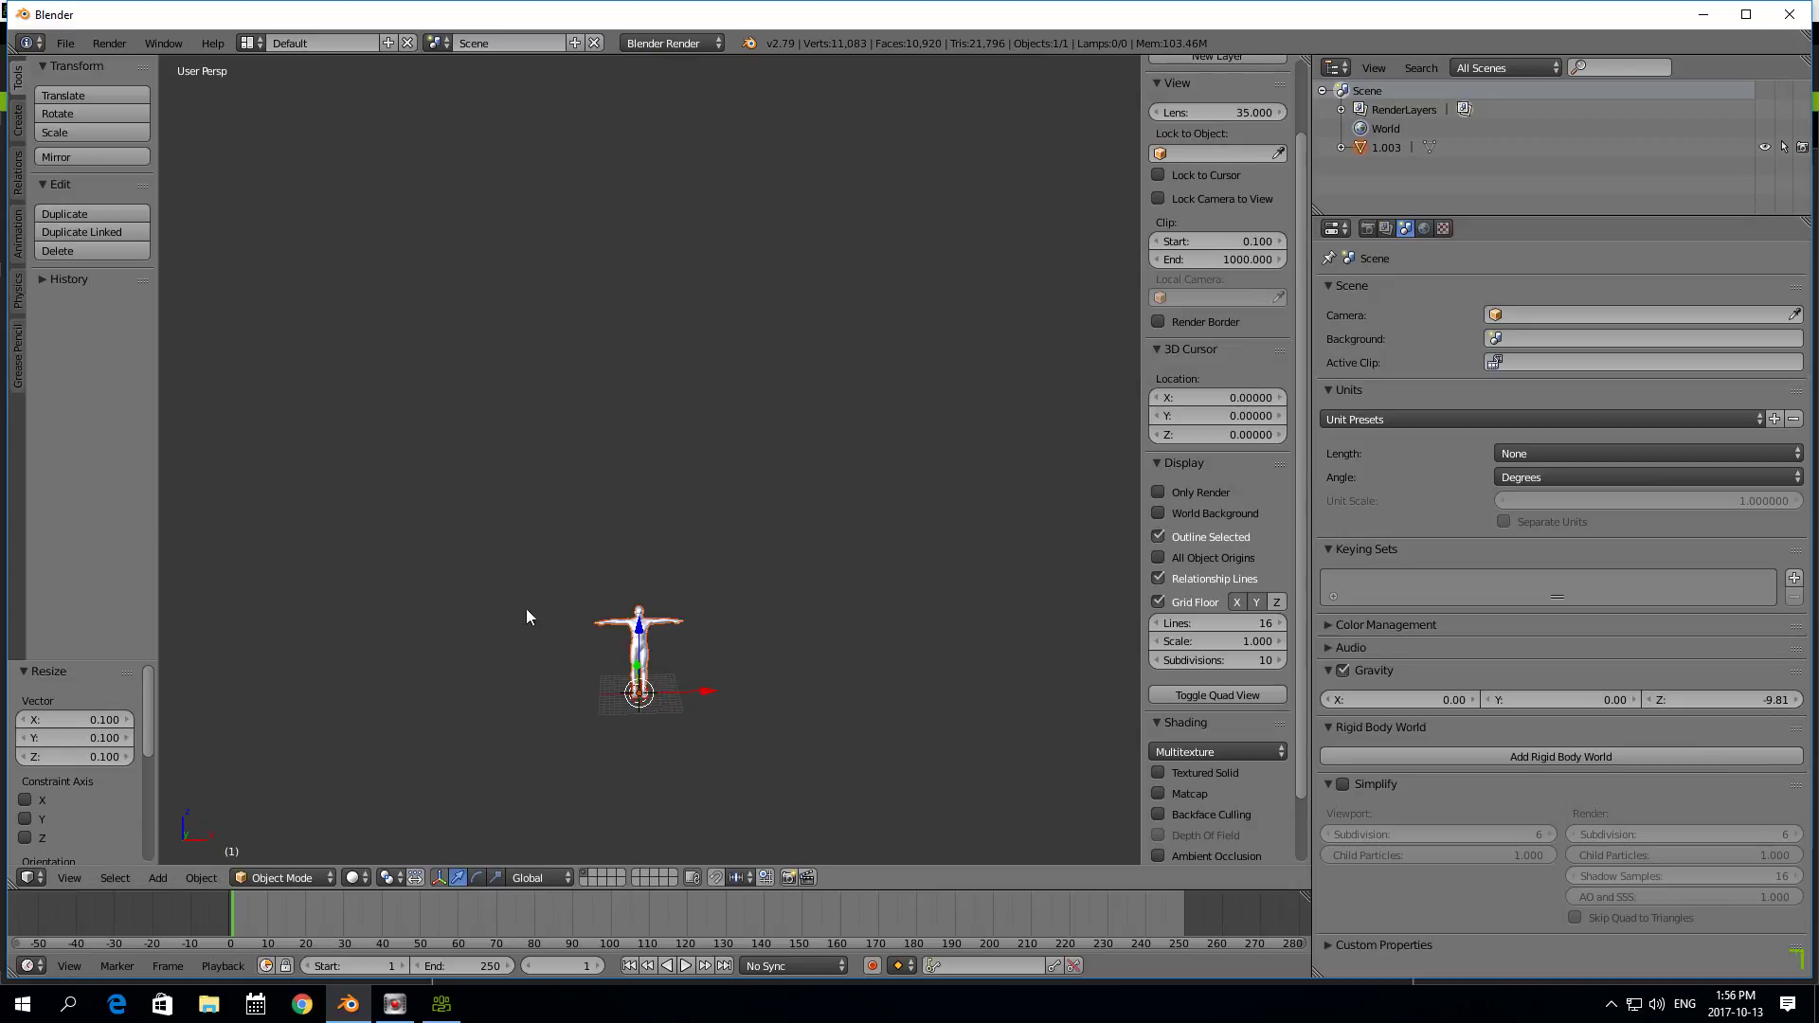
left_click(82, 883)
left_click(127, 440)
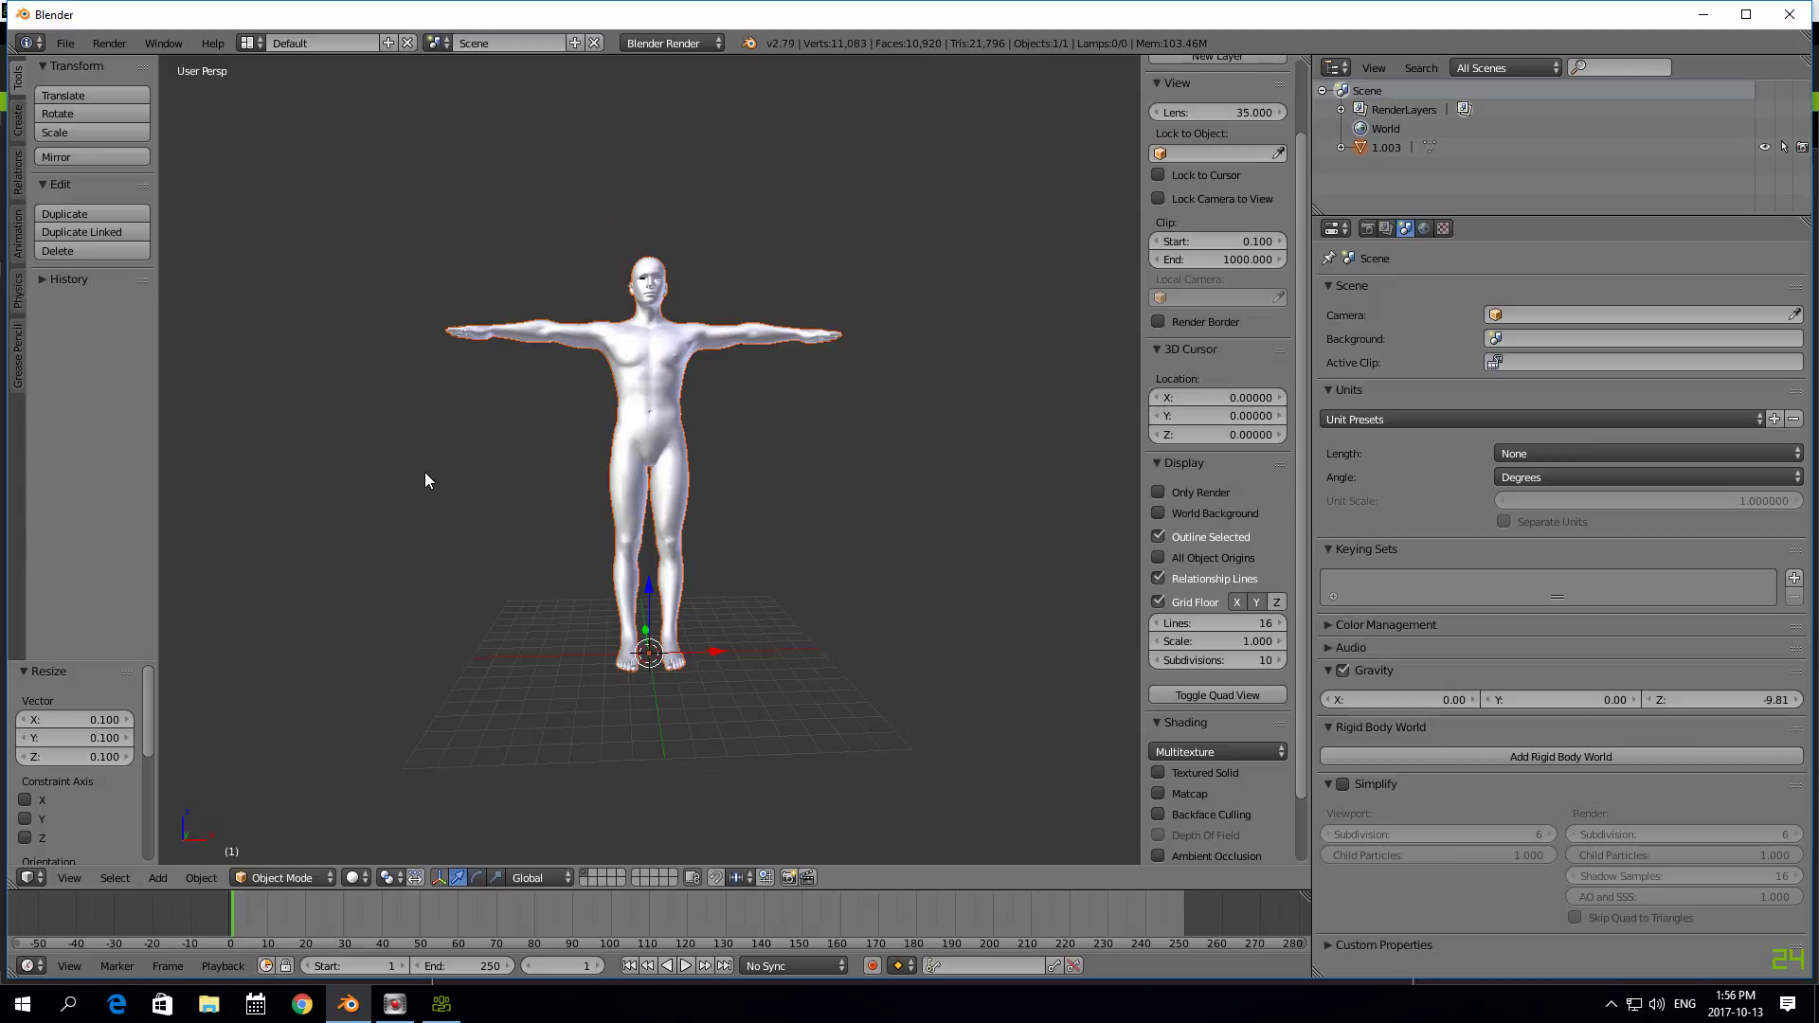
scroll(426, 487, "up", 4)
- Duplicate the body in place, move the copy to layer 11 and select the original body
right_click(620, 327)
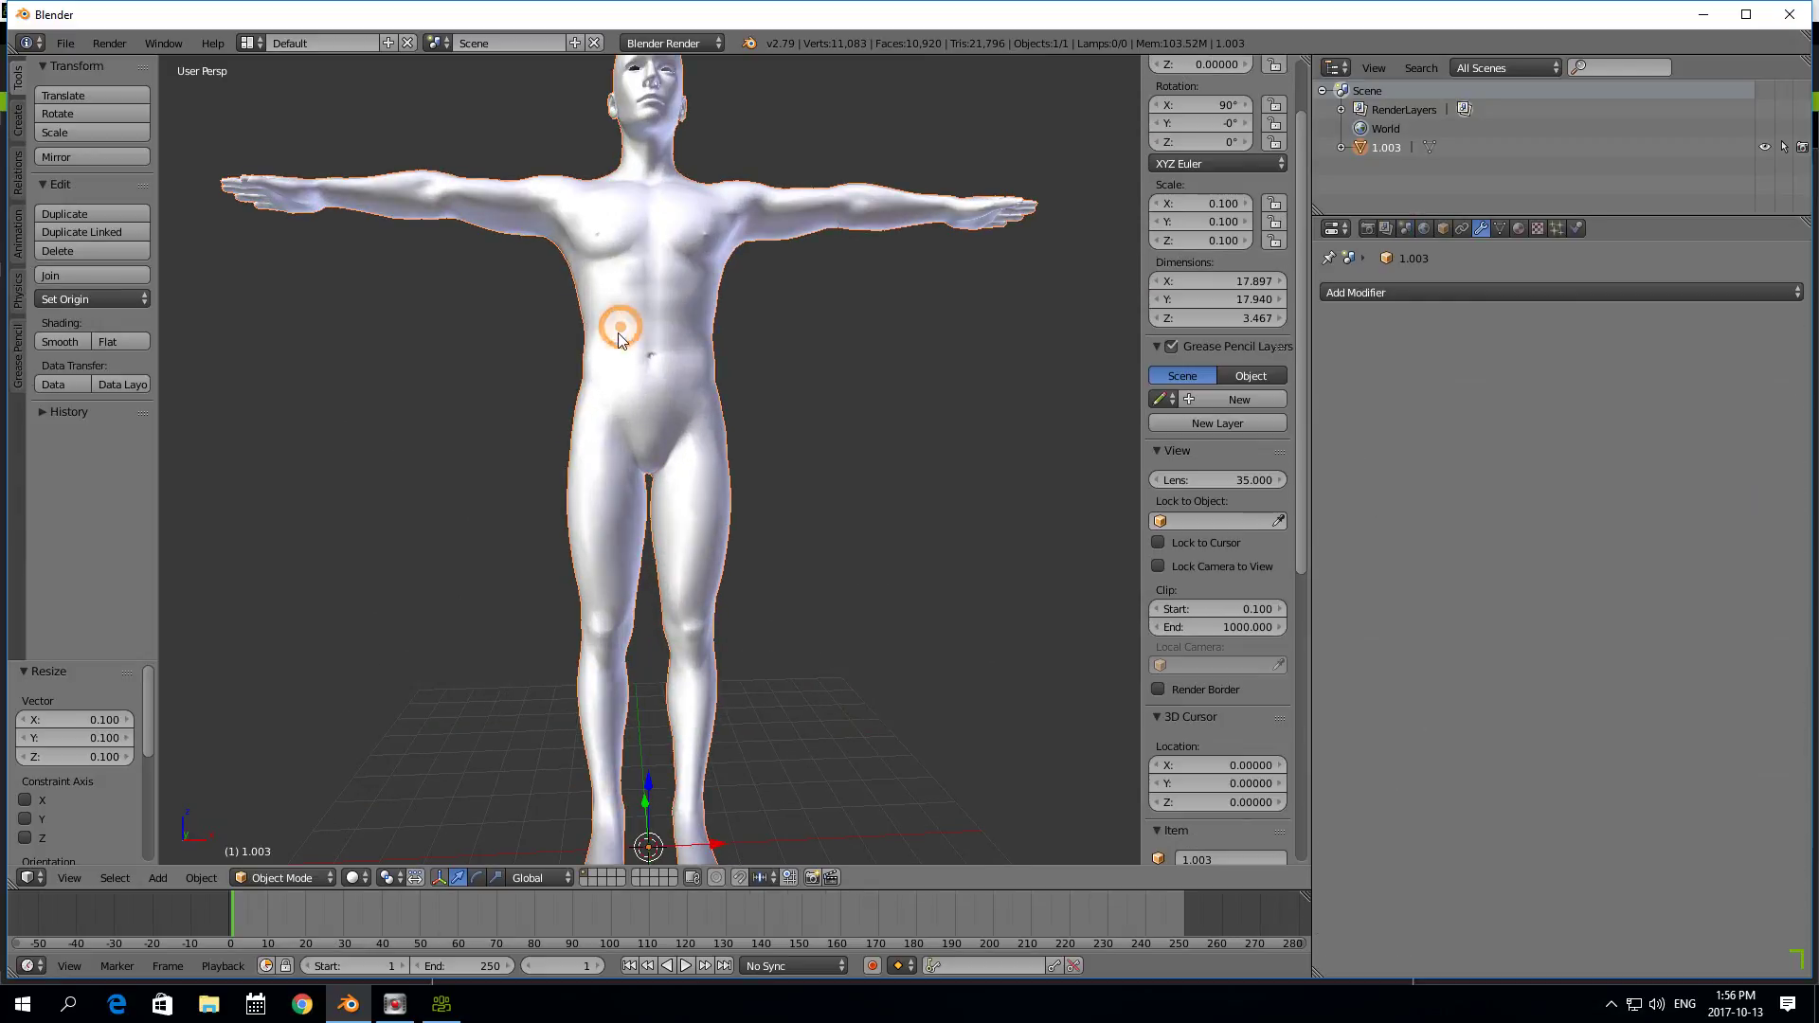
scroll(510, 447, "down", 5)
scroll(508, 454, "up", 3)
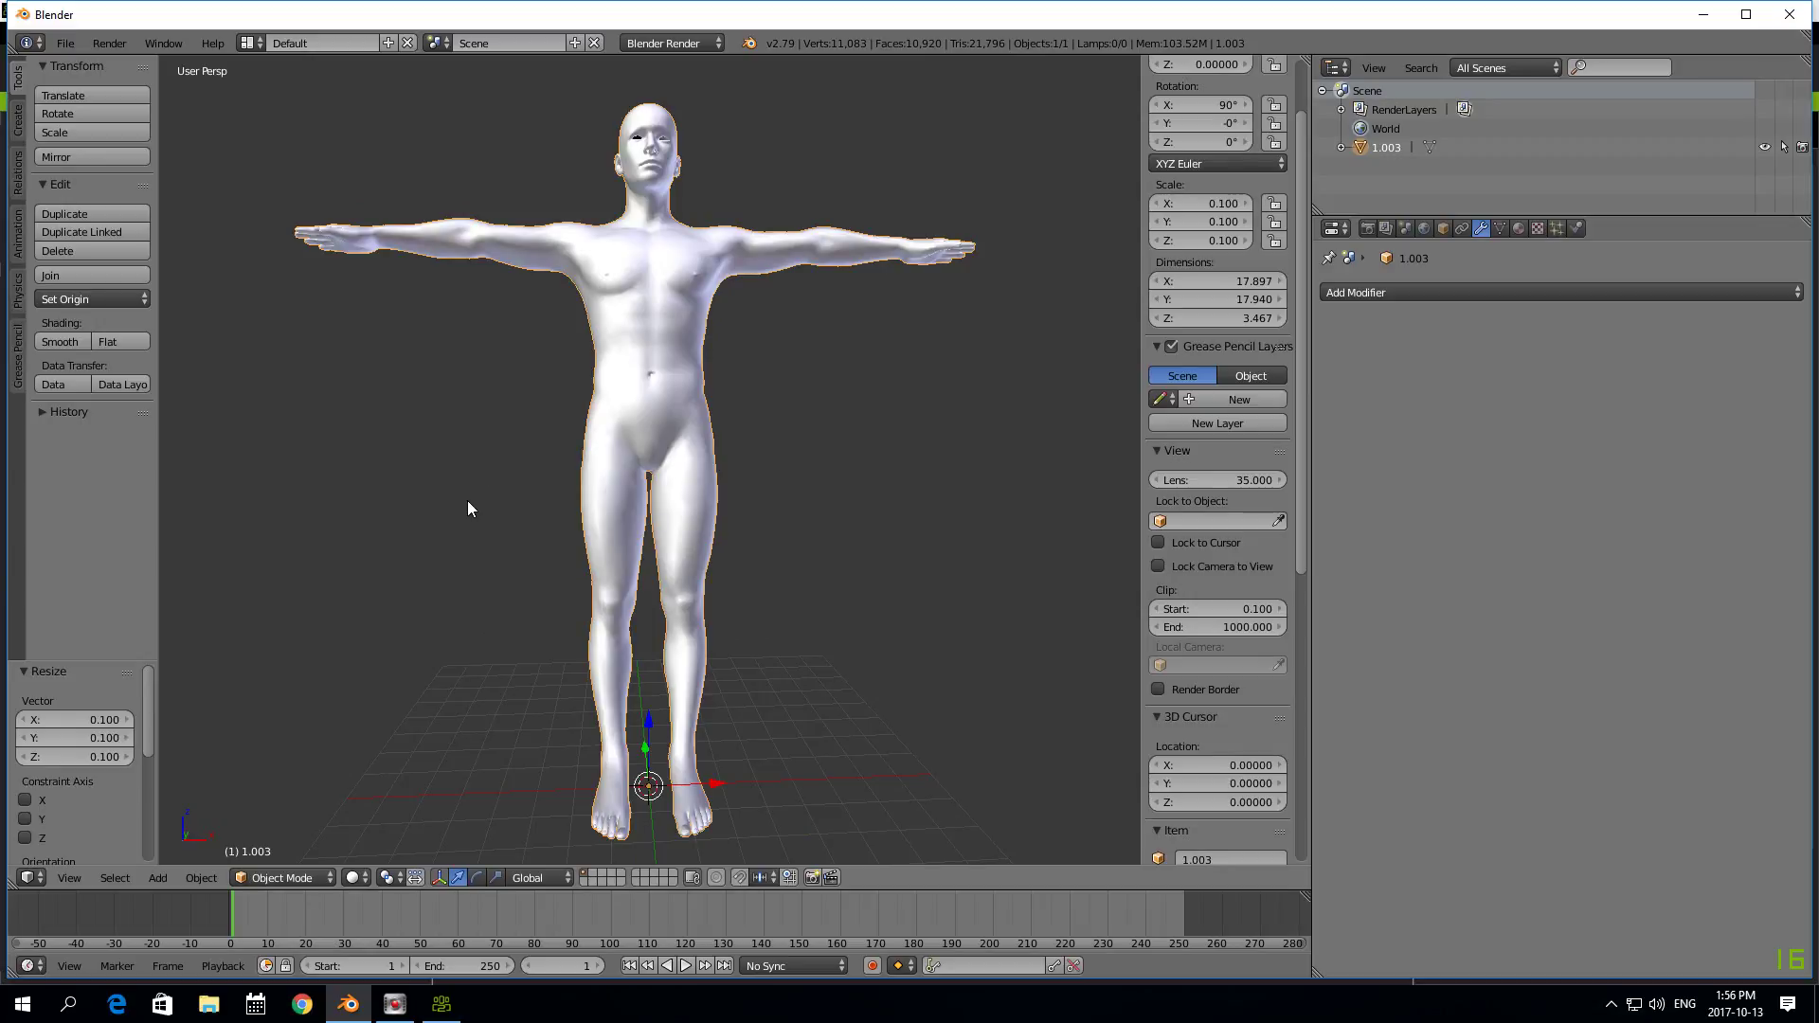
key("shift+d")
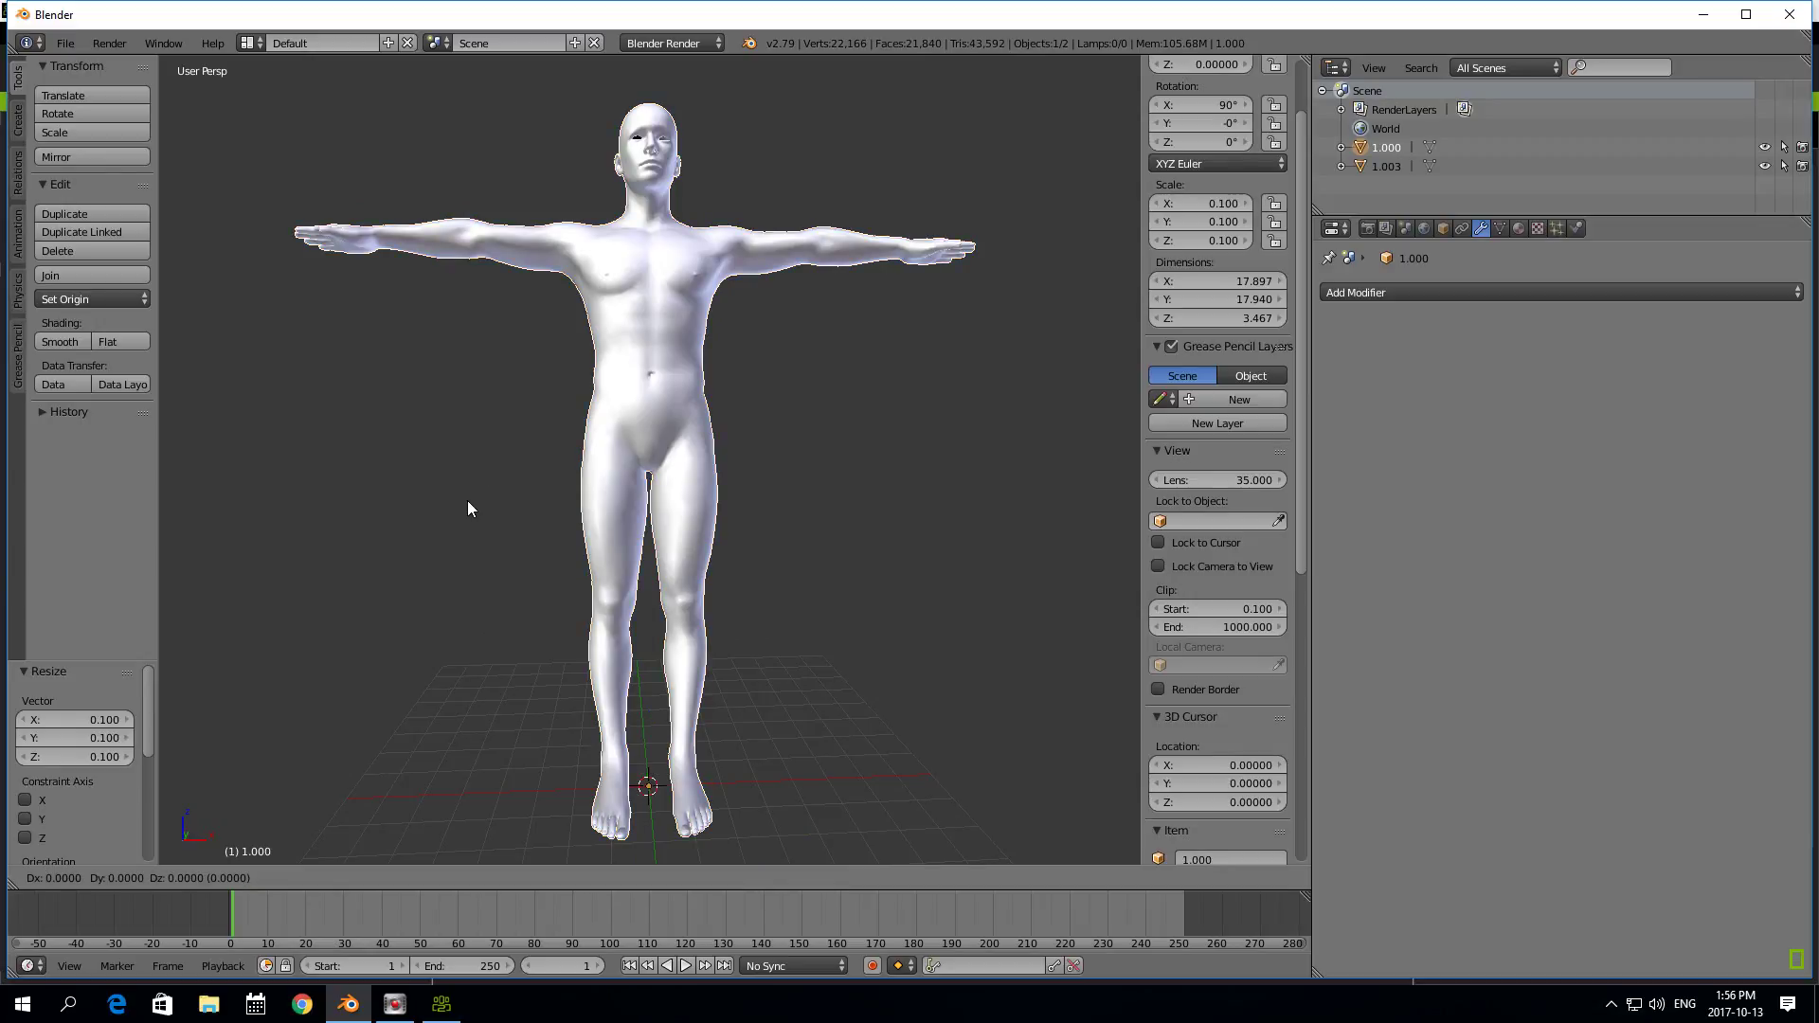
key("Escape")
key("m")
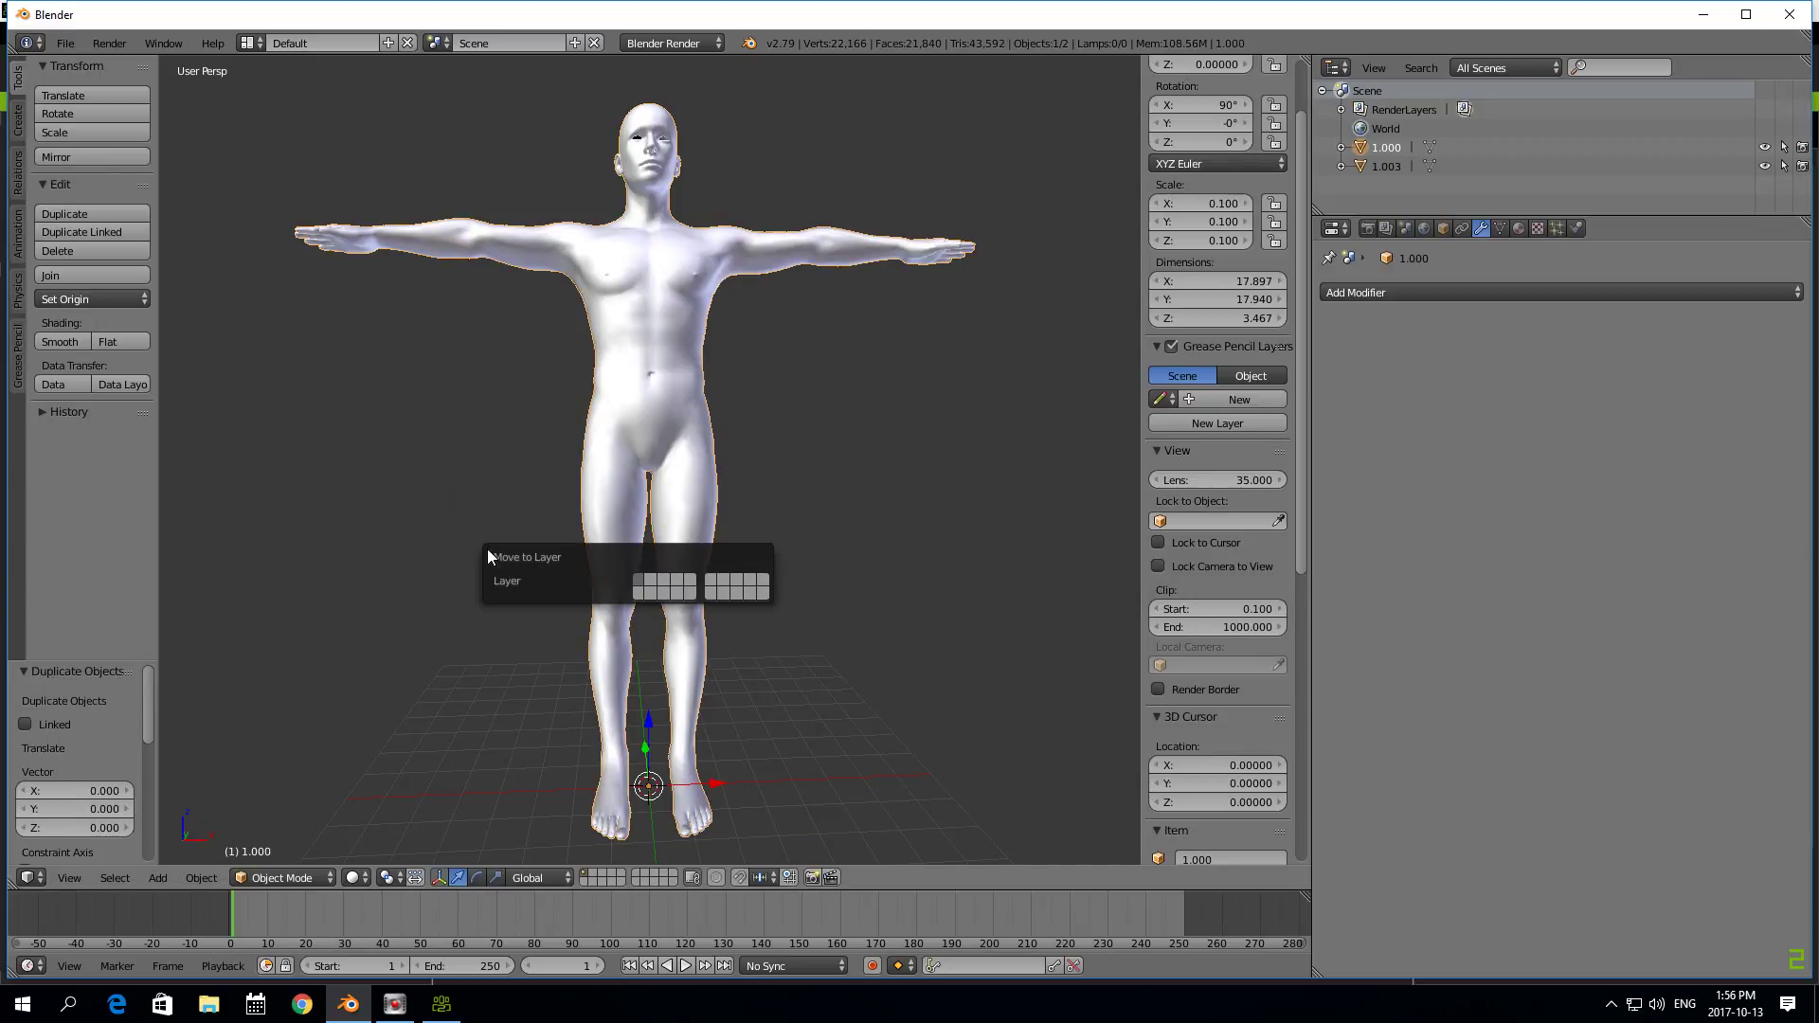
left_click(644, 594)
left_click(625, 439)
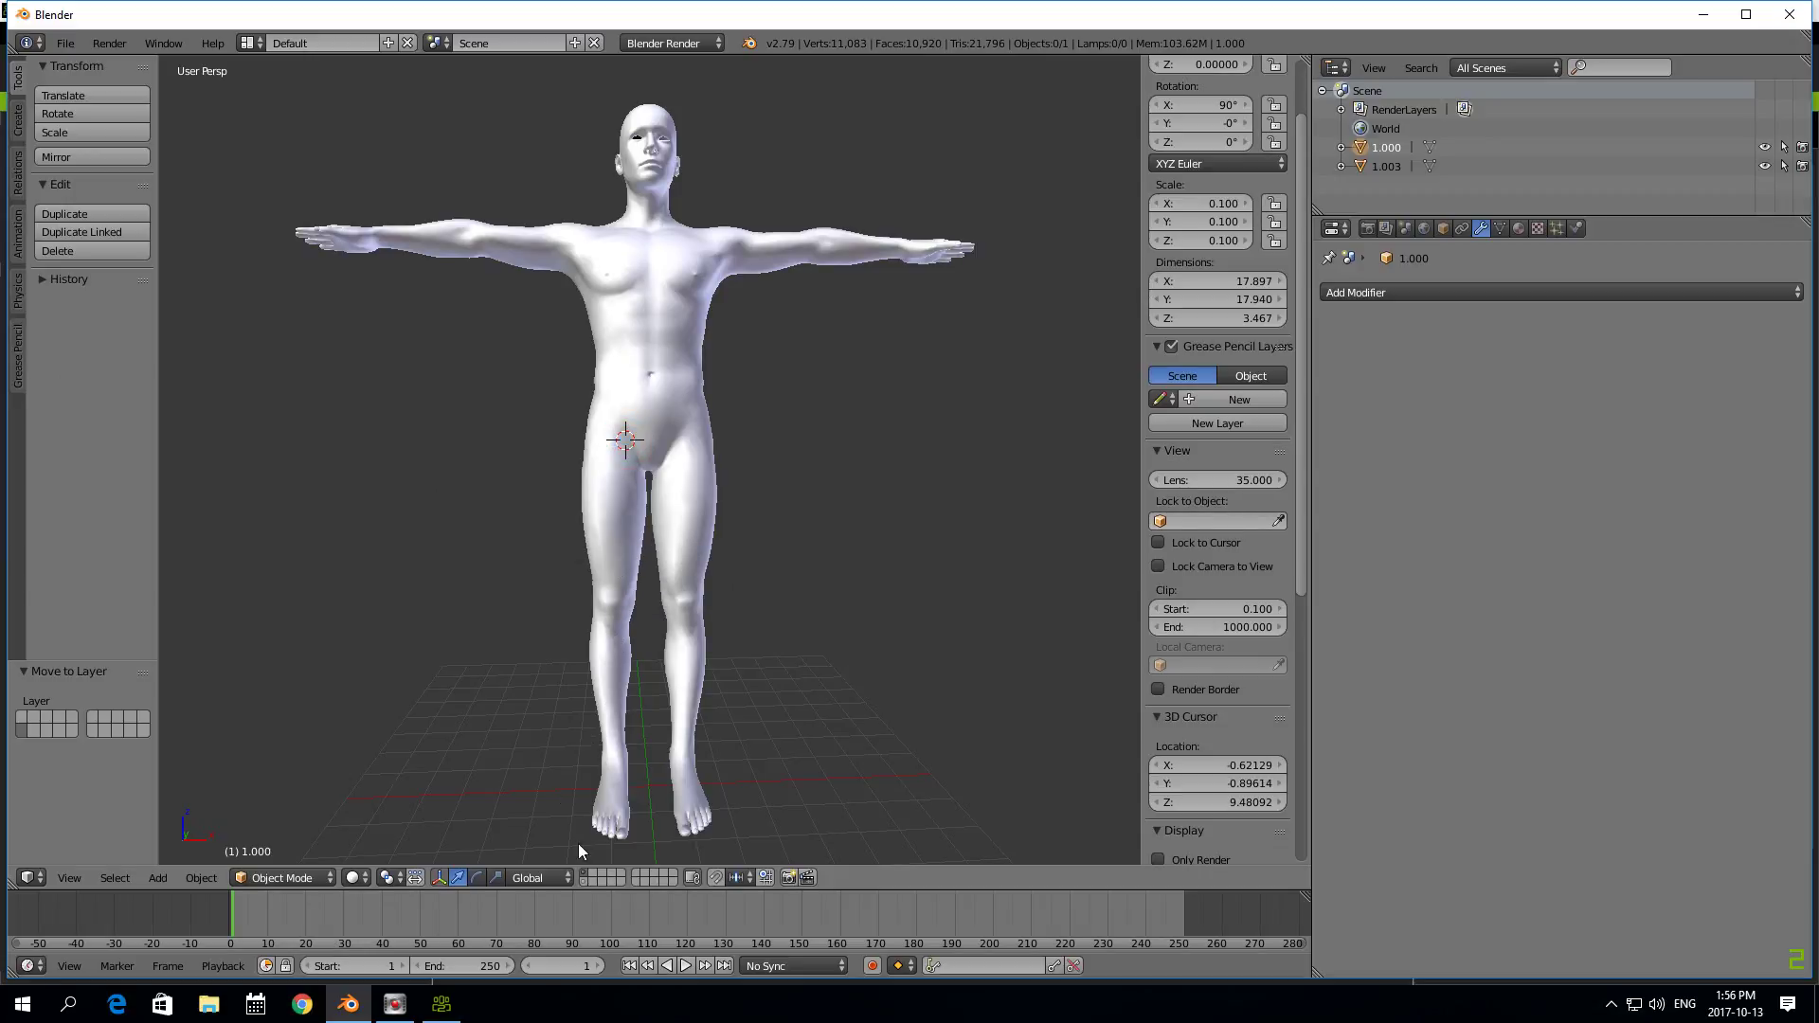
right_click(639, 385)
key("shift+d")
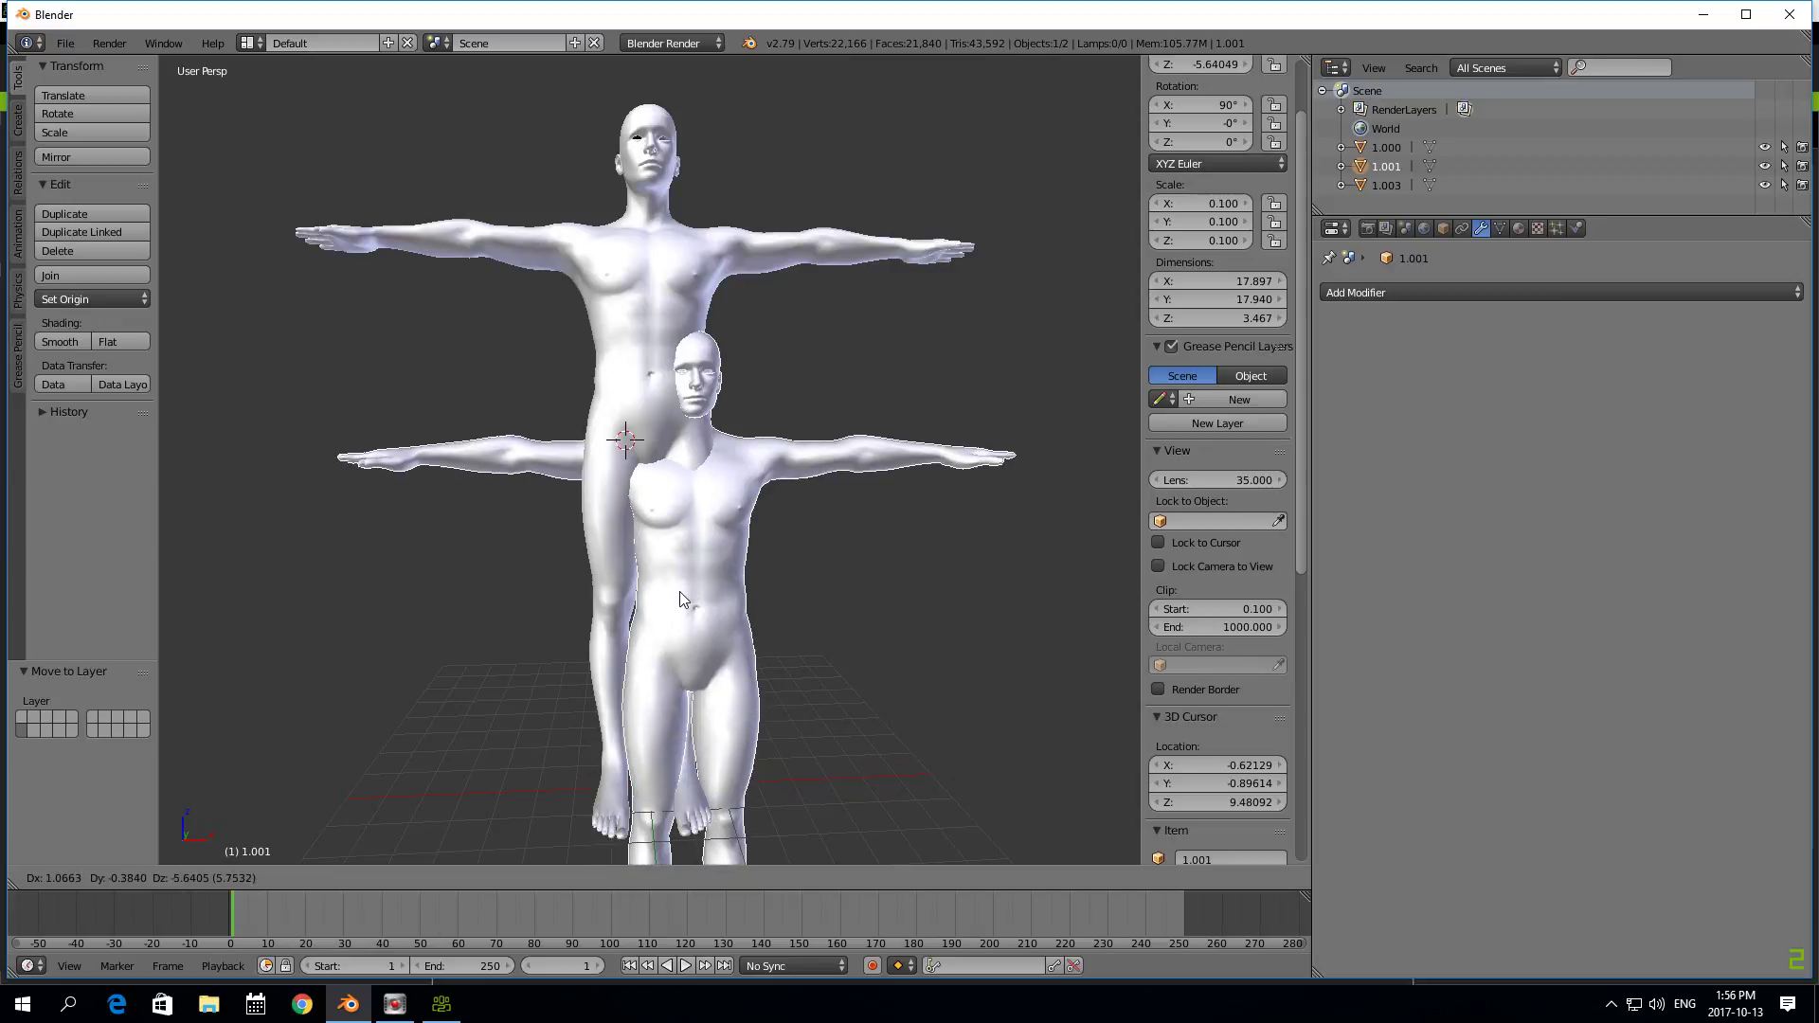
left_click(679, 594)
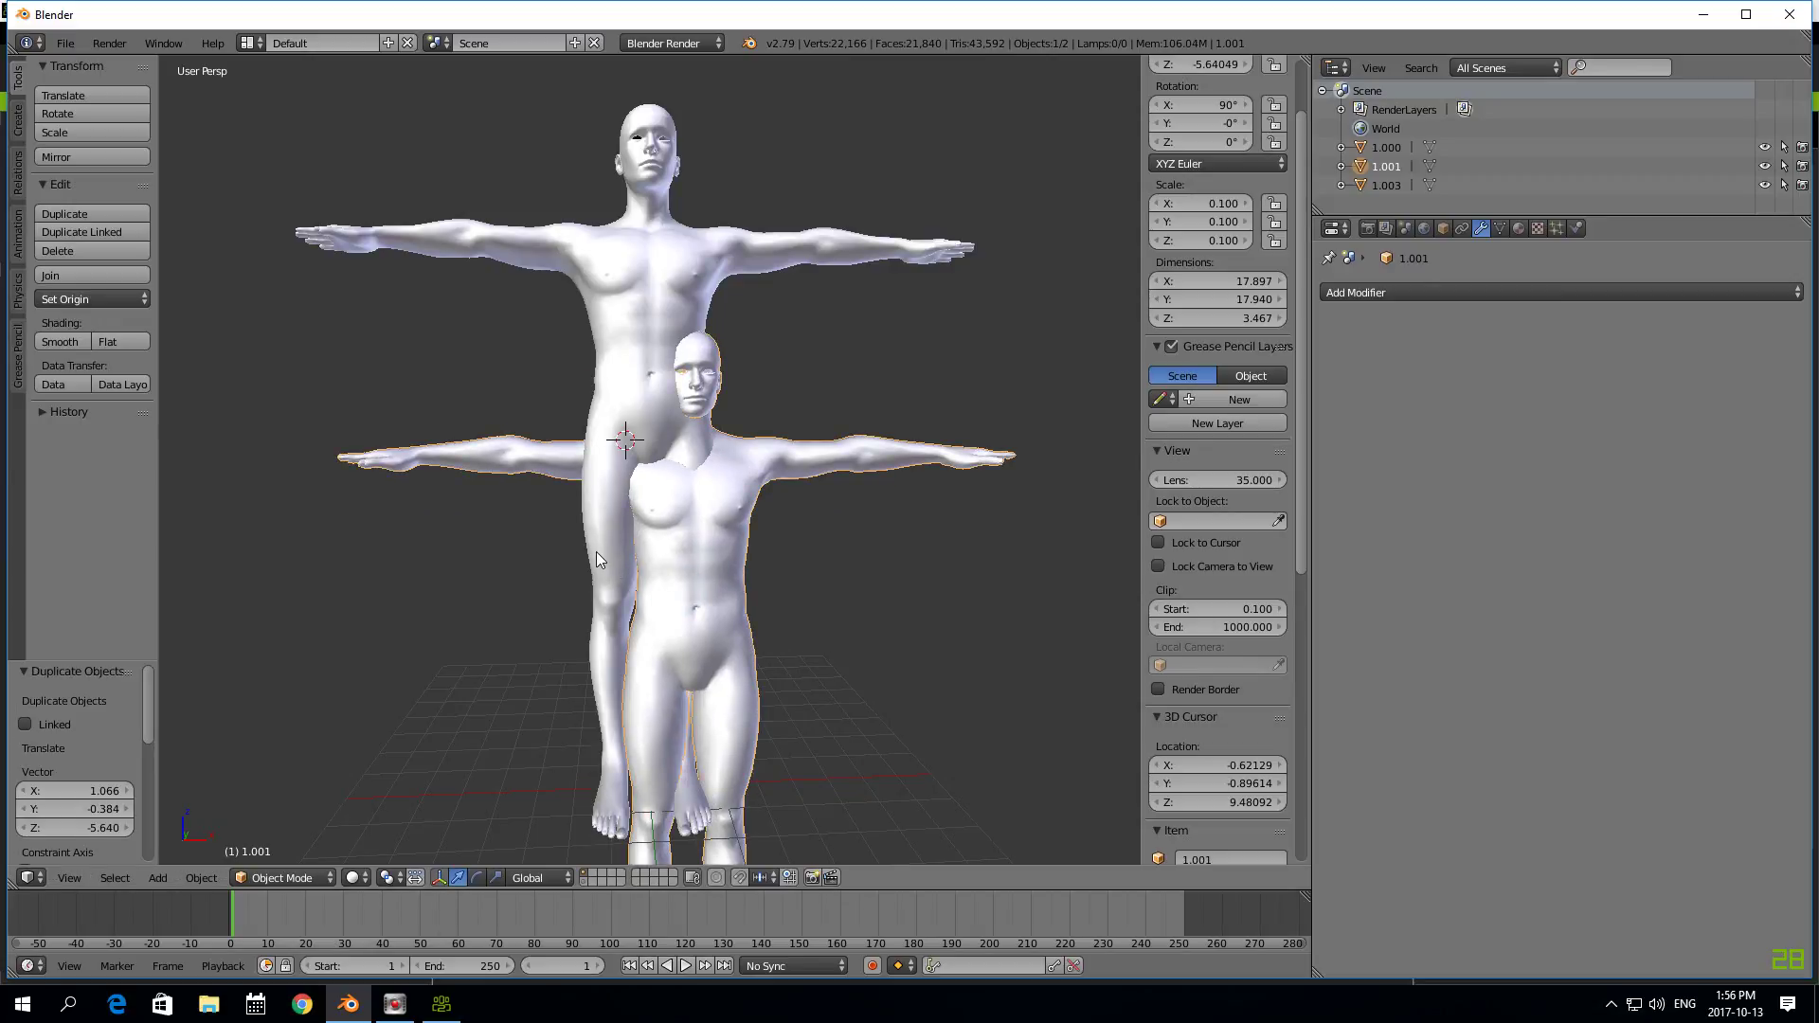
key("ctrl+z")
- Move the original body to layer 2 and display that layer
key("m")
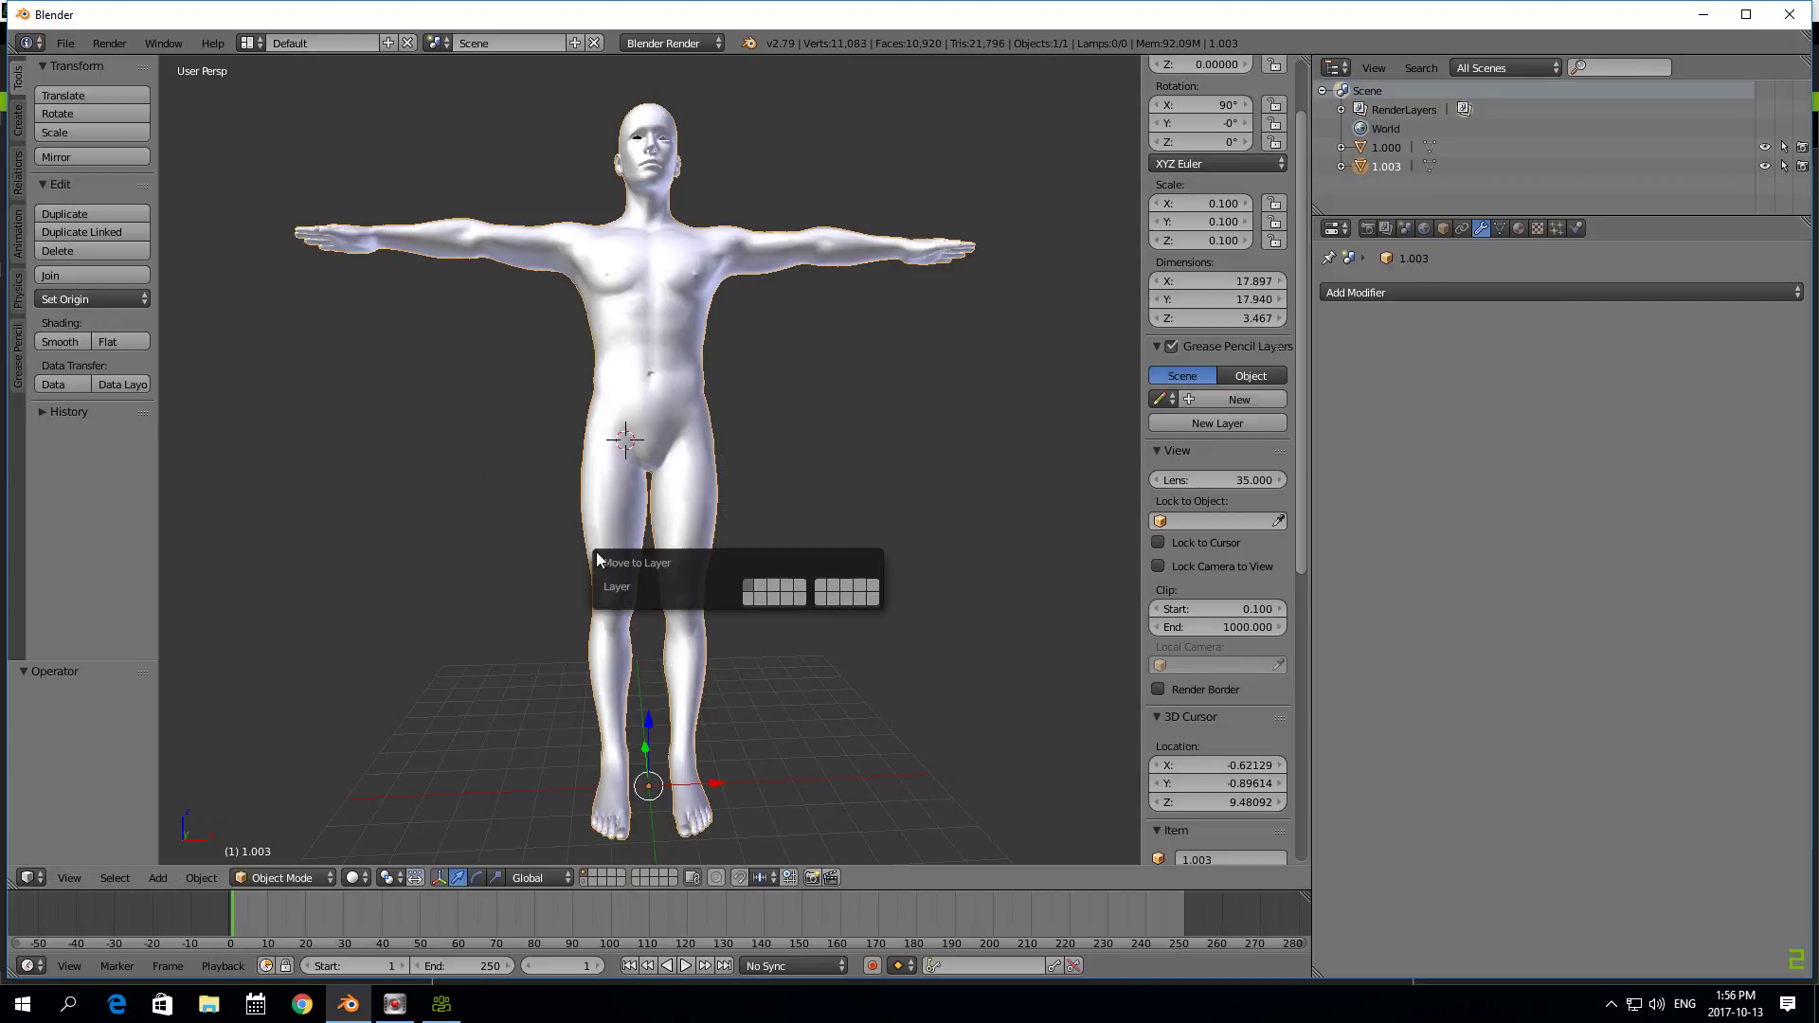
left_click(762, 587)
key("2")
- Duplicate the layer 2 body in place and move the copy to layer 1
key("shift+d")
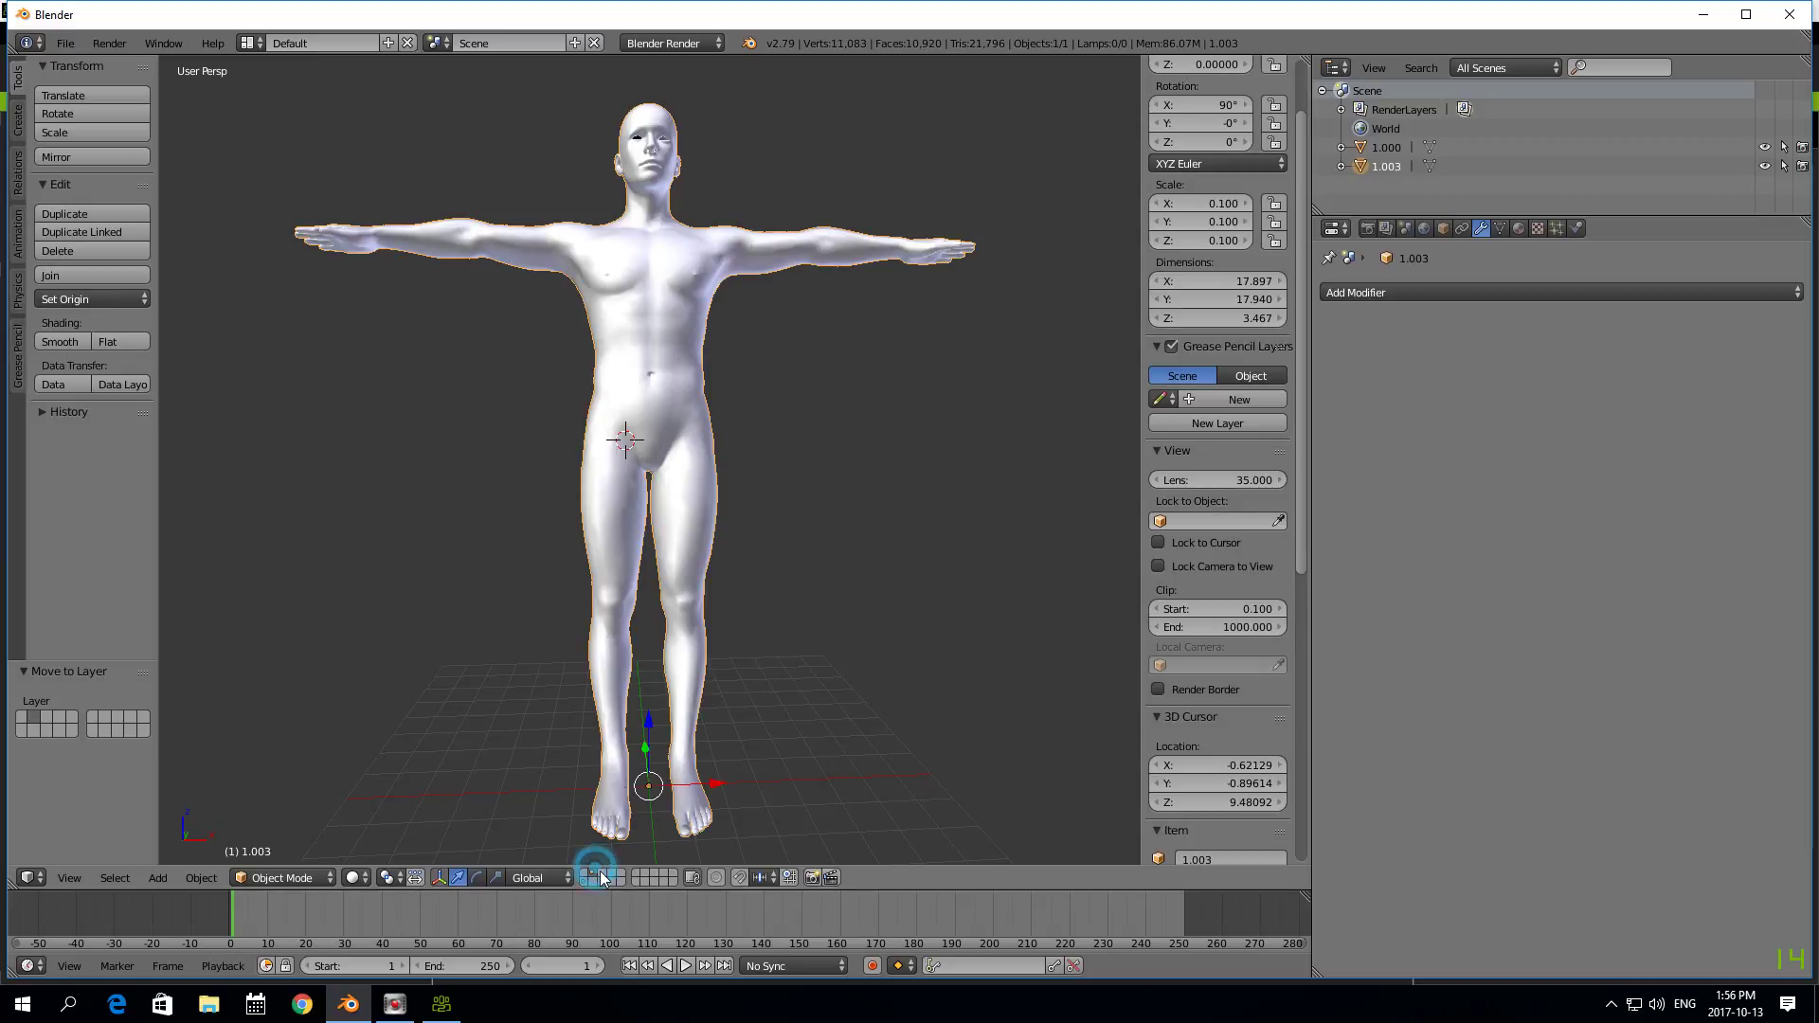
right_click(684, 717)
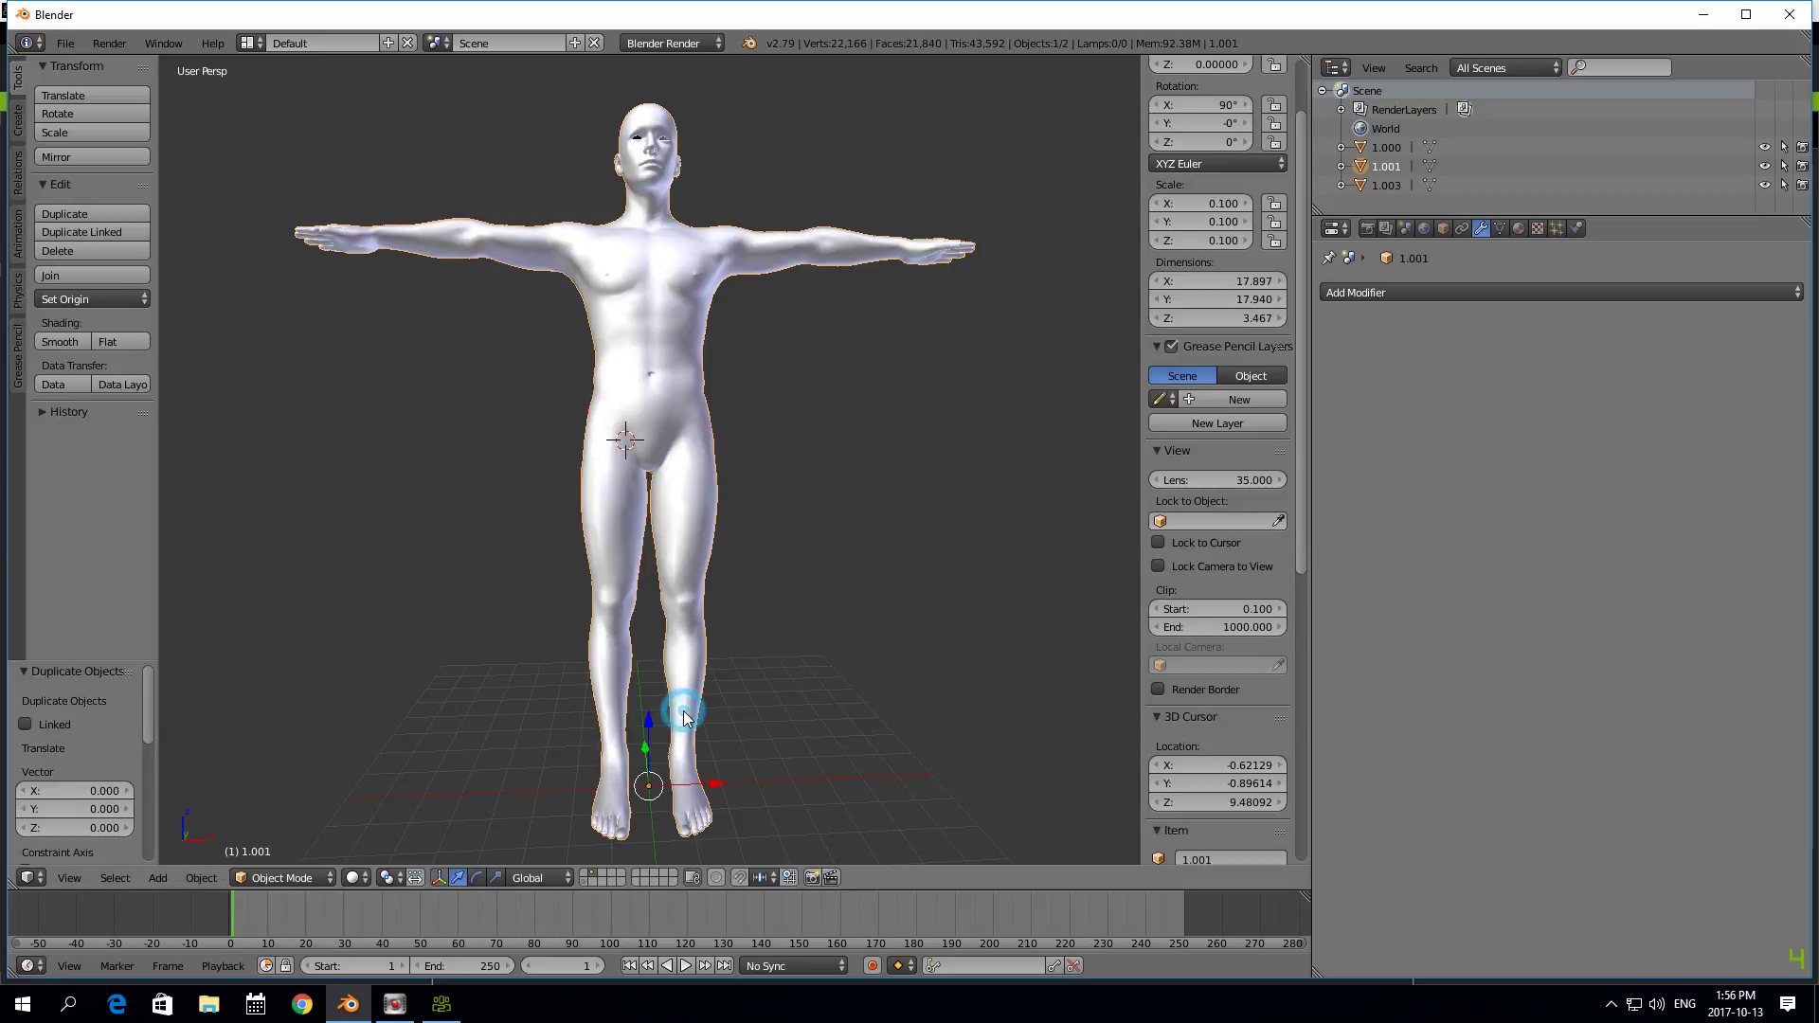
key("m")
left_click(641, 750)
left_click(496, 642)
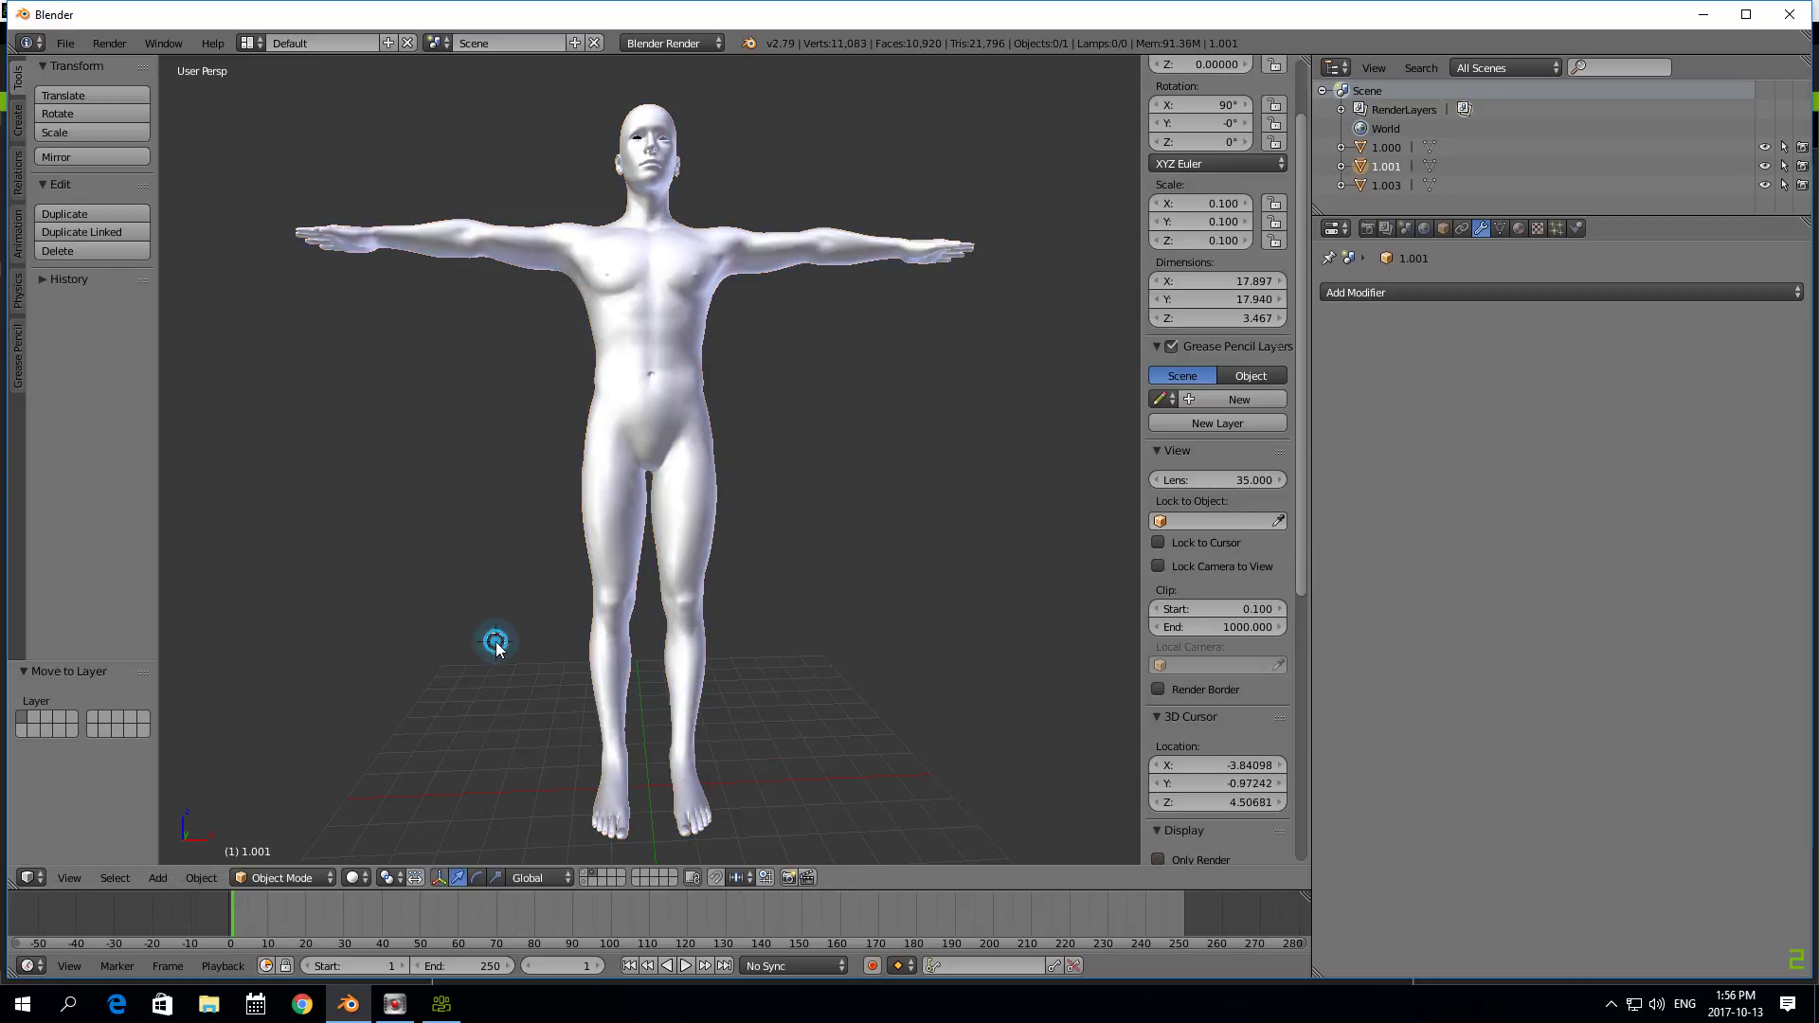
- Display the layers holding the body copies one by one, and reset the 3D cursor to the scene origin
left_click(584, 877)
left_click(584, 877)
left_click(582, 877)
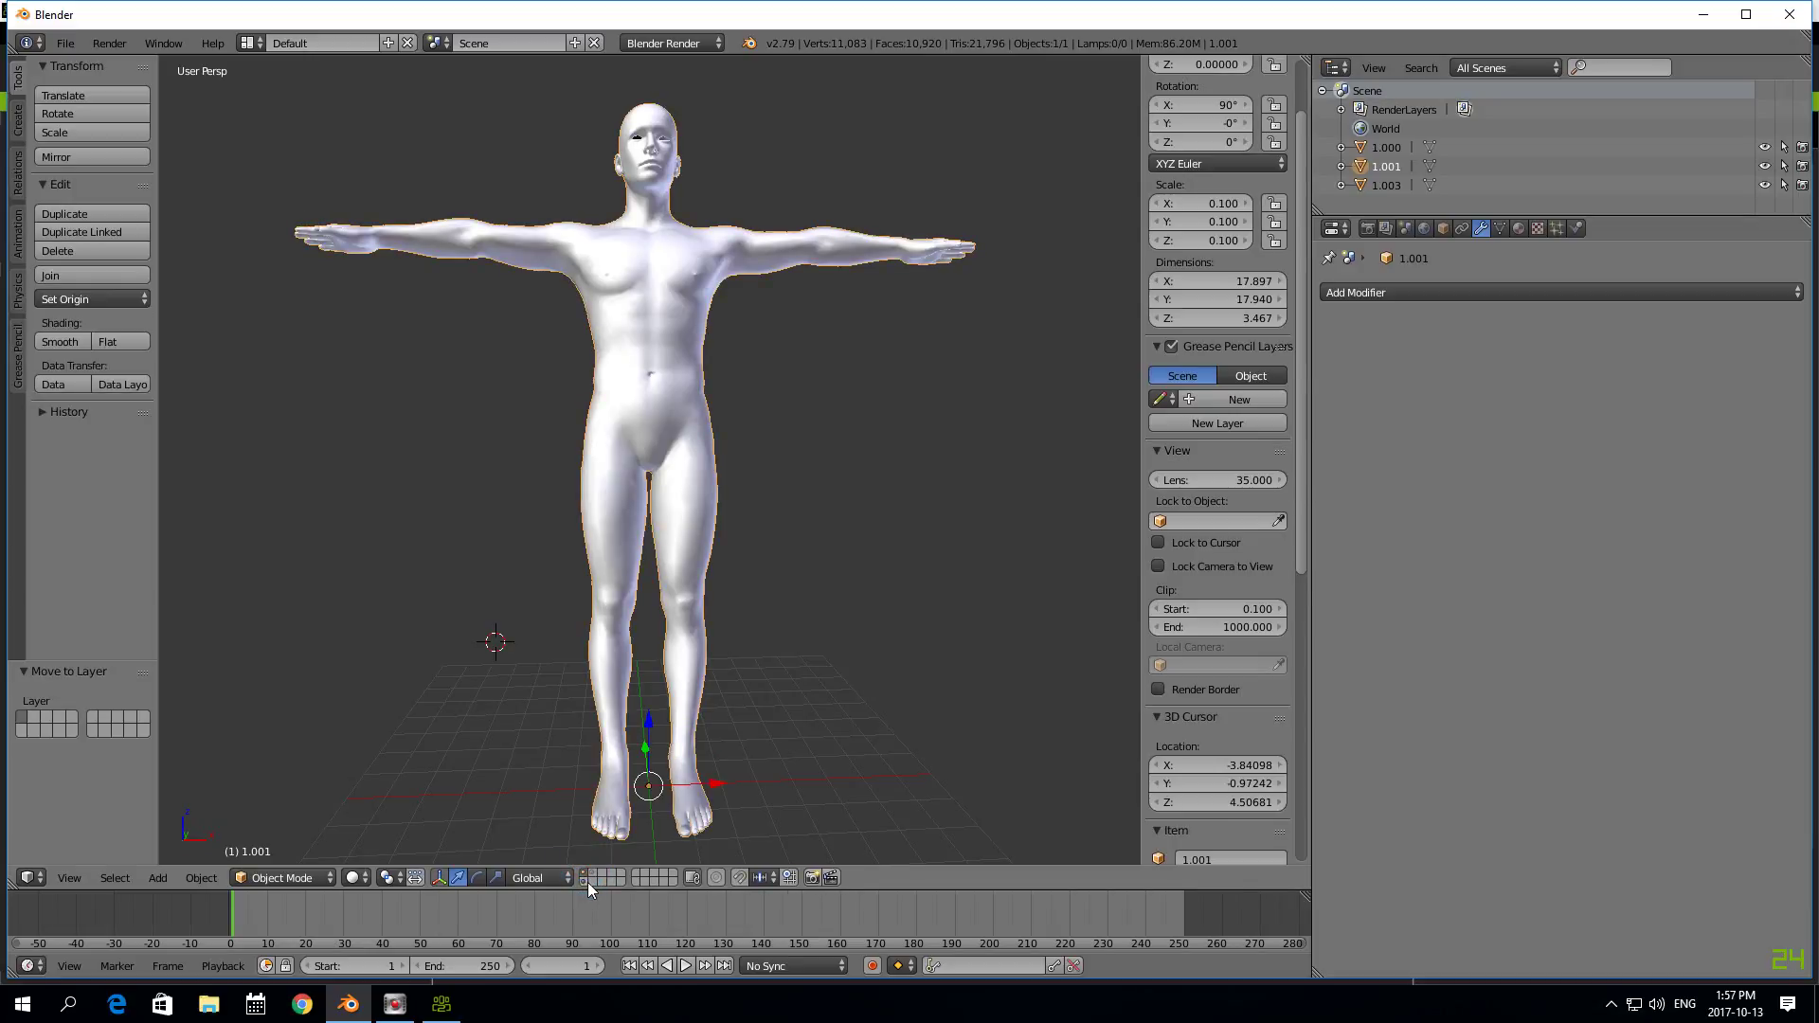
left_click(584, 878)
left_click(593, 871)
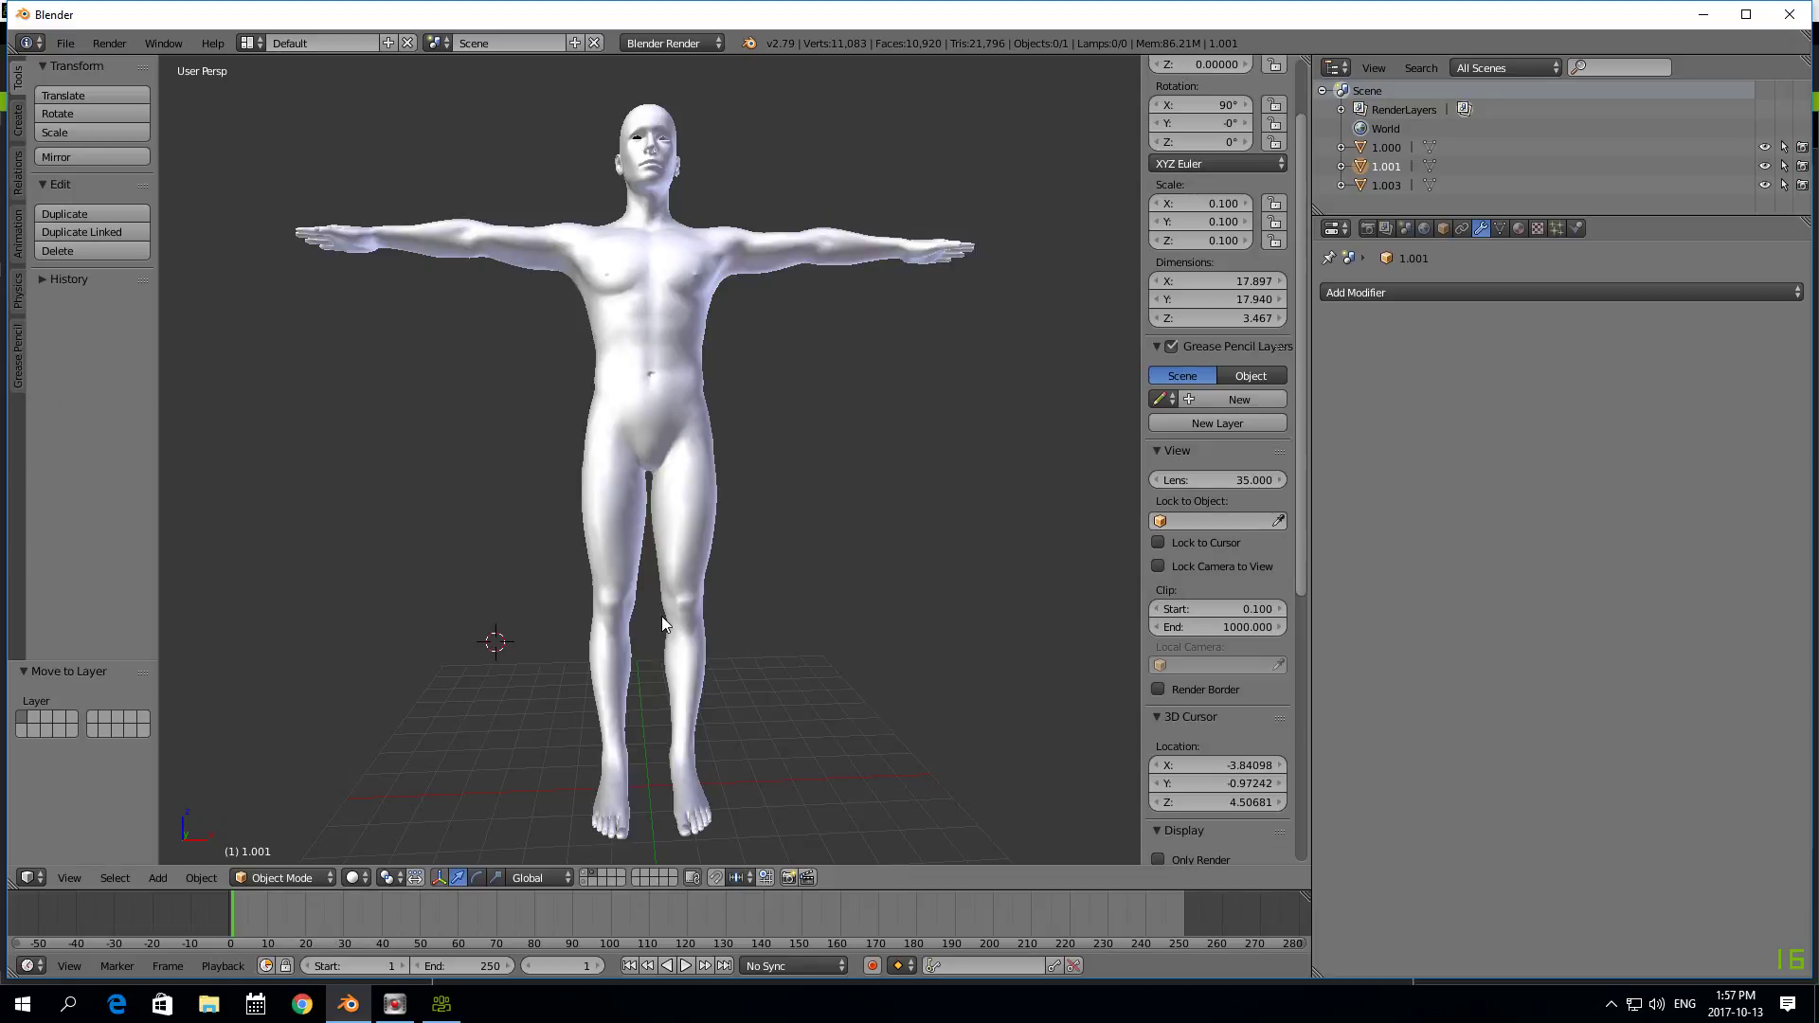
key("shift+c")
scroll(658, 611, "up", 4)
scroll(650, 682, "down", 2)
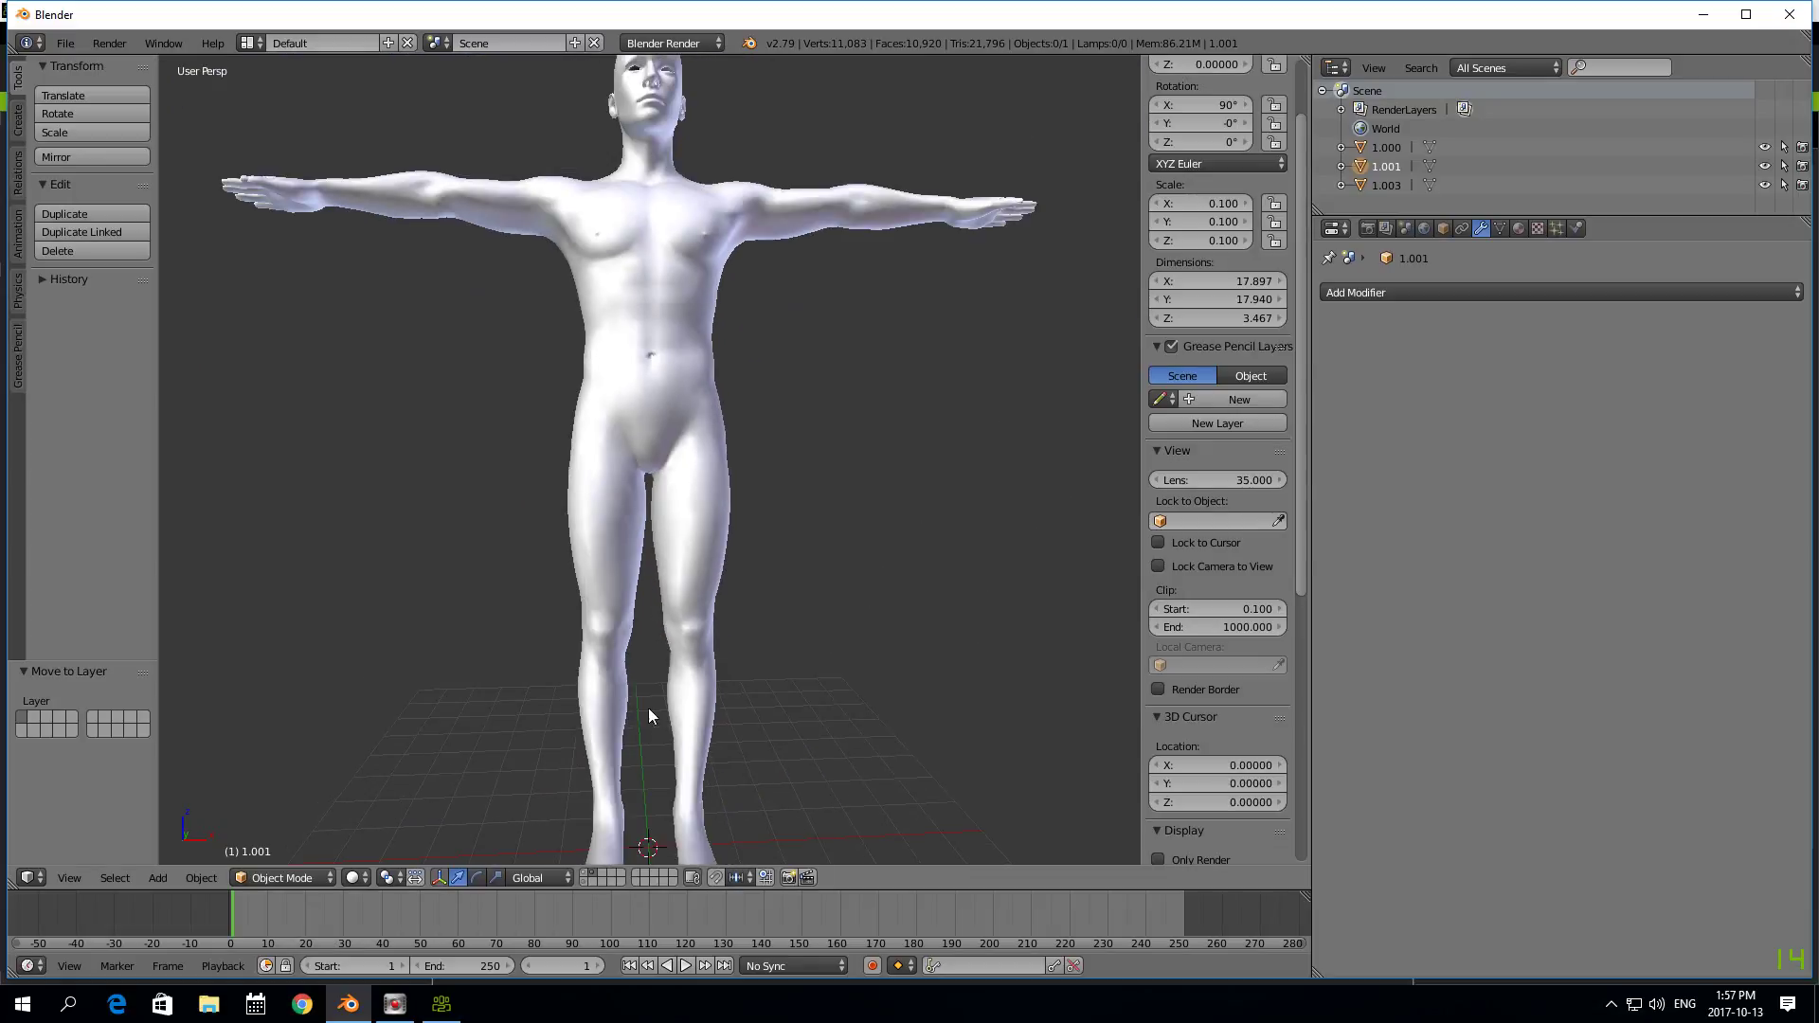
- Display only layer 1 and select the body copy on it
left_click(584, 878)
right_click(635, 360)
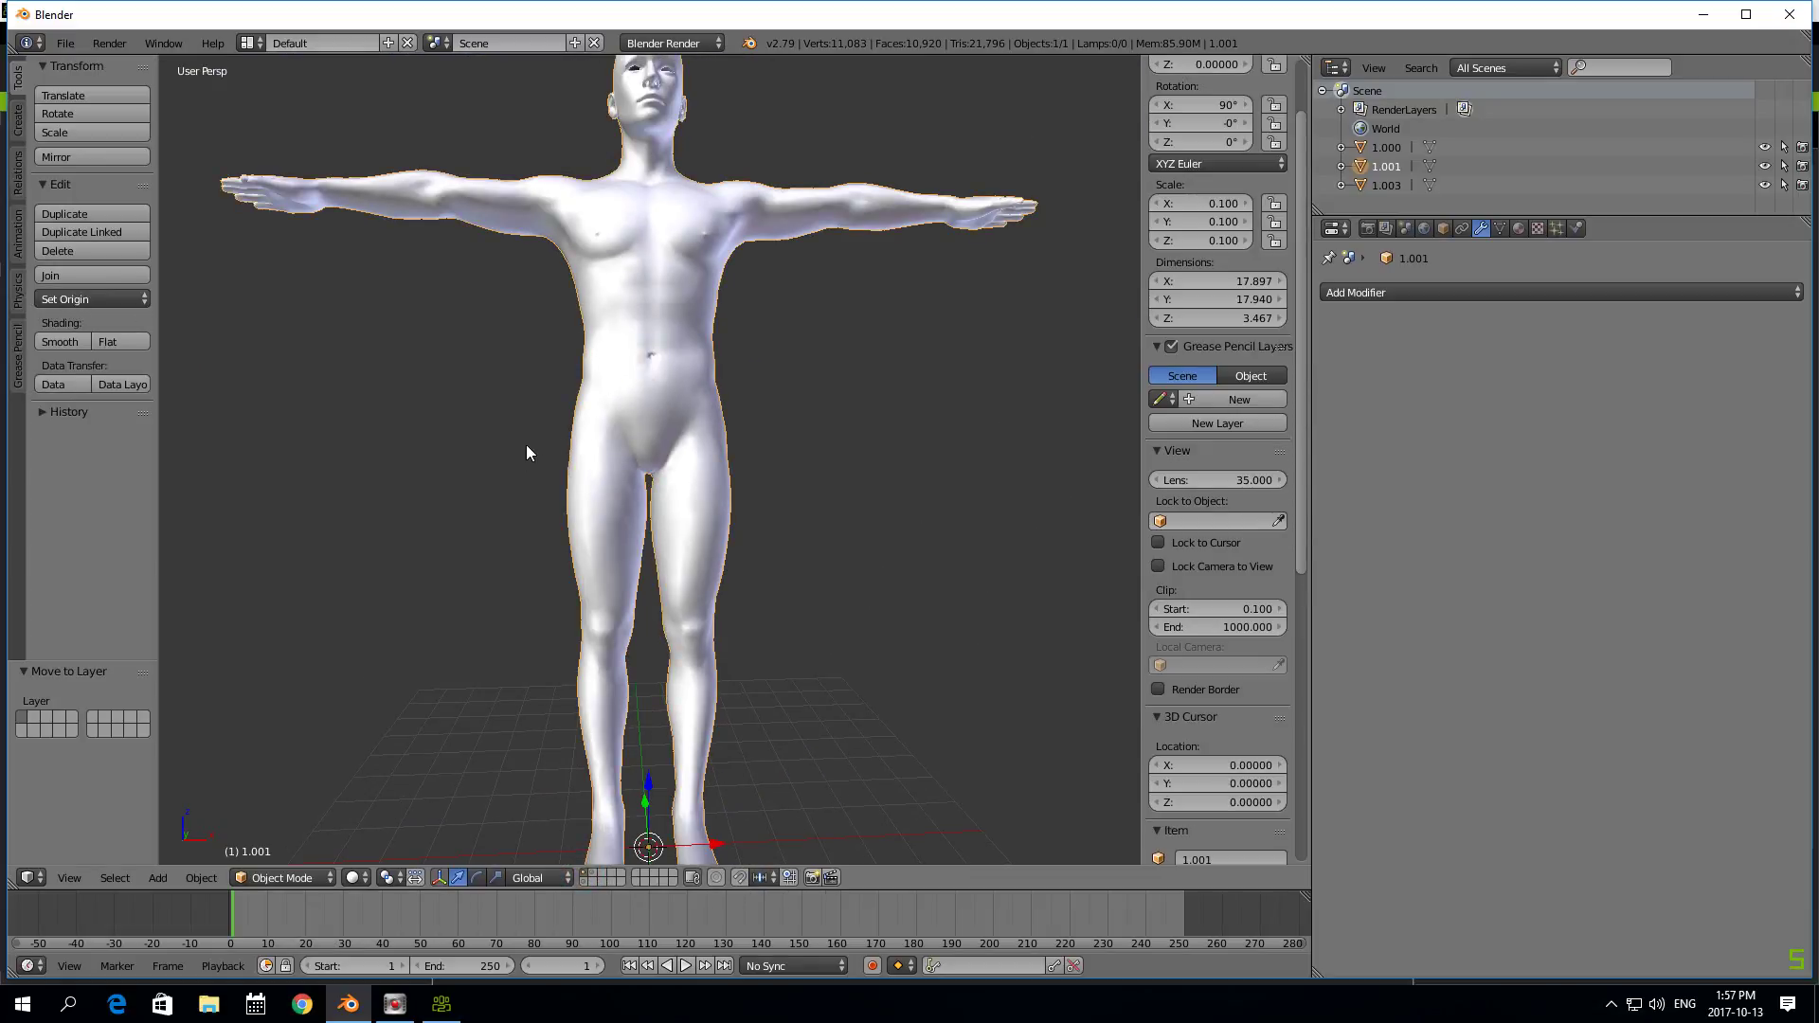
middle_click_drag(519, 469, 436, 520)
- Examine the body's mesh topology in Edit Mode by selecting single faces around the hip
left_click(283, 877)
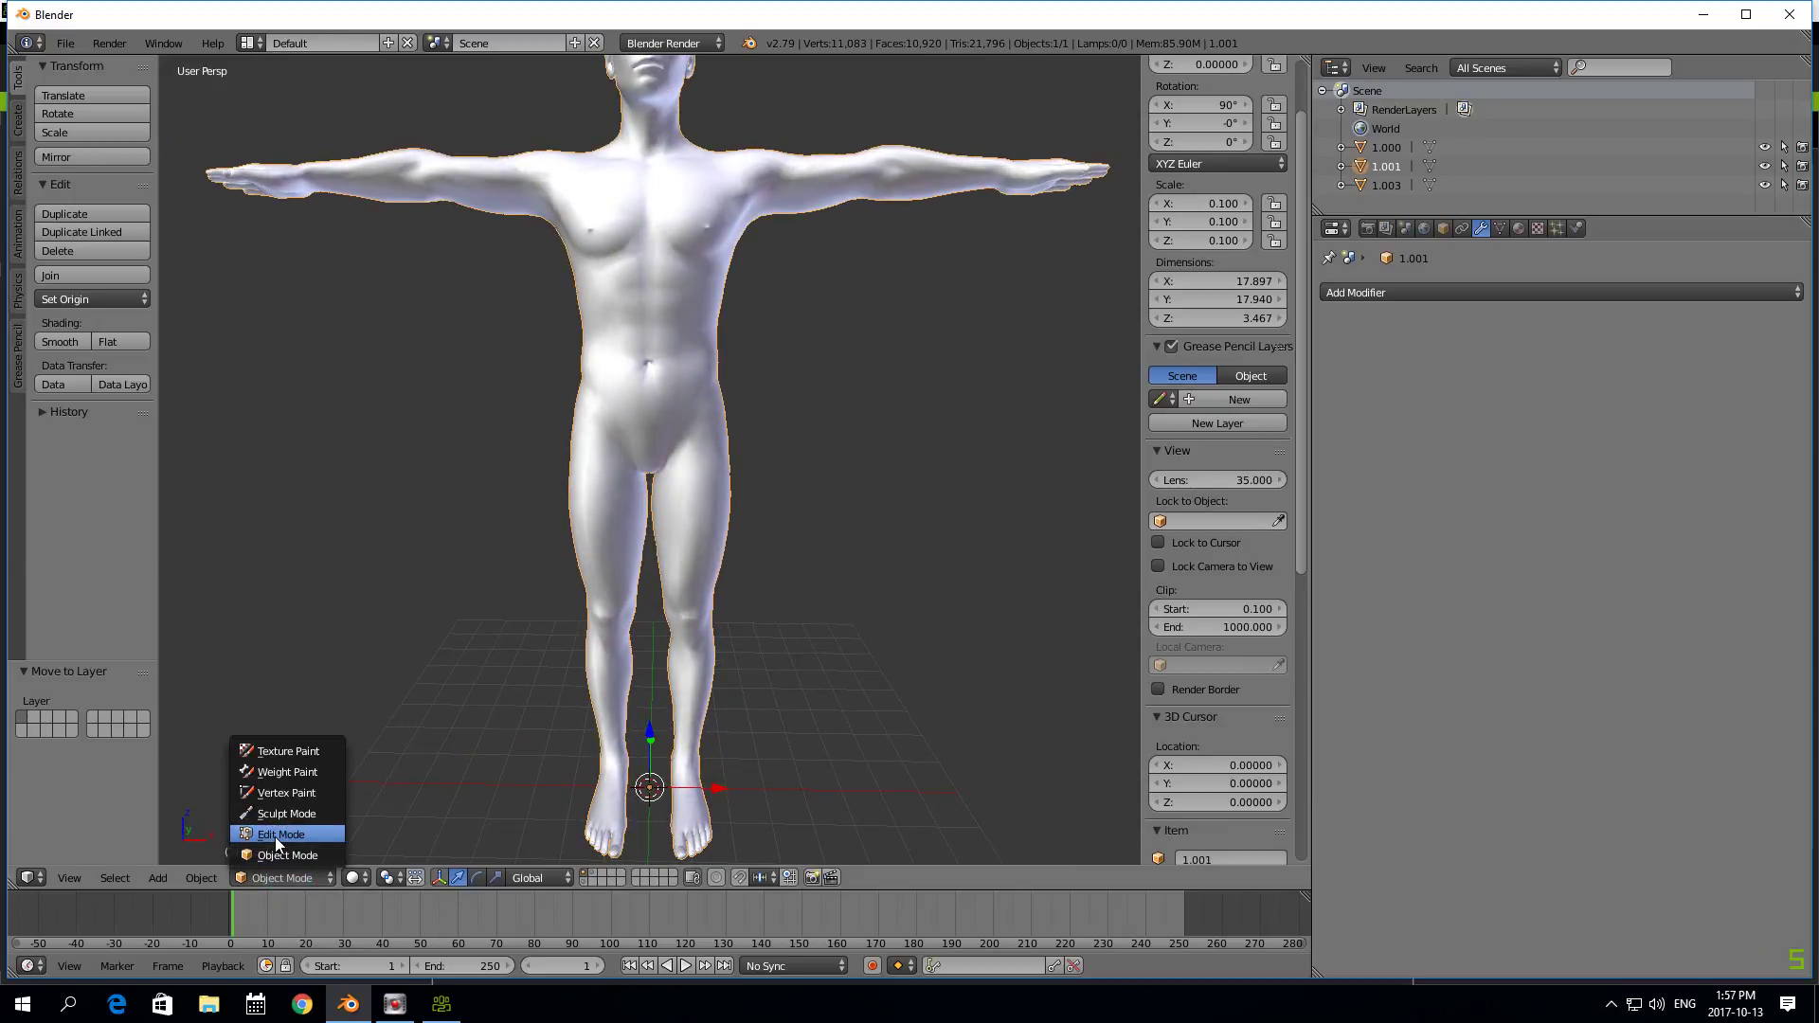
left_click(275, 835)
scroll(663, 427, "up", 4)
right_click(711, 324)
scroll(363, 366, "down", 4)
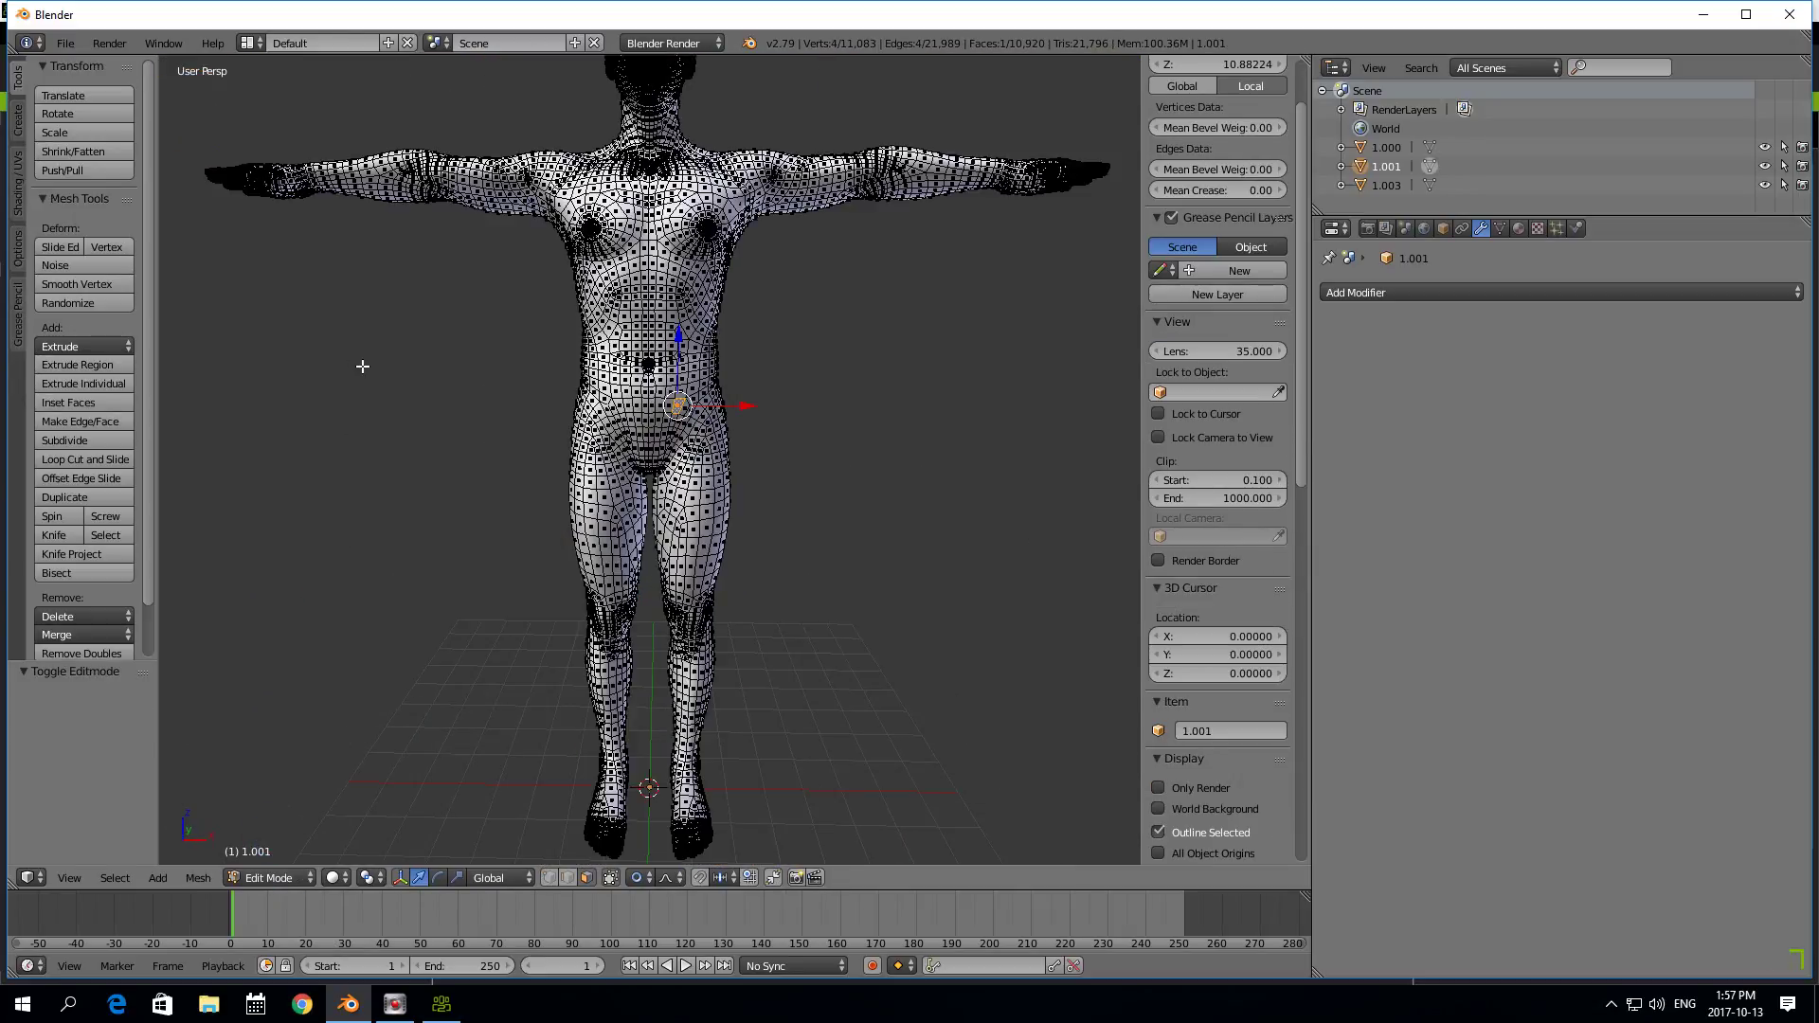
scroll(363, 366, "up", 2)
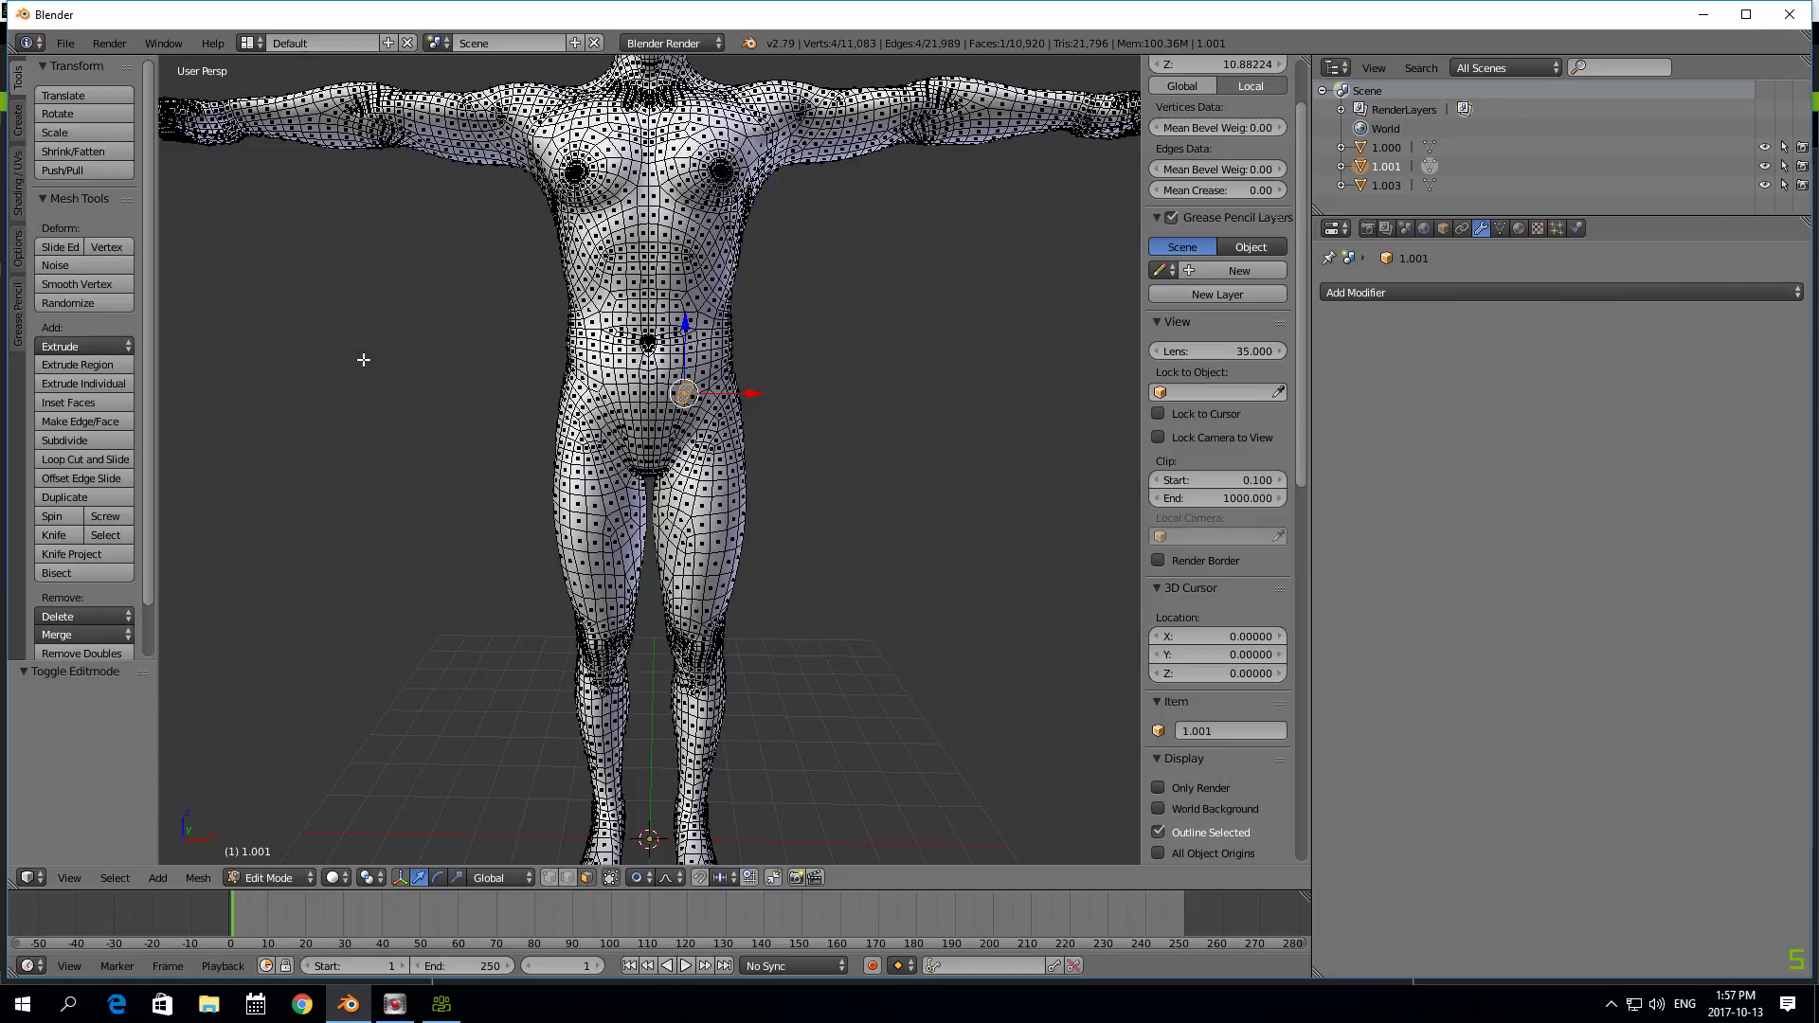
scroll(365, 388, "up", 1)
scroll(379, 436, "down", 3)
scroll(388, 451, "up", 3)
left_click_drag(739, 377, 801, 384)
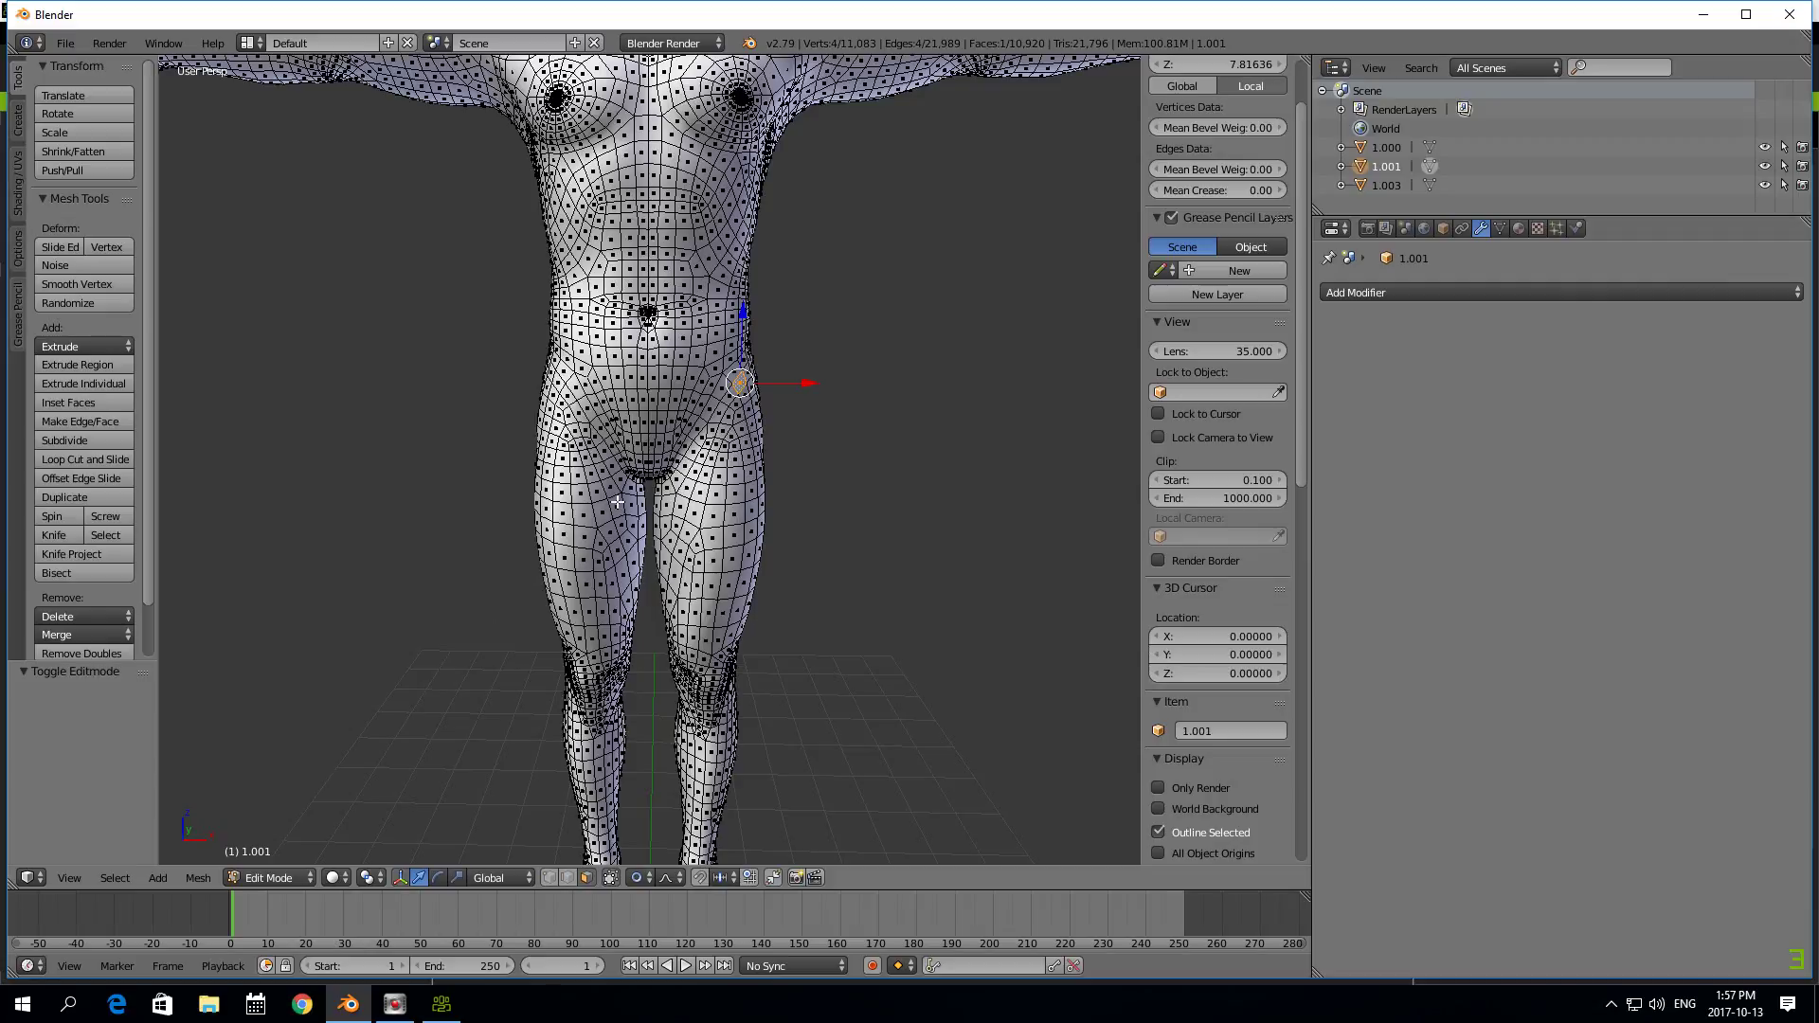
- Switch the body to Sculpt Mode and choose the Inflate/Deflate brush
left_click(298, 877)
left_click(293, 817)
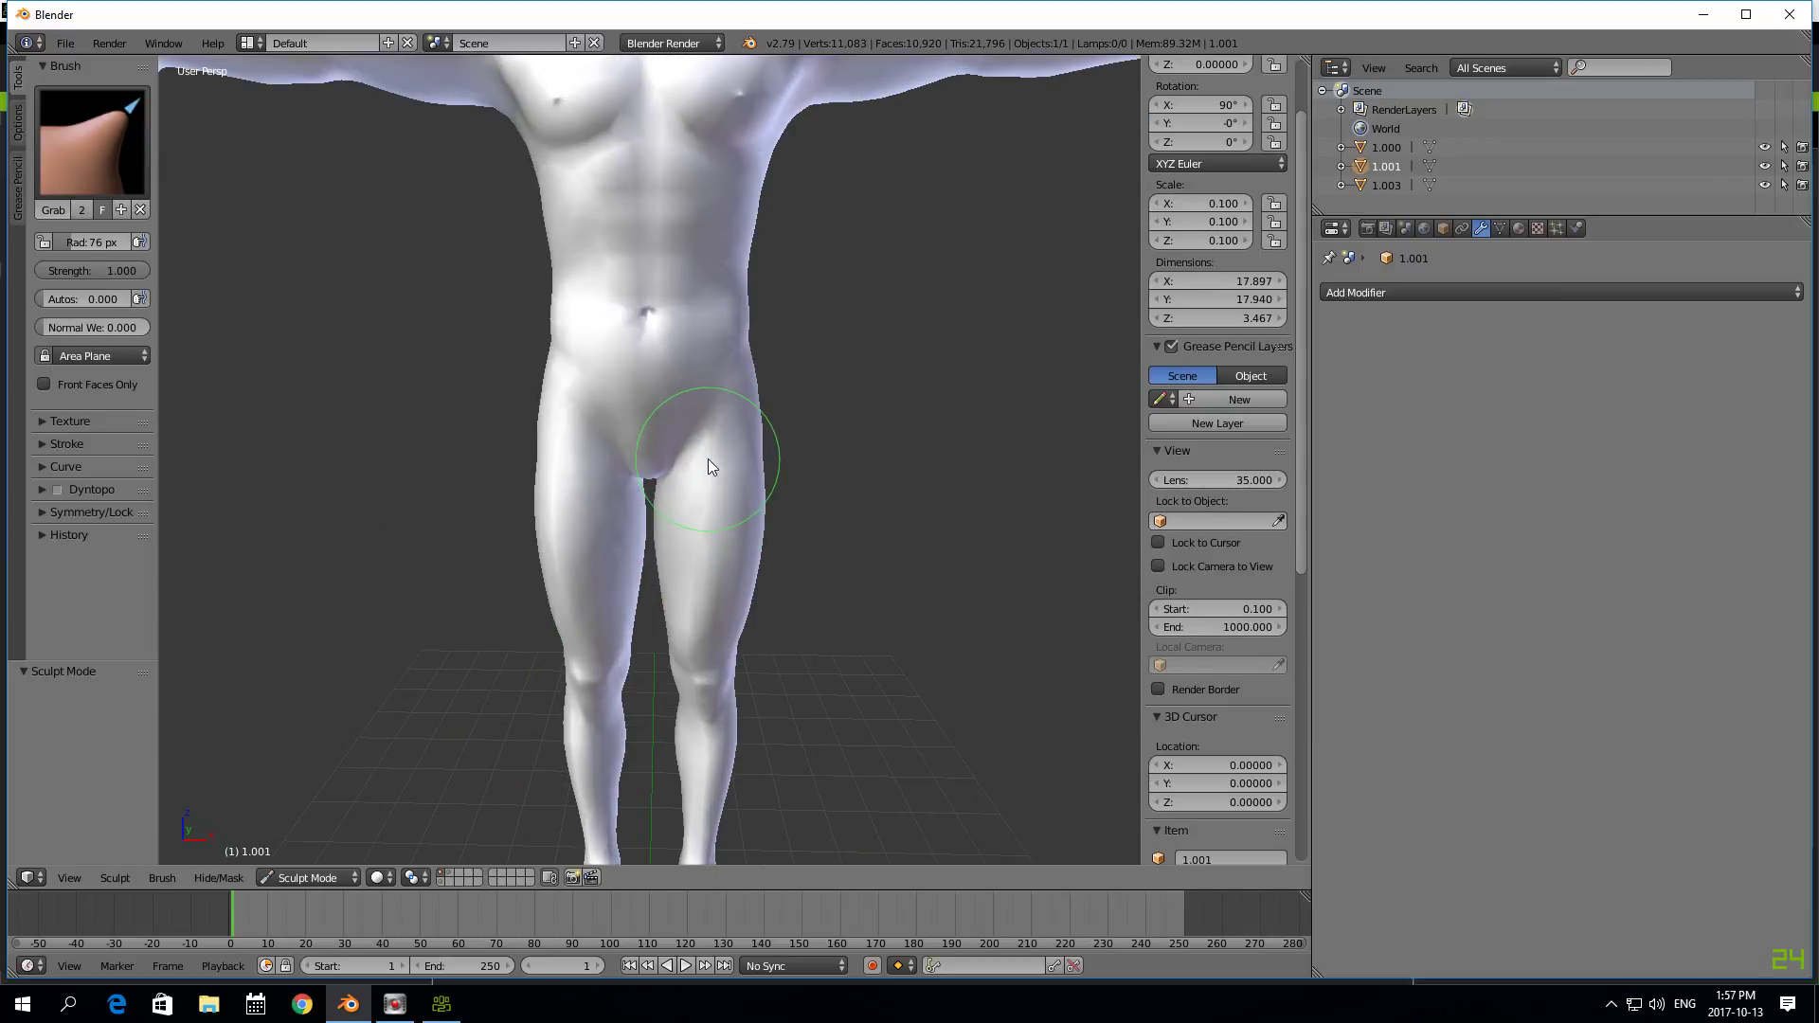
left_click(110, 175)
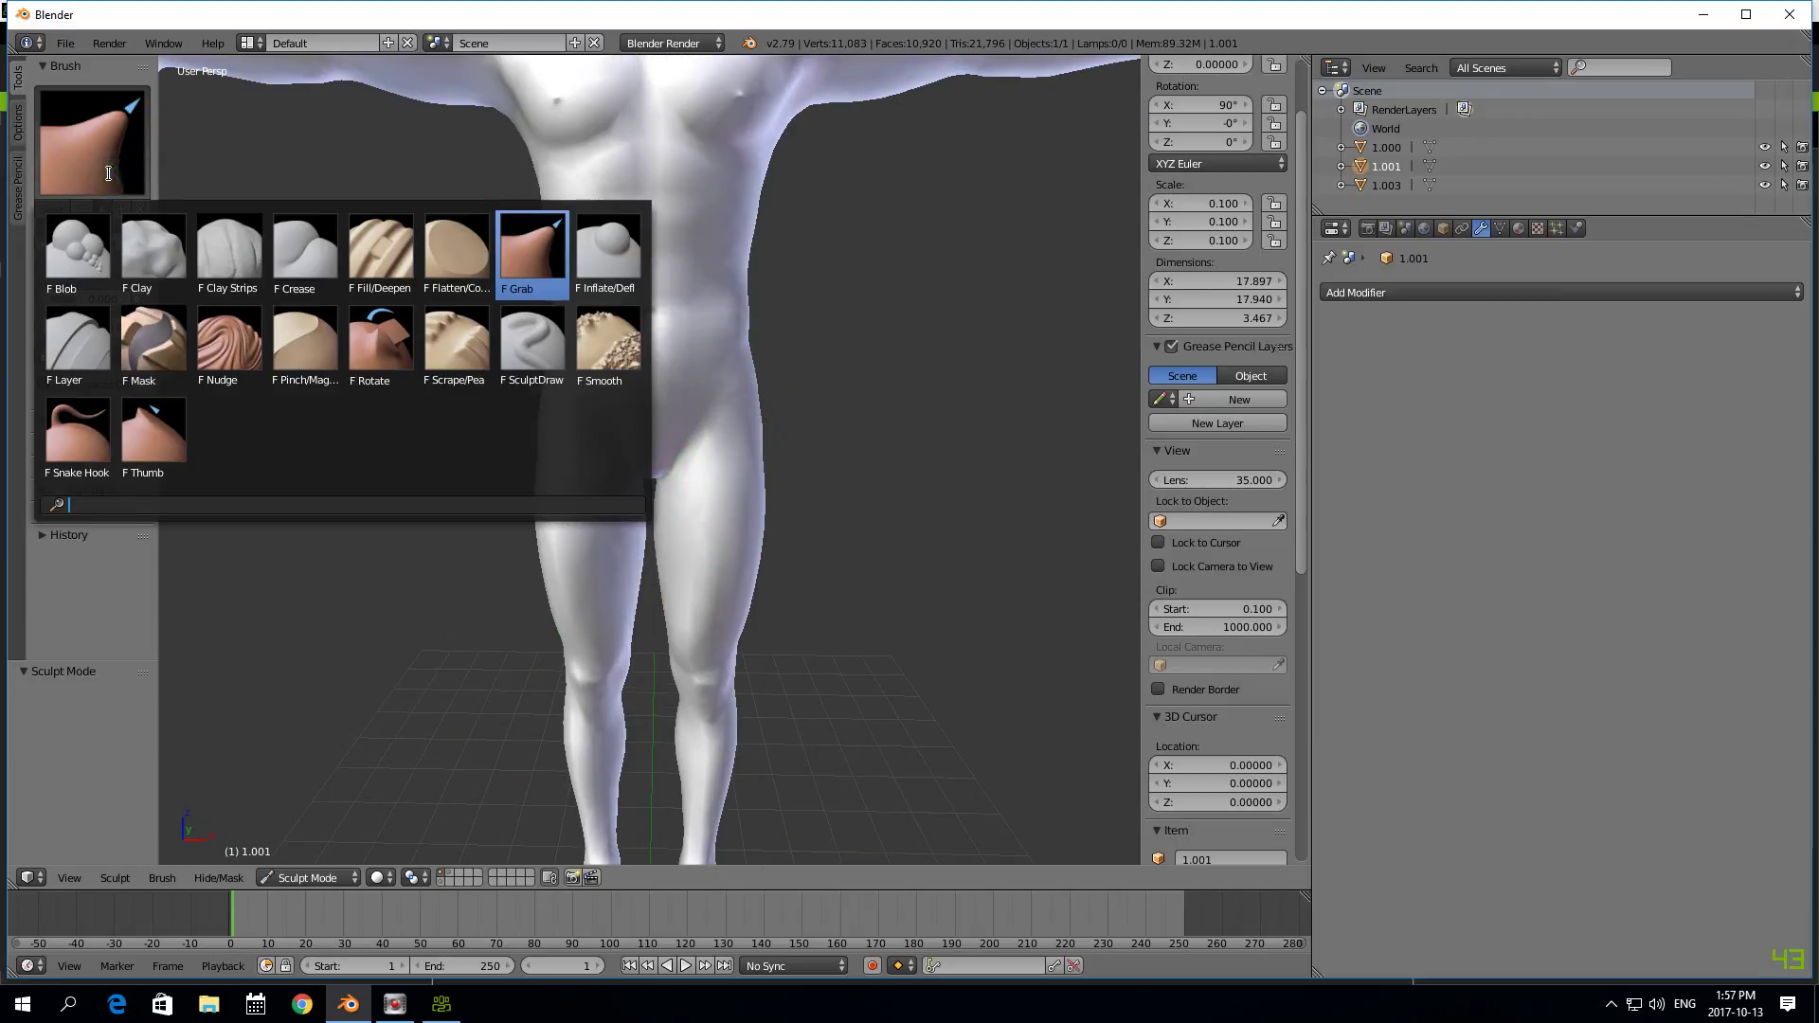
left_click(528, 260)
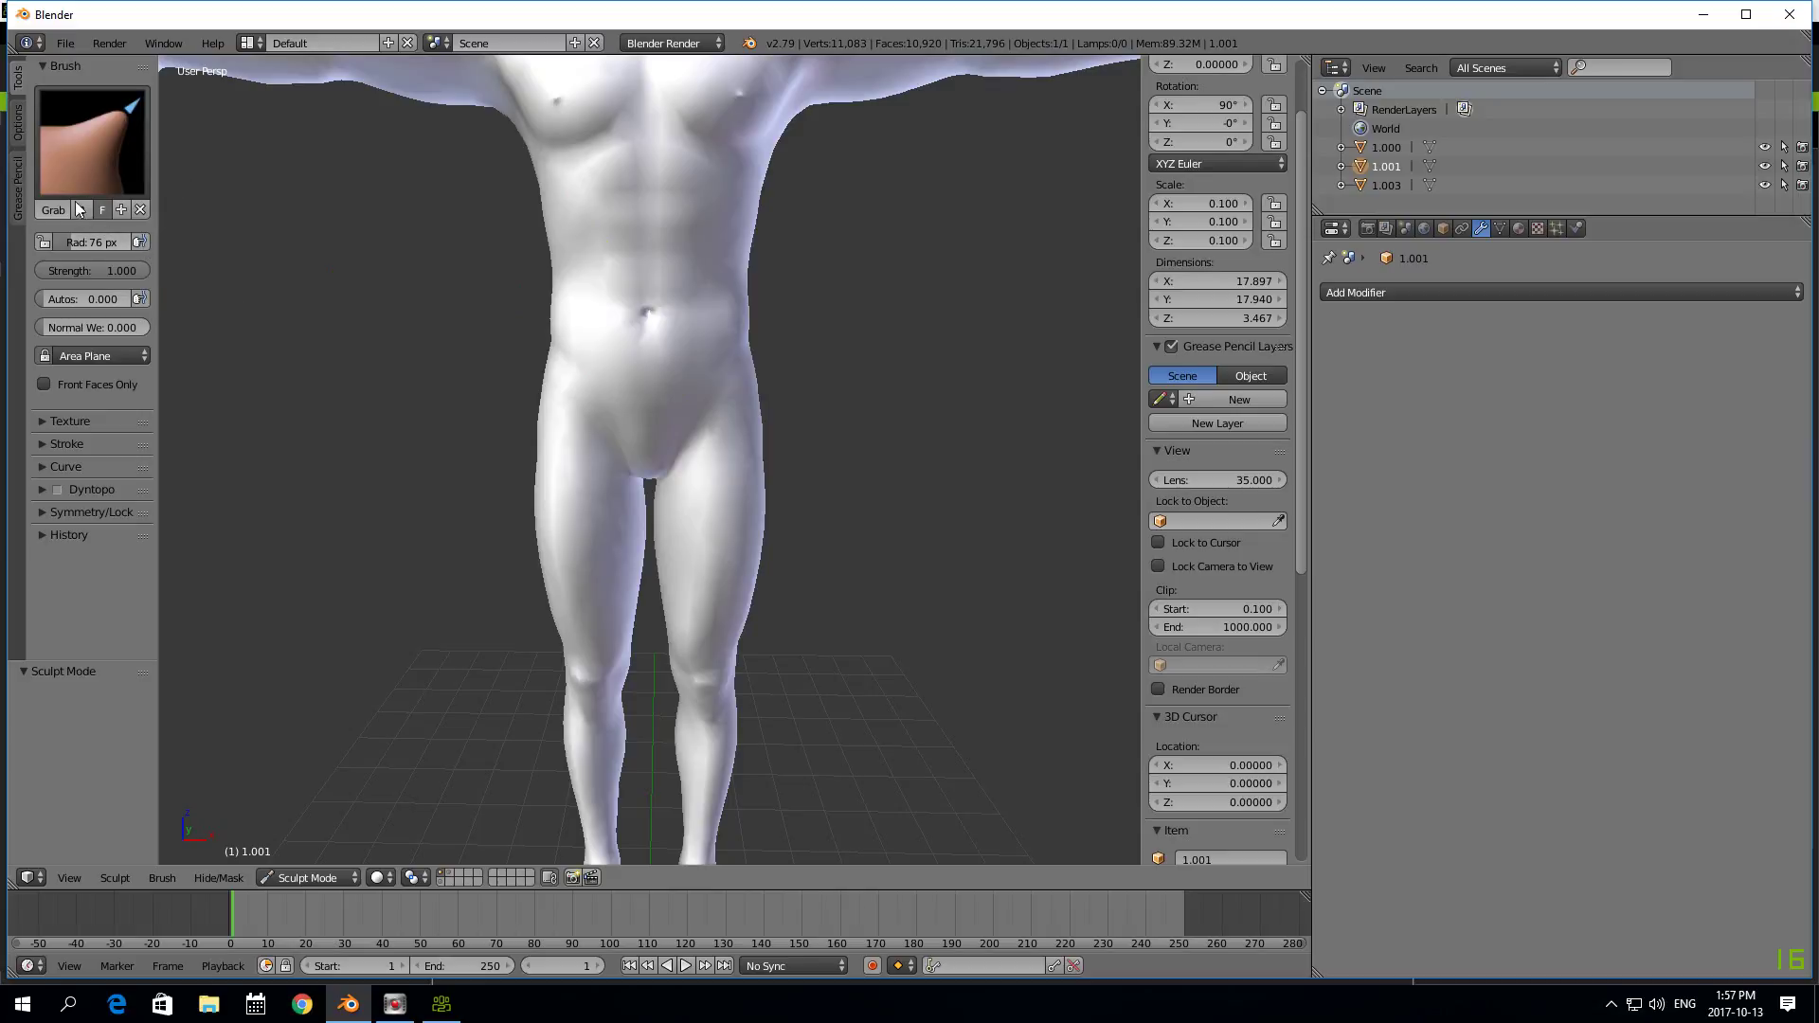
left_click(89, 168)
left_click(587, 255)
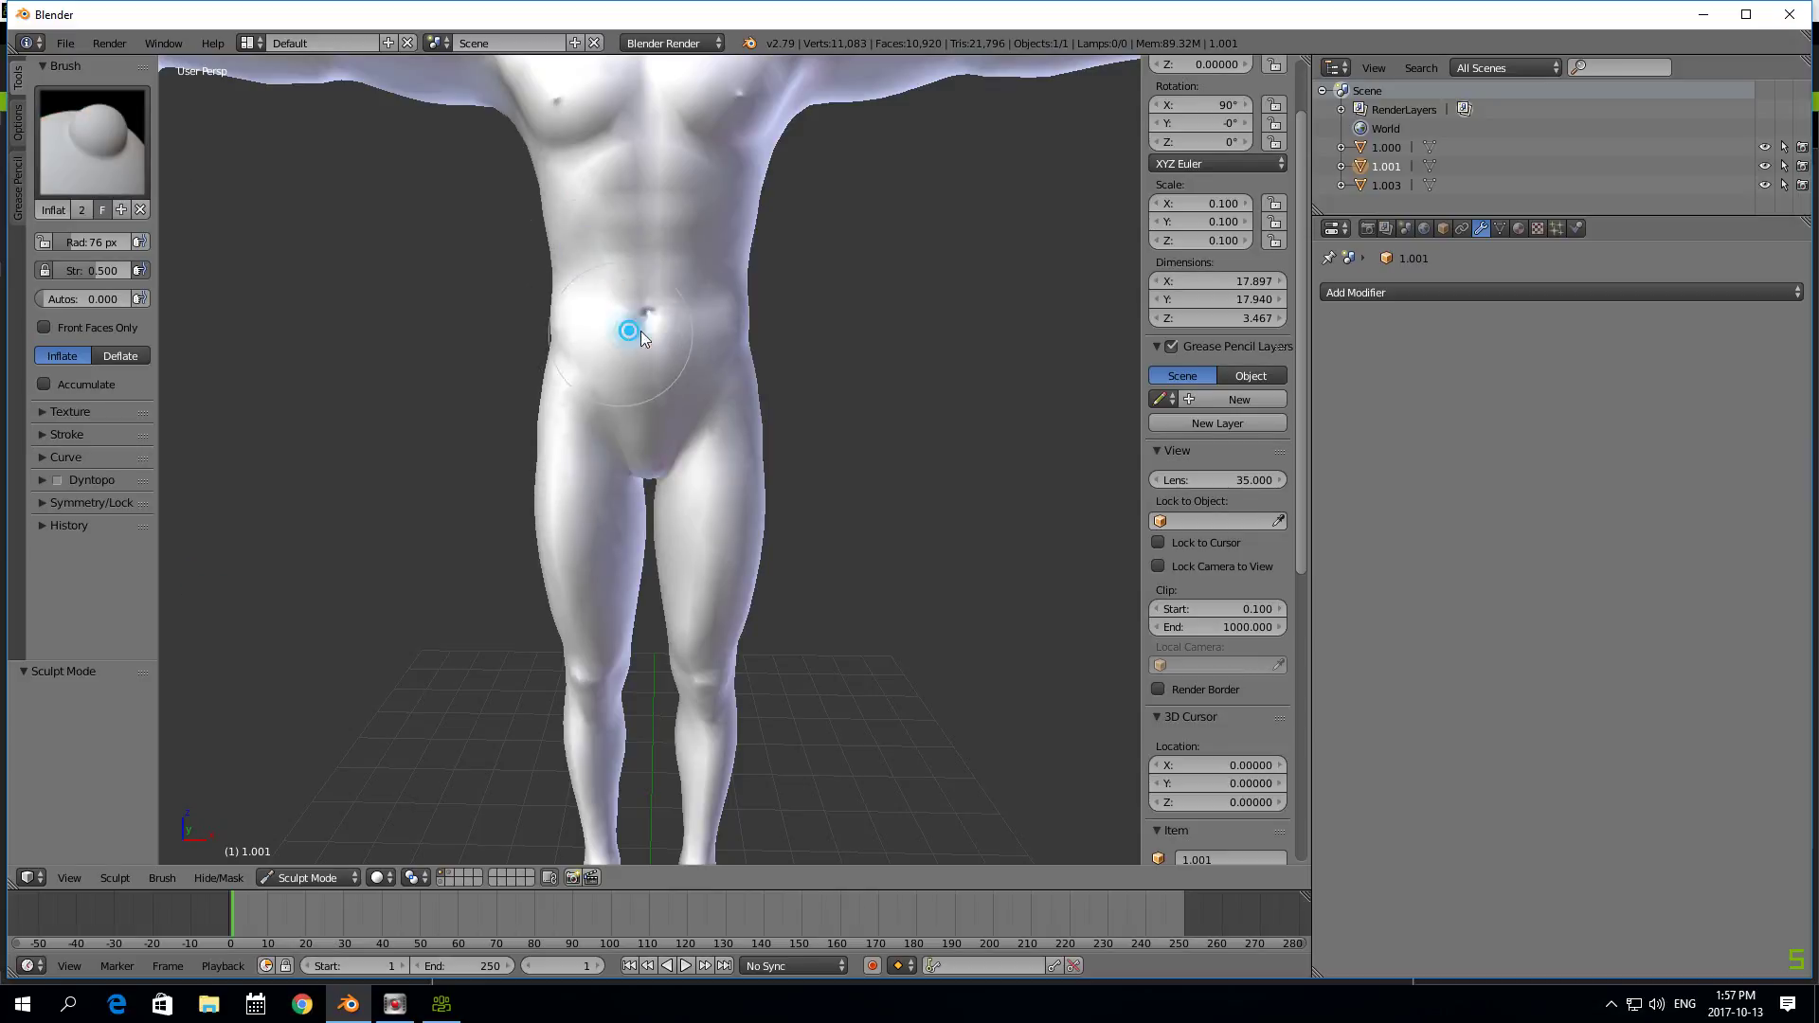
- Inflate the body's belly with brush strokes from the front and the side, and check the shape from the back and front
mouse_move(712, 385)
left_mouse_down()
mouse_move(707, 445)
mouse_move(652, 470)
left_mouse_up()
mouse_move(581, 288)
left_mouse_down()
mouse_move(723, 281)
mouse_move(552, 299)
mouse_move(698, 283)
mouse_move(516, 329)
left_mouse_up()
key("KP_3")
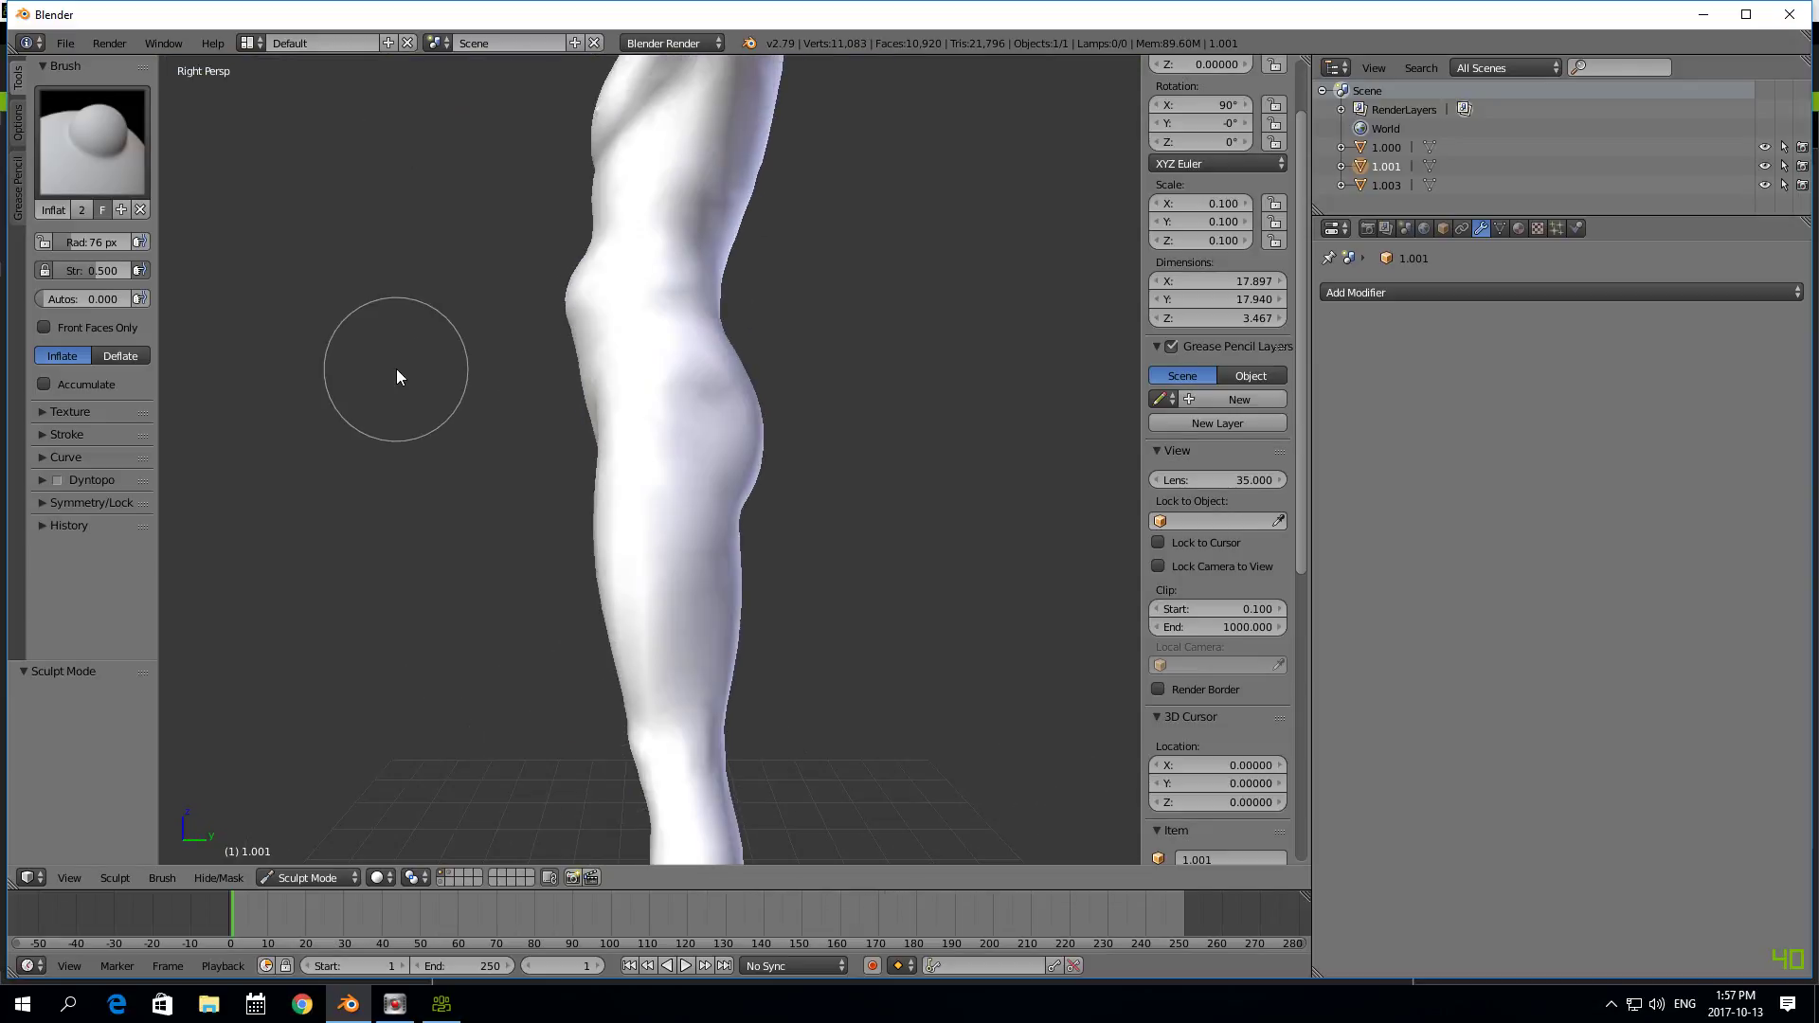
left_click(638, 244)
mouse_move(710, 264)
left_mouse_down()
mouse_move(731, 354)
mouse_move(714, 305)
mouse_move(660, 335)
mouse_move(662, 270)
mouse_move(727, 285)
mouse_move(725, 353)
mouse_move(662, 372)
mouse_move(621, 252)
mouse_move(577, 252)
mouse_move(547, 297)
left_mouse_up()
key("ctrl+KP_1")
scroll(326, 362, "down", 3)
key("KP_1")
scroll(337, 372, "up", 3)
scroll(367, 375, "down", 3)
scroll(369, 383, "down", 3)
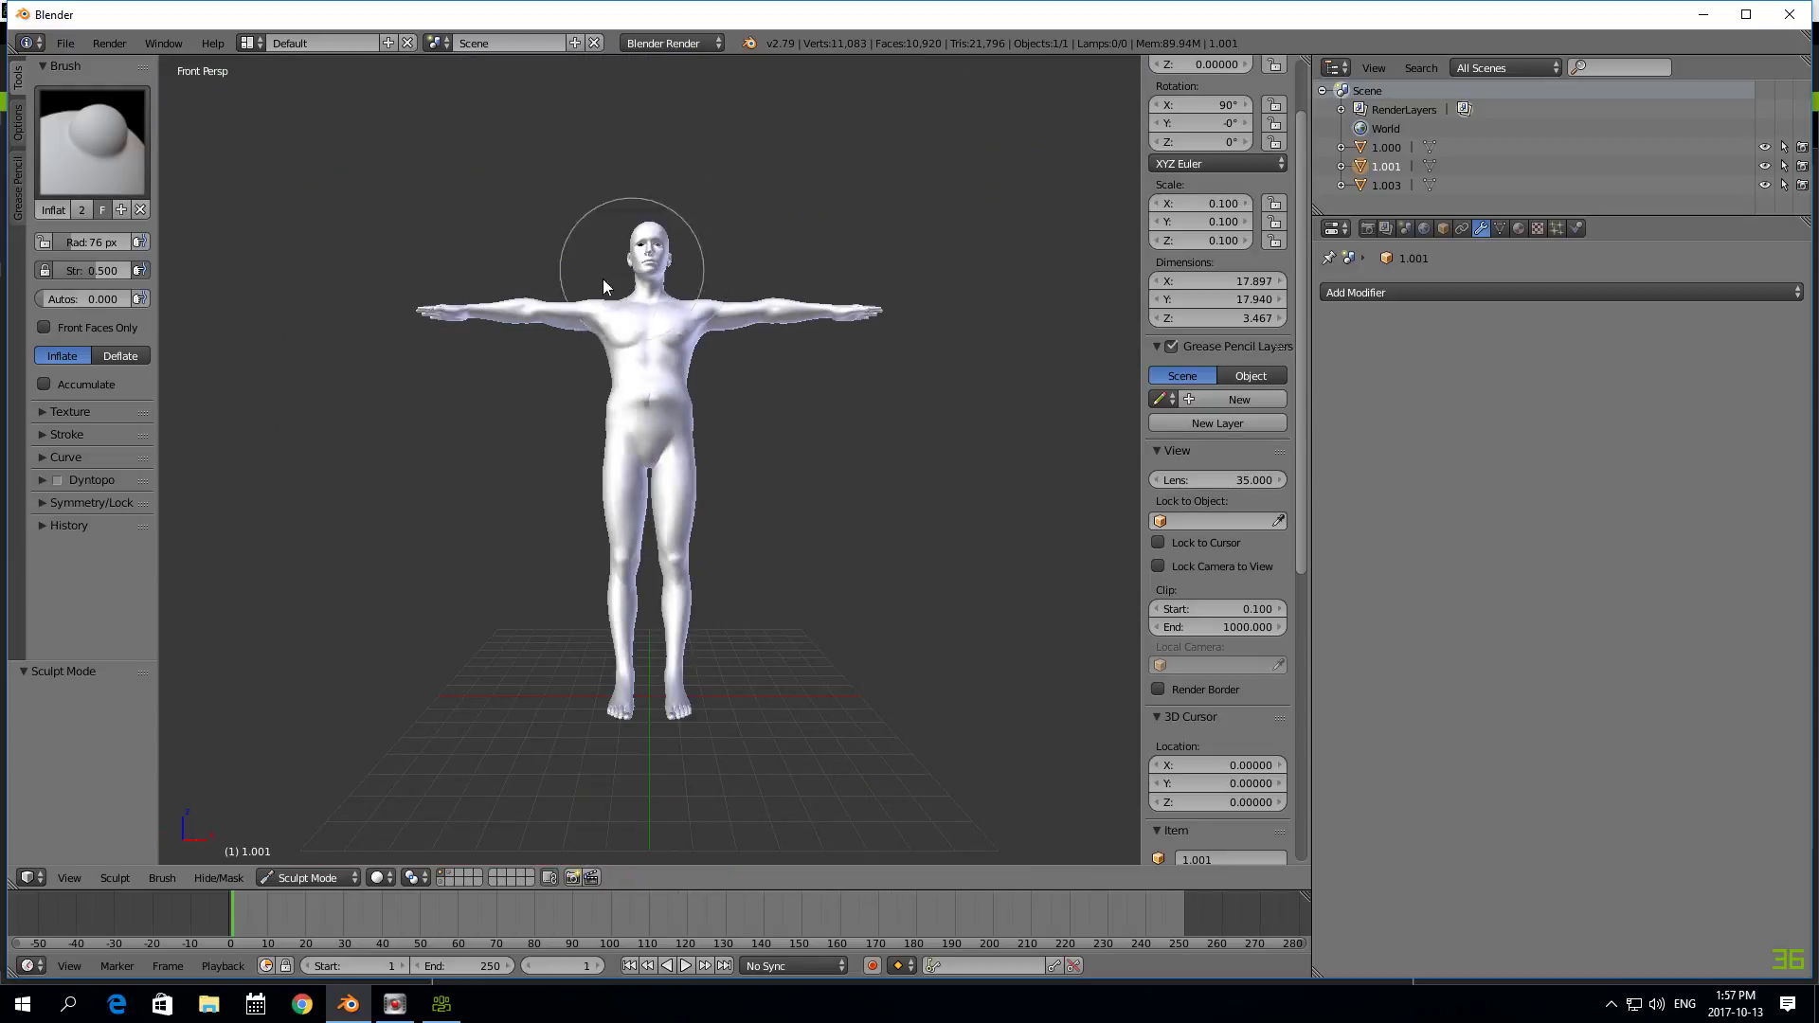
- Switch to the Grab brush, focus on the head and set the brush radius to 68 px
mouse_move(414, 415)
middle_mouse_down()
mouse_move(415, 459)
mouse_move(383, 418)
mouse_move(342, 417)
middle_mouse_up()
left_click(92, 142)
left_click(554, 233)
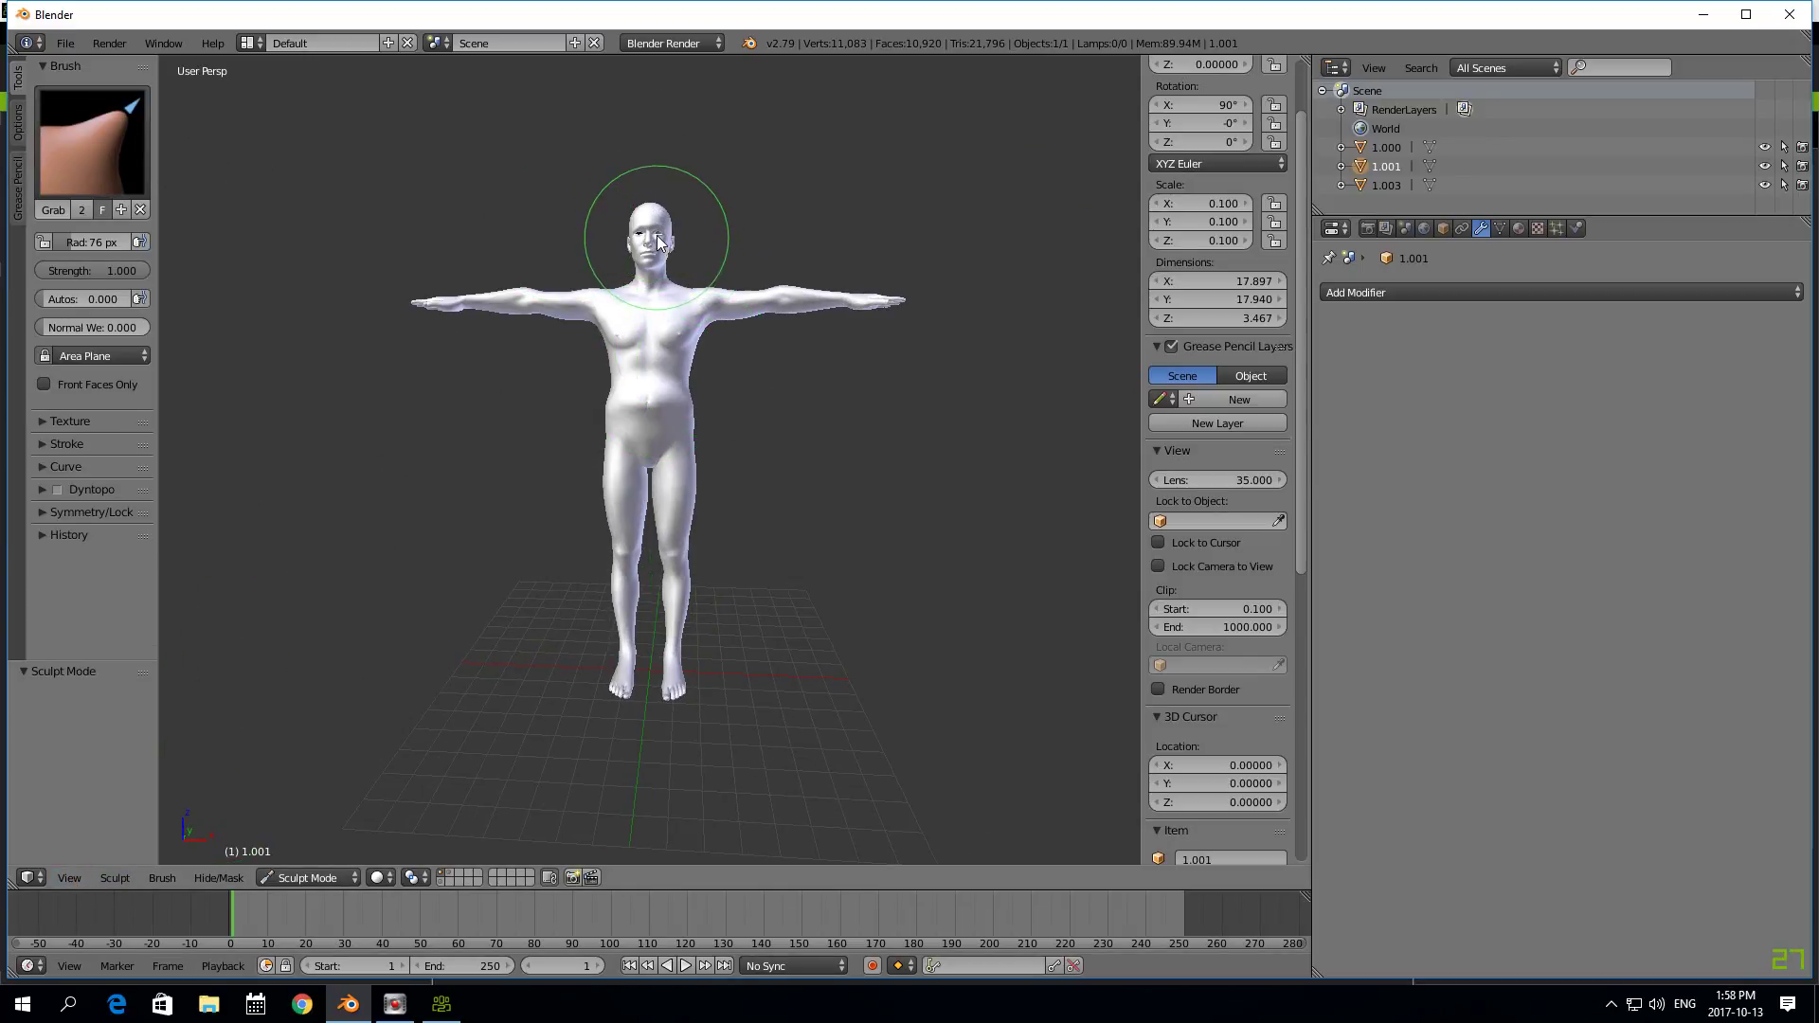
scroll(657, 230, "up", 5)
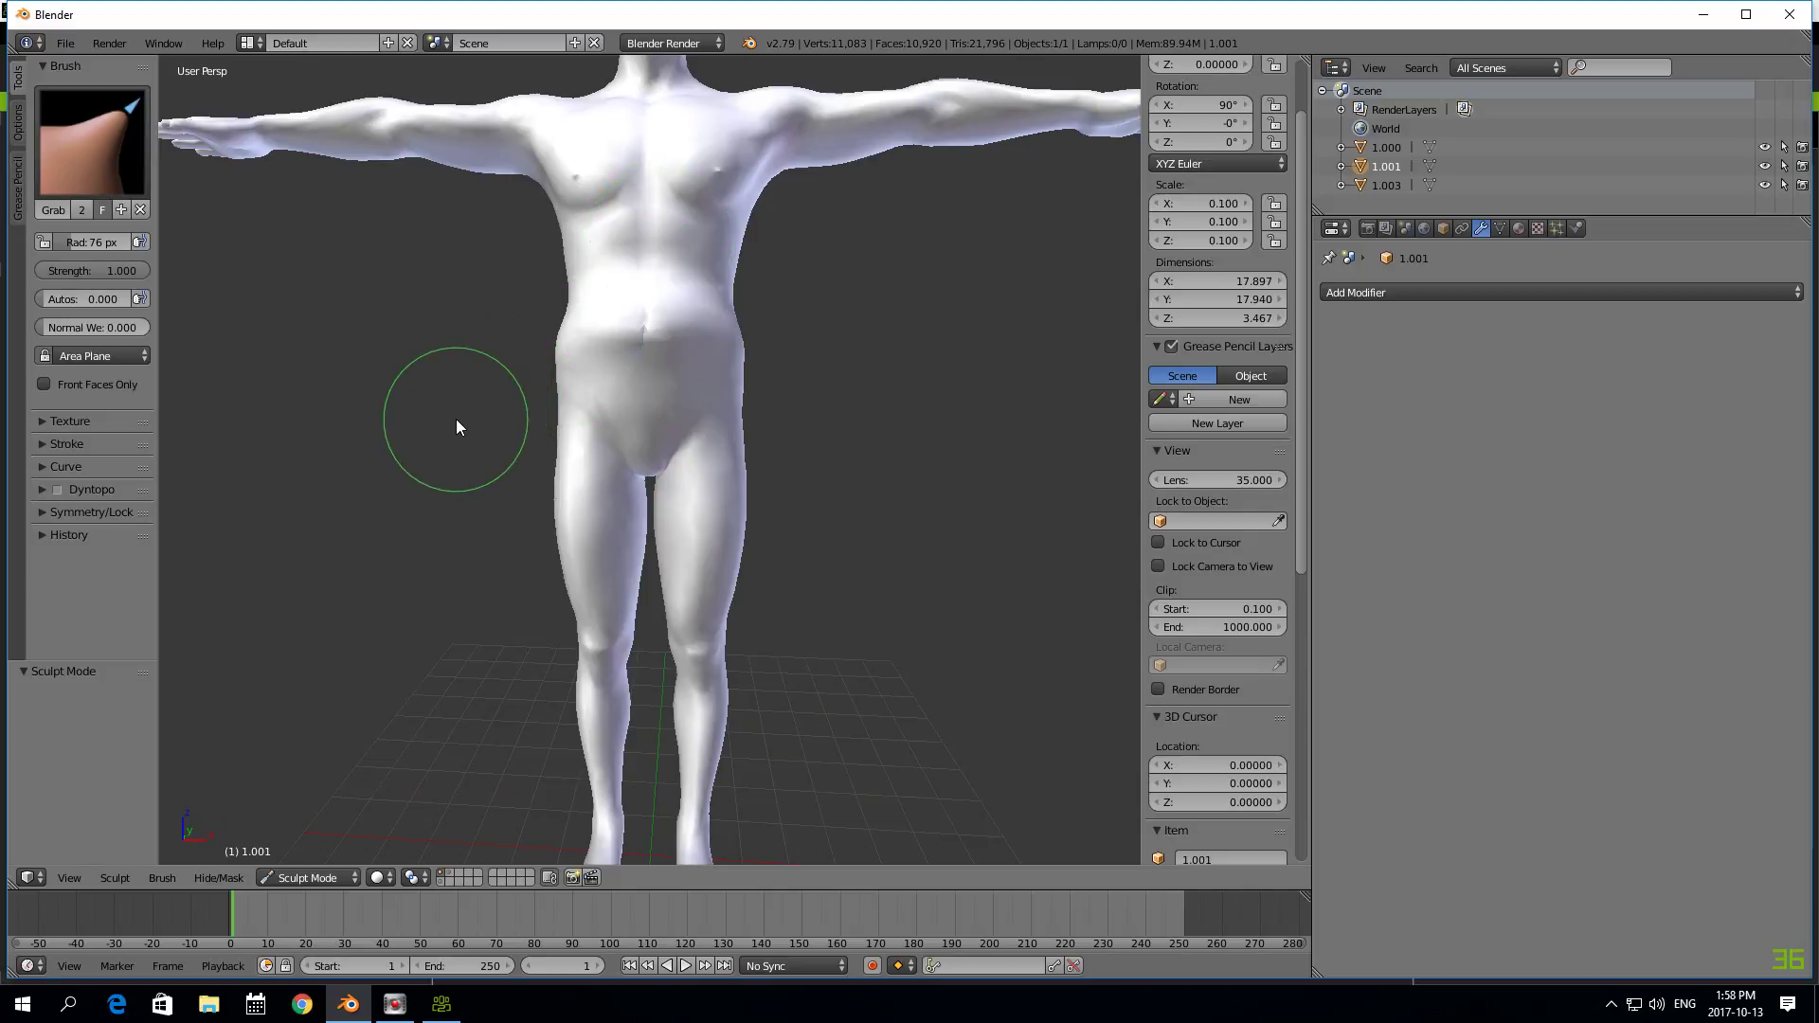
middle_click_drag(457, 418, 413, 83, "shift")
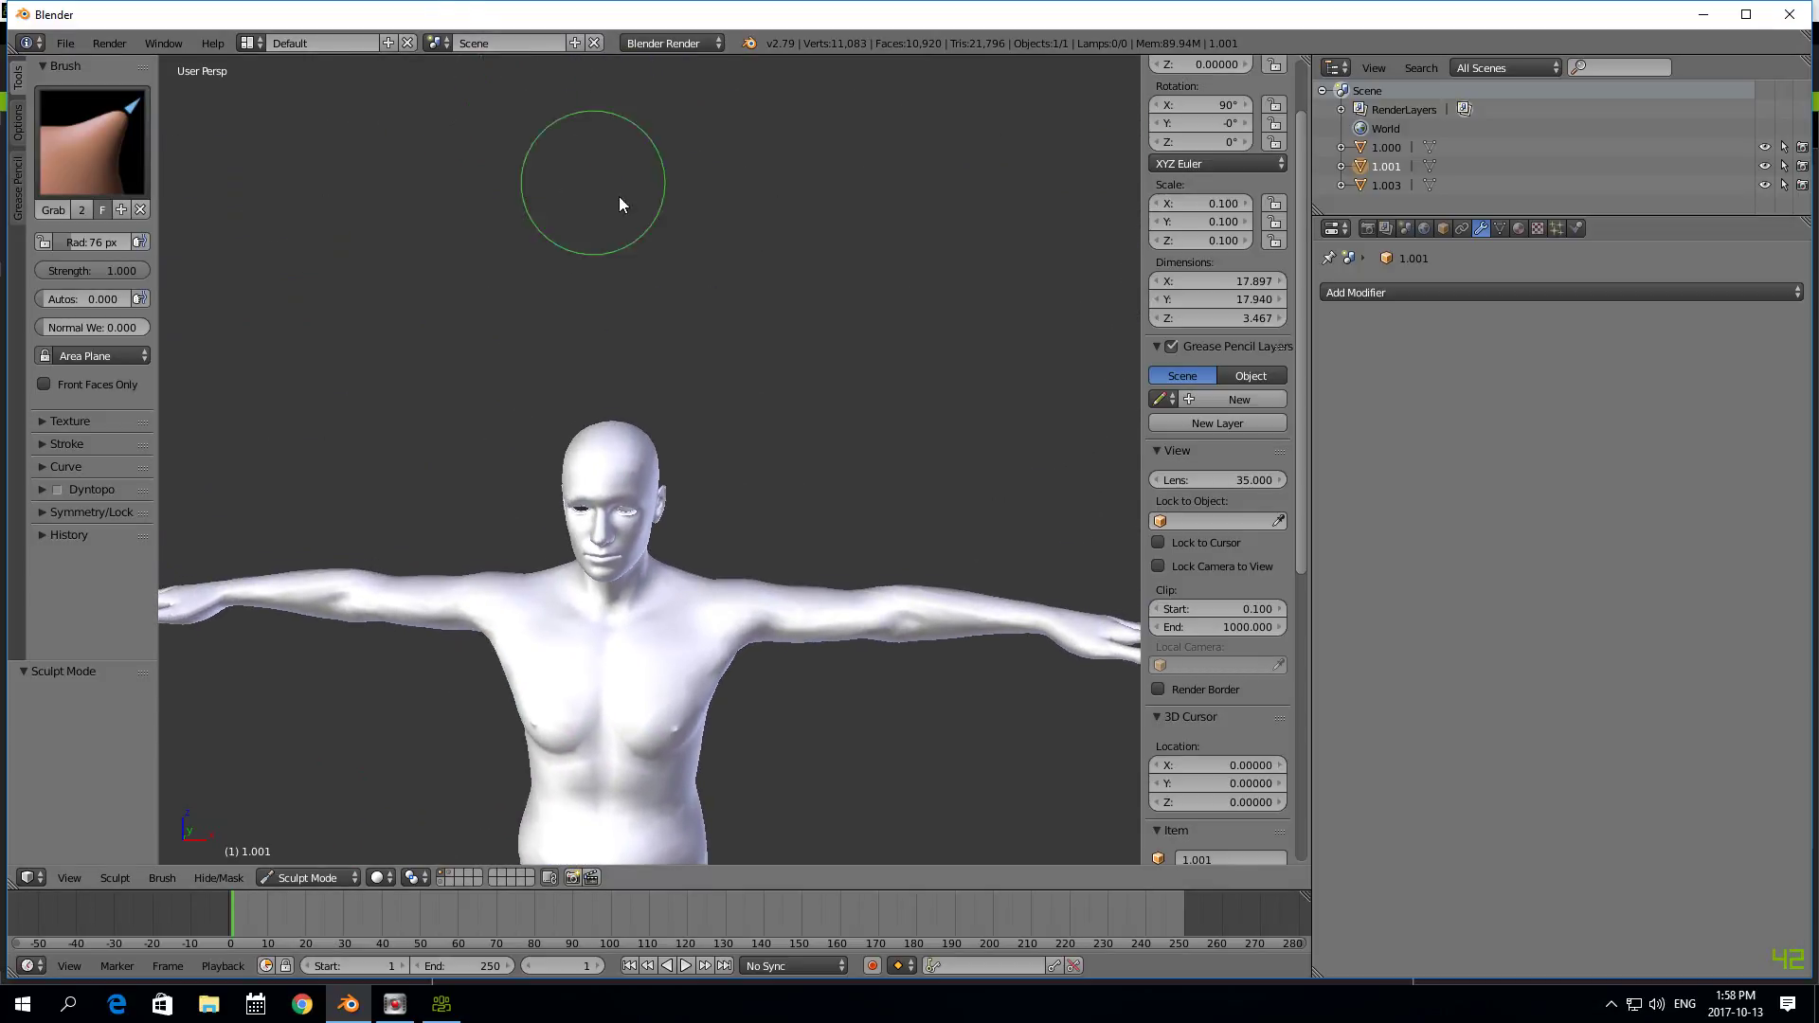
scroll(657, 408, "up", 7)
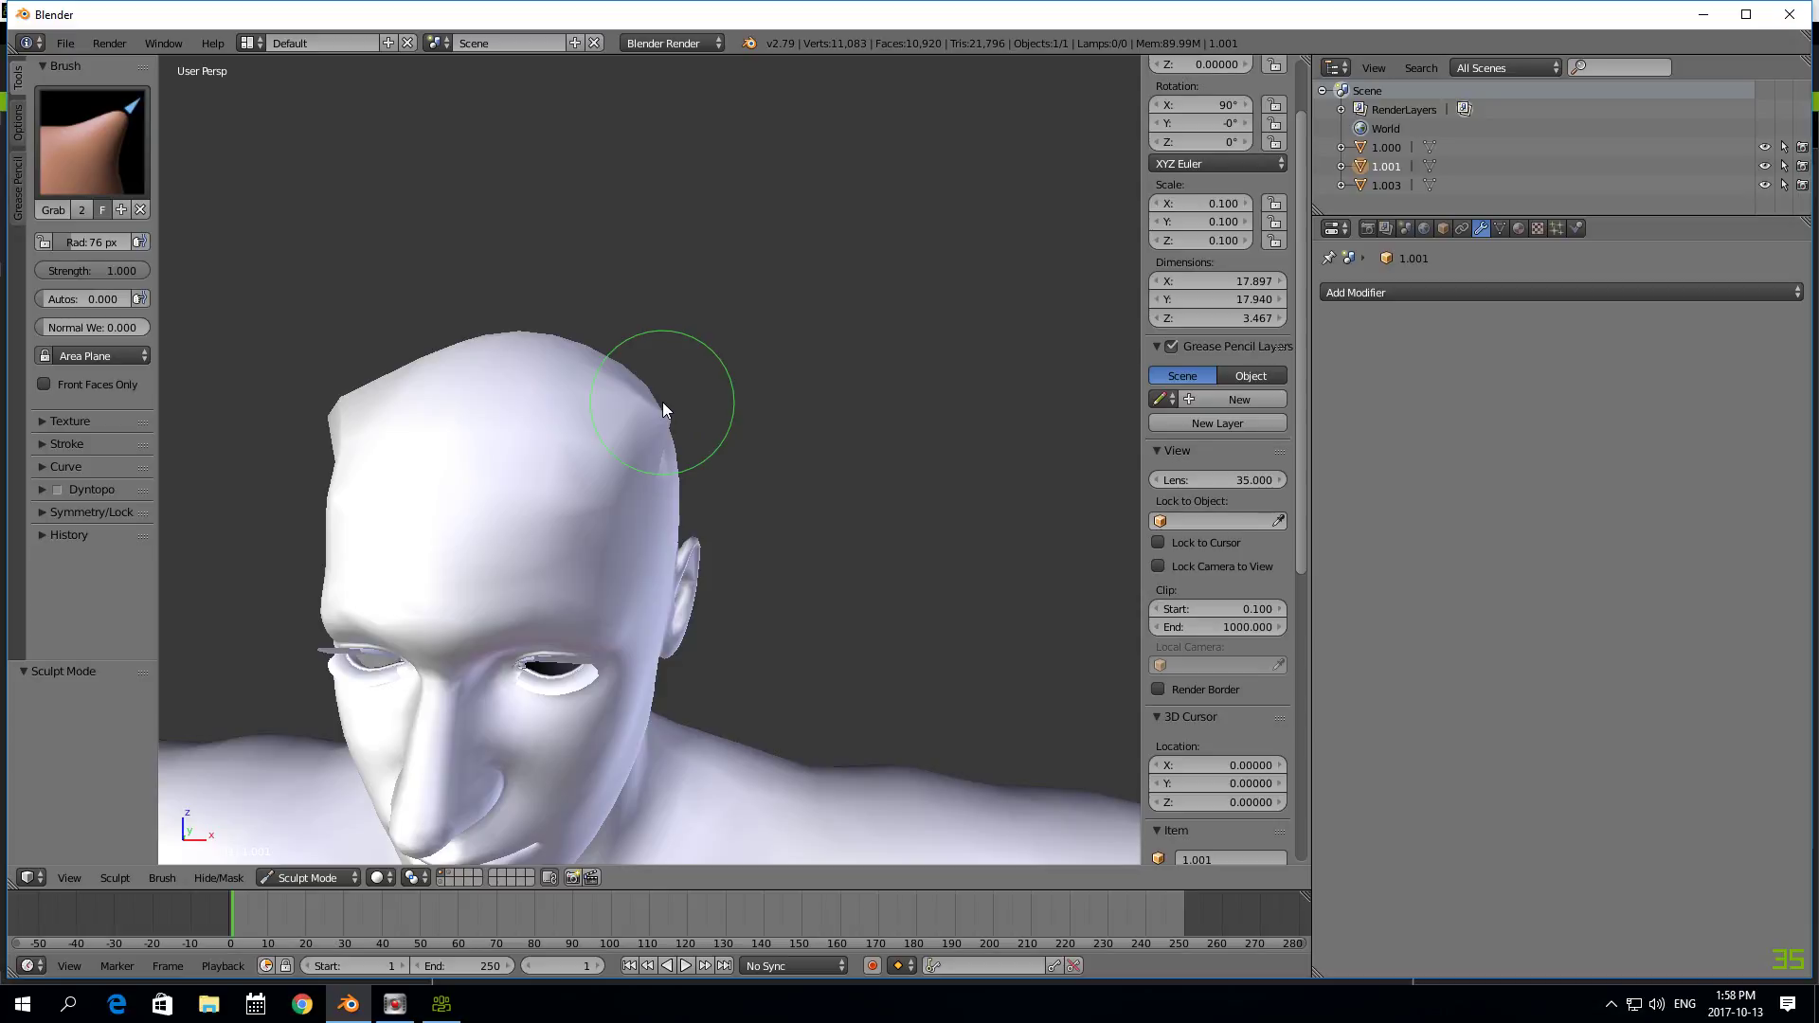
scroll(662, 401, "down", 3)
key("f")
left_click(667, 400)
- Pull the upper corners of the head into two pointed horns and stretch the chin down into a beard shape
left_click_drag(660, 387, 699, 311)
left_click_drag(650, 395, 674, 418)
mouse_move(655, 591)
left_mouse_down()
mouse_move(661, 612)
mouse_move(677, 597)
mouse_move(642, 655)
mouse_move(608, 661)
mouse_move(570, 708)
left_mouse_up()
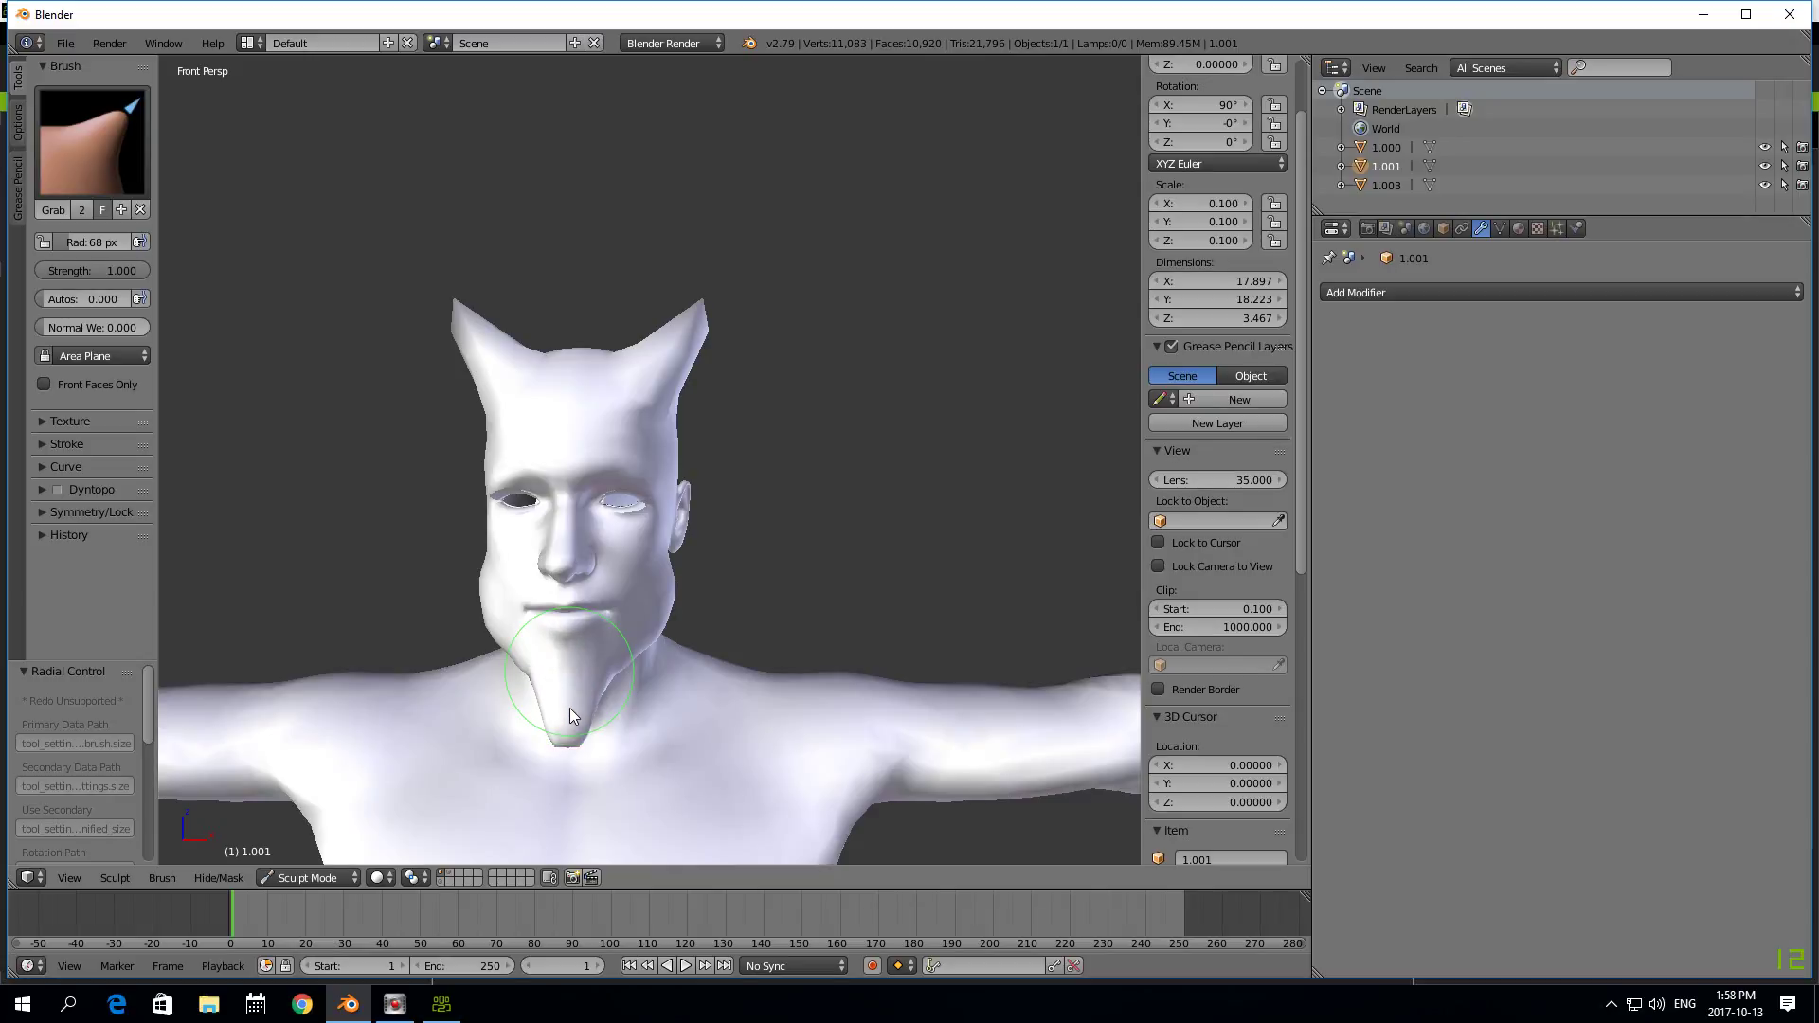
- Reshape the shoulders and upper arms with the Grab brush to make the upper body more muscular
scroll(428, 565, "down", 5)
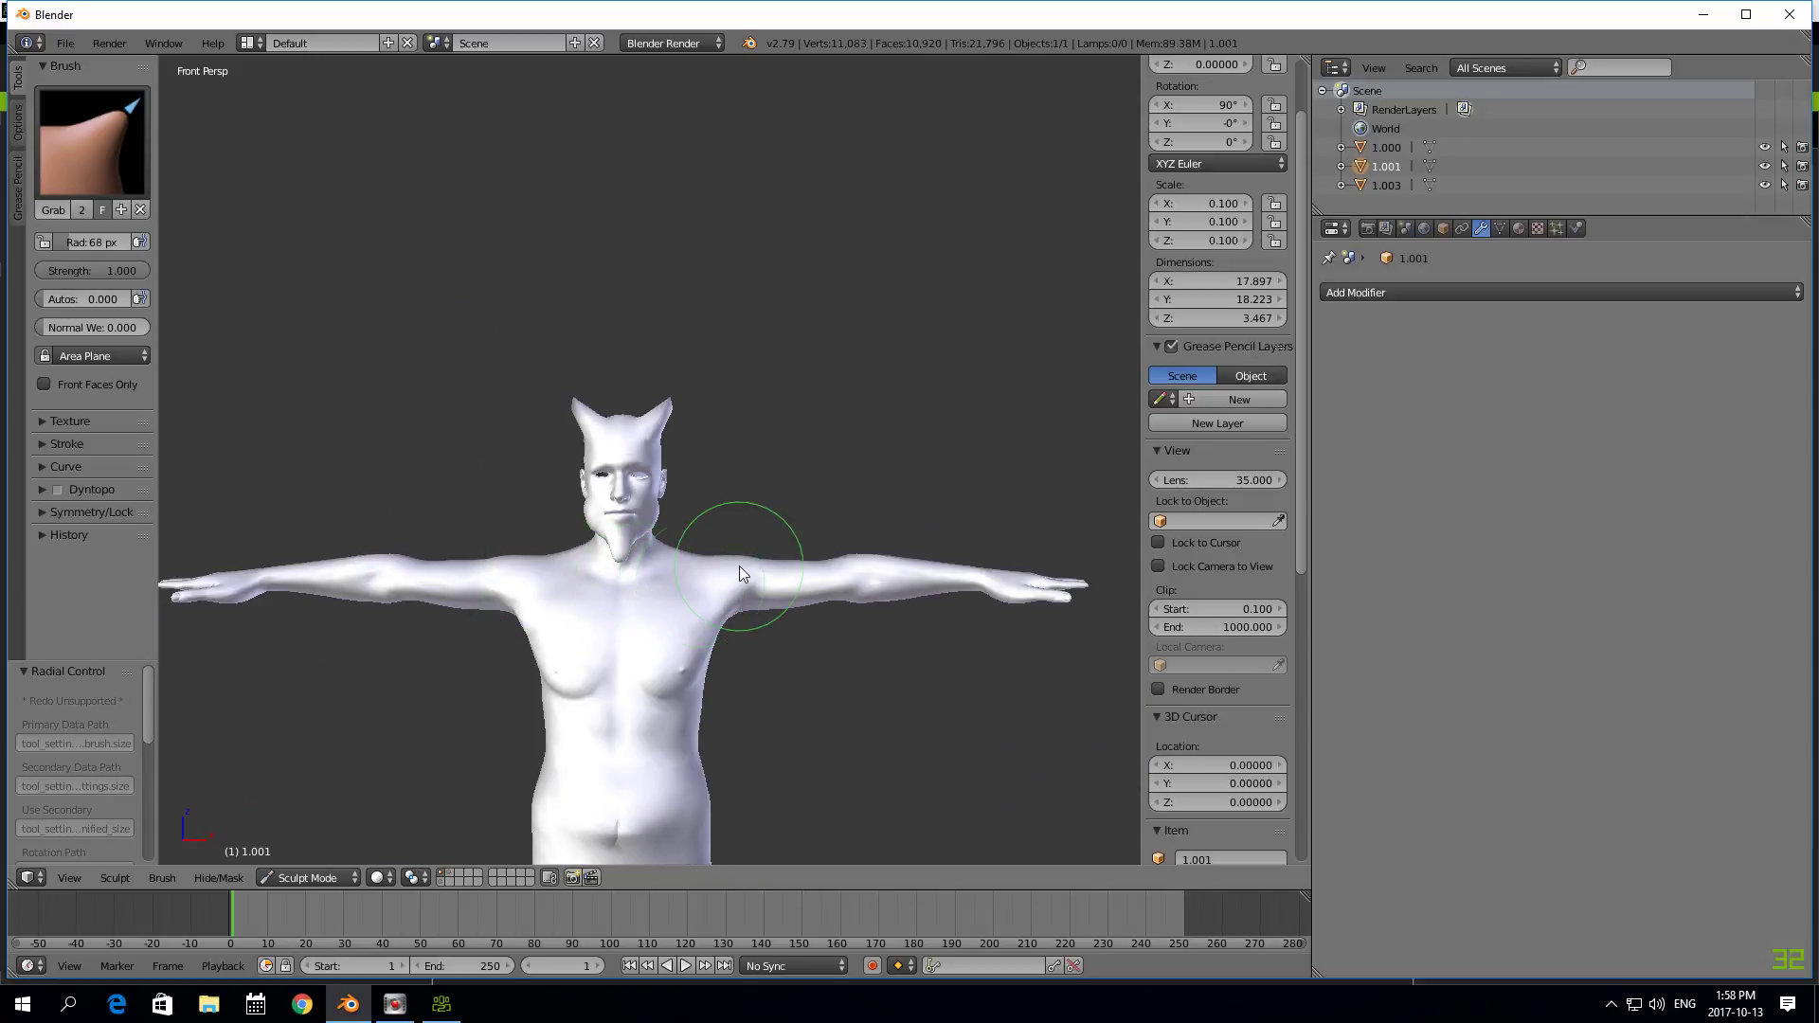
mouse_move(705, 560)
left_mouse_down()
mouse_move(787, 565)
mouse_move(713, 628)
mouse_move(709, 684)
left_mouse_up()
left_click_drag(827, 594, 828, 555)
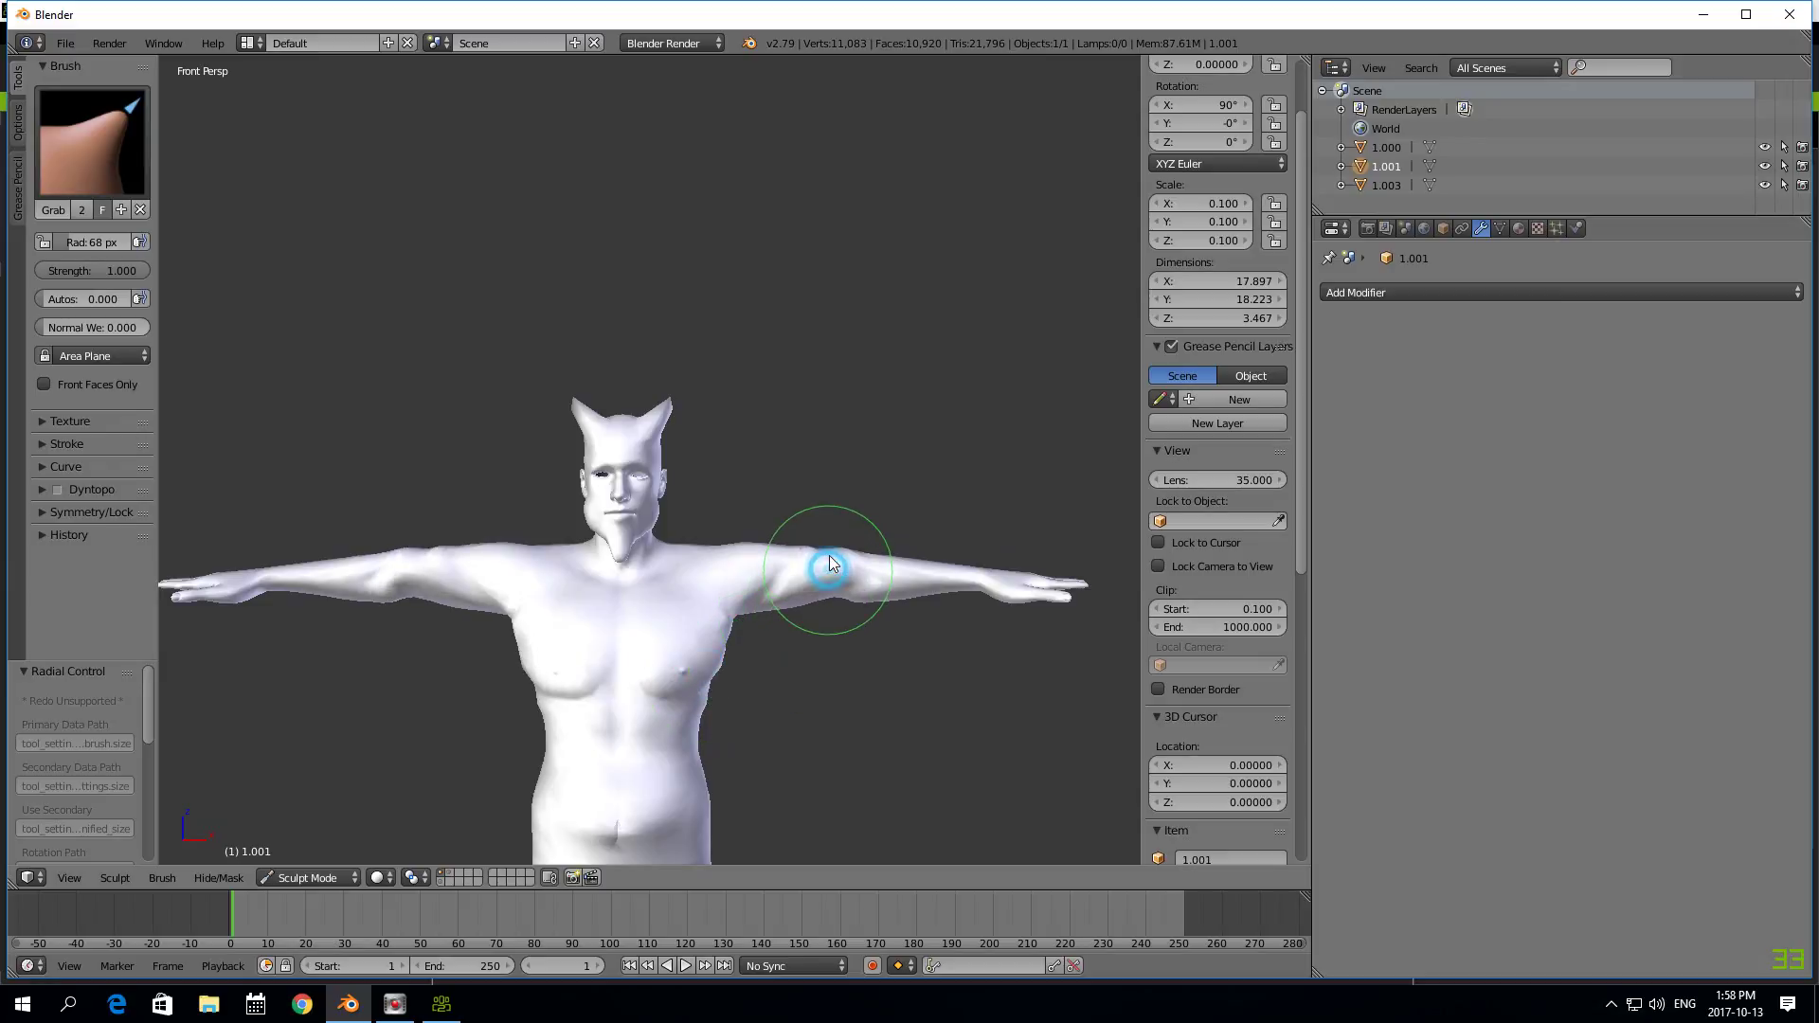
scroll(857, 506, "up", 6)
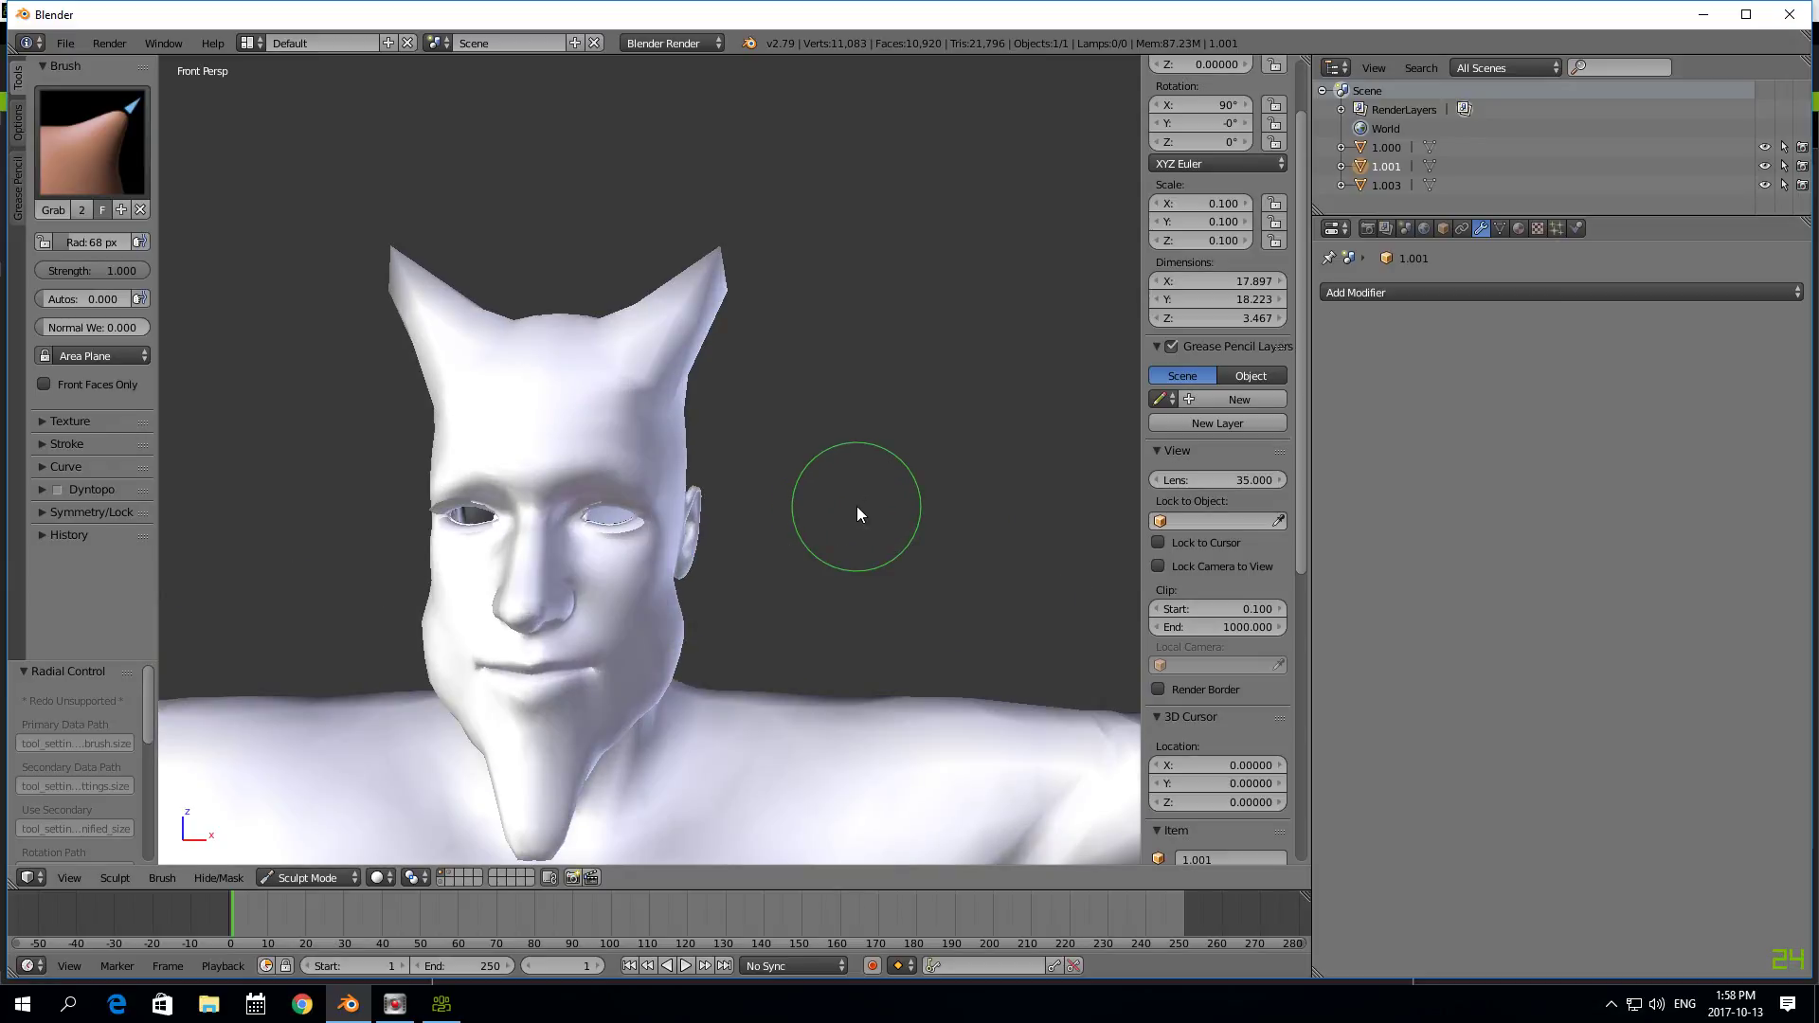
- Pull the upper back outward behind the shoulders with the Grab brush, working from the top view
scroll(857, 506, "down", 8)
key("KP_7")
scroll(854, 559, "up", 4)
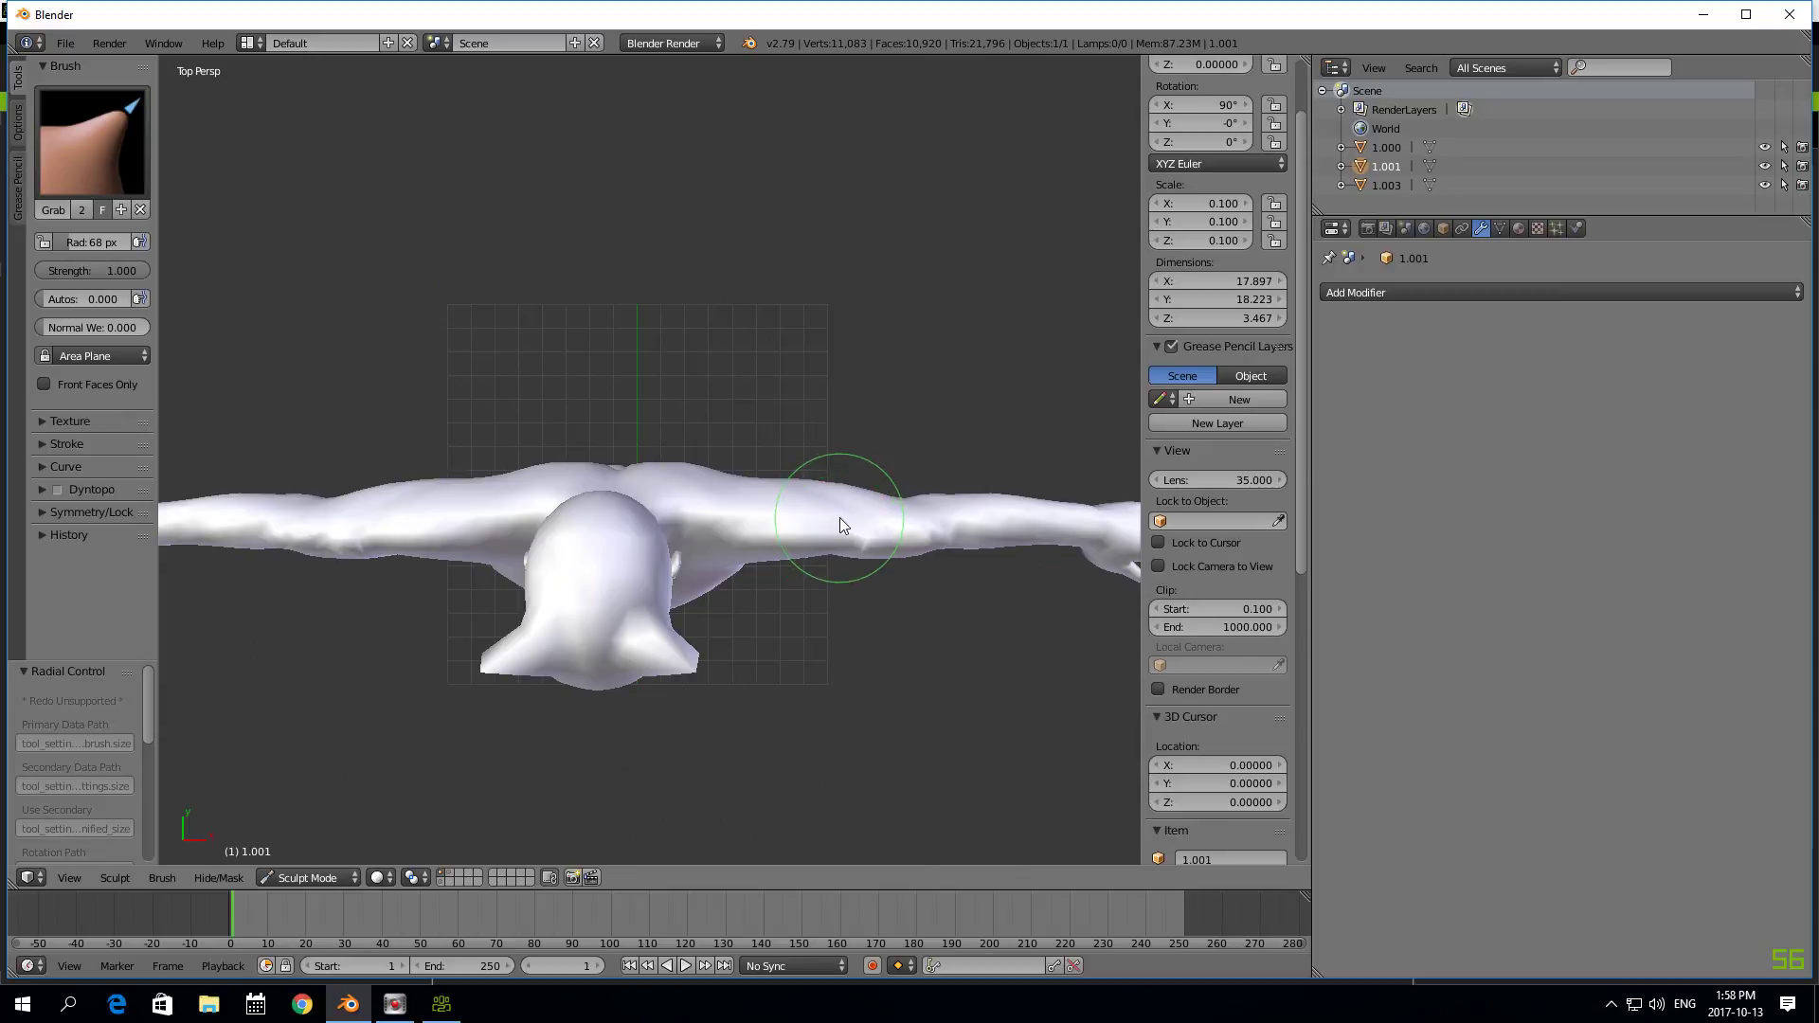
left_click_drag(691, 464, 625, 464)
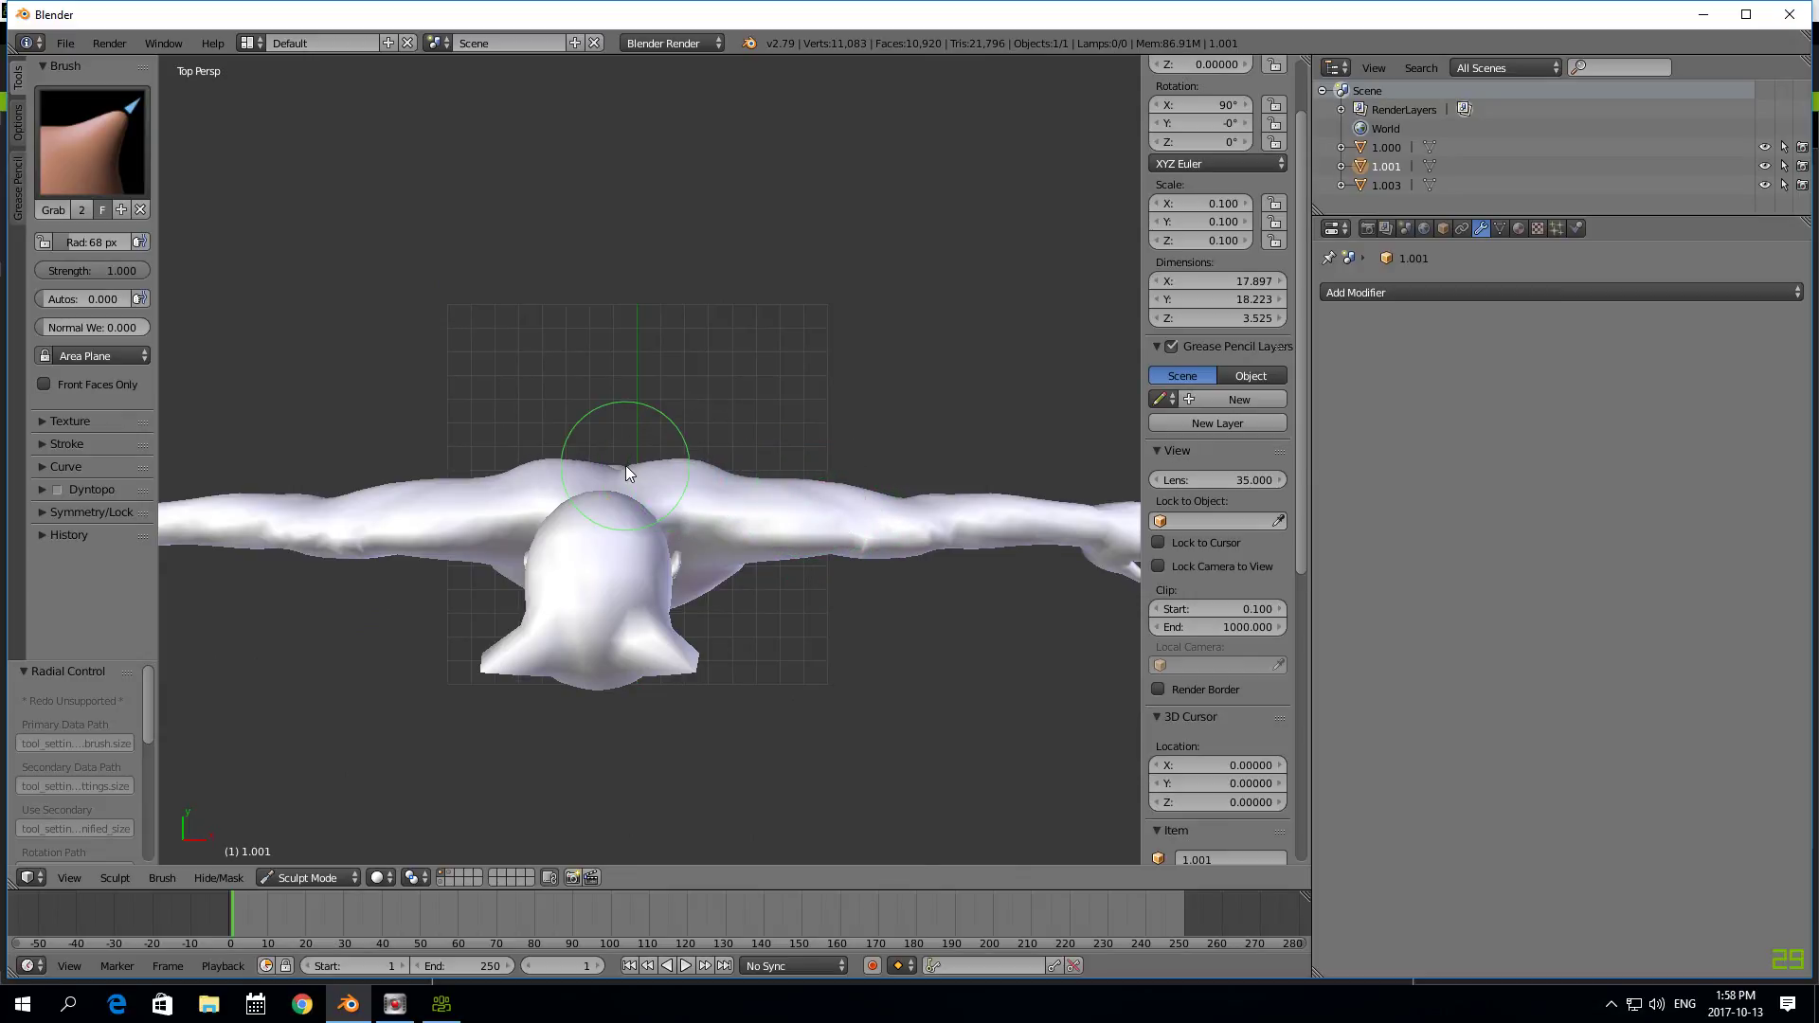
left_click(524, 469)
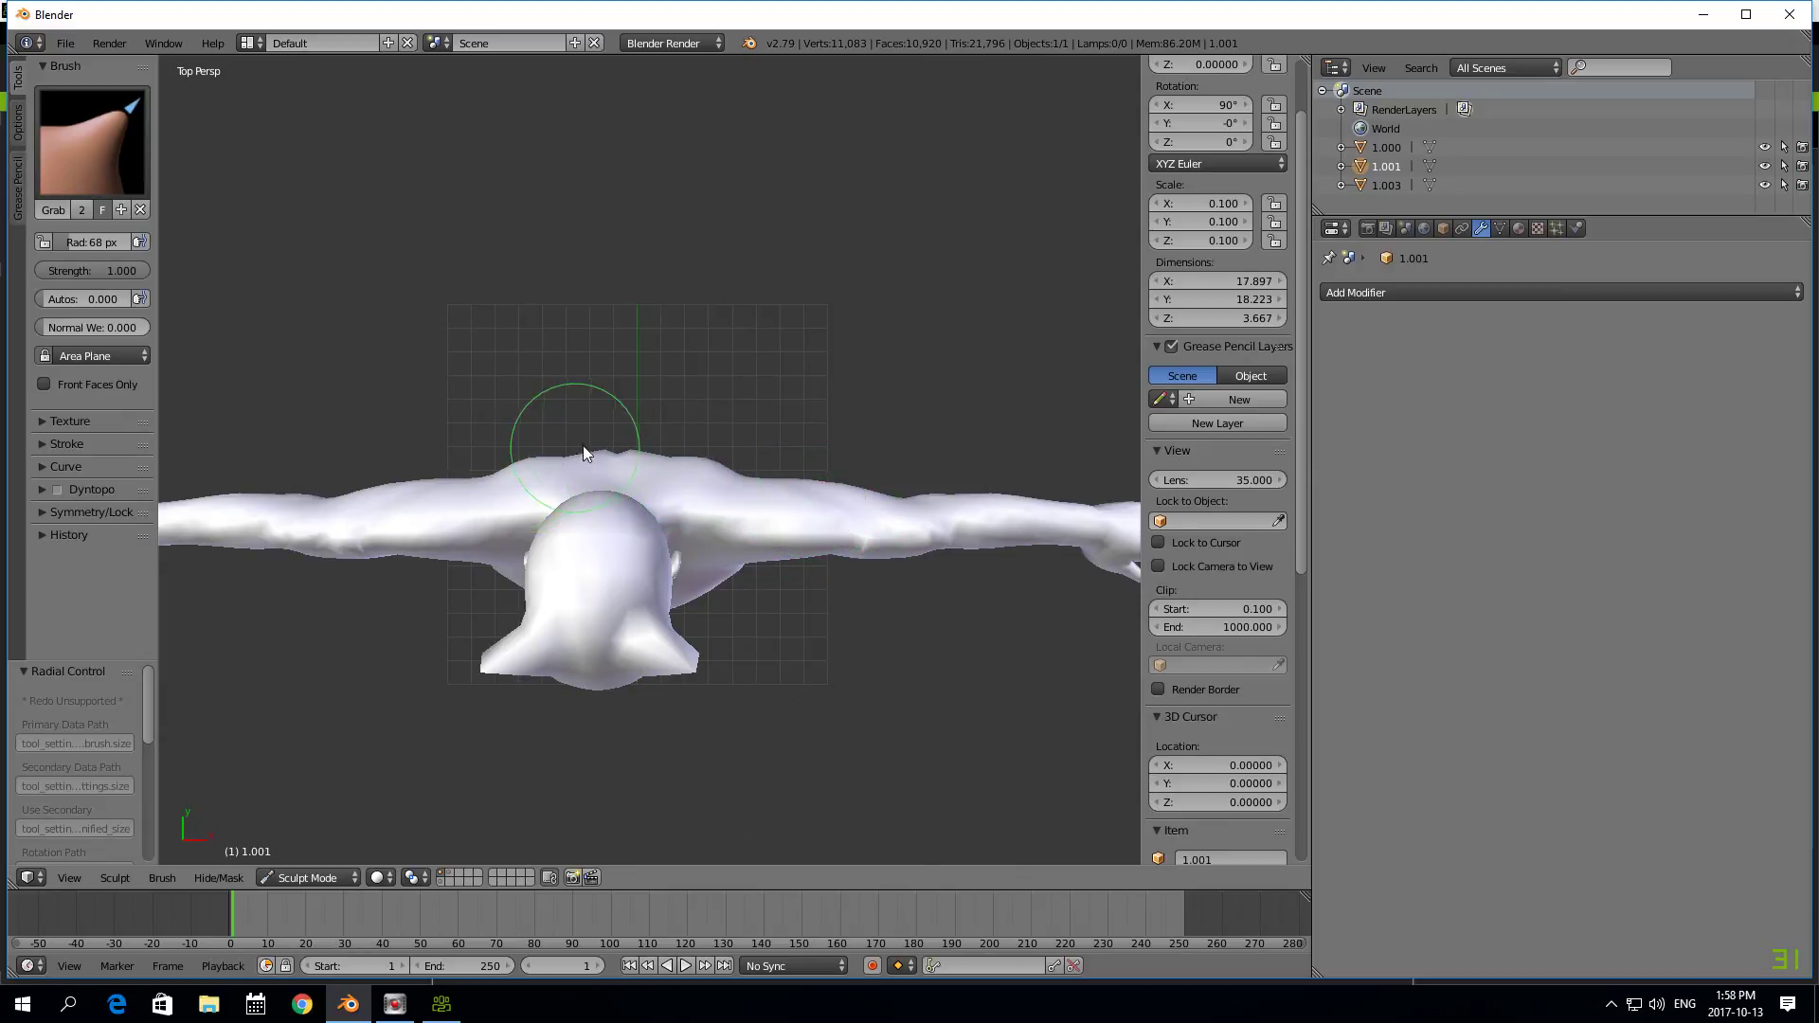
- Examine the sculpted head, torso and arms from the front at close and far distances
key("KP_1")
scroll(698, 458, "down", 5)
scroll(474, 418, "up", 3)
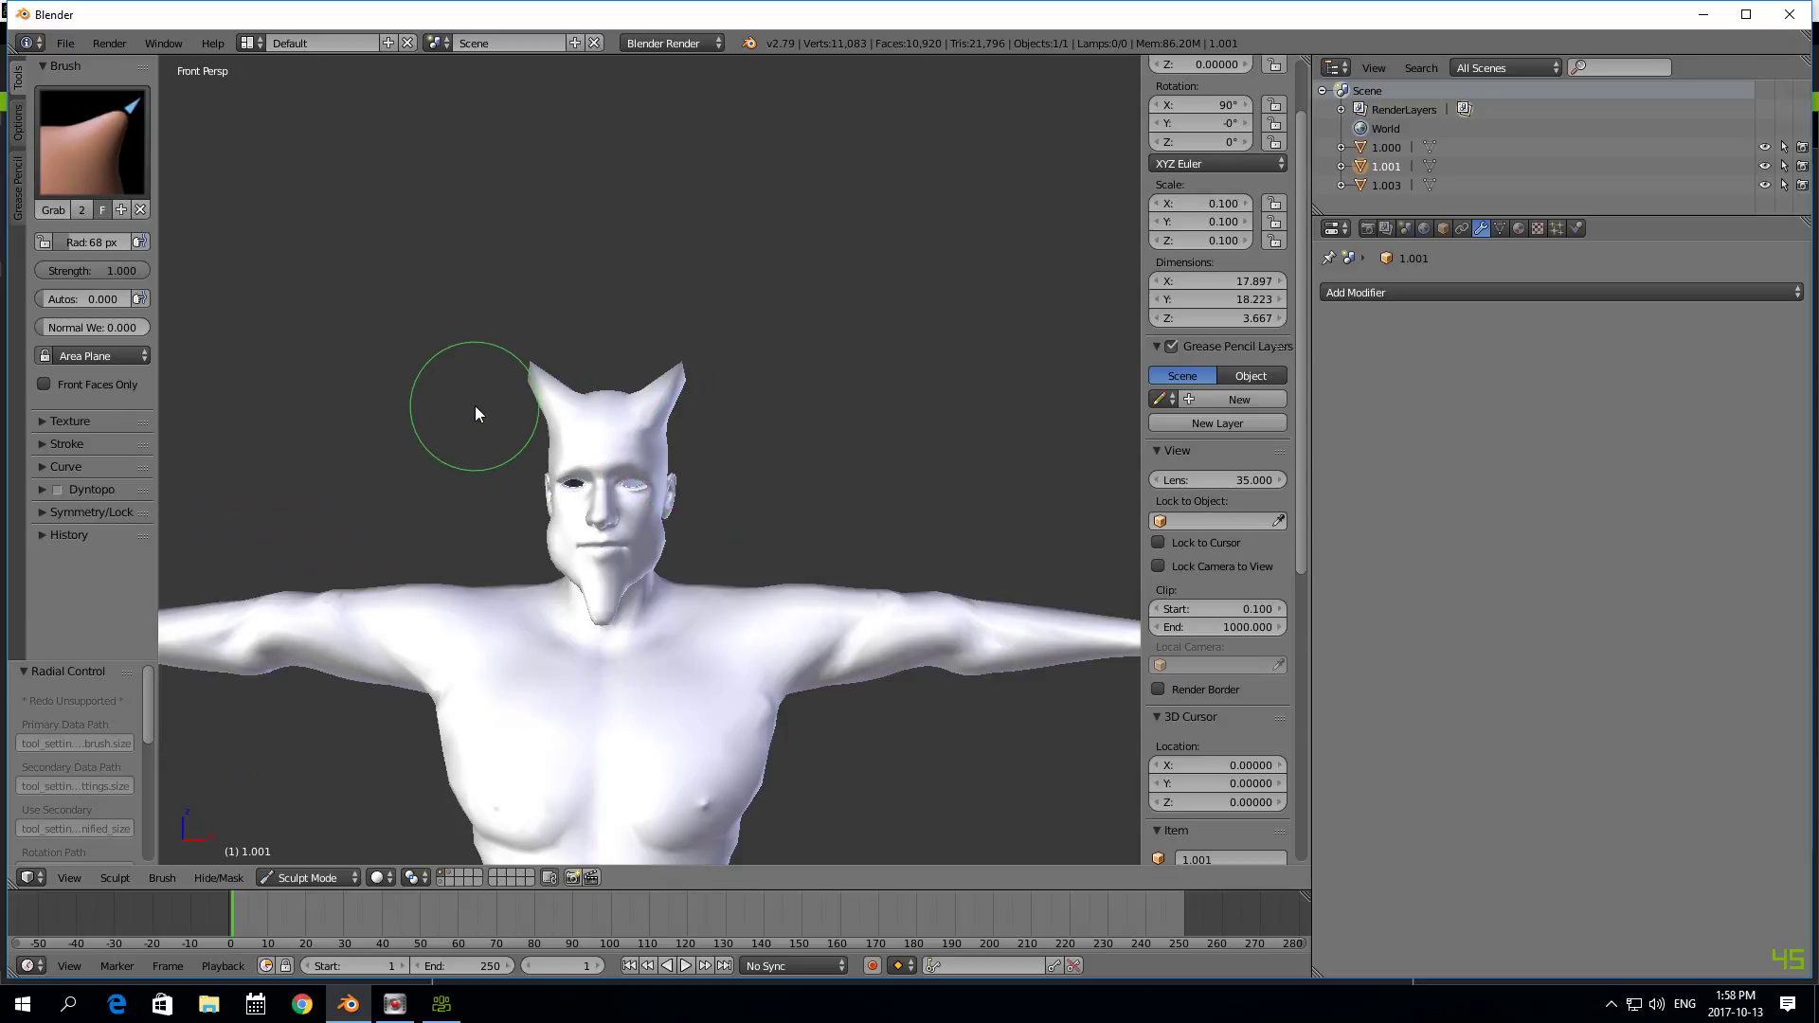
scroll(475, 414, "down", 5)
scroll(739, 568, "down", 2)
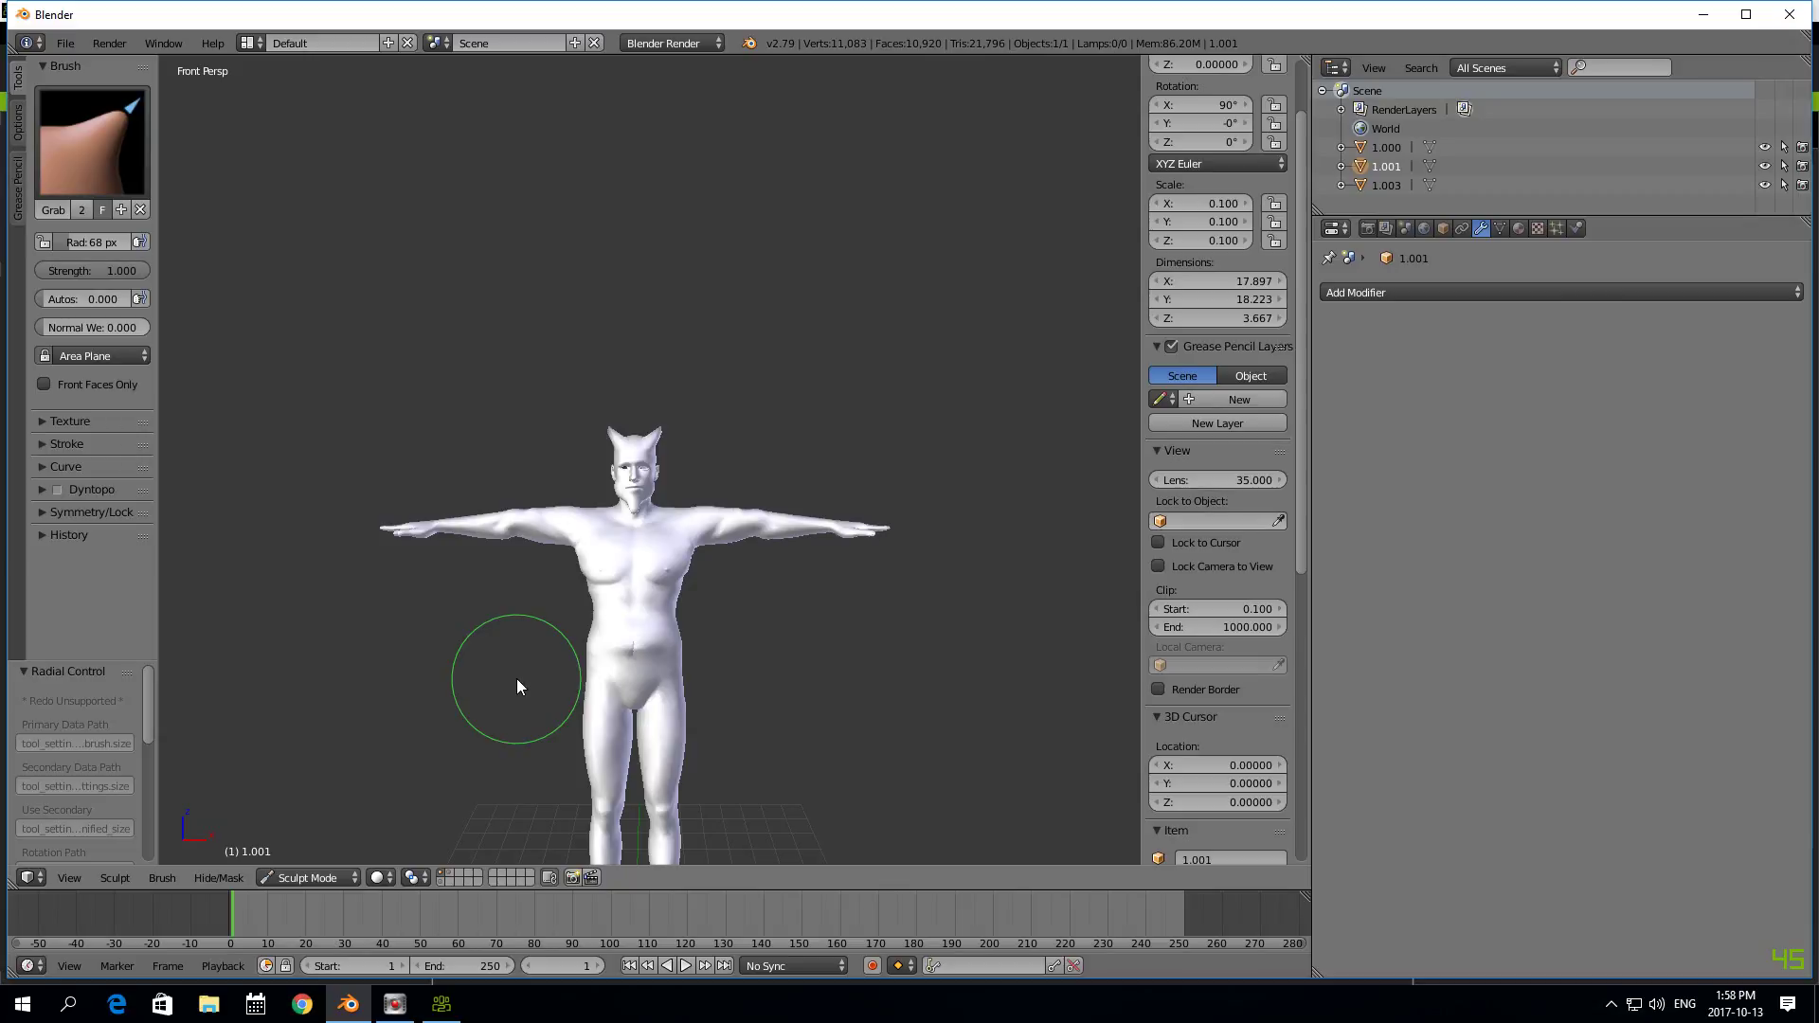
scroll(516, 679, "up", 3)
scroll(516, 678, "down", 2)
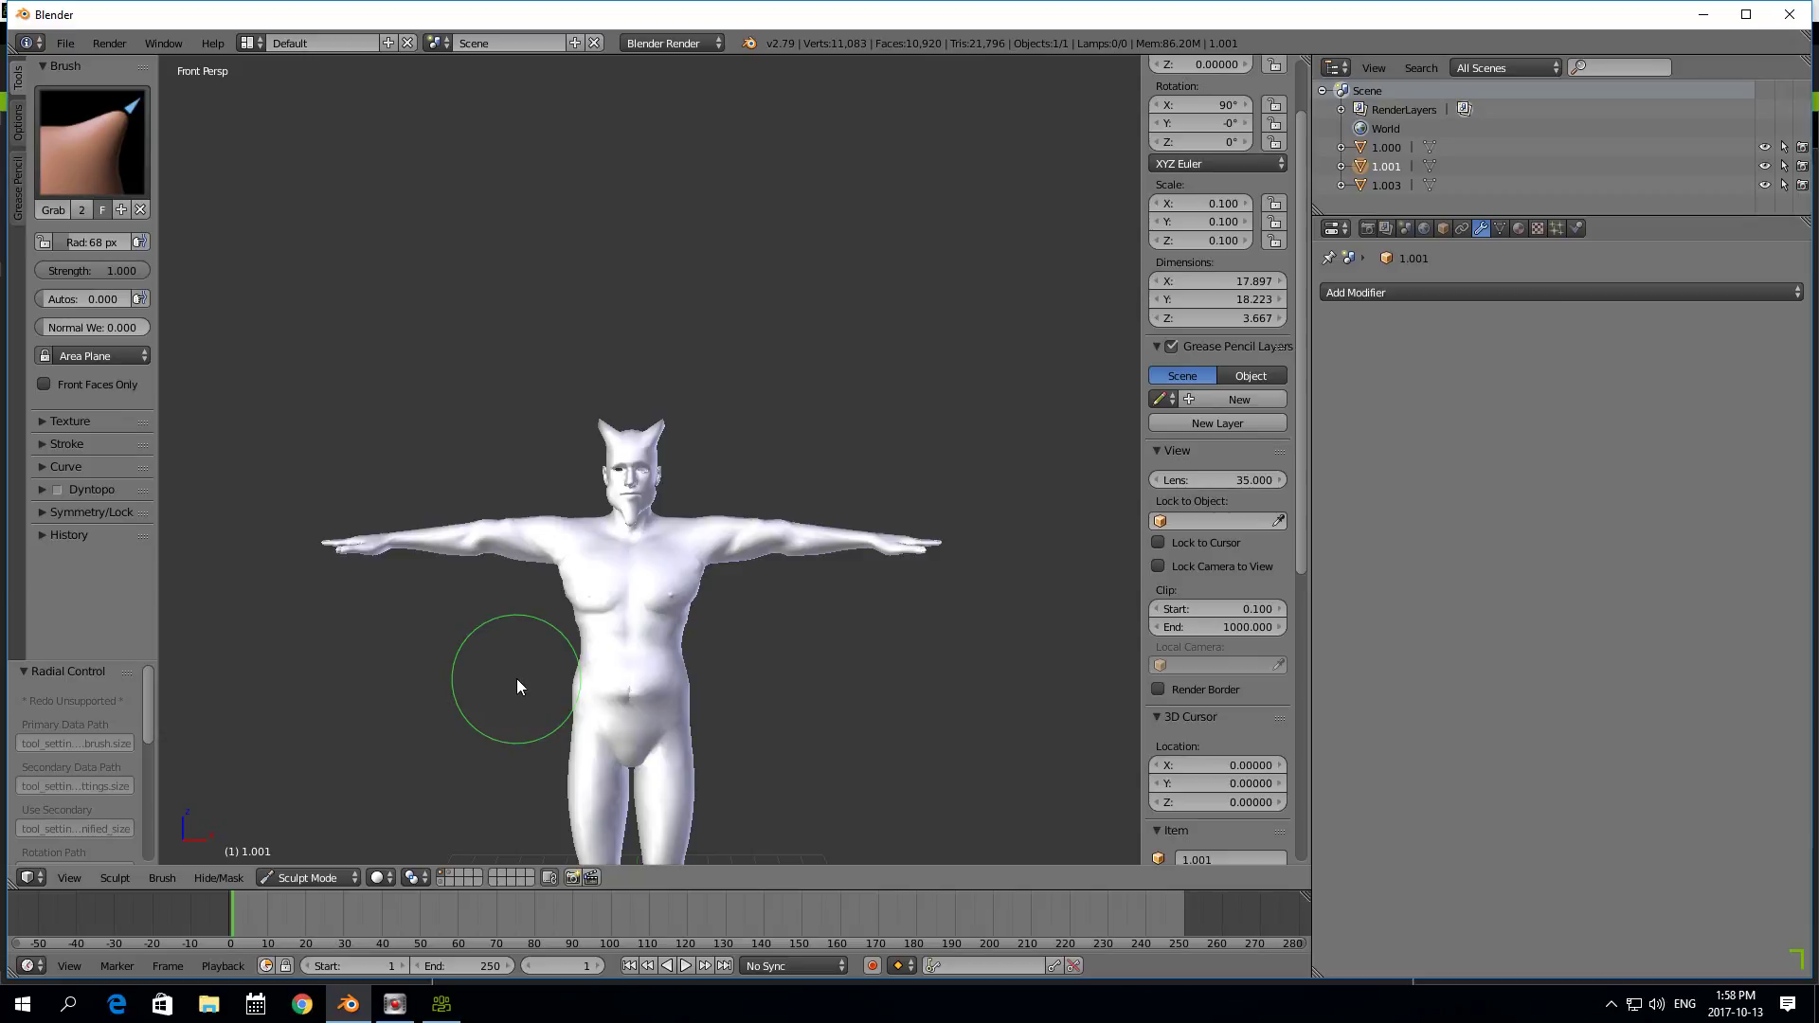
scroll(507, 637, "up", 3)
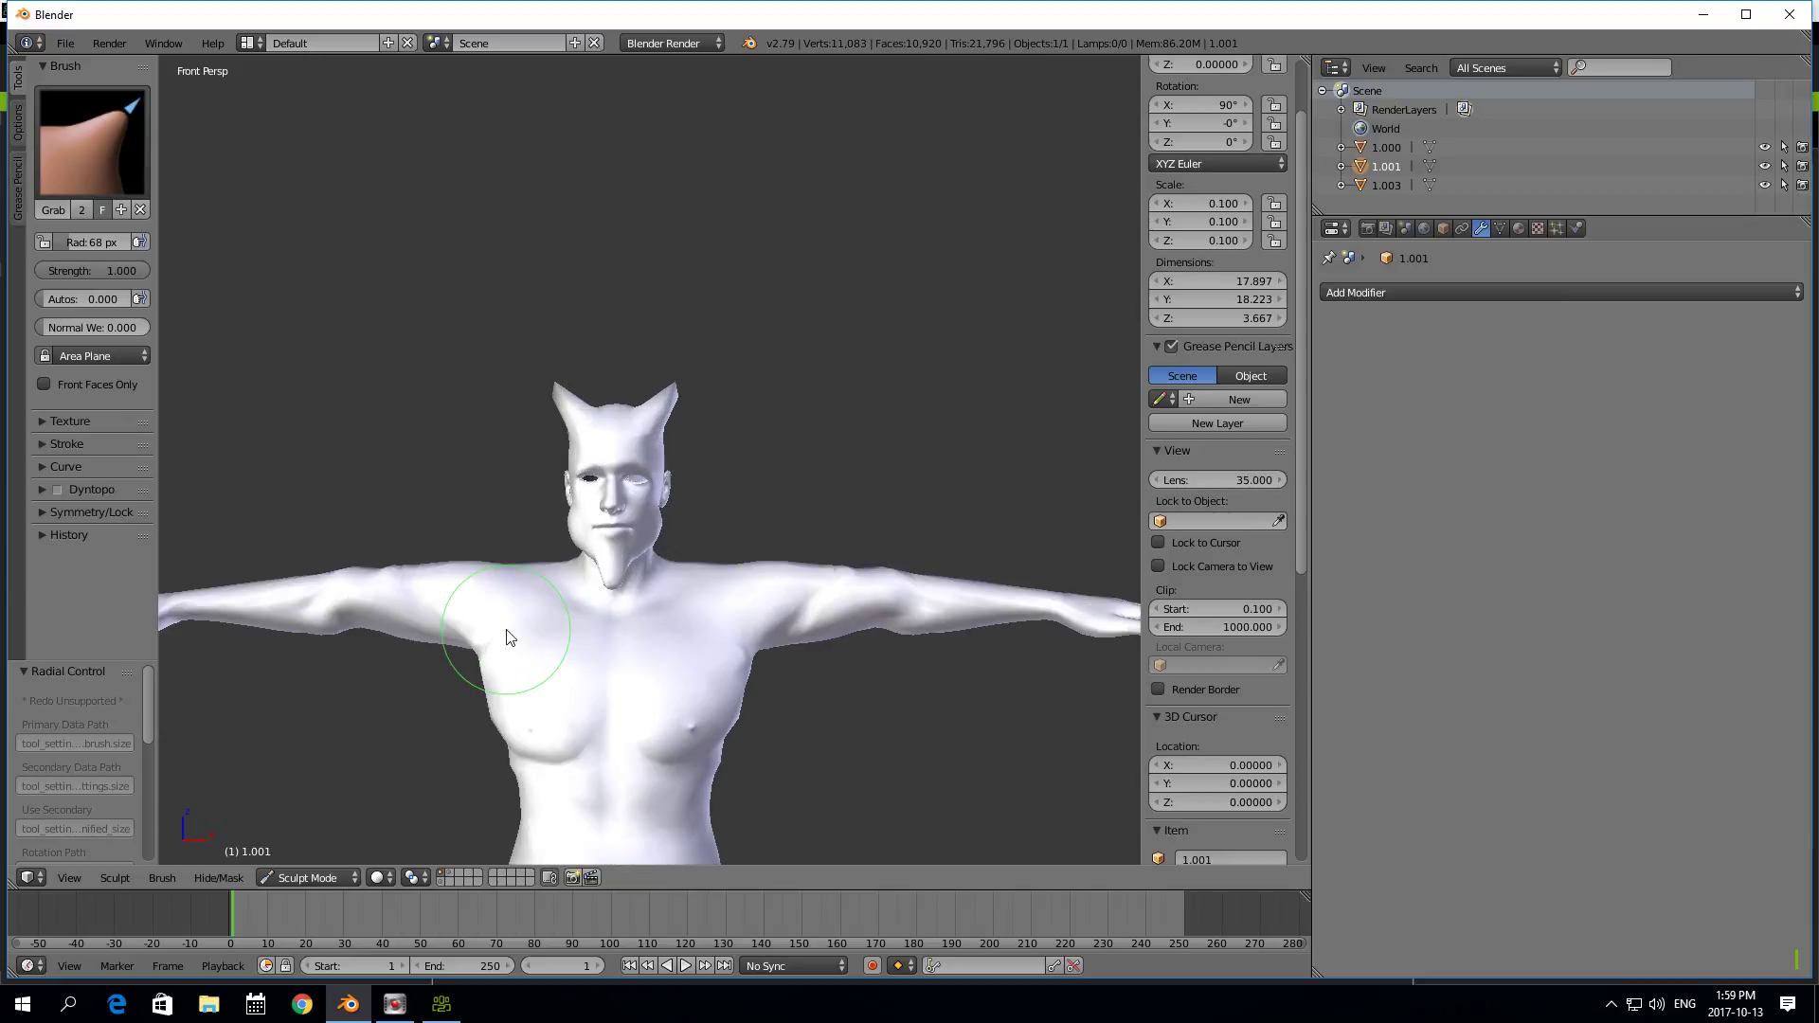
scroll(505, 629, "down", 2)
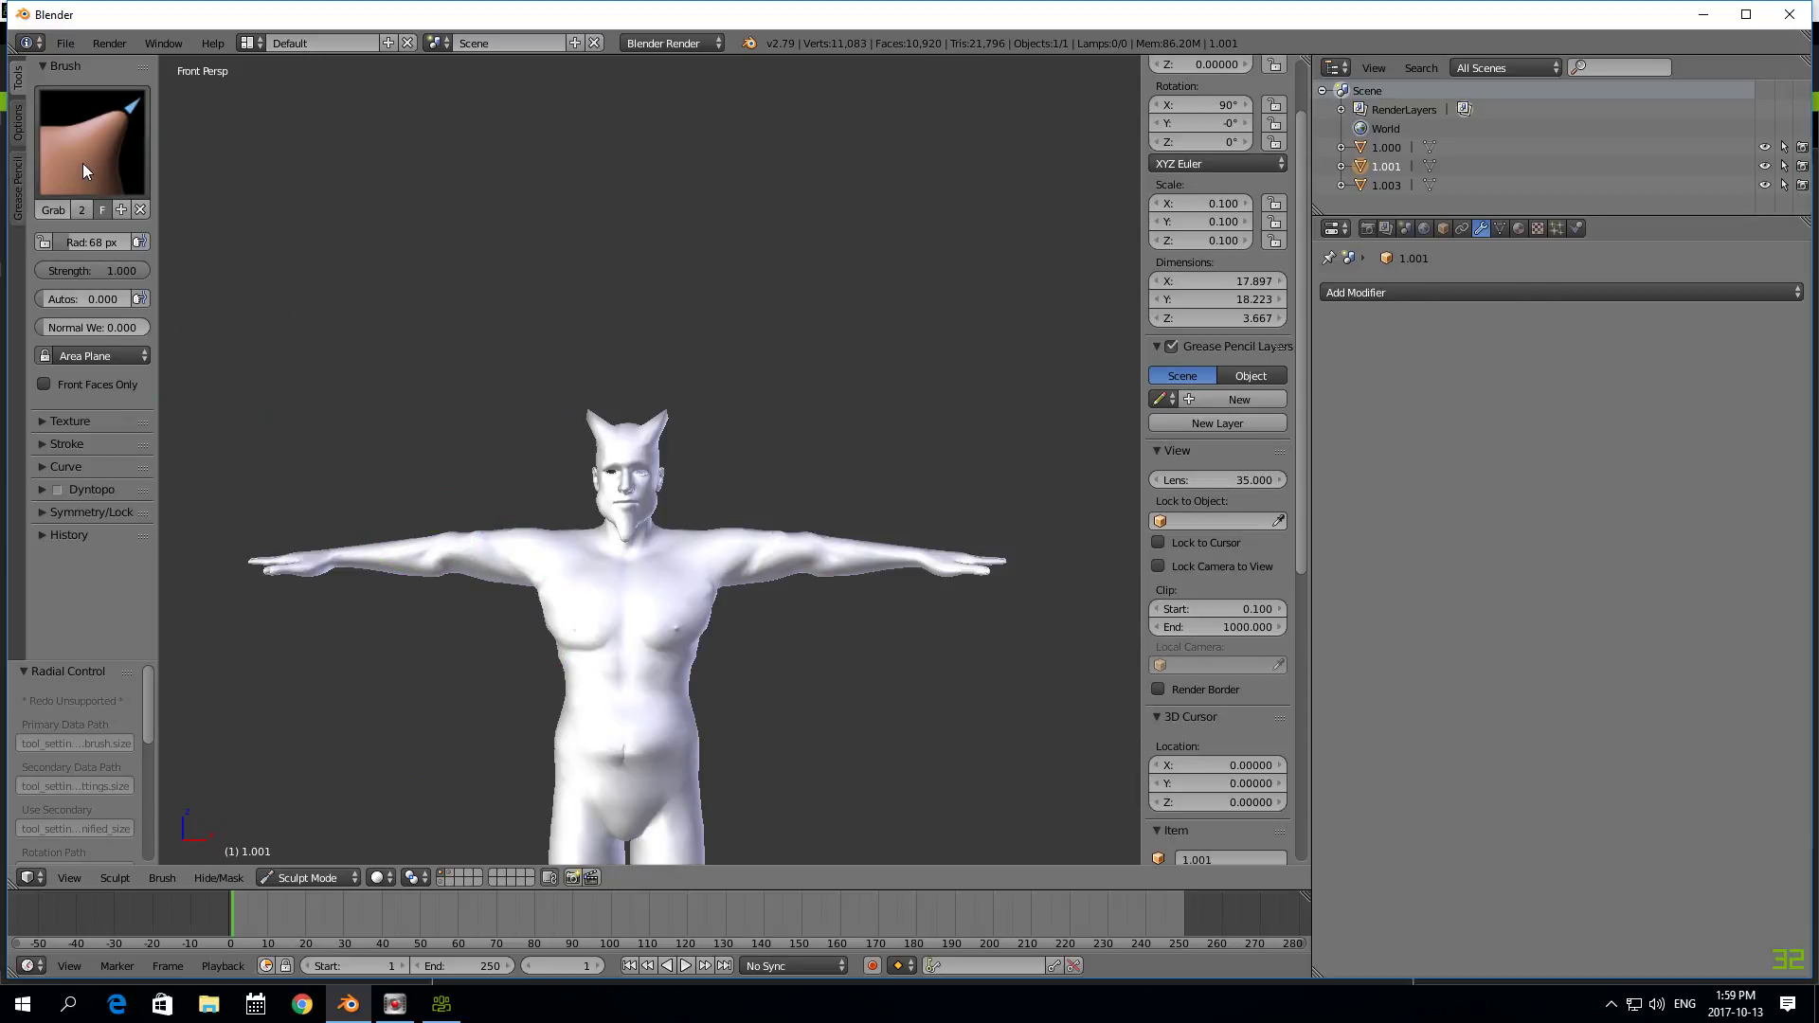
- Return the sculpted body to Object Mode and check its overall shape
left_click(292, 878)
left_click(310, 855)
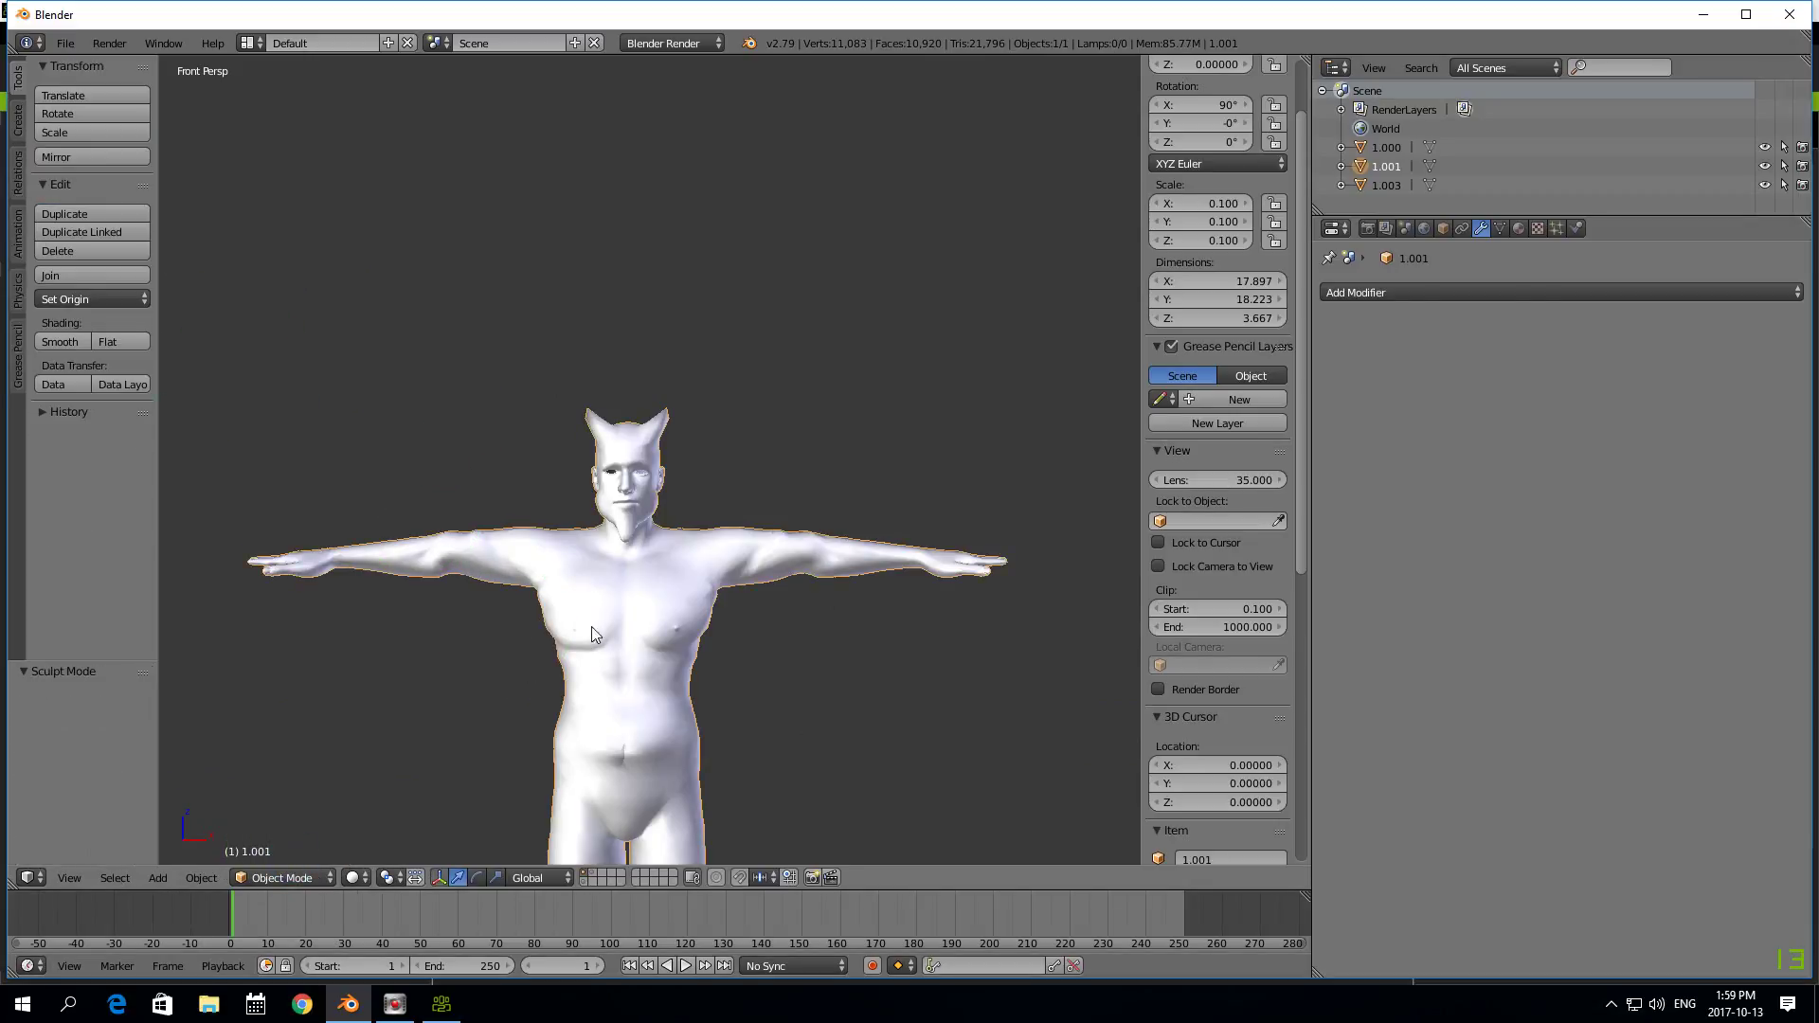
scroll(652, 614, "up", 4)
scroll(651, 616, "down", 5)
scroll(669, 612, "up", 2)
scroll(645, 611, "down", 4)
scroll(449, 754, "up", 3)
- Export the selected body as the Wavefront file 2moprh.obj with an export scale of 10, and review the export options
left_click(65, 42)
mouse_move(111, 432)
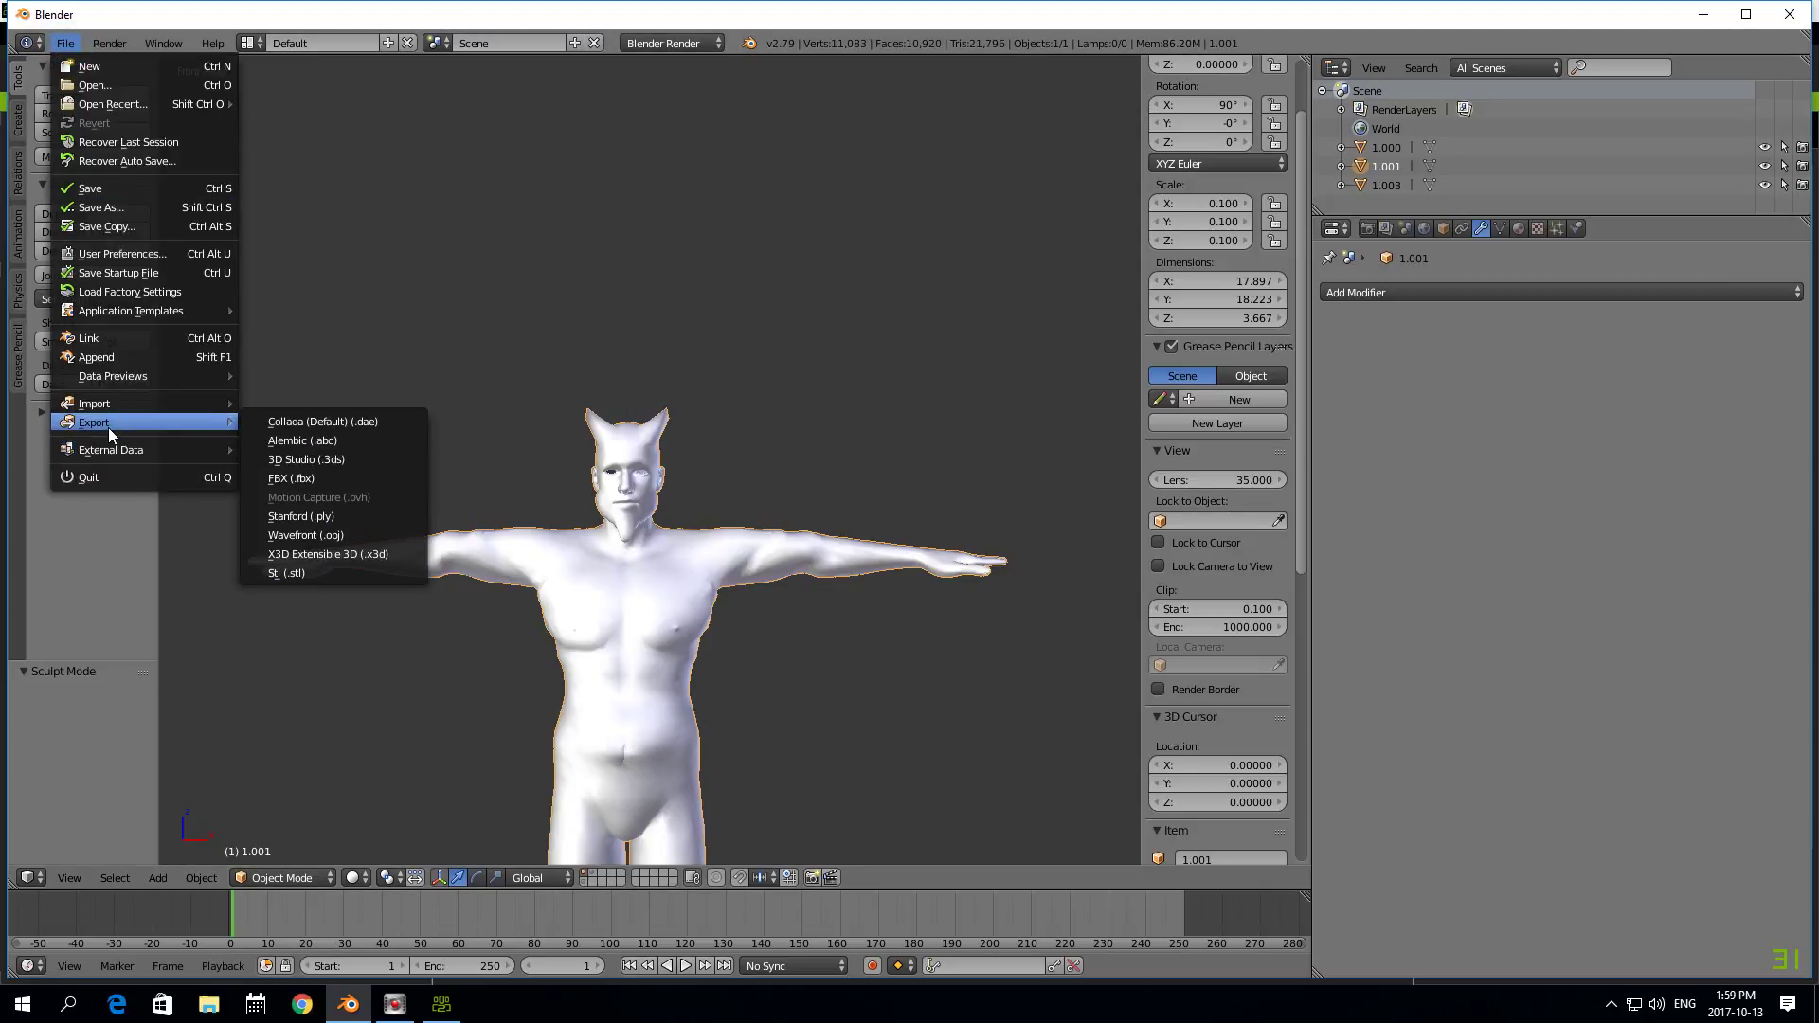
left_click(307, 533)
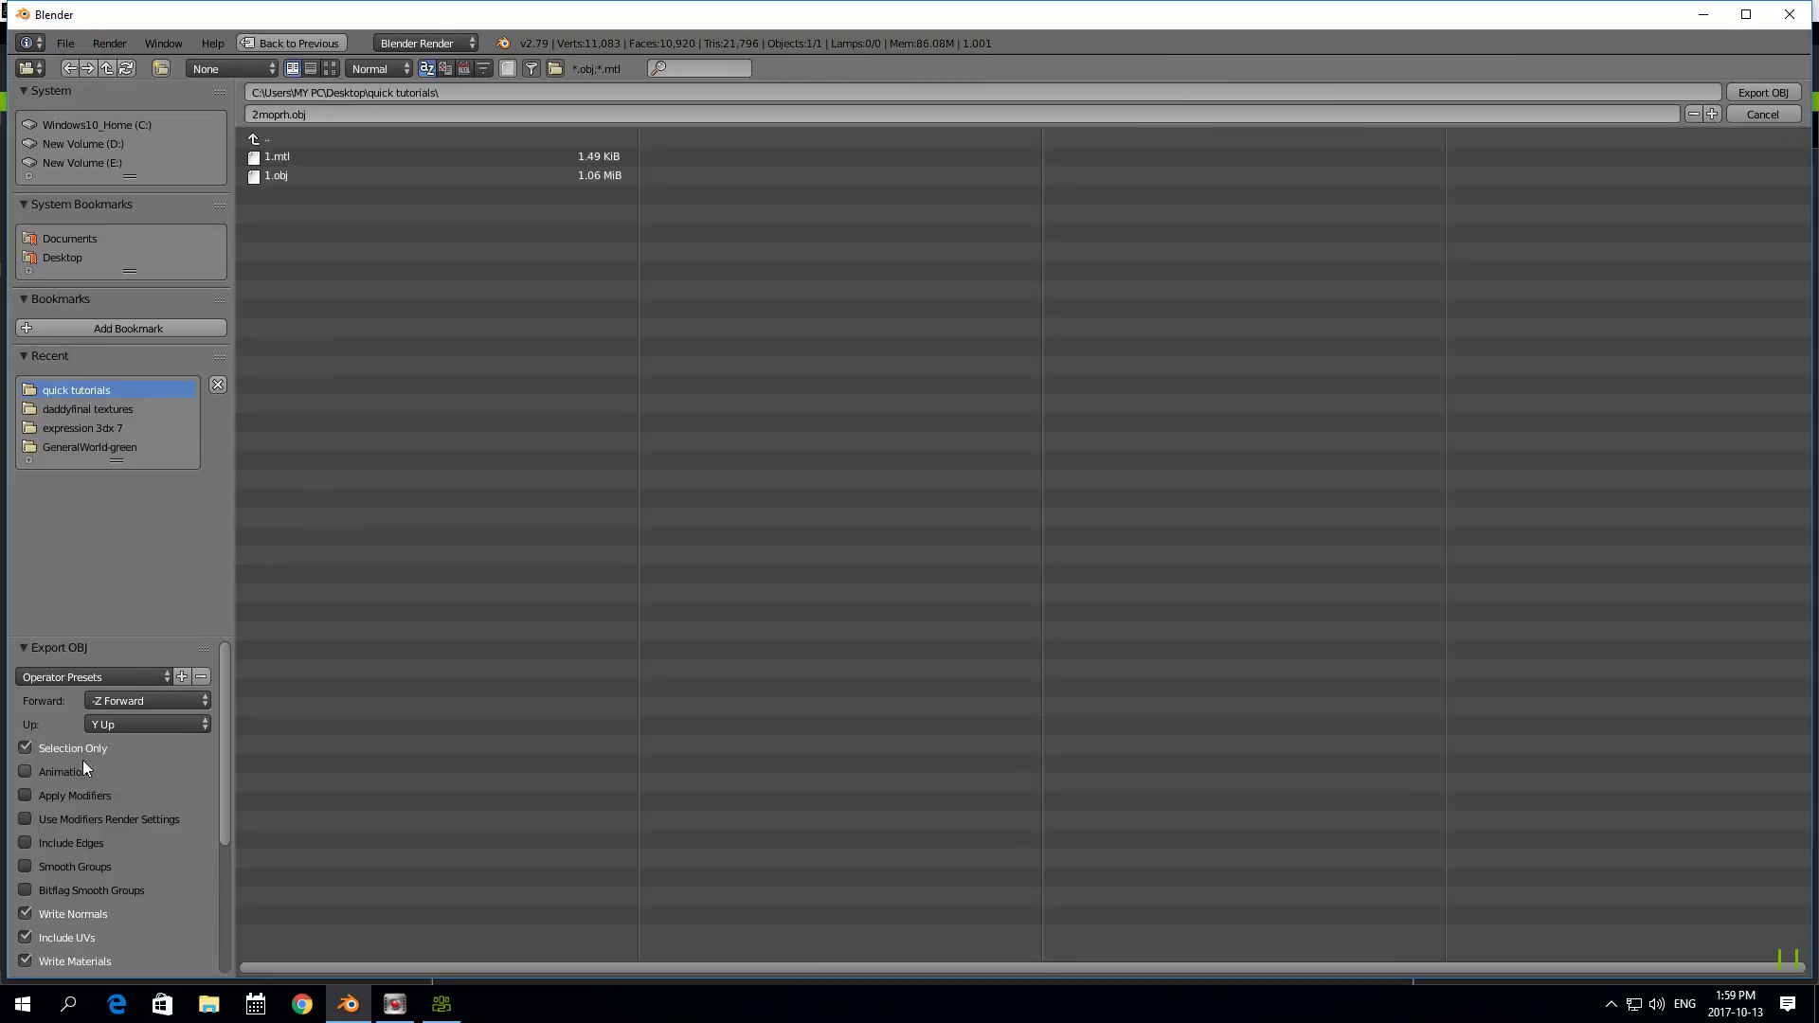
left_click_drag(226, 703, 220, 919)
left_click(138, 935)
type("10.0")
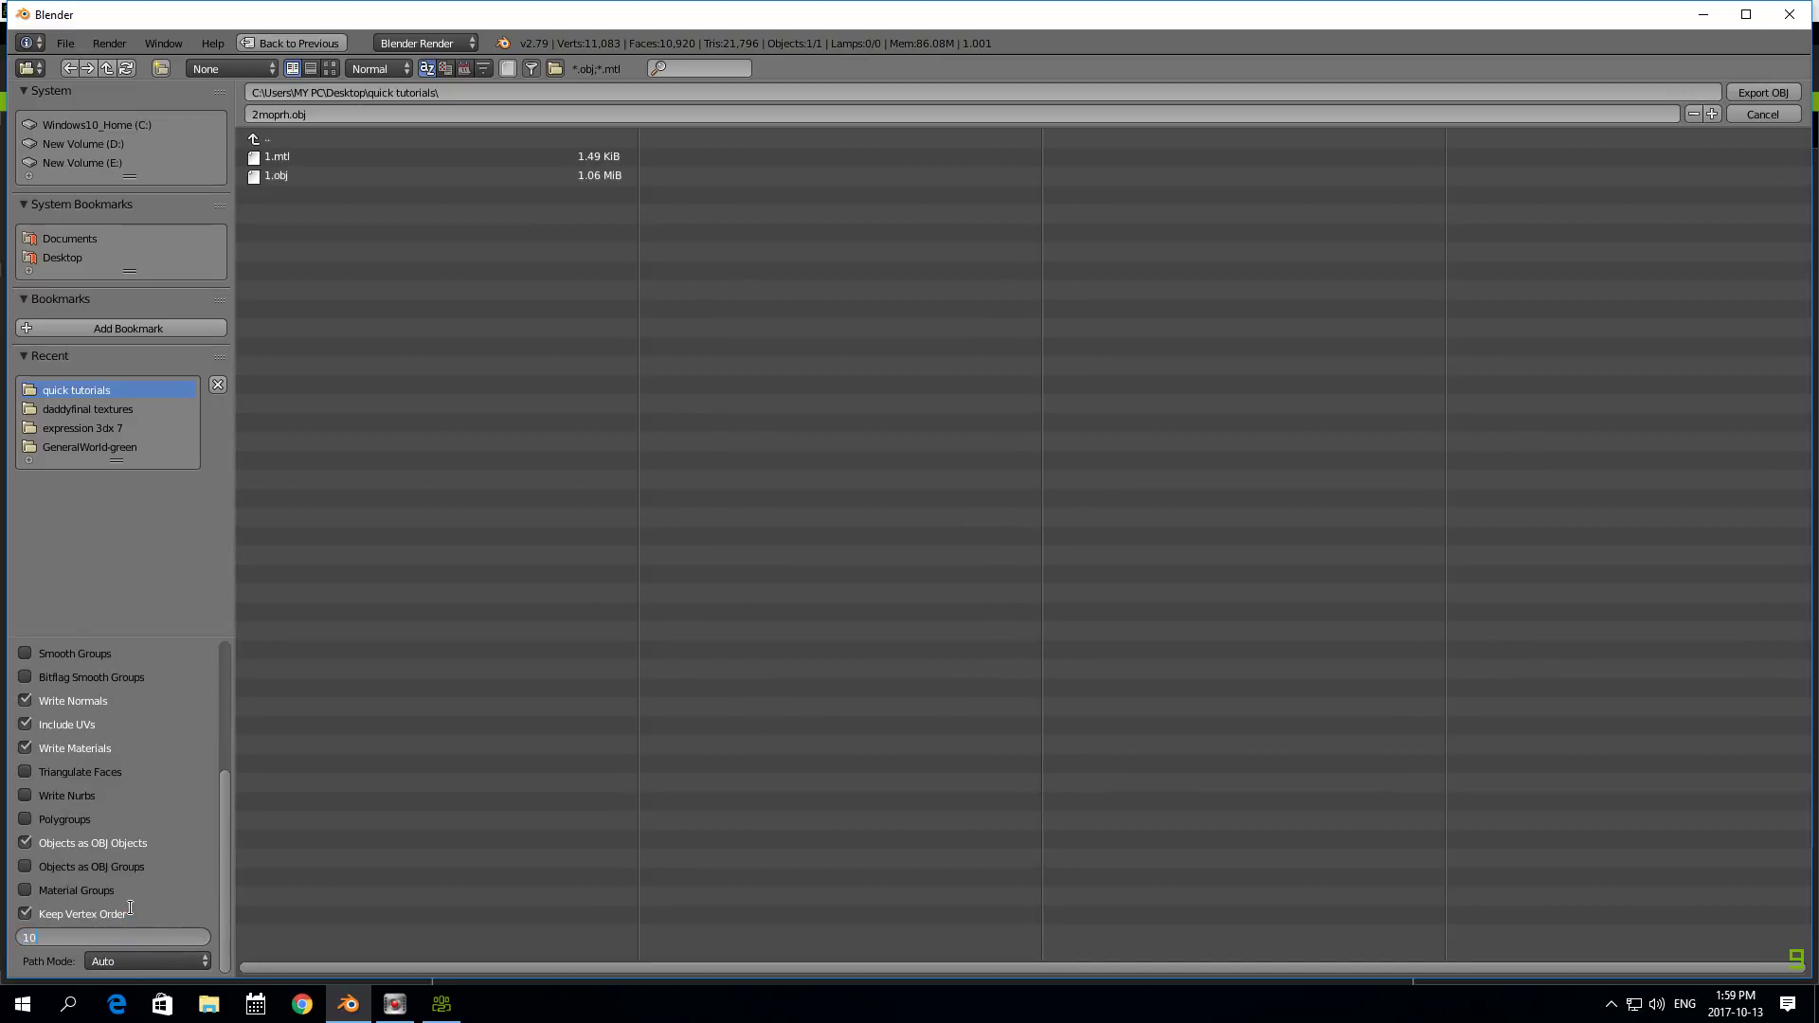
key("Return")
left_click_drag(229, 873, 218, 919)
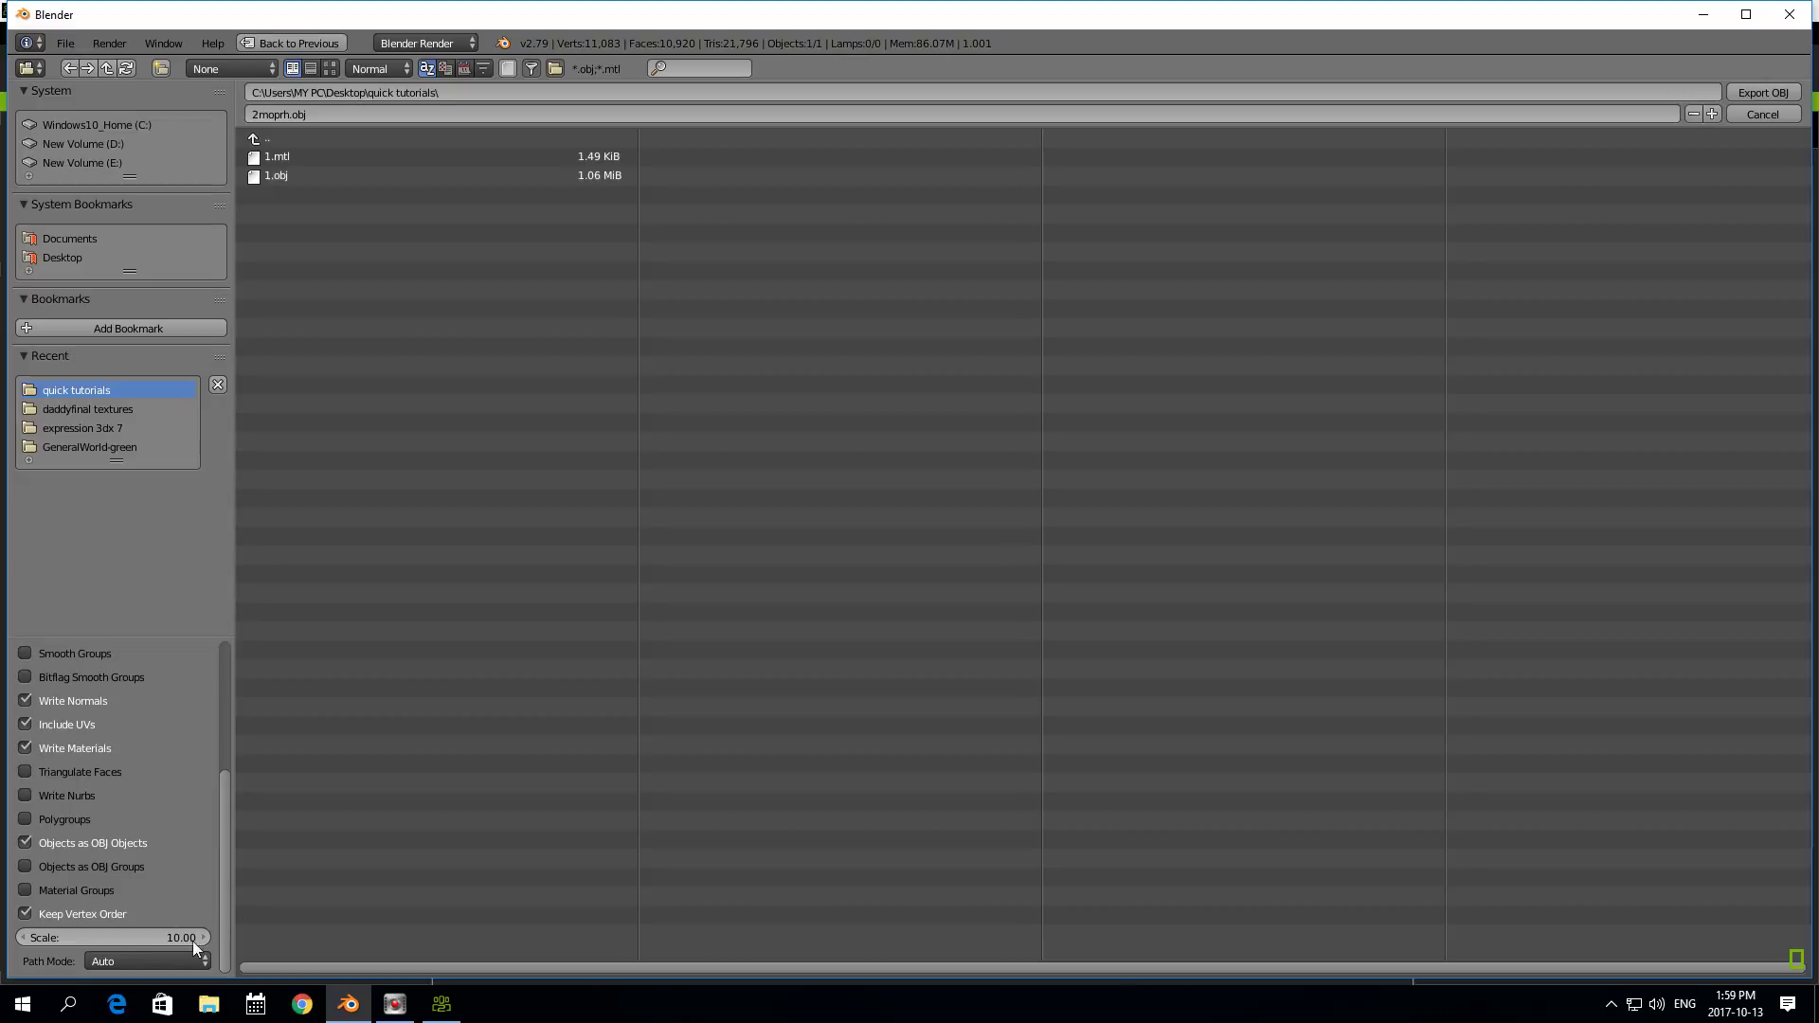
left_click_drag(223, 890, 210, 729)
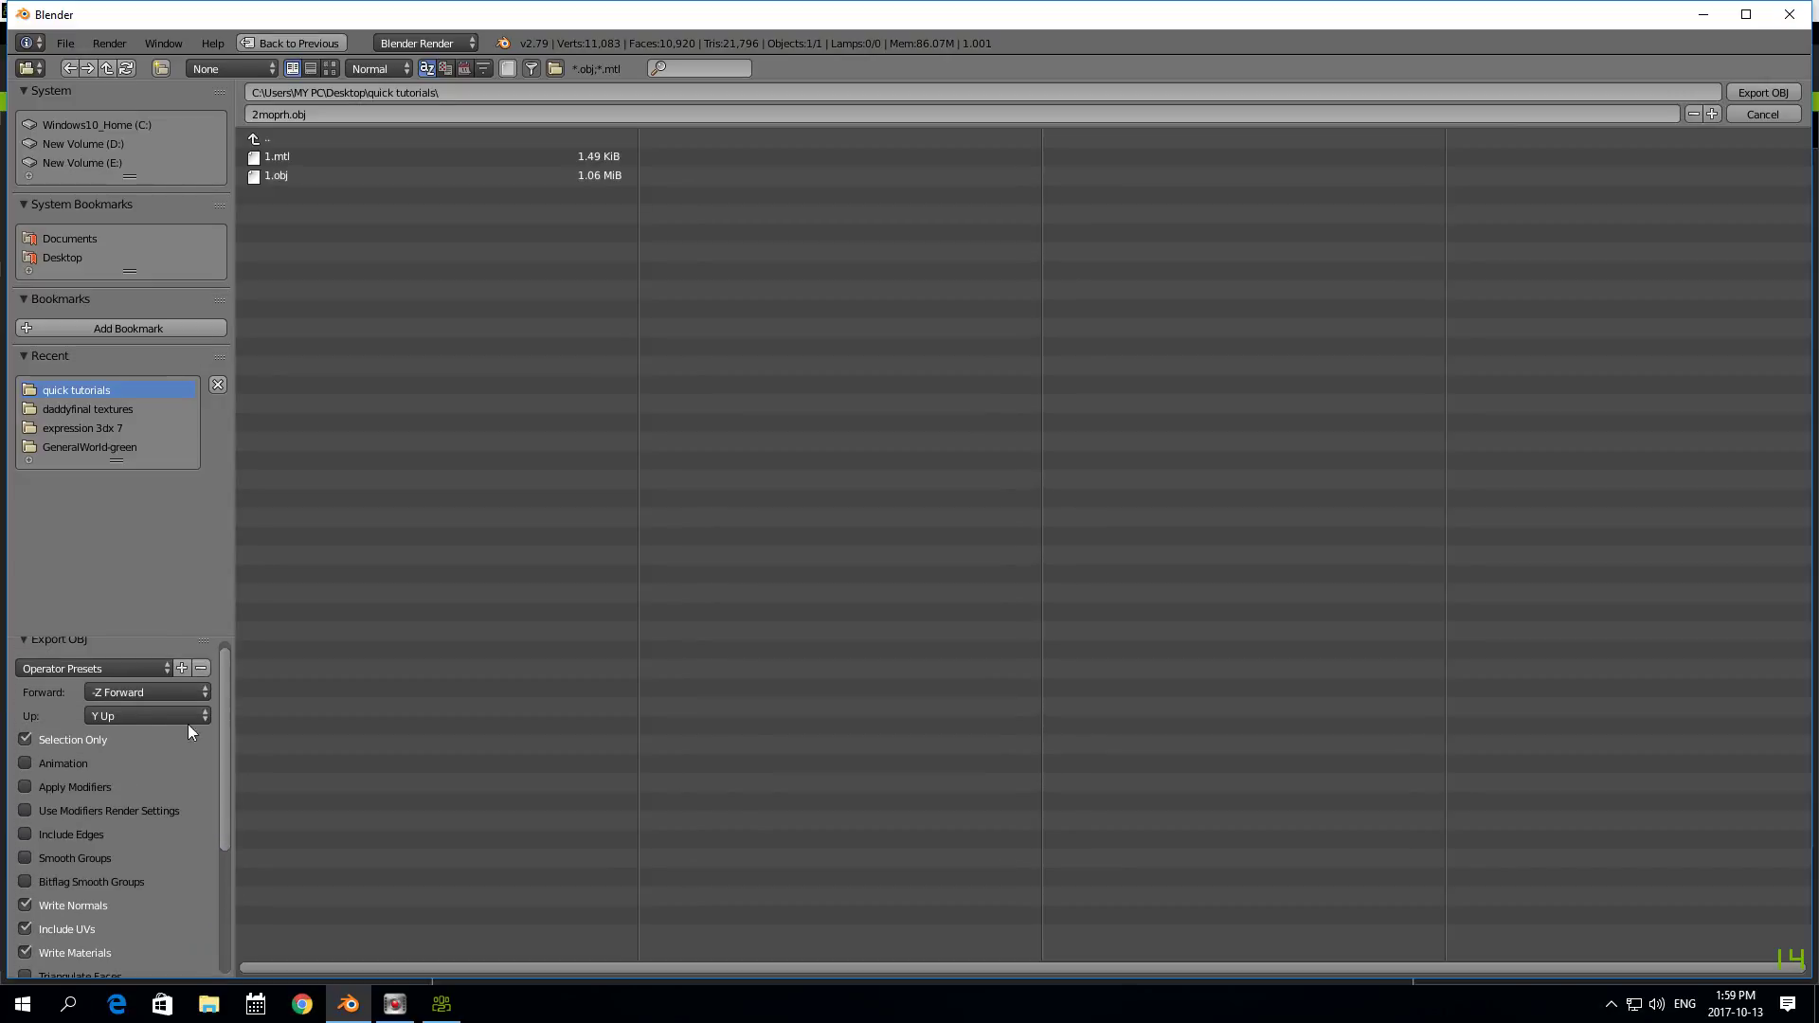
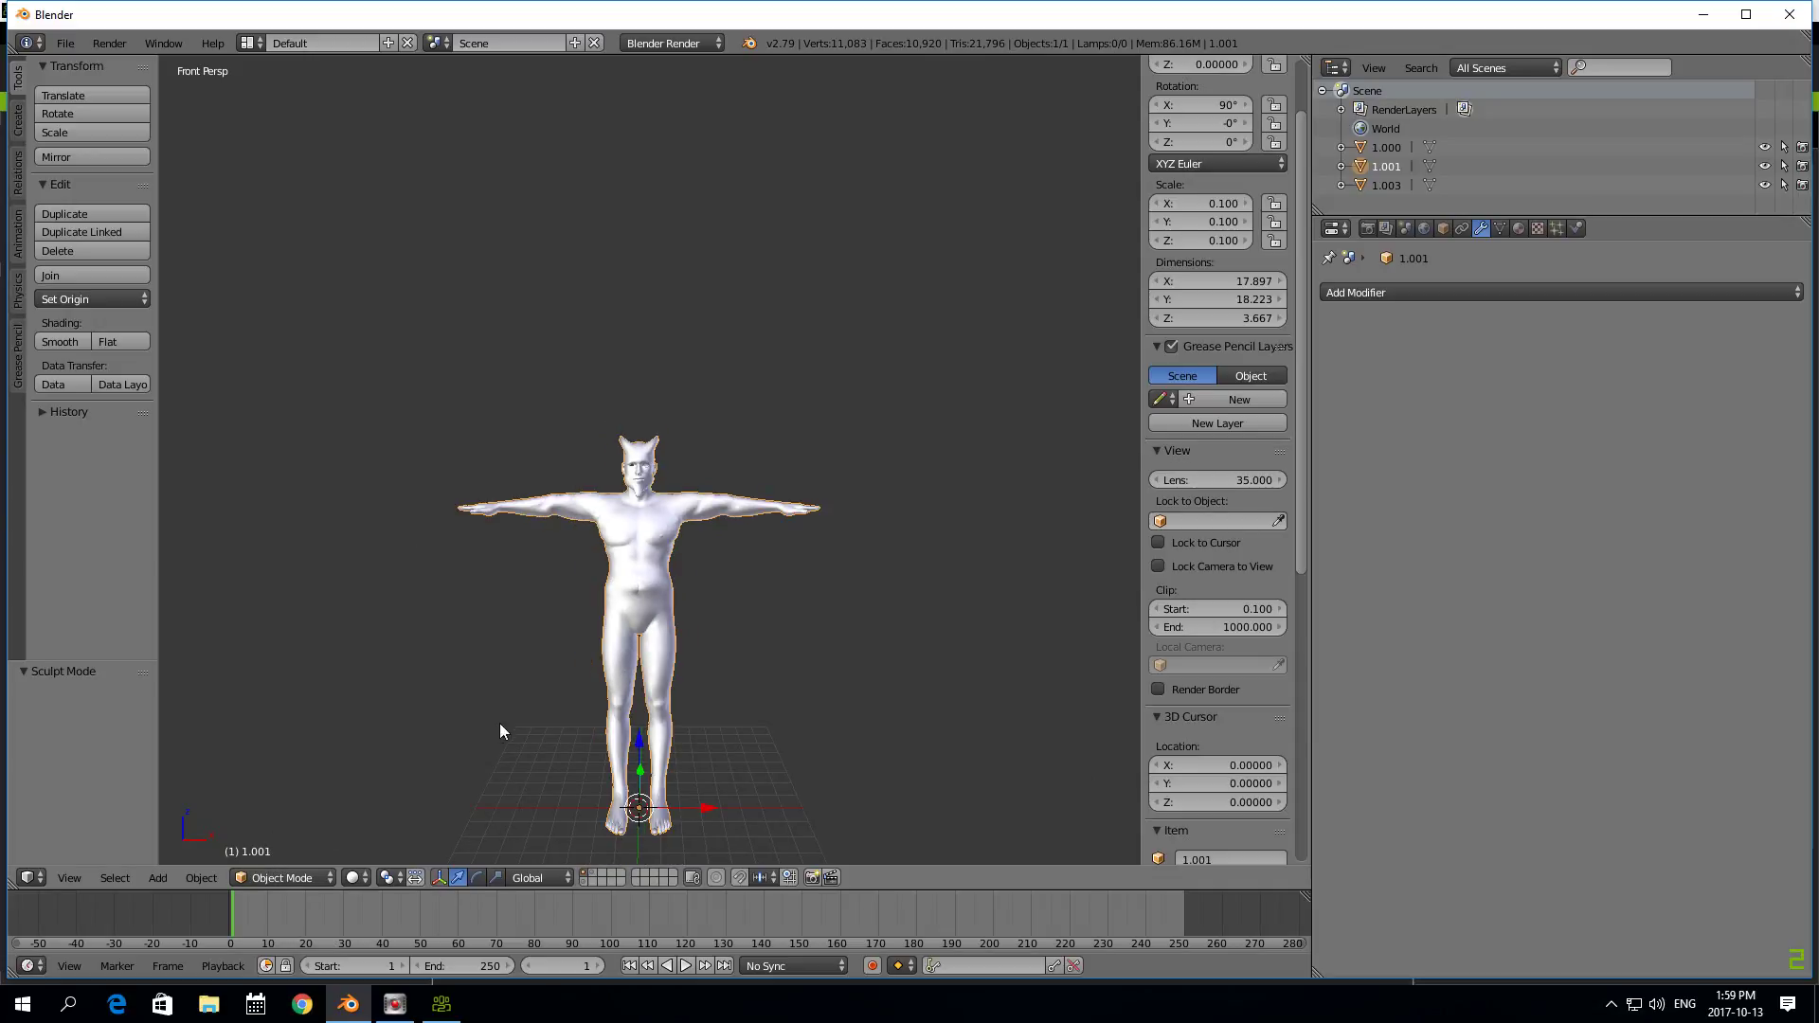
middle_click_drag(516, 727, 474, 606)
scroll(510, 607, "up", 3)
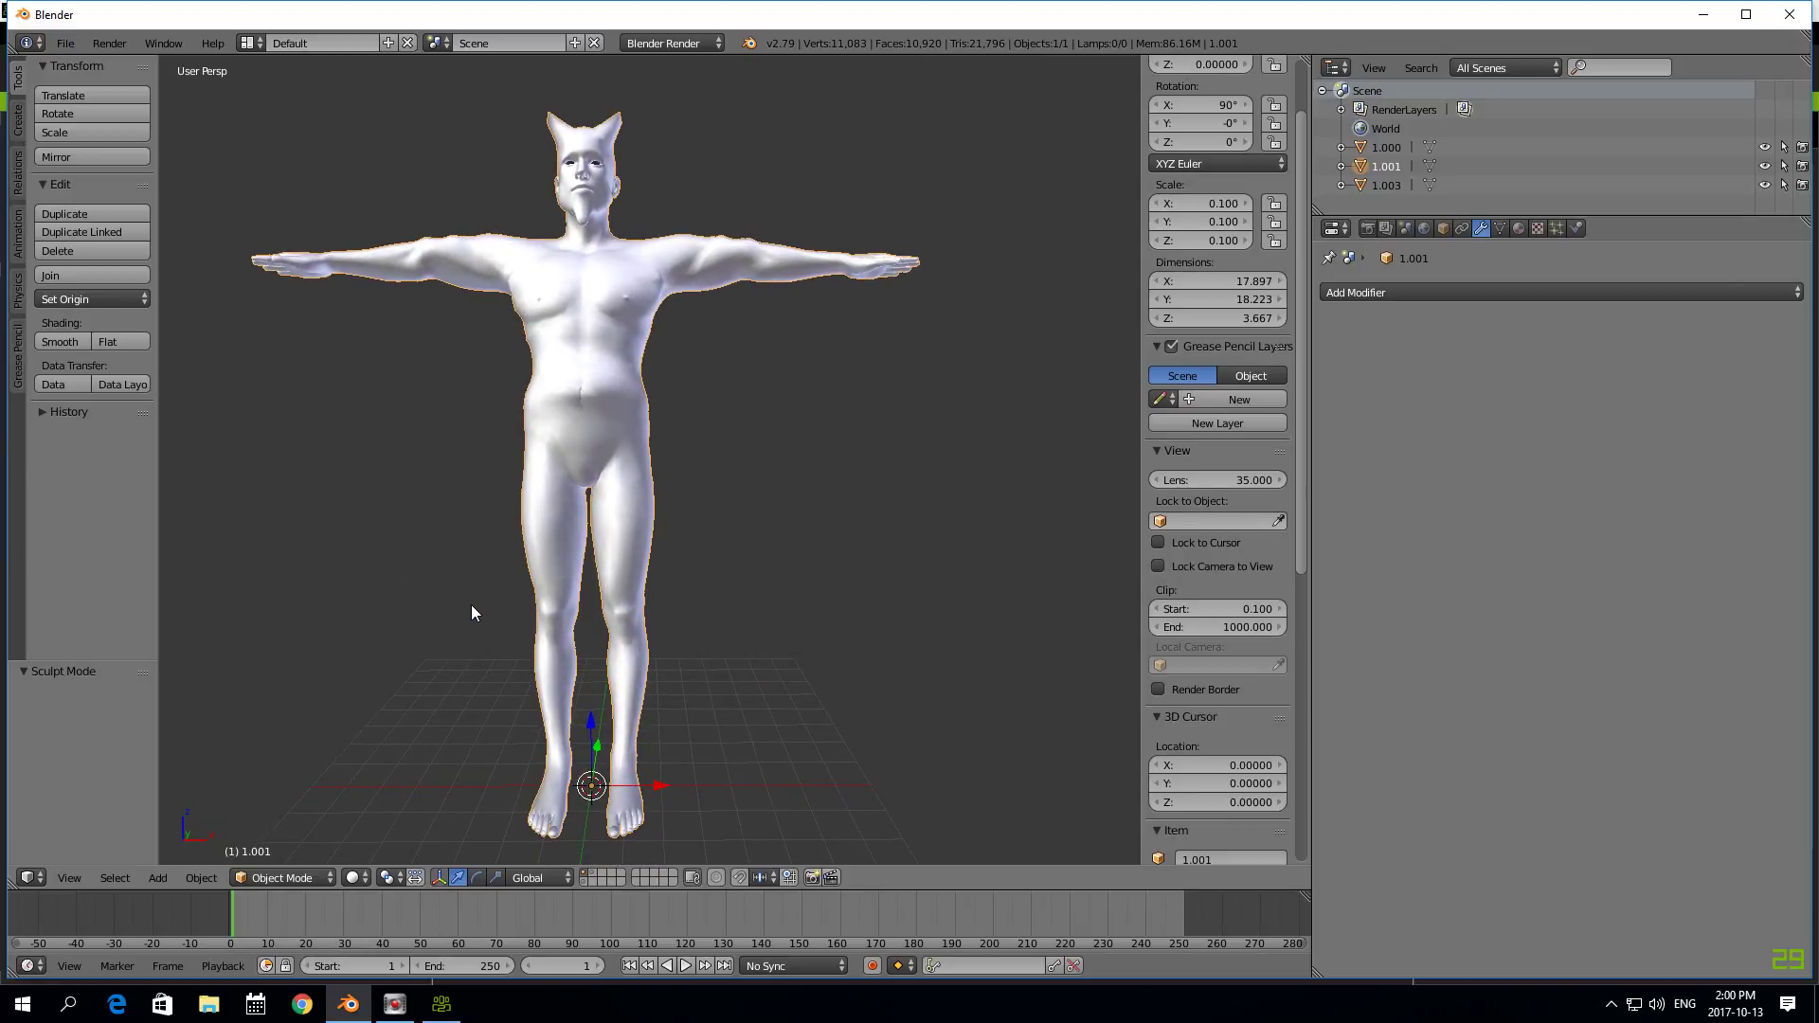
- Switch to Krita, create a 1920 × 1080 px RGB image and paste the captured screenshot into it
left_click(1702, 14)
left_click(1707, 13)
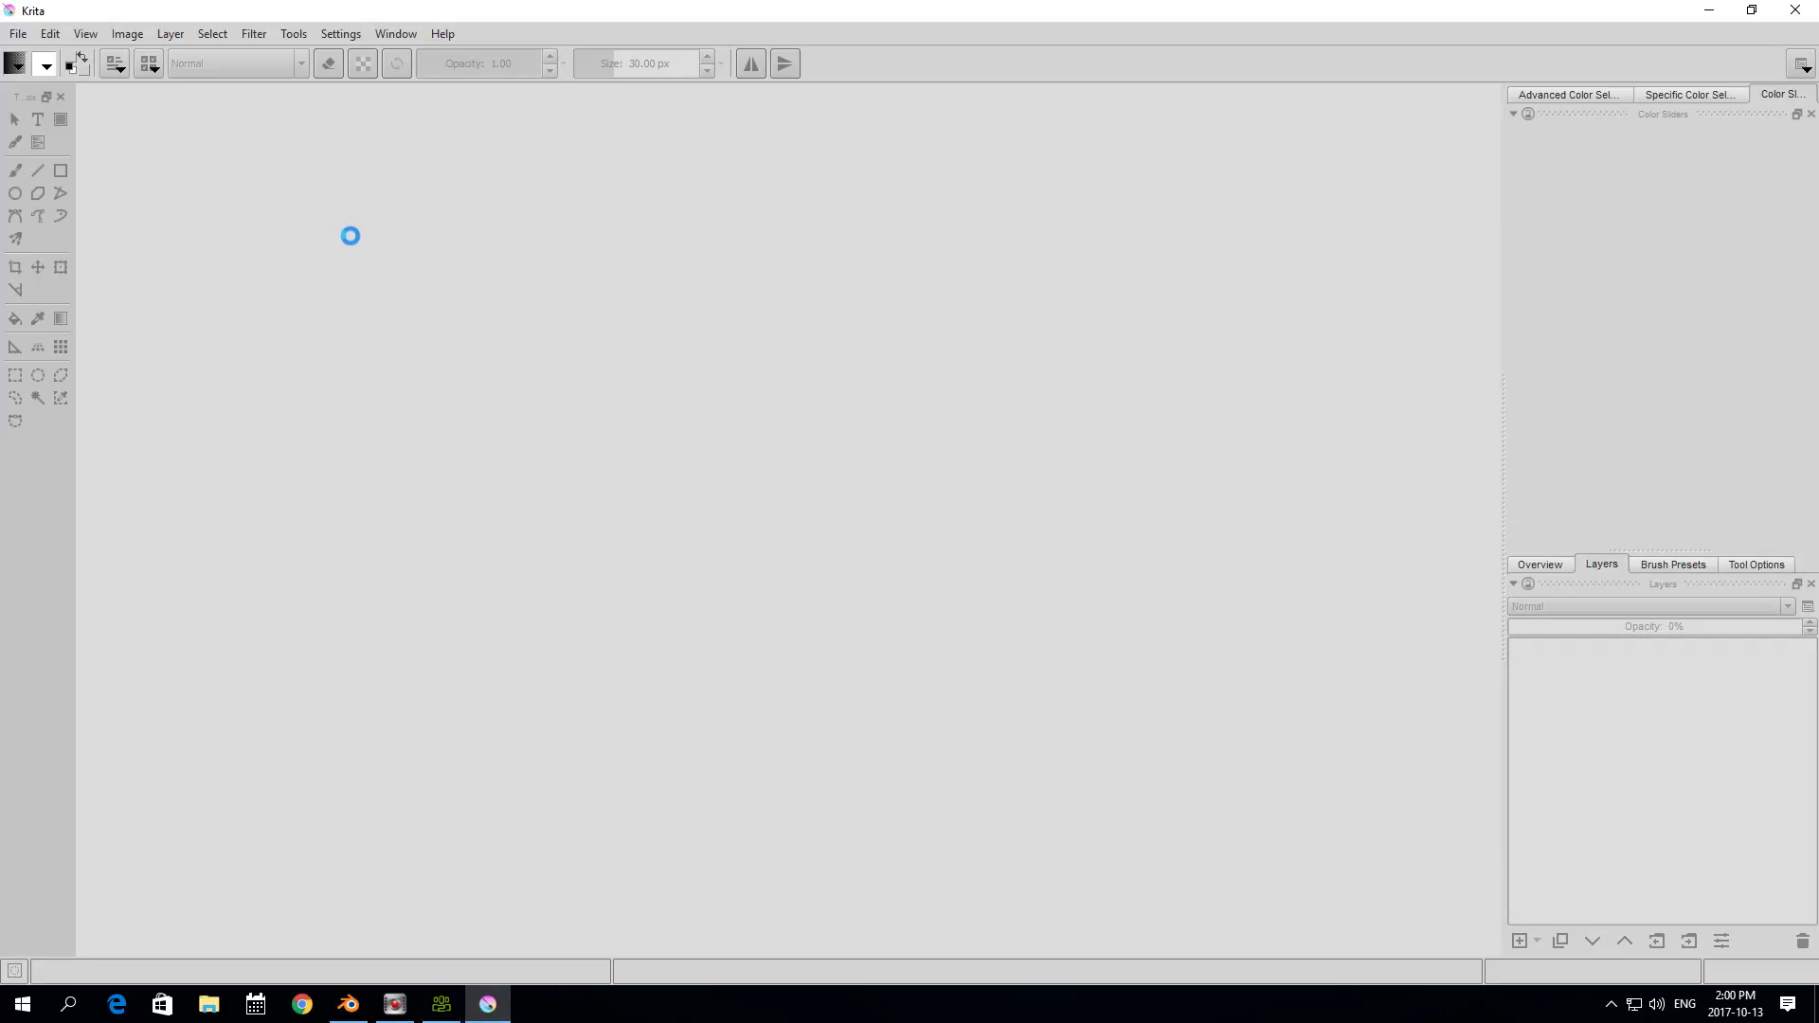
left_click(19, 34)
left_click(38, 54)
left_click(1217, 802)
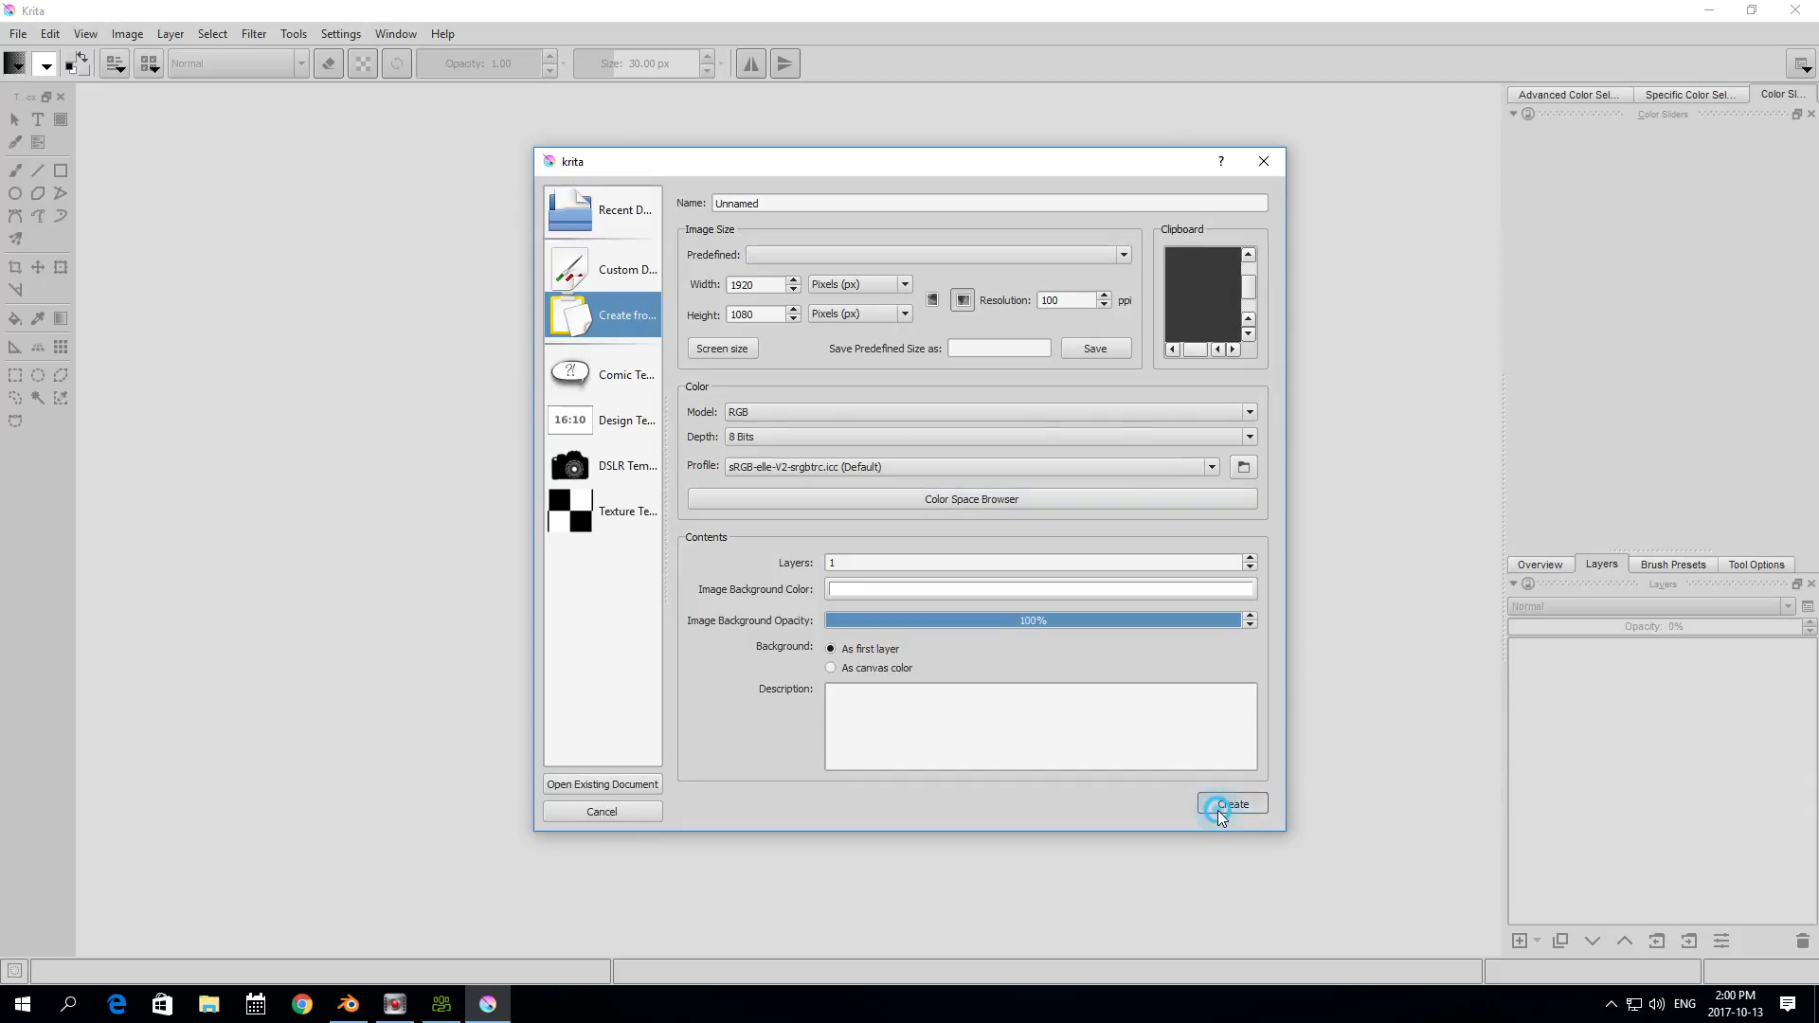
left_click(892, 578)
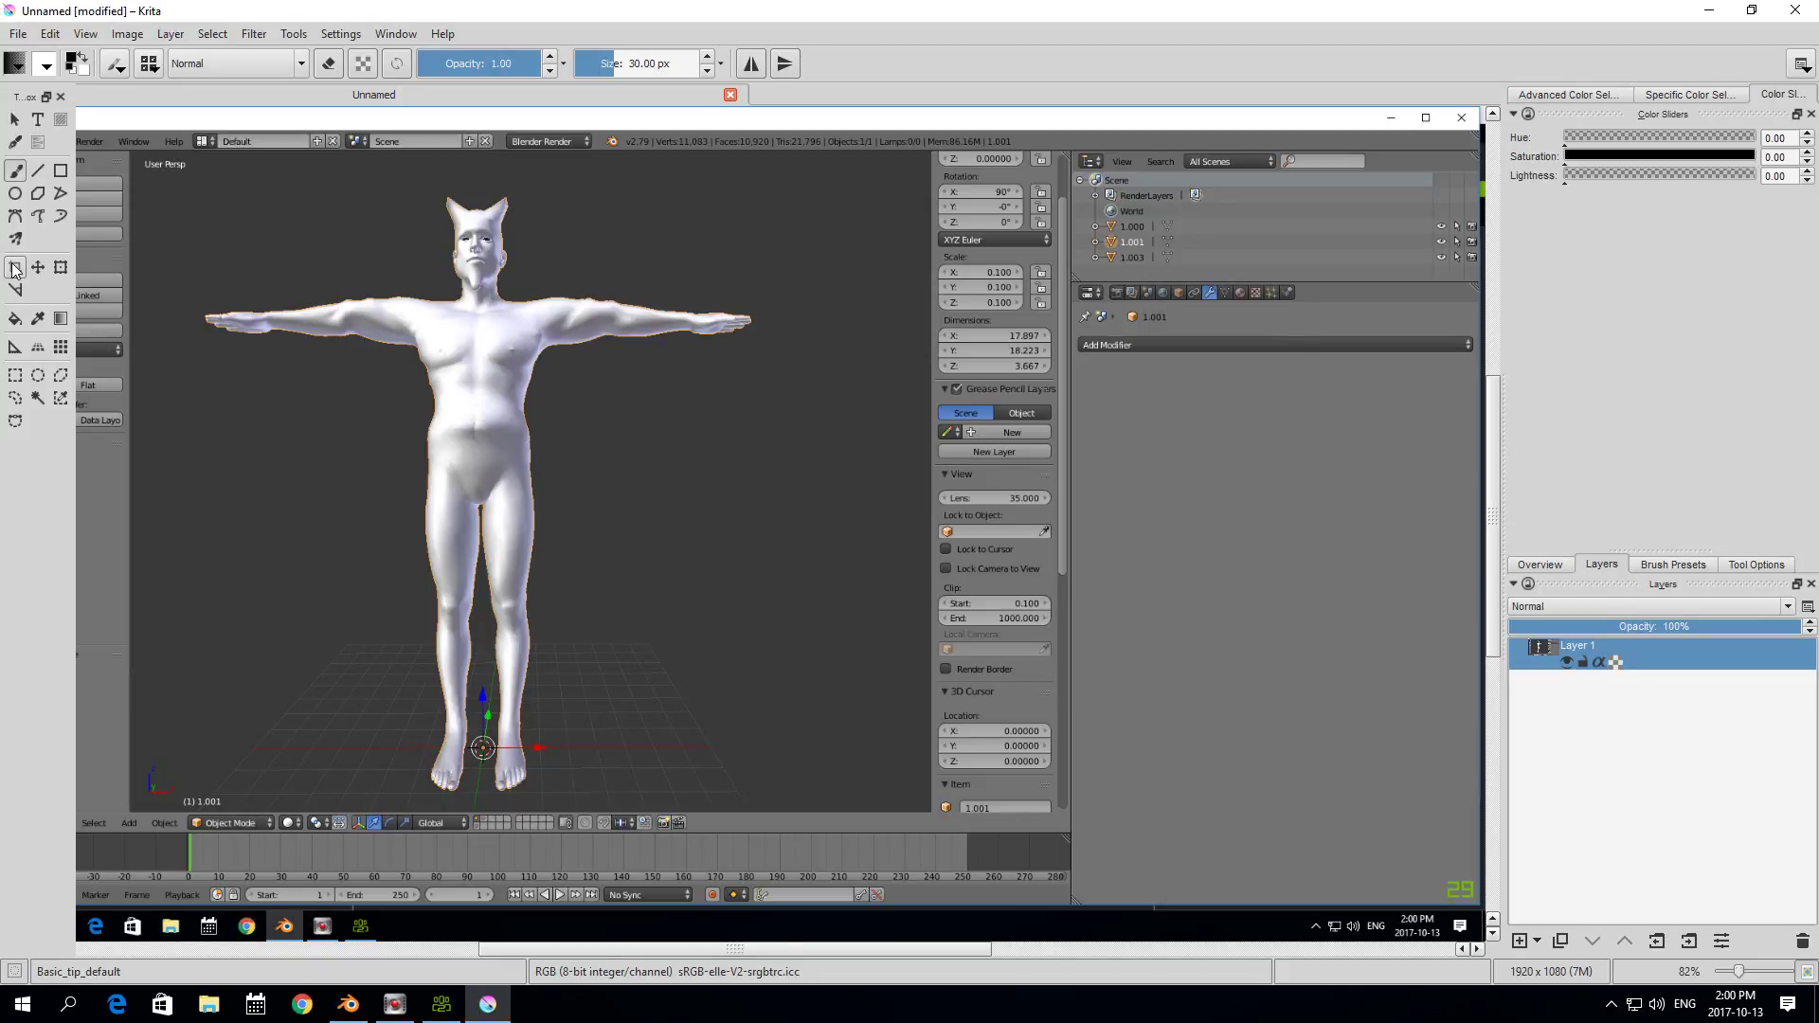
- Crop the screenshot tightly around the standing body and its outstretched arms, to about 794 × 818 px
left_click(15, 268)
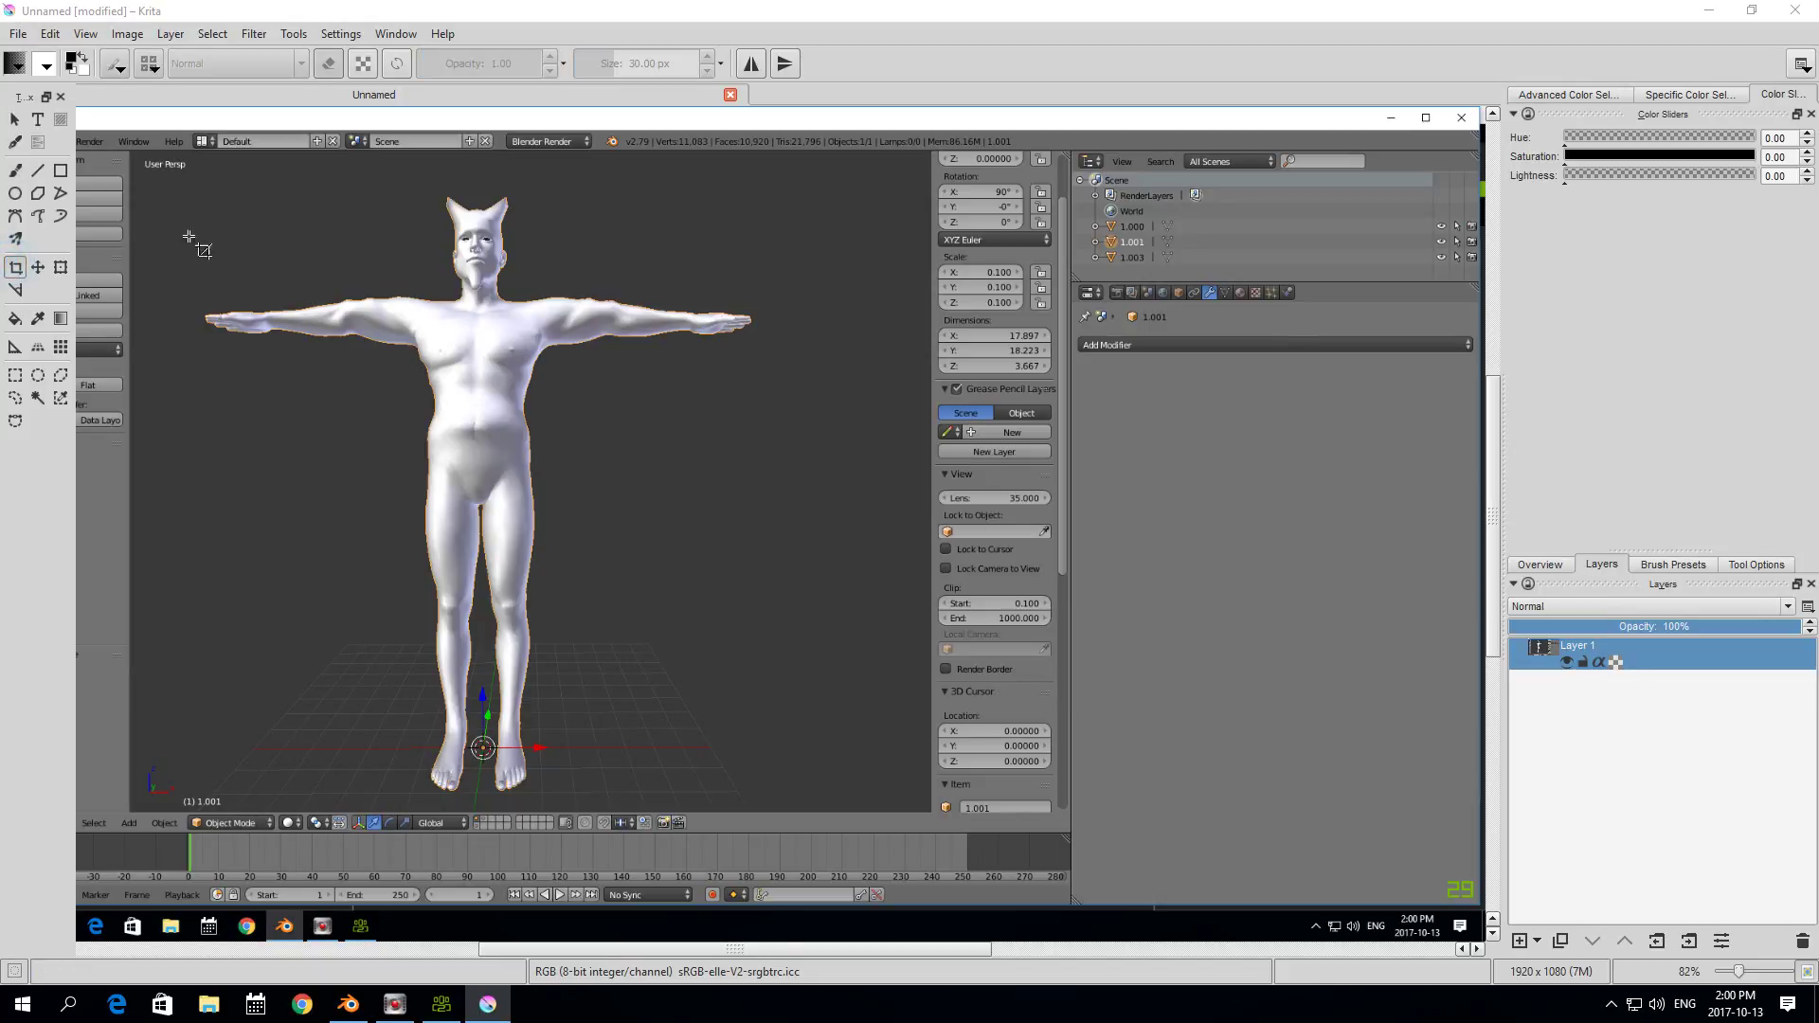
left_click(18, 378)
left_click(15, 270)
left_click_drag(81, 112, 791, 813)
left_click_drag(494, 738, 584, 765)
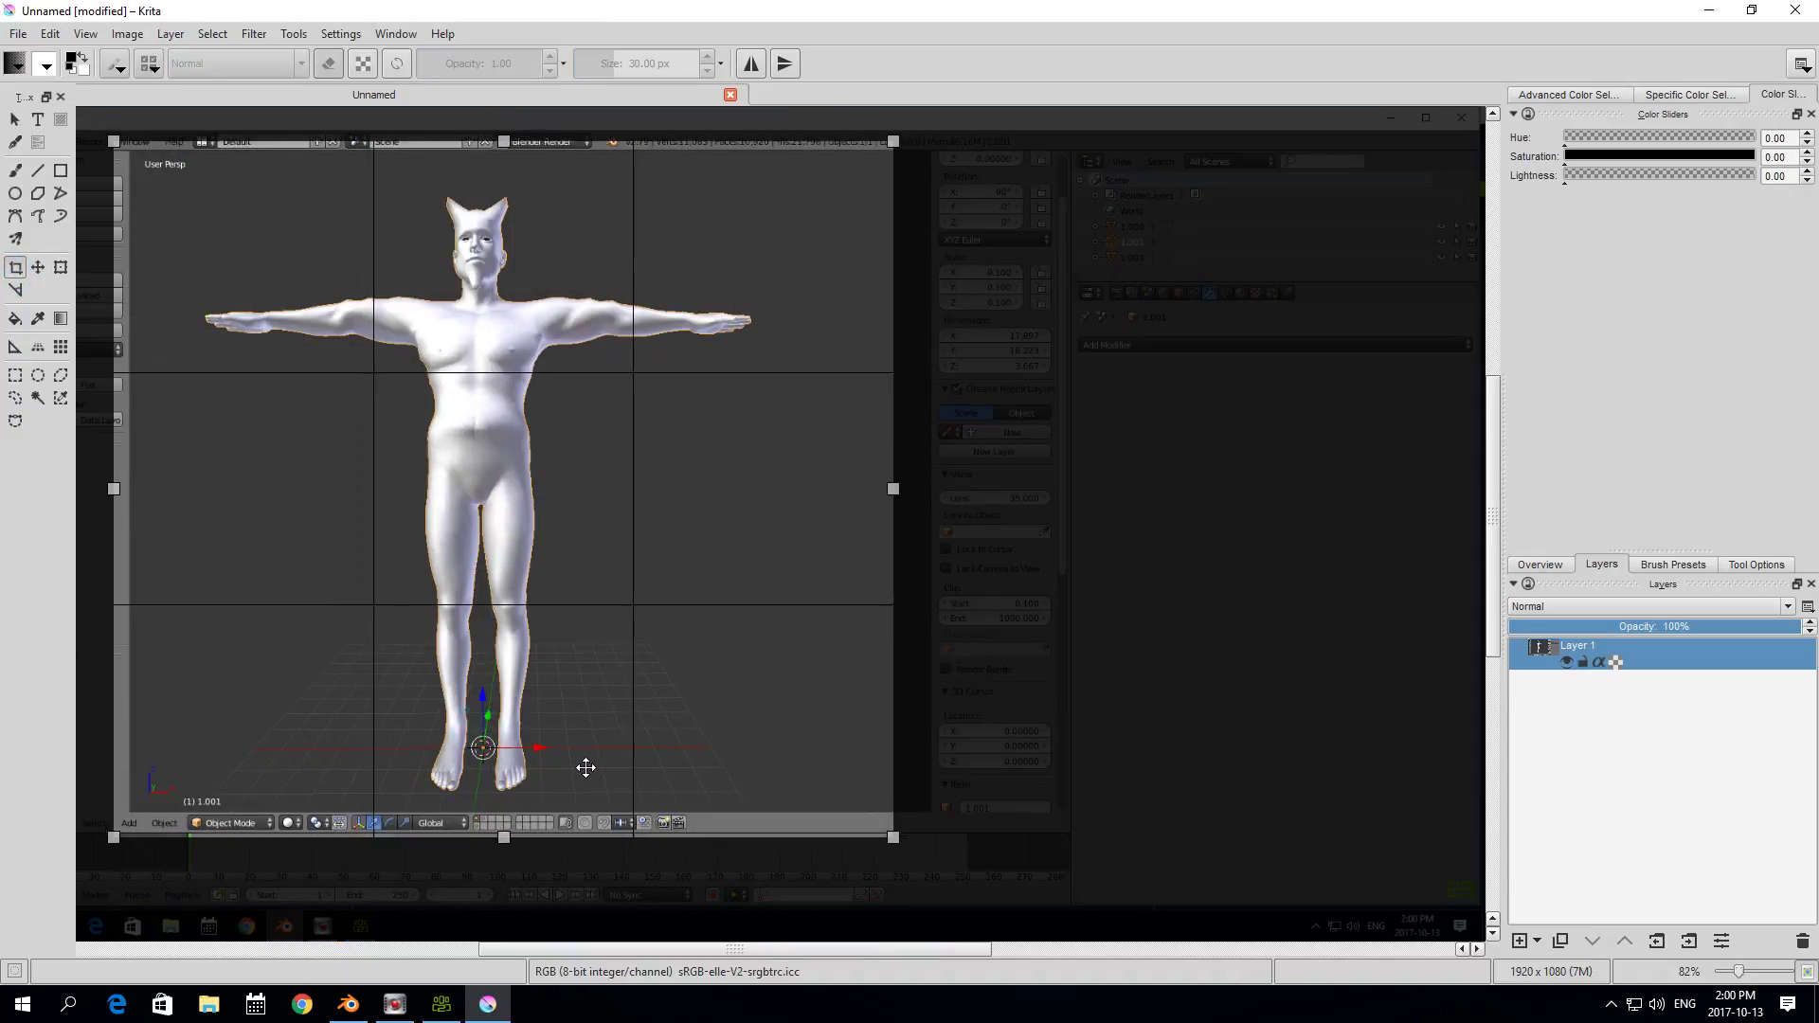
left_click_drag(118, 496, 251, 495)
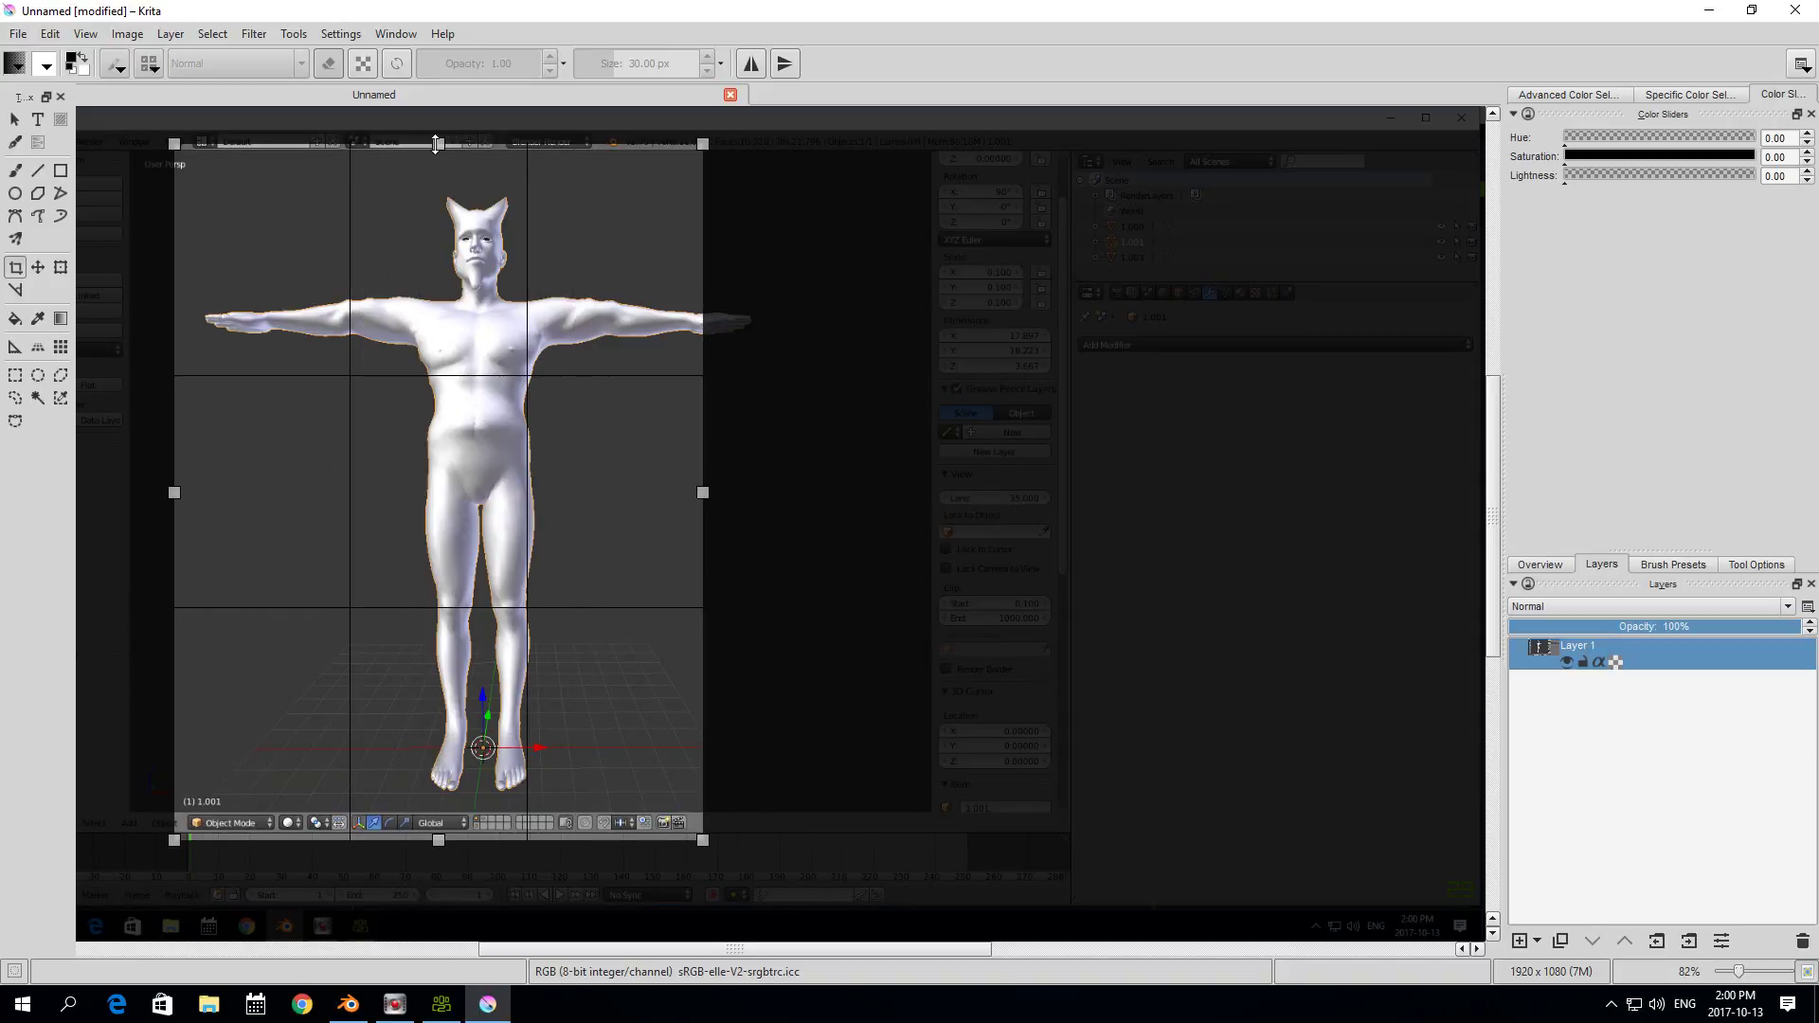
left_click_drag(437, 144, 438, 157)
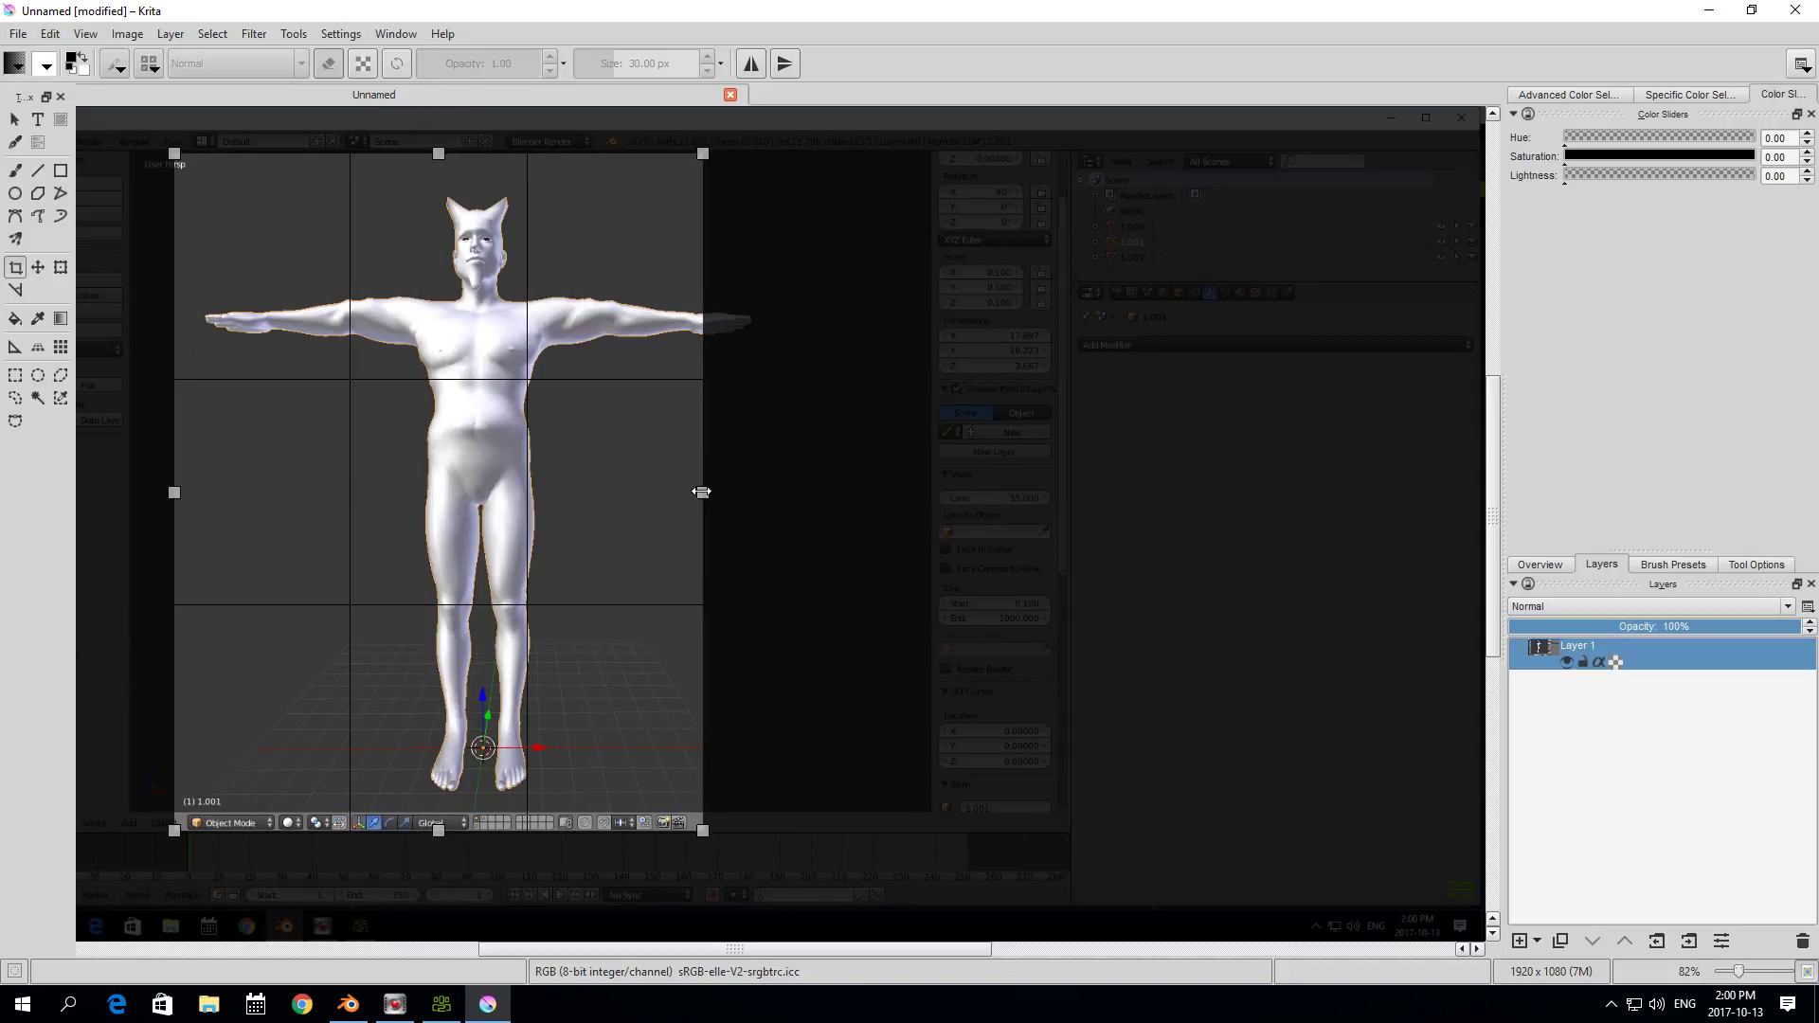
left_click_drag(701, 492, 739, 491)
left_click_drag(547, 481, 585, 482)
left_click_drag(468, 837, 467, 806)
left_click_drag(331, 728, 338, 720)
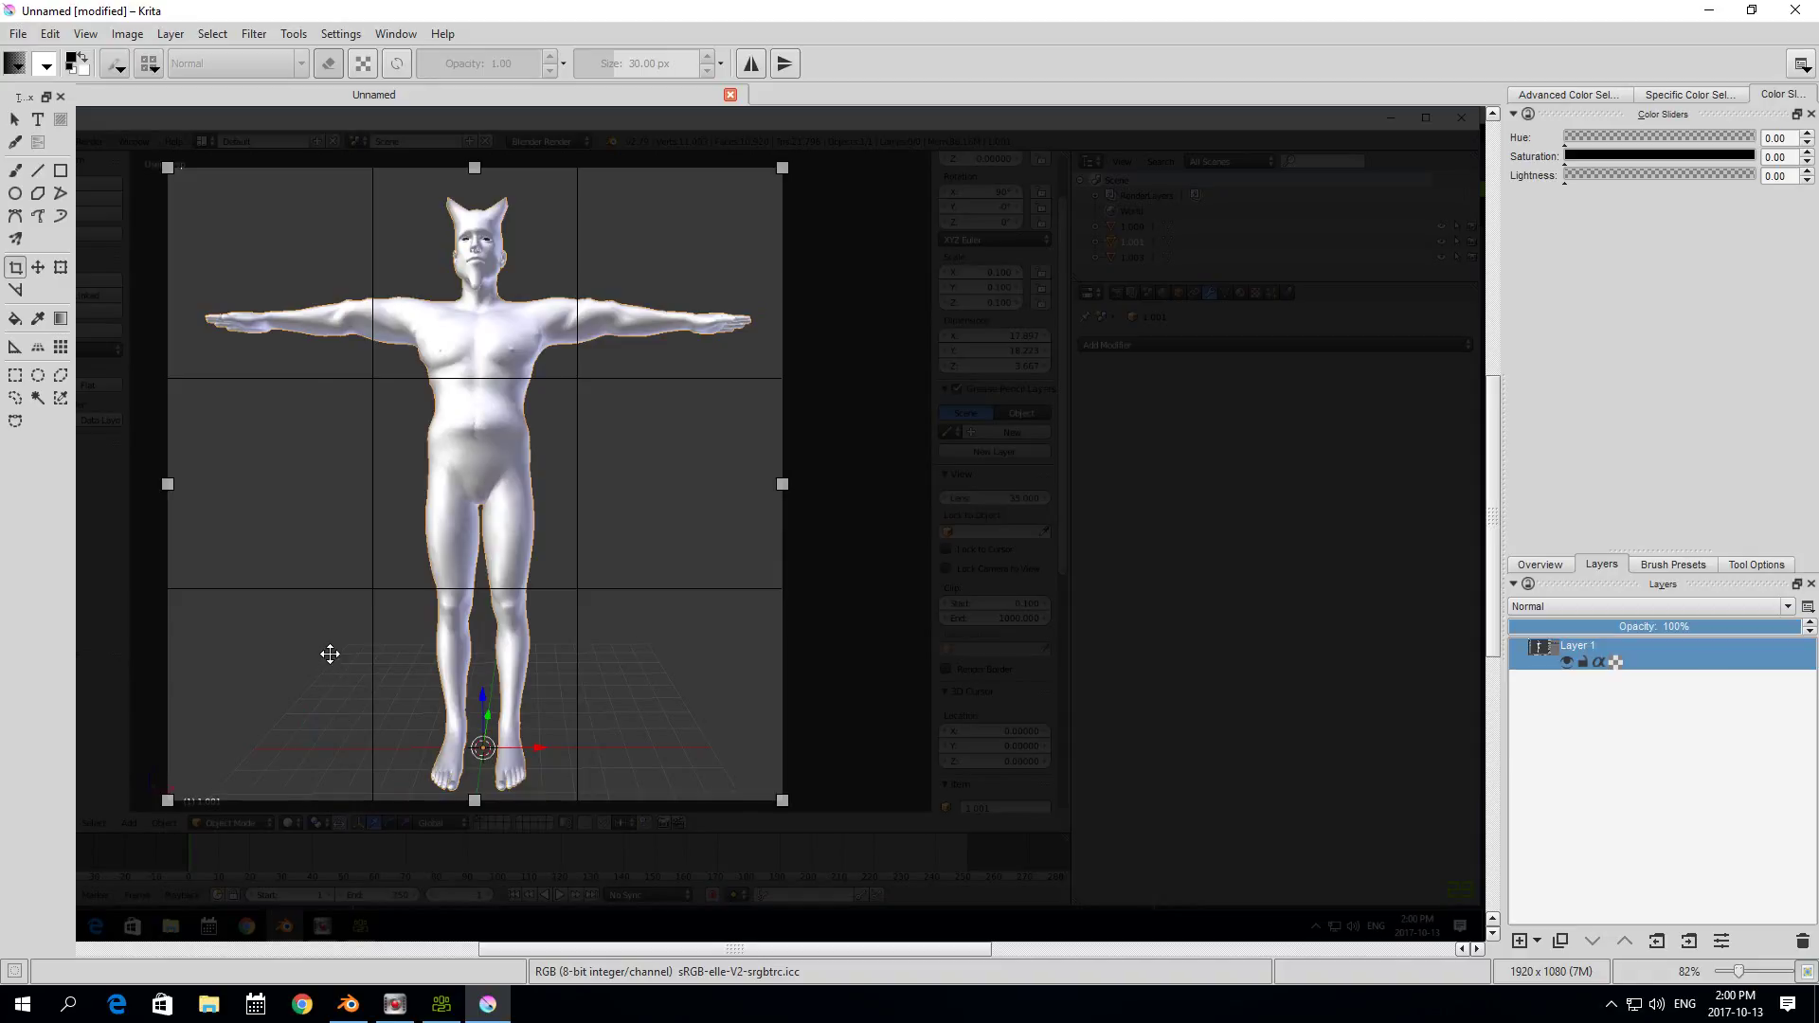
key("Return")
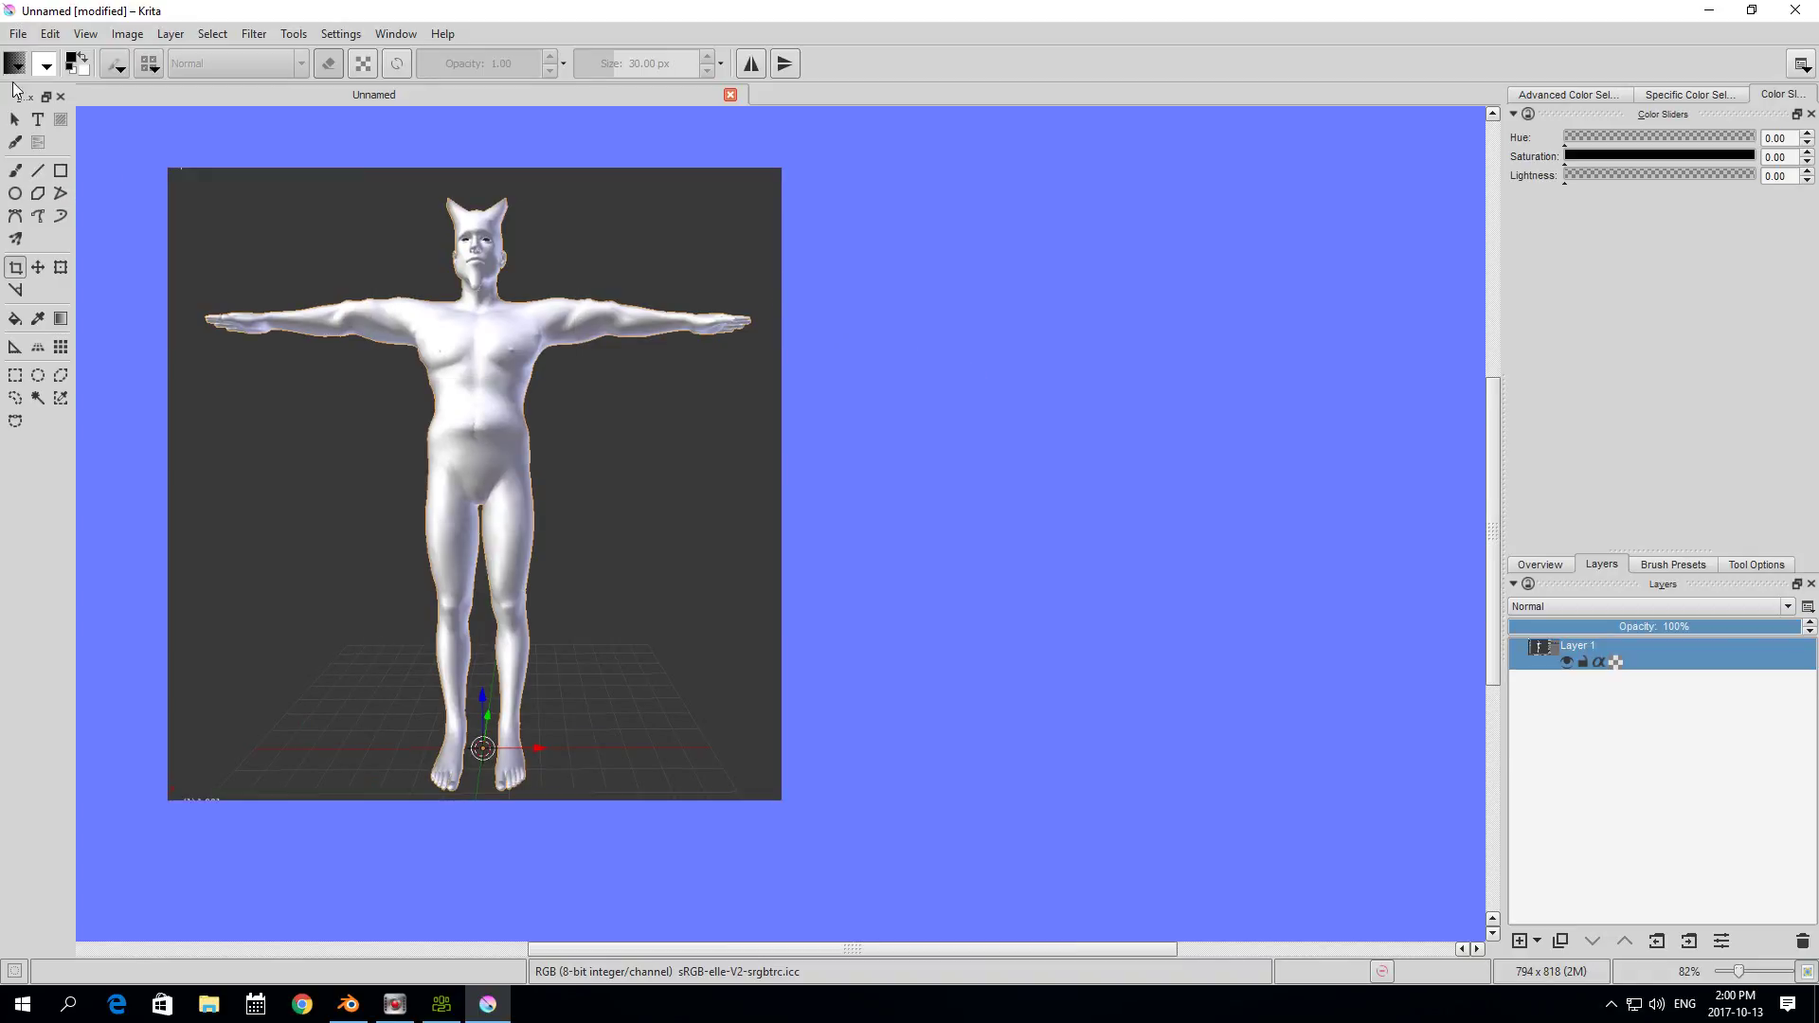
- Begin saving the cropped picture as a PNG image in the quick tutorials folder on the Desktop
left_click(17, 35)
left_click(48, 139)
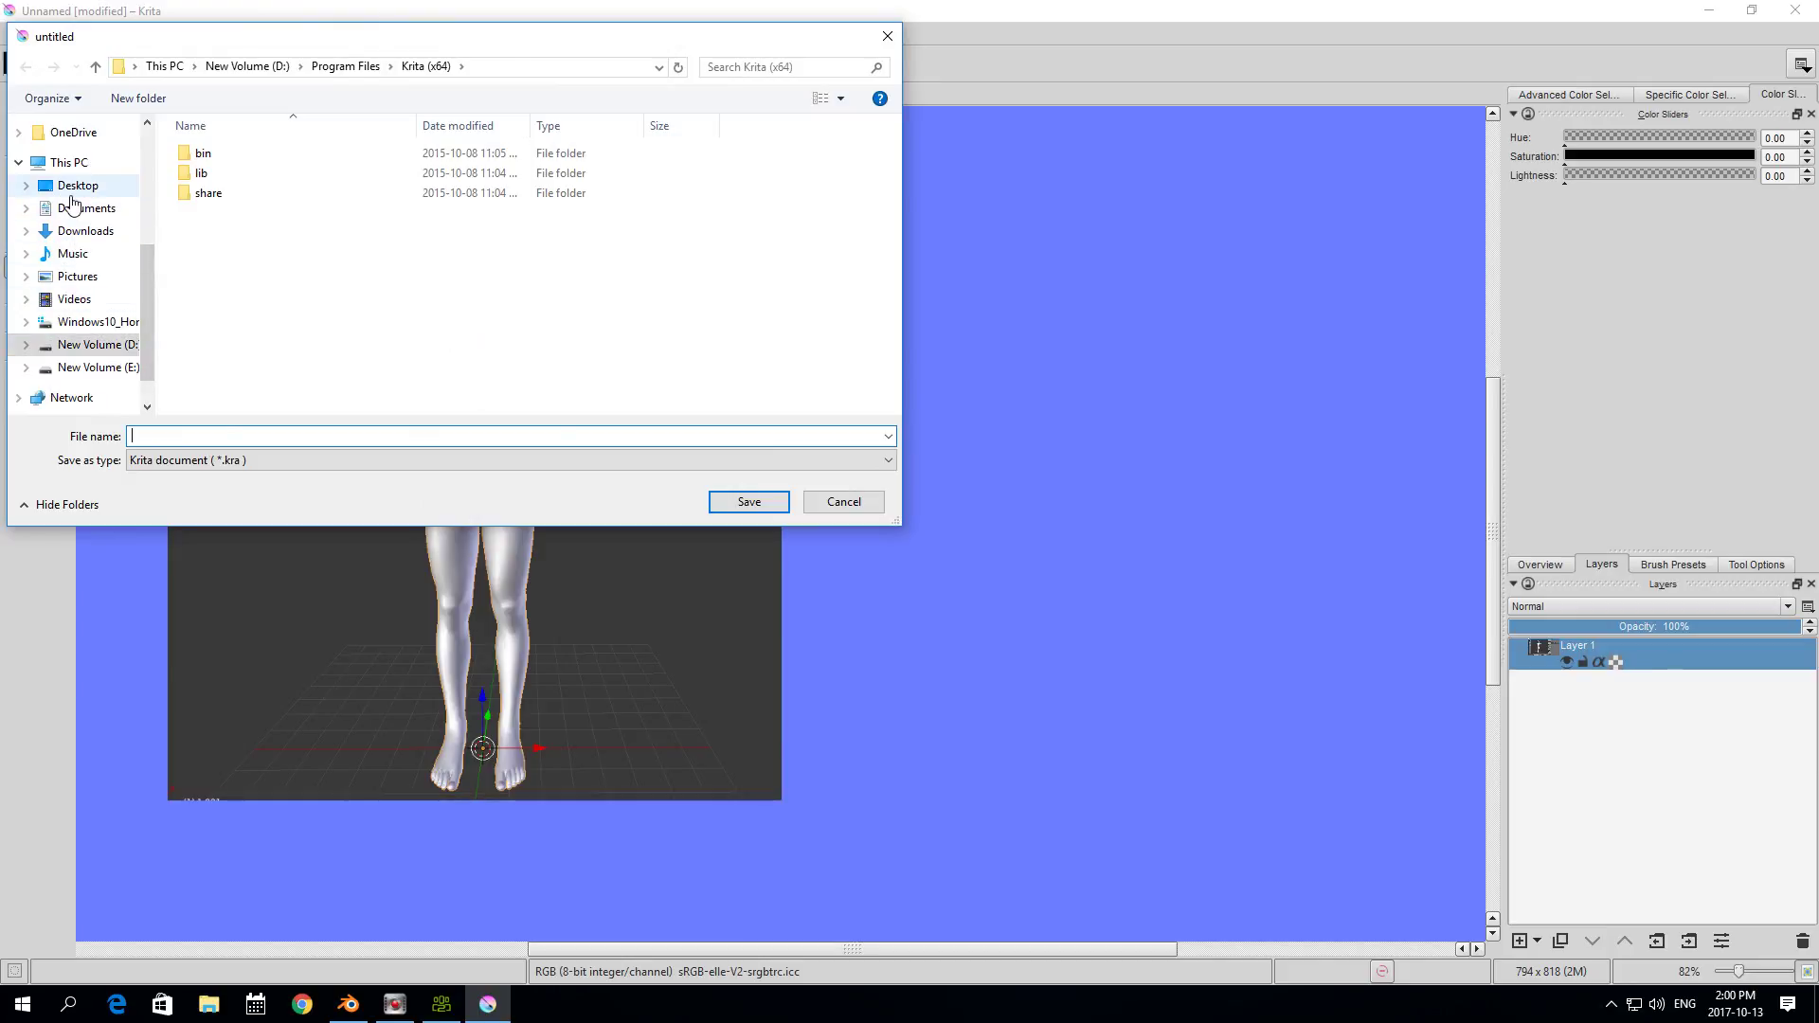
left_click(113, 188)
left_click(216, 461)
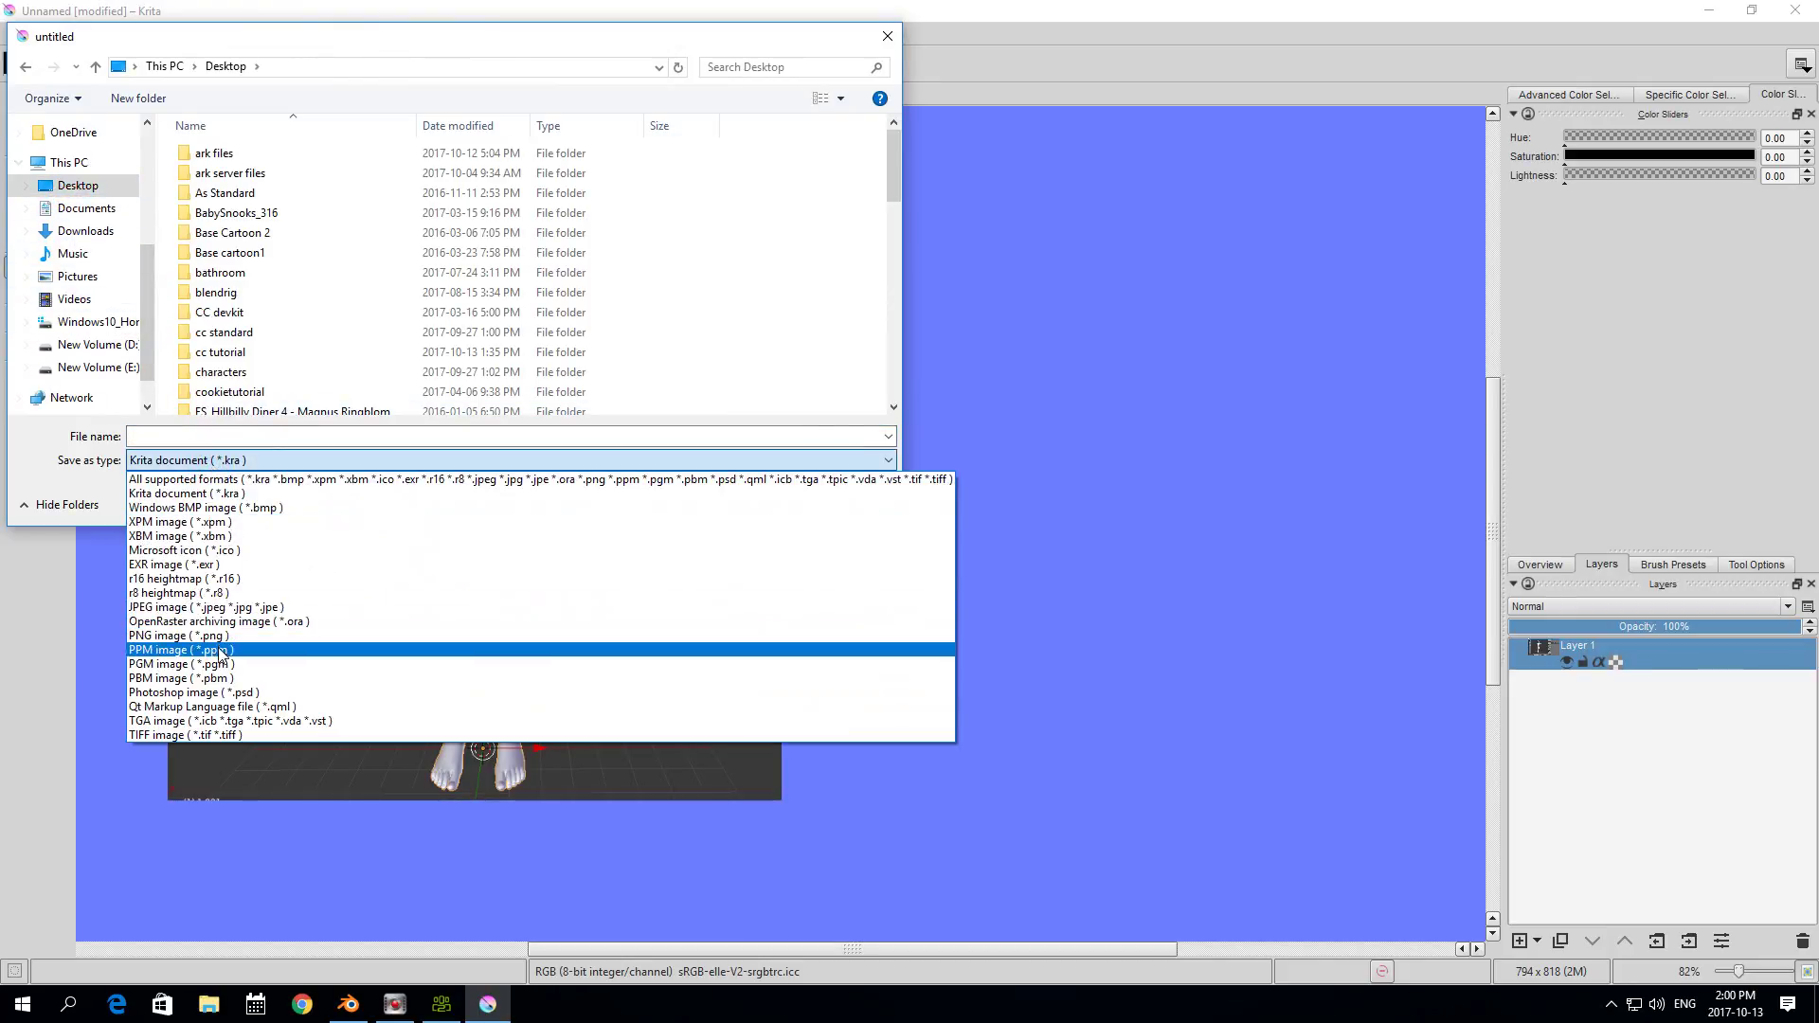
left_click(219, 640)
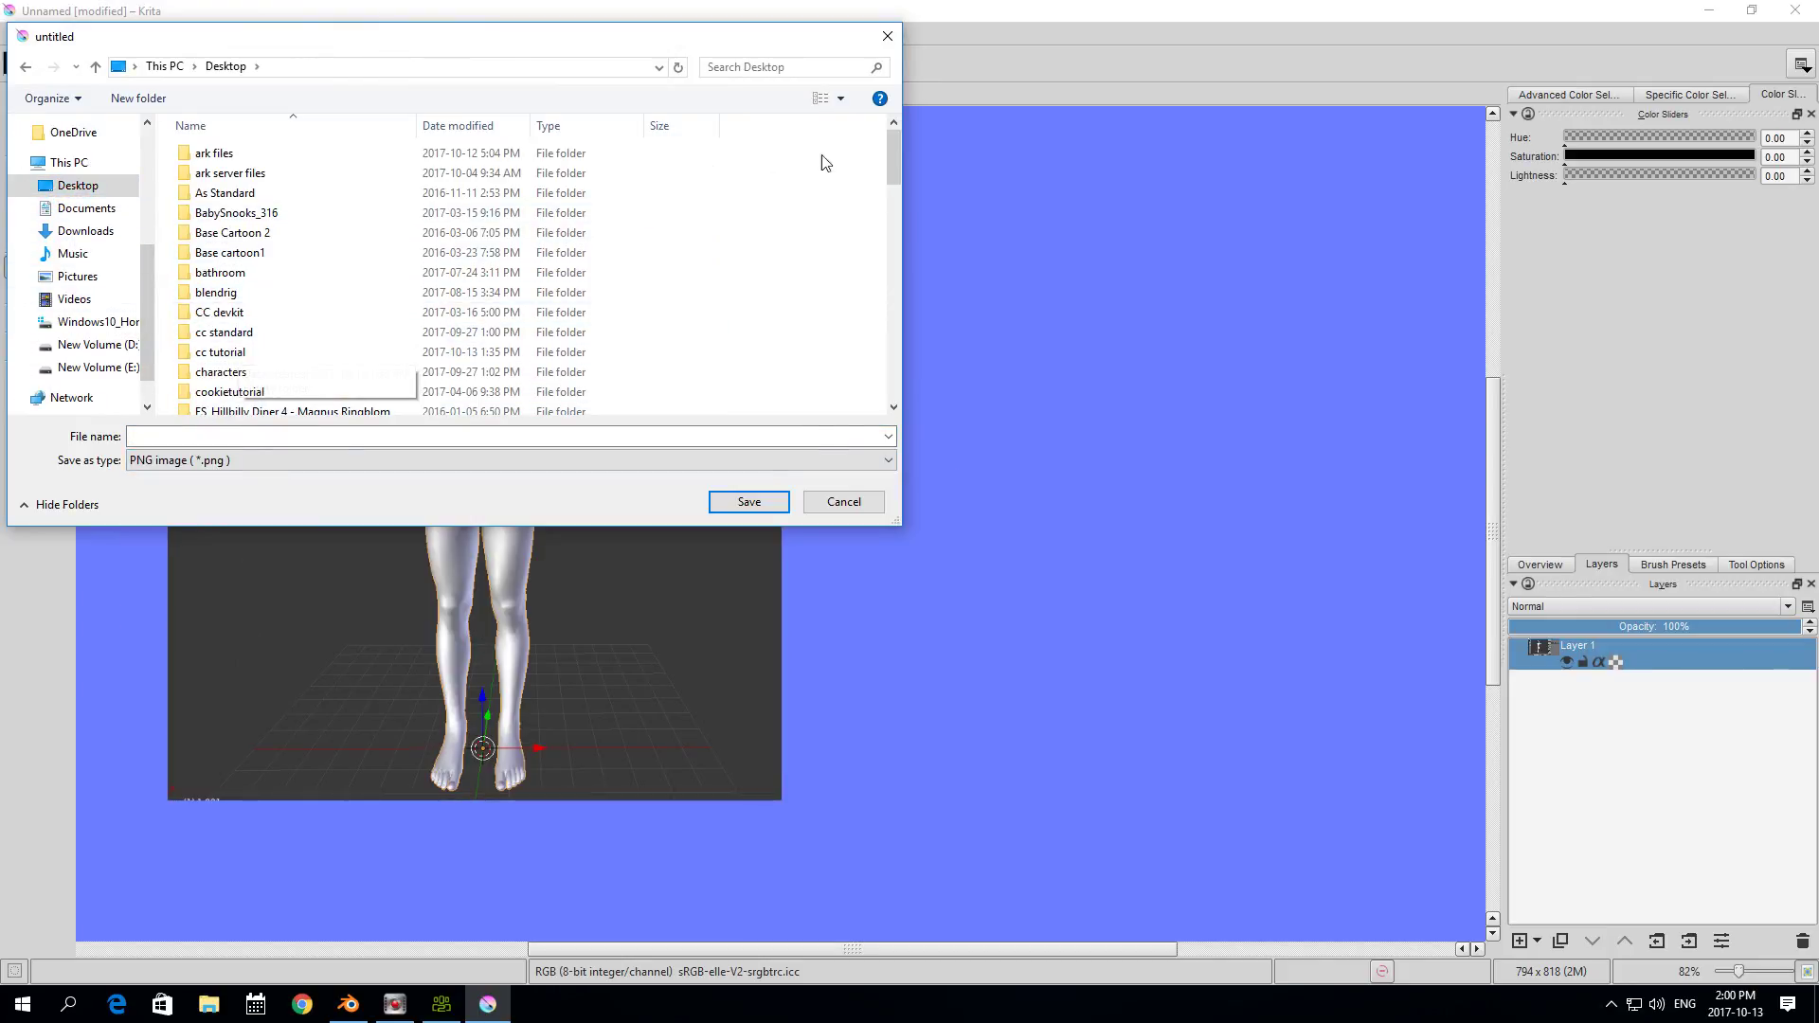
left_click_drag(891, 150, 896, 205)
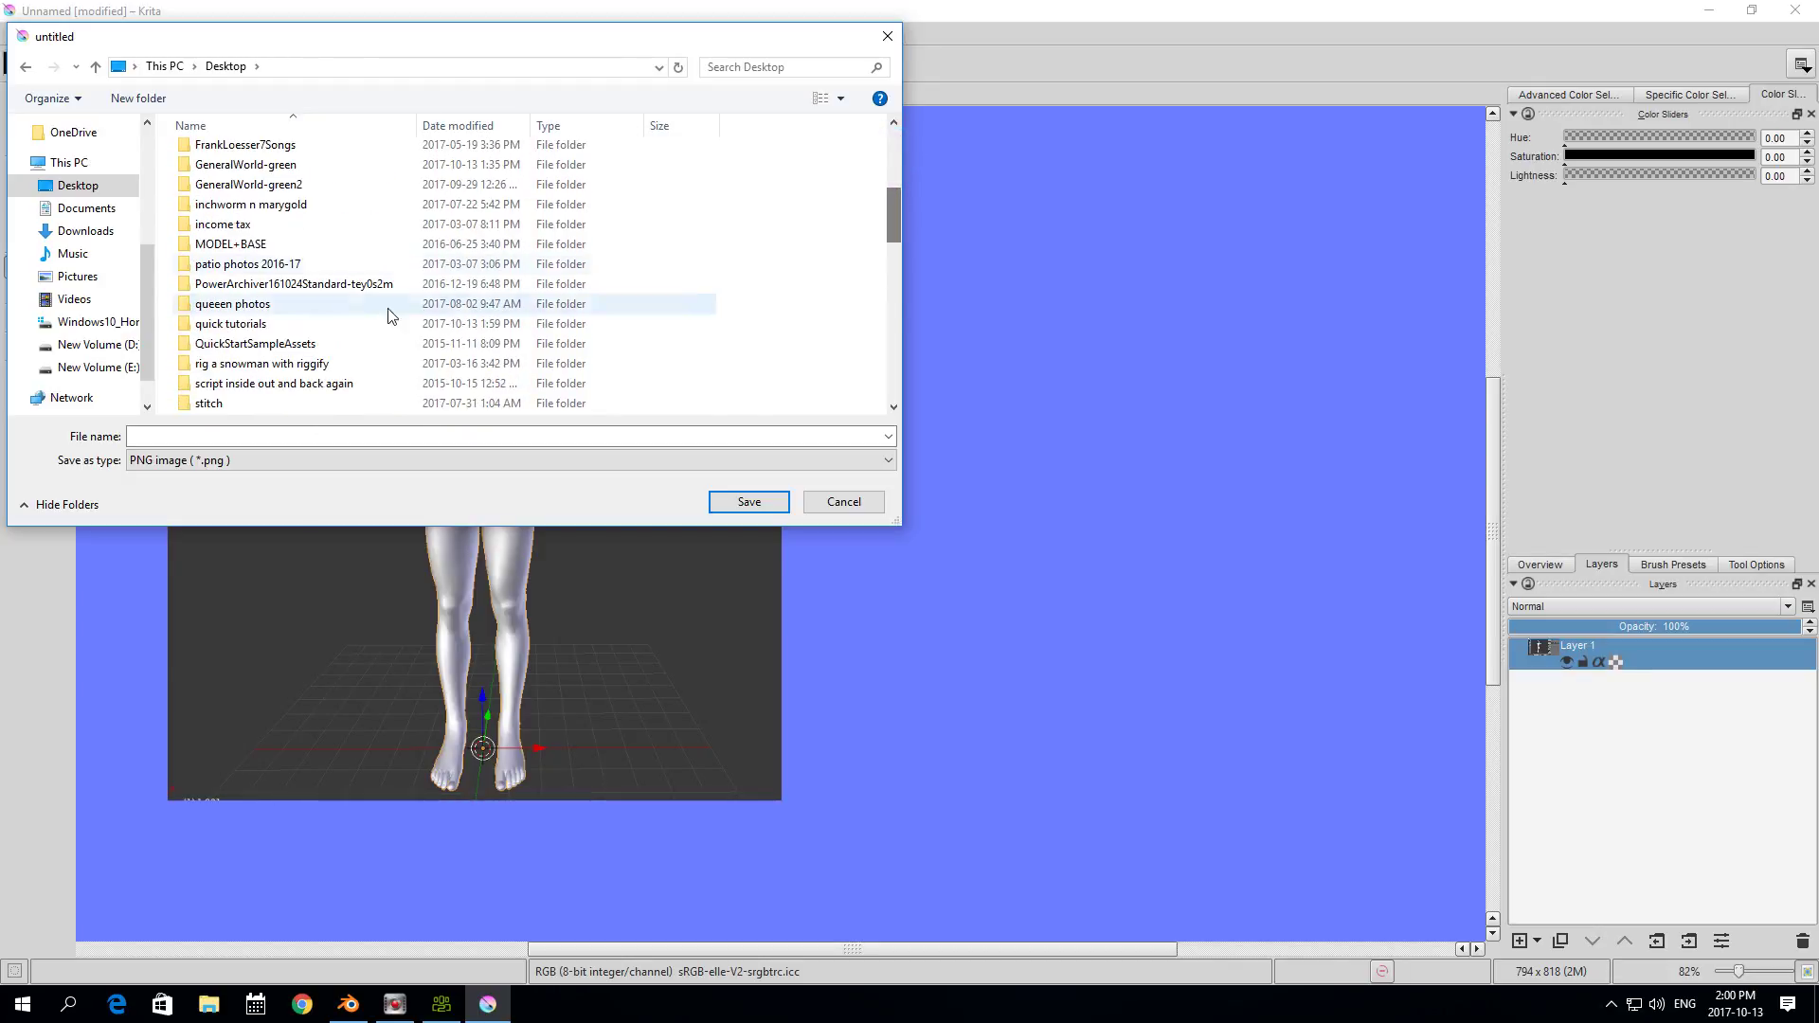
double_click(226, 325)
- Name the PNG file 1morph and save it with the default export options
left_click(214, 463)
left_click(211, 434)
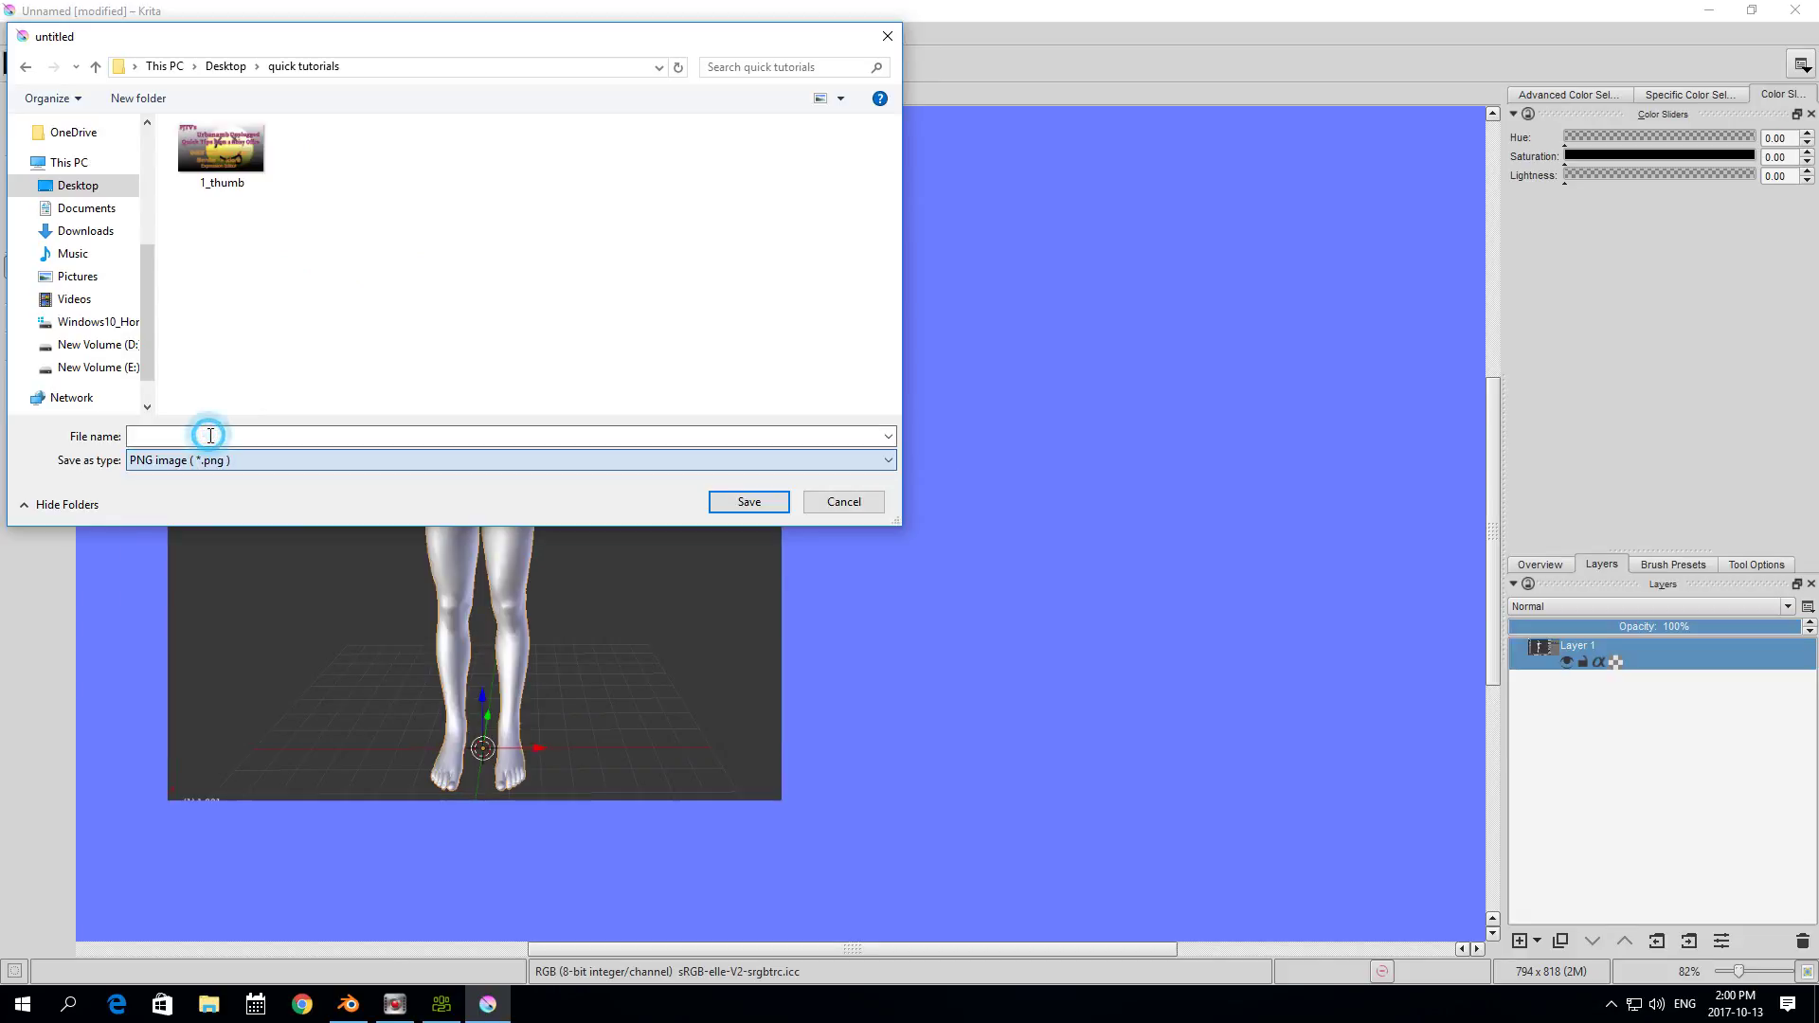
type("1mop")
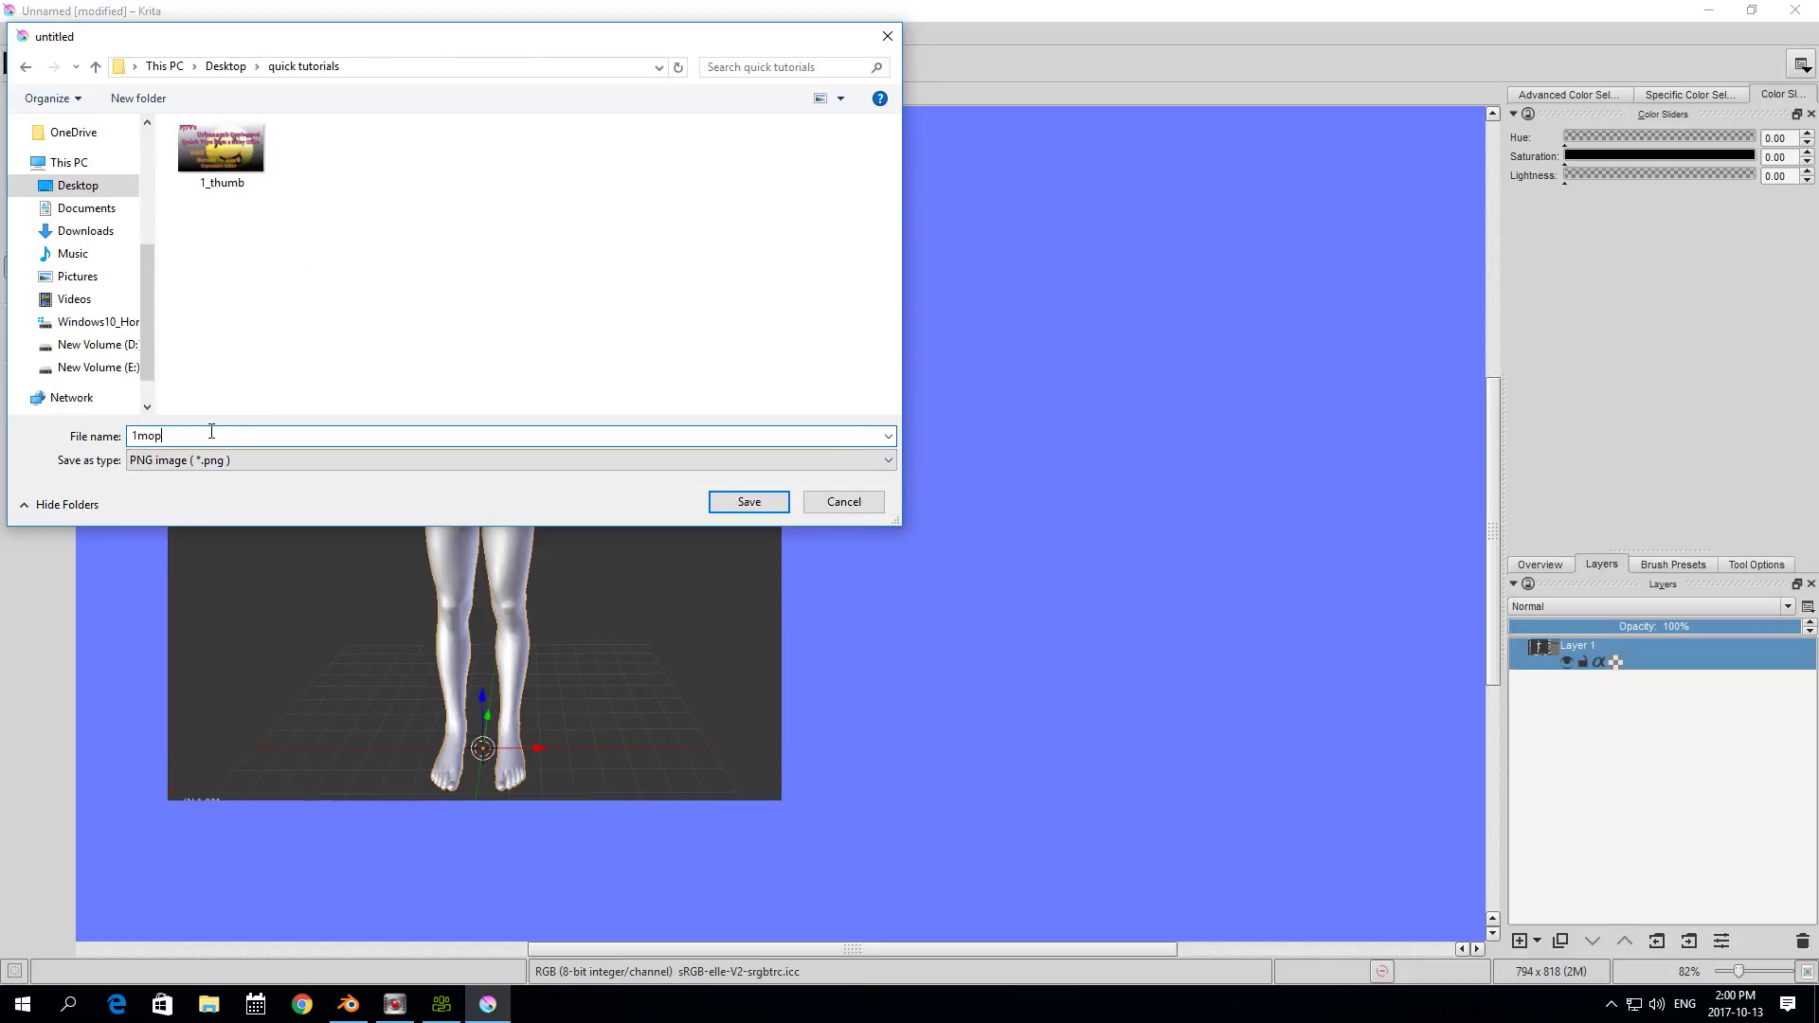
key("BackSpace")
type("rpth")
key("BackSpace")
key("BackSpace")
type("h")
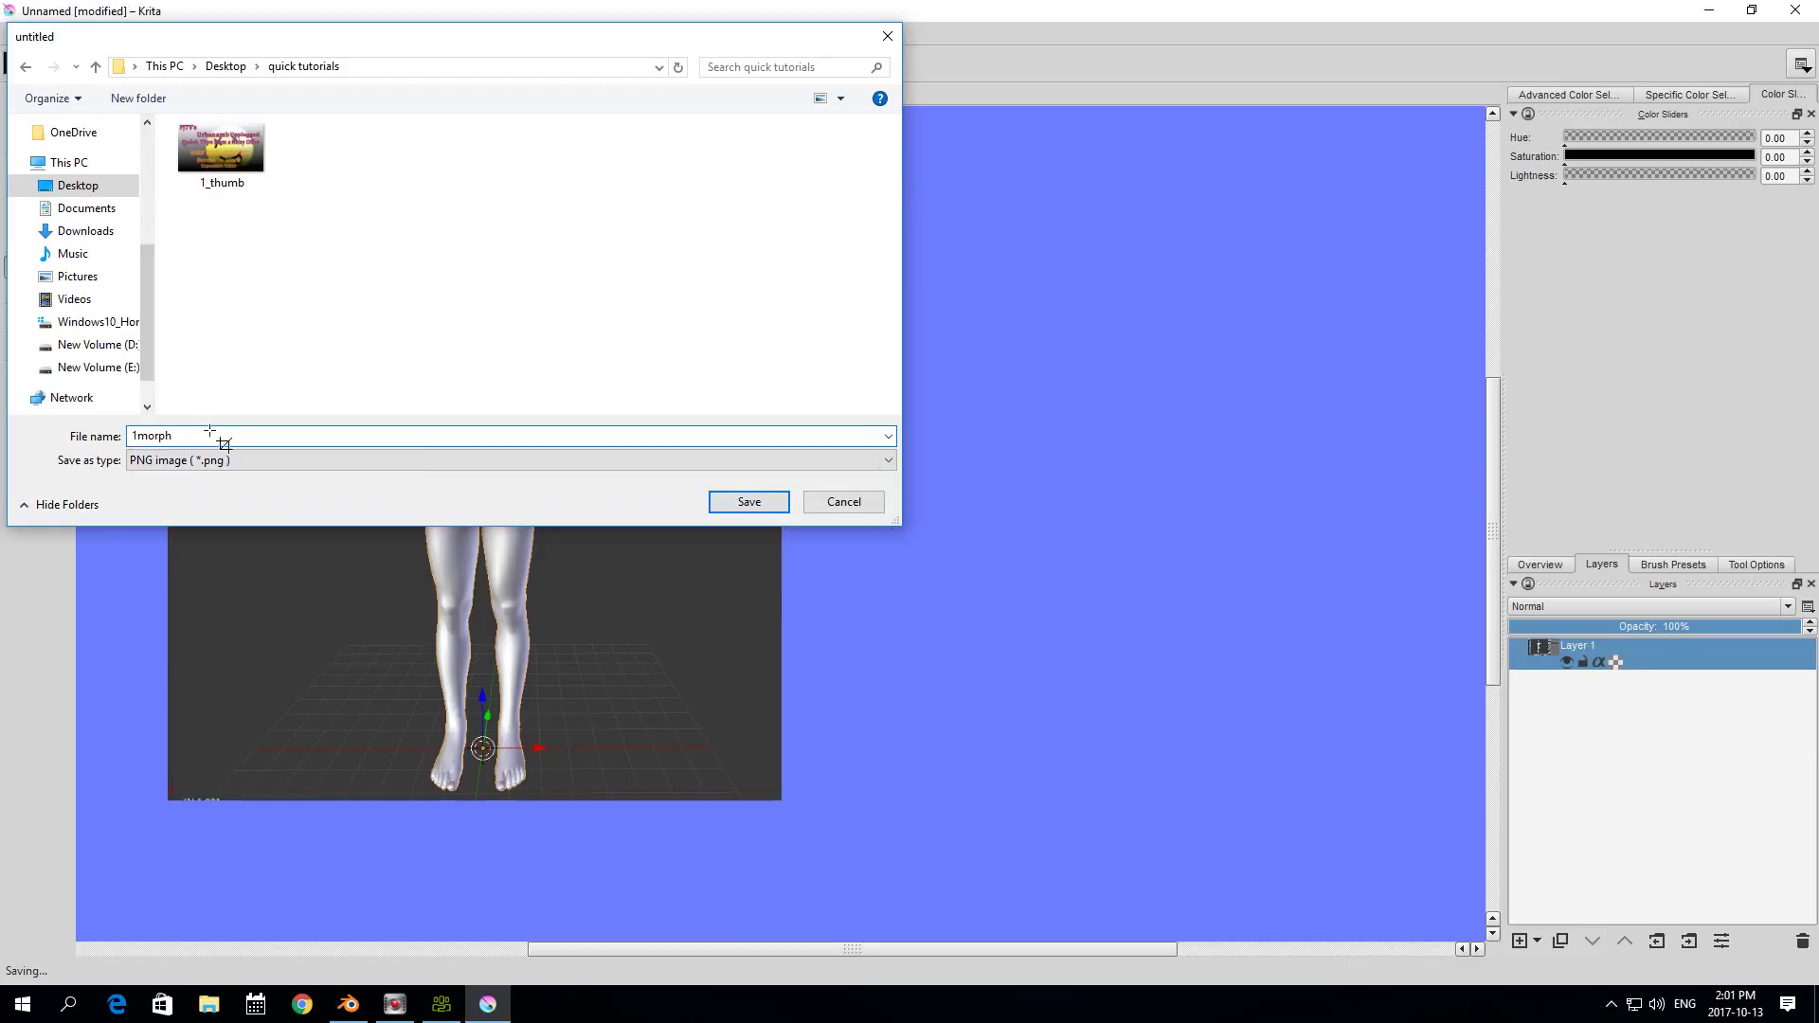
key("Return")
left_click(988, 575)
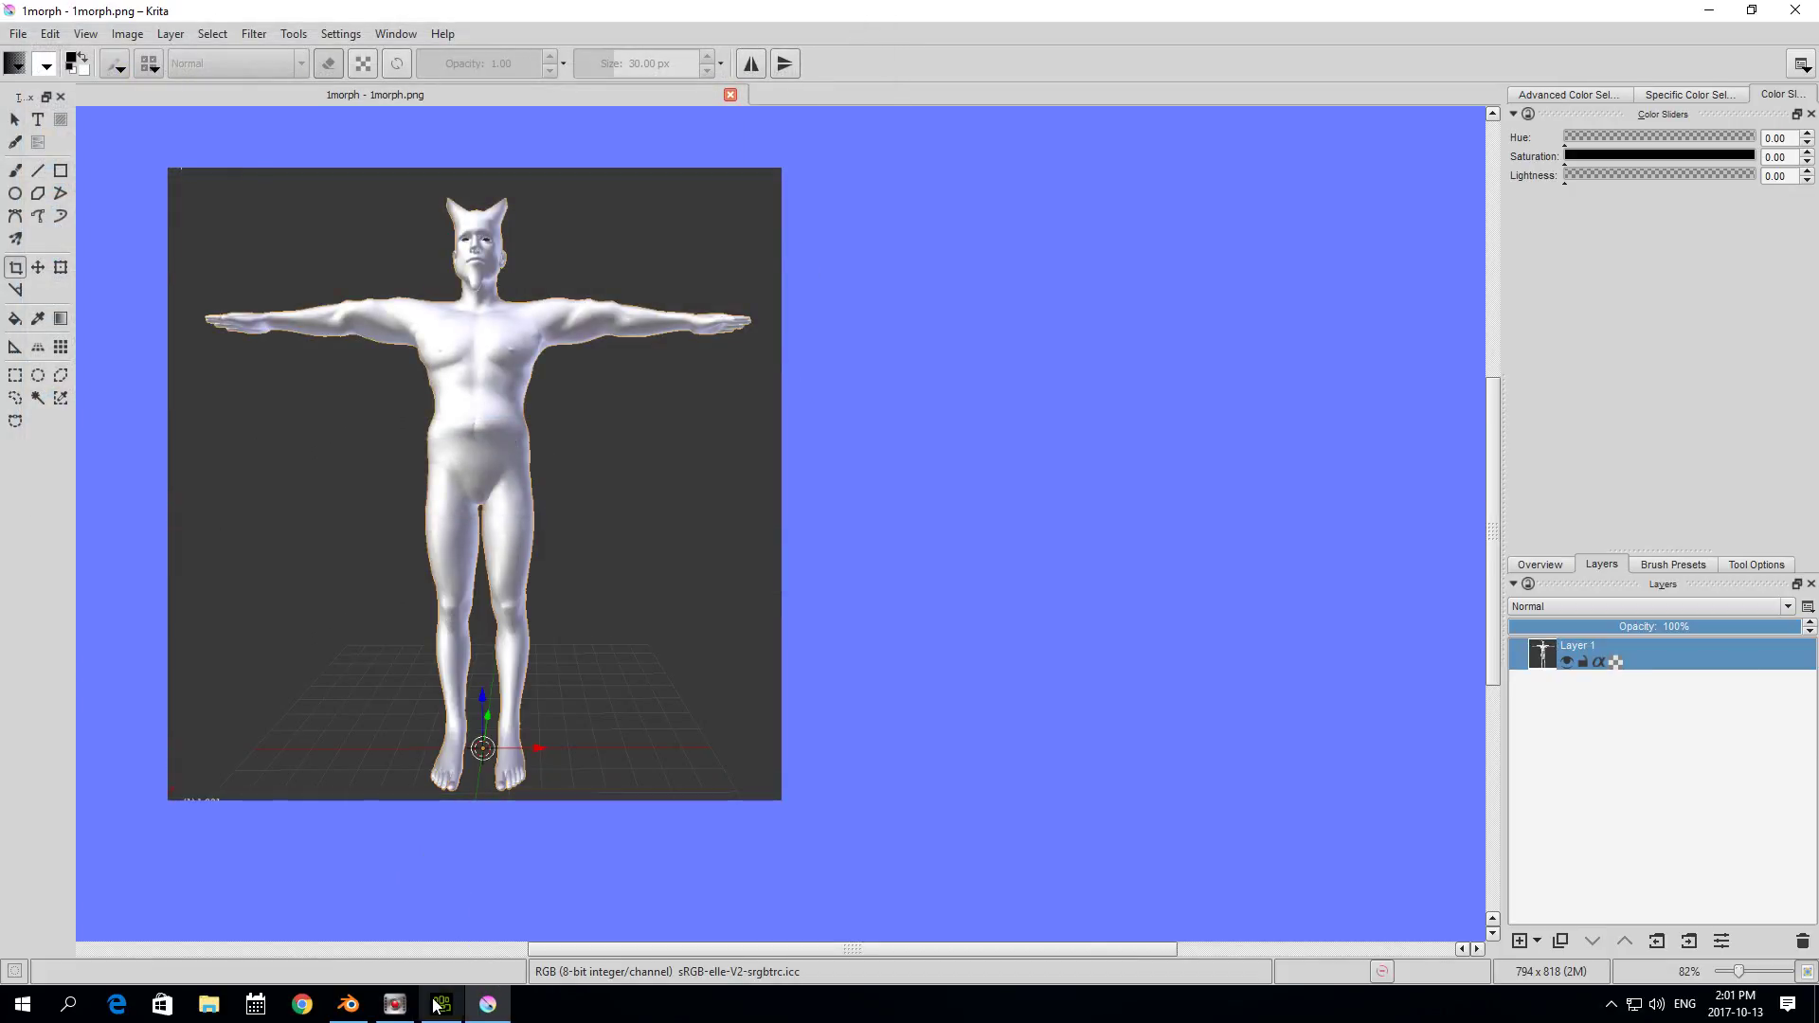
- Switch back to Blender and open the unsculpted body on the first layer in Edit Mode
left_click(351, 1006)
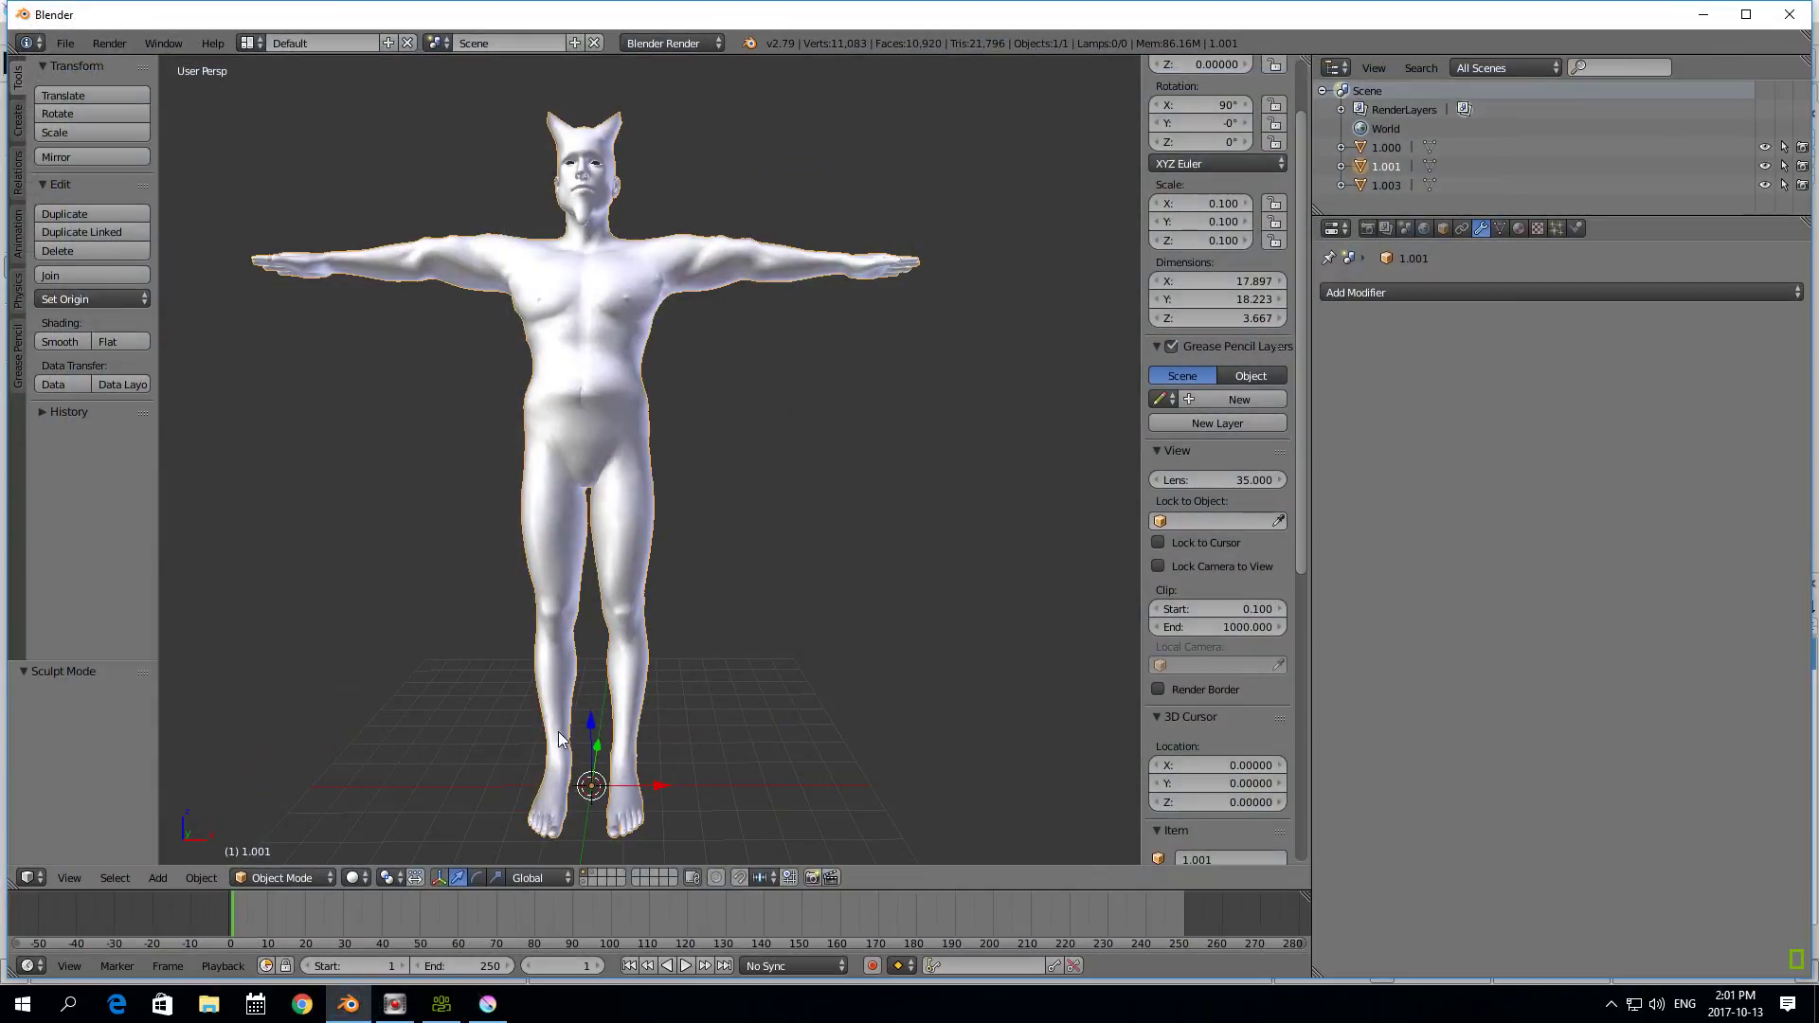
left_click(582, 878)
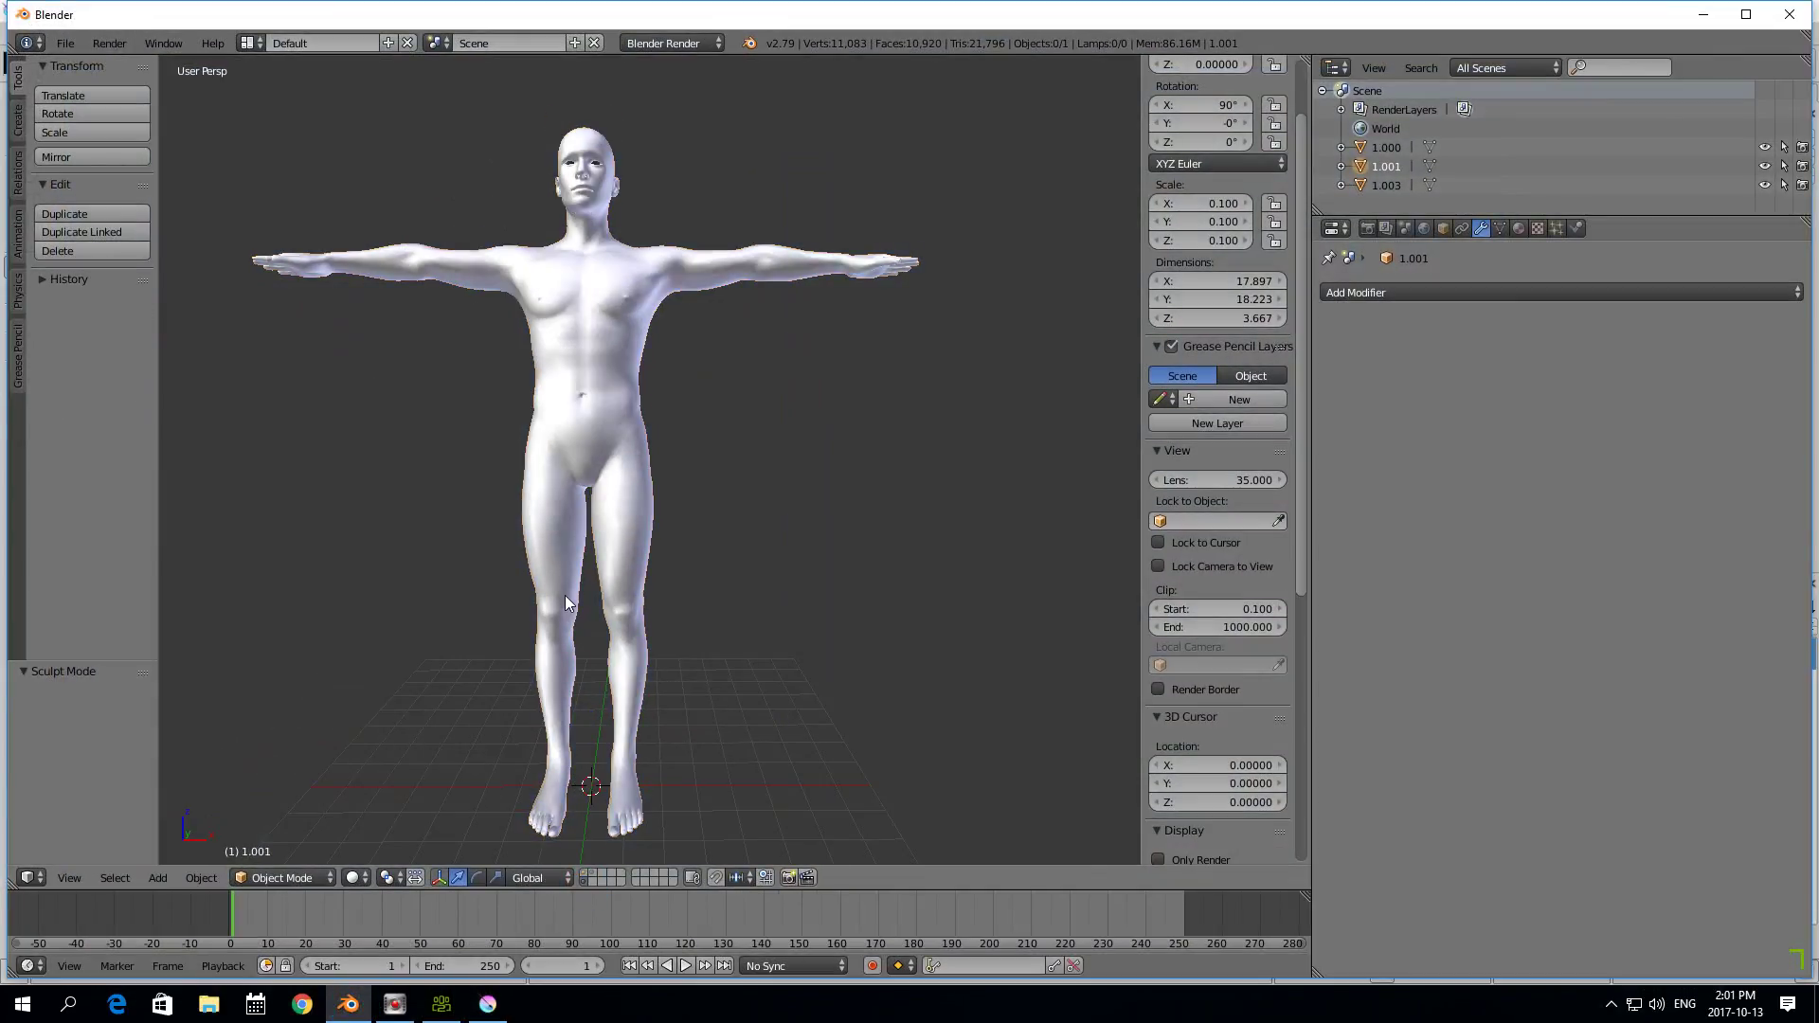
left_click(265, 878)
right_click(544, 535)
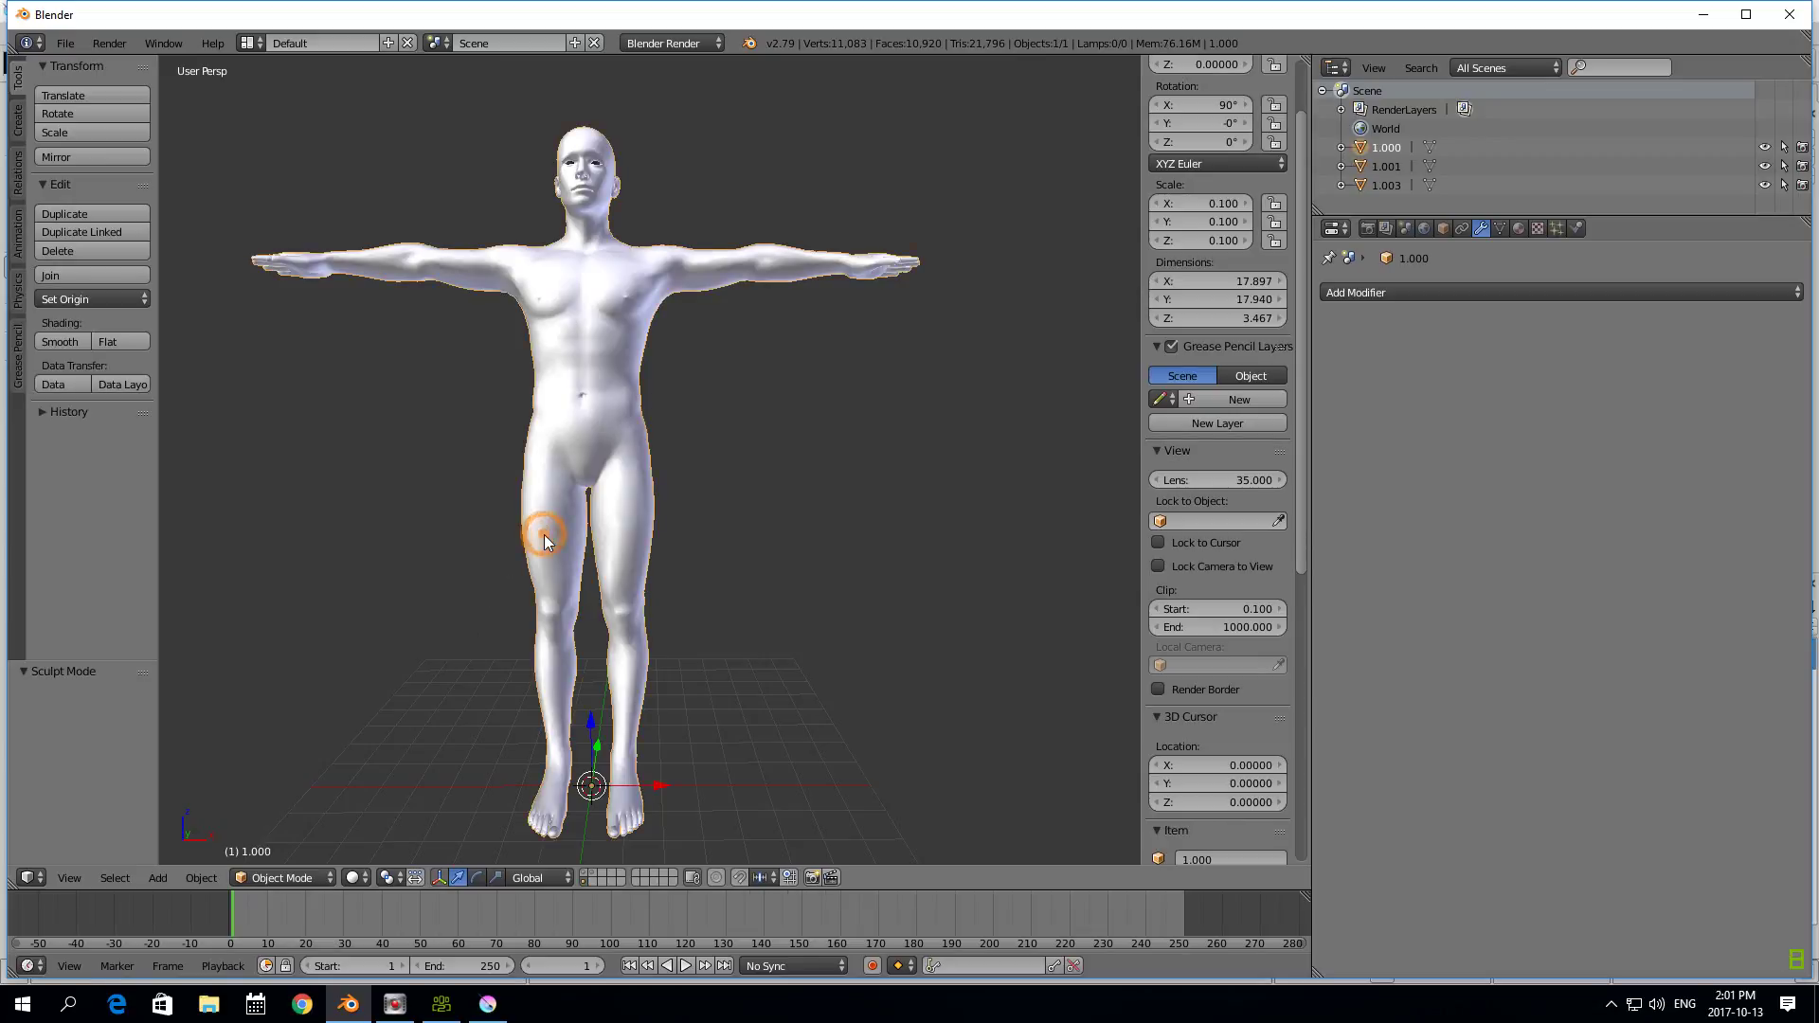
left_click(294, 873)
left_click(275, 836)
- Examine the body's mesh up close and from afar, picking single faces on the pelvis, neck base and upper arm
scroll(617, 499, "up", 3)
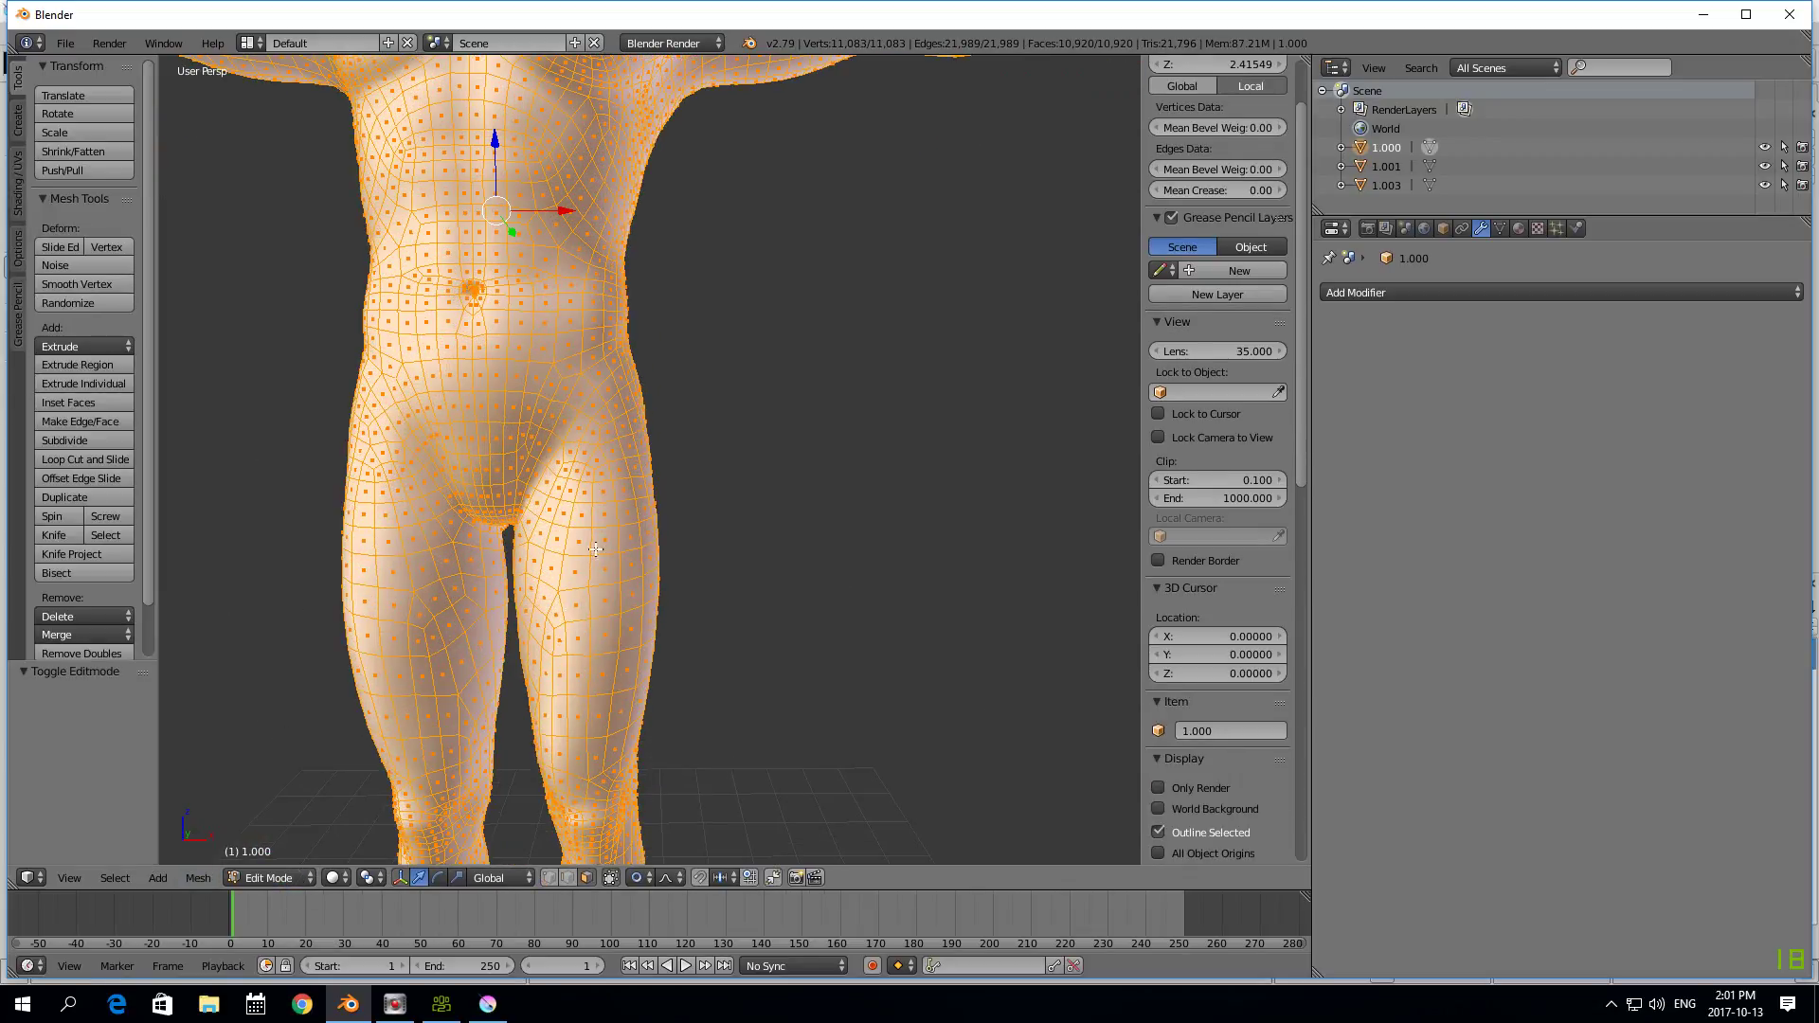
scroll(618, 500, "down", 3)
right_click(578, 458)
scroll(578, 457, "up", 2)
scroll(641, 395, "down", 4)
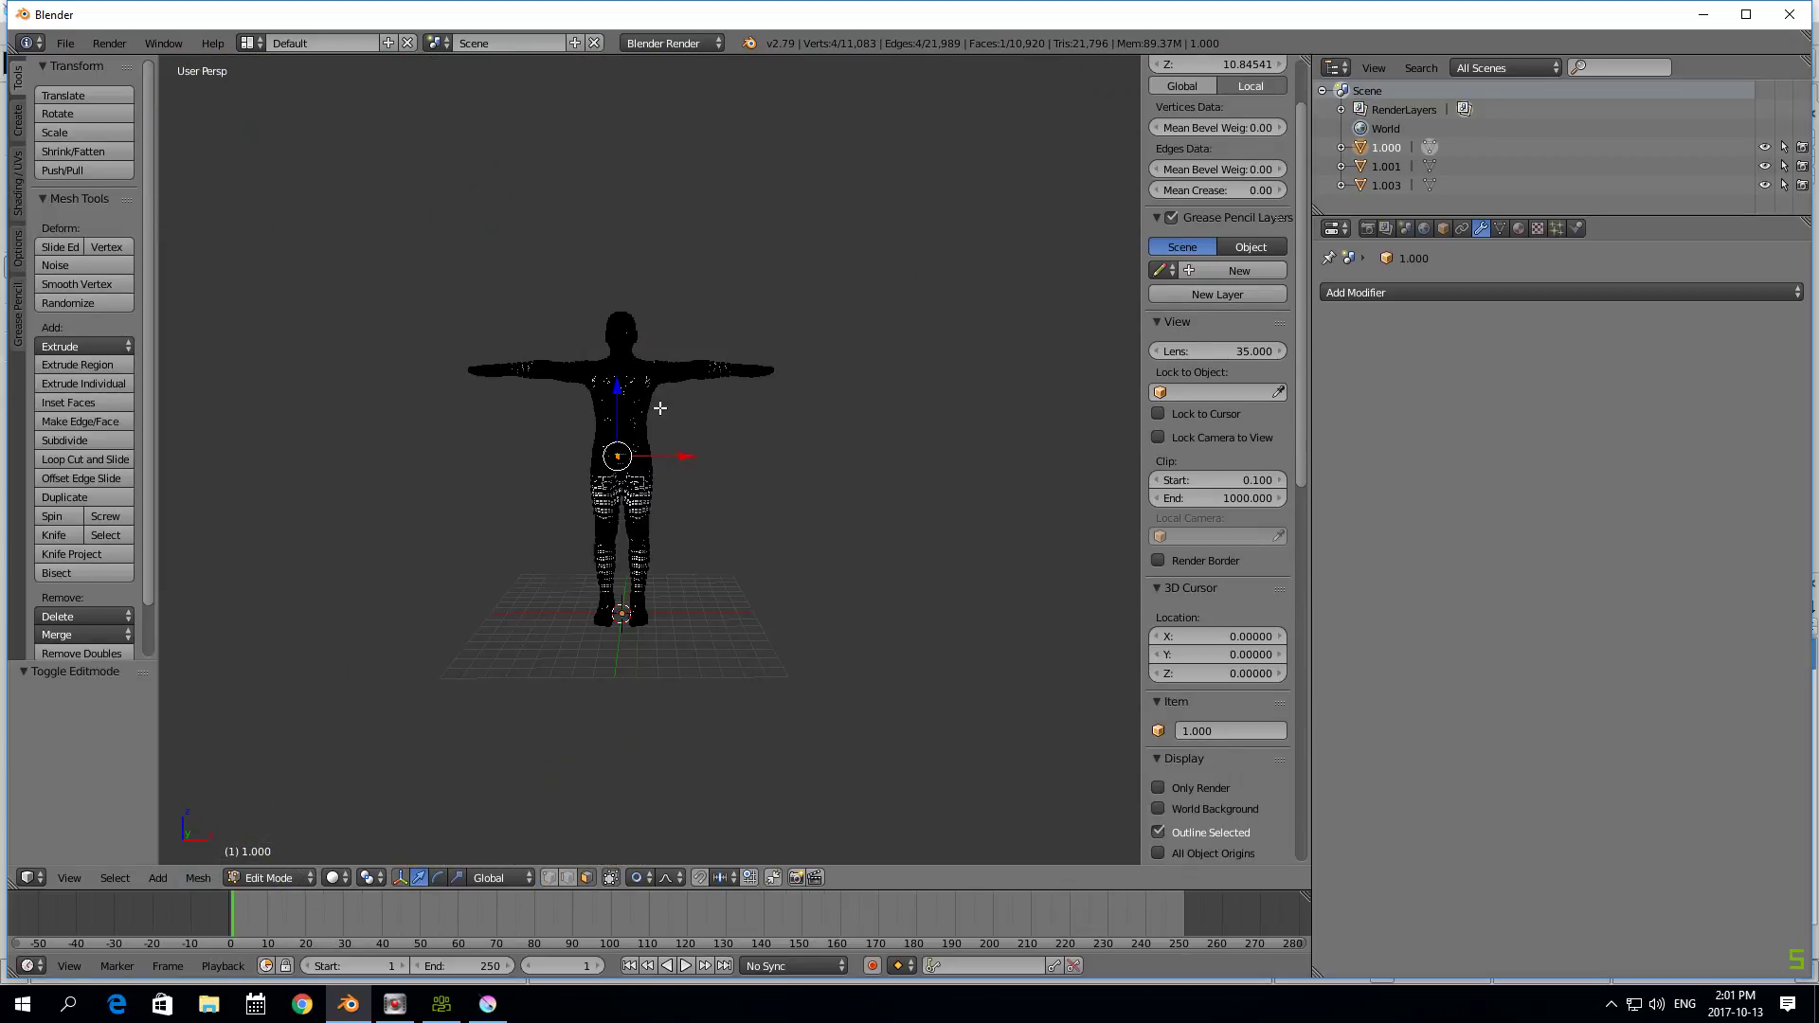
scroll(662, 400, "up", 6)
scroll(618, 591, "down", 6)
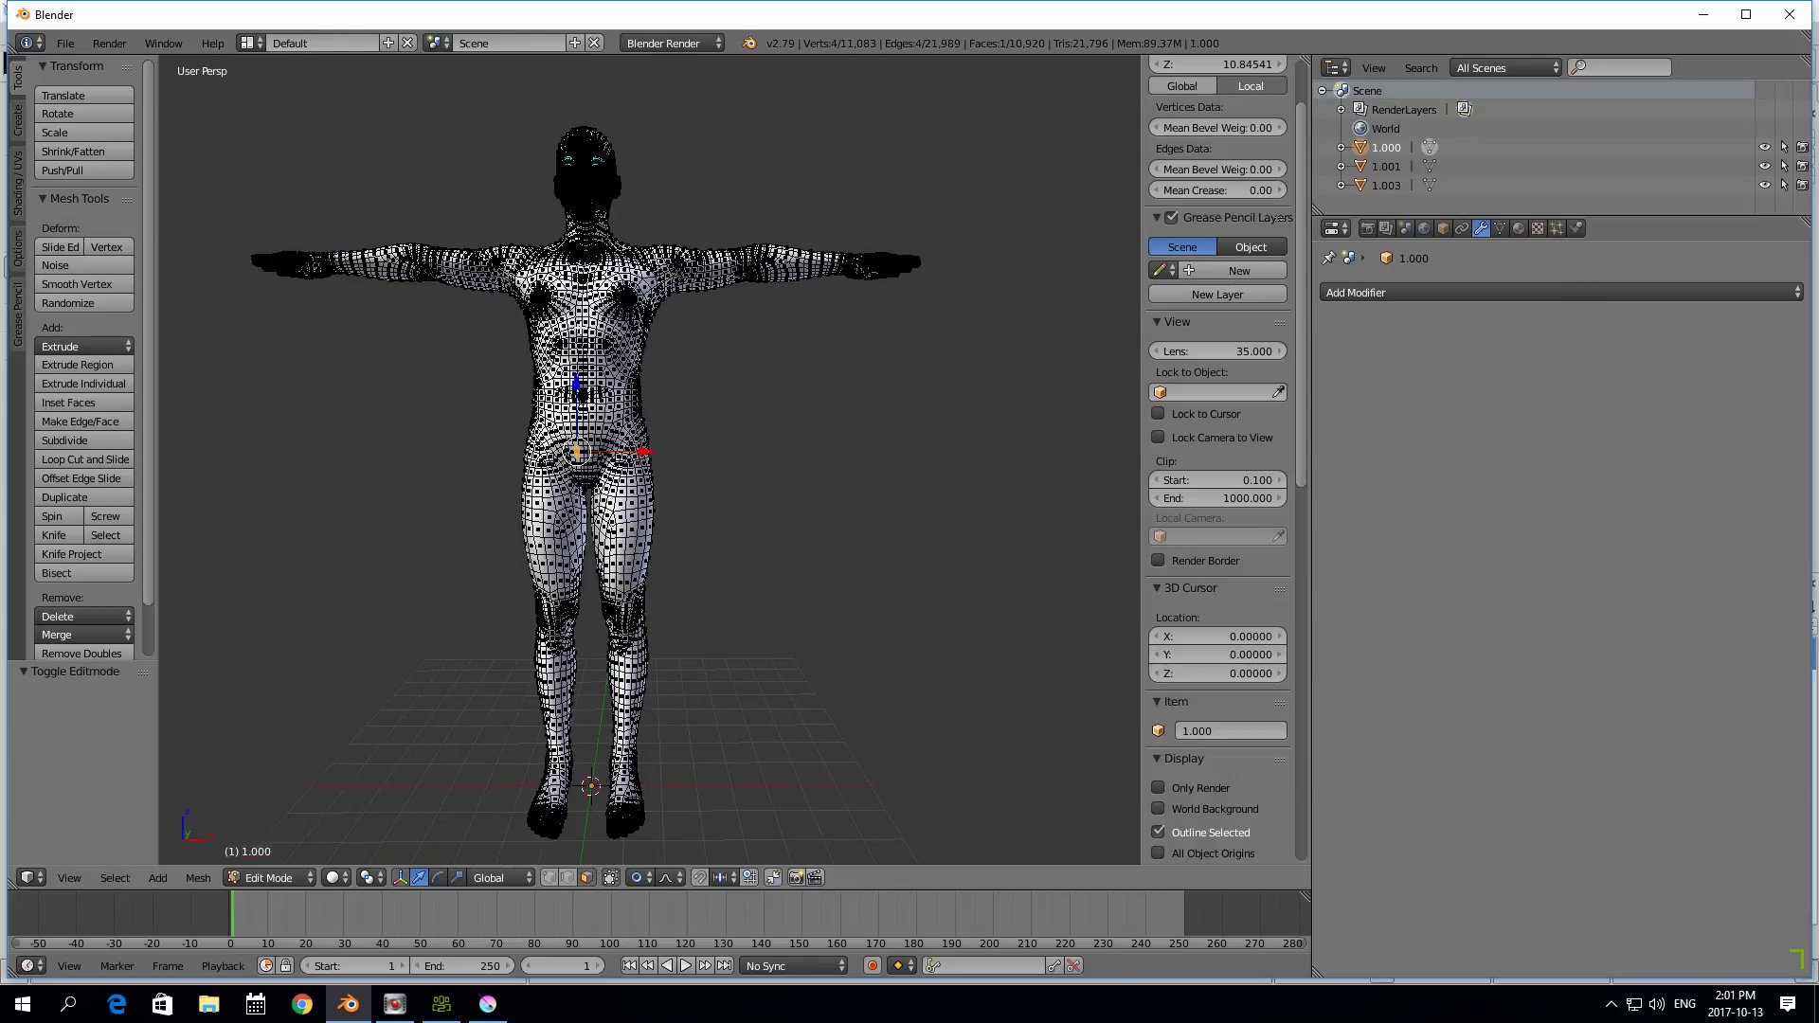
right_click(590, 241)
scroll(555, 272, "down", 2)
scroll(555, 272, "up", 1)
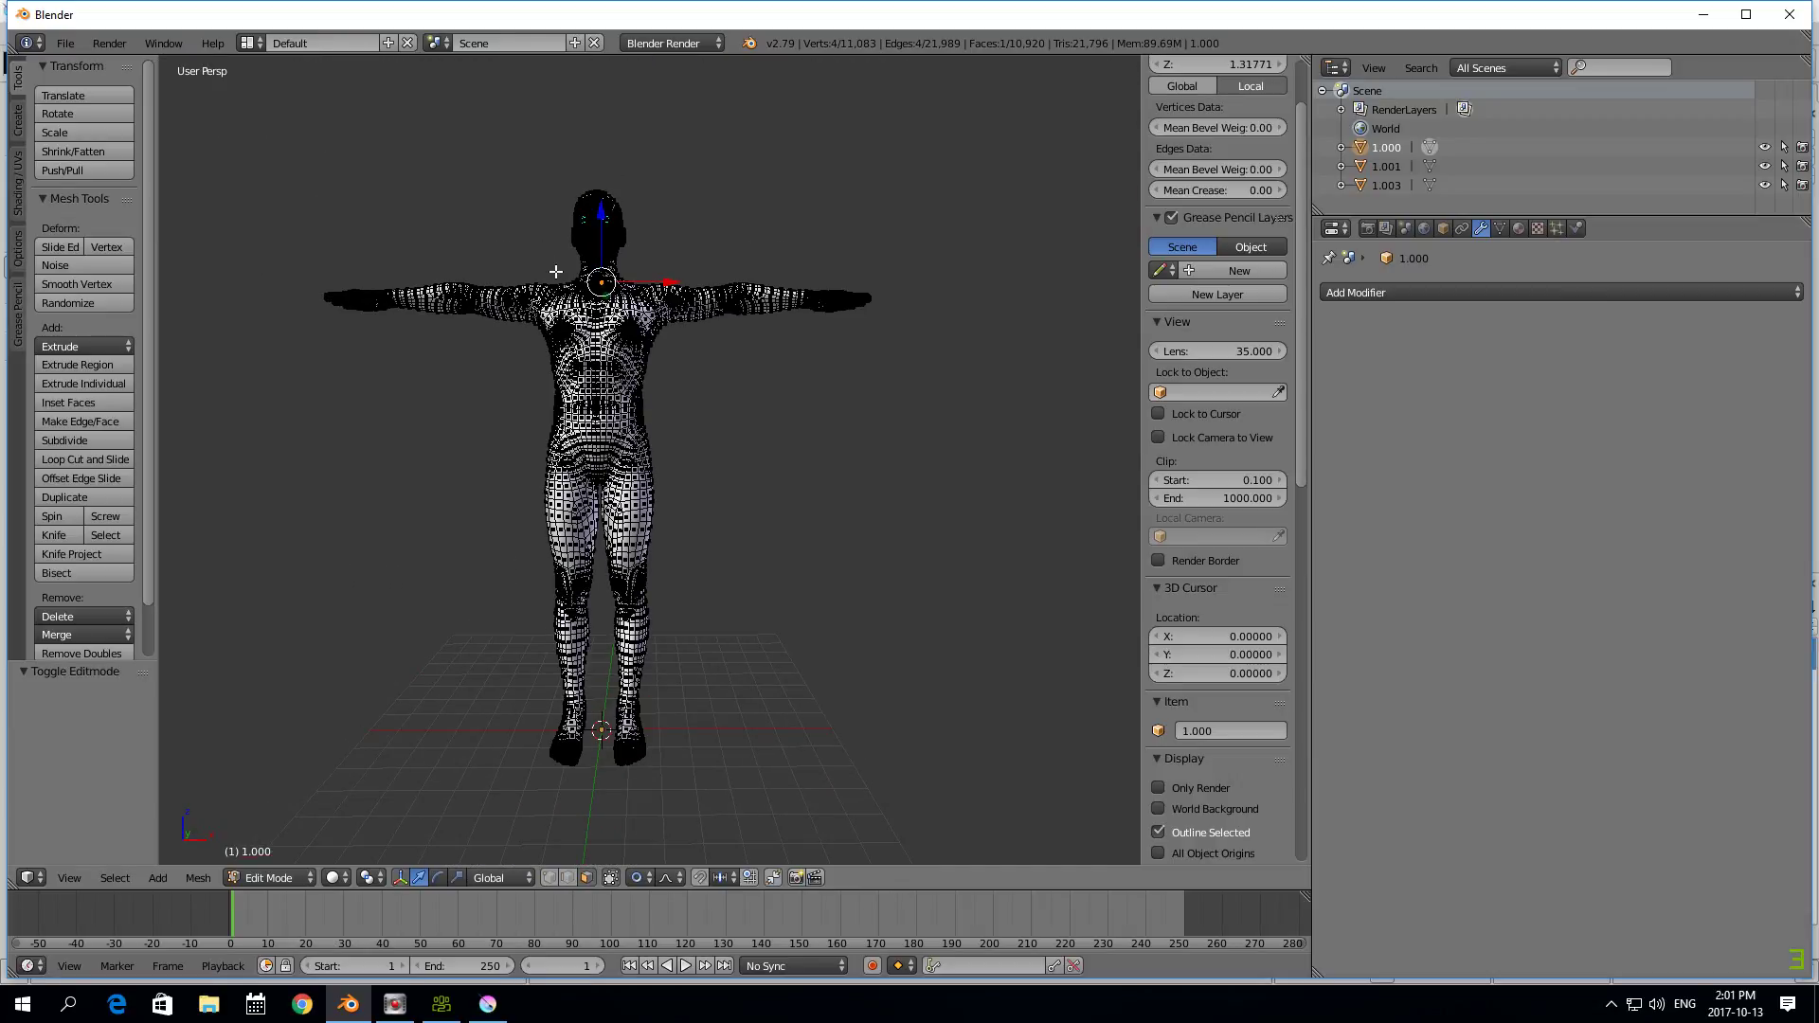
scroll(633, 334, "up", 3)
right_click(712, 187)
scroll(721, 195, "down", 1)
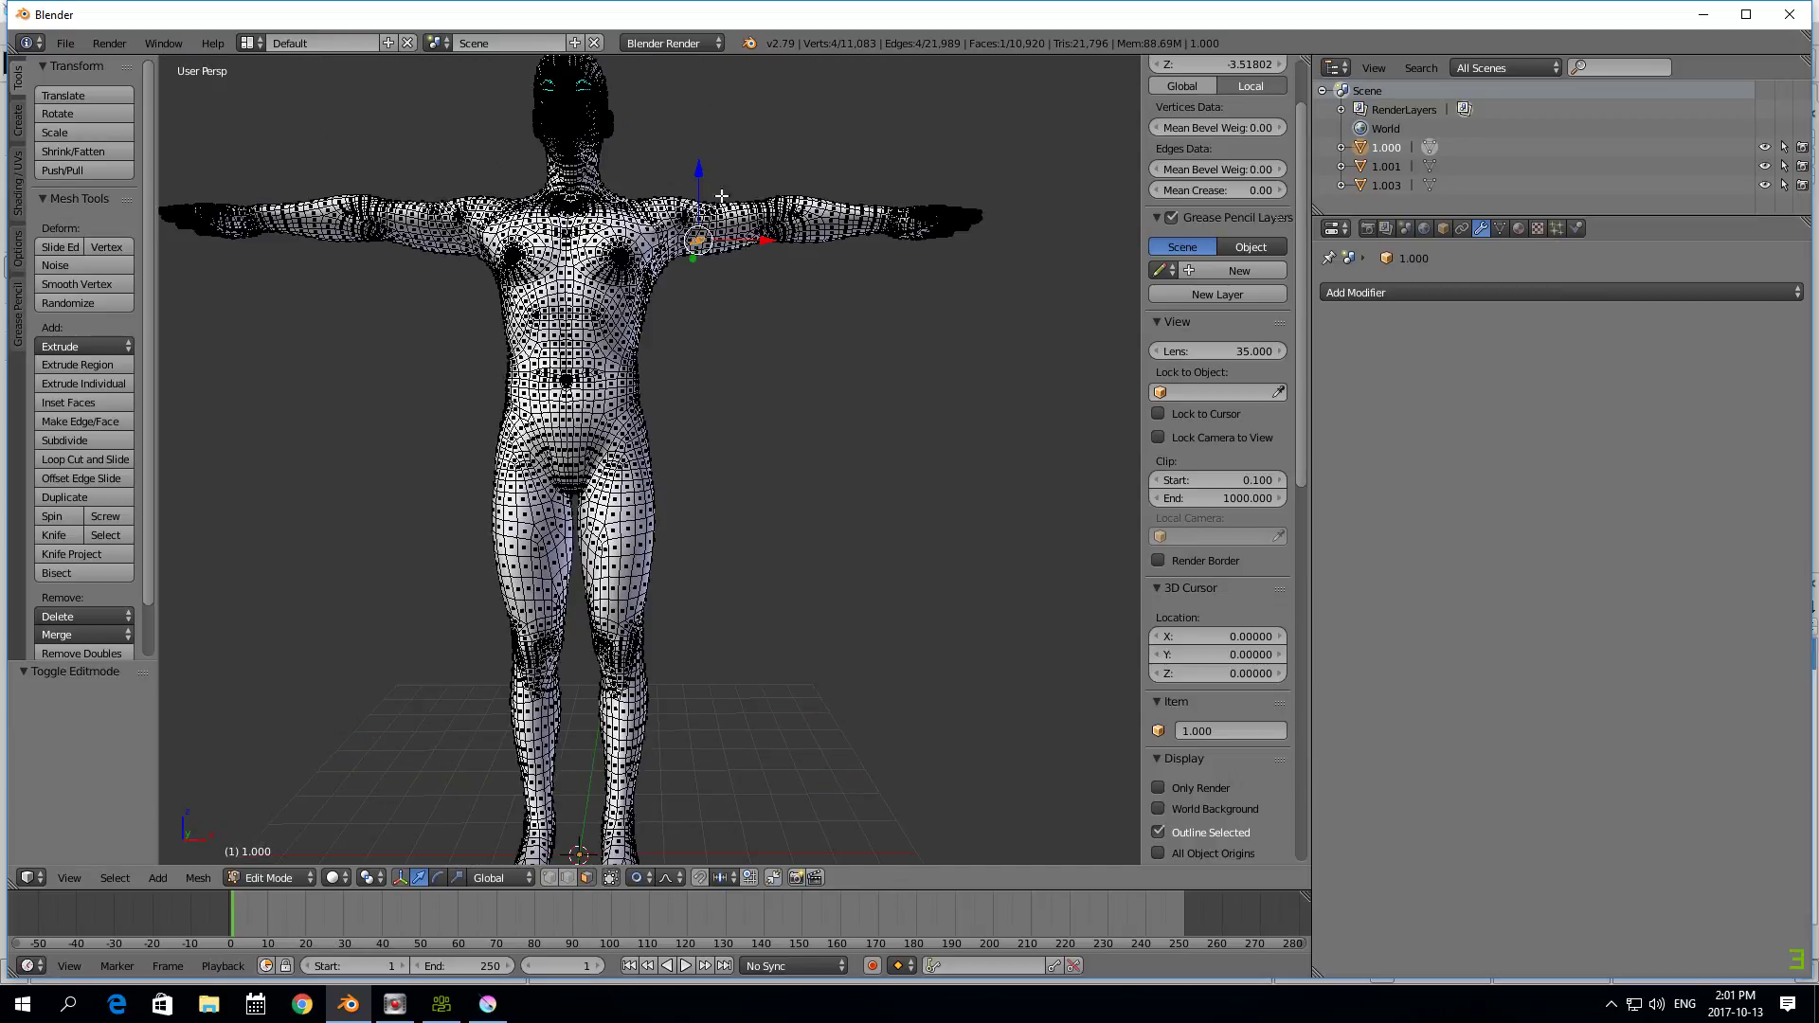
- Change to edge selection and select the edge loop around one upper arm
left_click(567, 877)
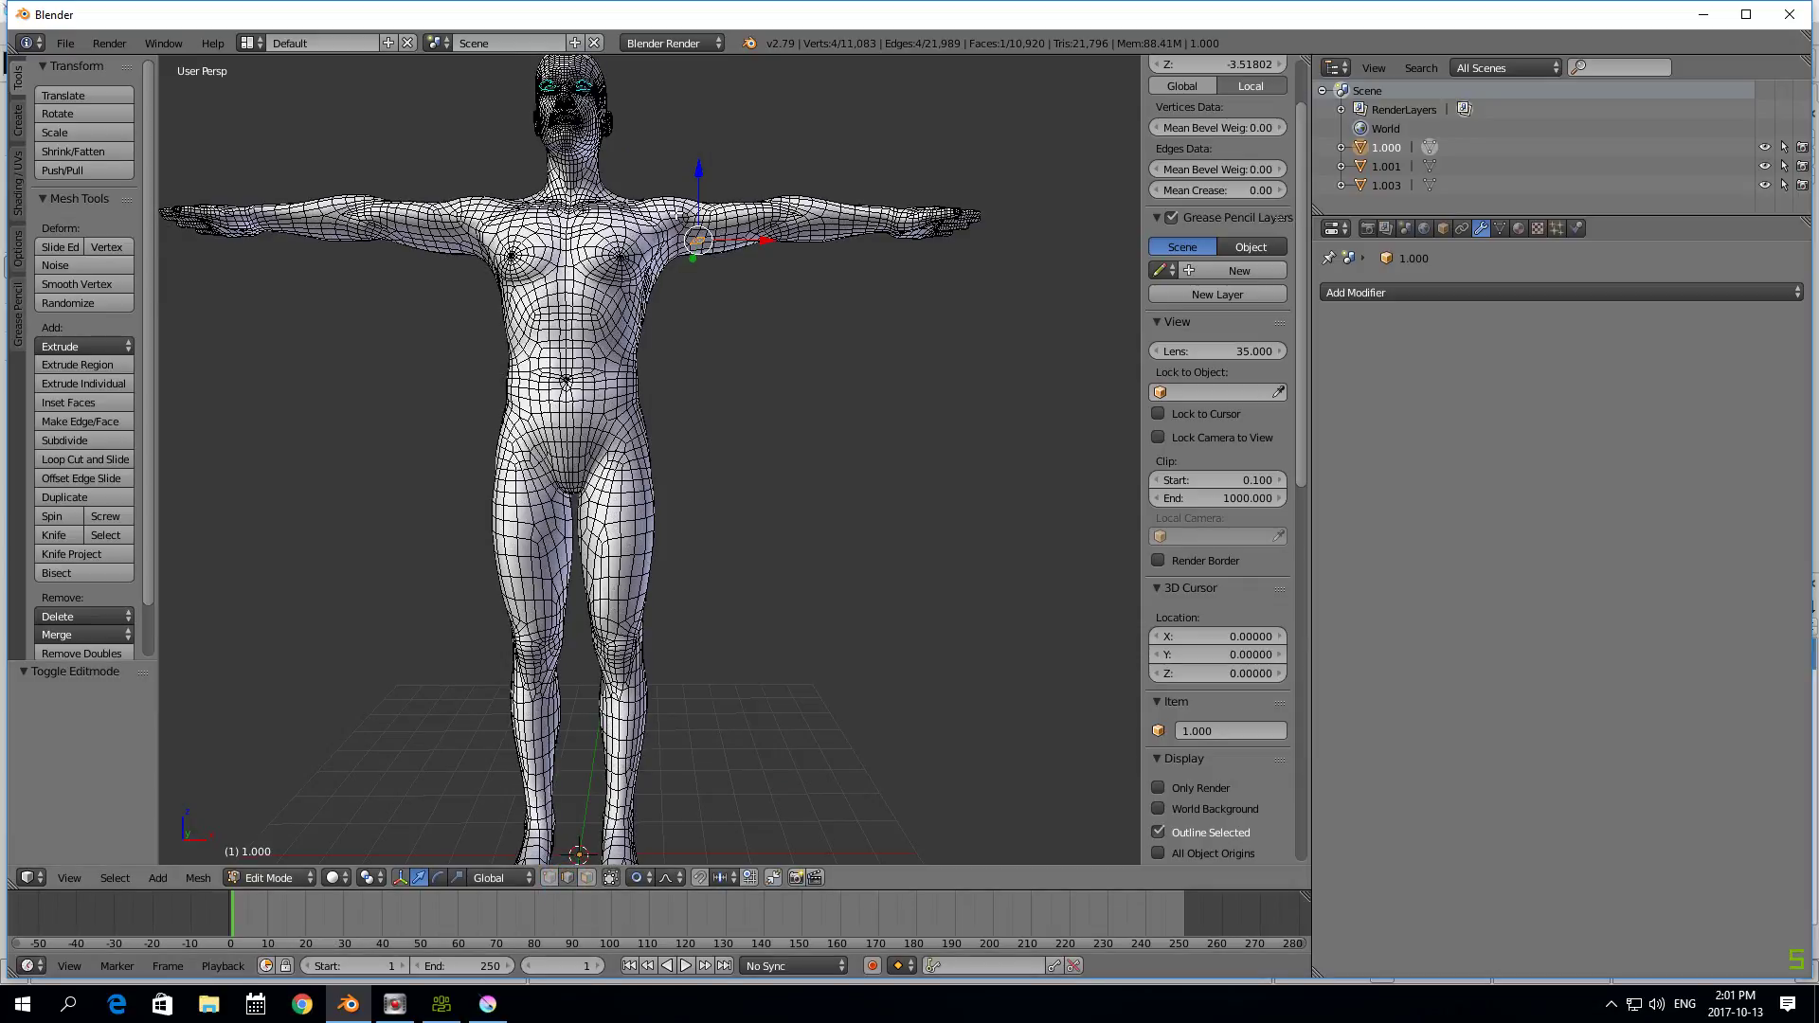
right_click(727, 209)
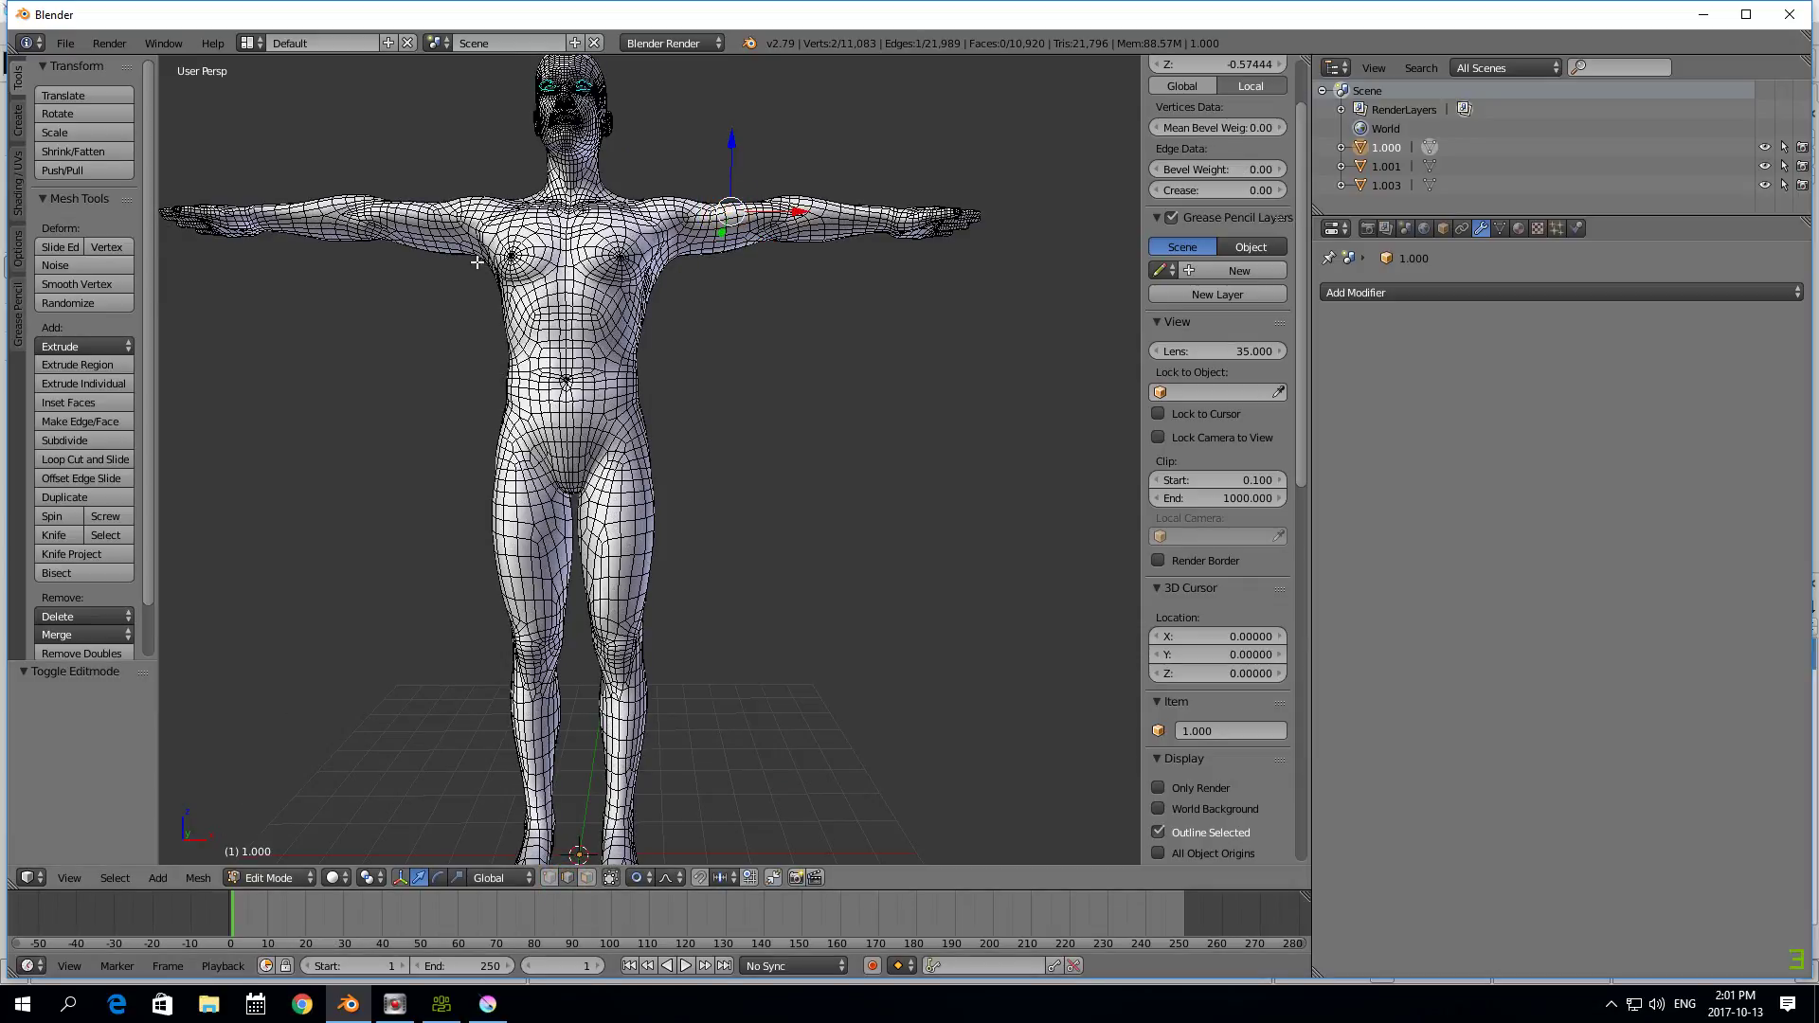
right_click(724, 224)
left_click(115, 877)
left_click(168, 532)
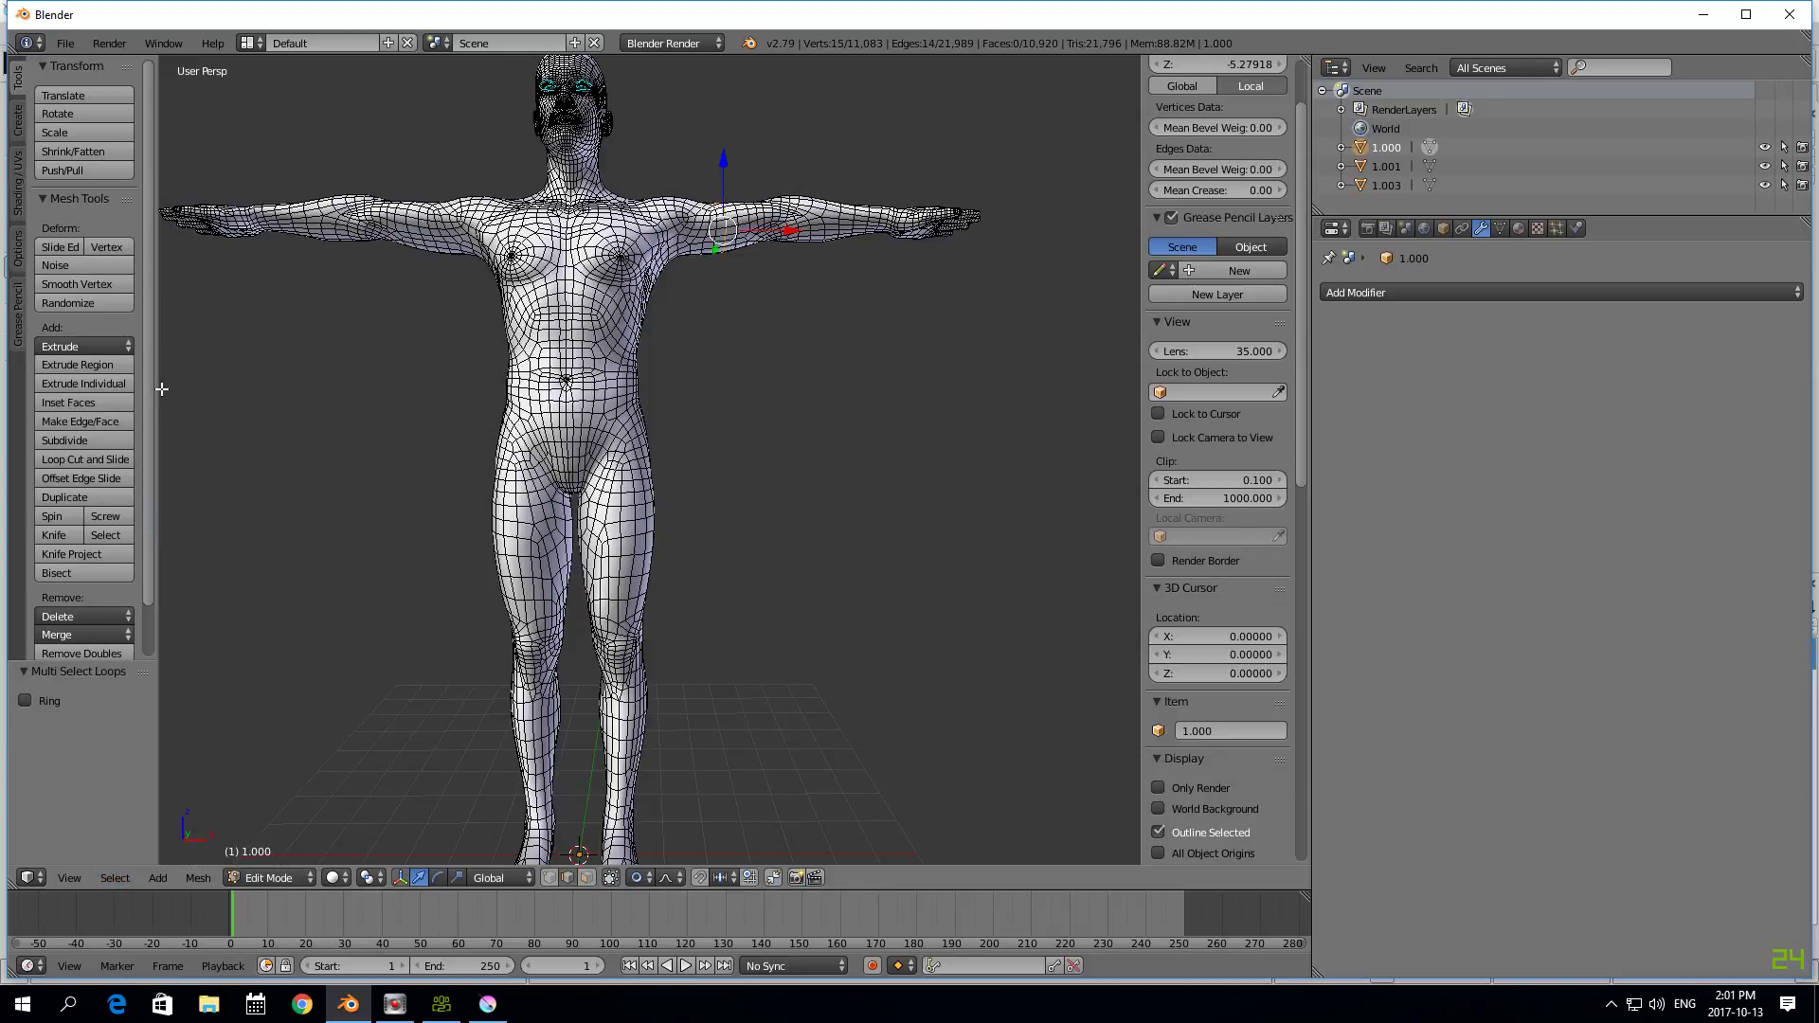
- Enable X Mirror with Topology Mirror and scale the upper-arm loop to about 1.541 with smooth proportional editing, size about 1.21
left_click(19, 244)
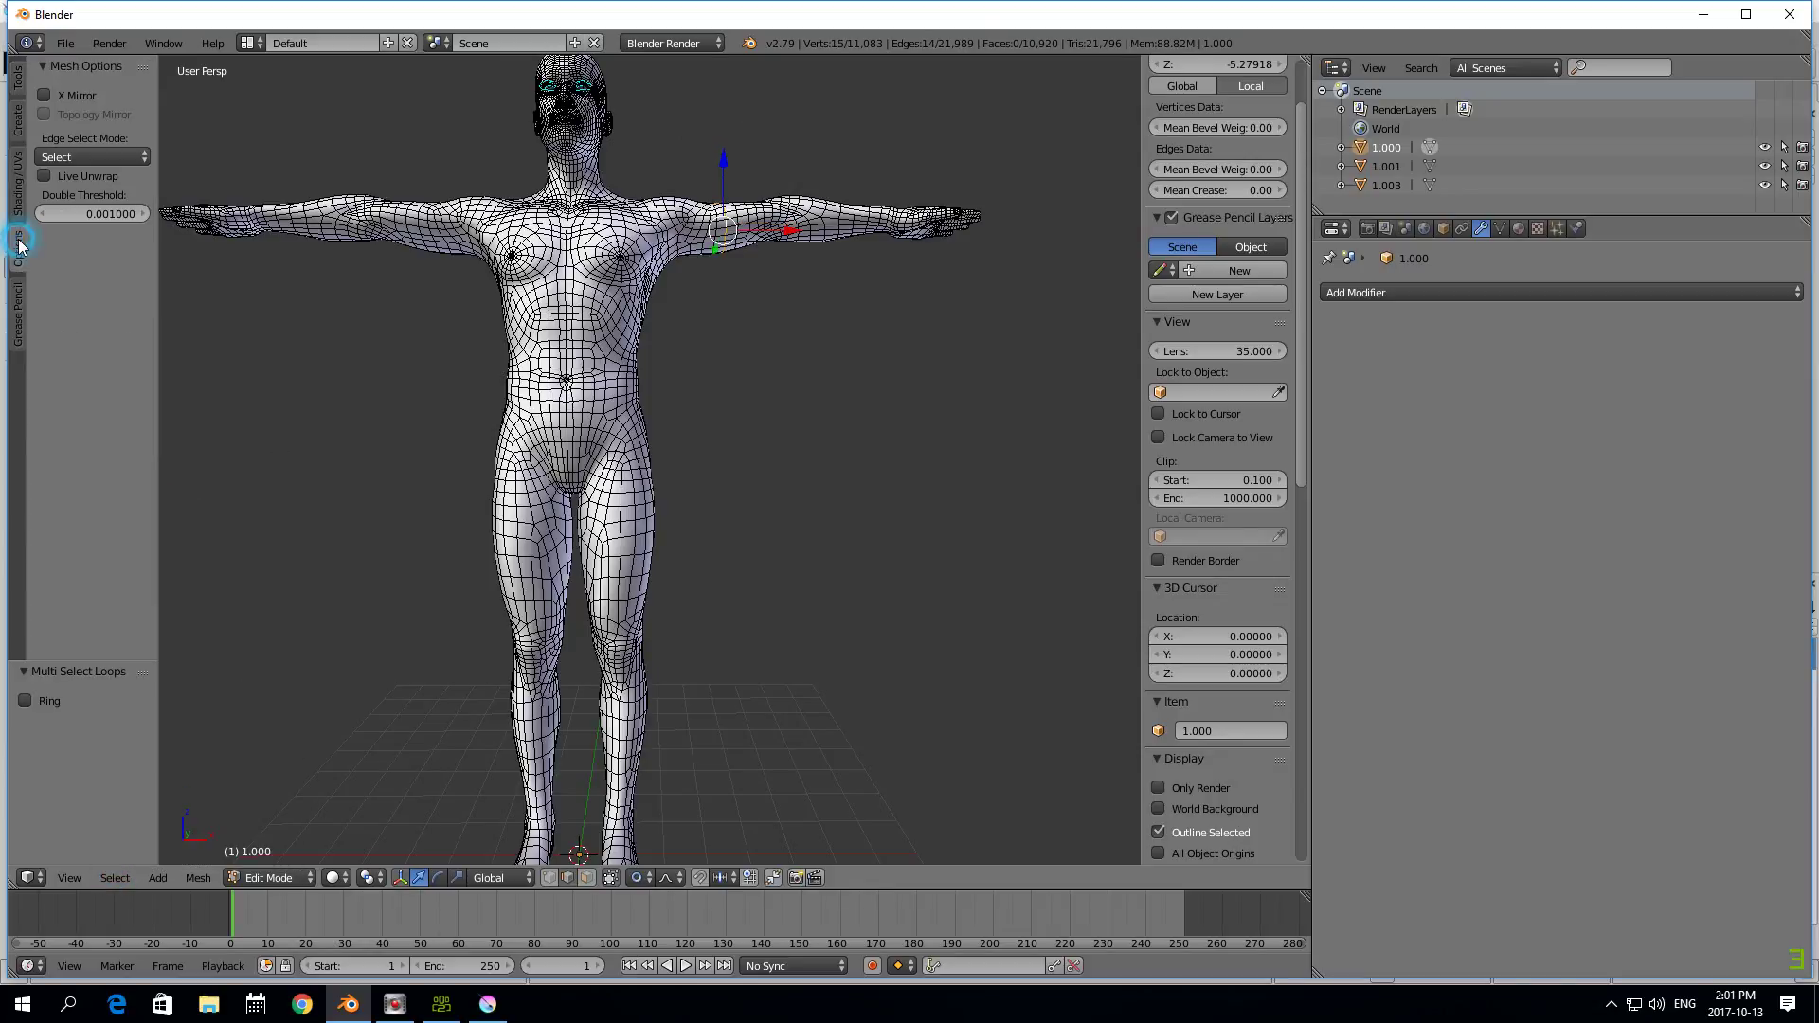
left_click(44, 115)
scroll(777, 415, "down", 1)
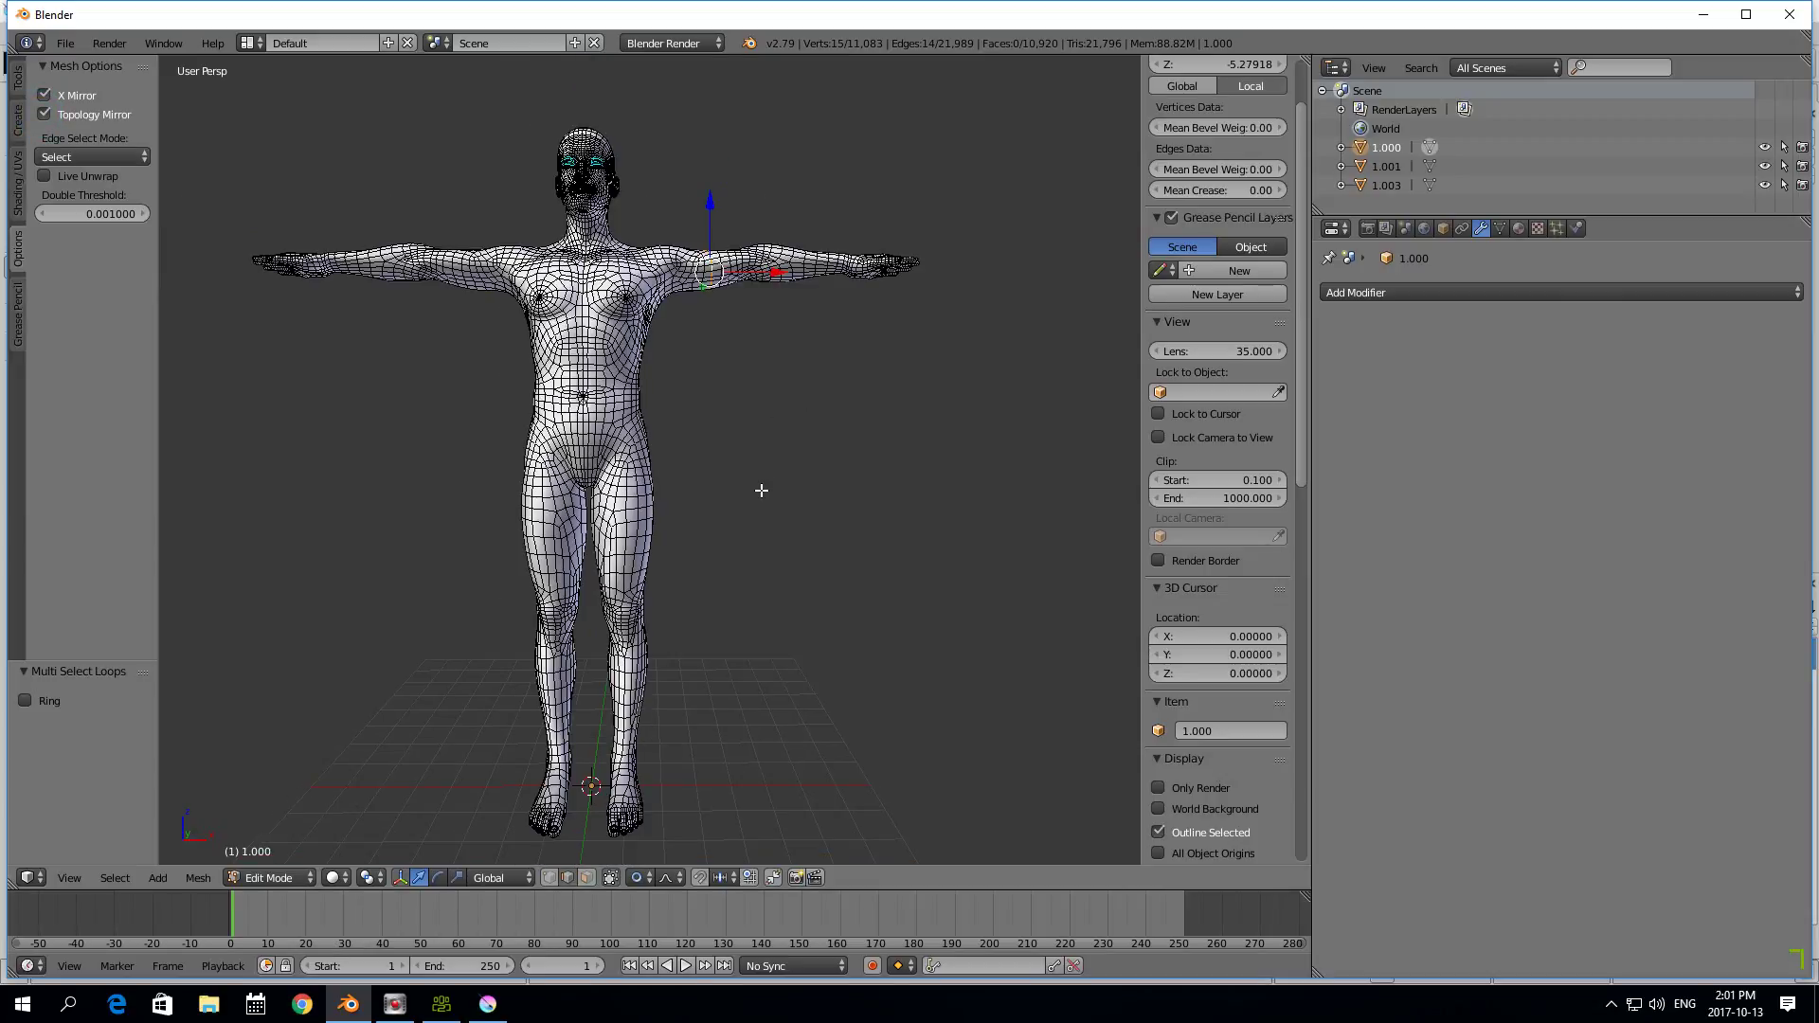
key("s")
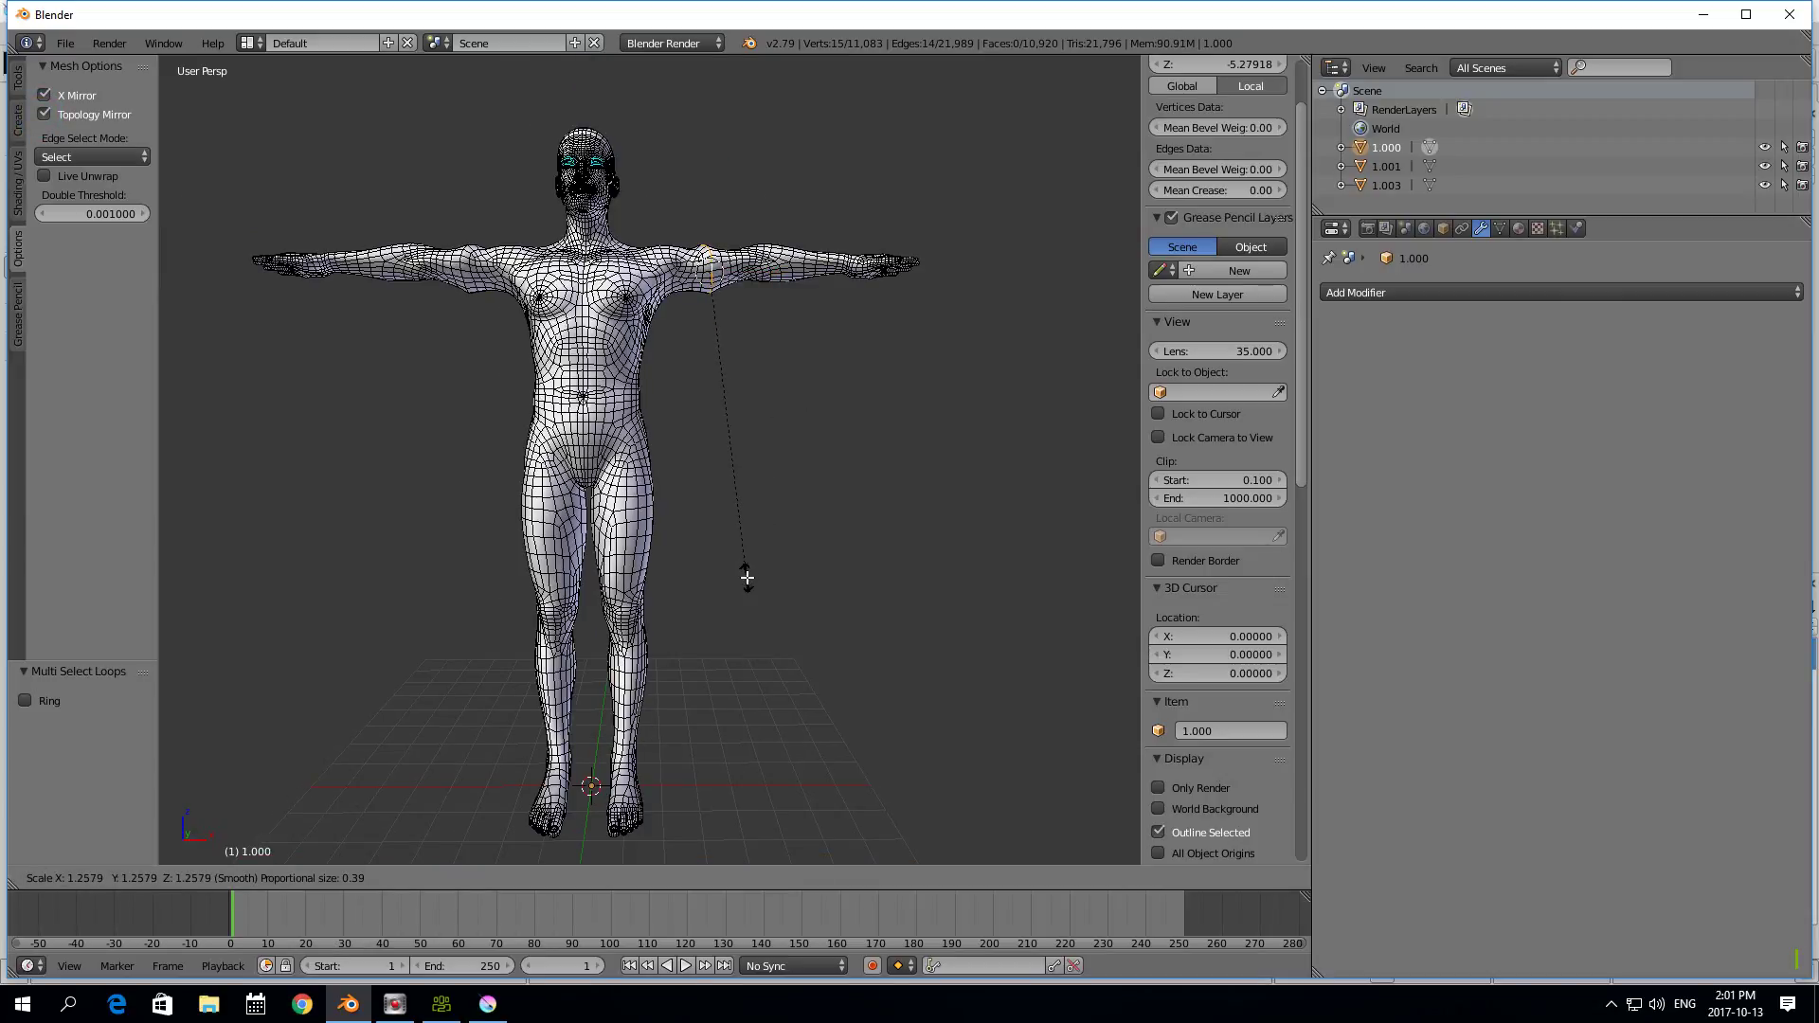
scroll(748, 578, "down", 11)
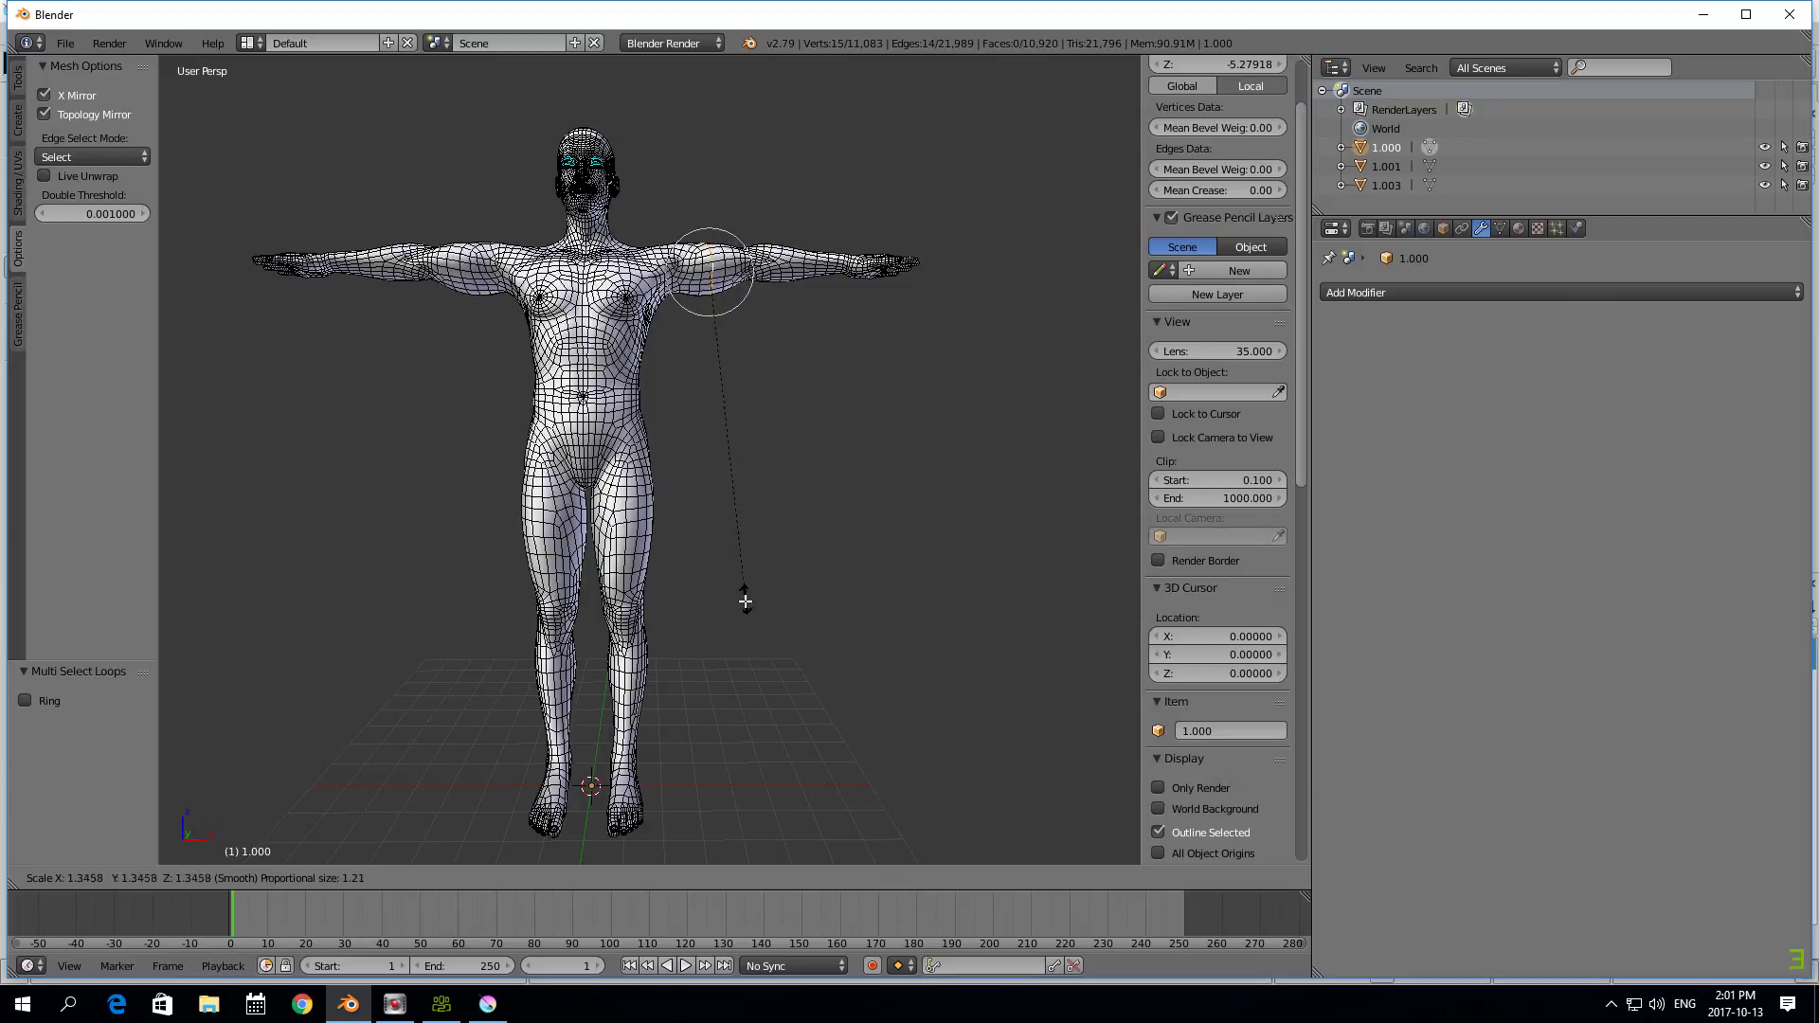
left_click(743, 645)
- Select the edge loop around the middle of one forearm and scale it to about 1.503 with smooth proportional editing, size 1.21
right_click(805, 272)
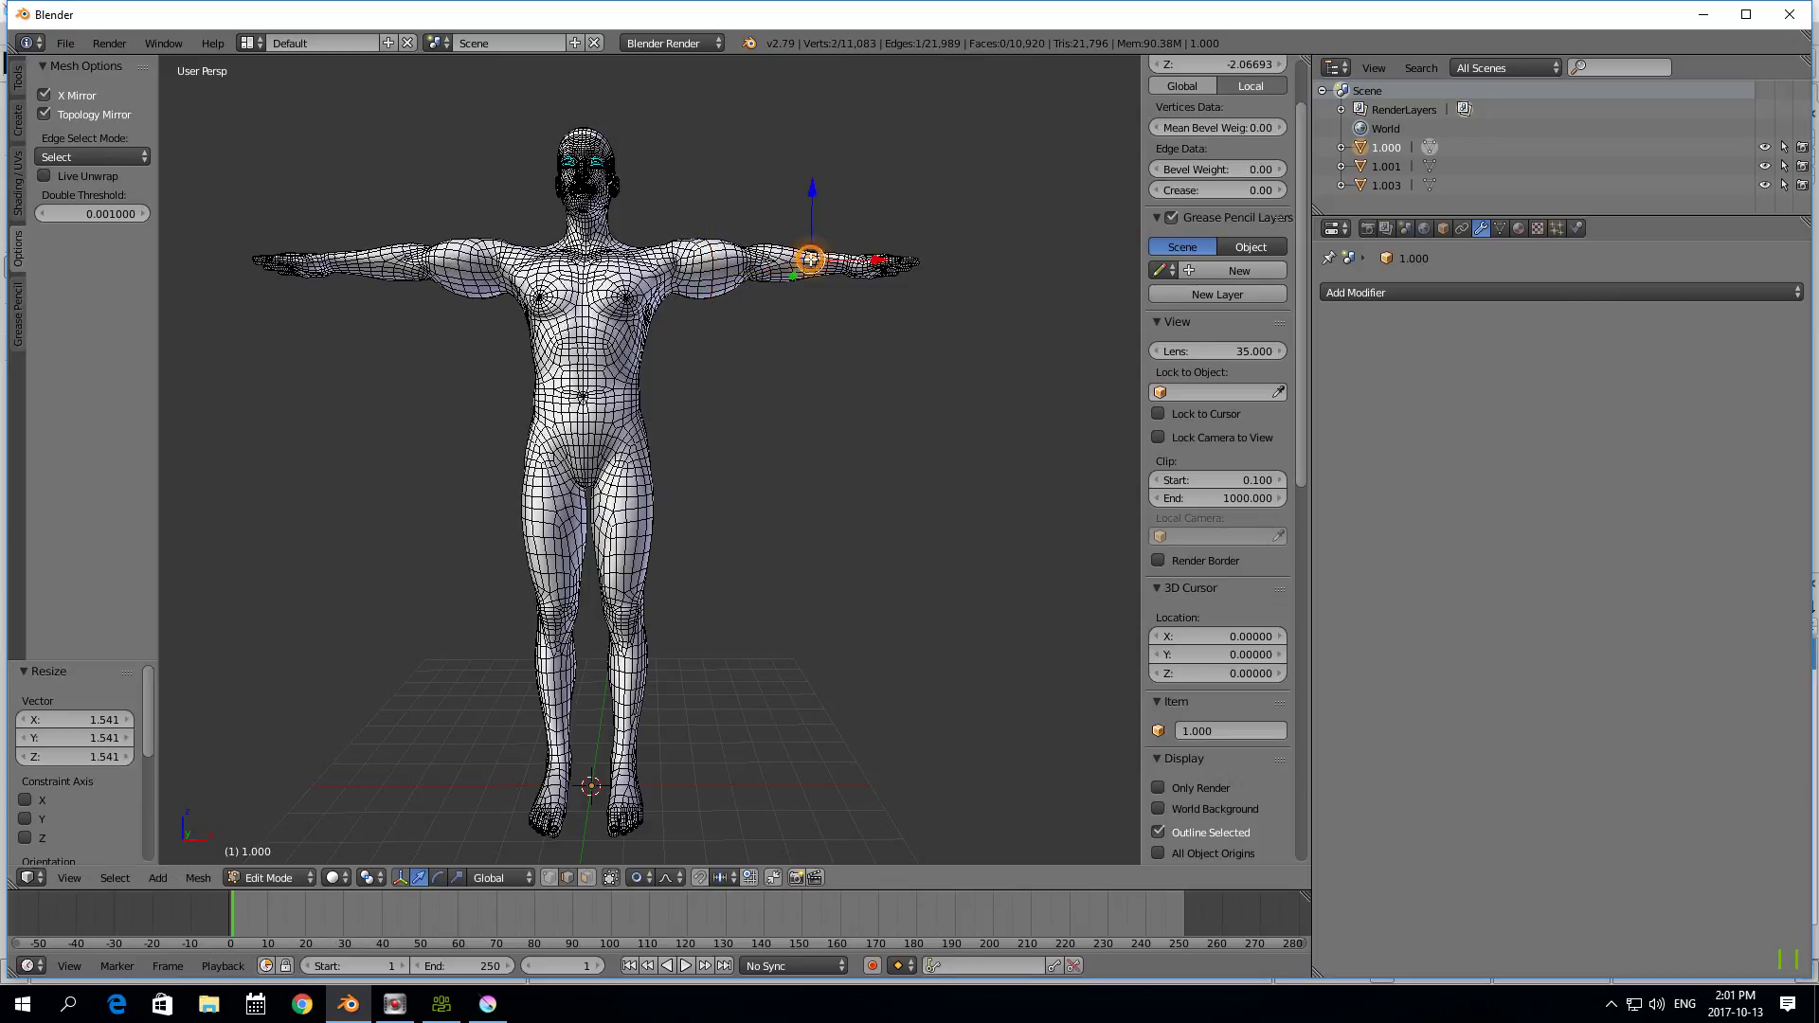
right_click(811, 281)
right_click(805, 272)
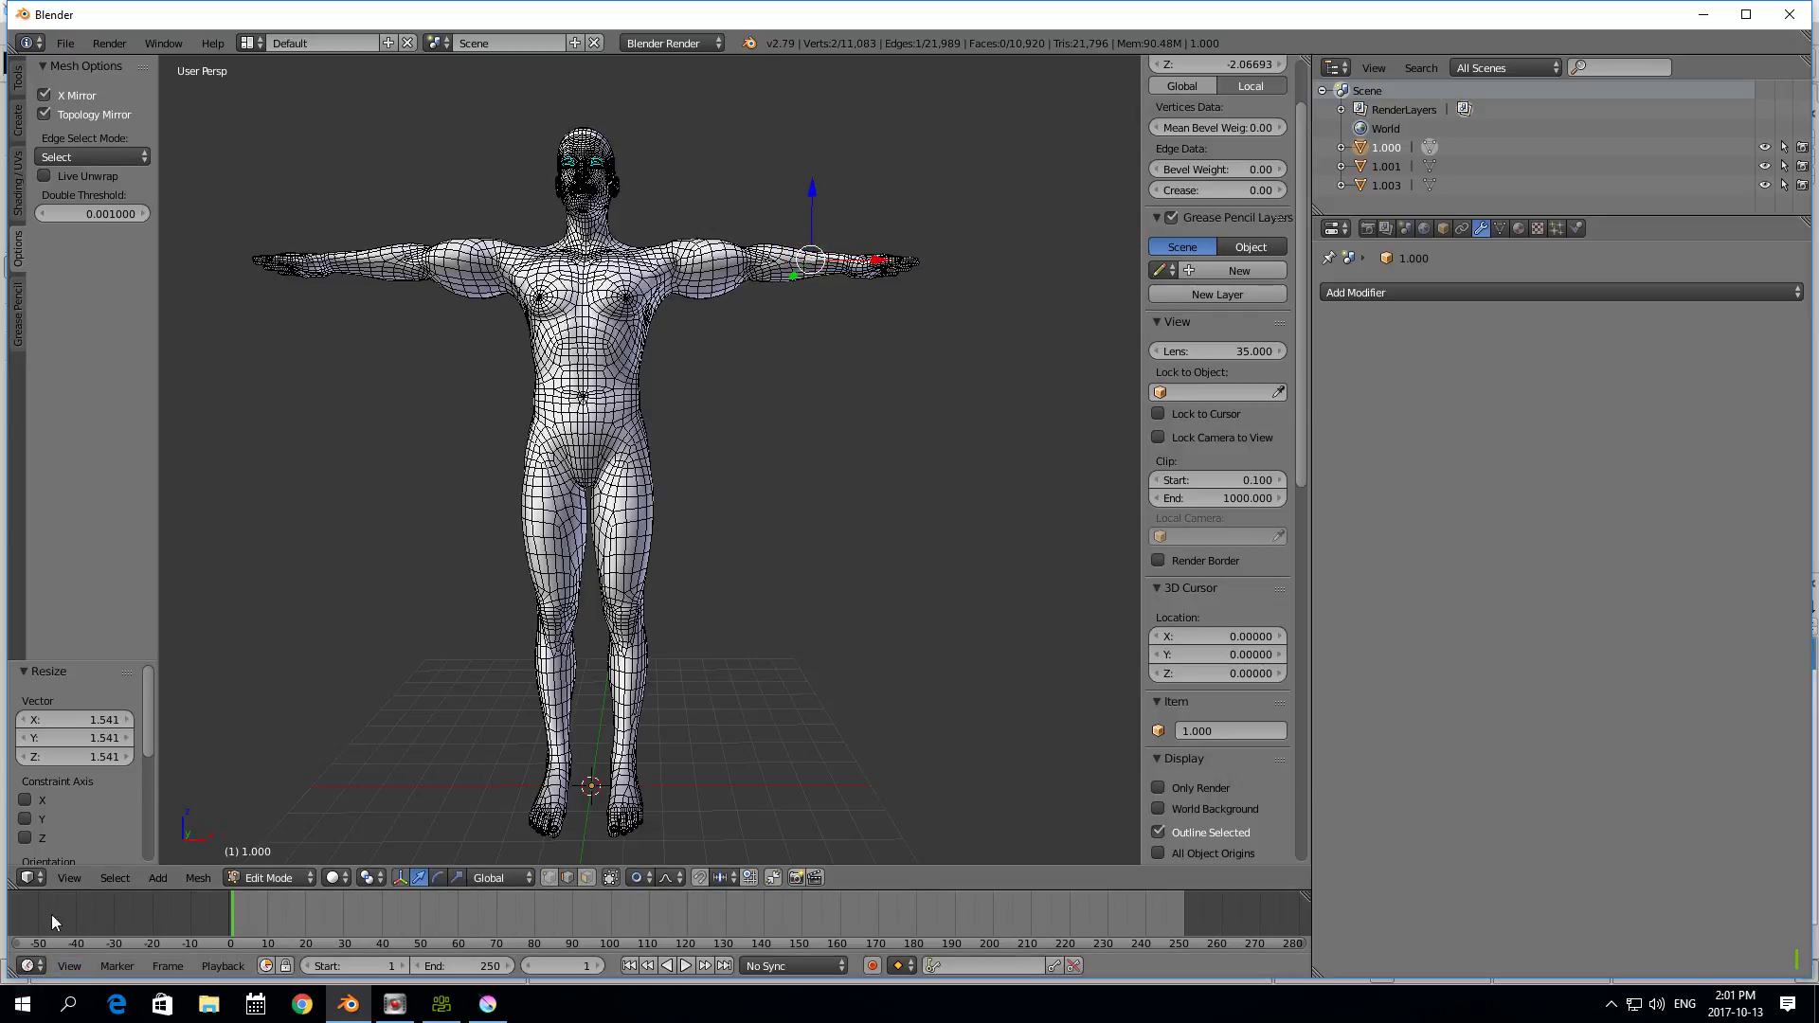
left_click(69, 877)
left_click(123, 446)
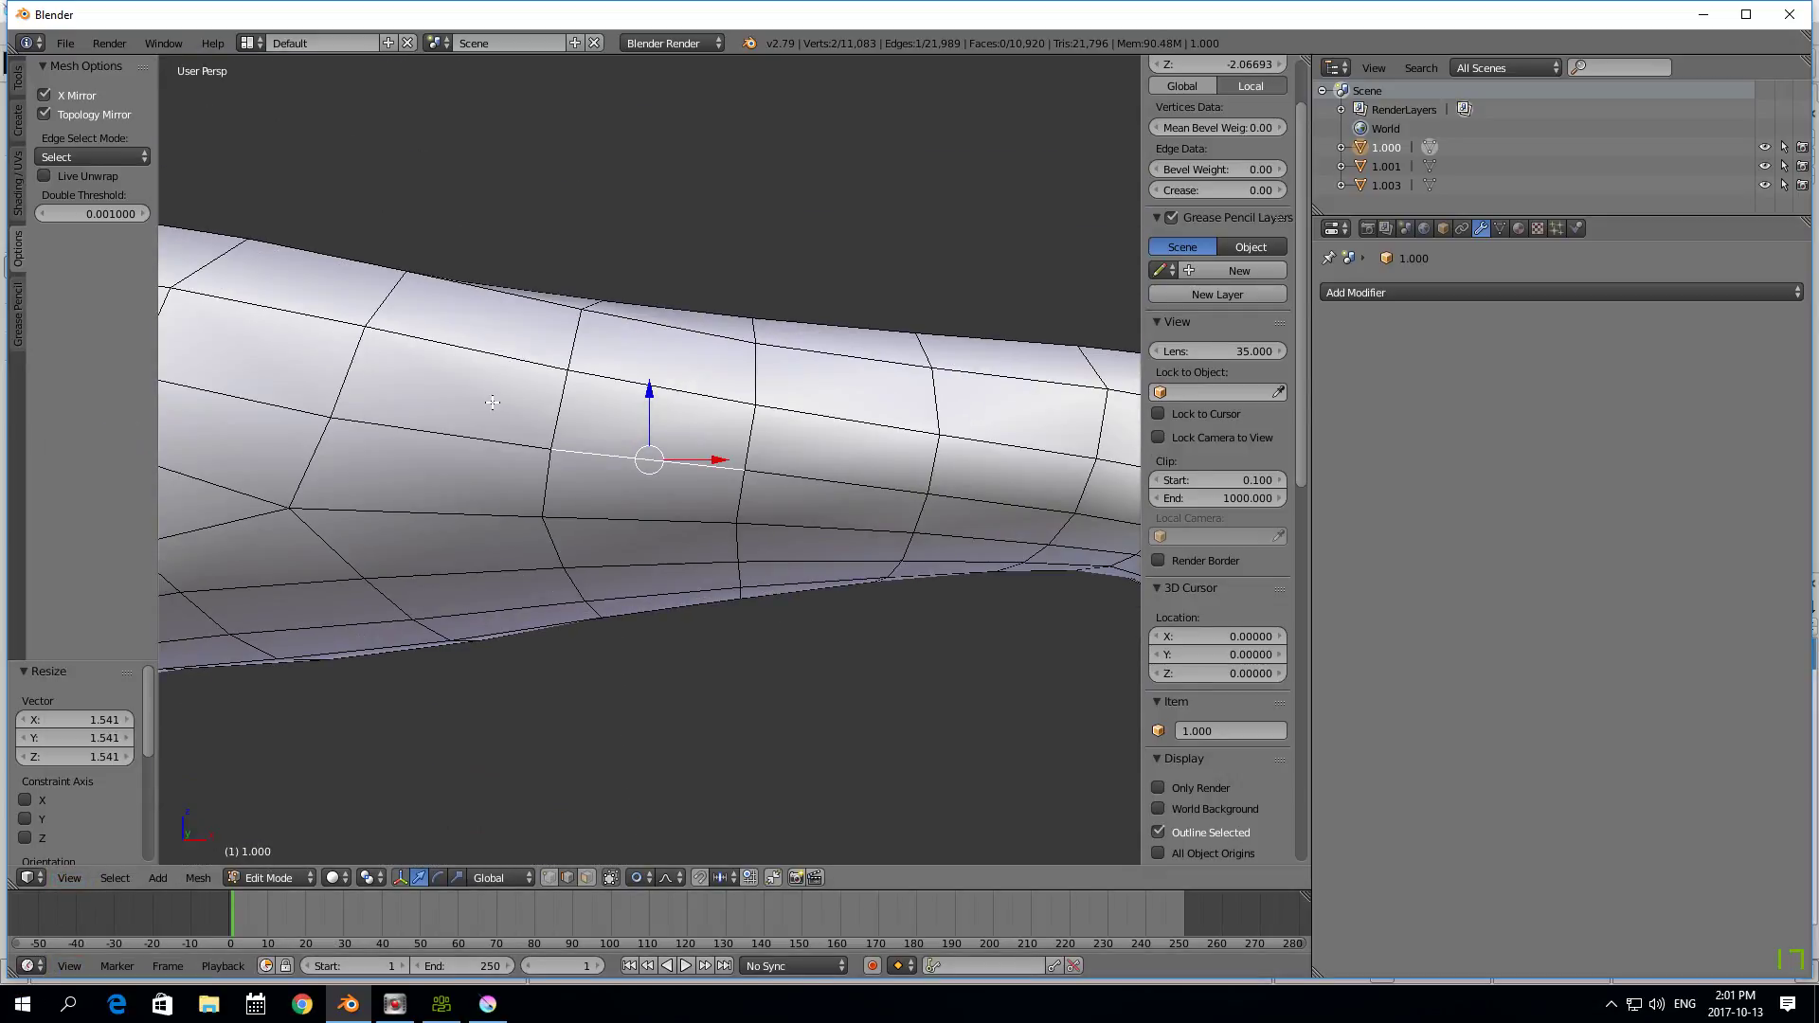
right_click(555, 406)
scroll(555, 407, "down", 8)
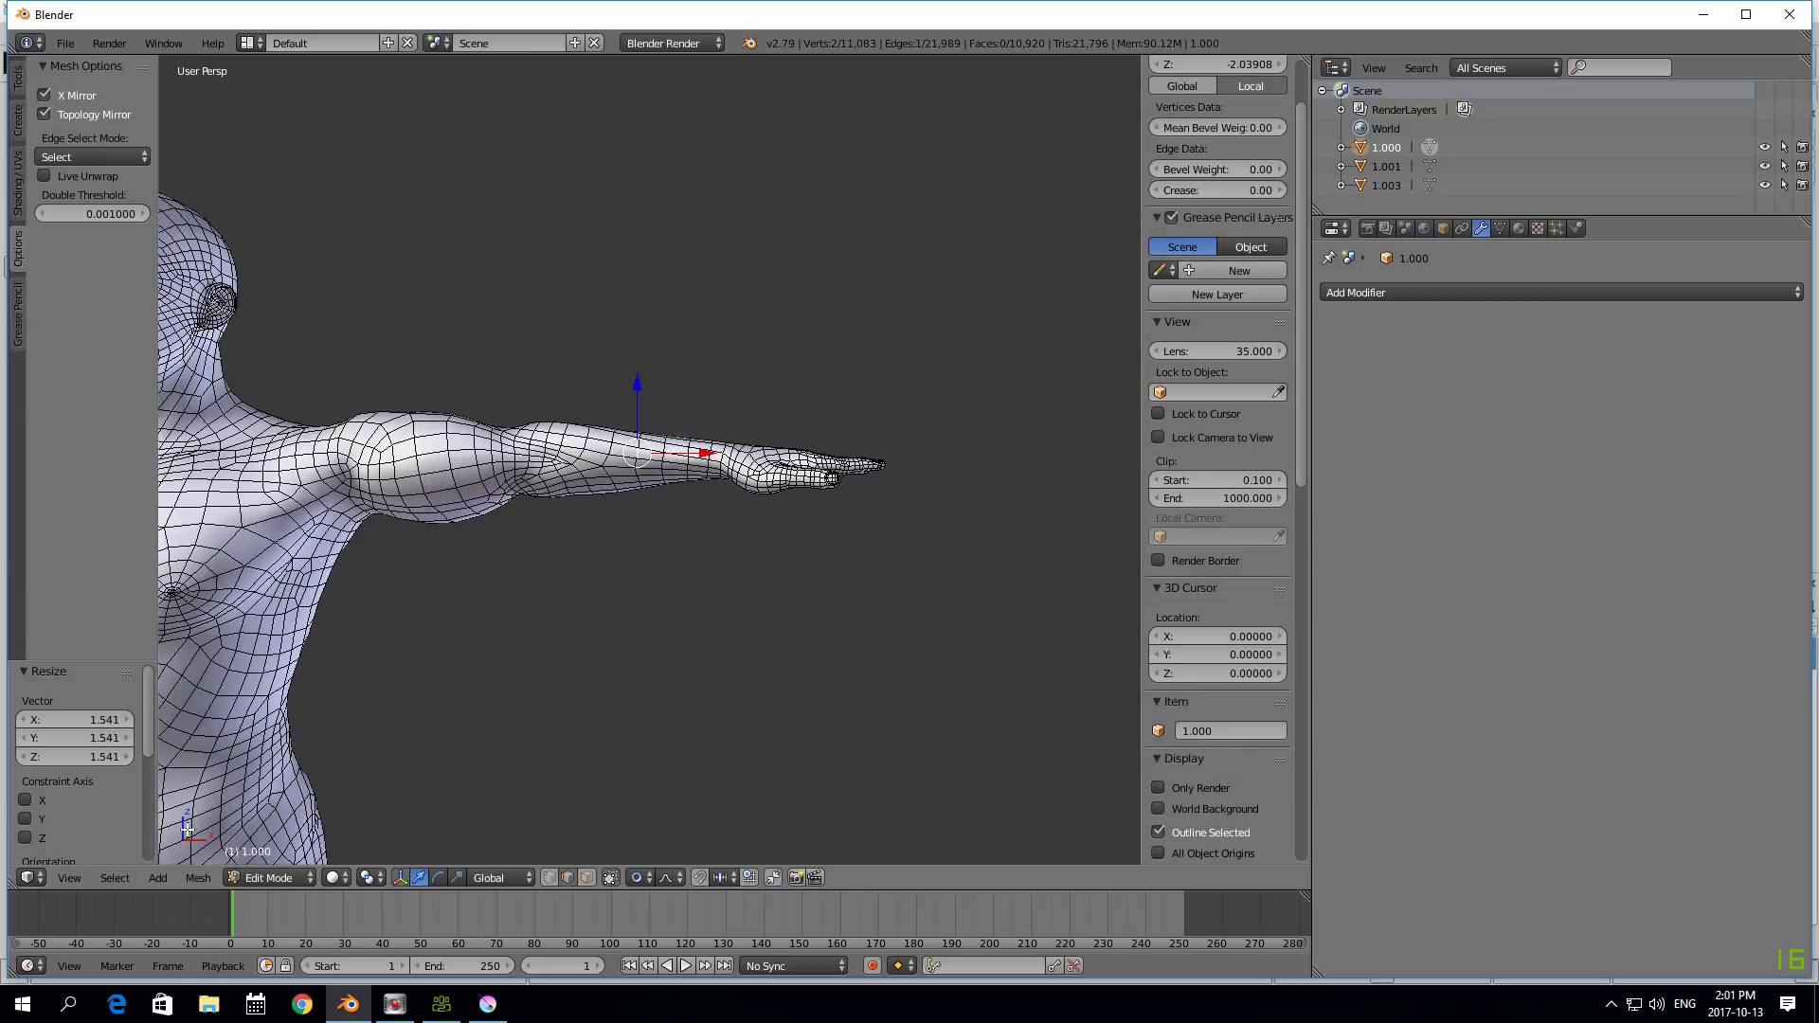
left_click(114, 877)
left_click(220, 513)
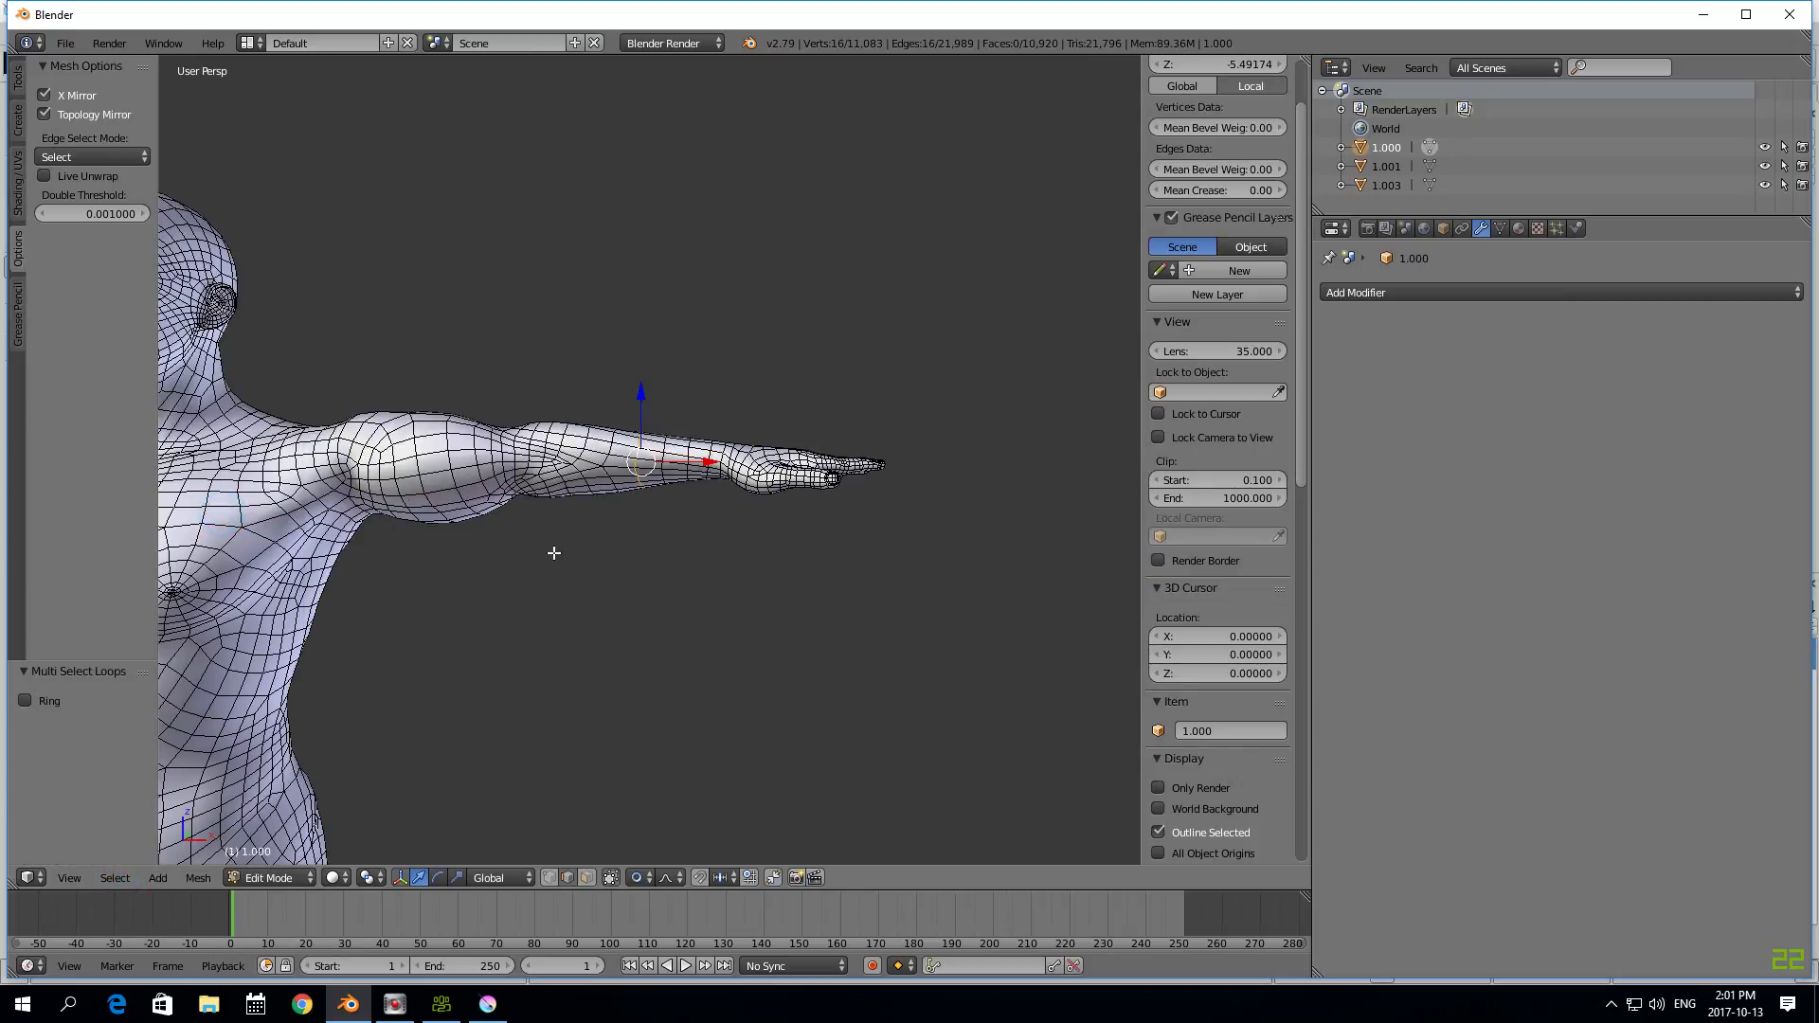
scroll(568, 607, "down", 5)
key("s")
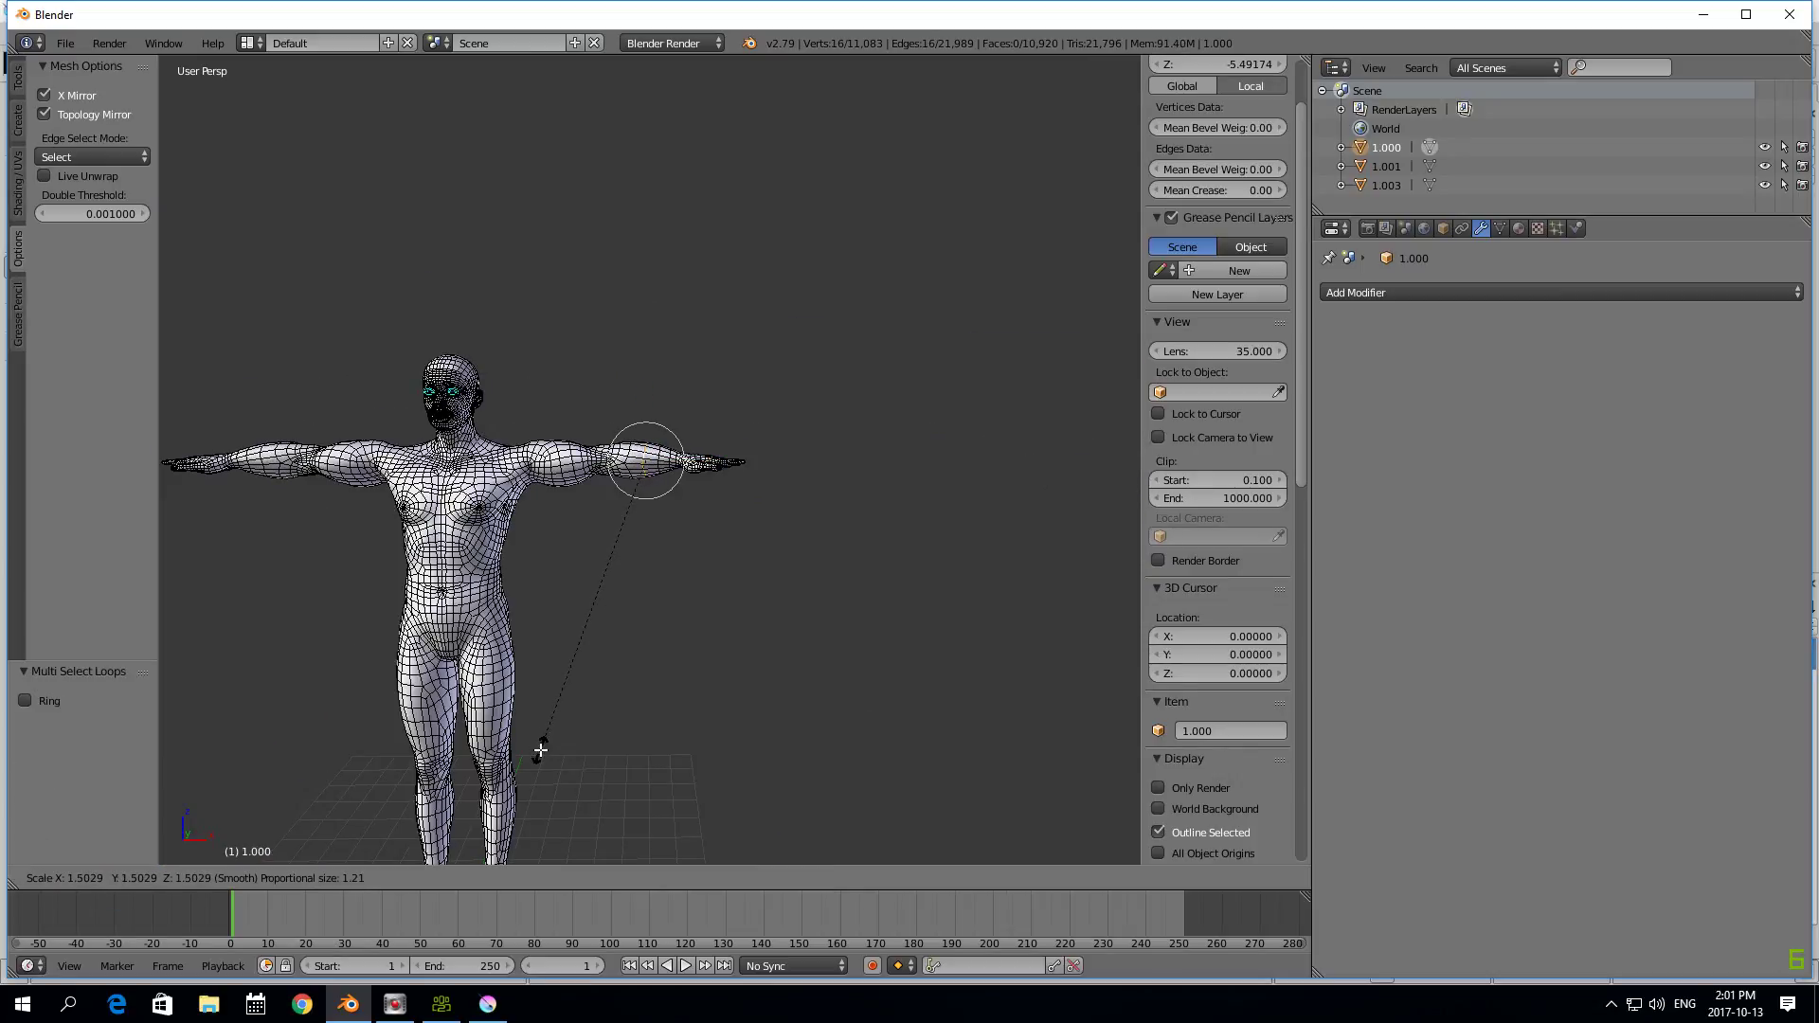
left_click(540, 750)
- Select the edge loop around the base of the neck and scale it to about 1.419 with proportional editing
right_click(461, 561)
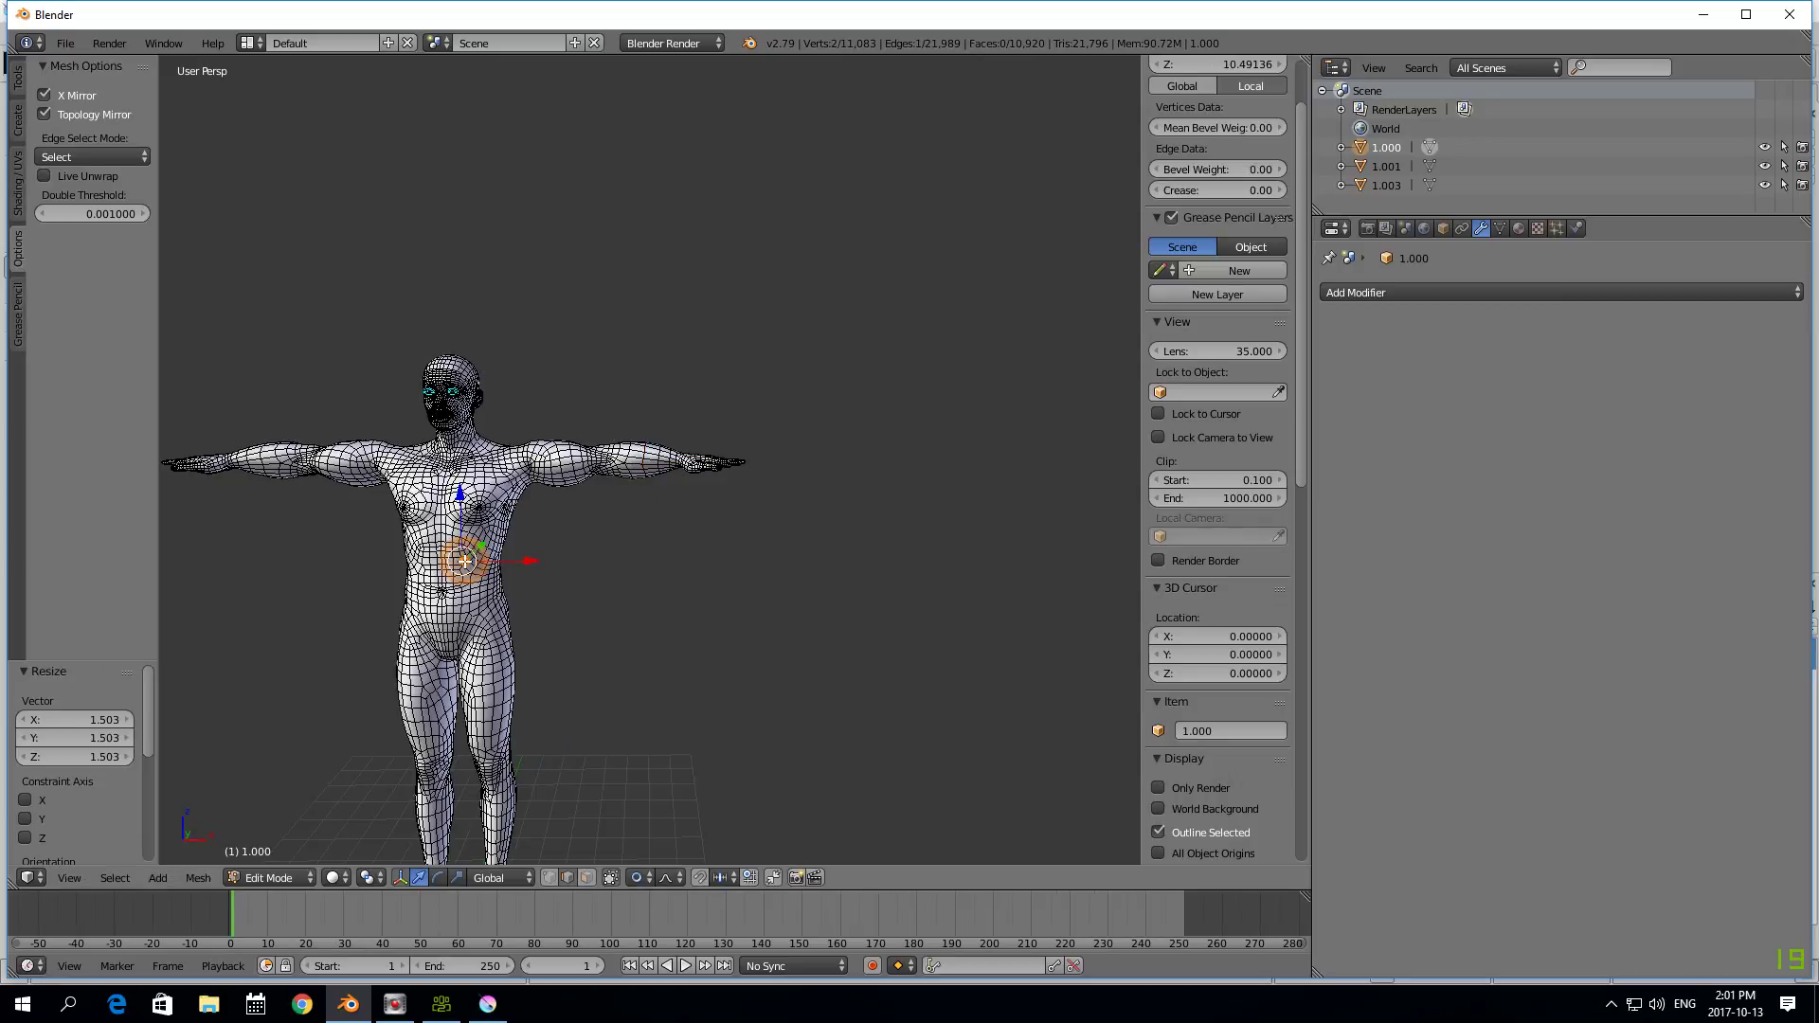
scroll(463, 560, "up", 1)
right_click(453, 442)
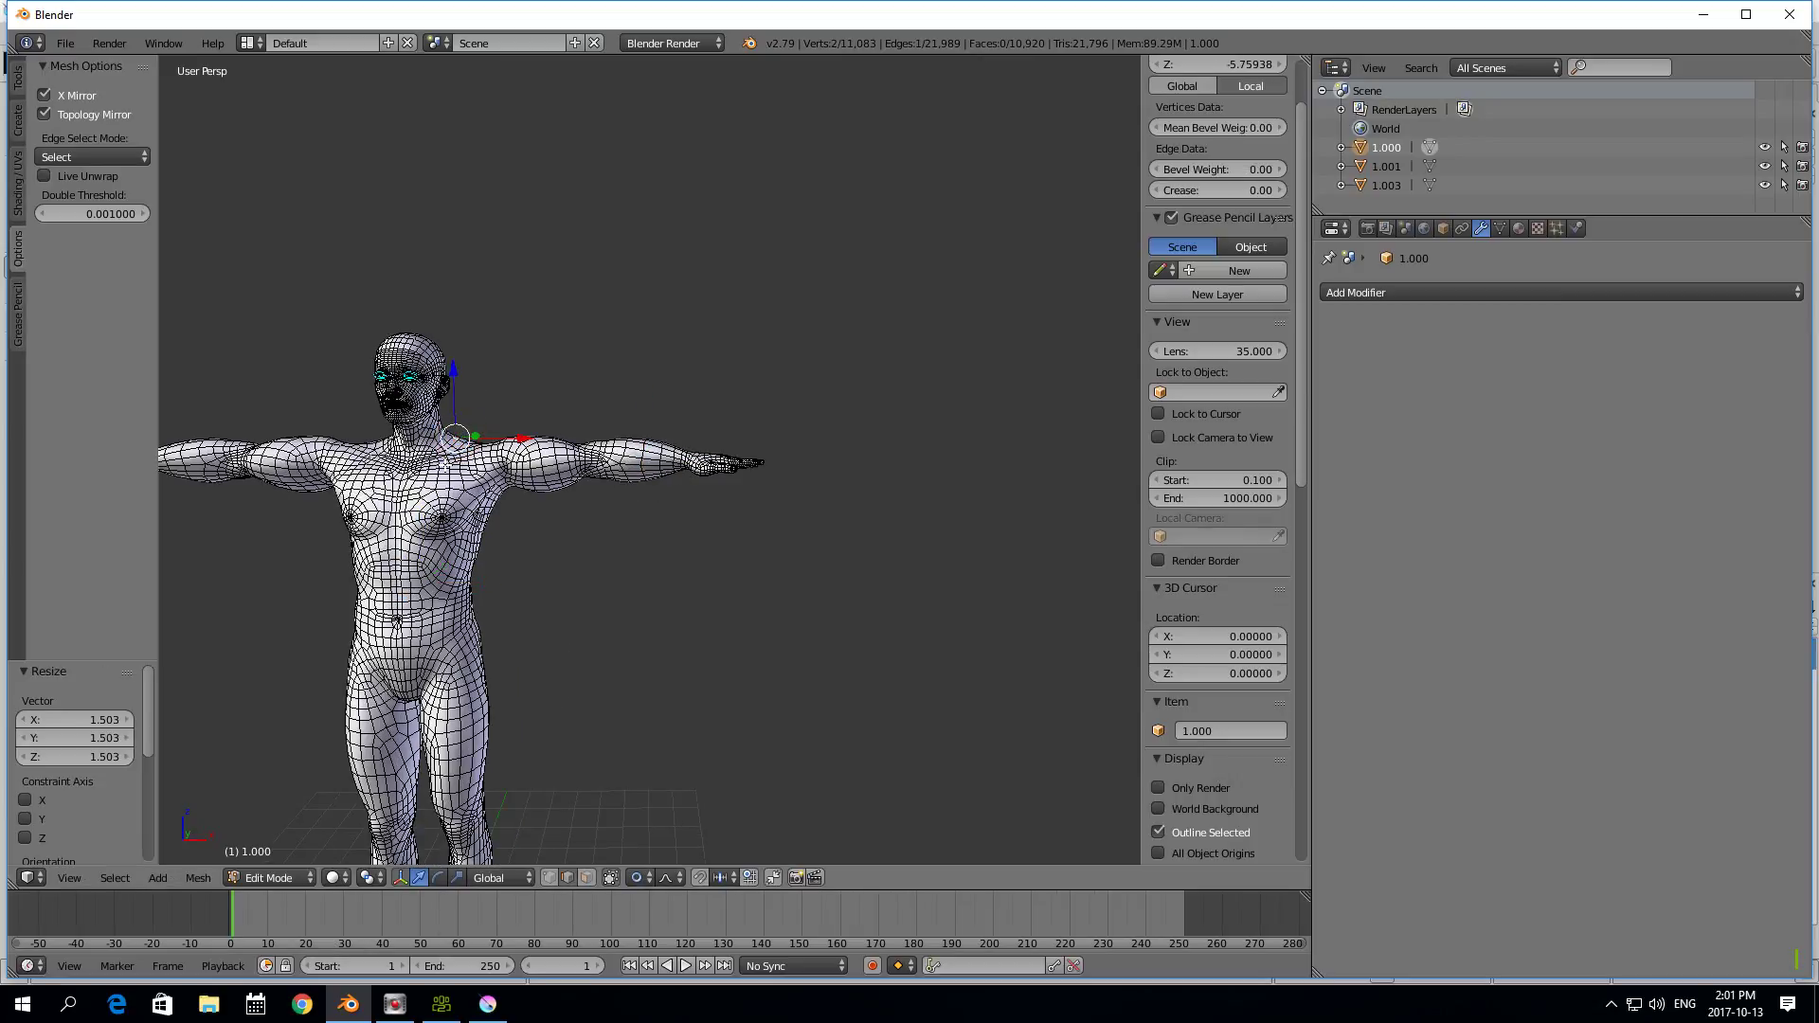
scroll(445, 445, "up", 1)
right_click(419, 439)
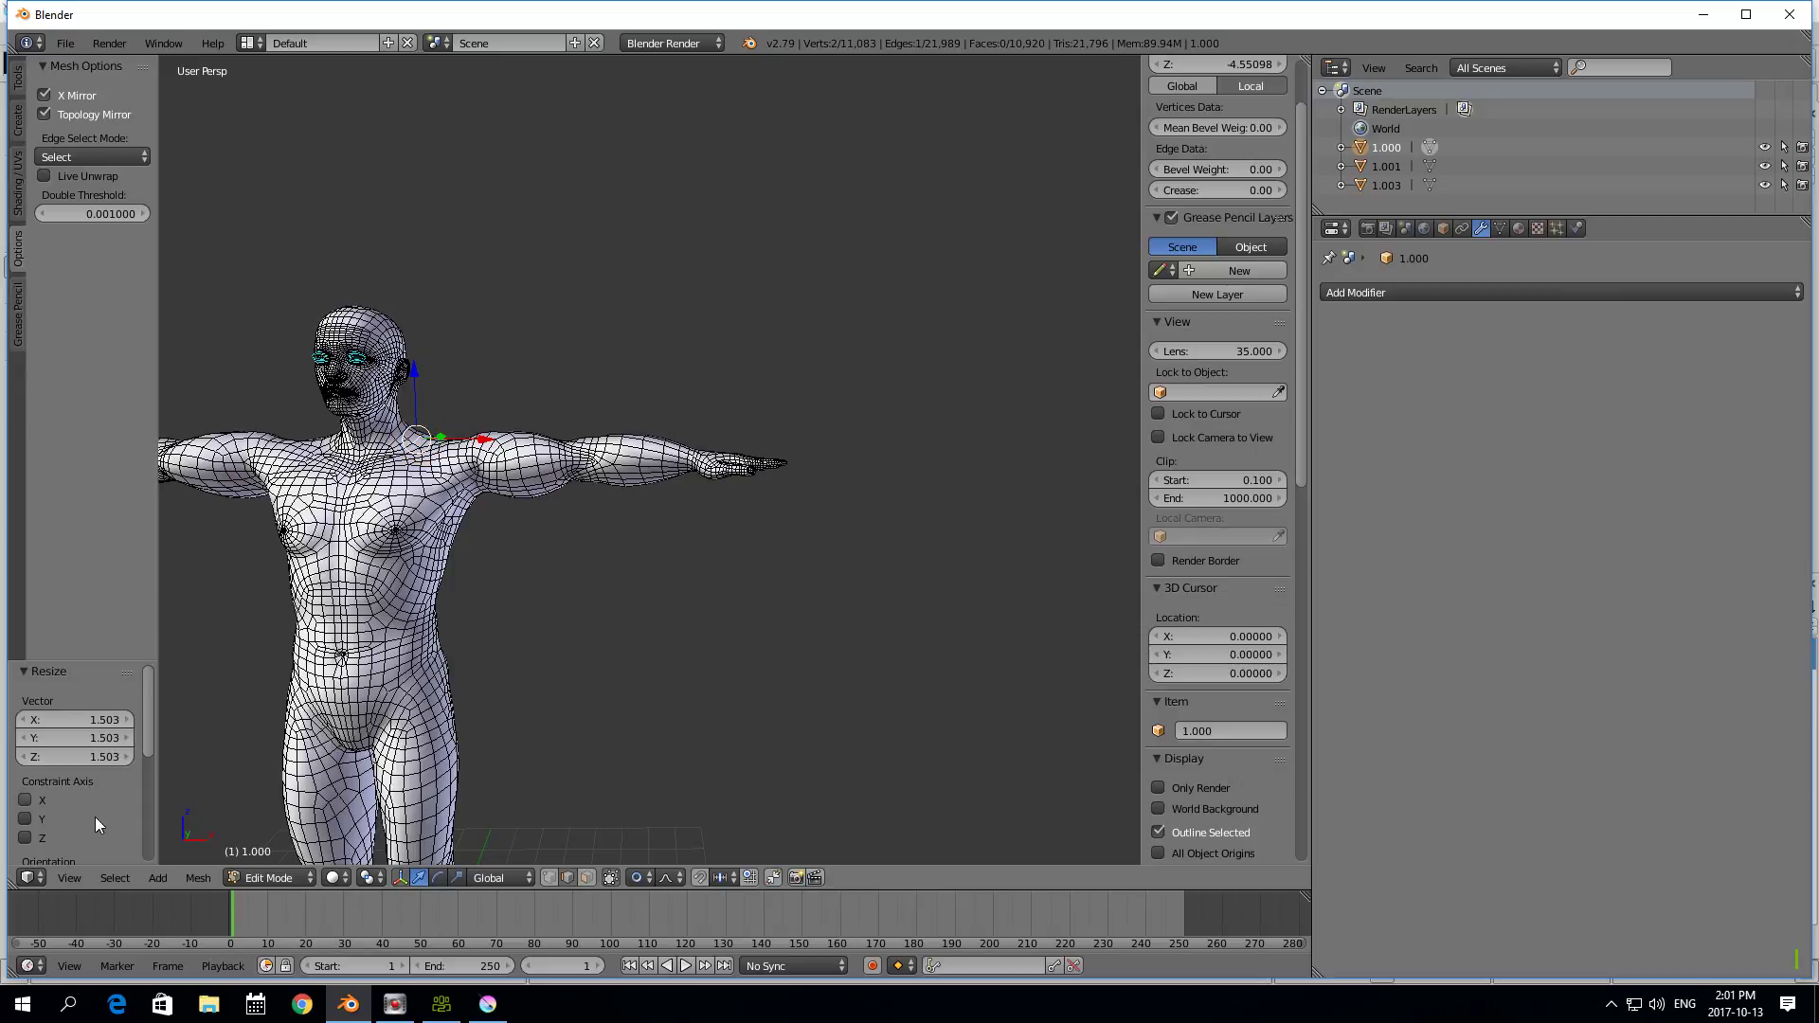
left_click(115, 878)
left_click(154, 510)
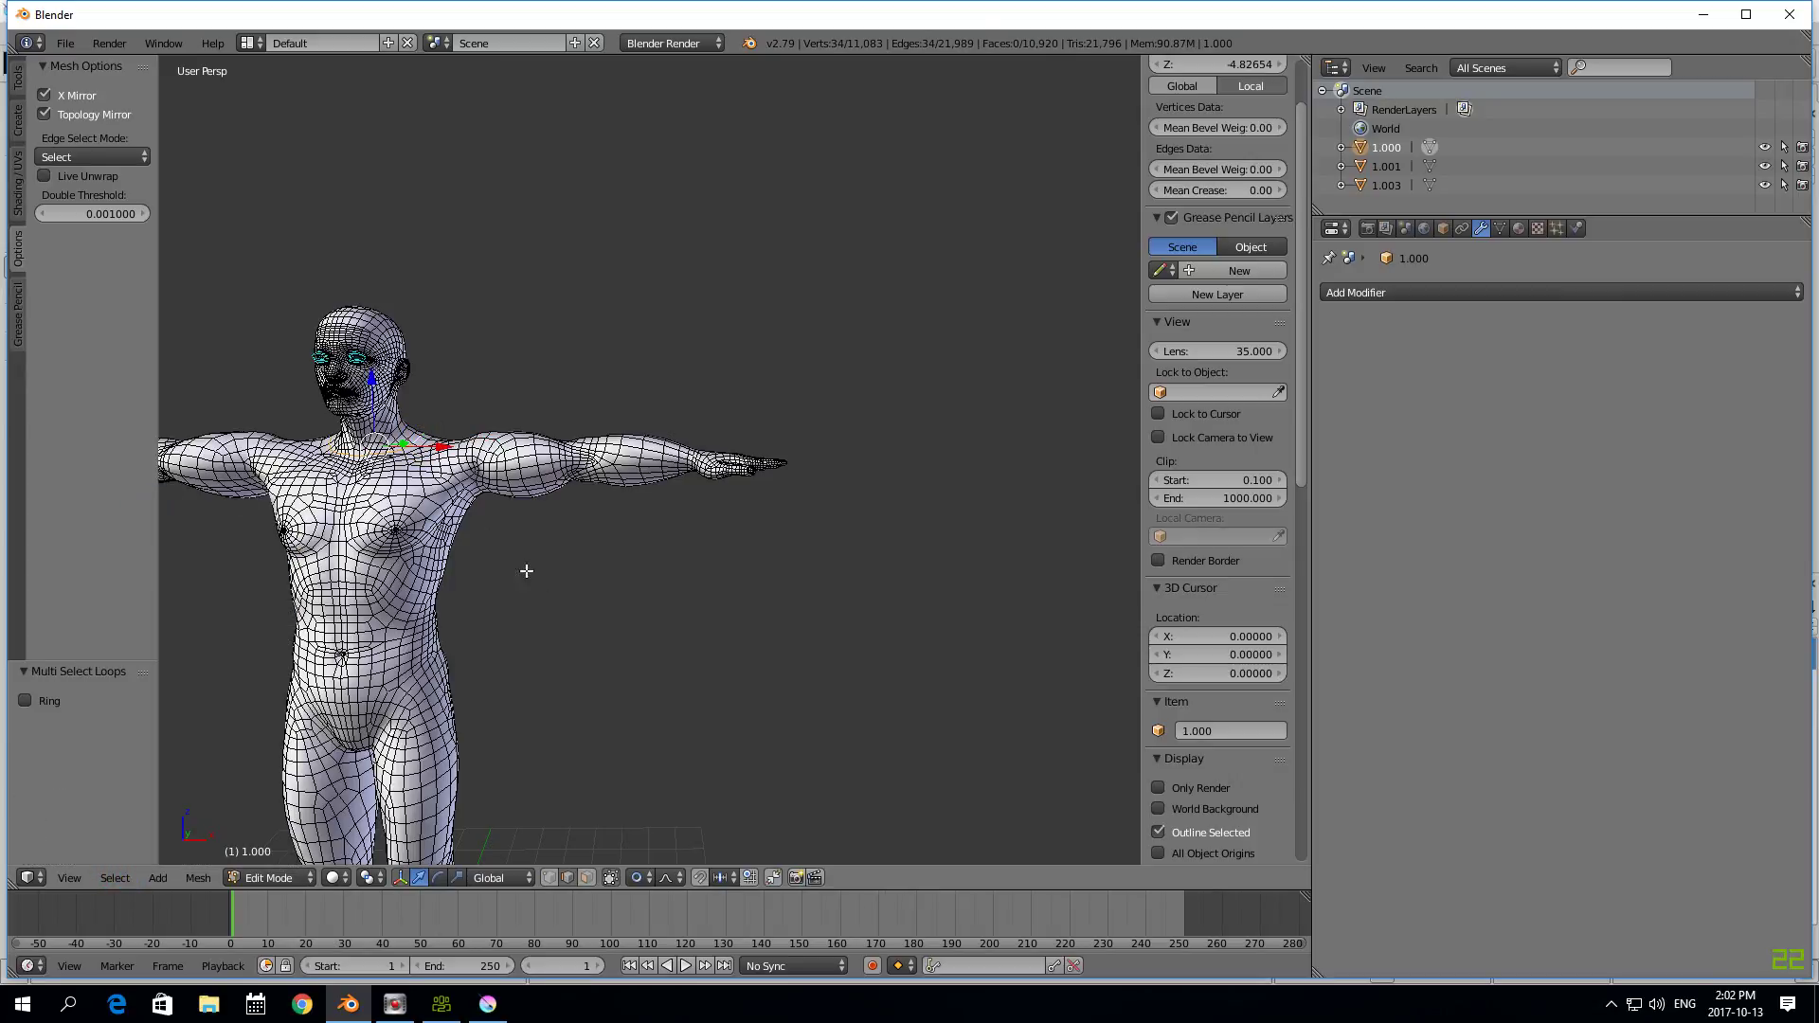
key("s")
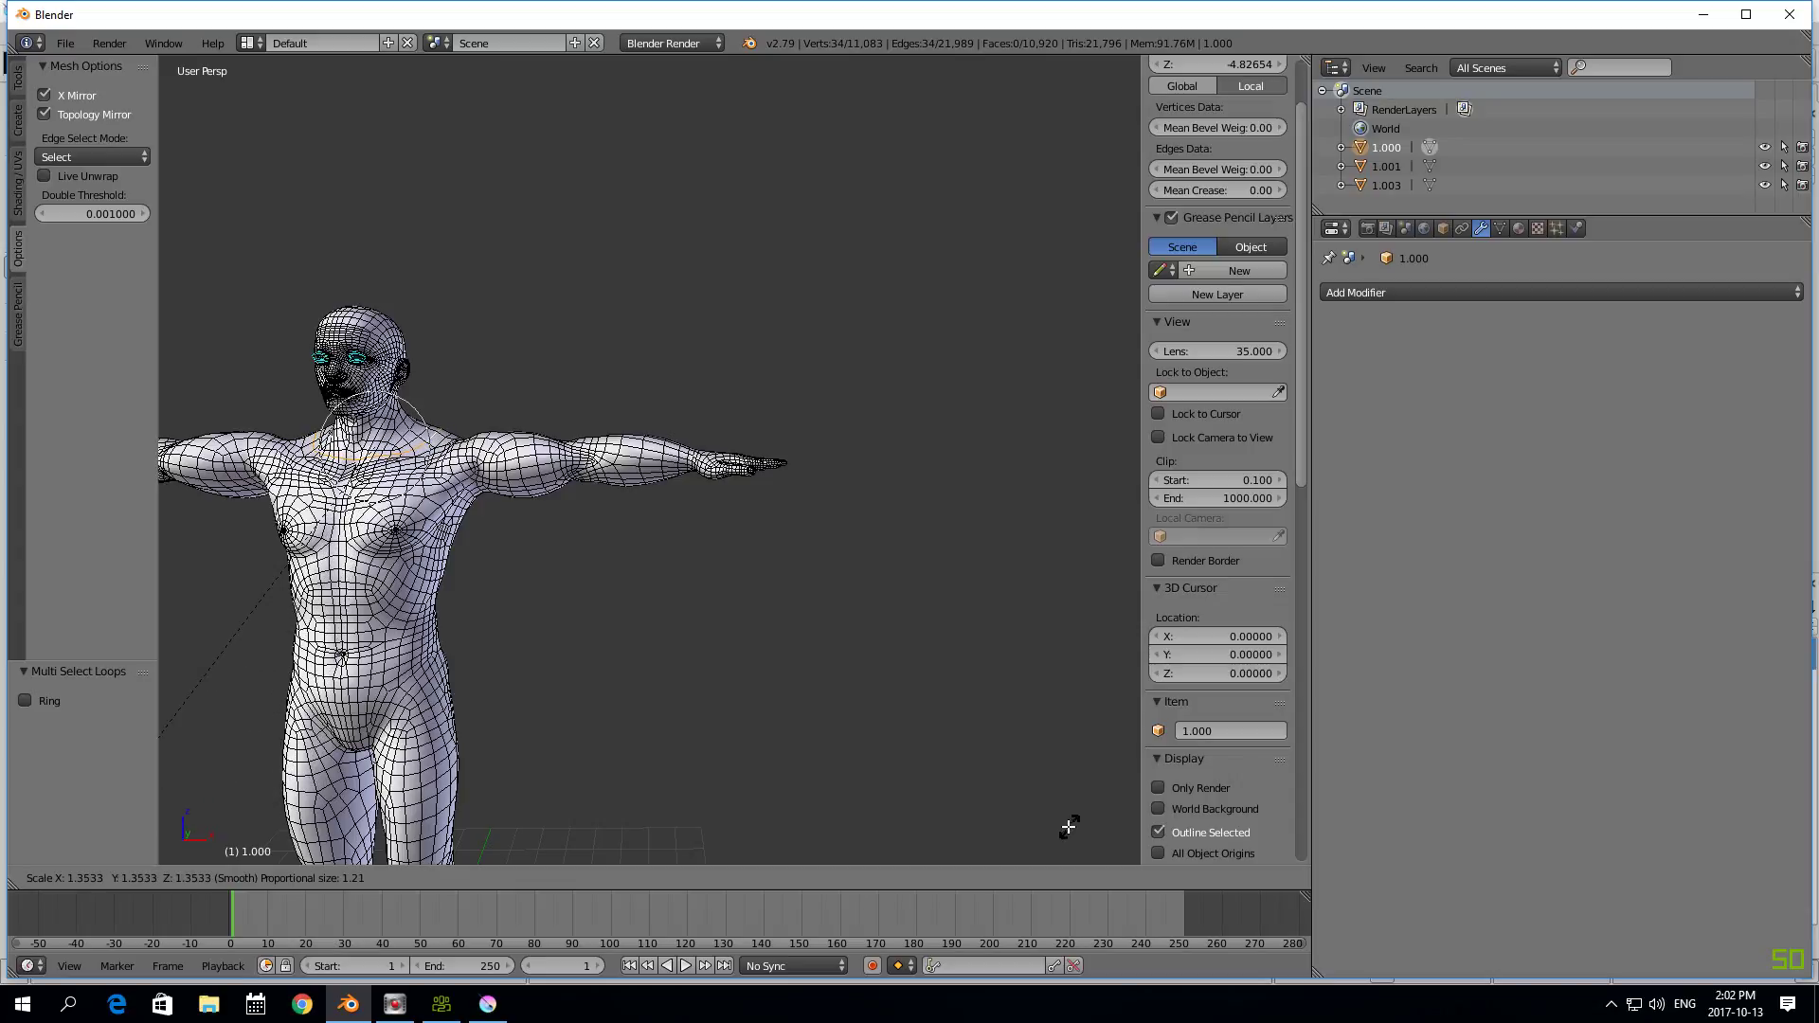
left_click(1032, 827)
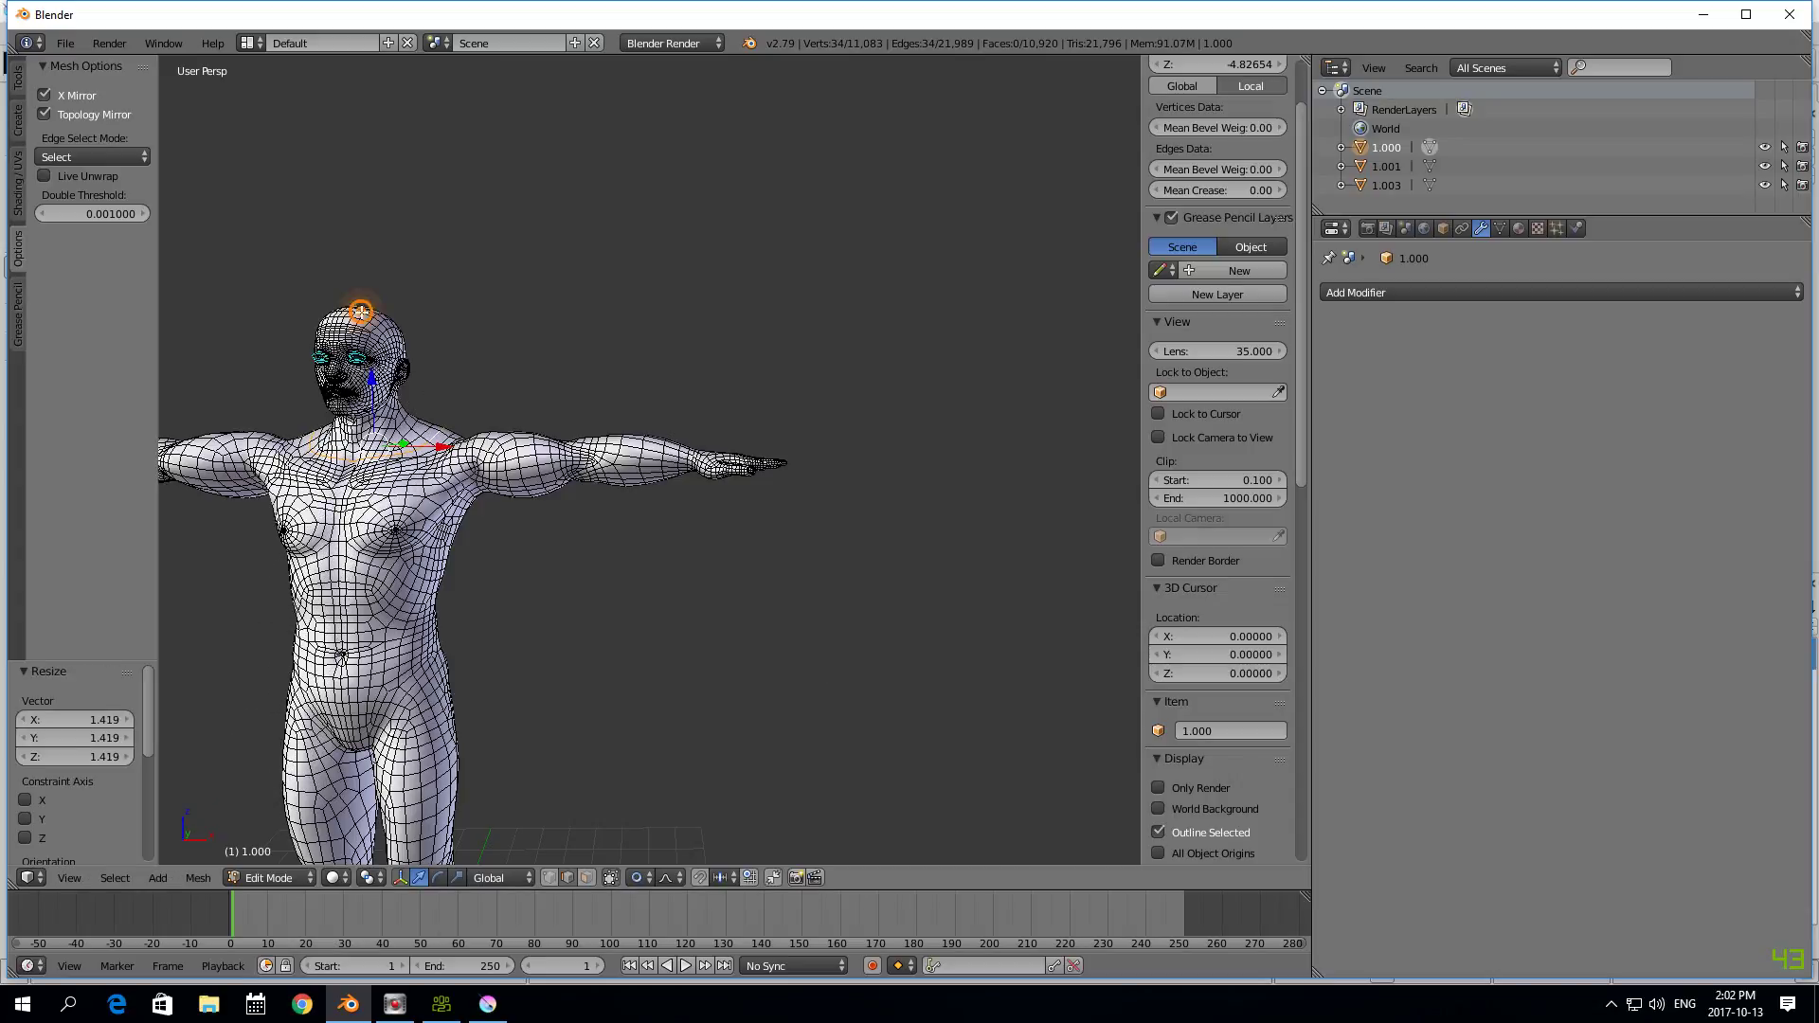
- Select the edge loop around one upper thigh and scale it to about 1.171 with proportional editing
right_click(361, 312)
right_click(369, 331)
scroll(455, 431, "down", 2)
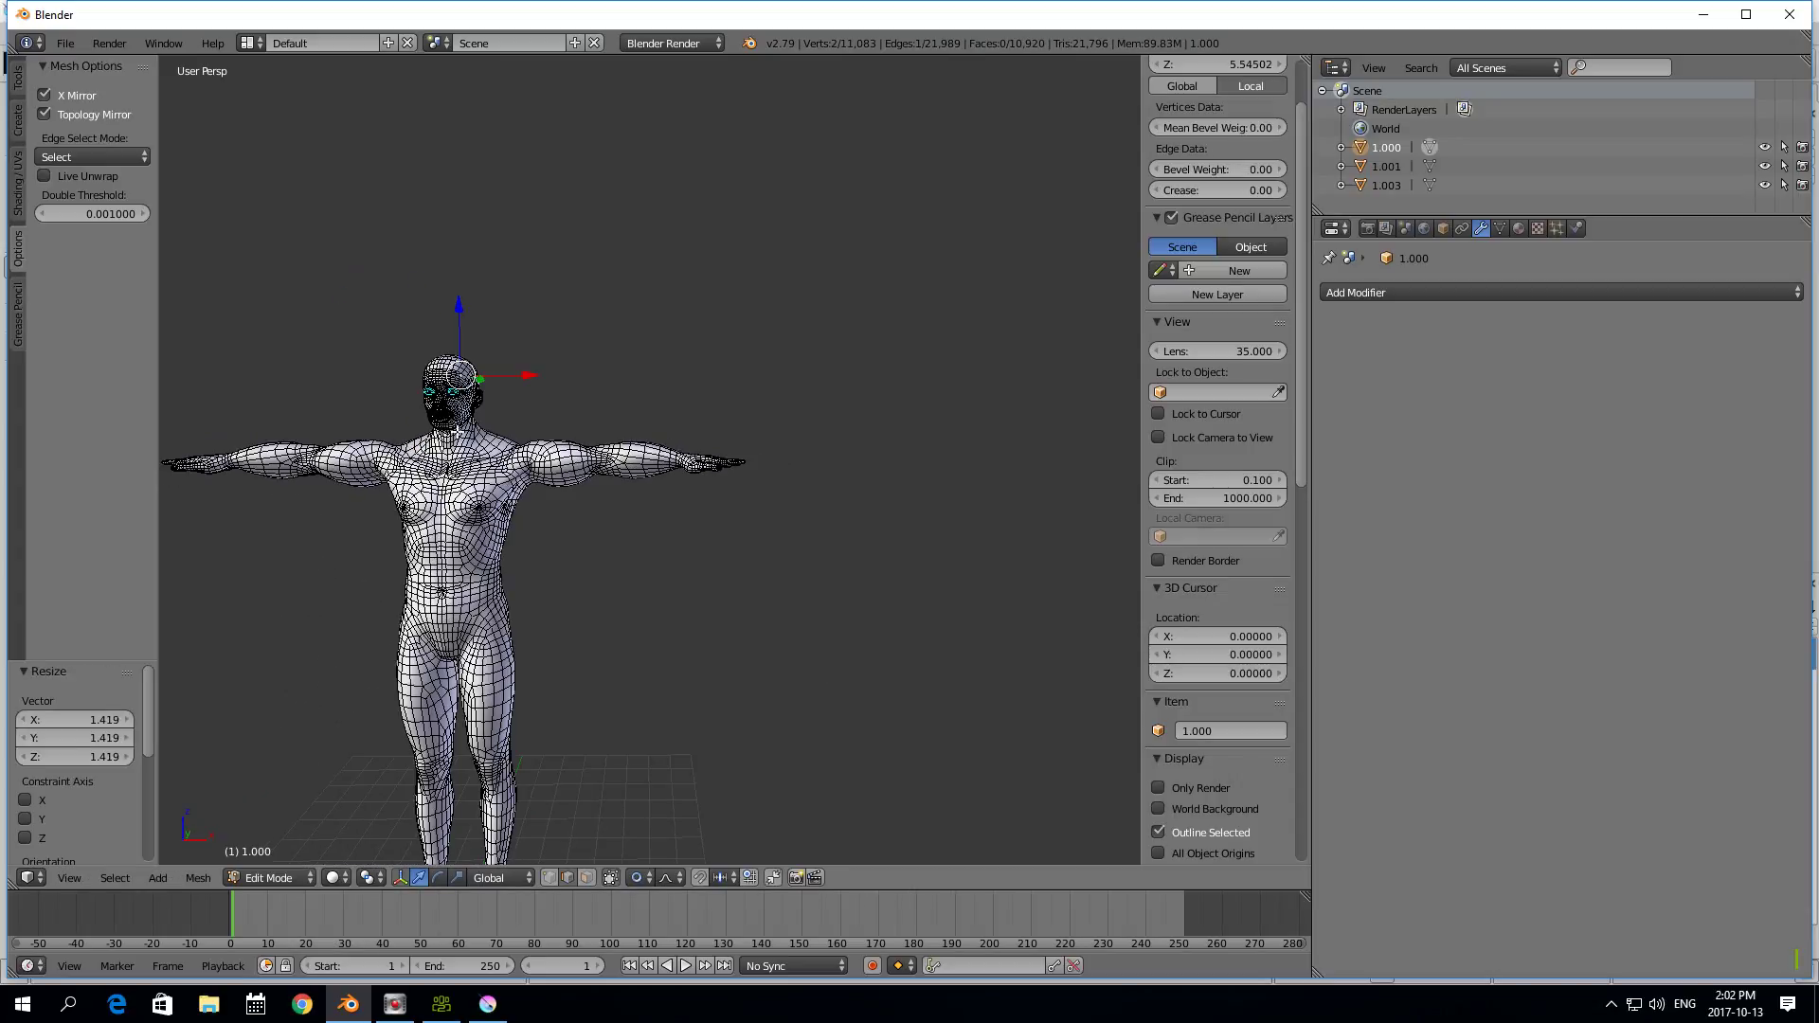
right_click(501, 694)
right_click(497, 705)
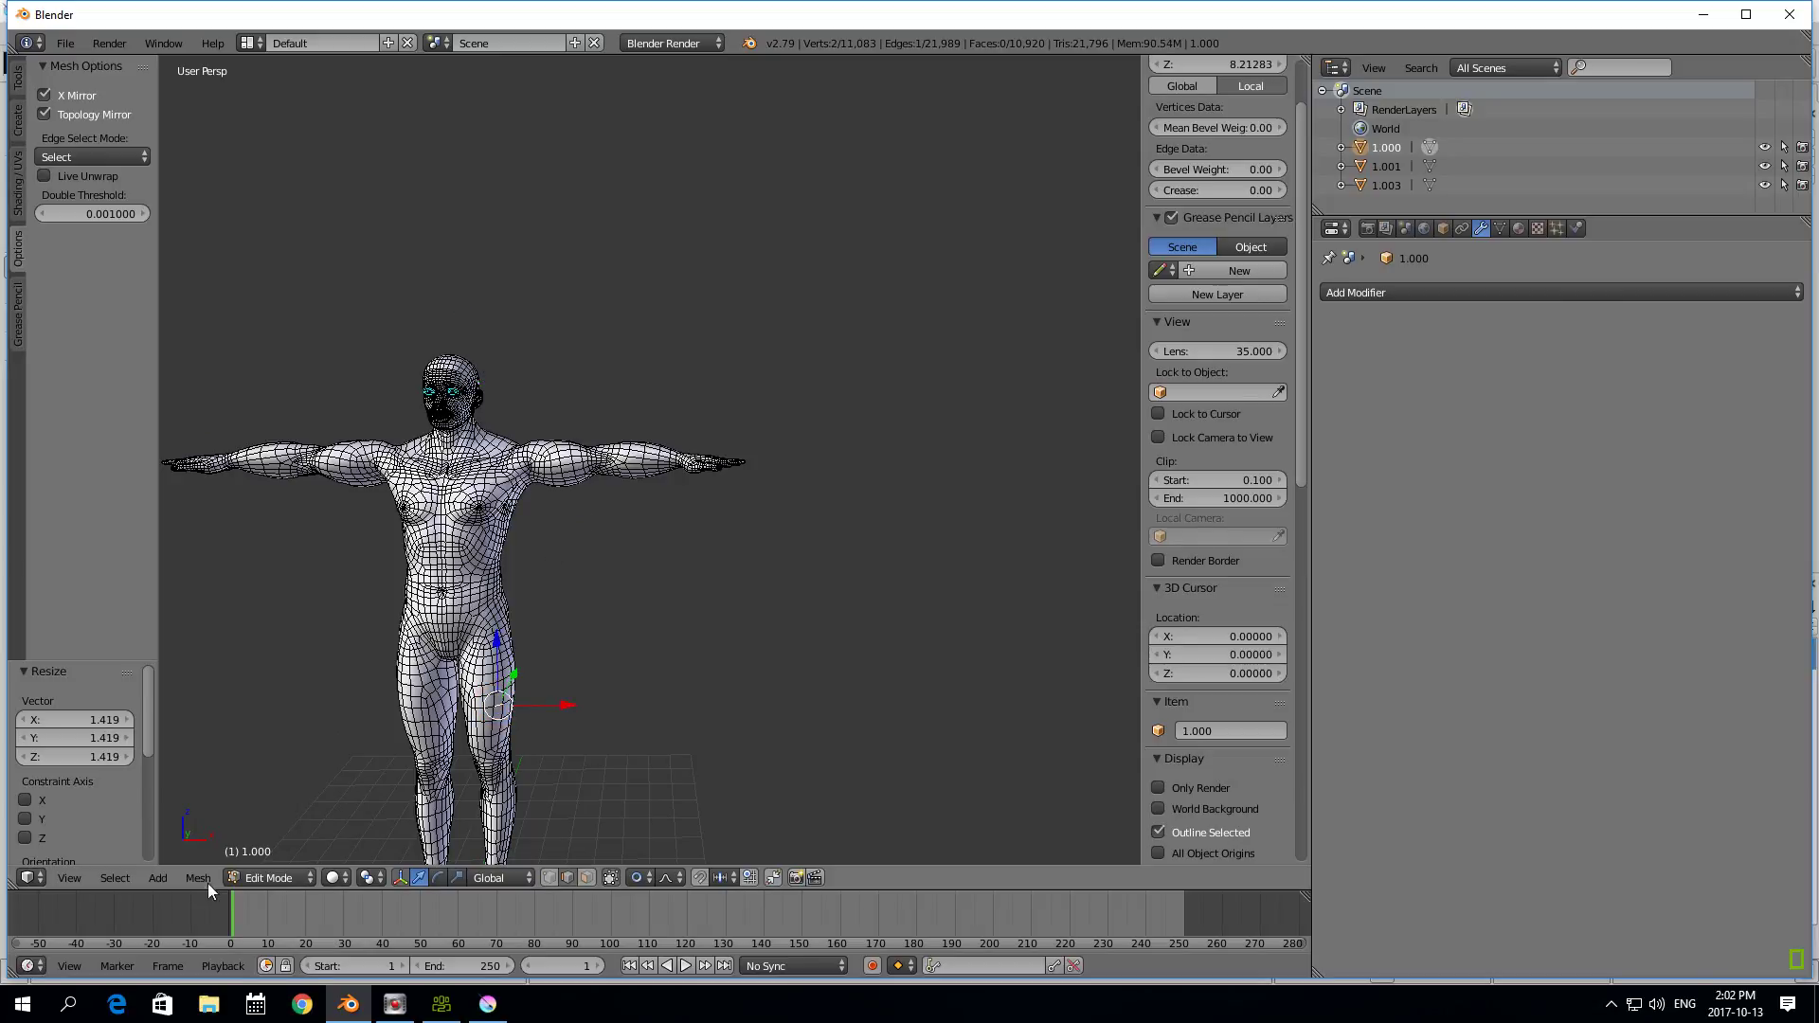
left_click(110, 879)
left_click(146, 511)
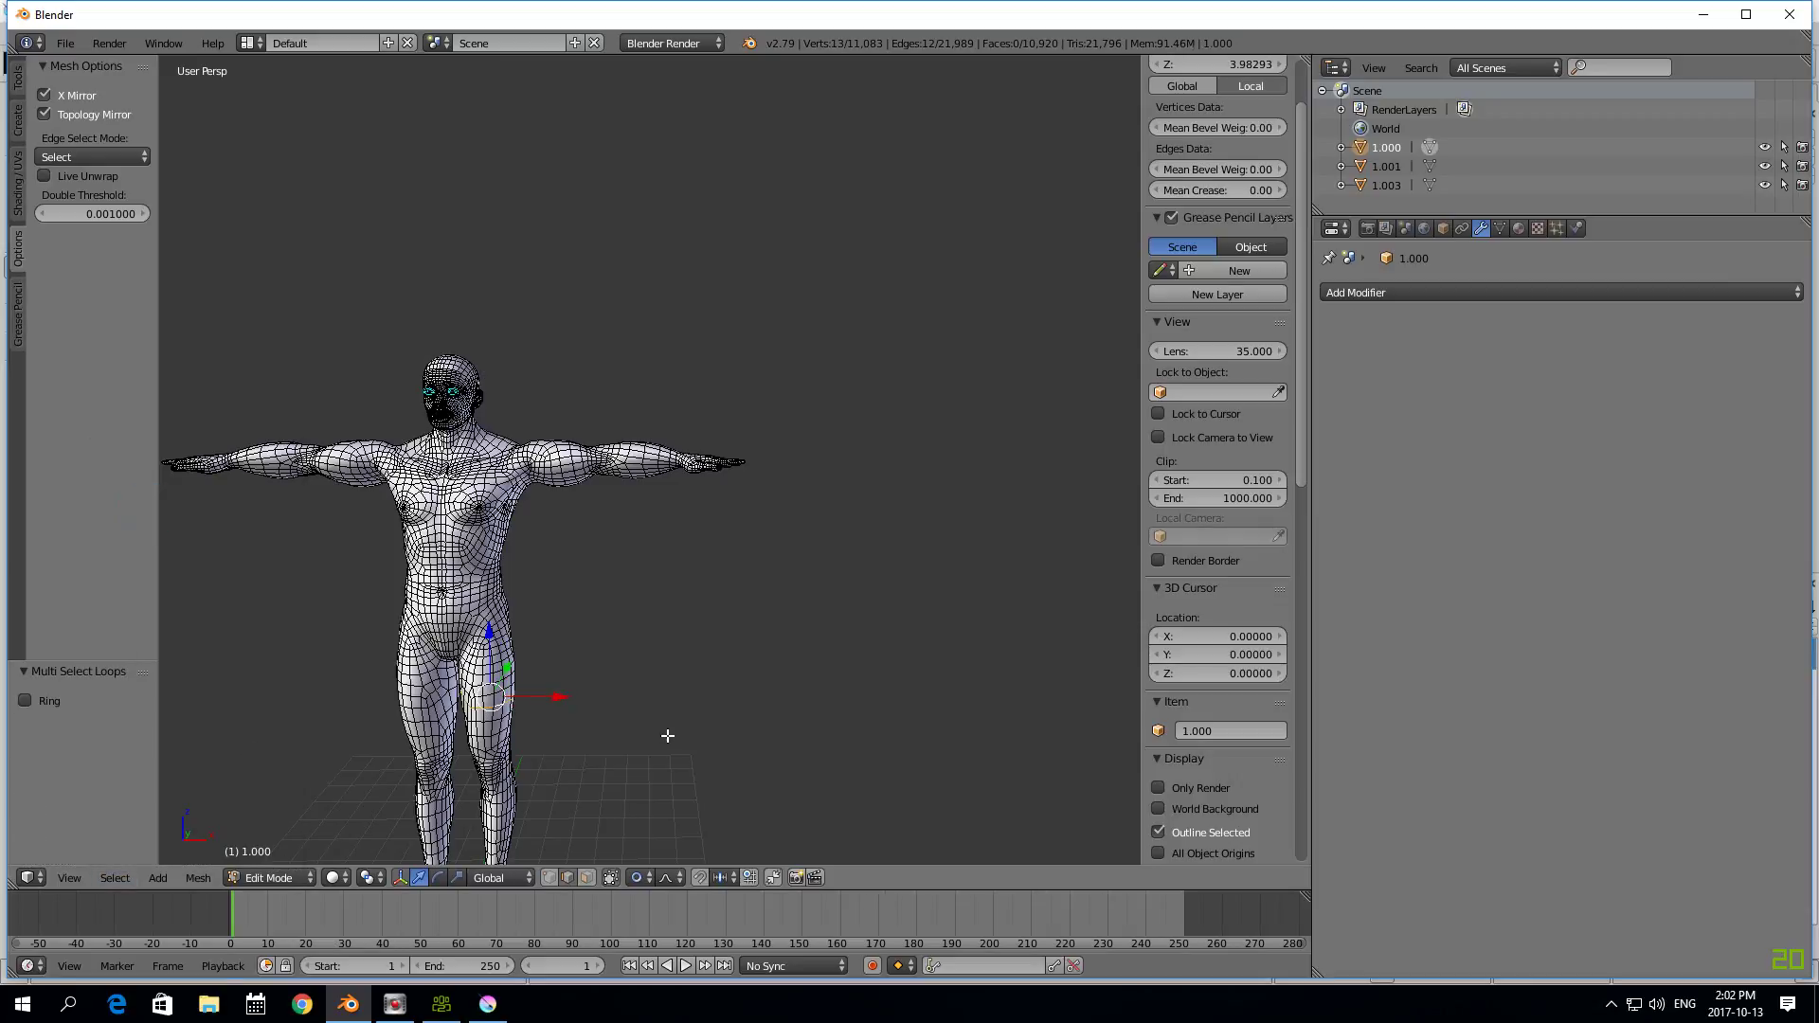
key("s")
left_click(690, 764)
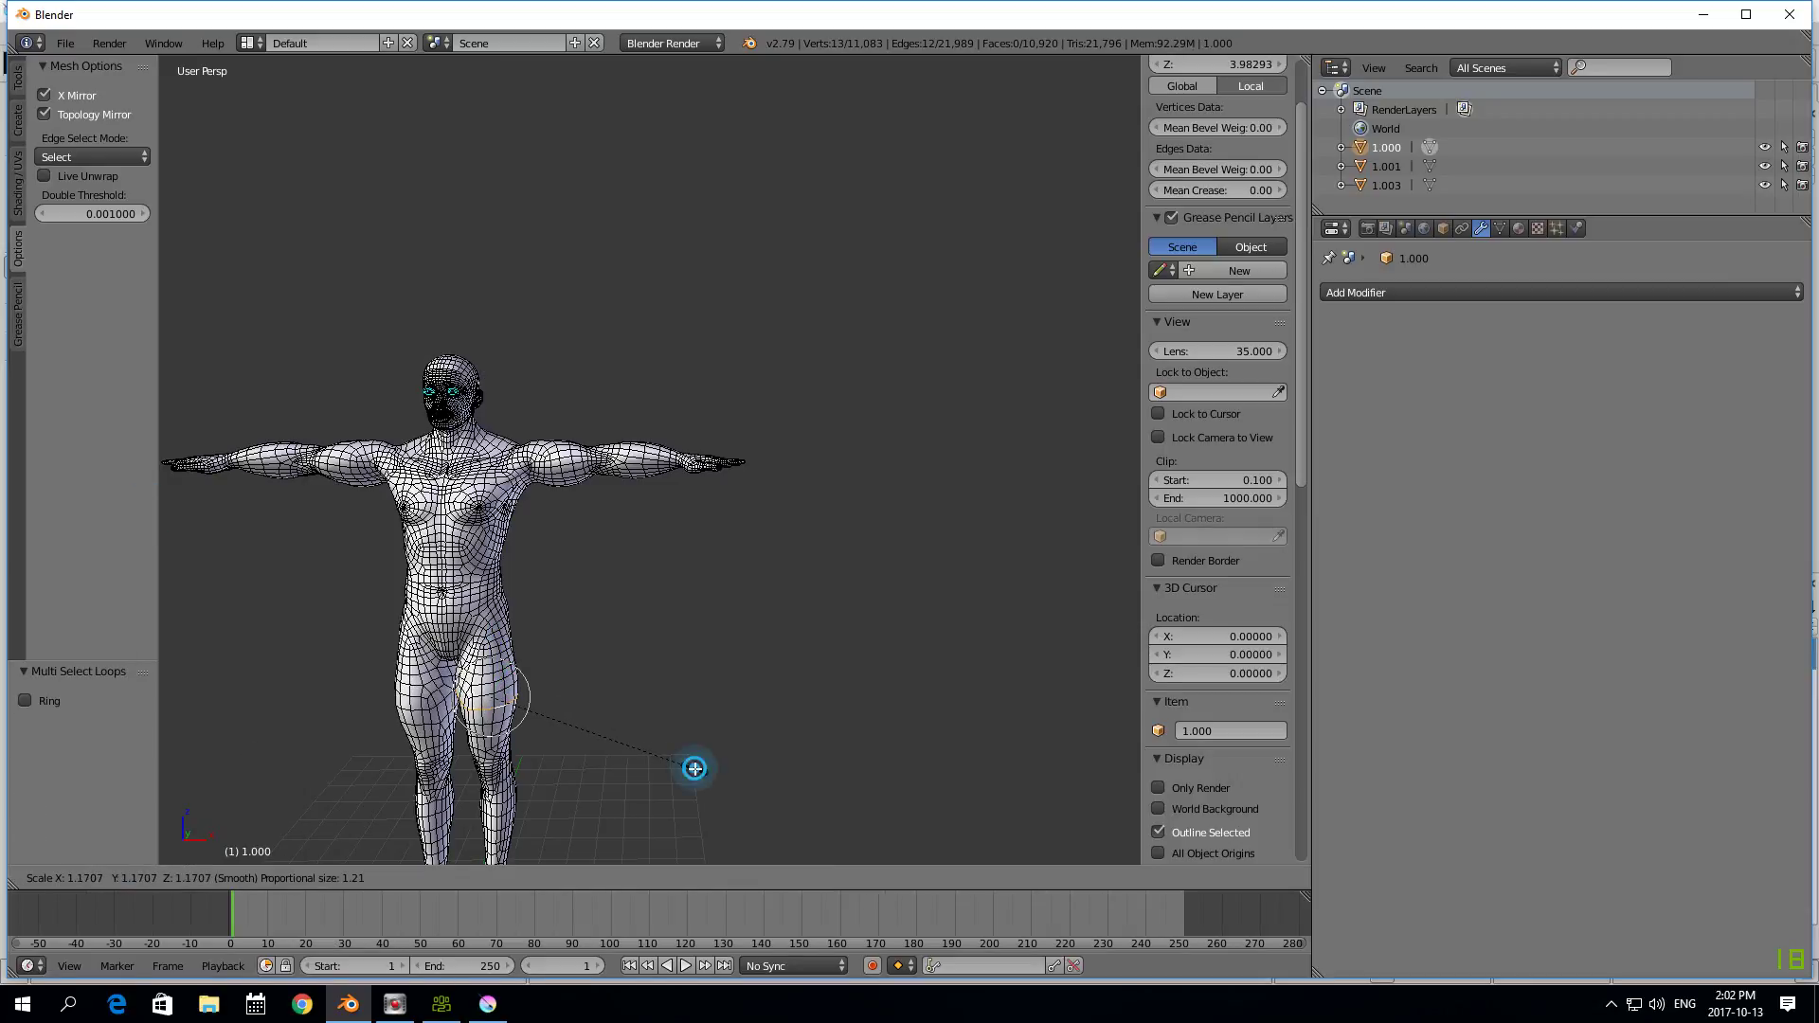
- Select an edge on the upper side of the head and raise it about 0.497 along Z with proportional editing
scroll(480, 662, "up", 2)
right_click(410, 625)
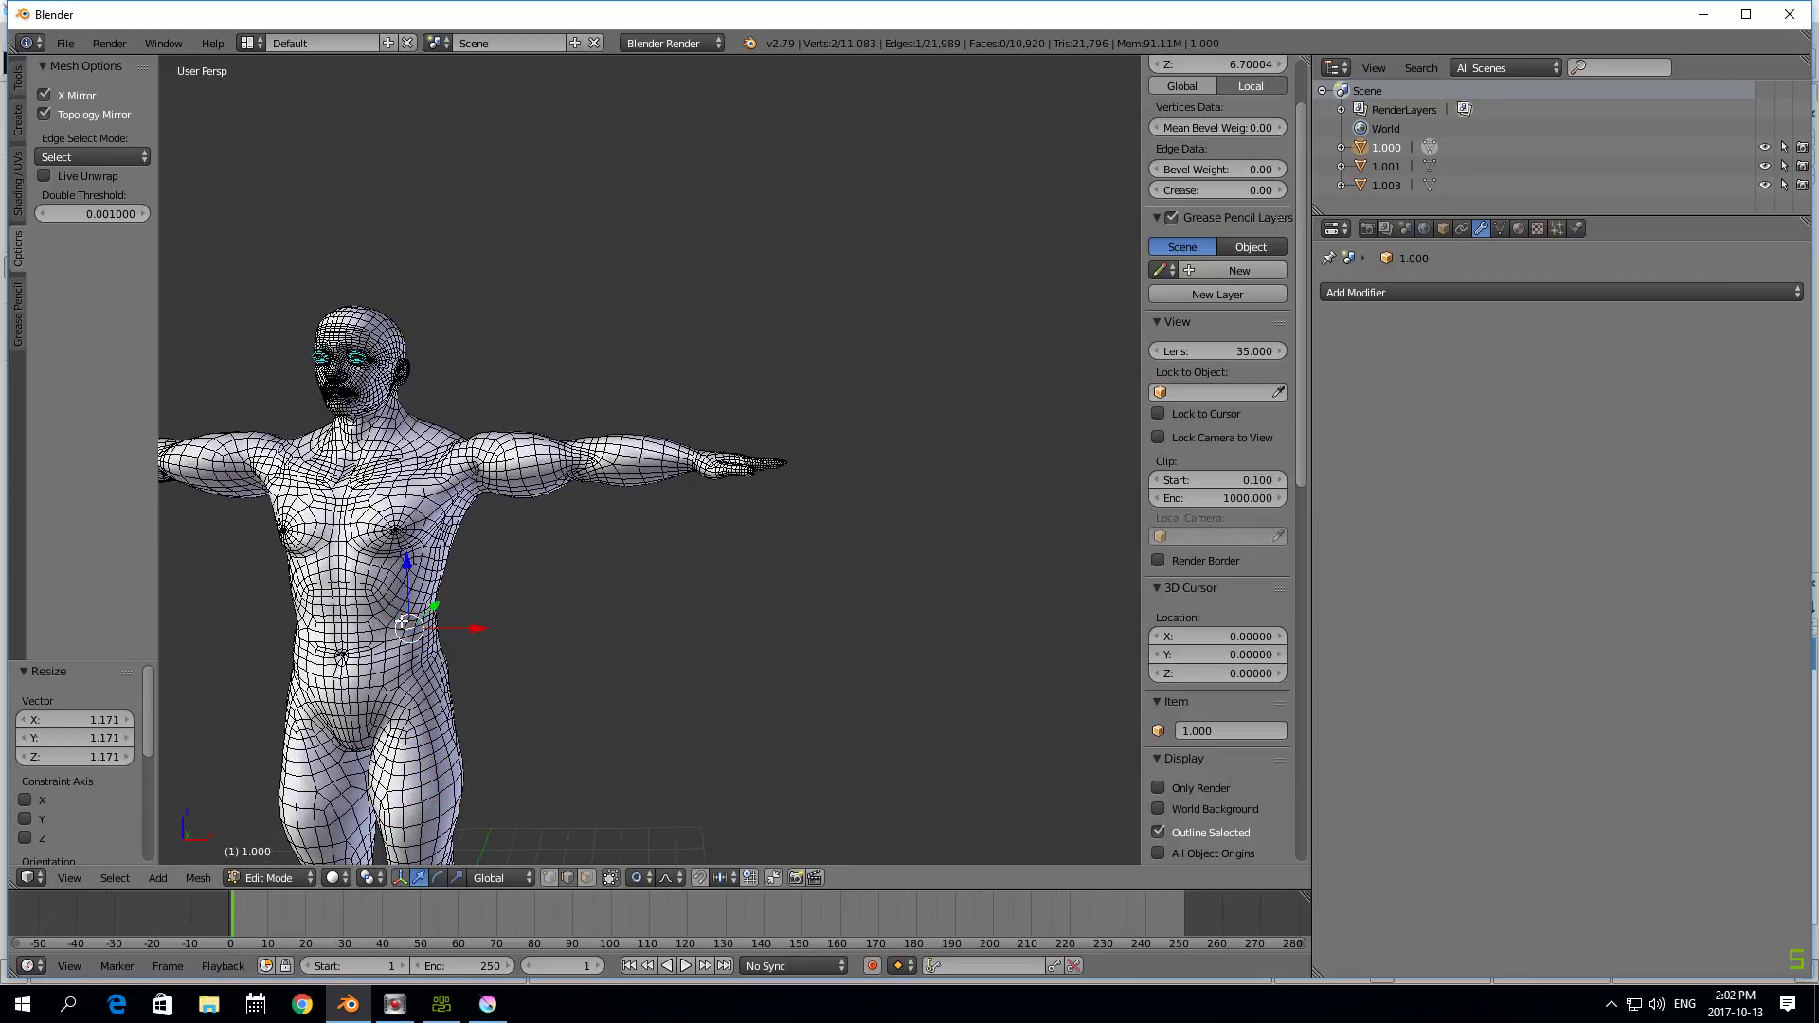
scroll(403, 623, "down", 4)
scroll(342, 631, "up", 2)
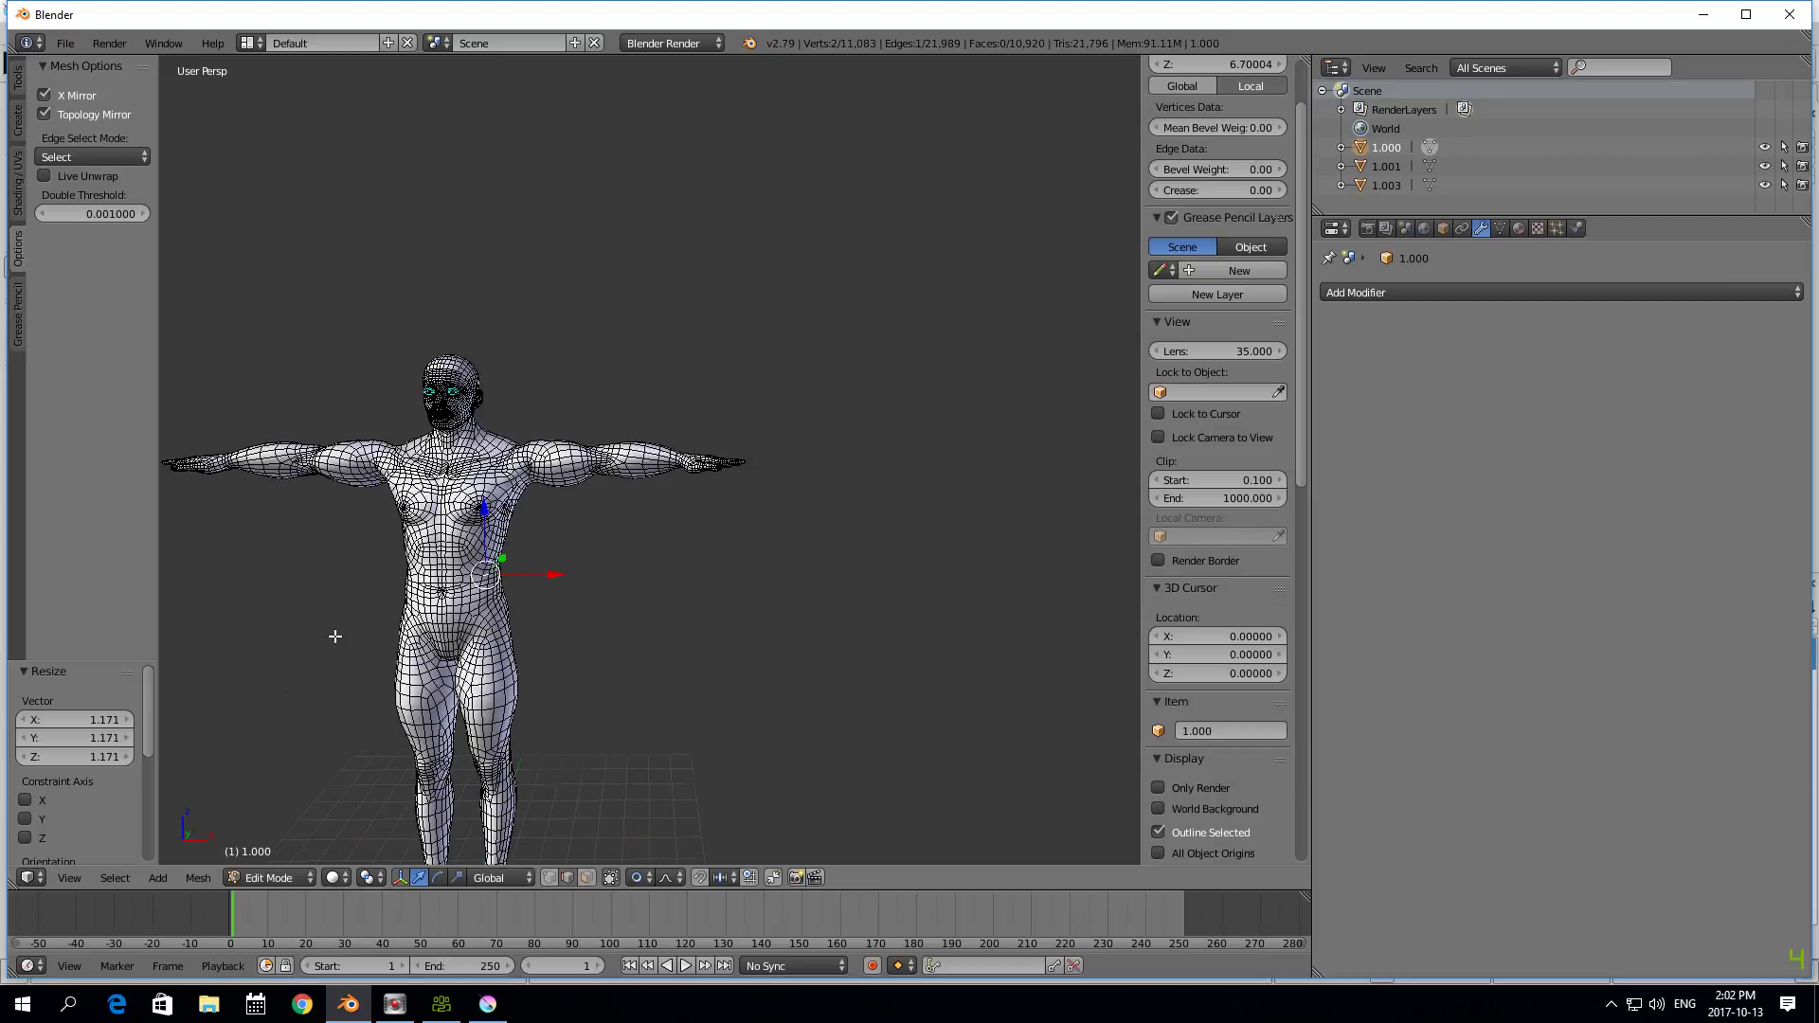
scroll(351, 618, "up", 4)
right_click(360, 614)
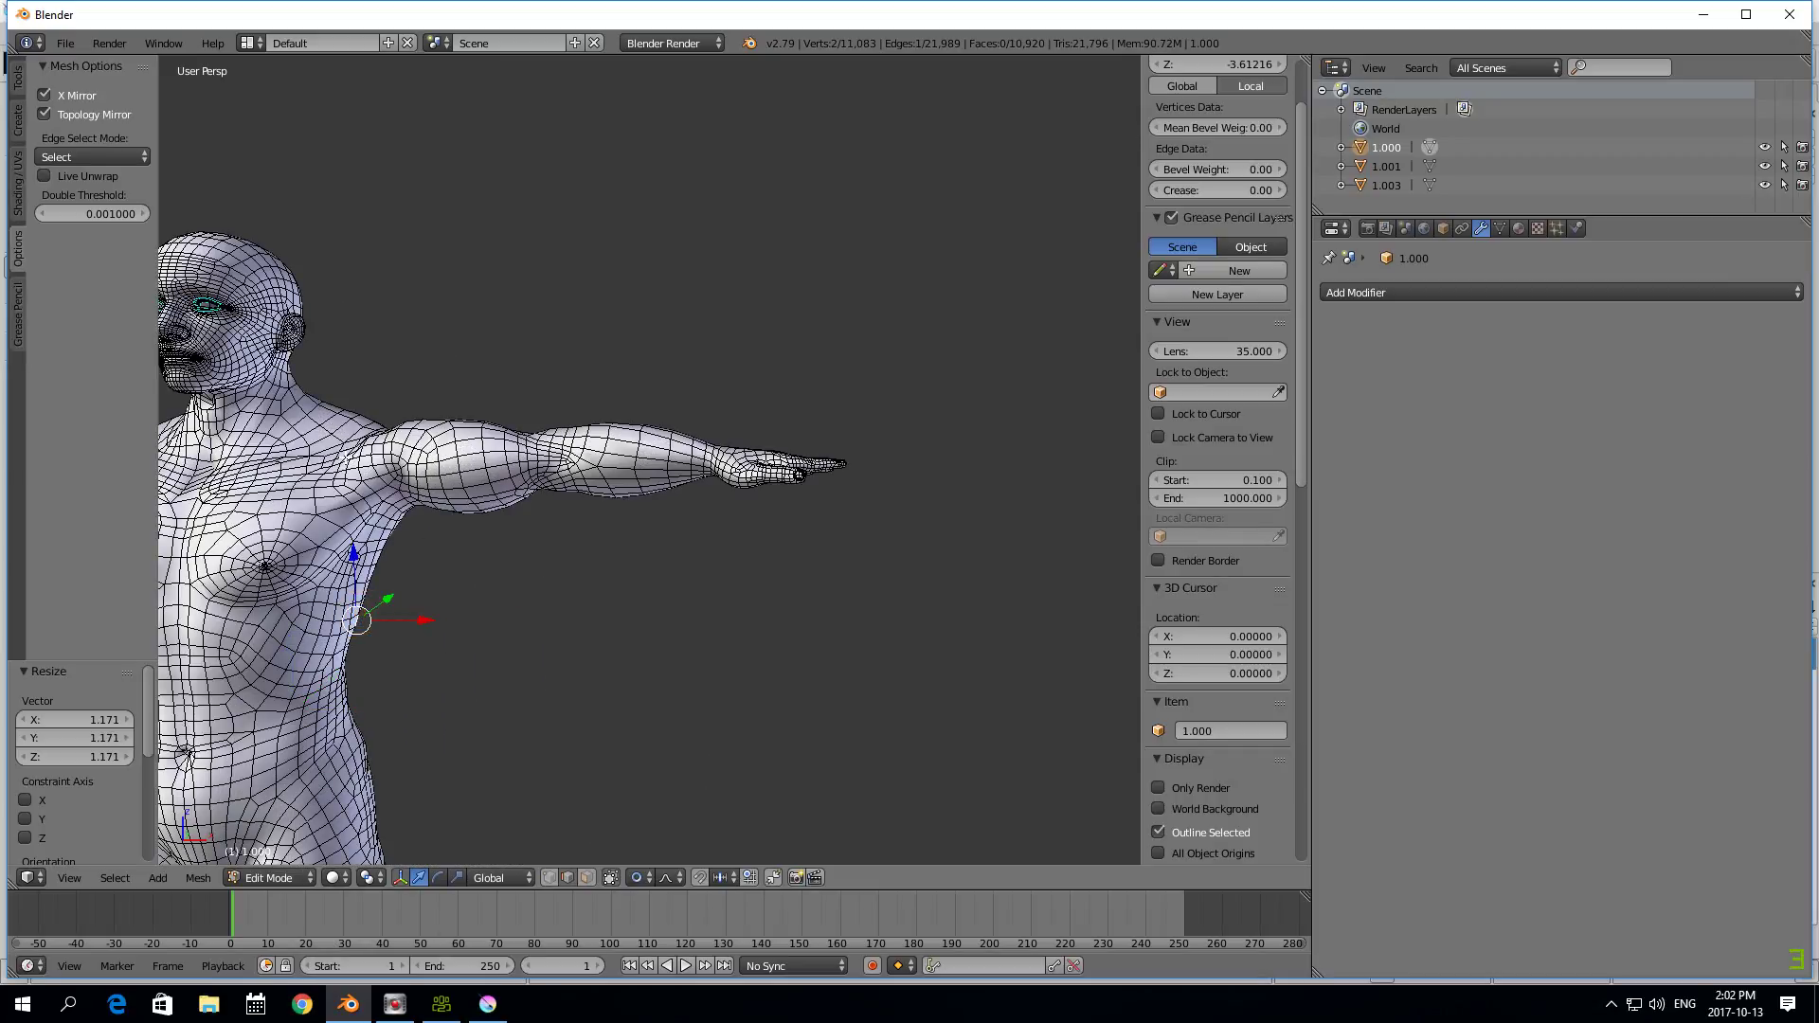
right_click(349, 453)
scroll(439, 404, "down", 2)
right_click(336, 297)
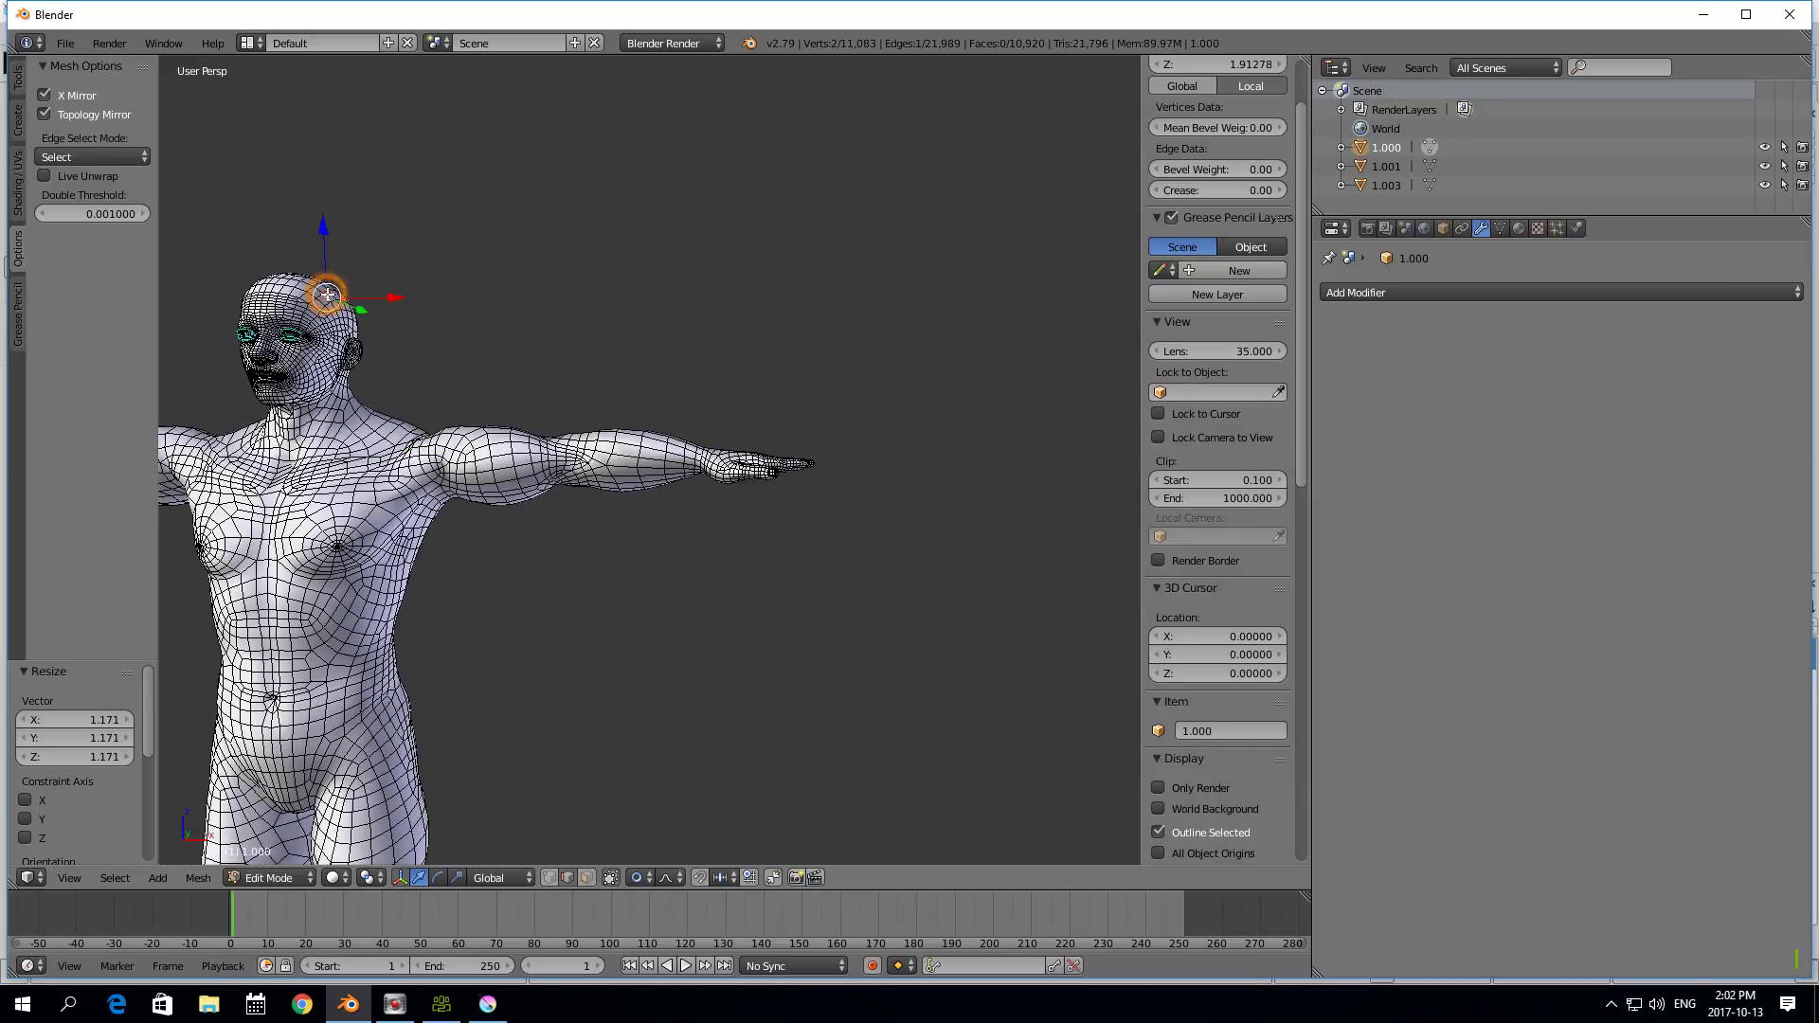
mouse_move(327, 237)
left_mouse_down()
mouse_move(333, 203)
mouse_move(324, 223)
left_mouse_up()
- Select the edge at the nose tip and, in right orthographic view, pull it forward about -0.352 in Y and -0.029 in Z
right_click(336, 354)
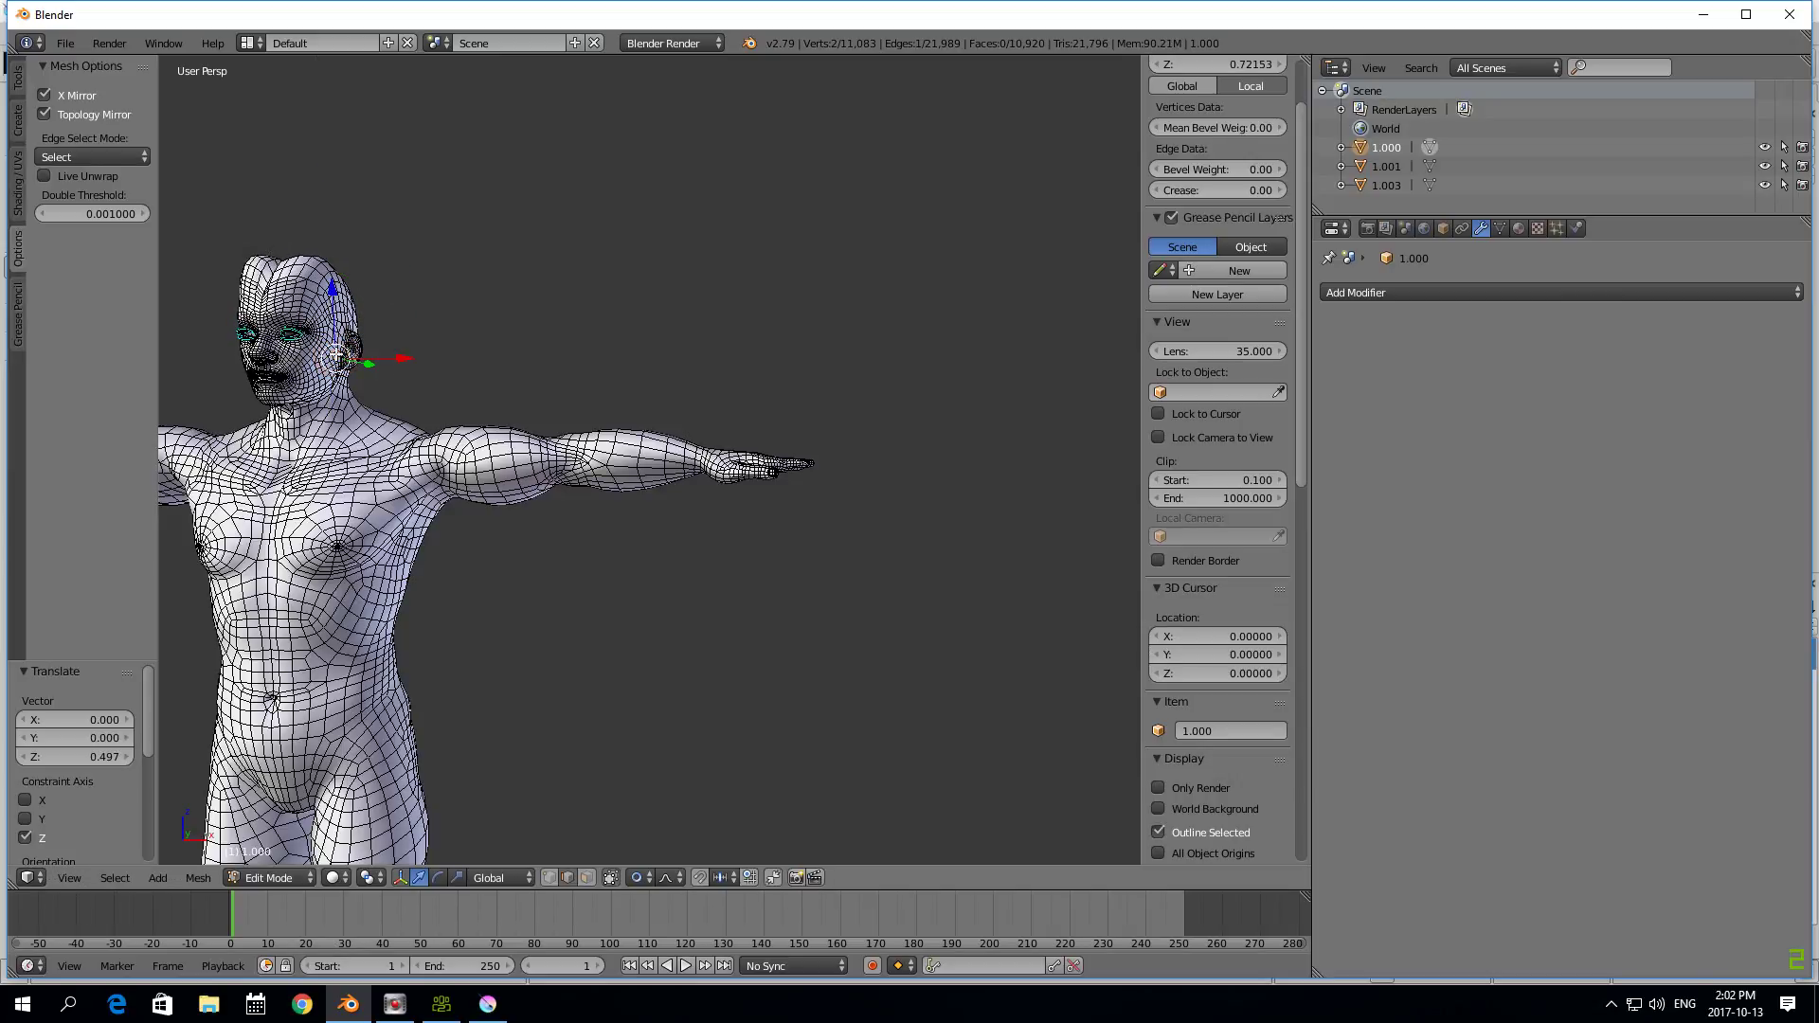
key("KP_1")
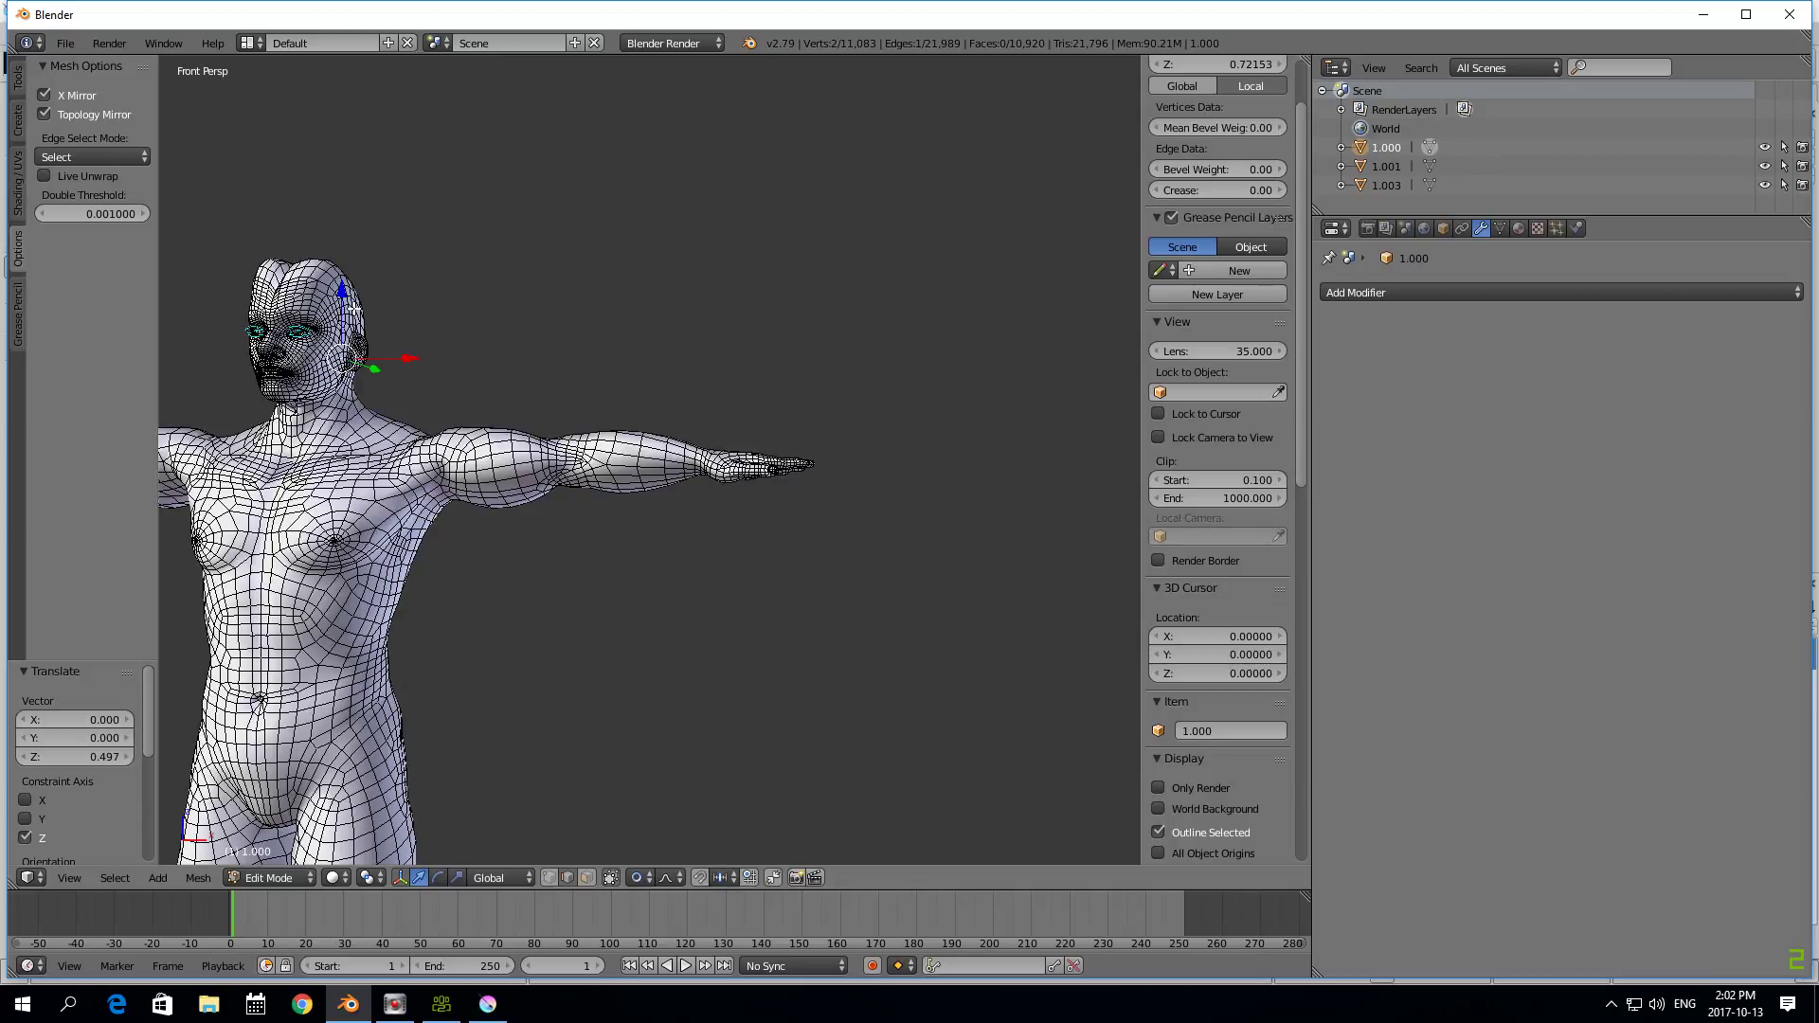
scroll(383, 347, "down", 3)
key("KP_5")
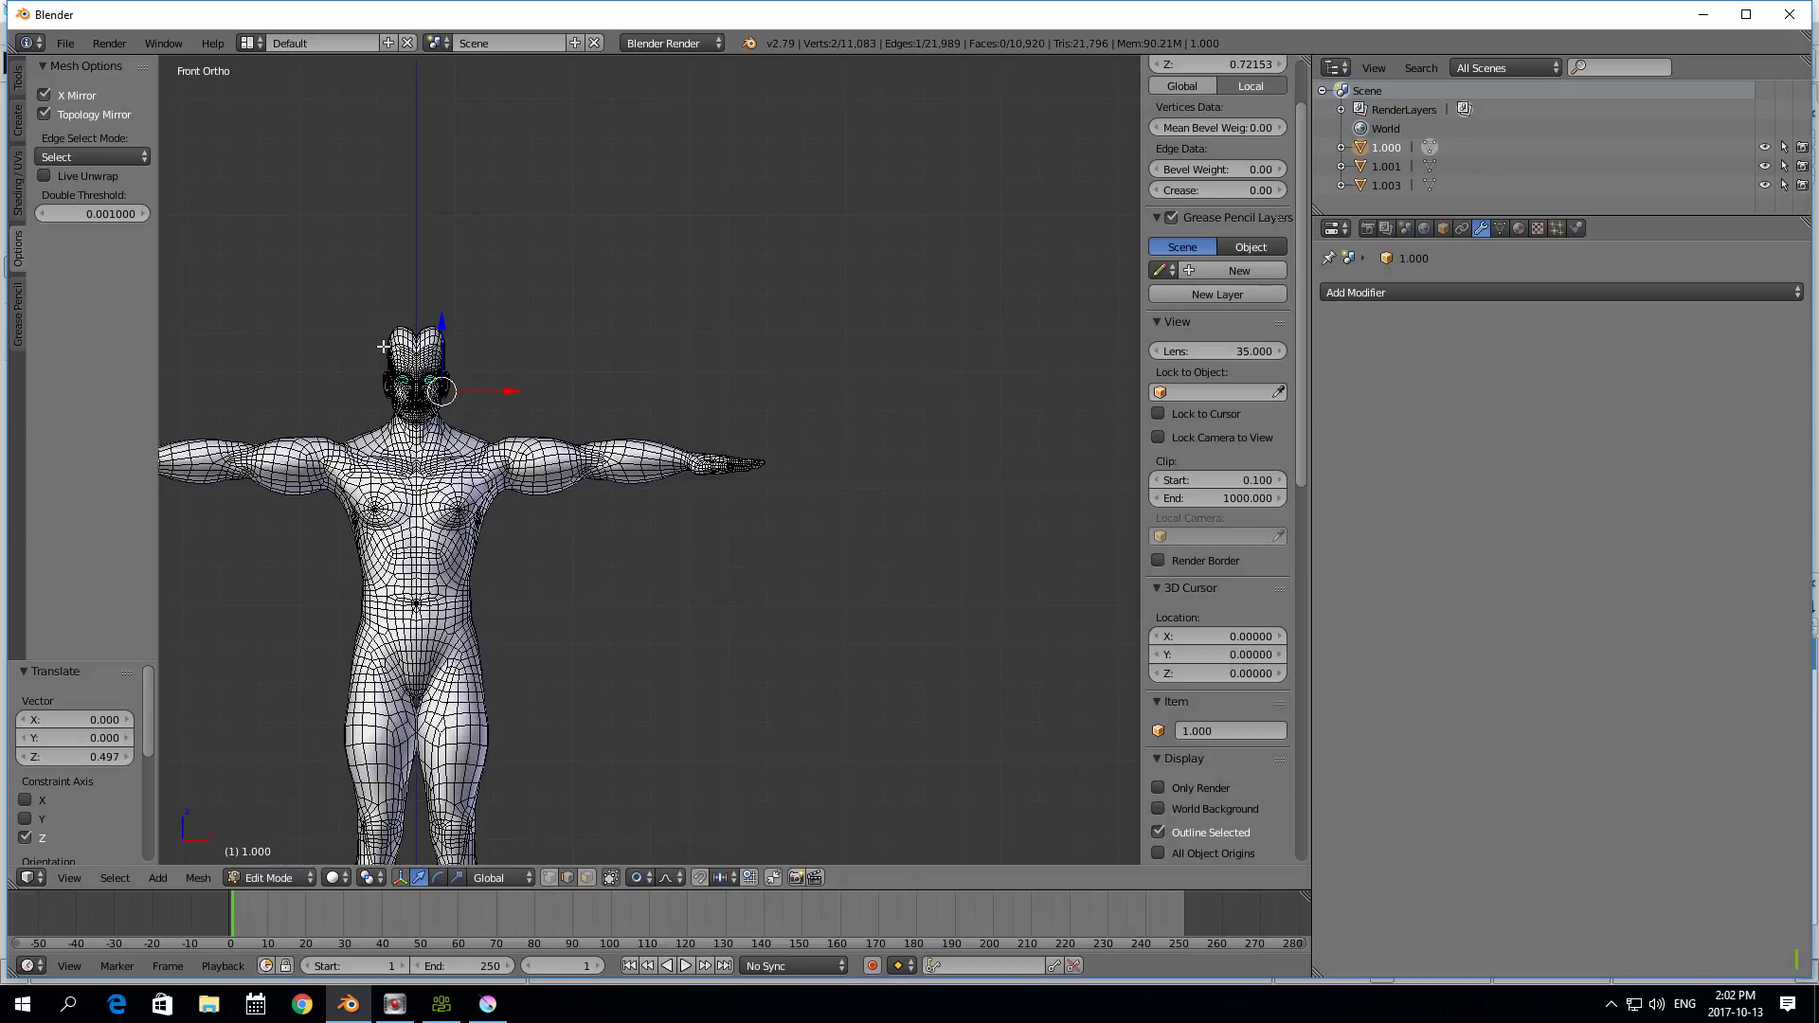
scroll(381, 345, "up", 3)
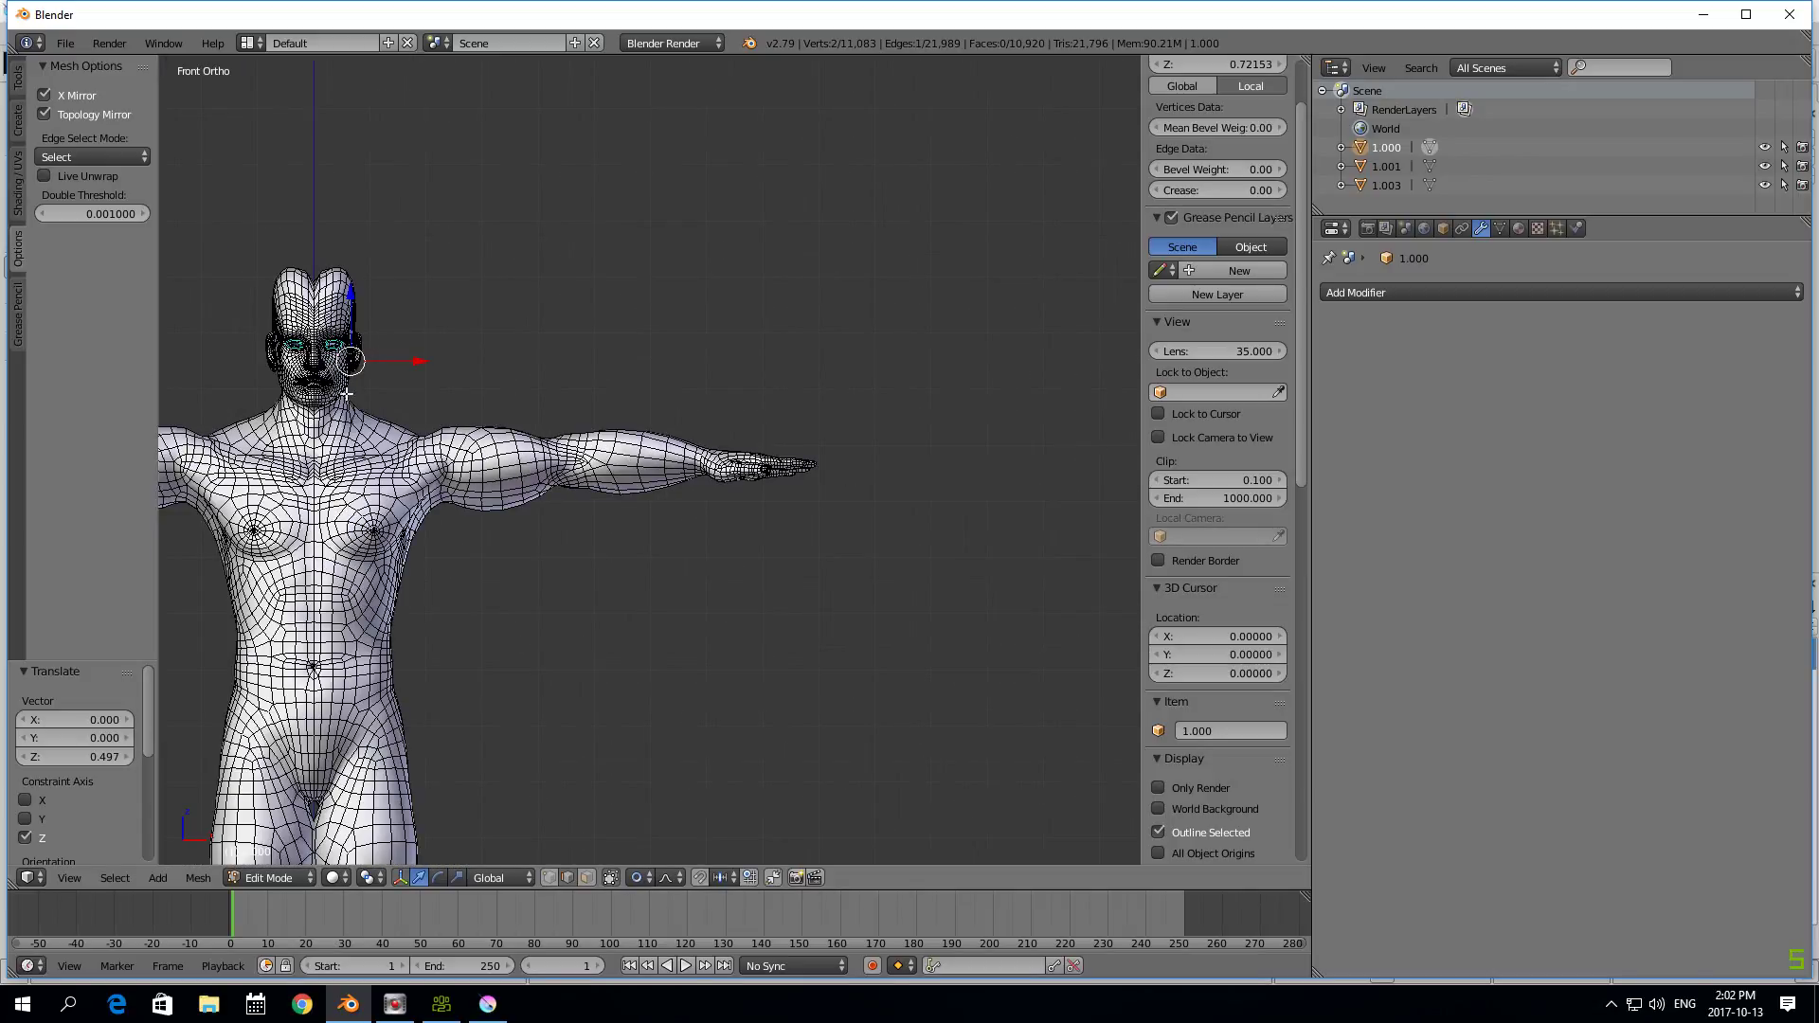
middle_click_drag(576, 565, 897, 608, "shift")
scroll(633, 392, "up", 3)
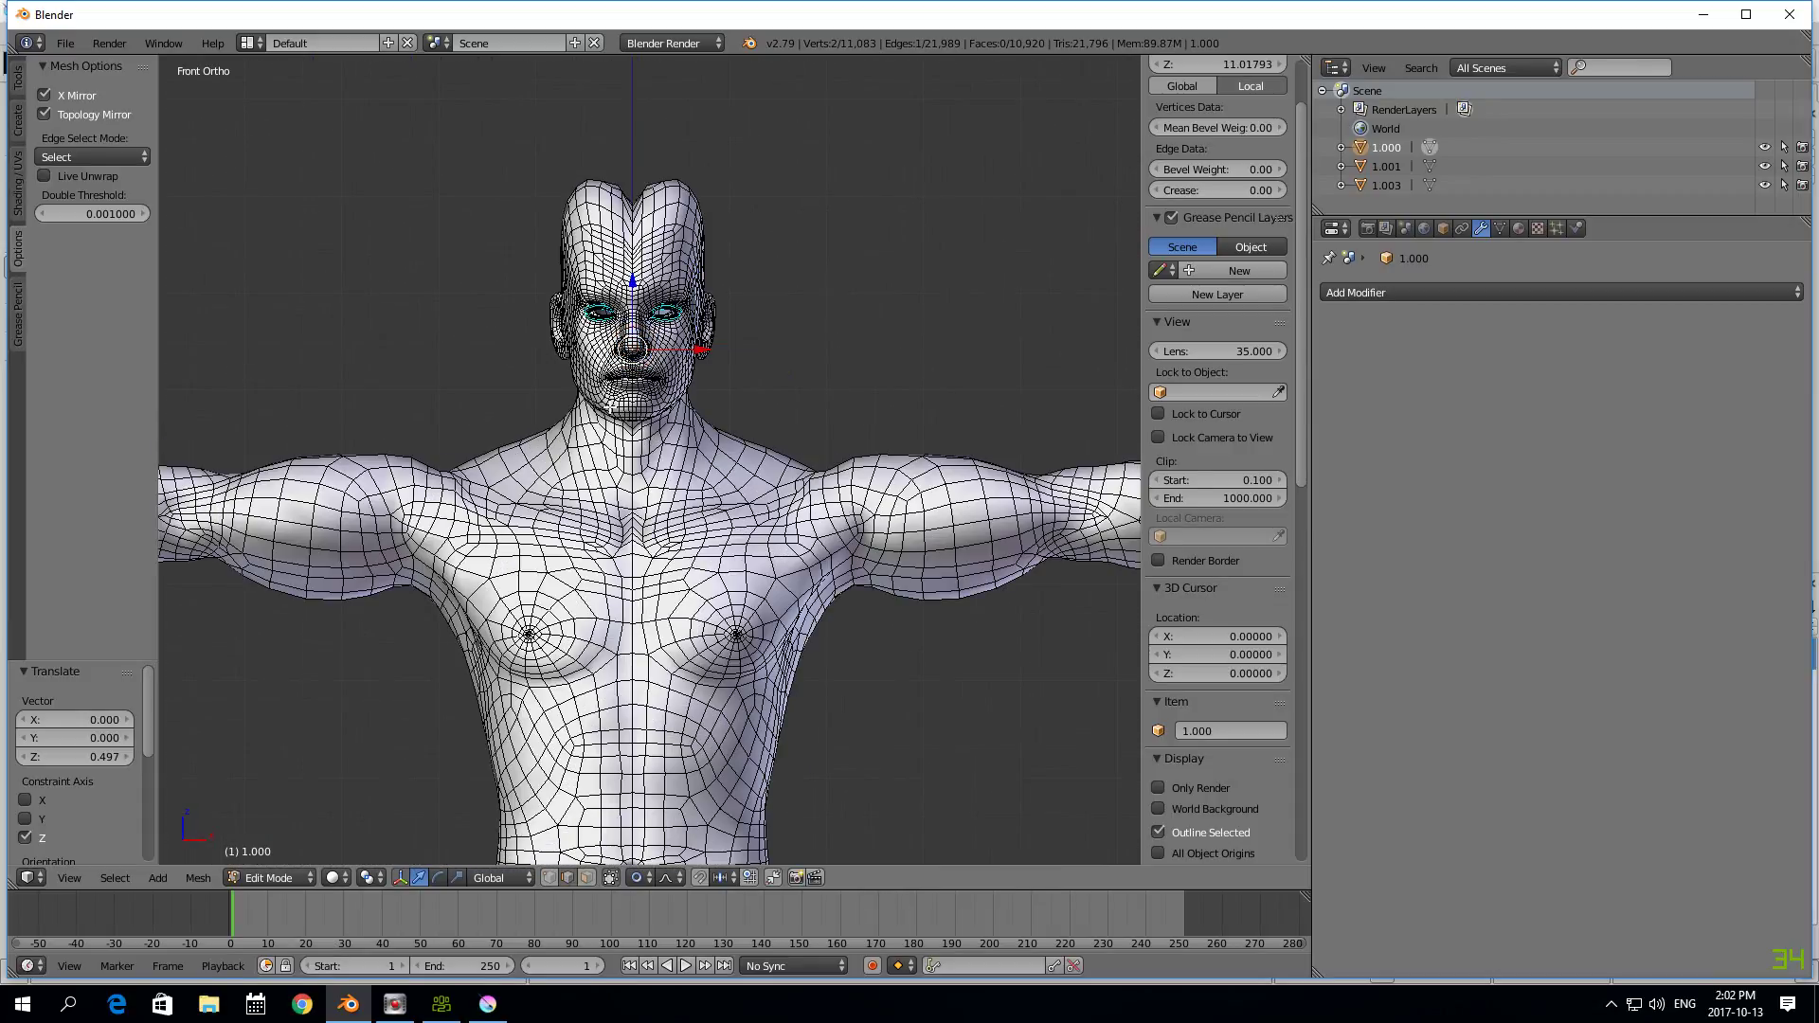
key("KP_3")
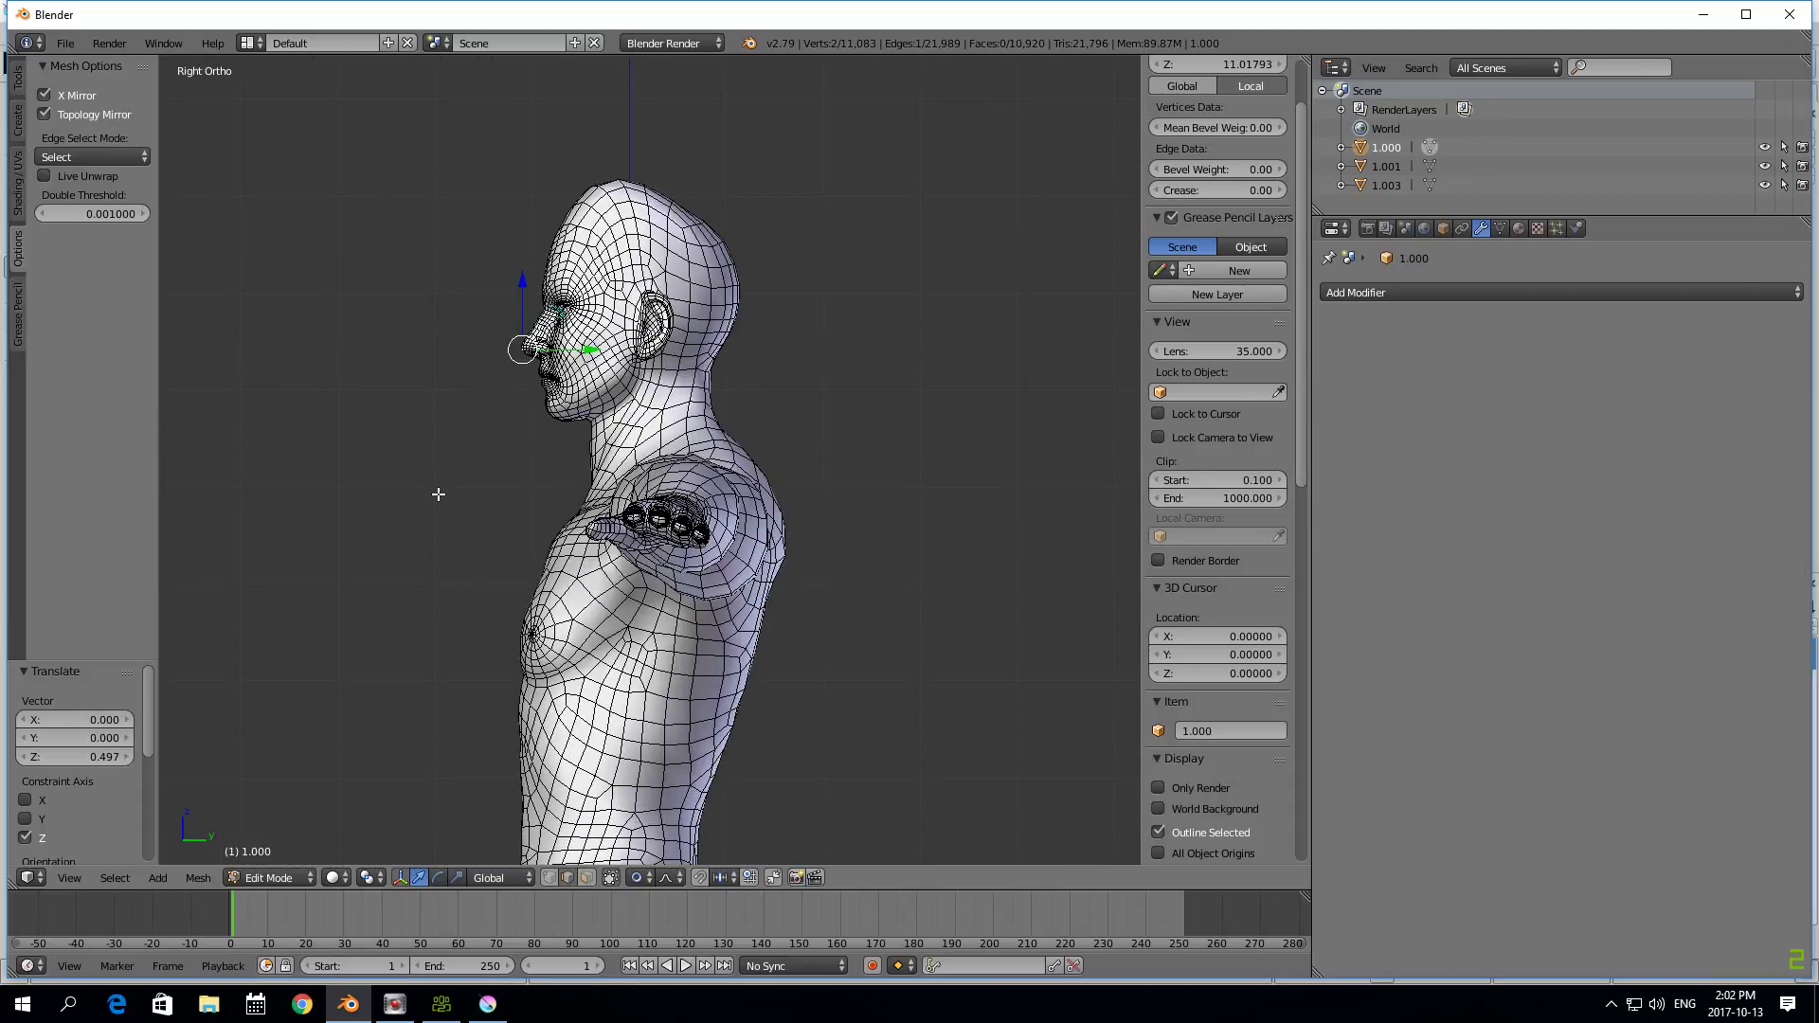
key("g")
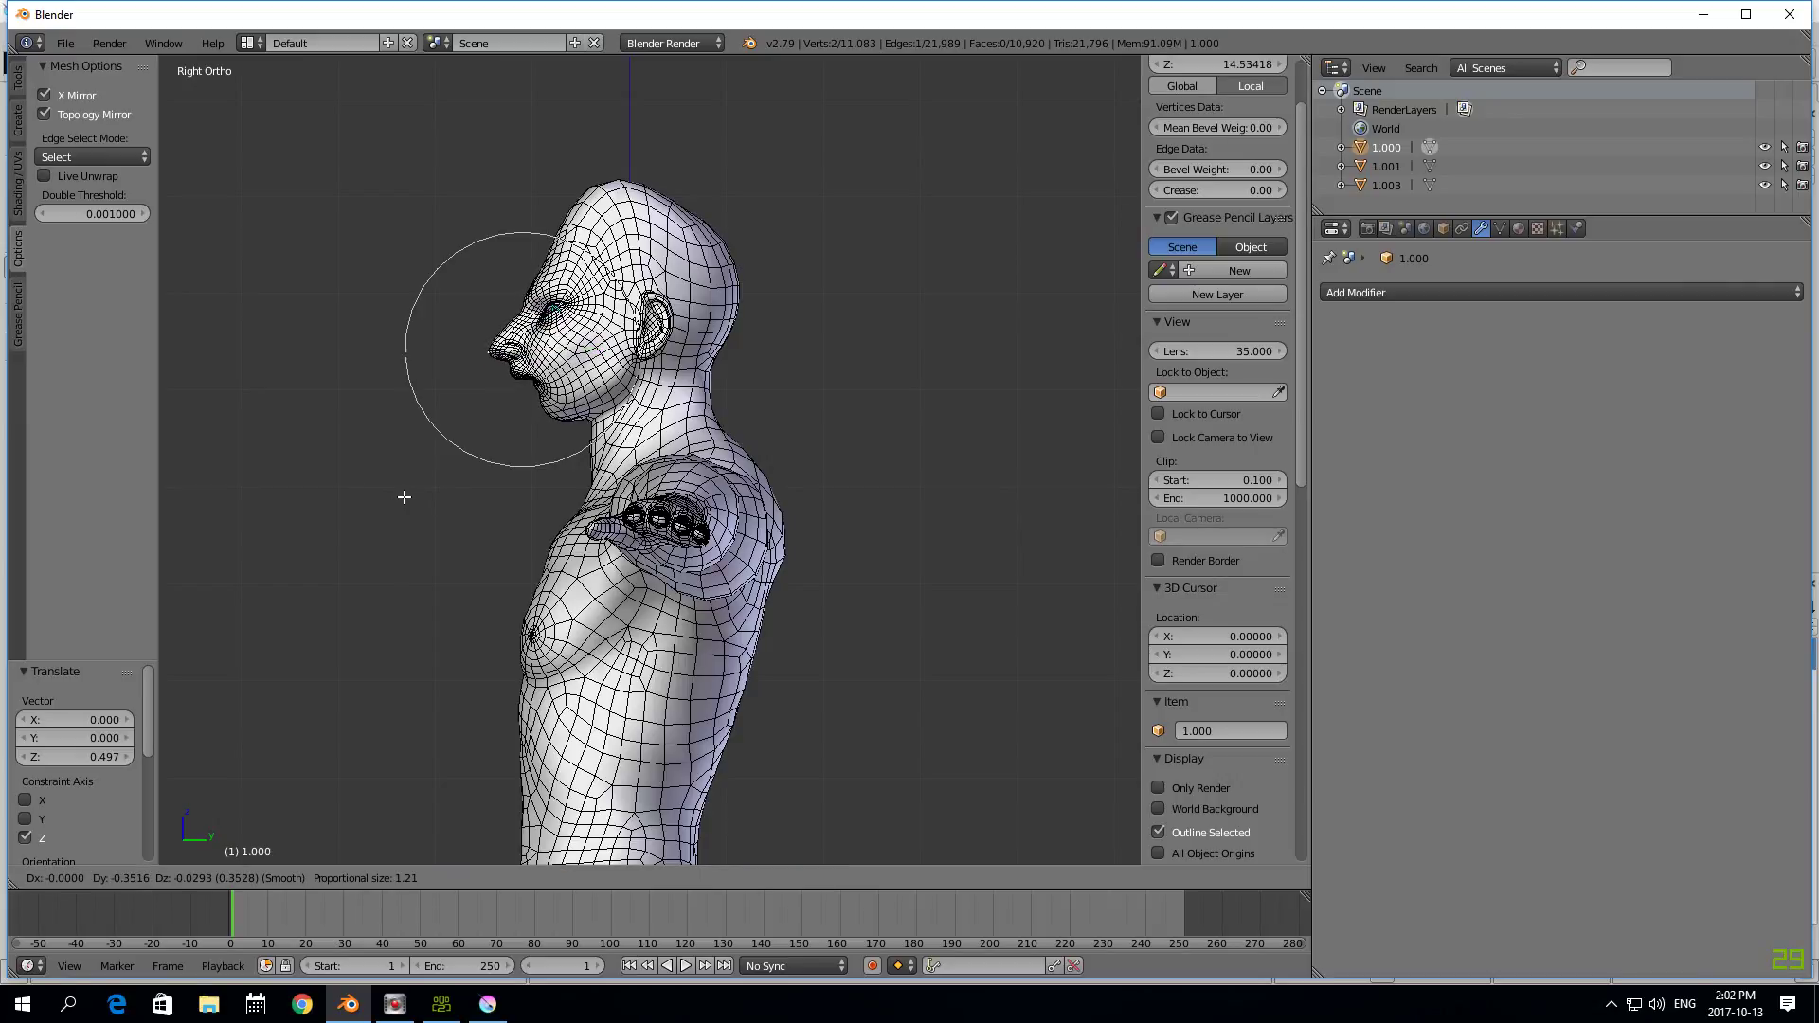
left_click(404, 496)
- Select an edge at the back of the head and move it about 0.293 backward along Y
right_click(560, 406)
right_click(694, 333)
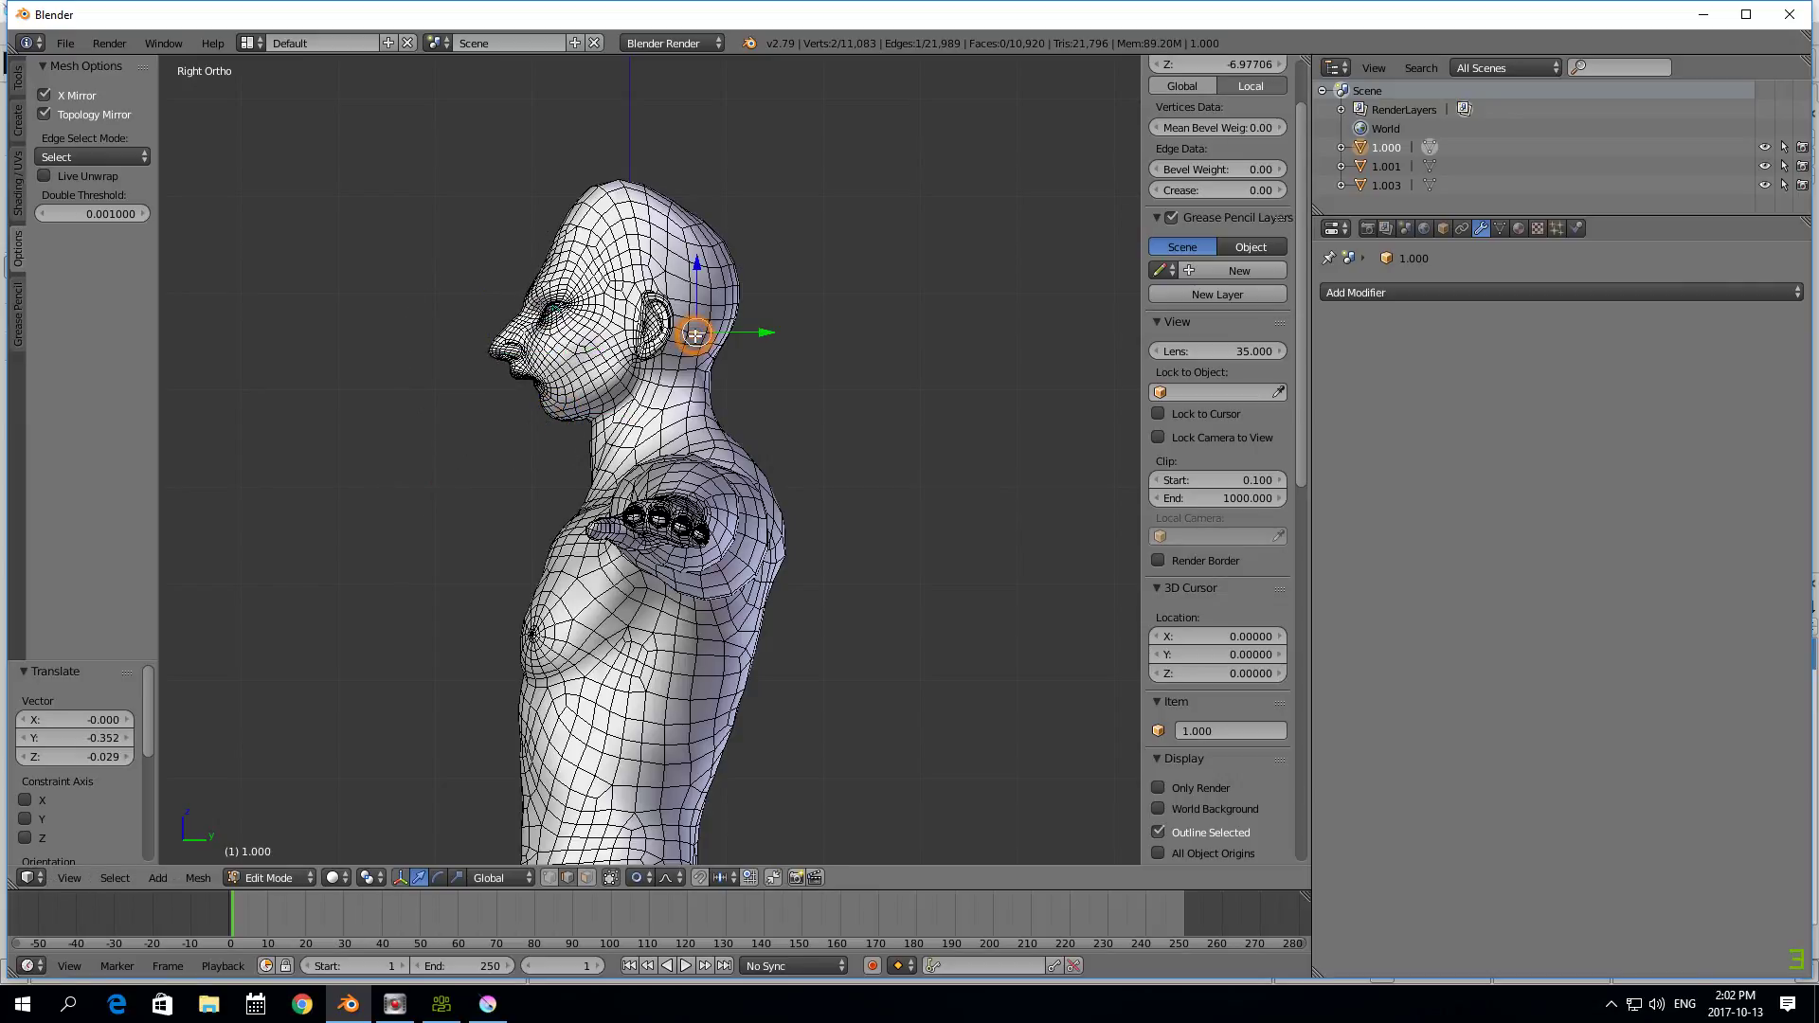
right_click(730, 292)
key("g")
key("y")
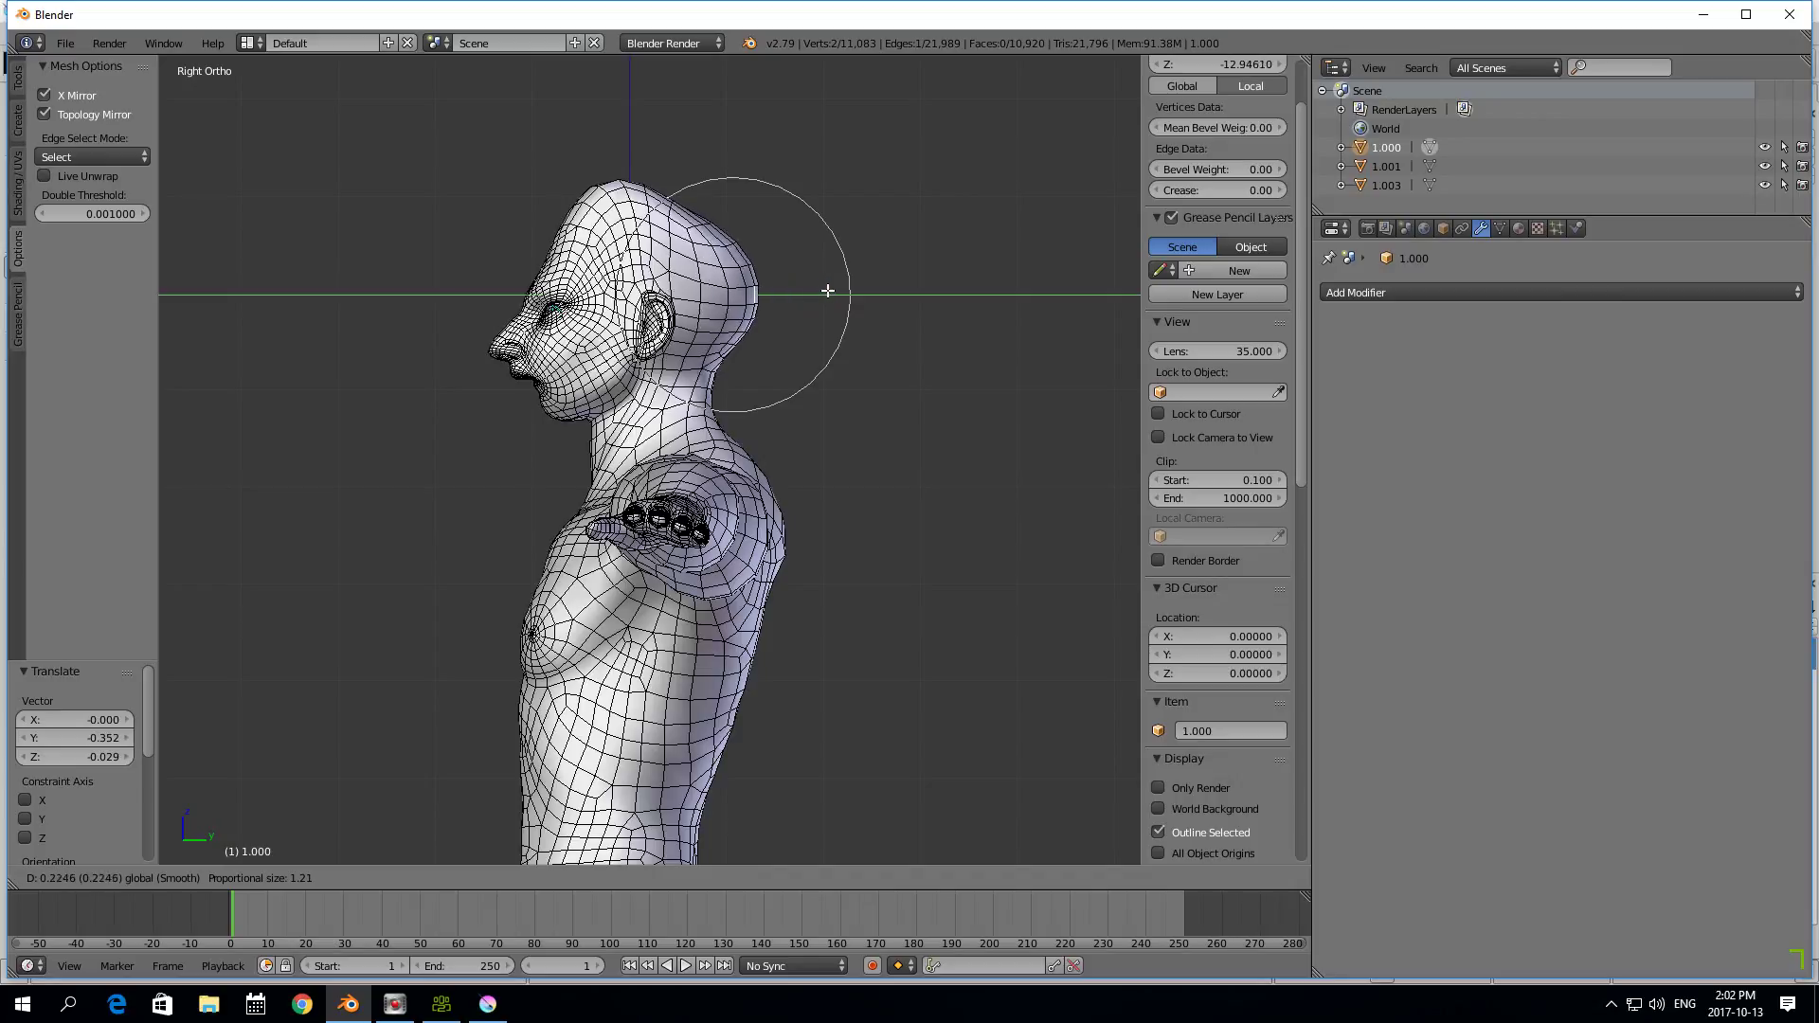
left_click(831, 292)
- Select an edge on the upper rear of the skull and raise it about 0.371 along Z
right_click(709, 210)
key("g")
key("z")
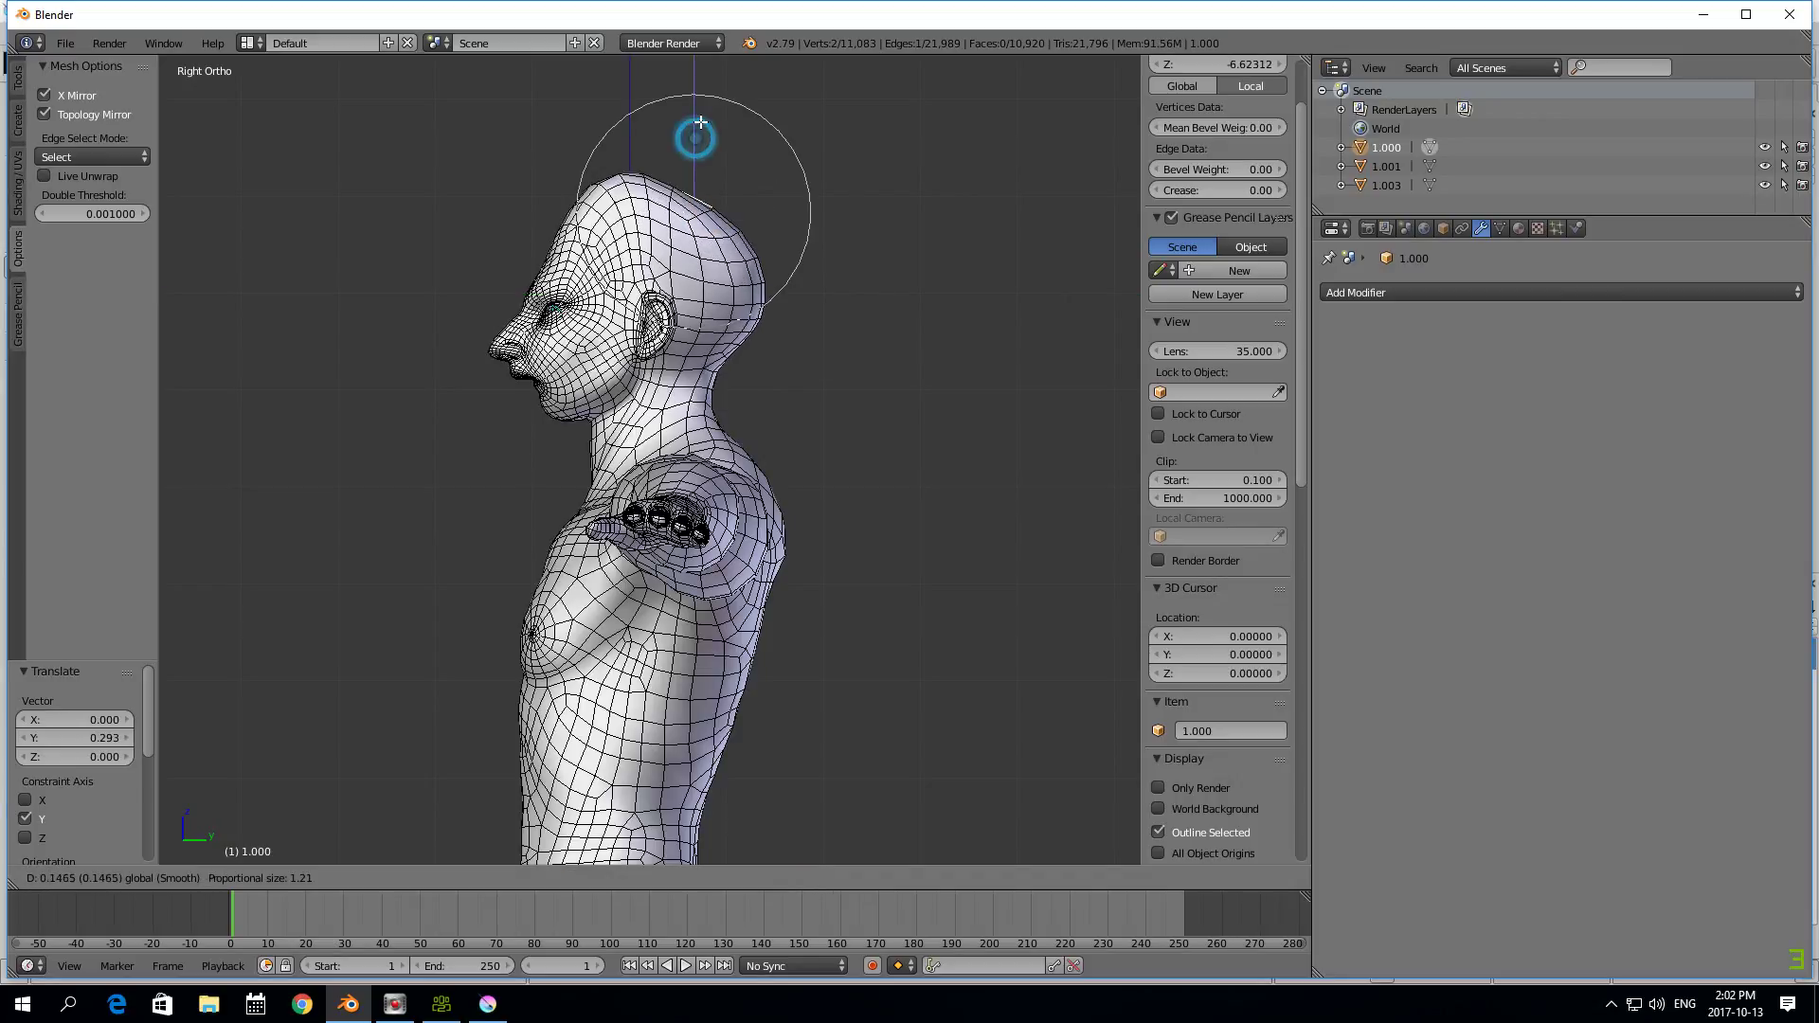
left_click(698, 142)
- Return the body to Object Mode and frame it in front orthographic view from the head to the lower legs
key("KP_1")
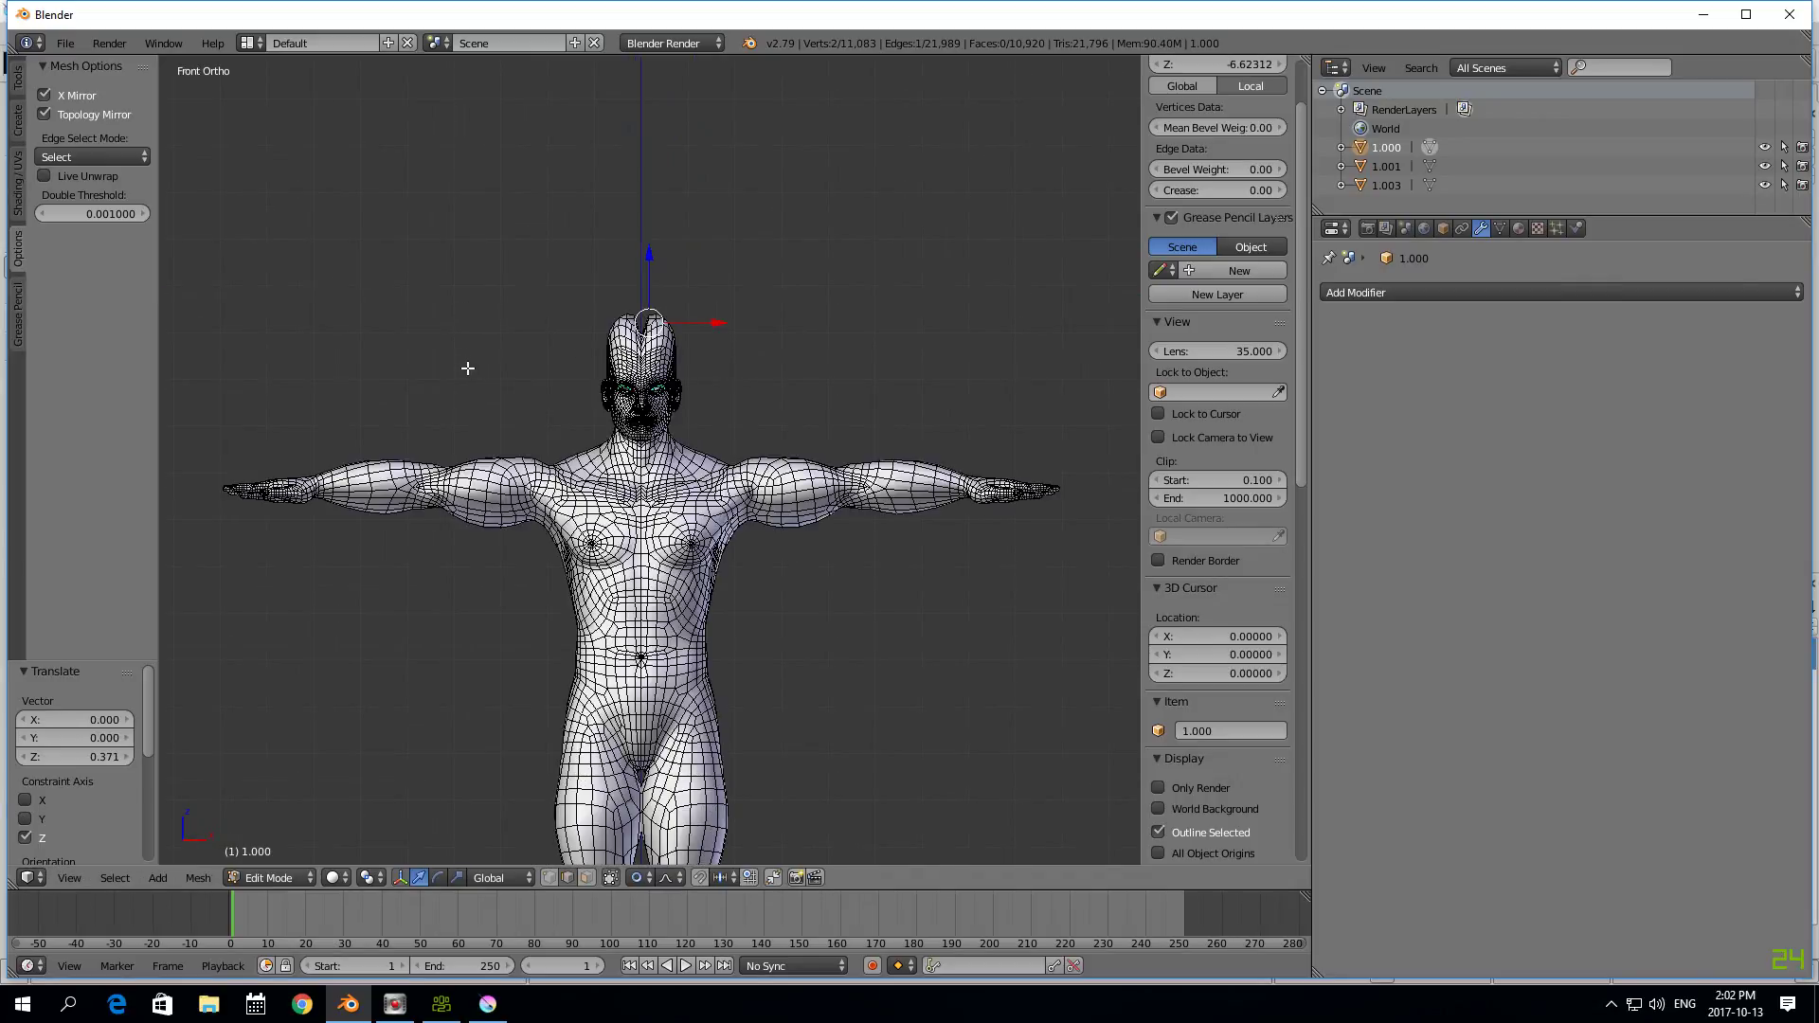
scroll(467, 368, "down", 3)
left_click(269, 877)
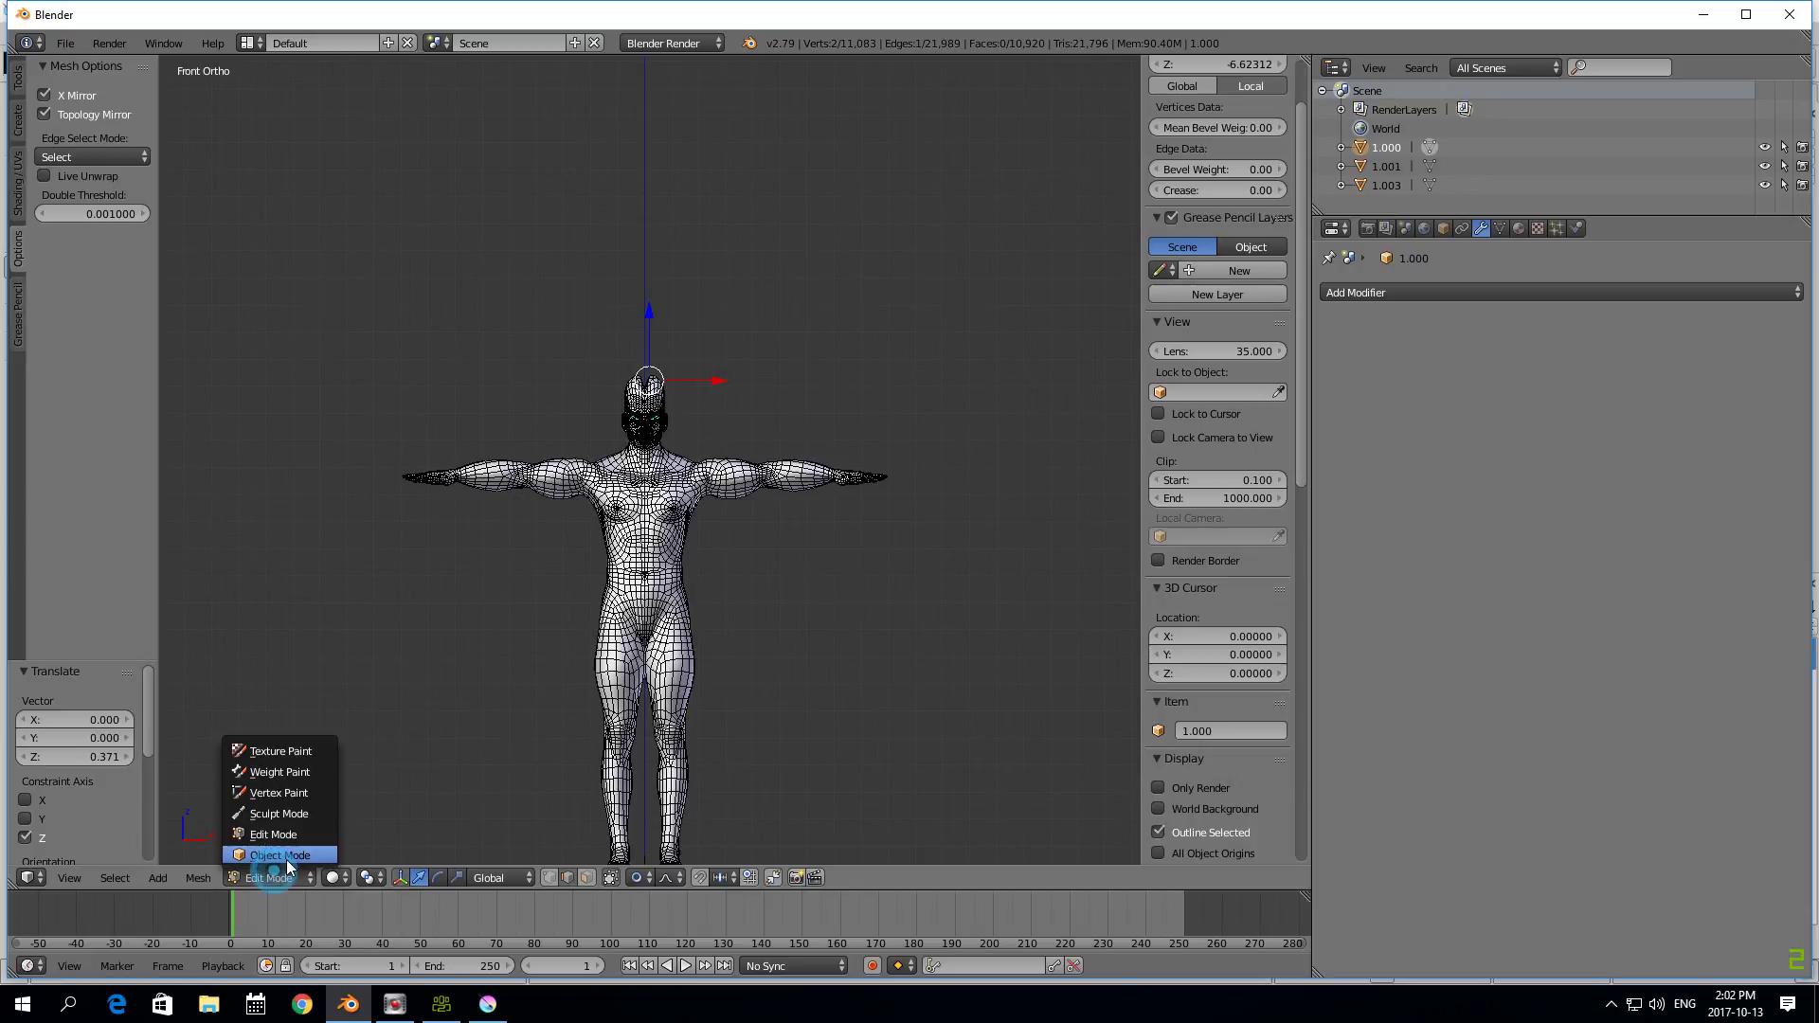
left_click(265, 824)
scroll(559, 593, "up", 4)
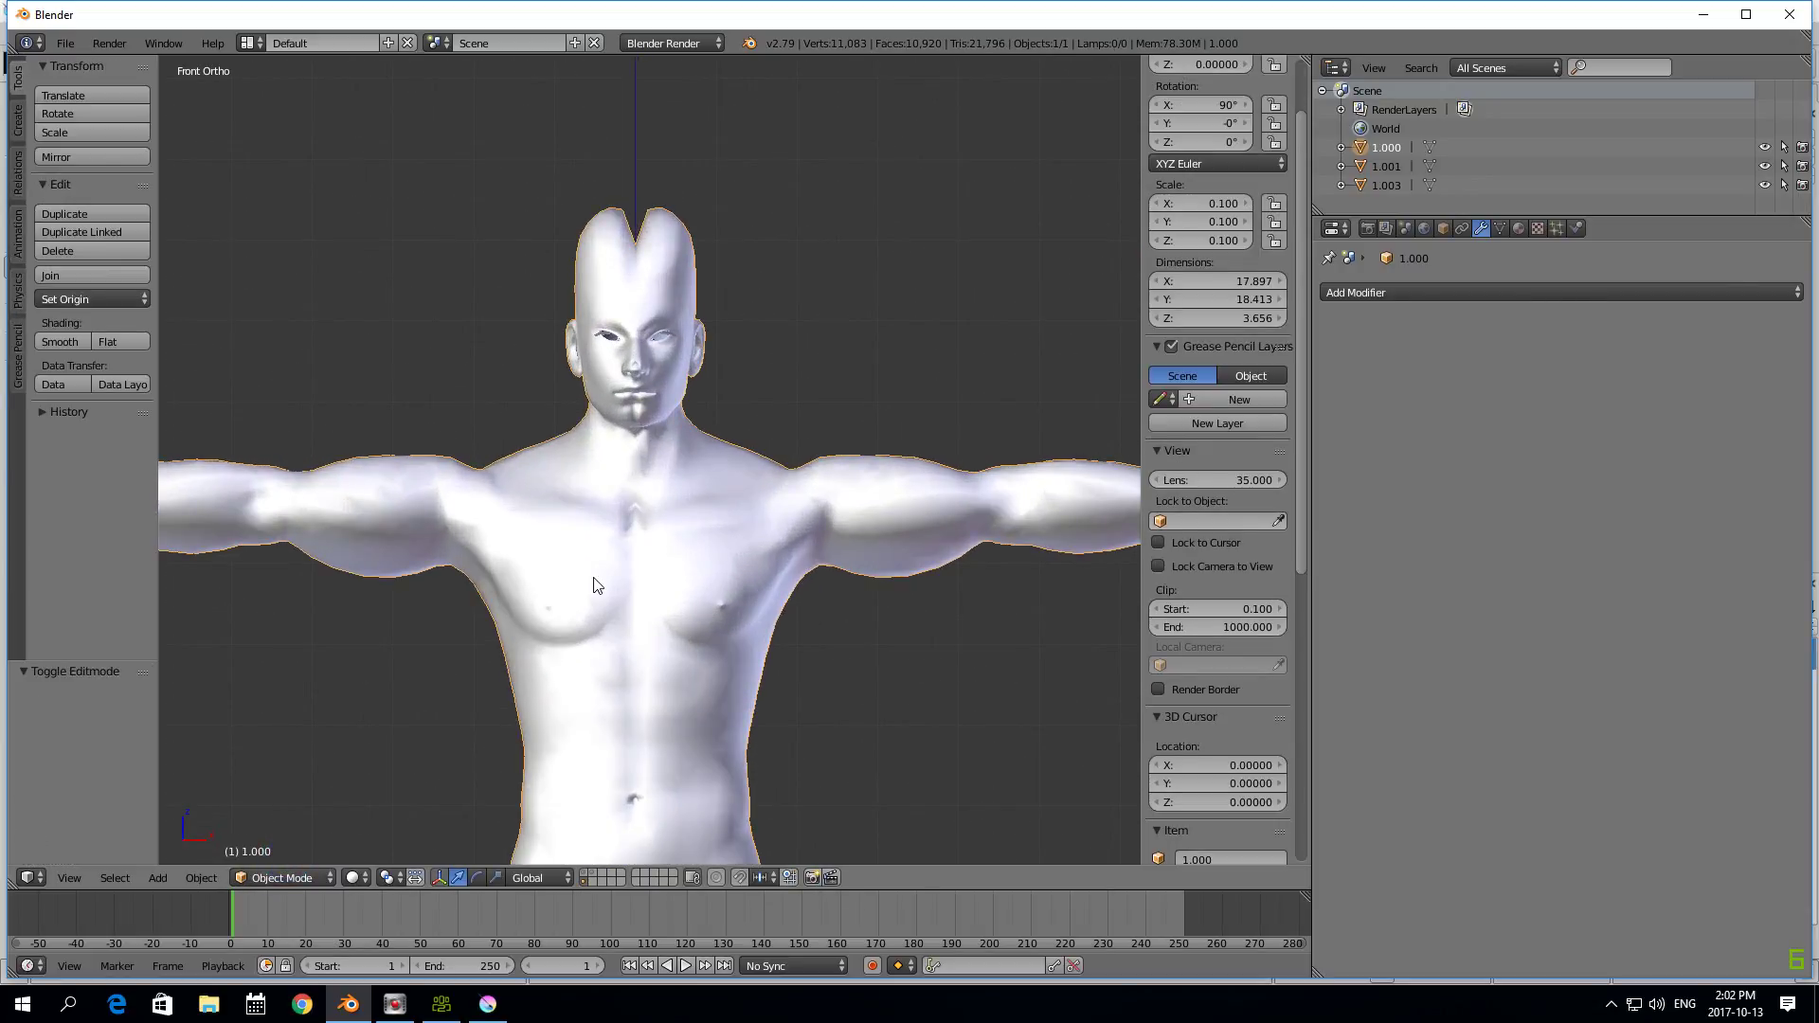
scroll(588, 597, "down", 3)
middle_click_drag(535, 662, 509, 480, "shift")
scroll(510, 509, "up", 1)
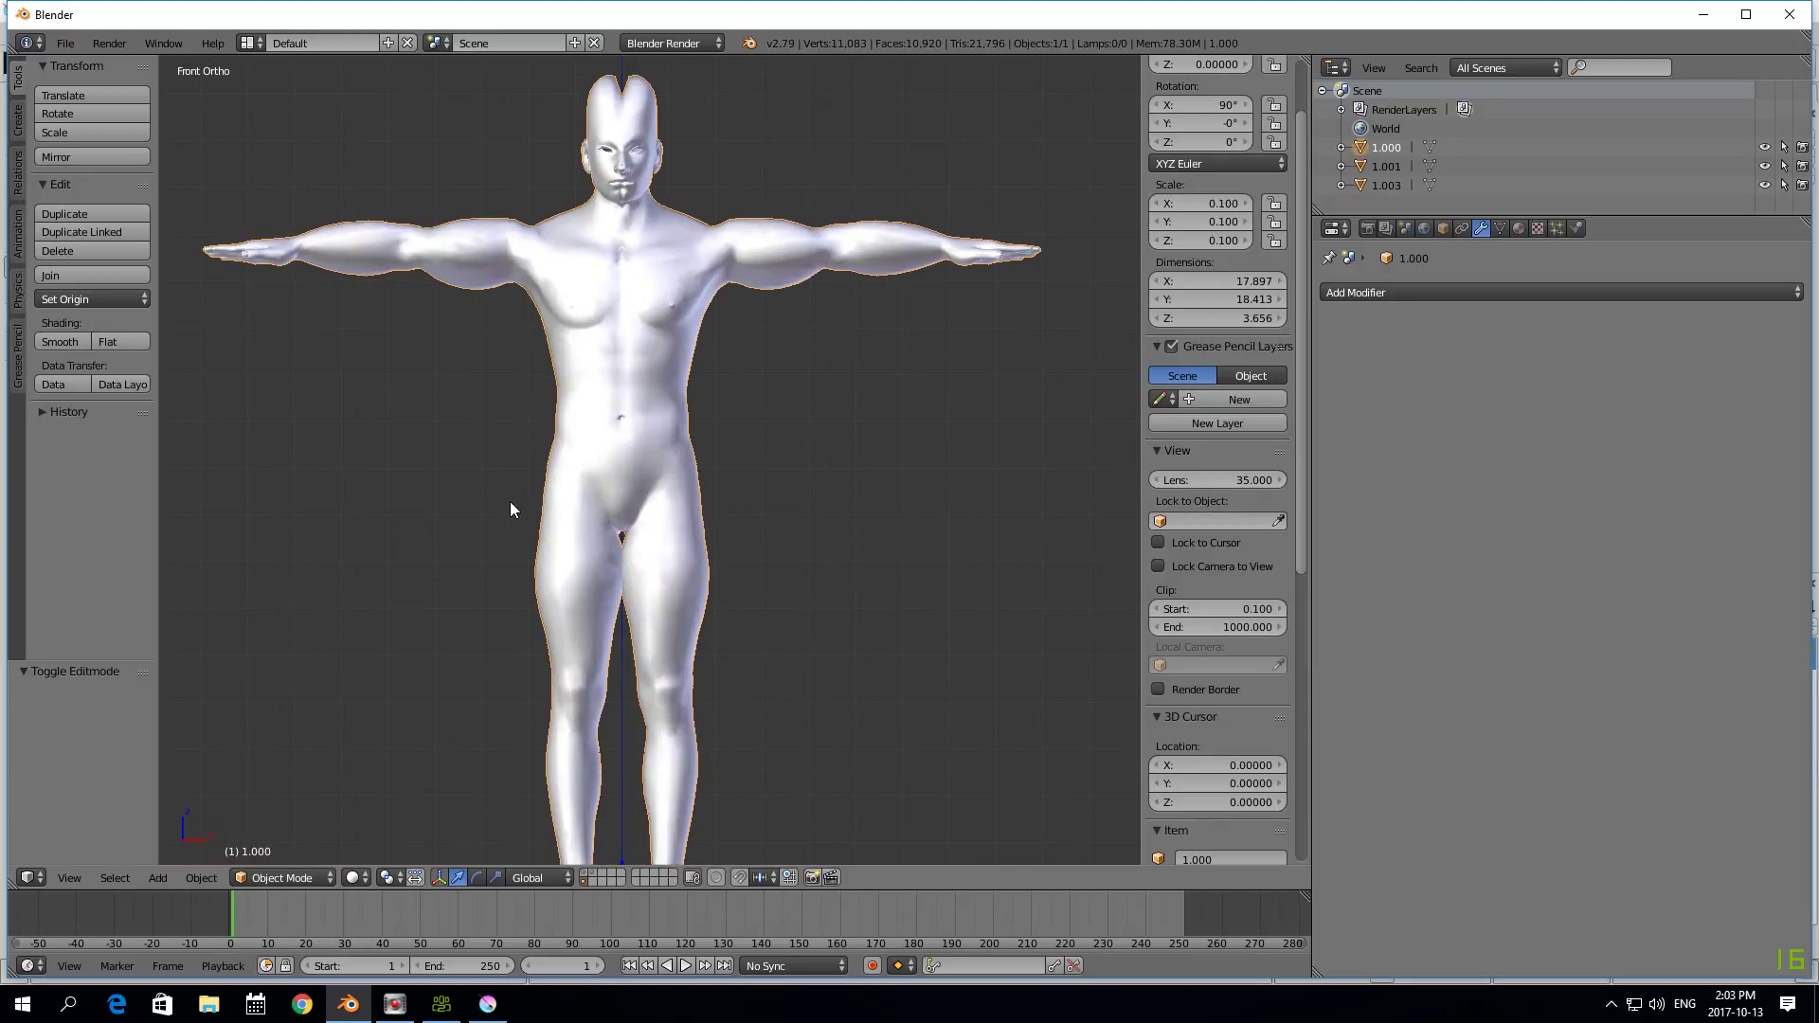
- Switch to Krita and close the open image
left_click(487, 1003)
left_click(730, 95)
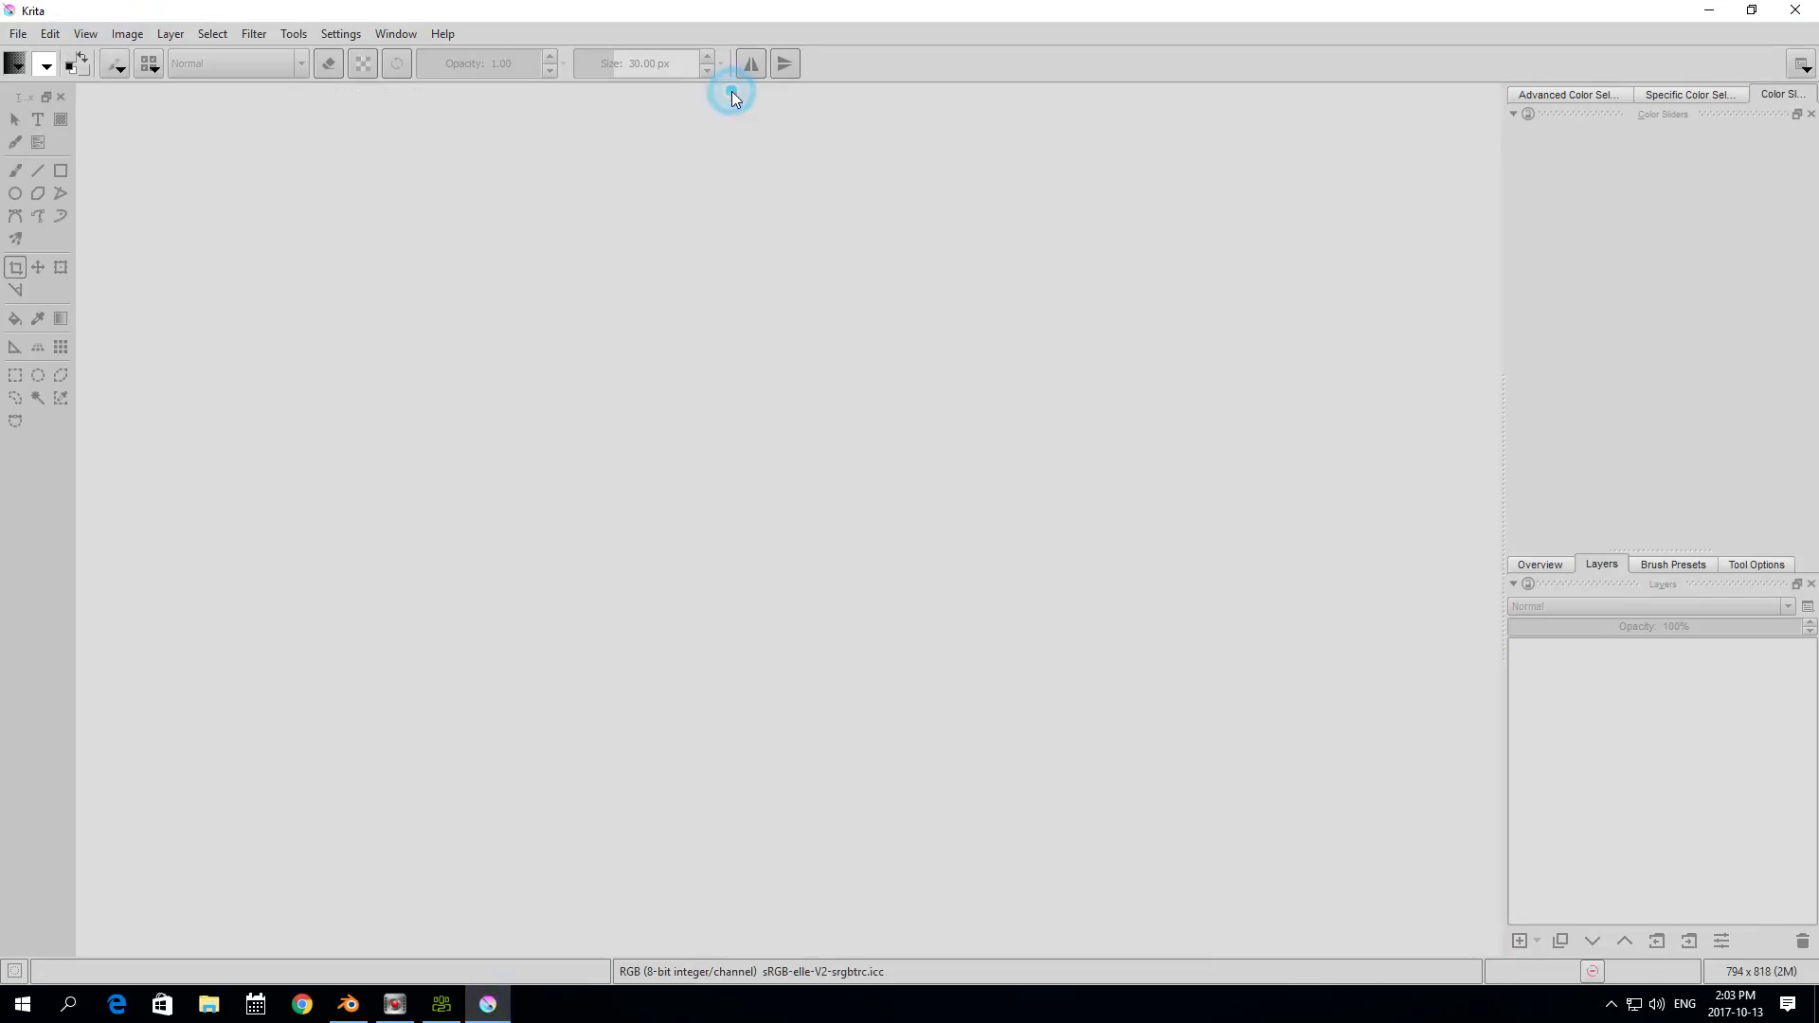
- Create a new 1920 x 1080 px image from the clipboard screenshot
left_click(18, 34)
left_click(38, 71)
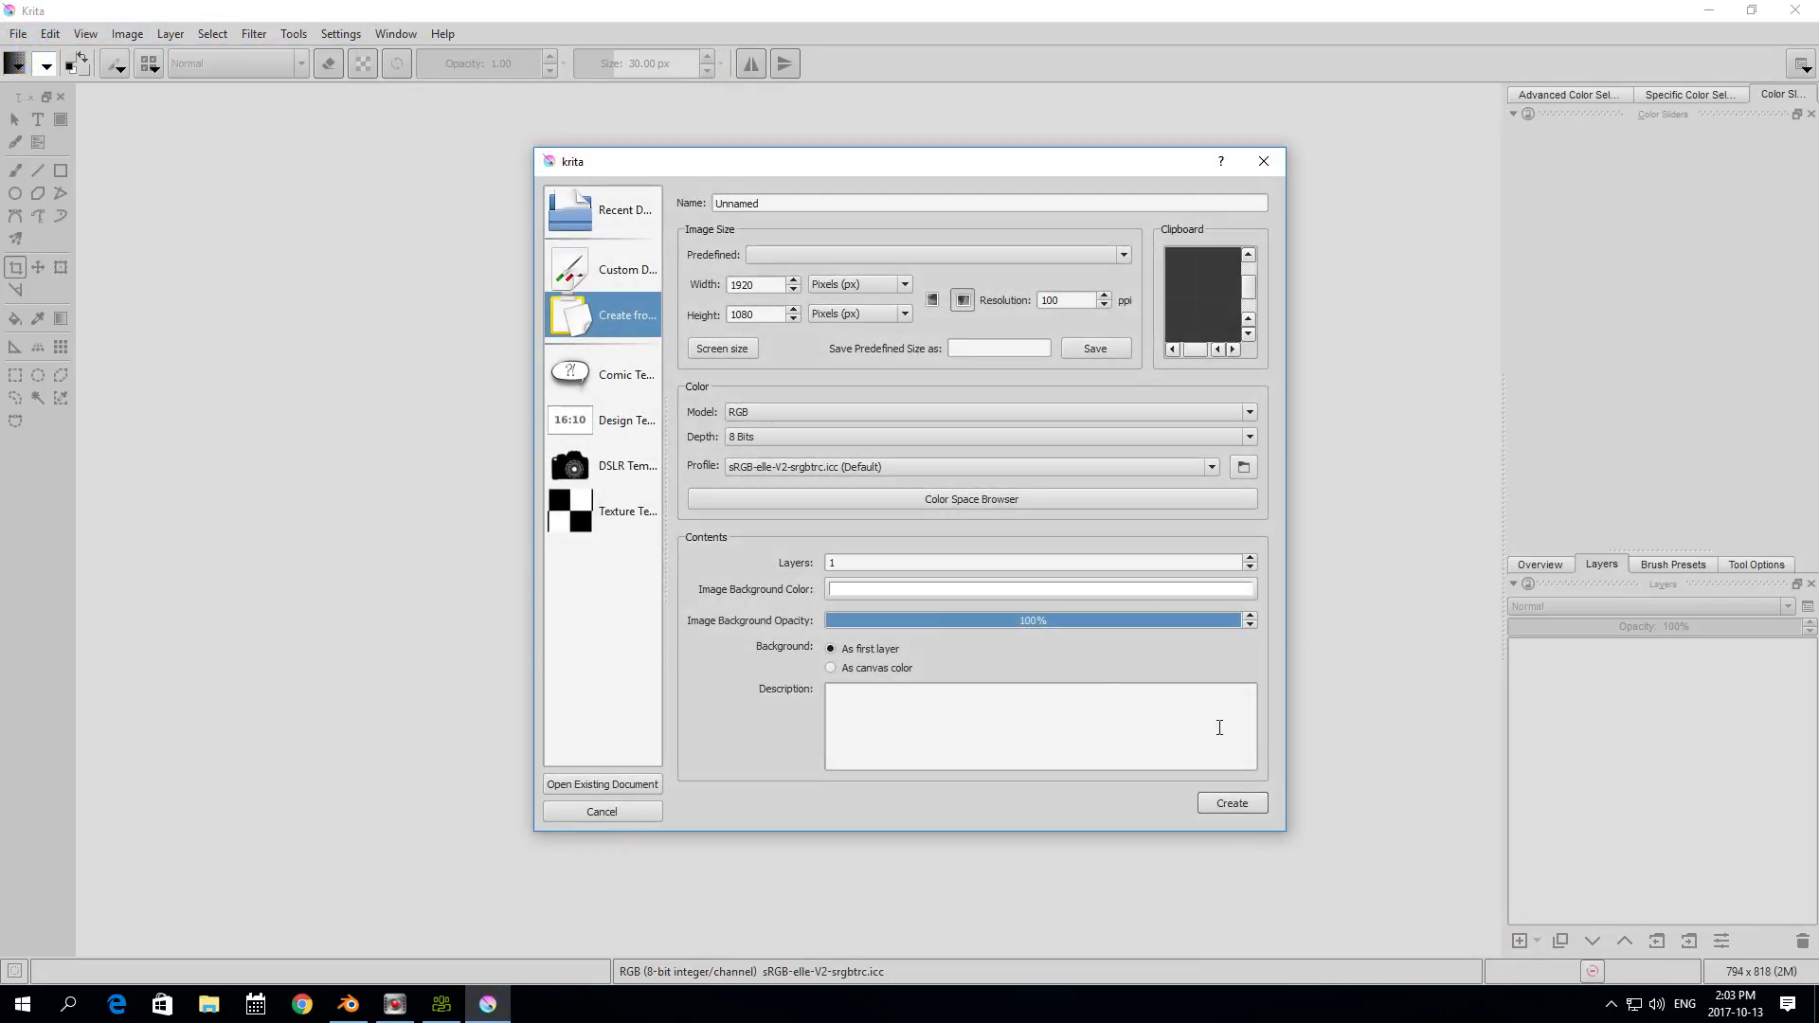
left_click(1231, 804)
left_click(915, 574)
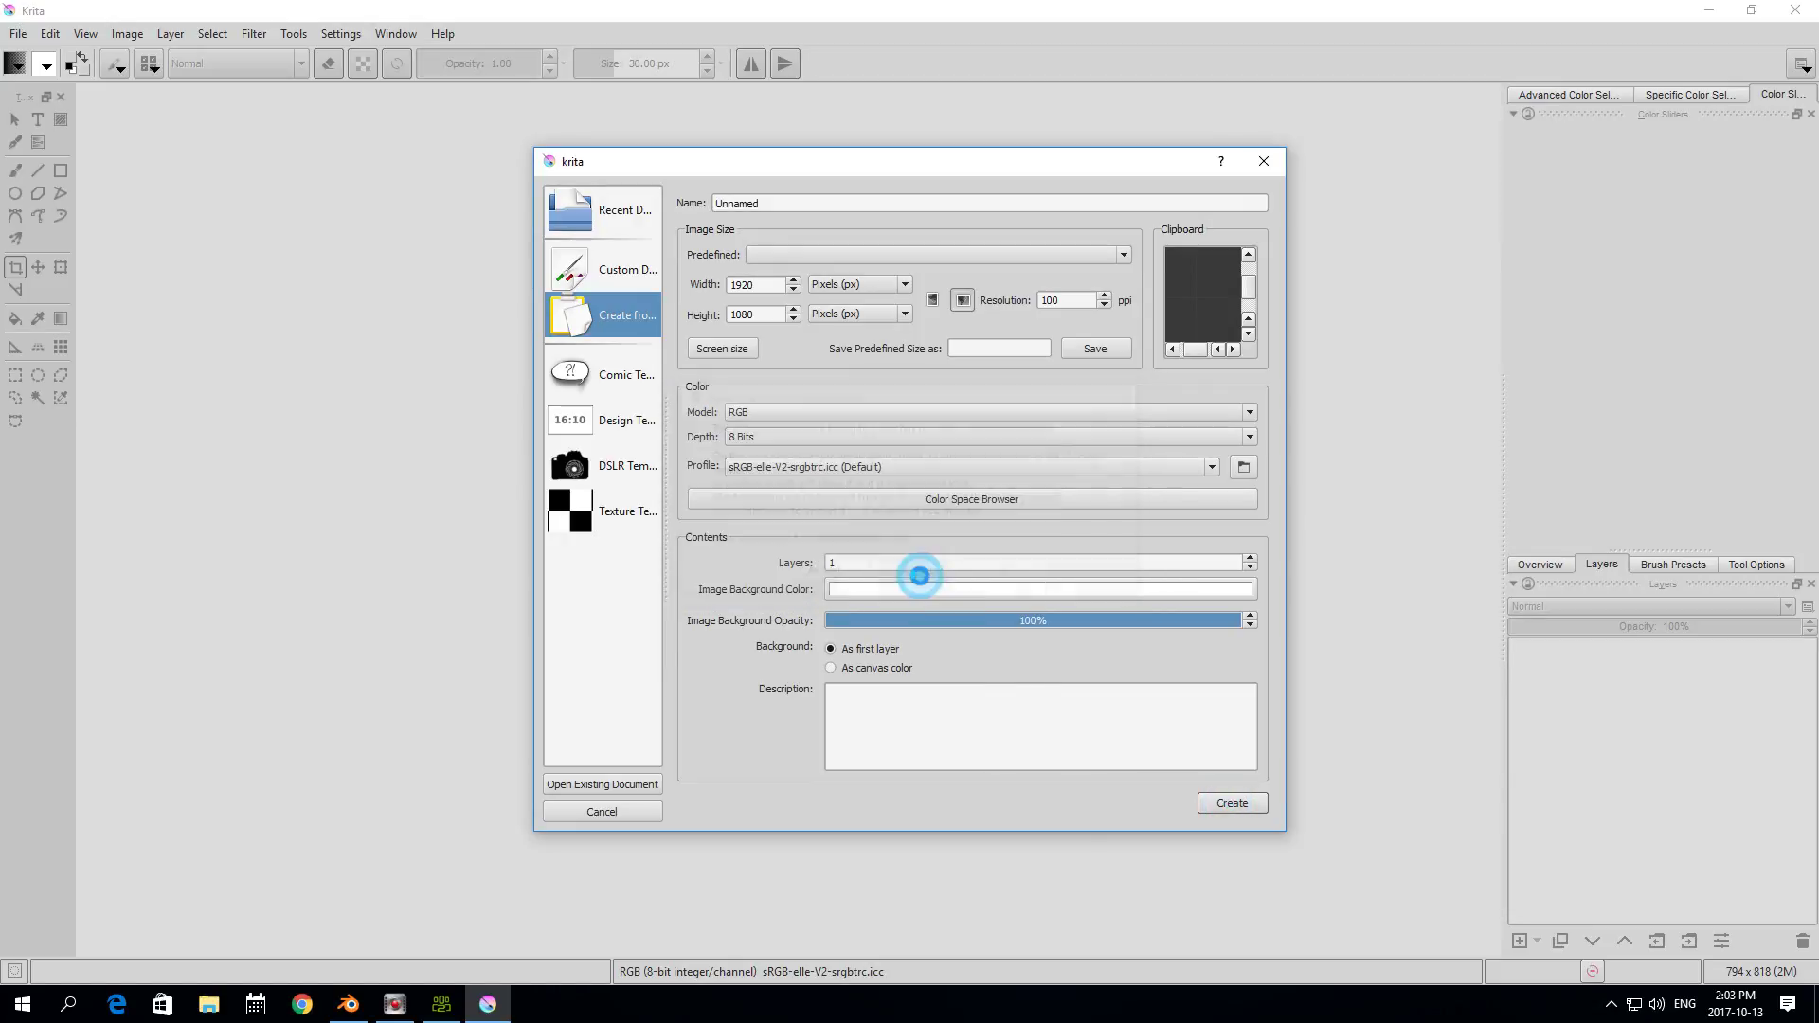
scroll(459, 500, "down", 1)
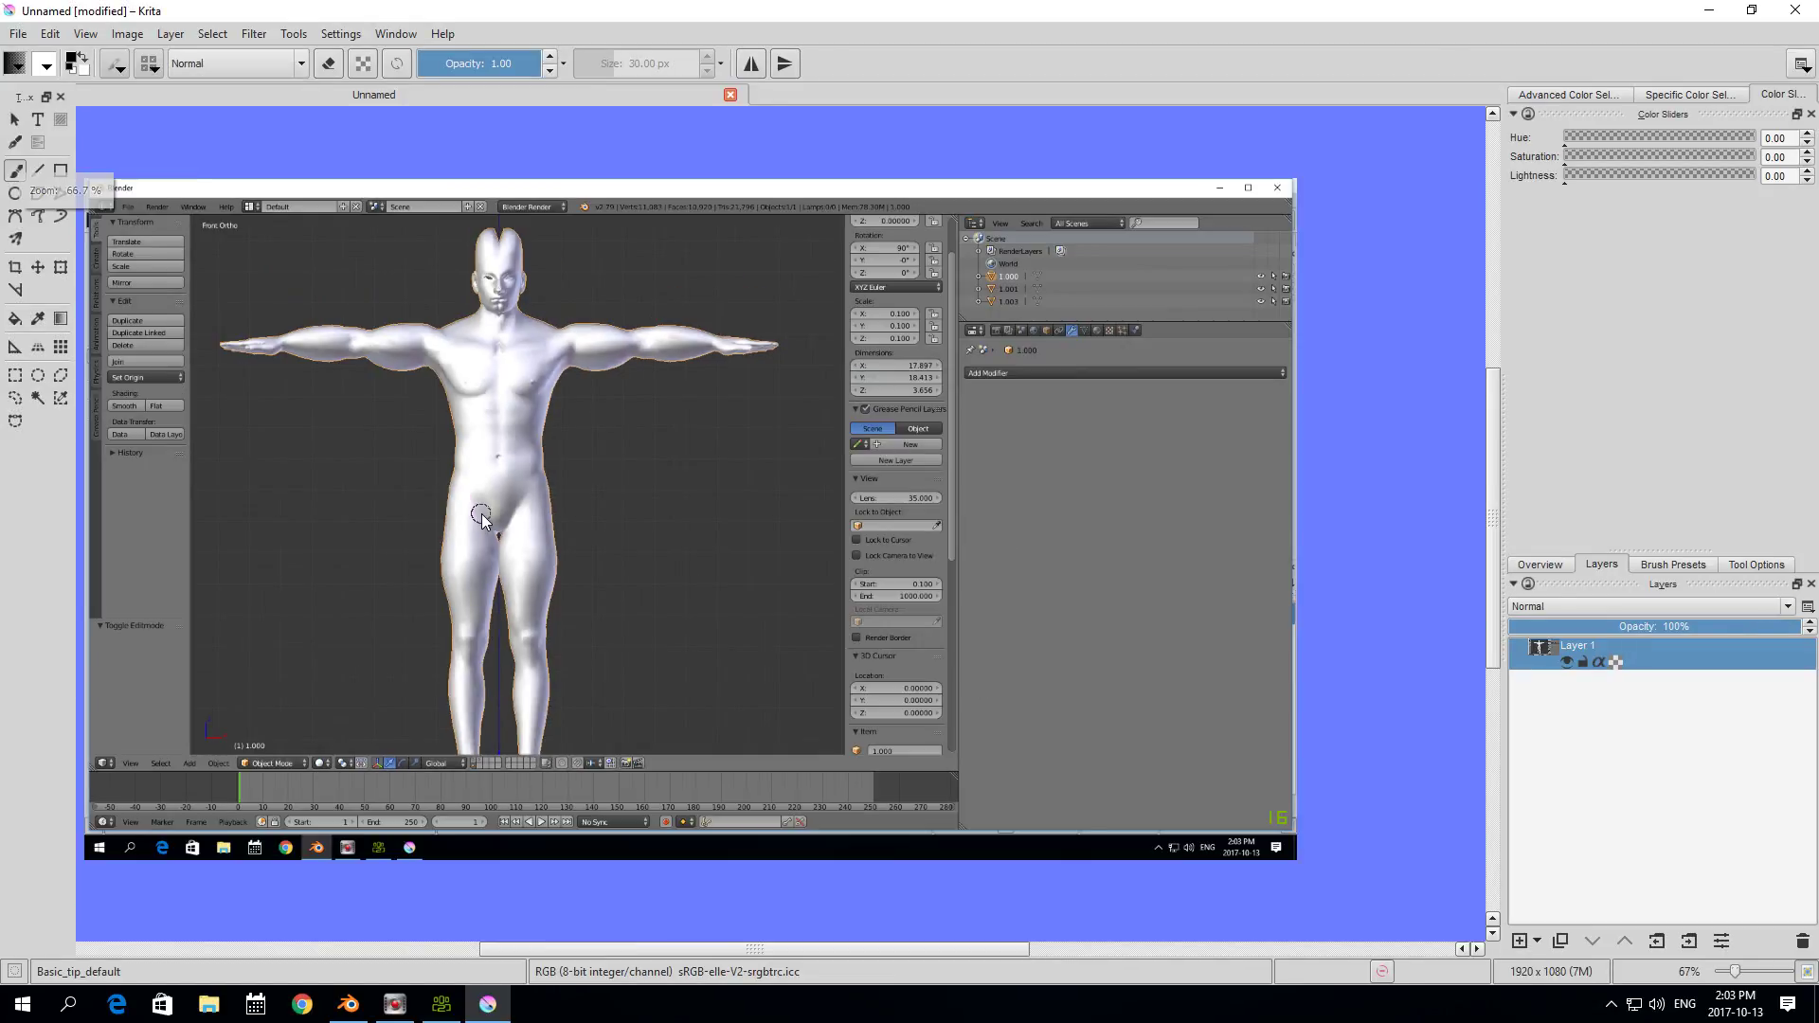
- Crop the screenshot to about 924 x 789 px around the body, from above the head to the lower legs
key("c")
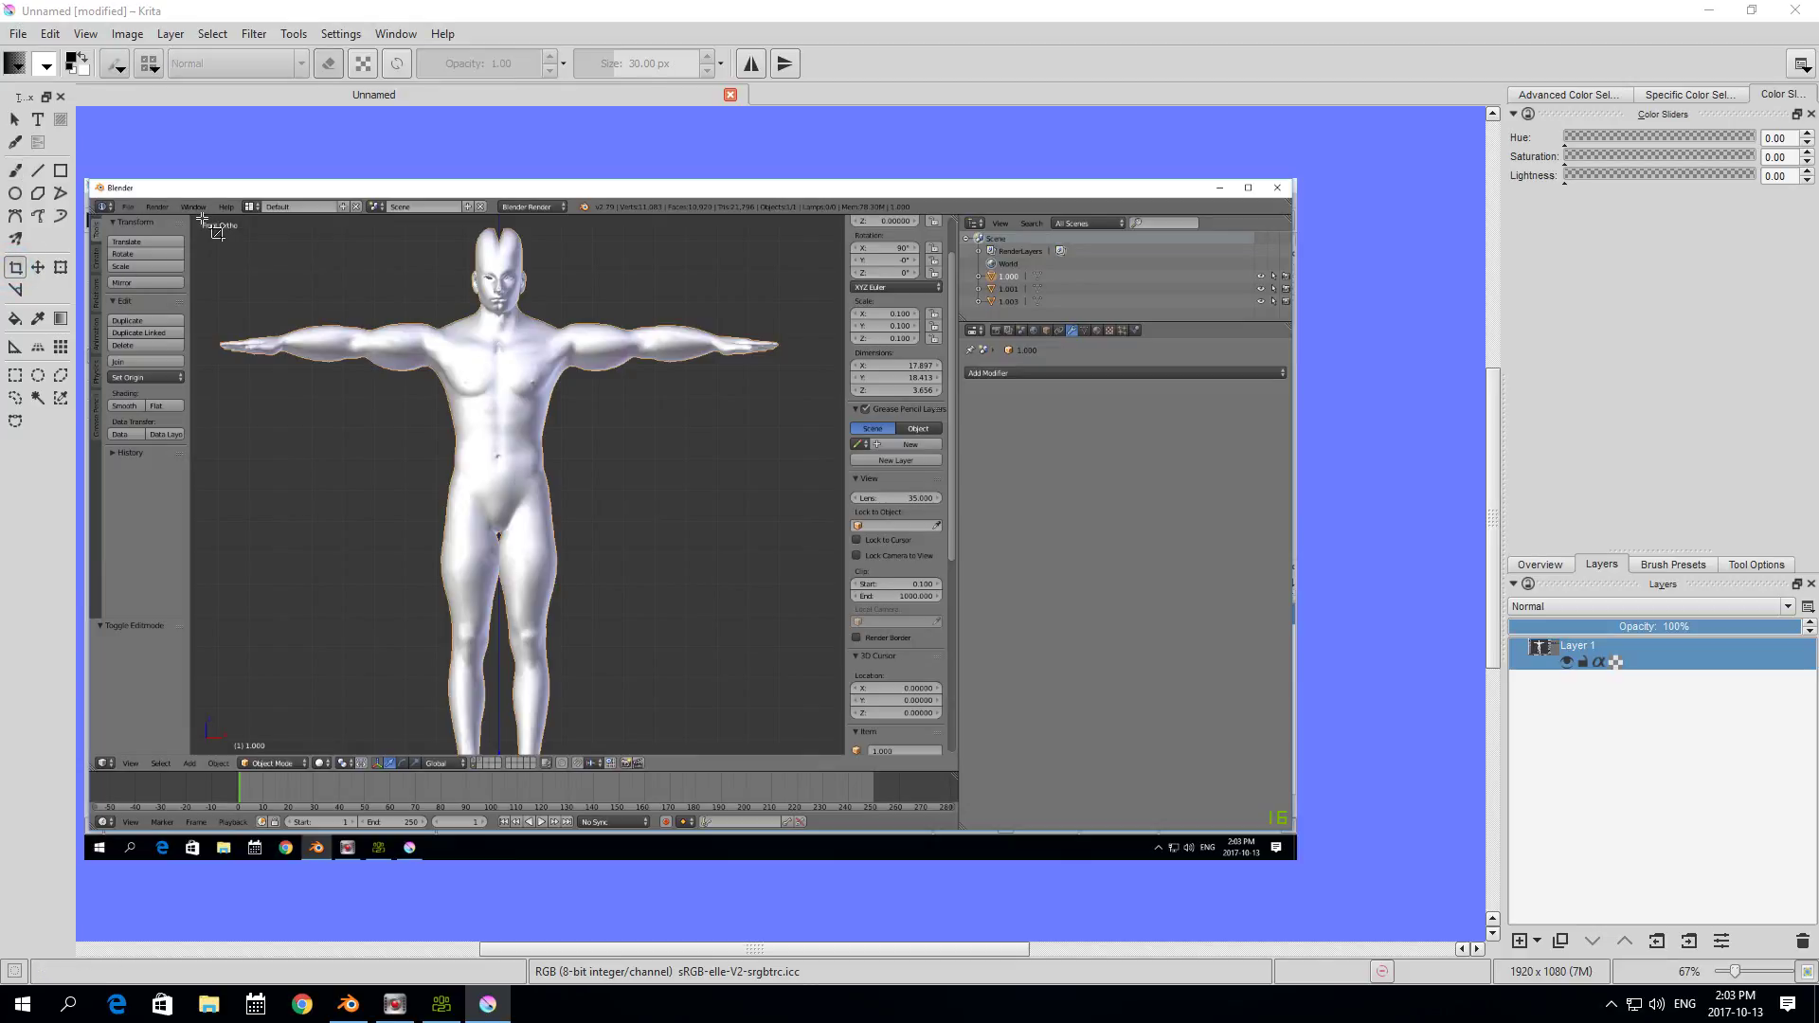
left_click_drag(202, 220, 780, 711)
left_click_drag(438, 621, 525, 646)
left_click_drag(847, 722, 776, 714)
left_click_drag(698, 654, 688, 655)
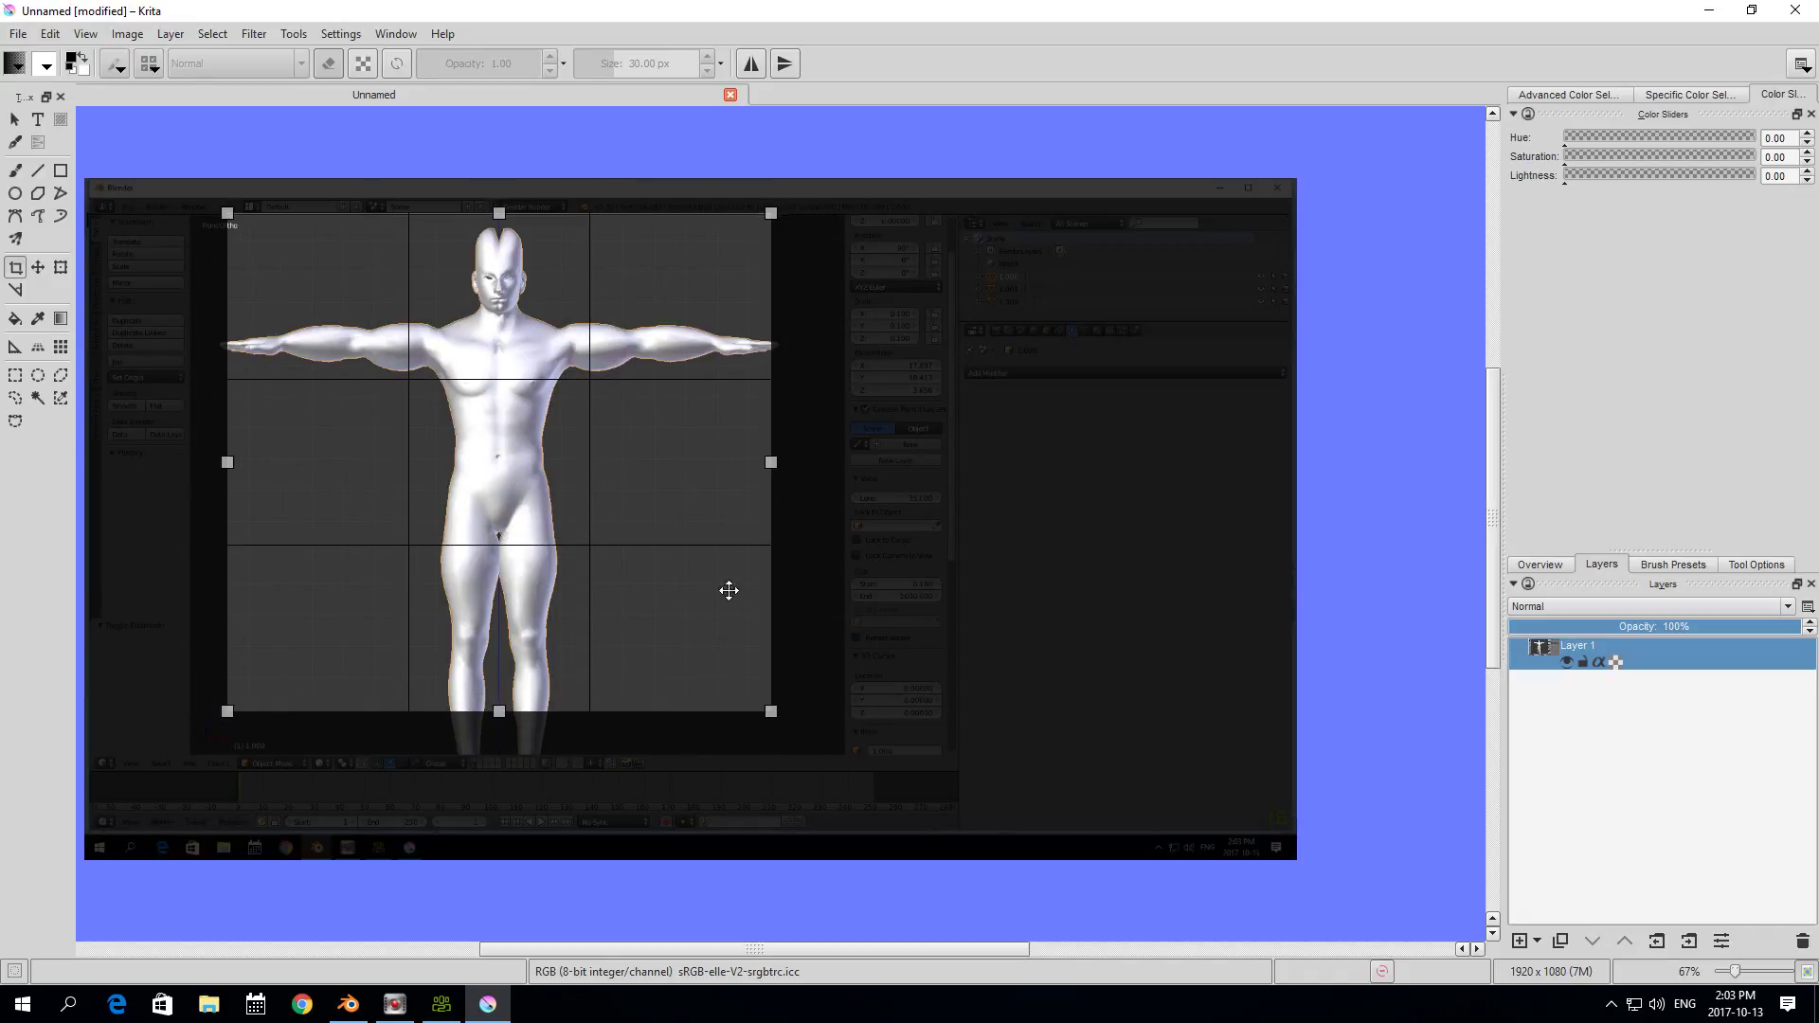
left_click_drag(772, 462, 793, 462)
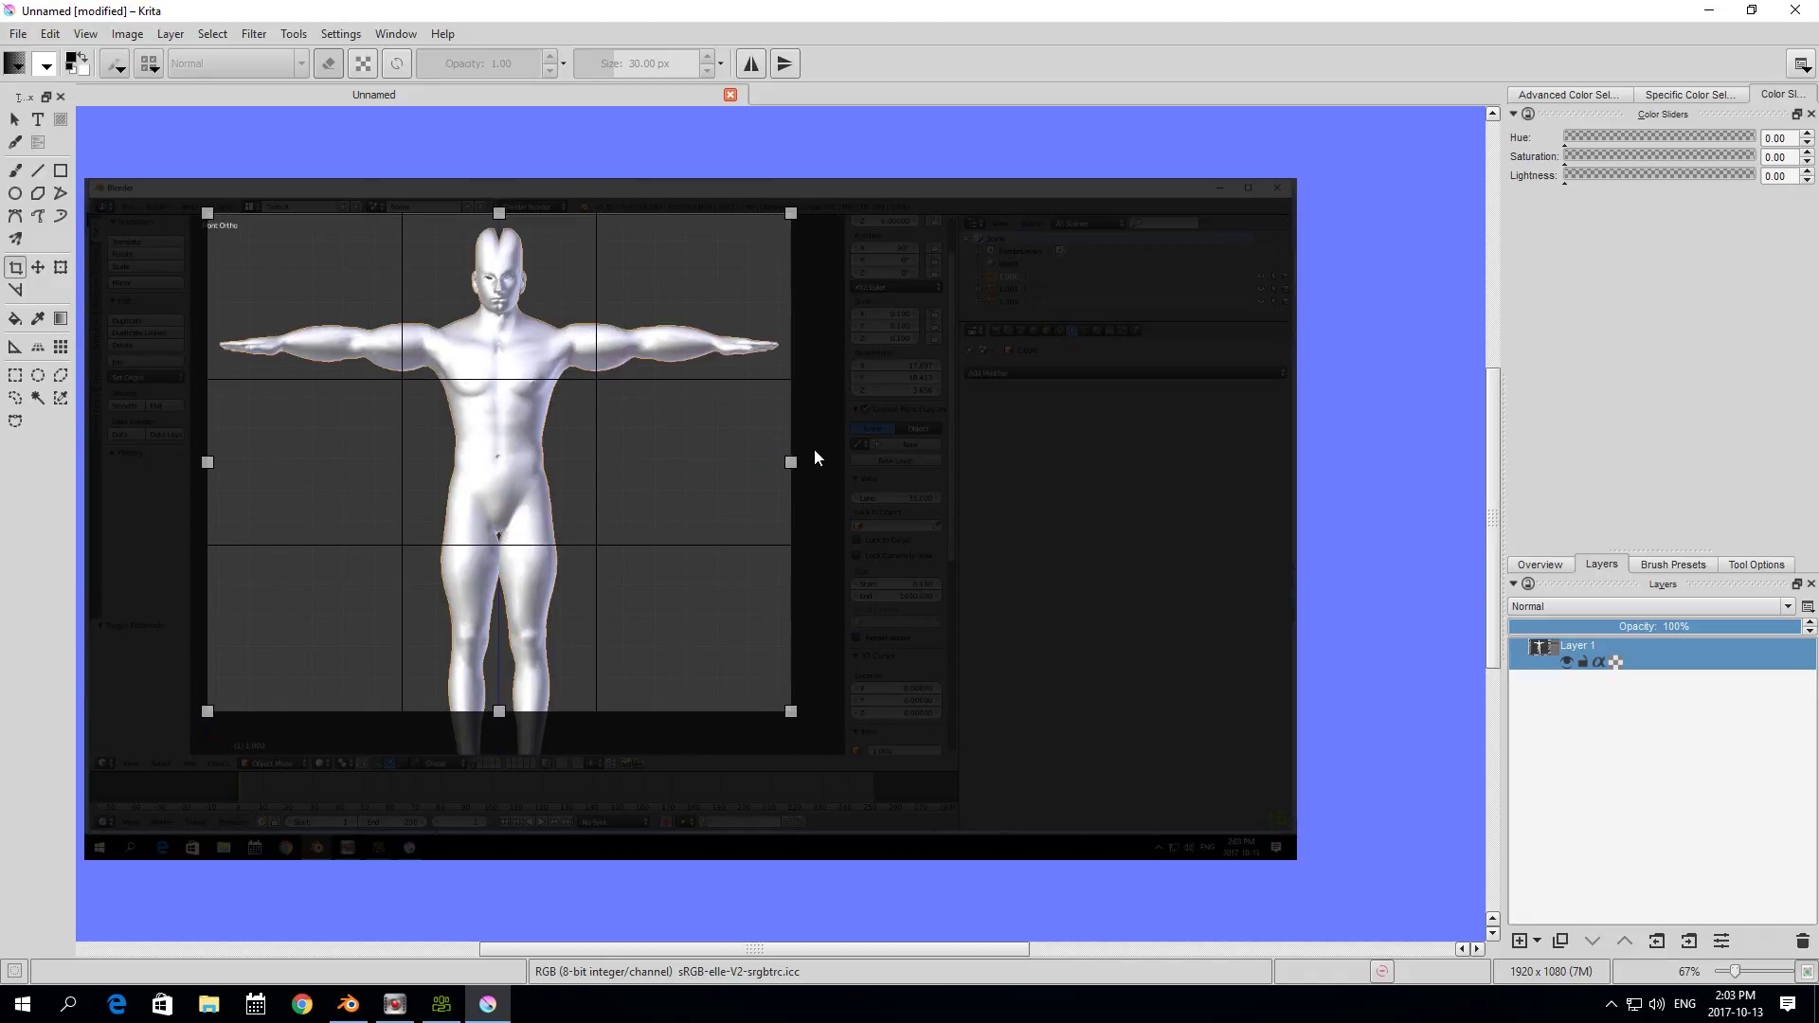
key("Return")
- Start saving the cropped image in the Desktop's quick tutorials folder with PNG as the file type
left_click(18, 33)
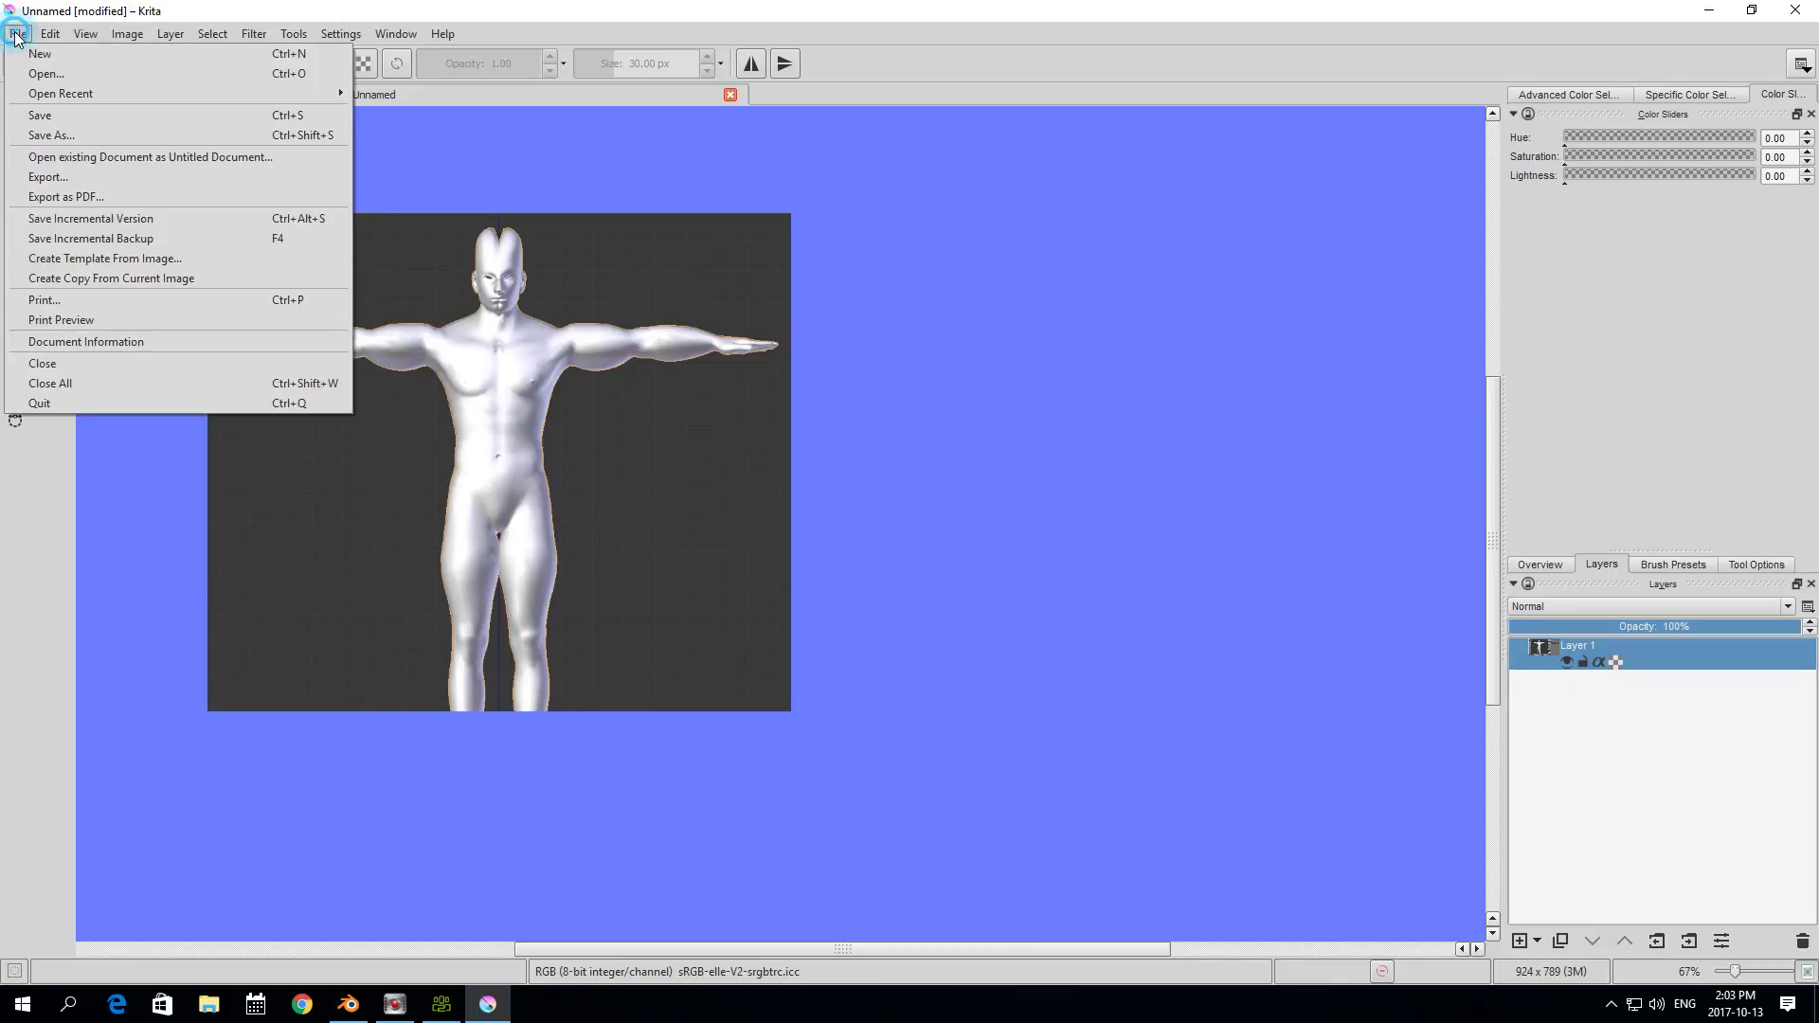
left_click(47, 130)
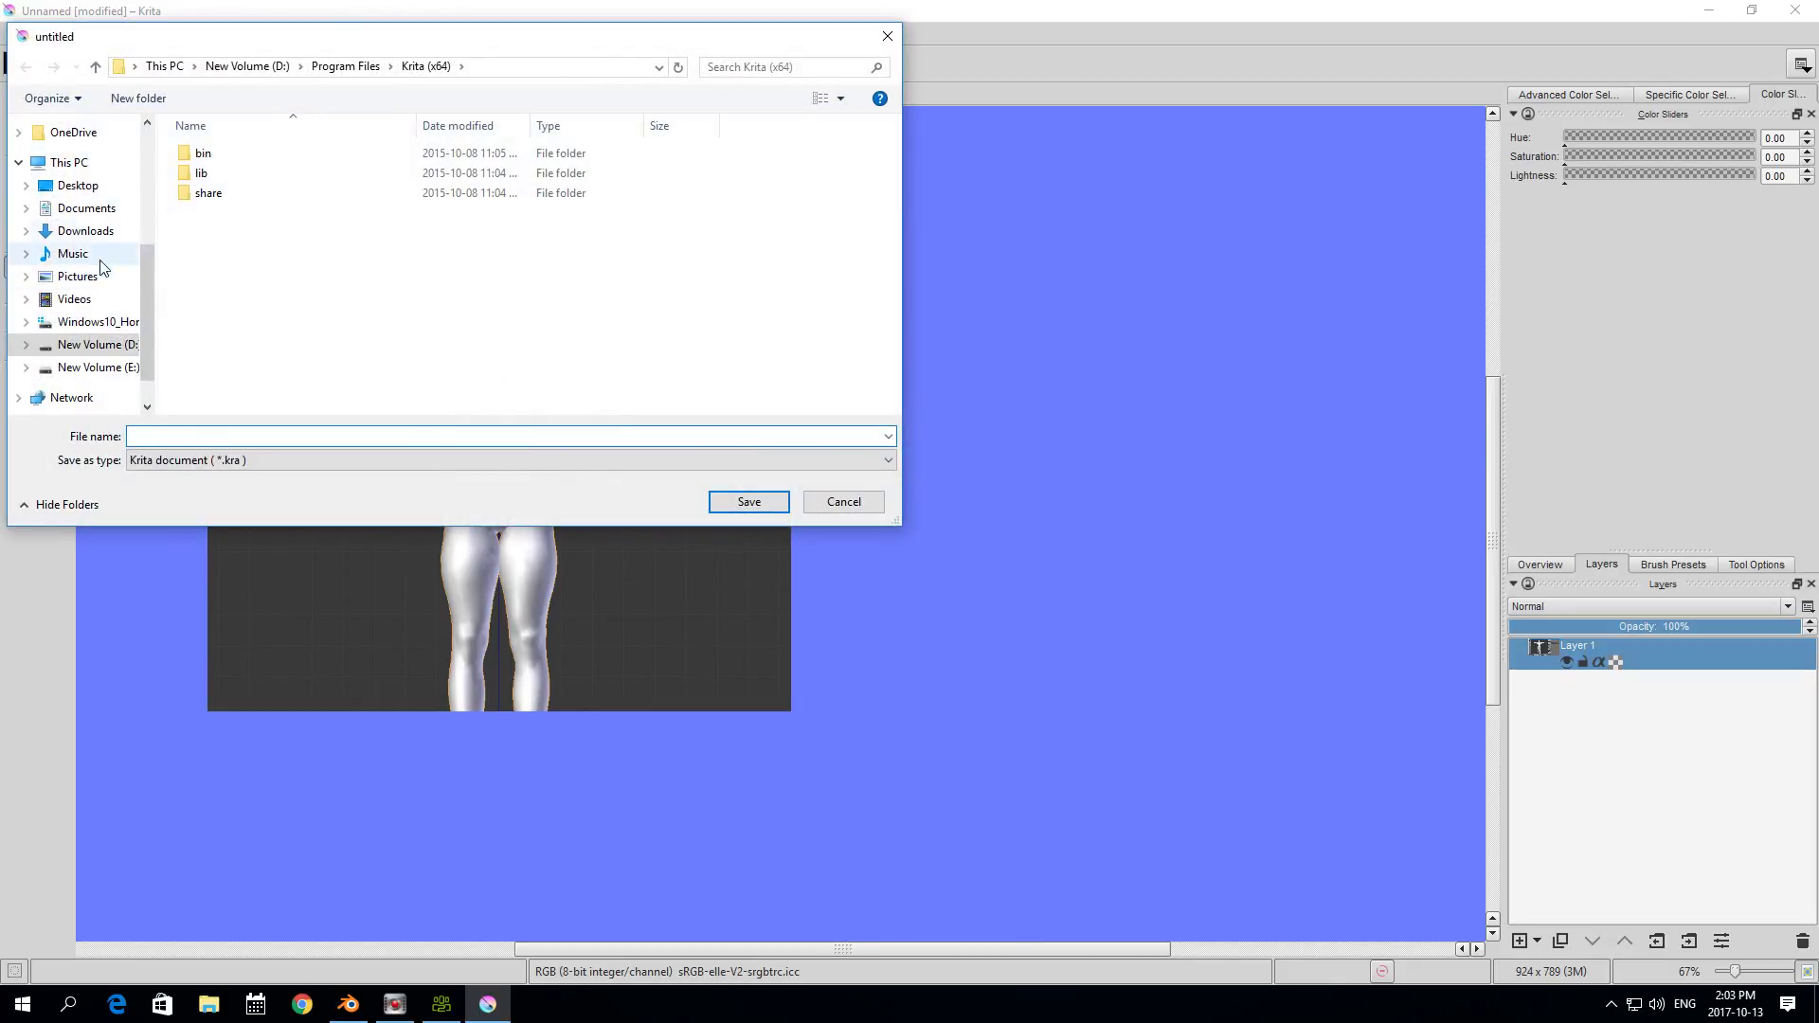
left_click(79, 185)
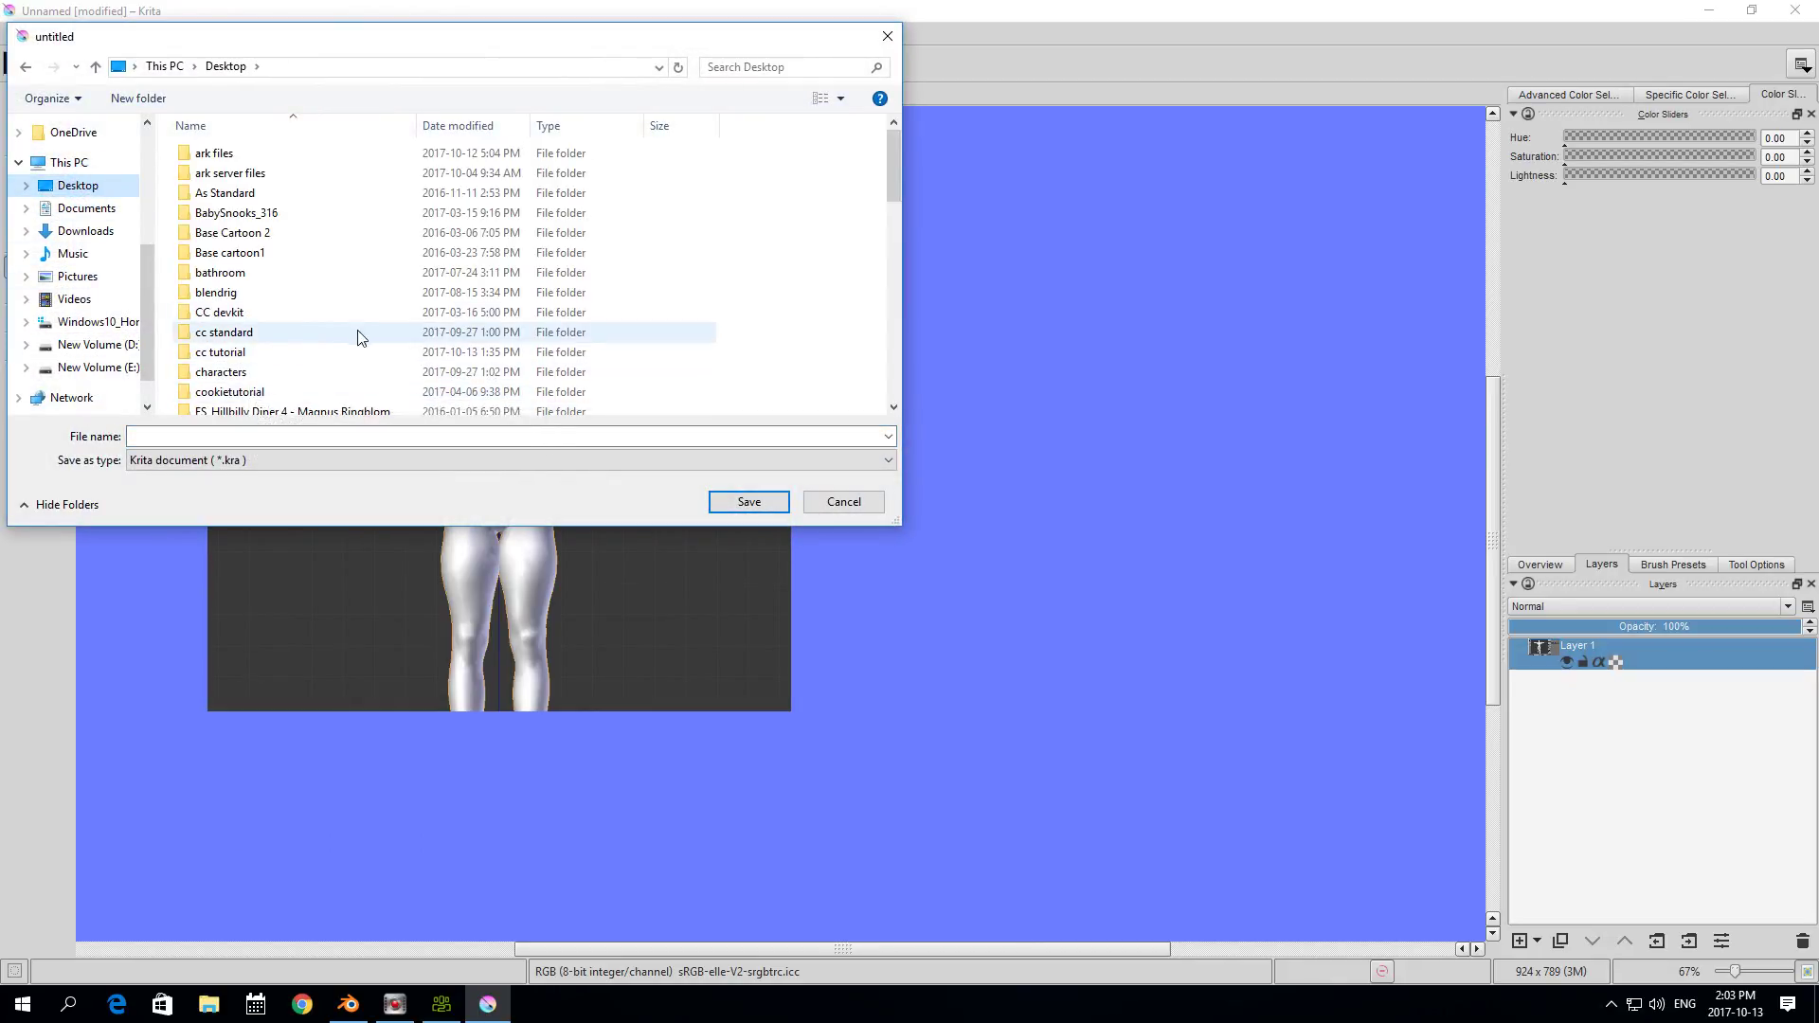
scroll(279, 384, "down", 4)
double_click(276, 386)
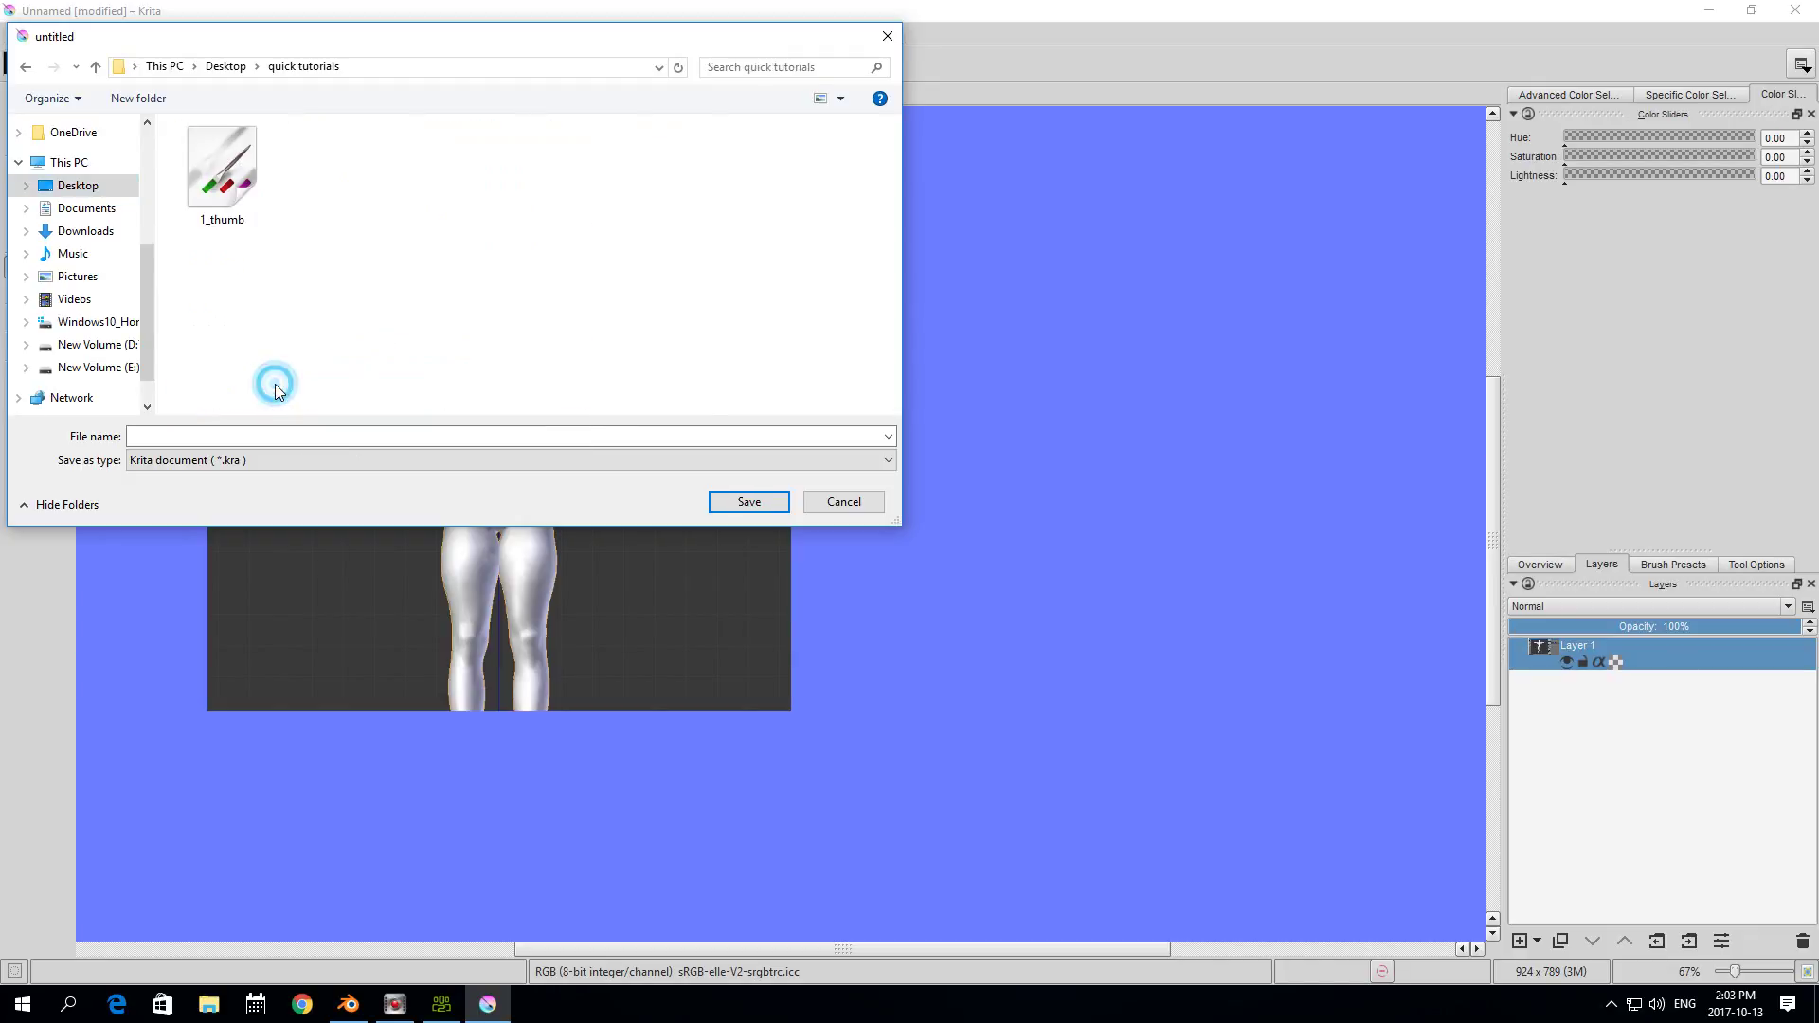
left_click(237, 459)
left_click(223, 637)
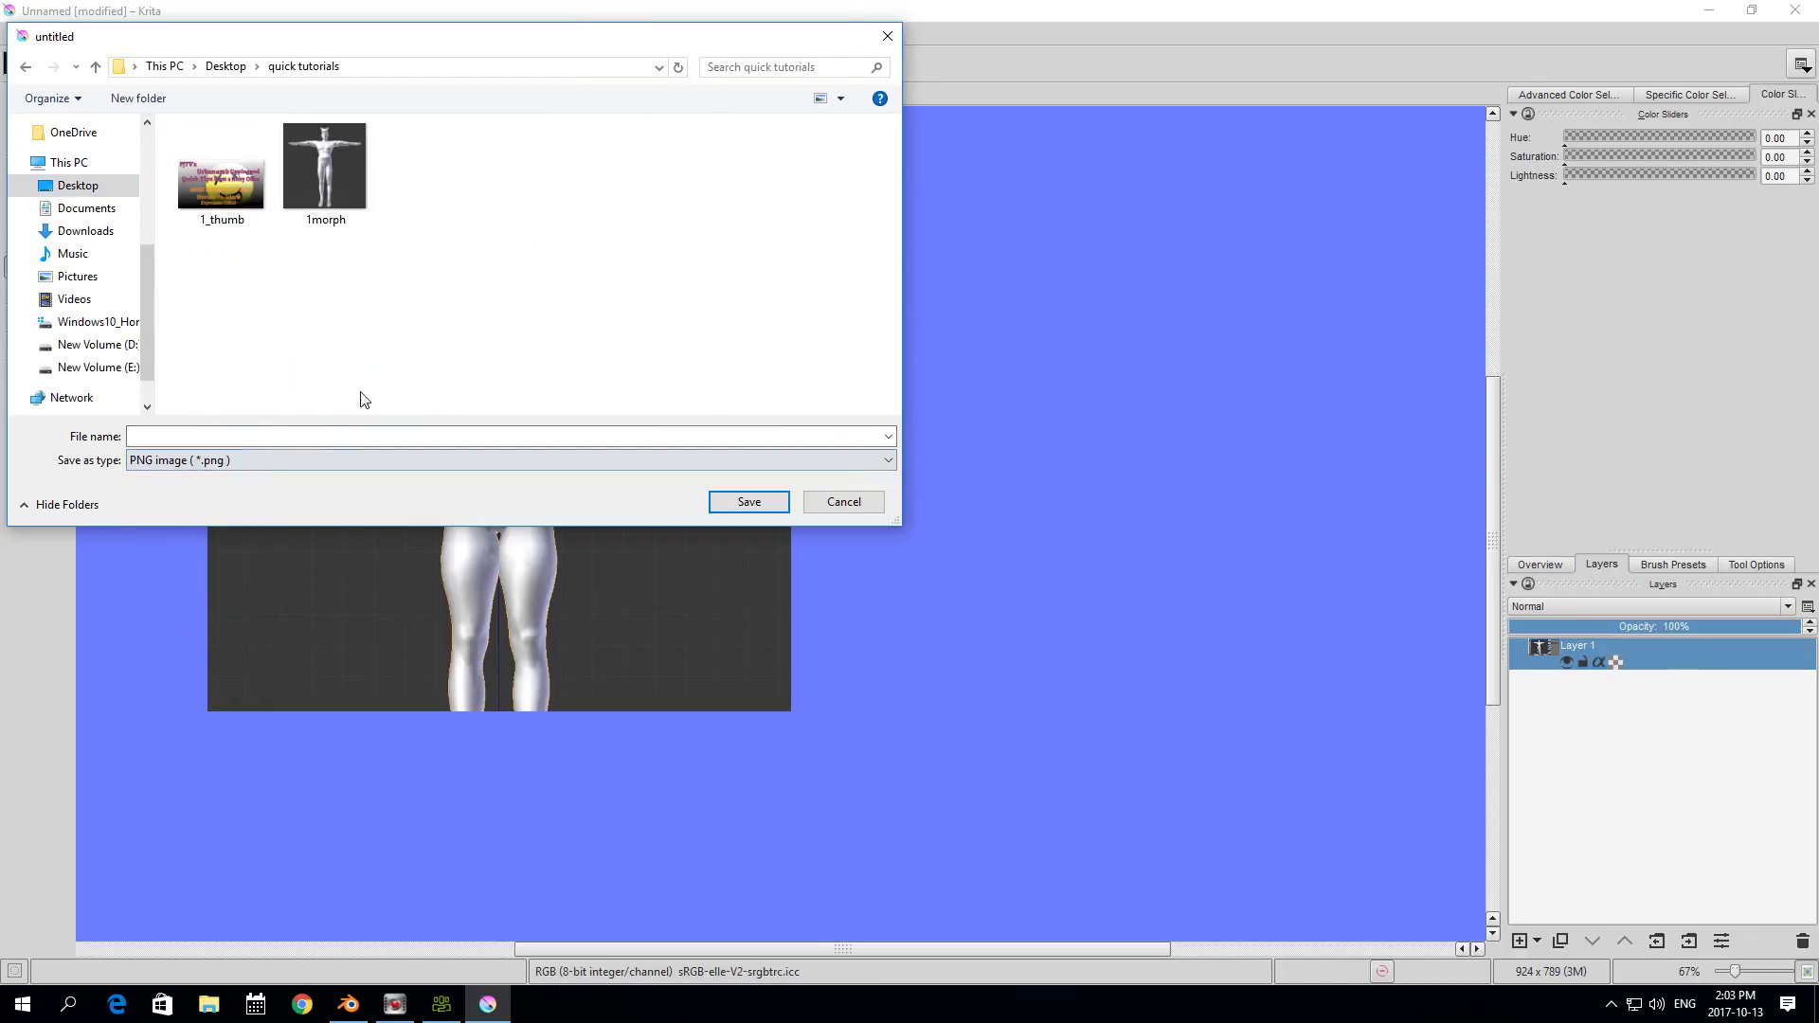
- Name the PNG 2morph and save it with the default export options
left_click(325, 168)
double_click(197, 435)
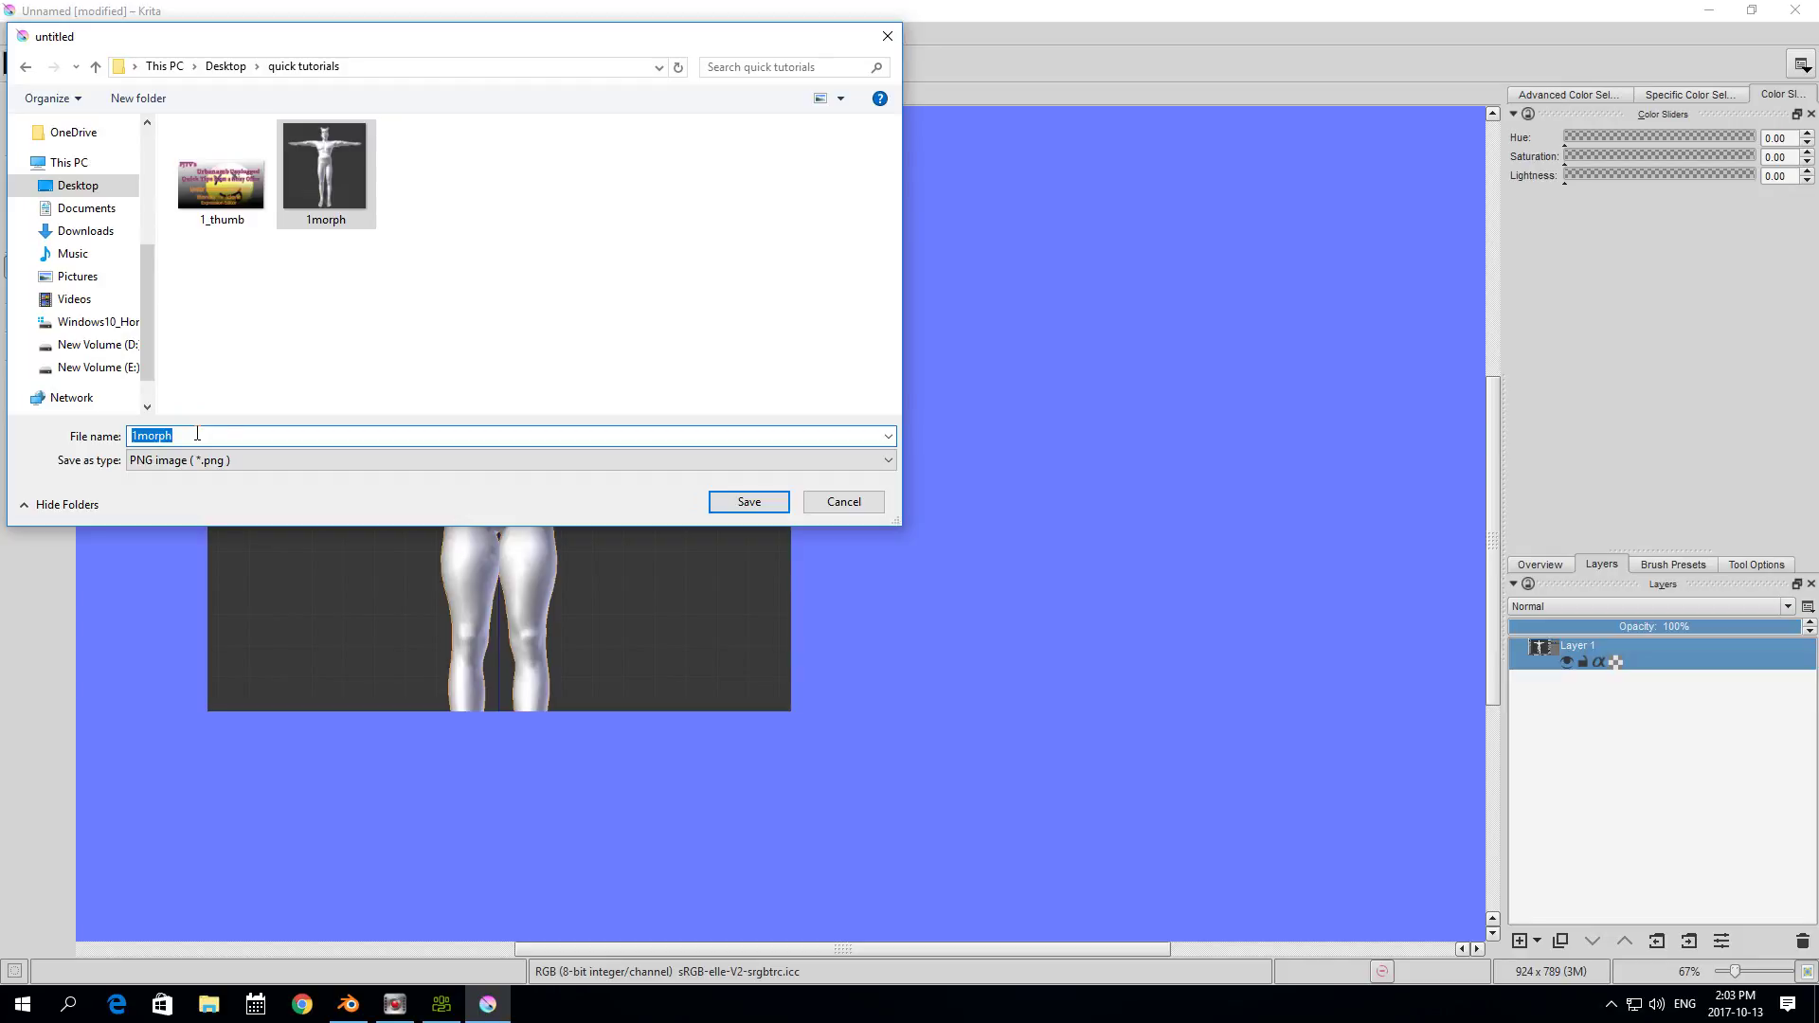
type("2m")
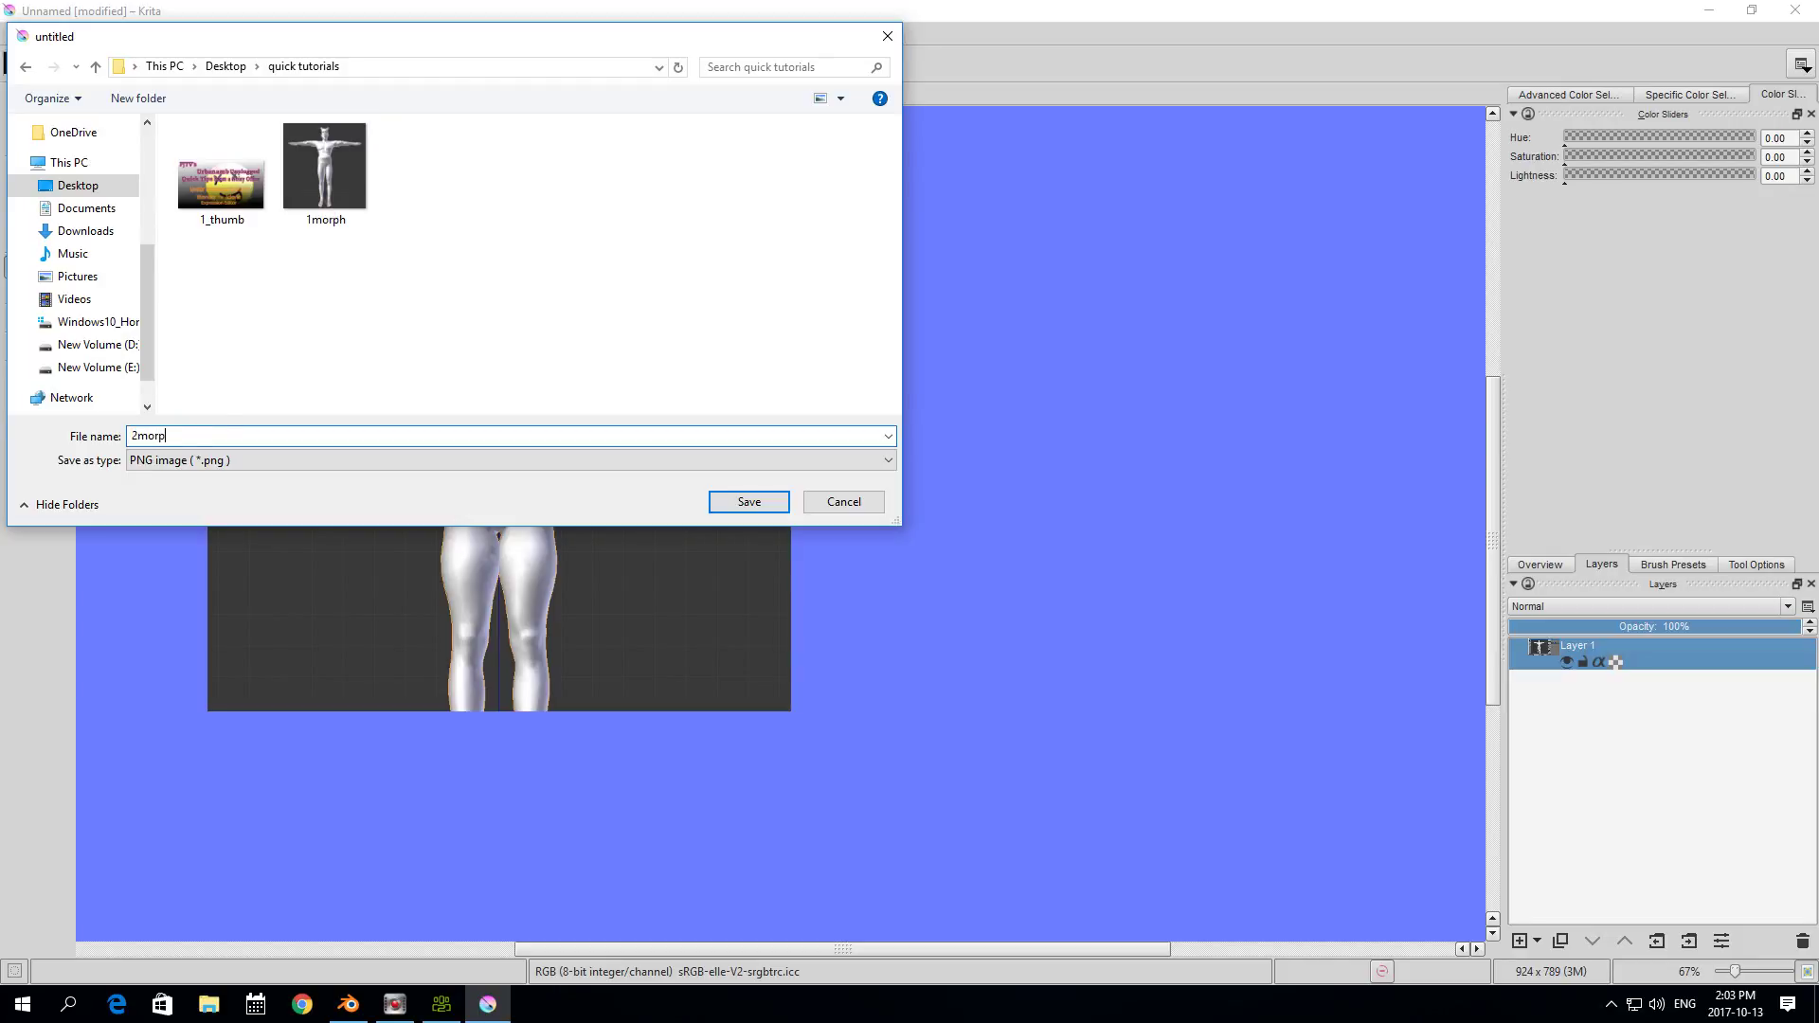
left_click(748, 501)
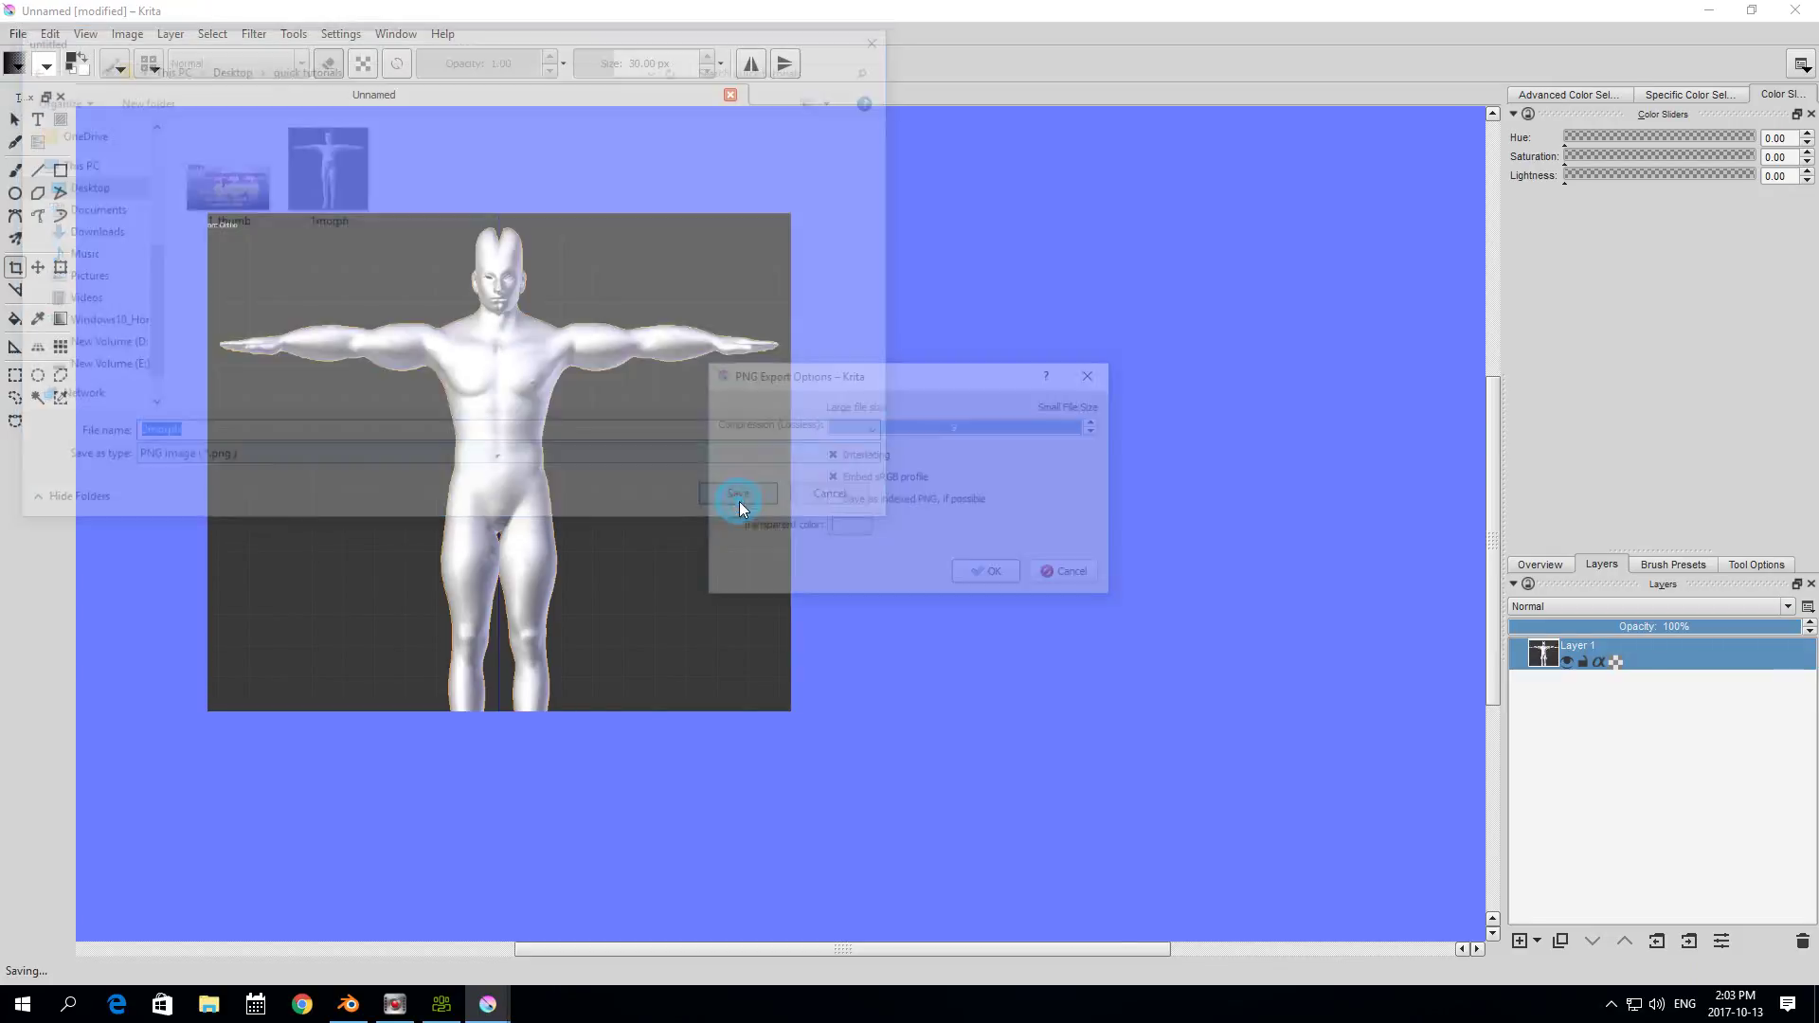
left_click(996, 572)
- Switch to Blender and start a Wavefront (.obj) export of the body
left_click(442, 1004)
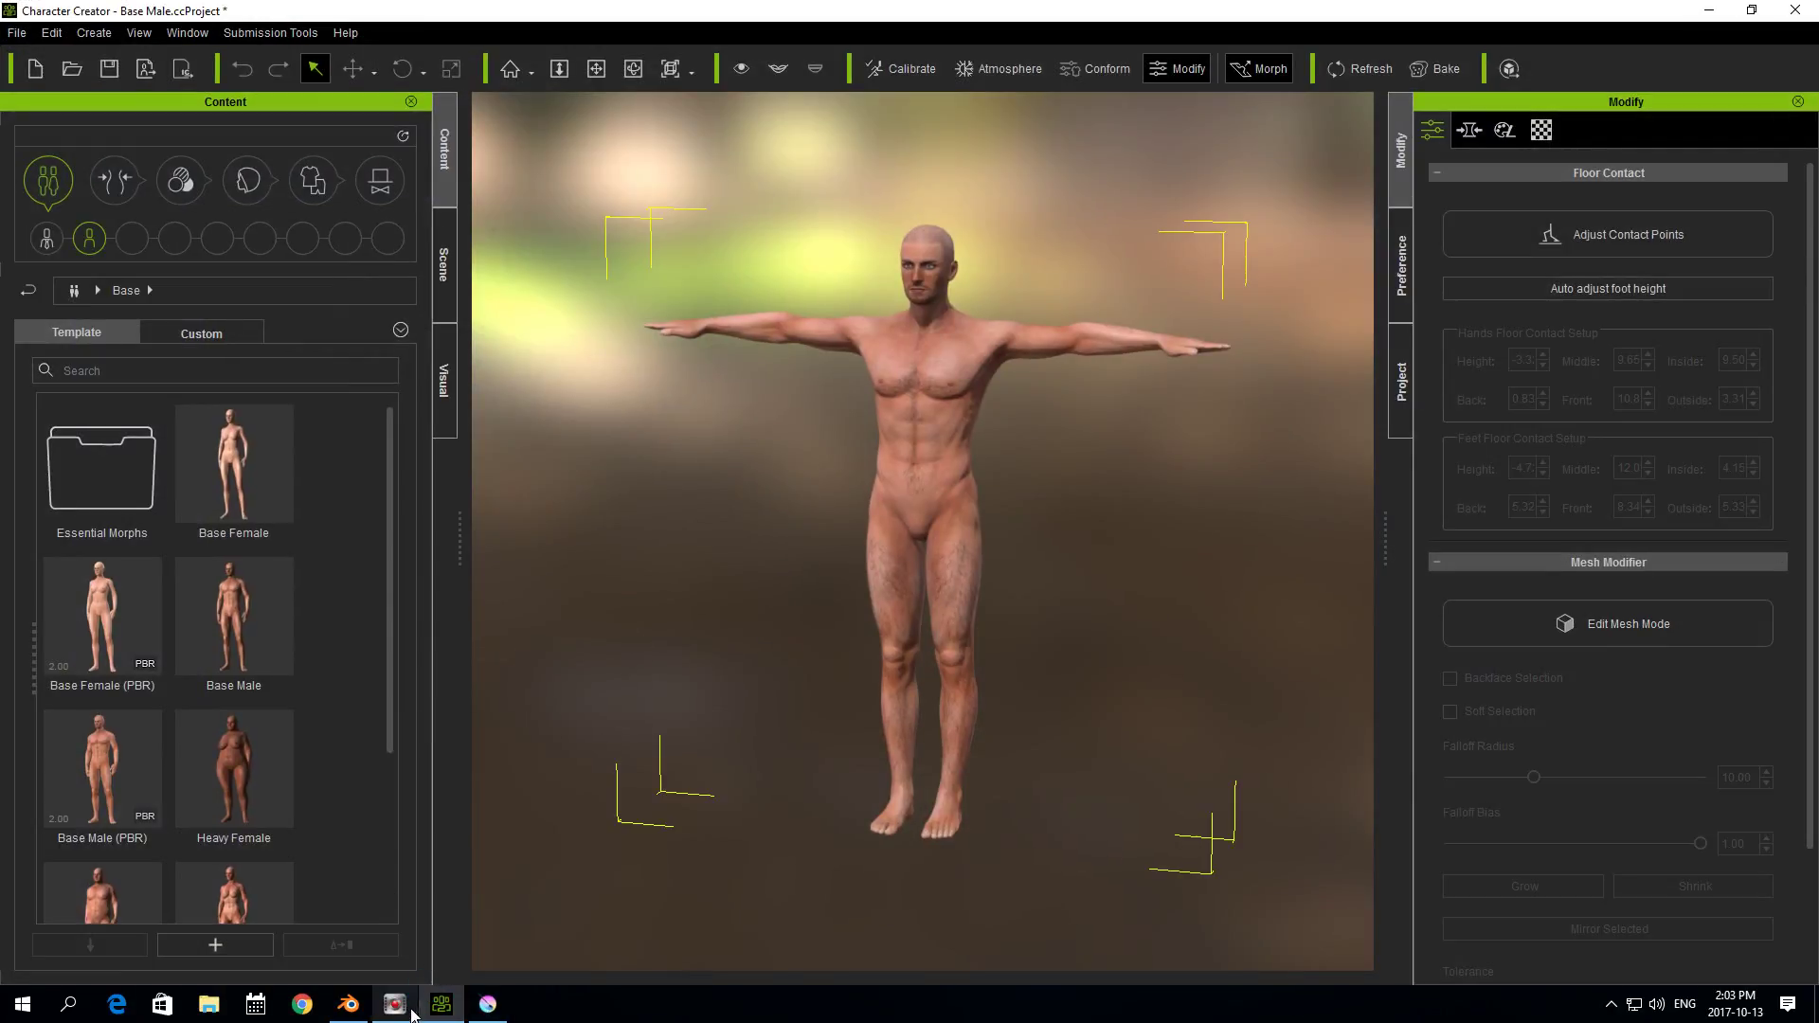
left_click(348, 1004)
scroll(654, 445, "down", 5)
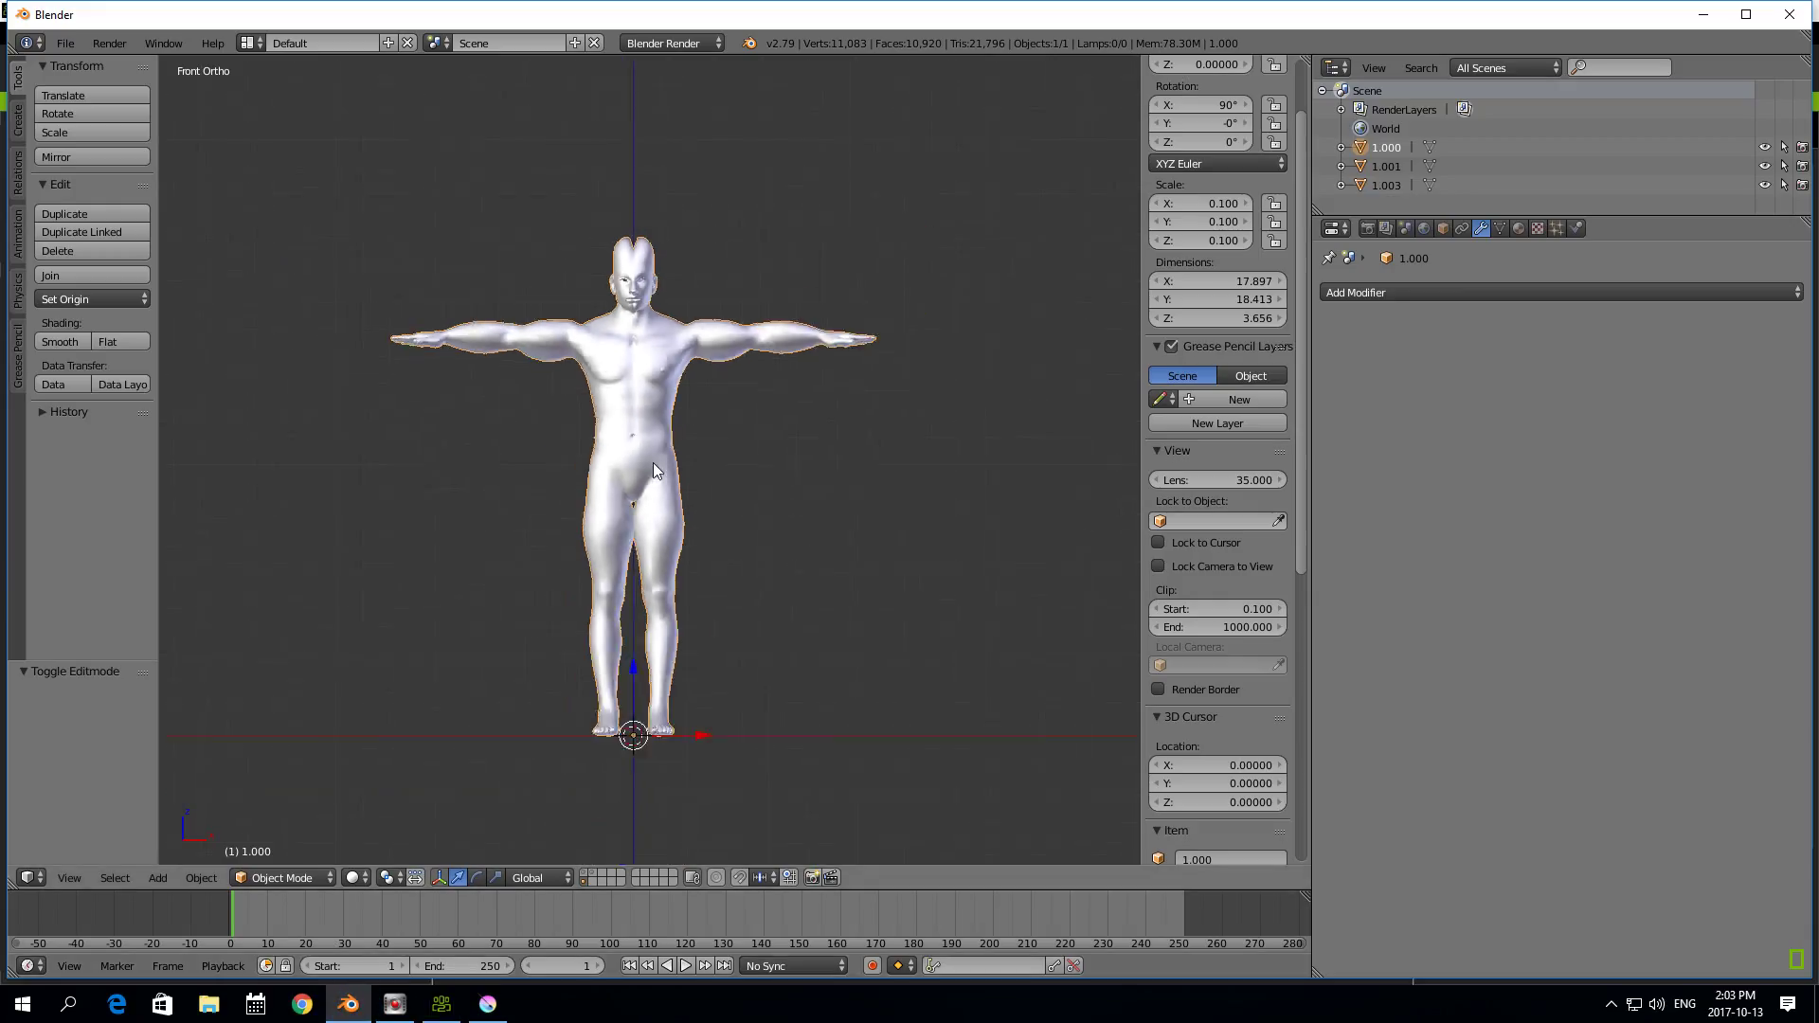
scroll(653, 438, "up", 1)
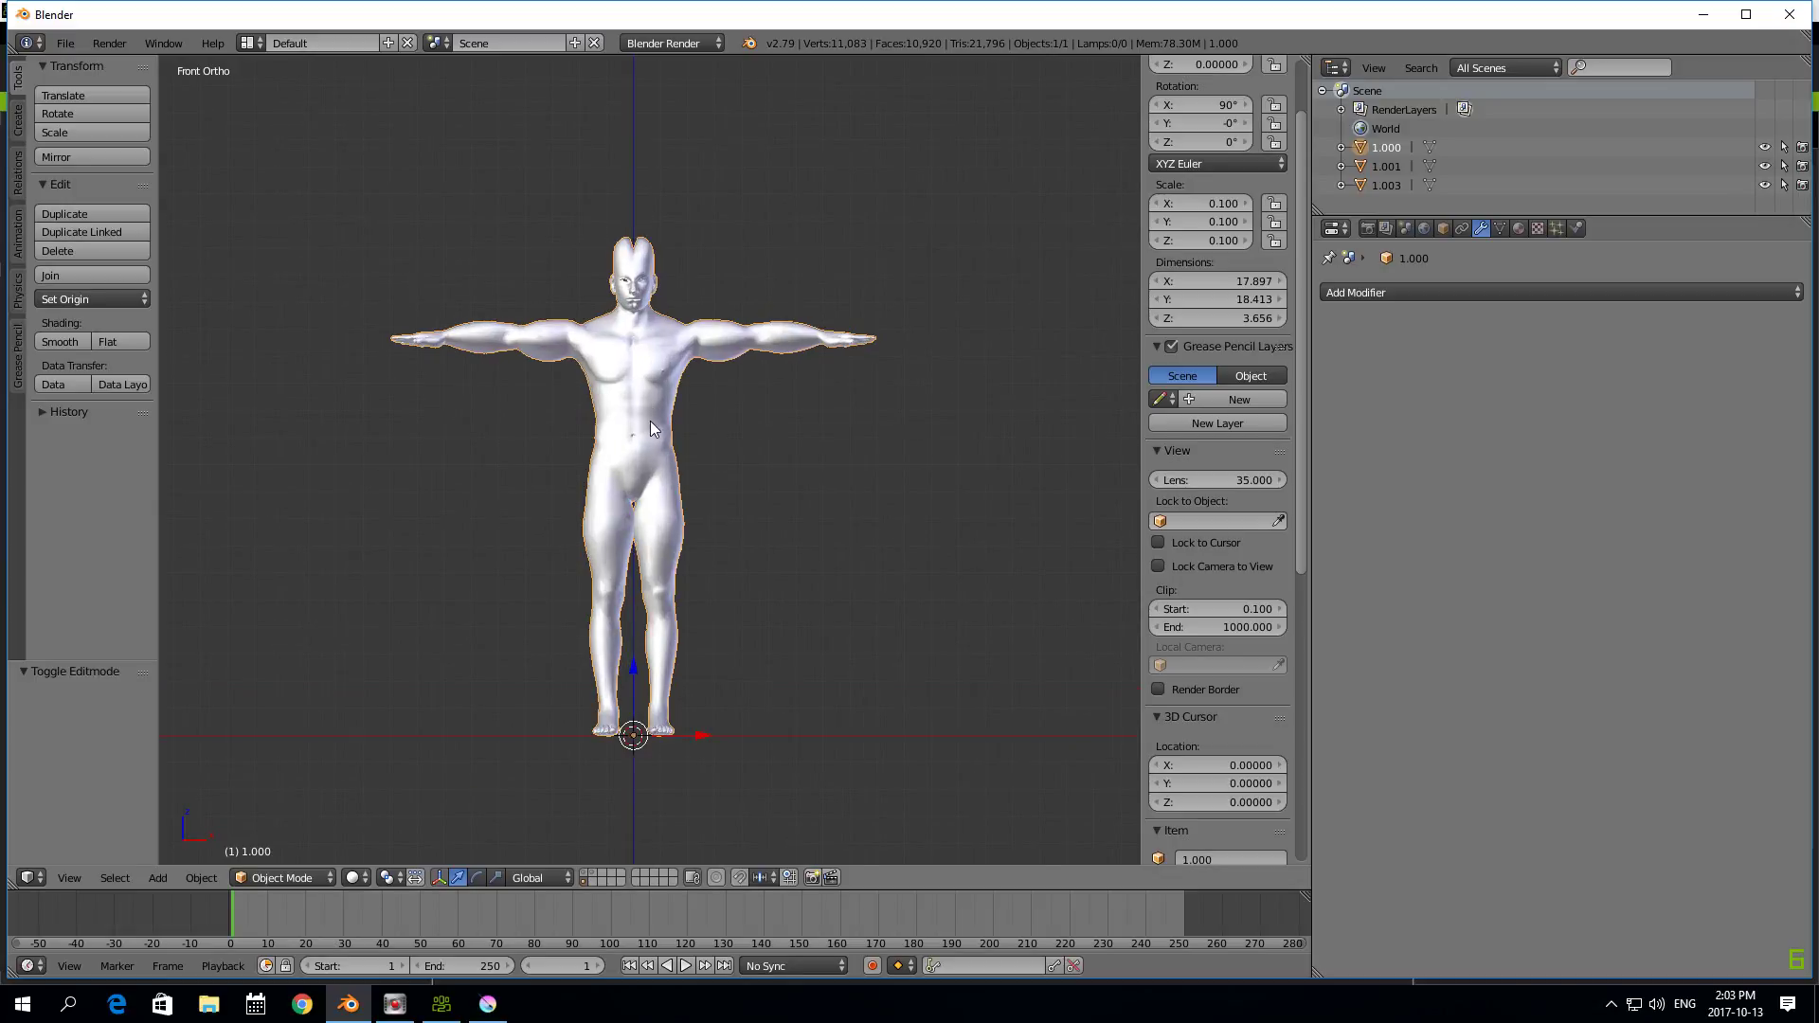
left_click(65, 43)
mouse_move(236, 432)
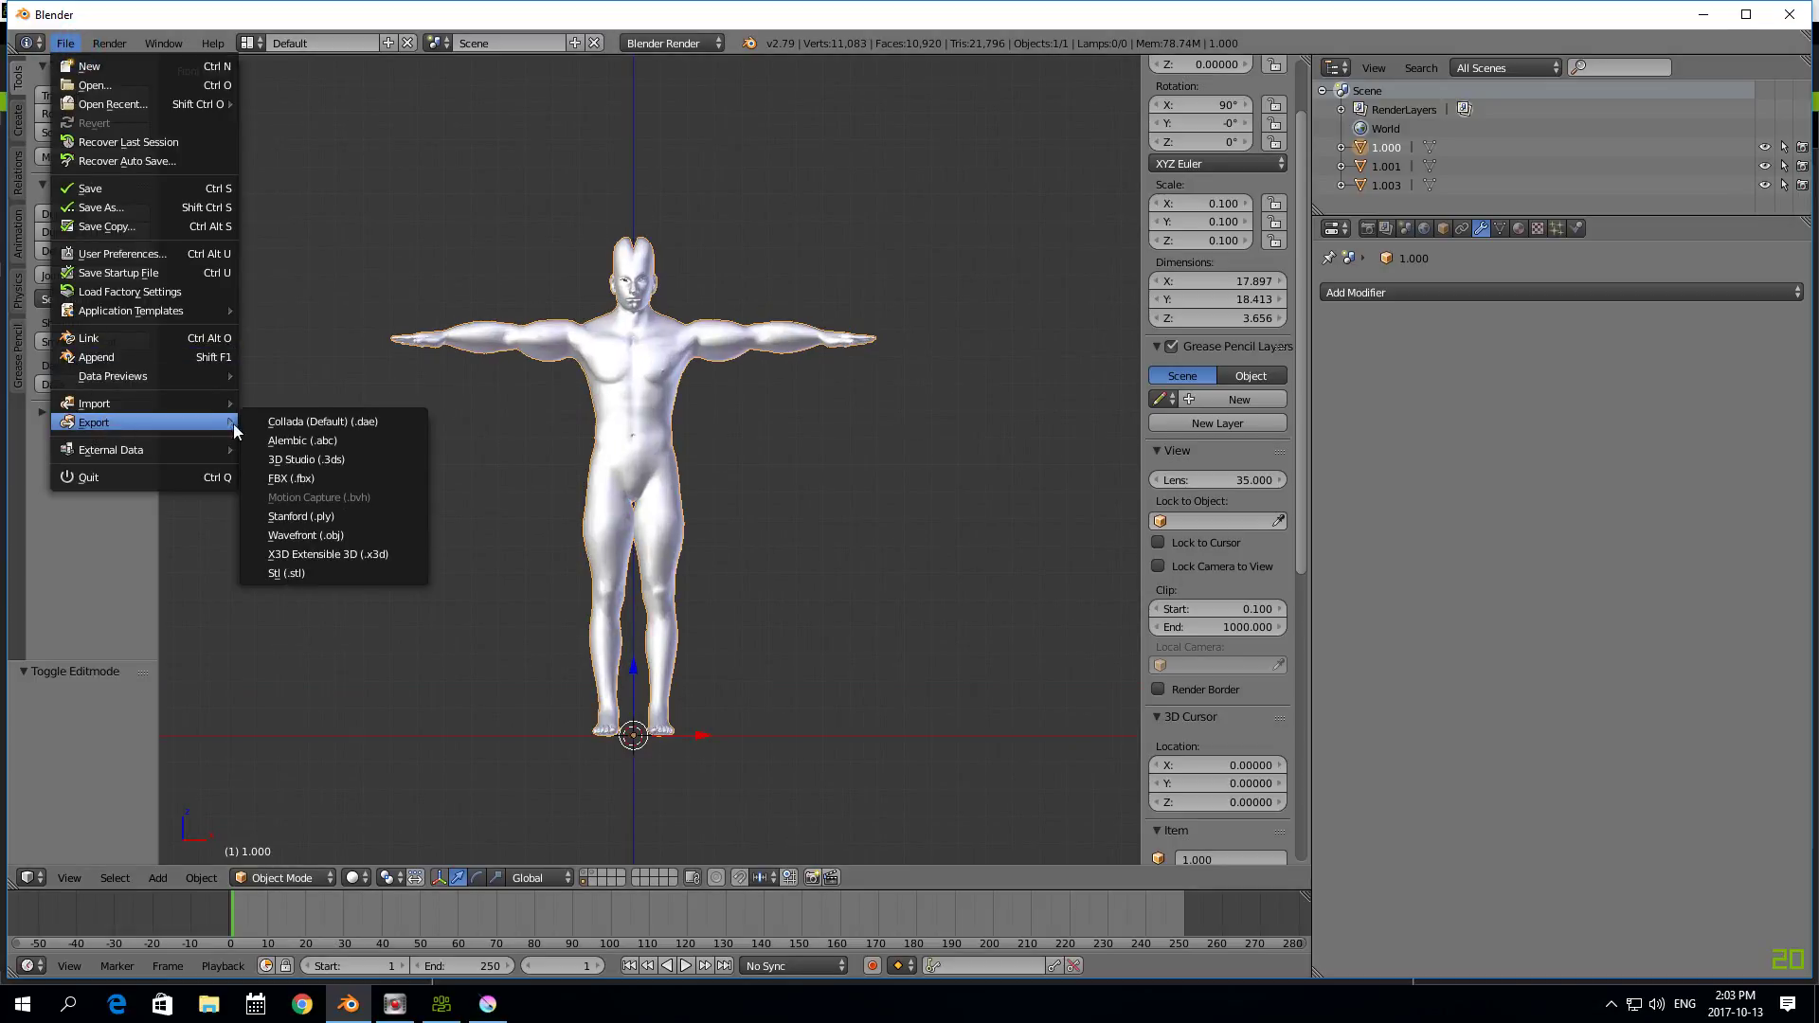
left_click(353, 535)
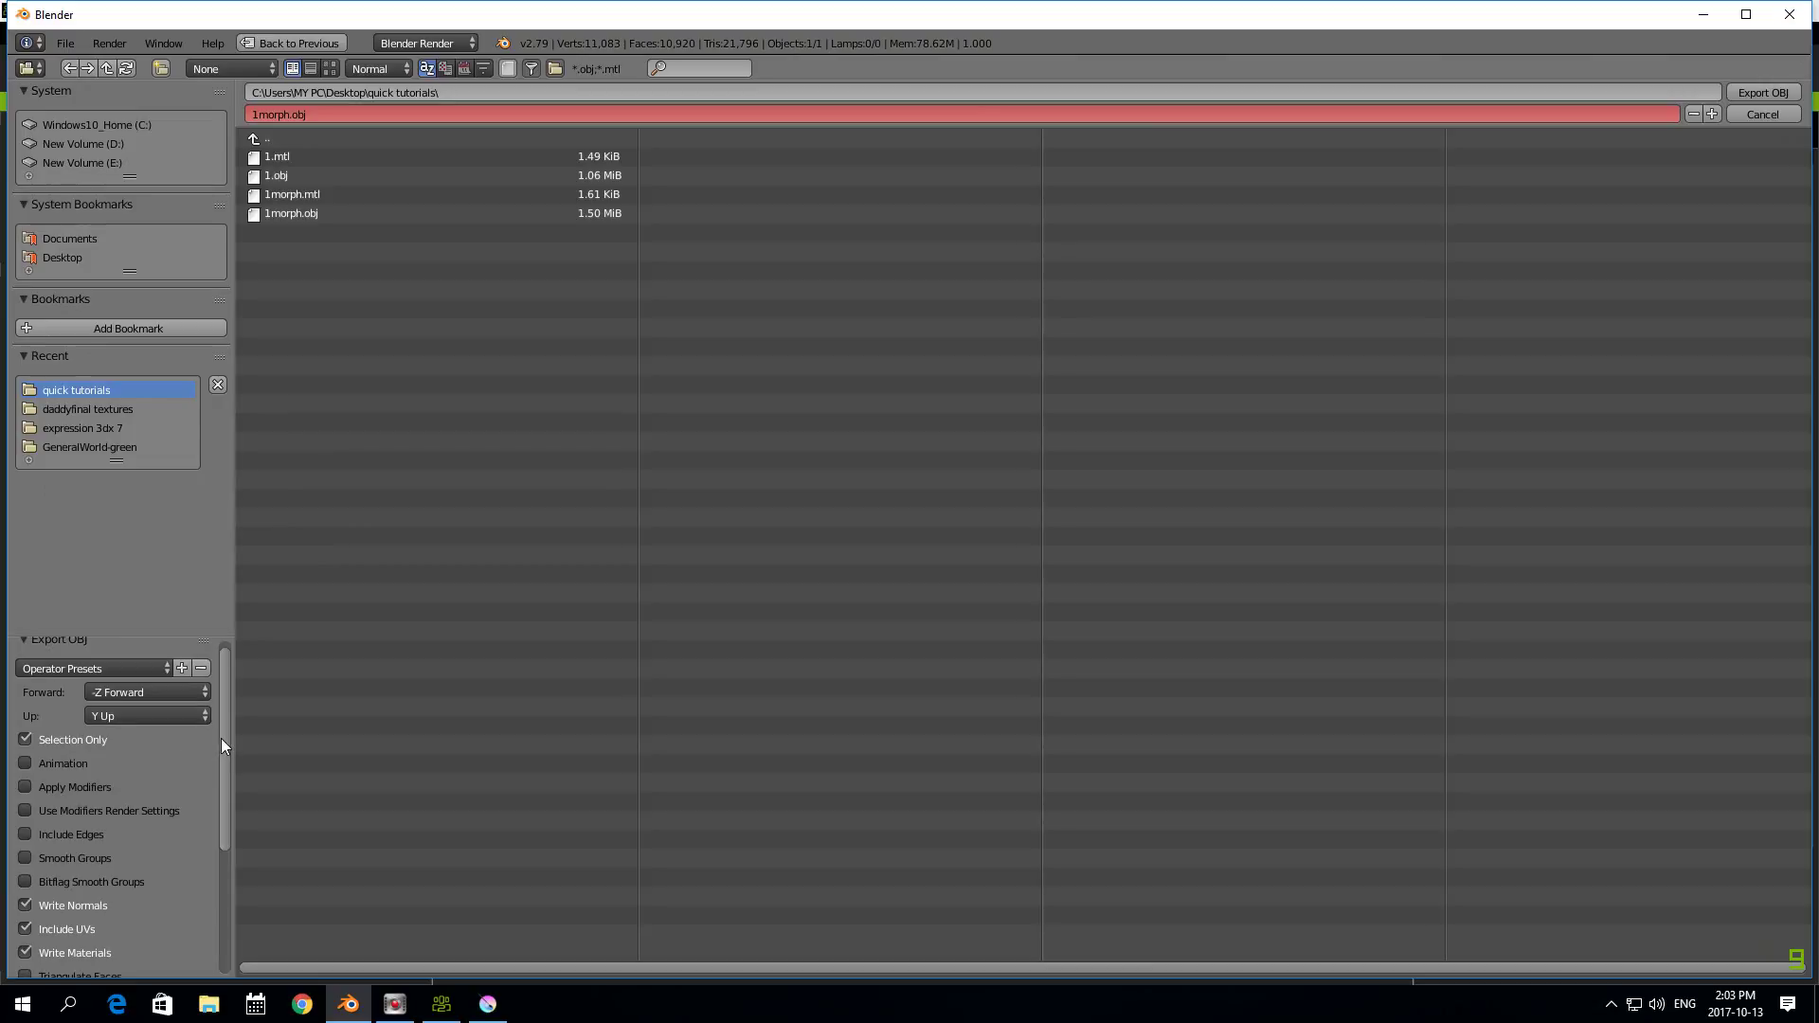
- Export the selected body as 2morph.obj into the quick tutorials folder
scroll(138, 682, "down", 2)
mouse_move(224, 706)
left_mouse_down()
mouse_move(245, 875)
mouse_move(227, 742)
left_mouse_up()
left_click(286, 115)
type("2")
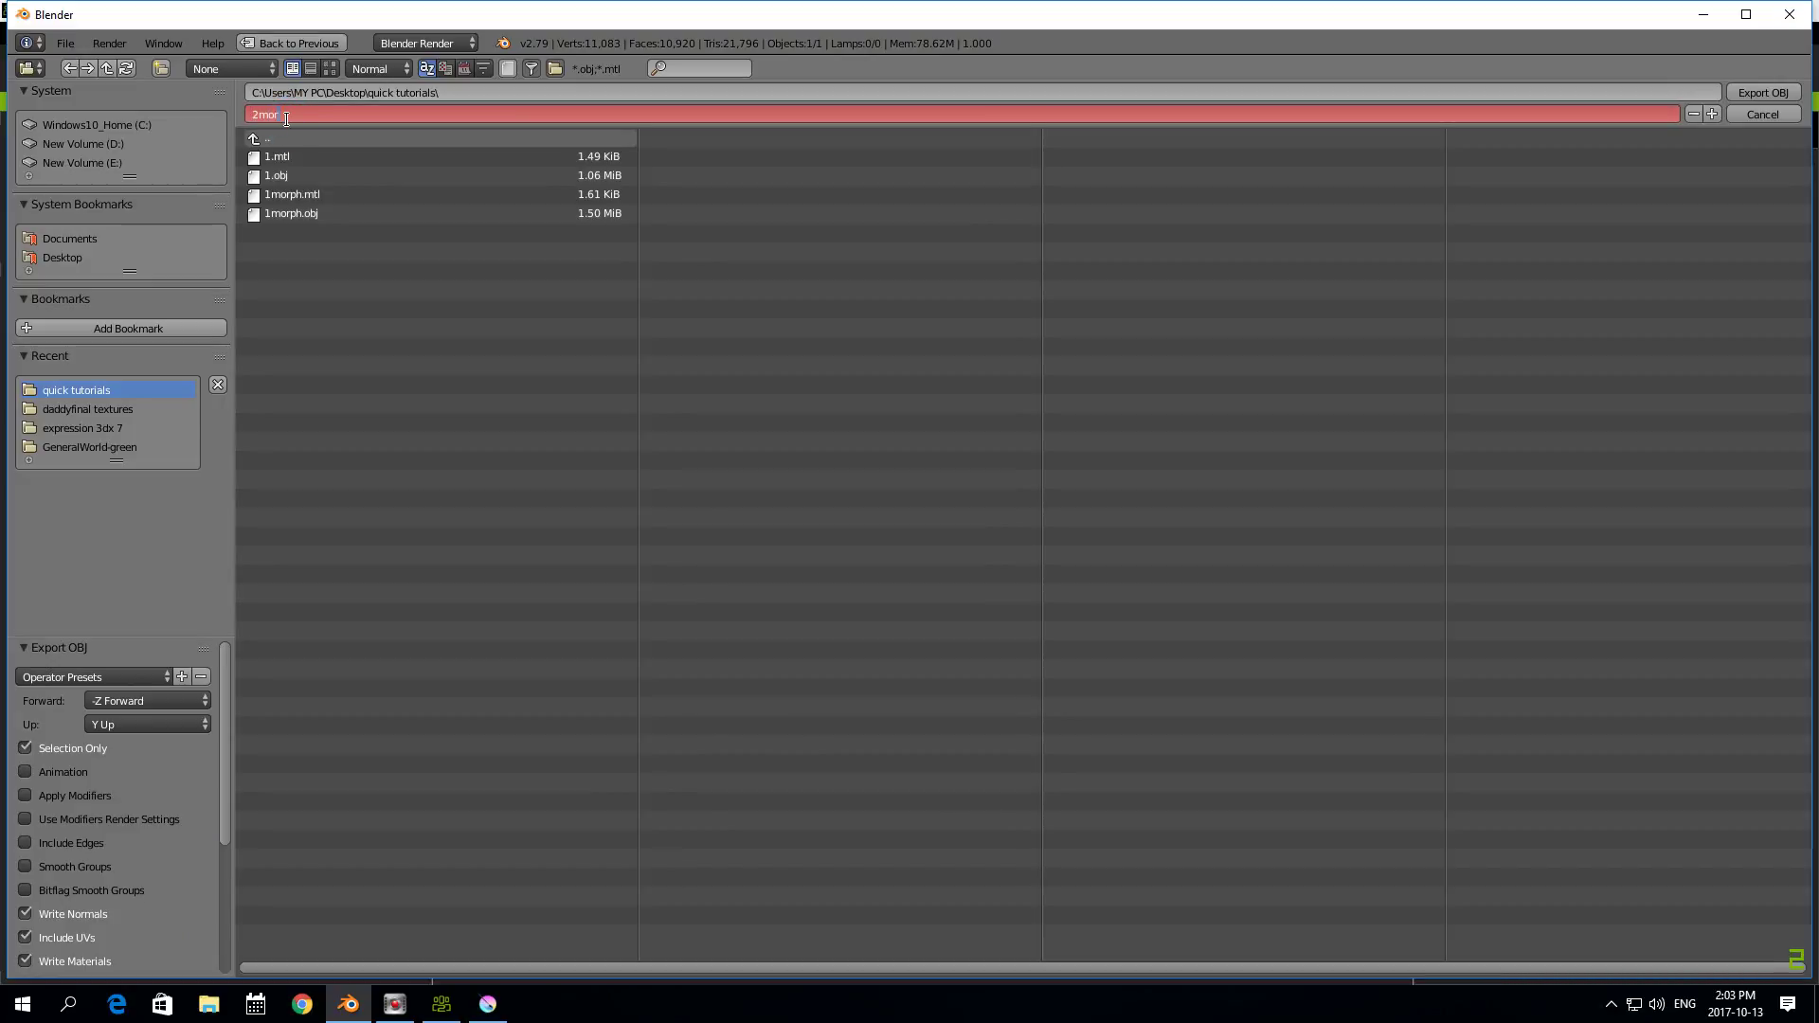
key("Return")
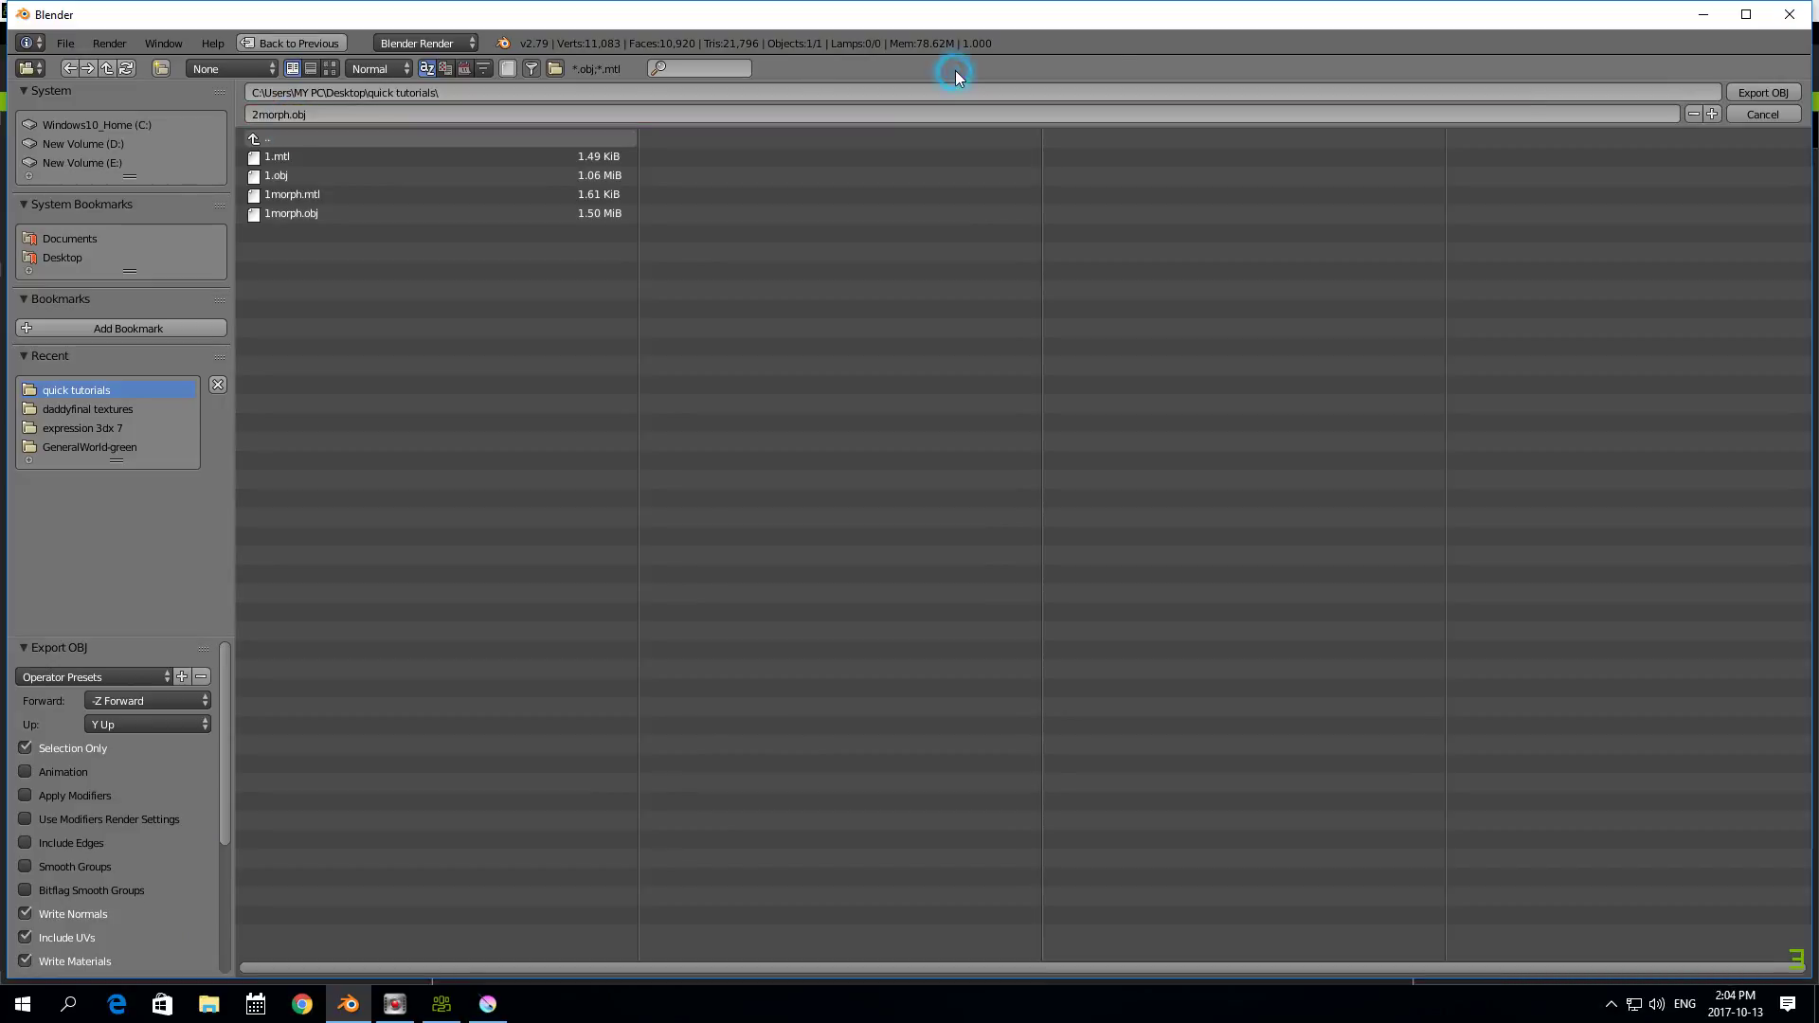
left_click(1762, 92)
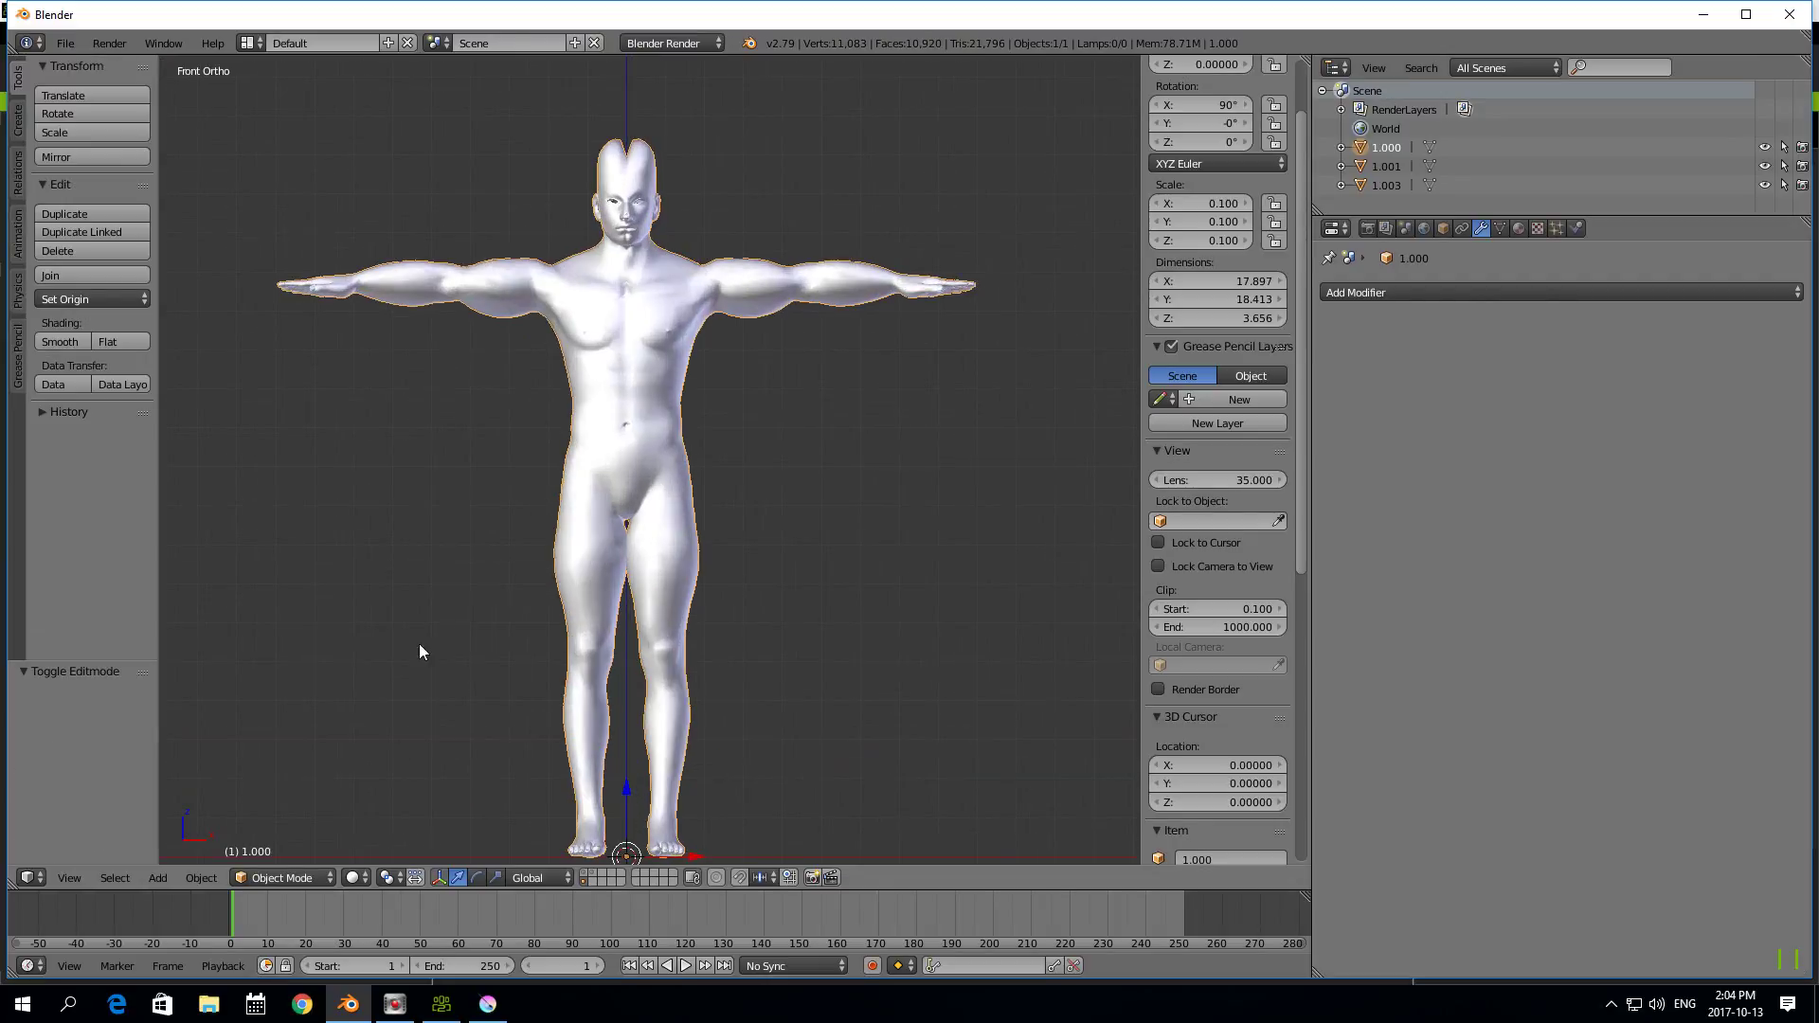
- Switch to Character Creator and start a new morph slider with its category set to Body
left_click(442, 1003)
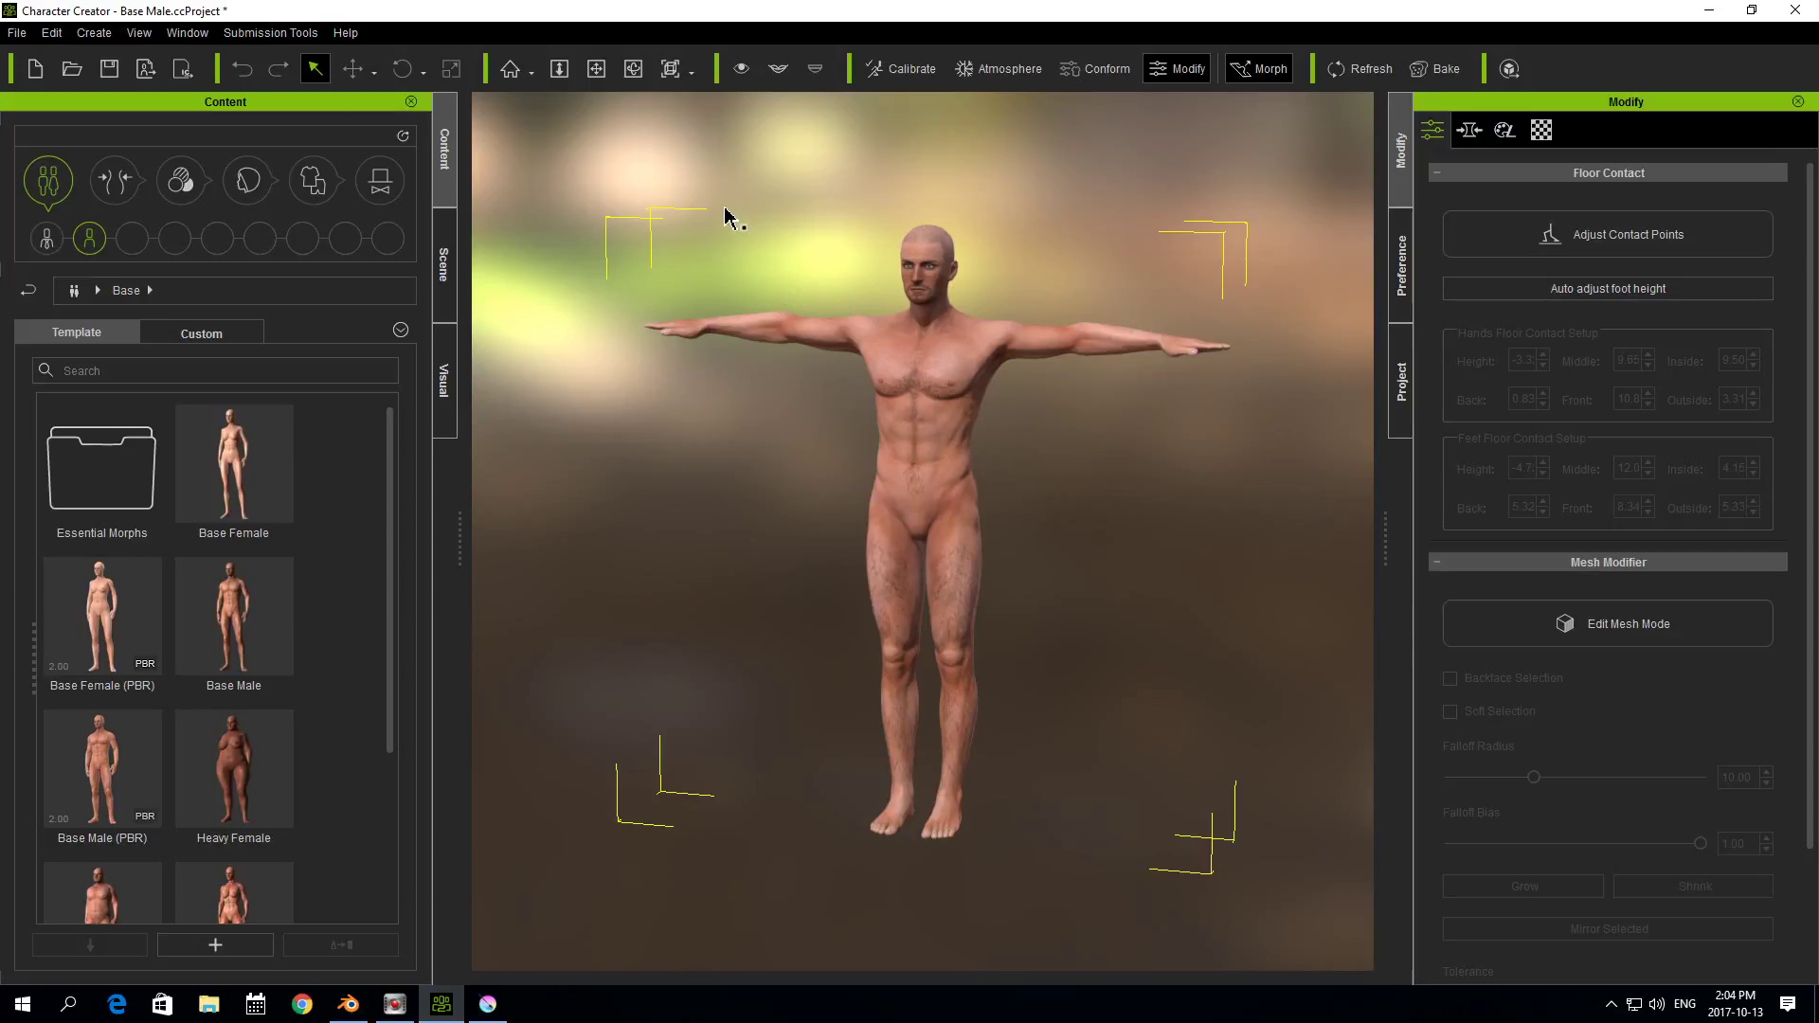
left_click(93, 32)
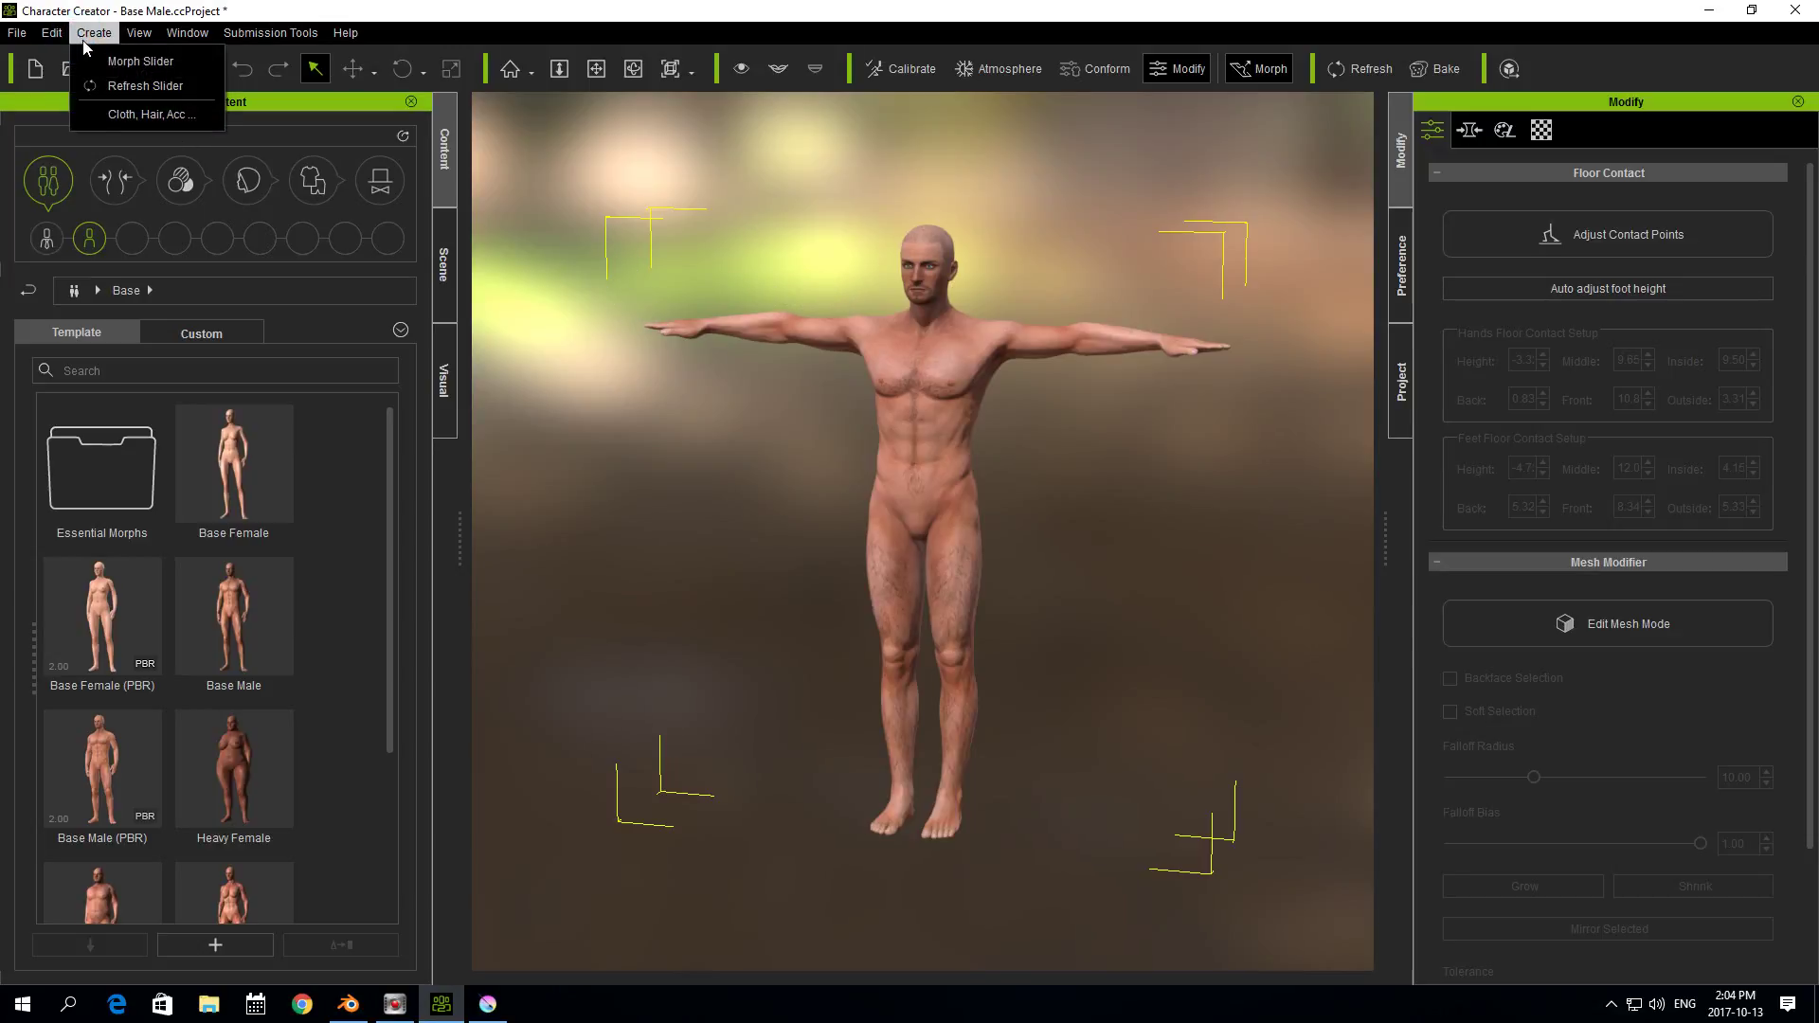
left_click(171, 60)
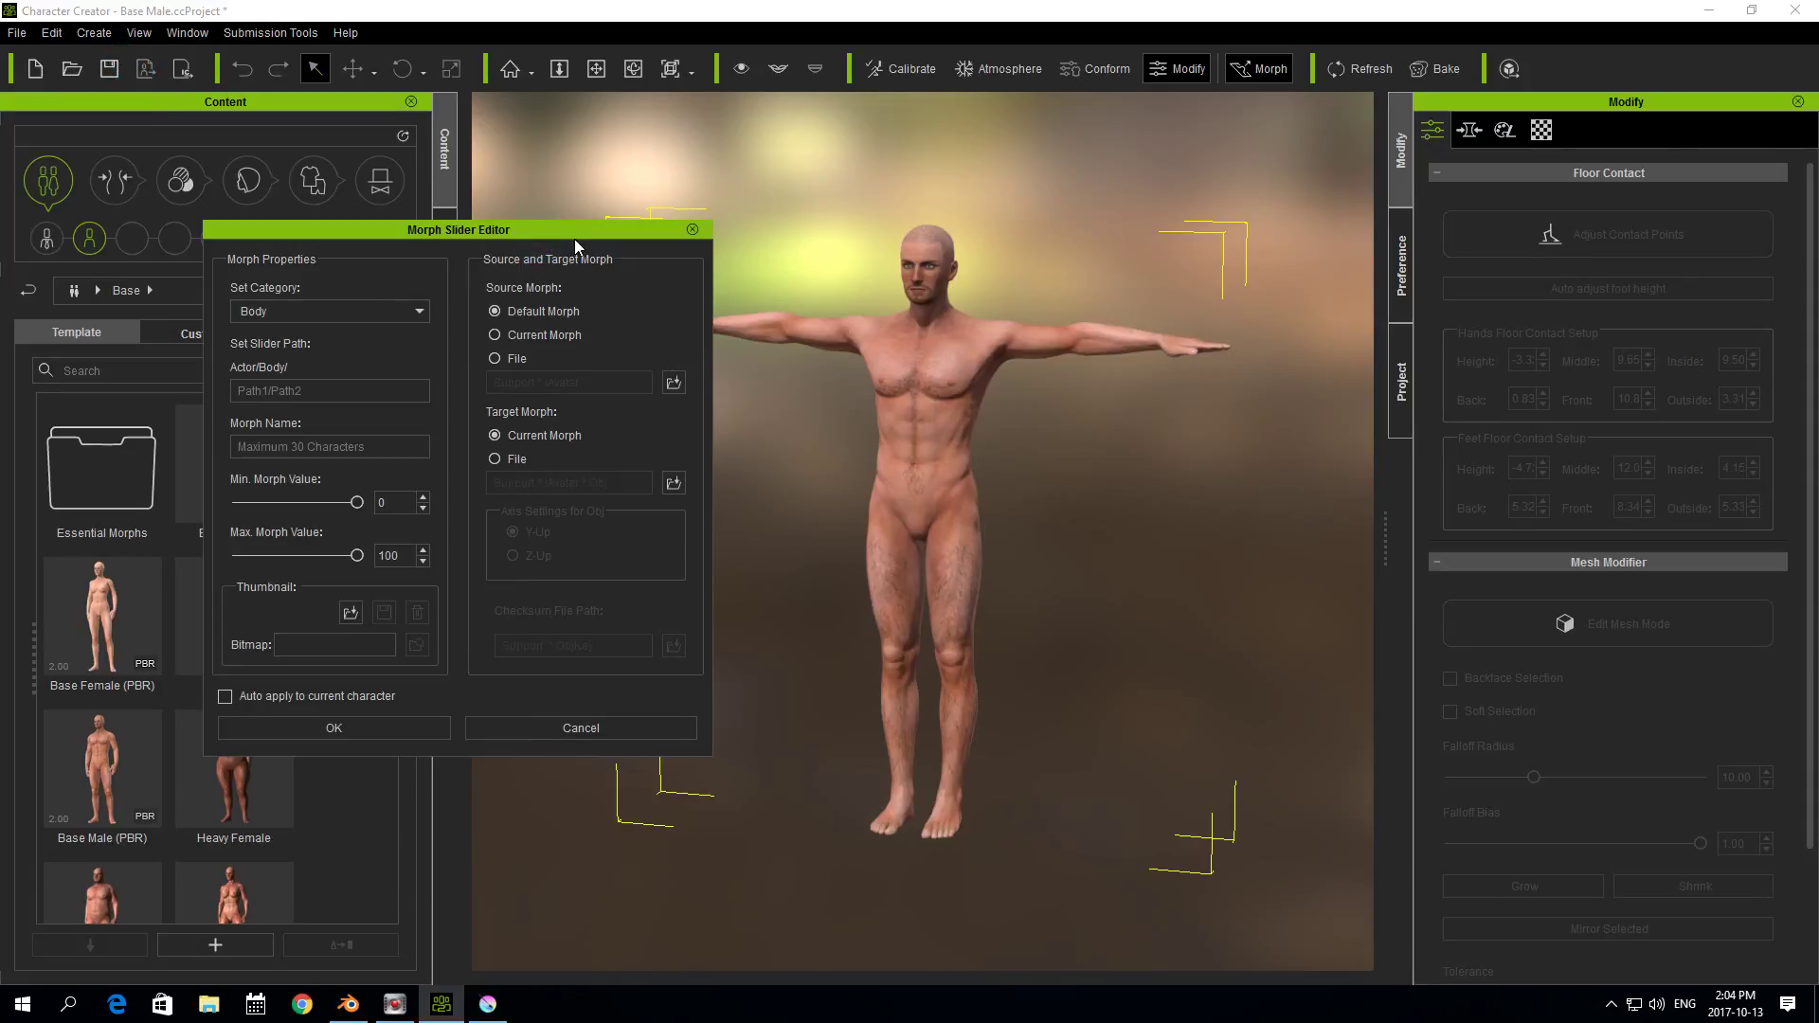
left_click(412, 310)
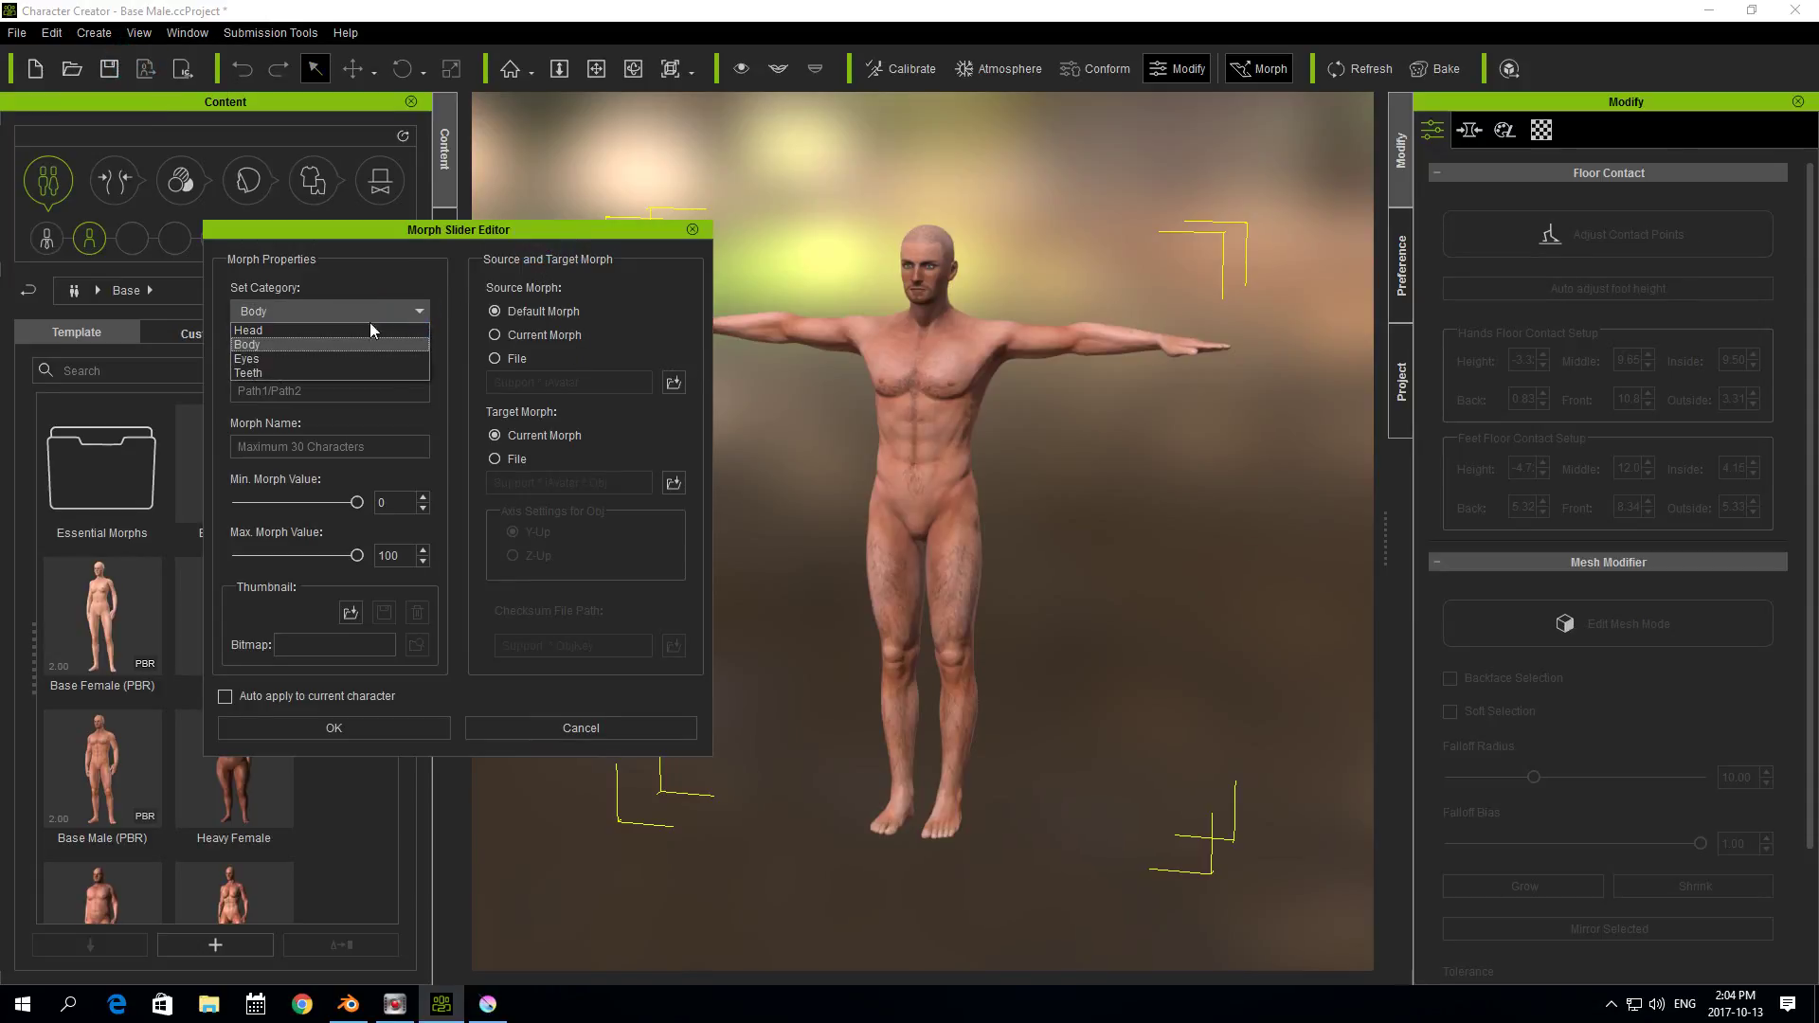
left_click(322, 343)
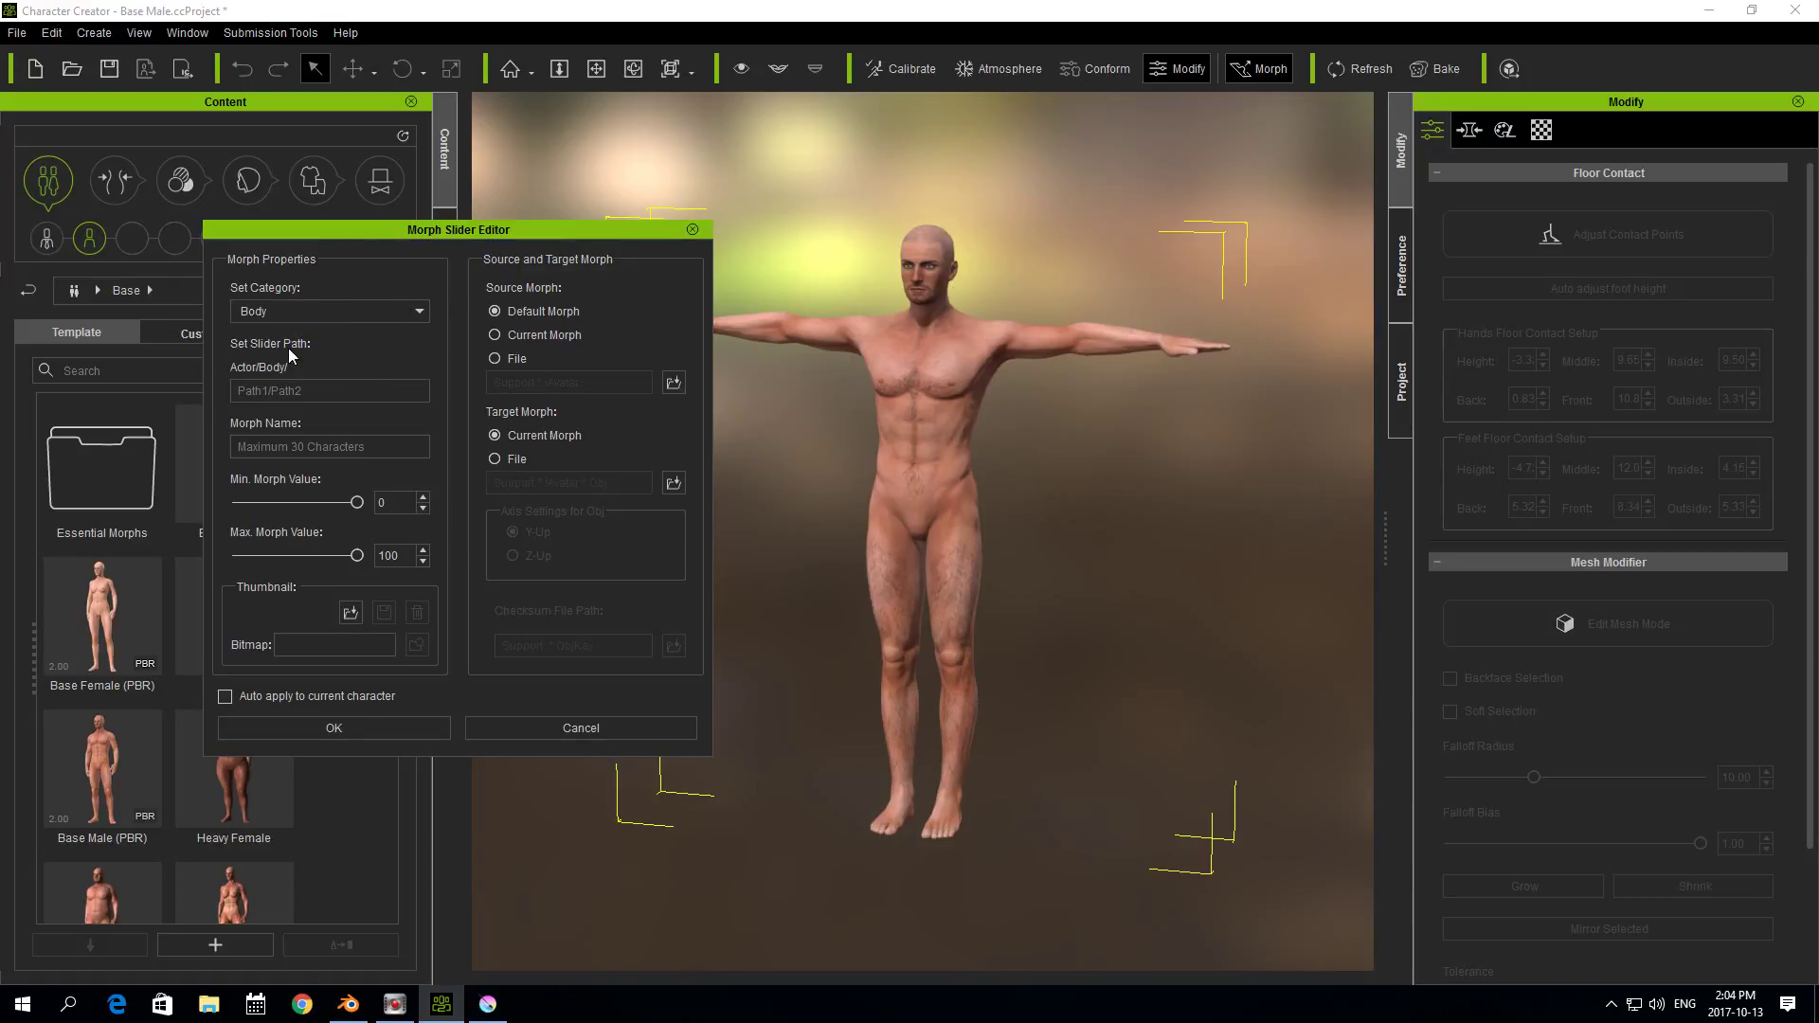
left_click(325, 387)
left_click(500, 360)
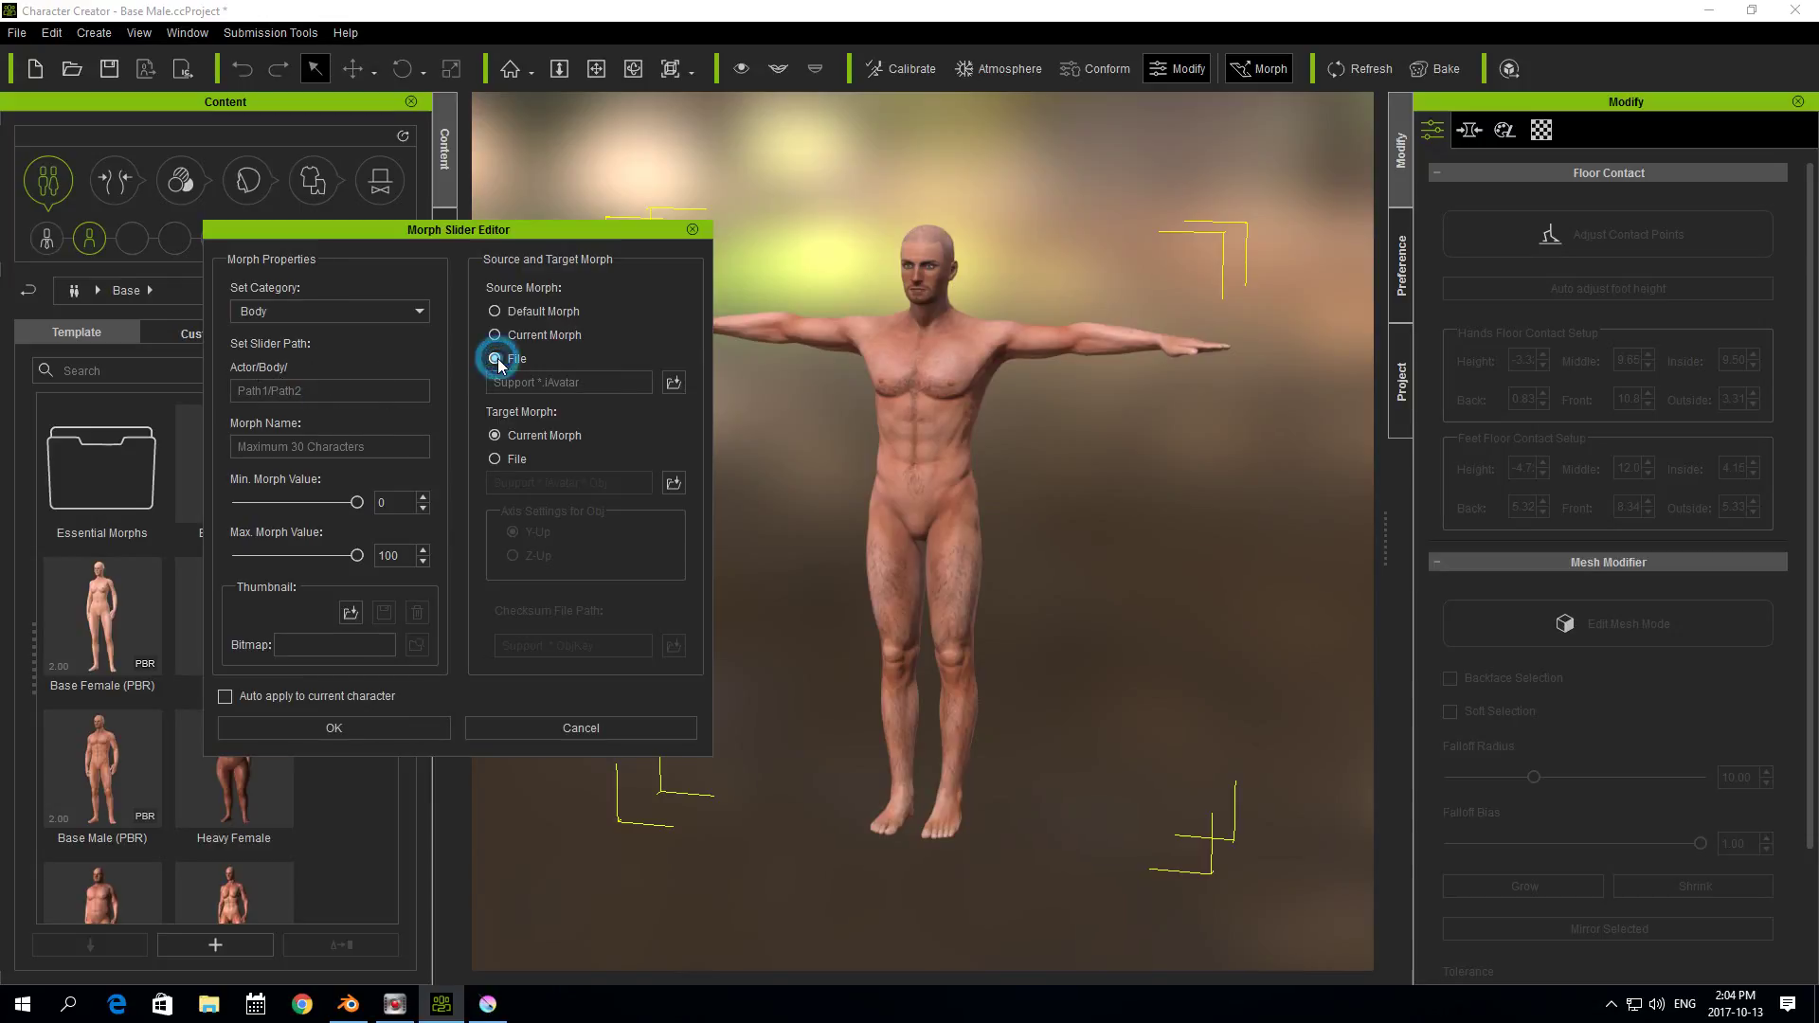
left_click(673, 382)
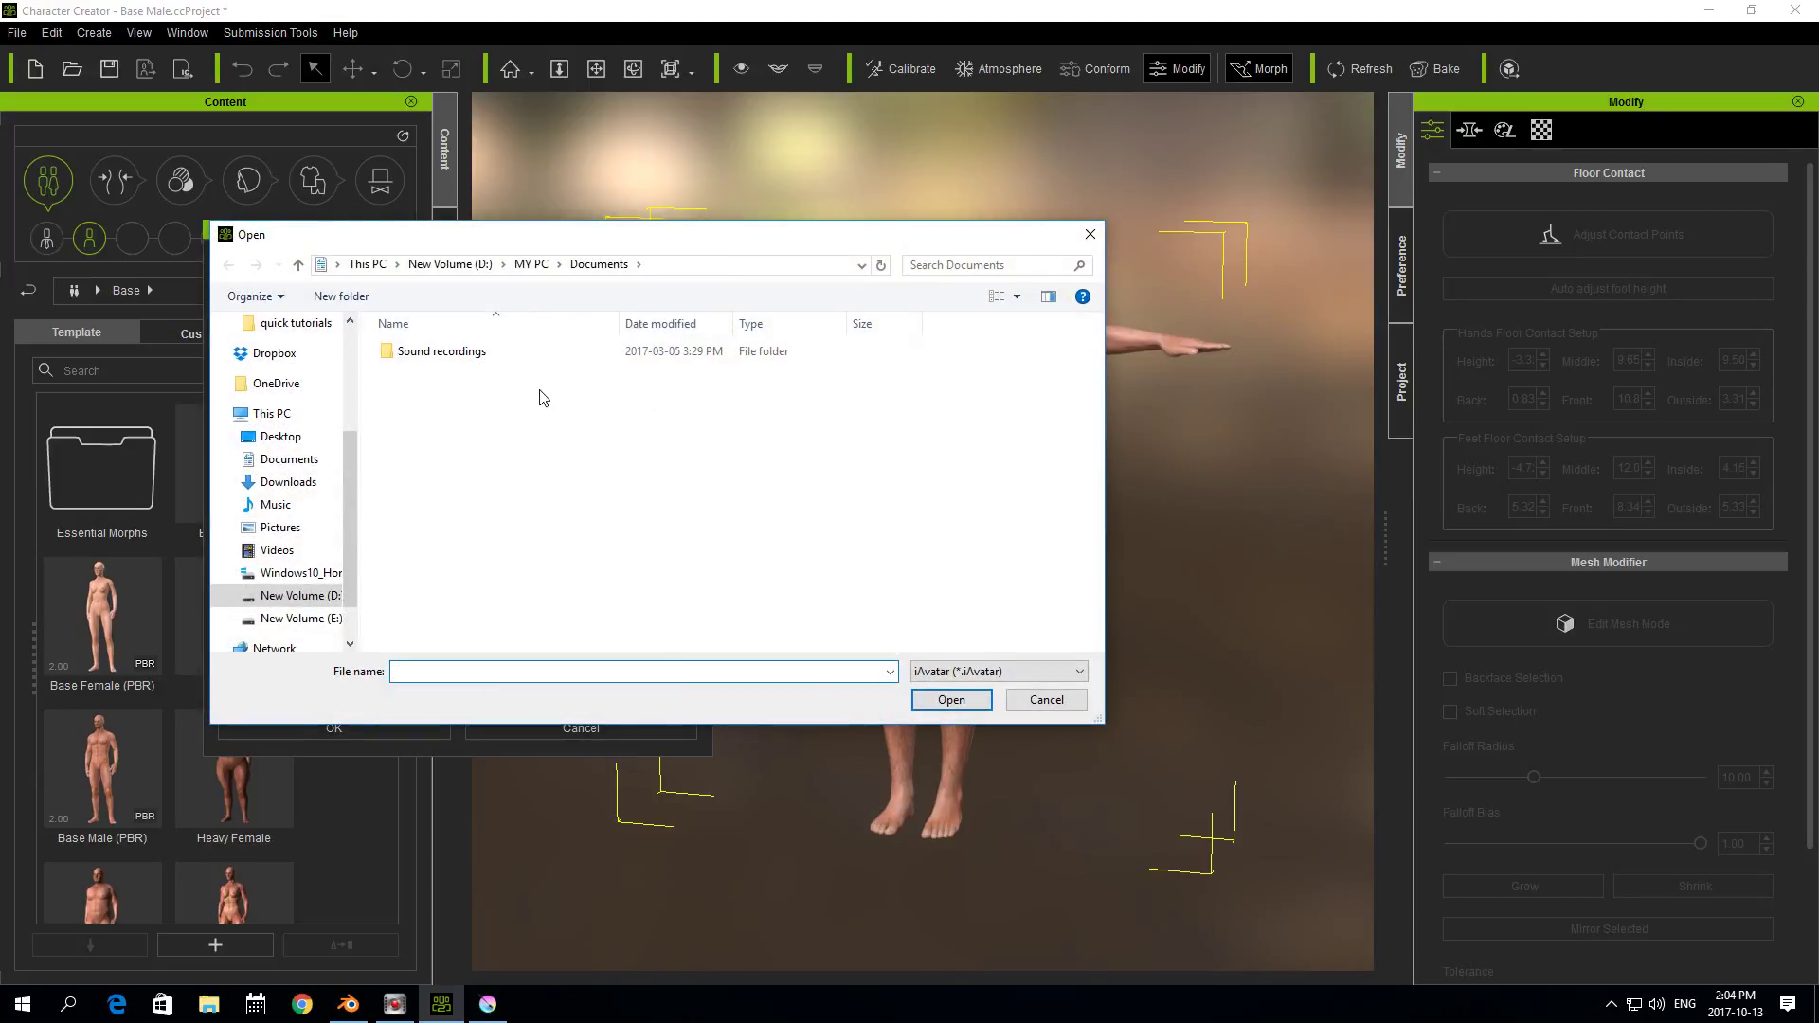
scroll(349, 457, "up", 2)
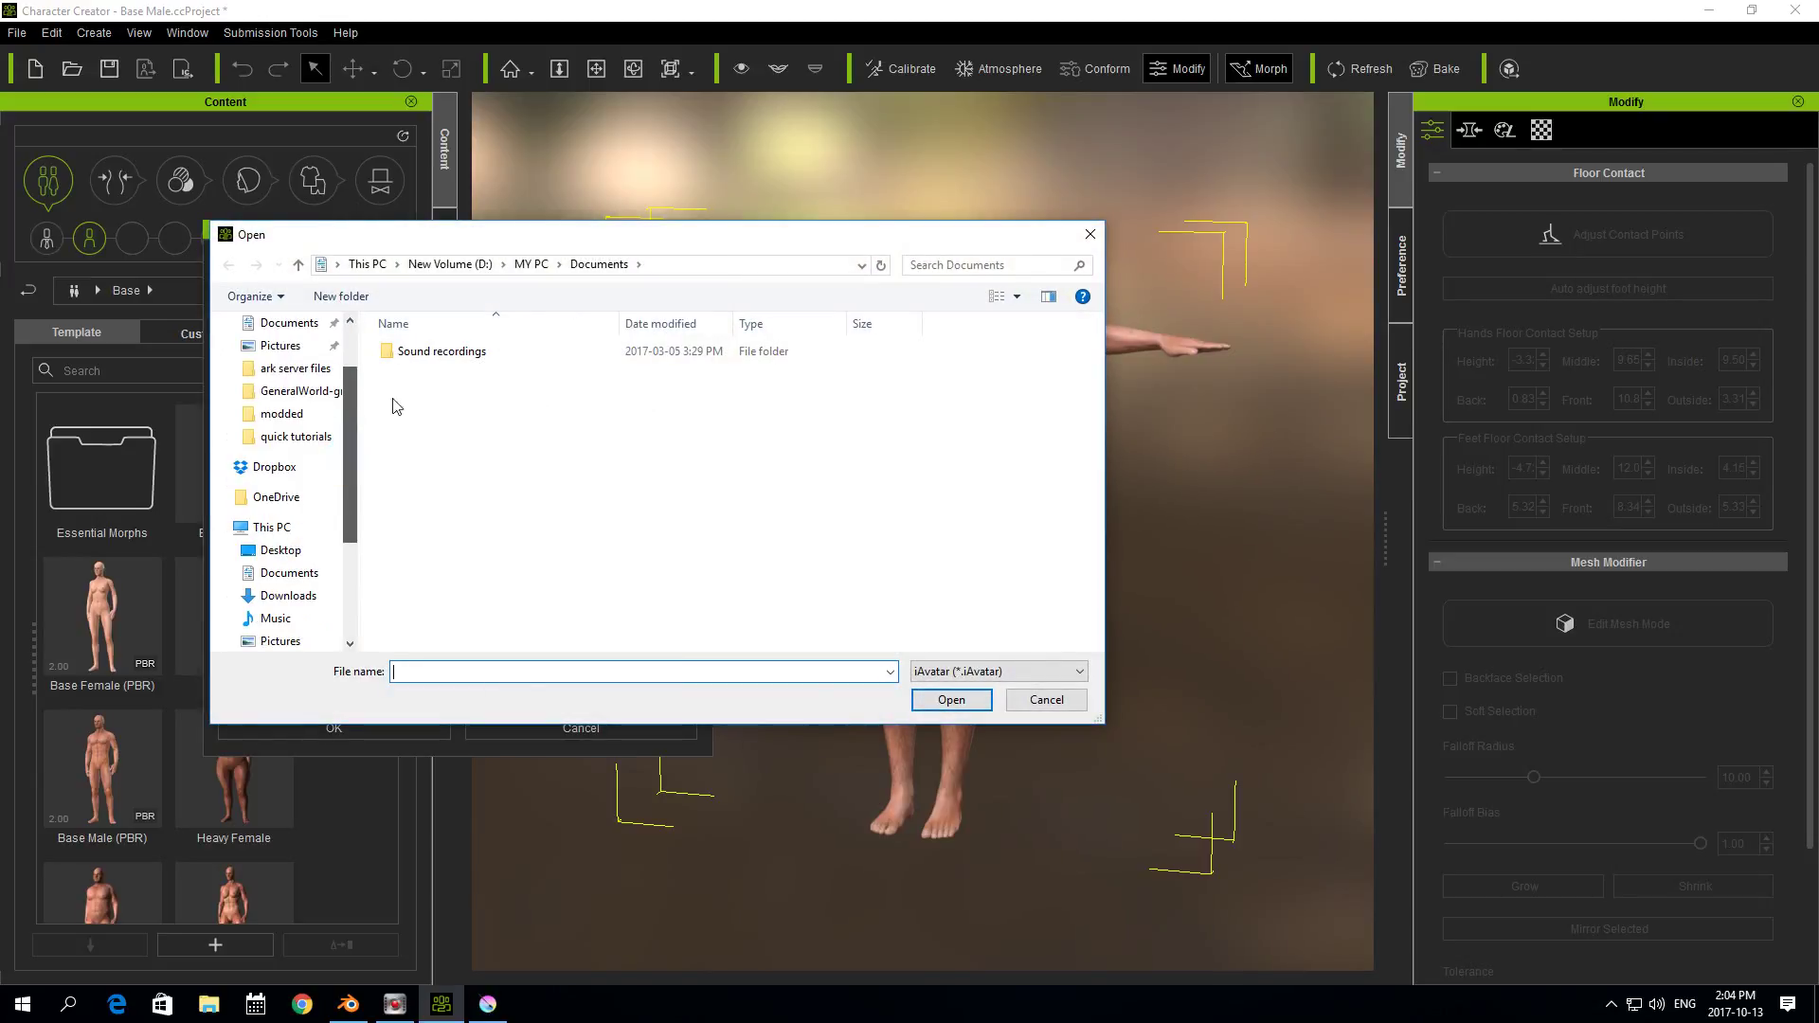
left_click(1073, 702)
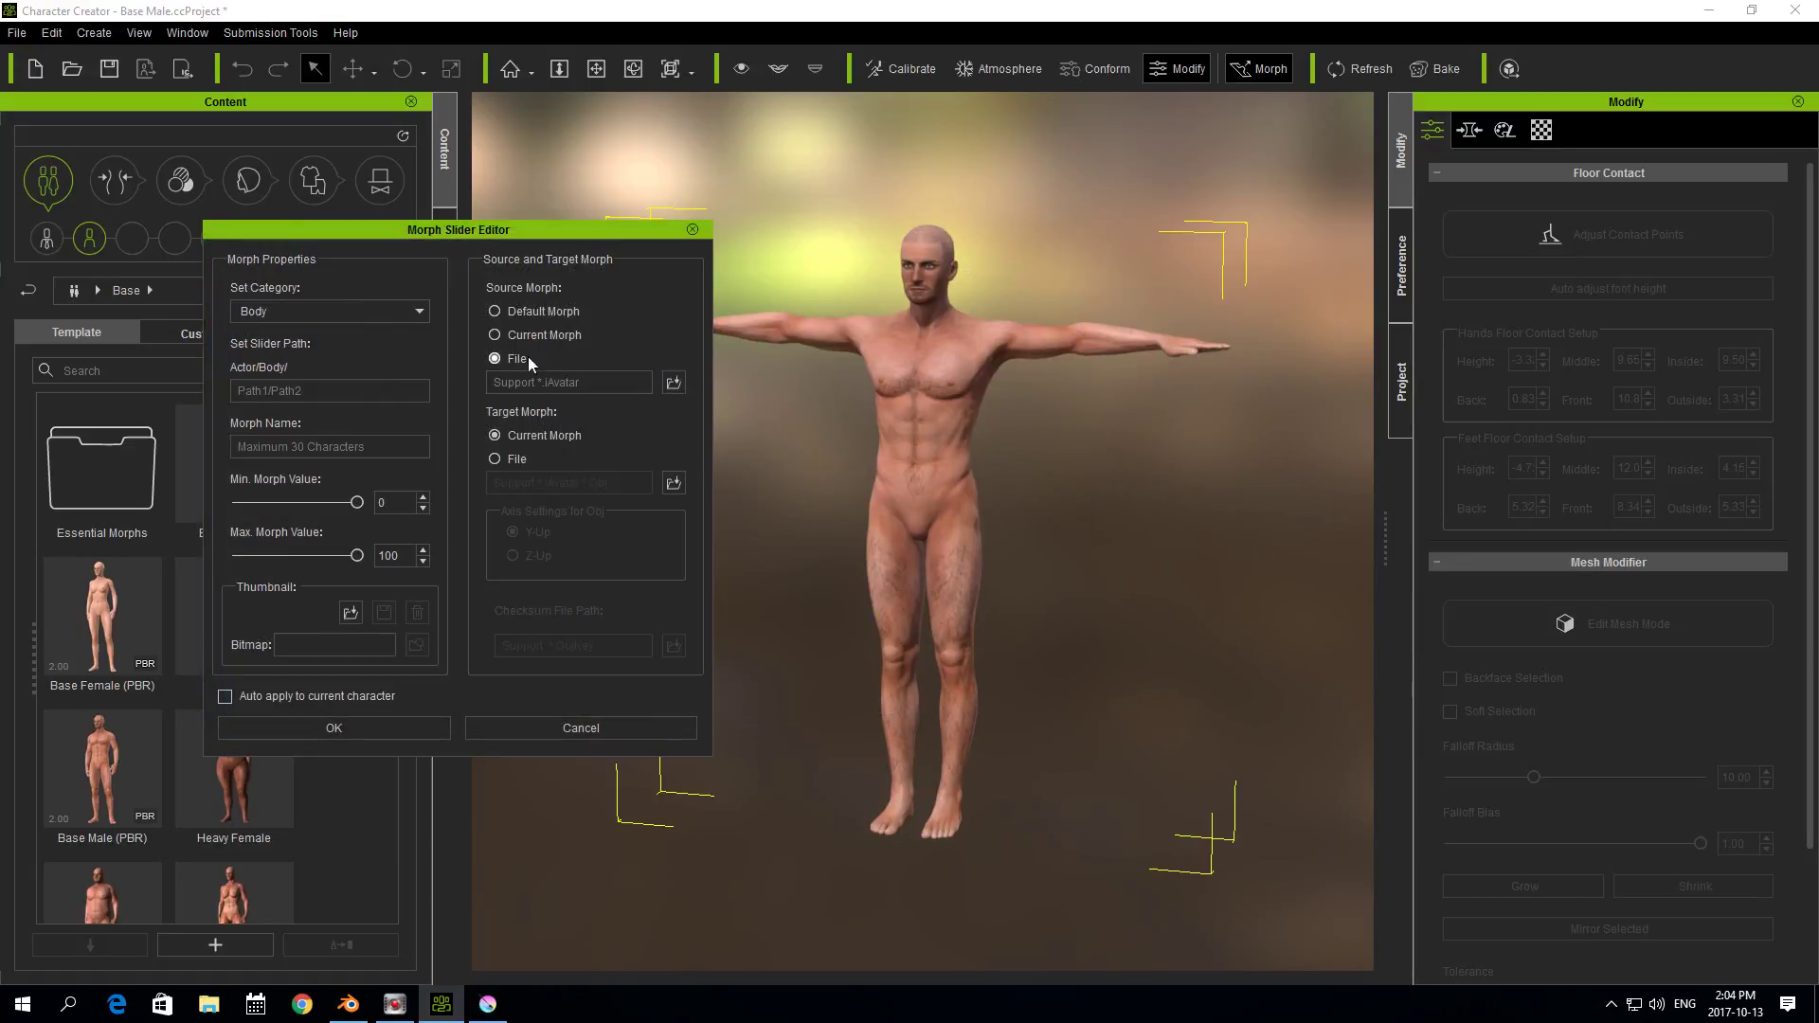
left_click(494, 311)
- Load 1morph.obj from the quick tutorials folder on the Desktop as the target morph file
left_click(495, 458)
left_click(673, 483)
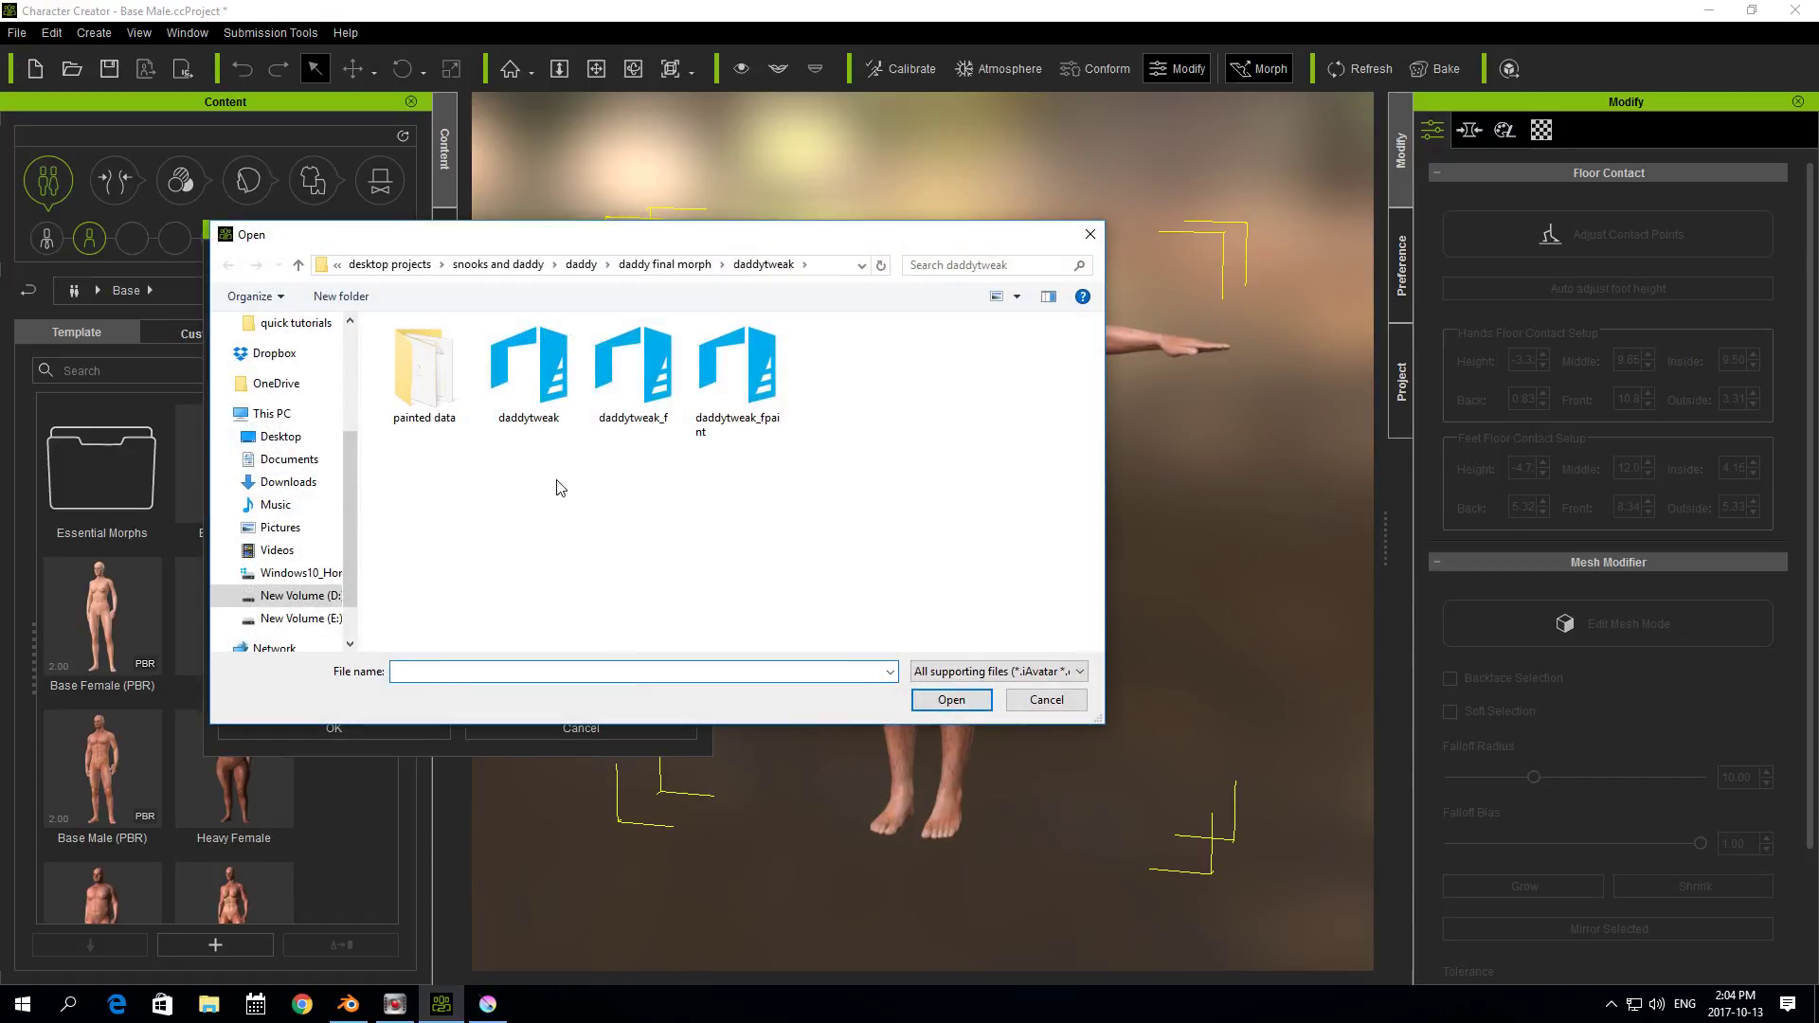
left_click(270, 436)
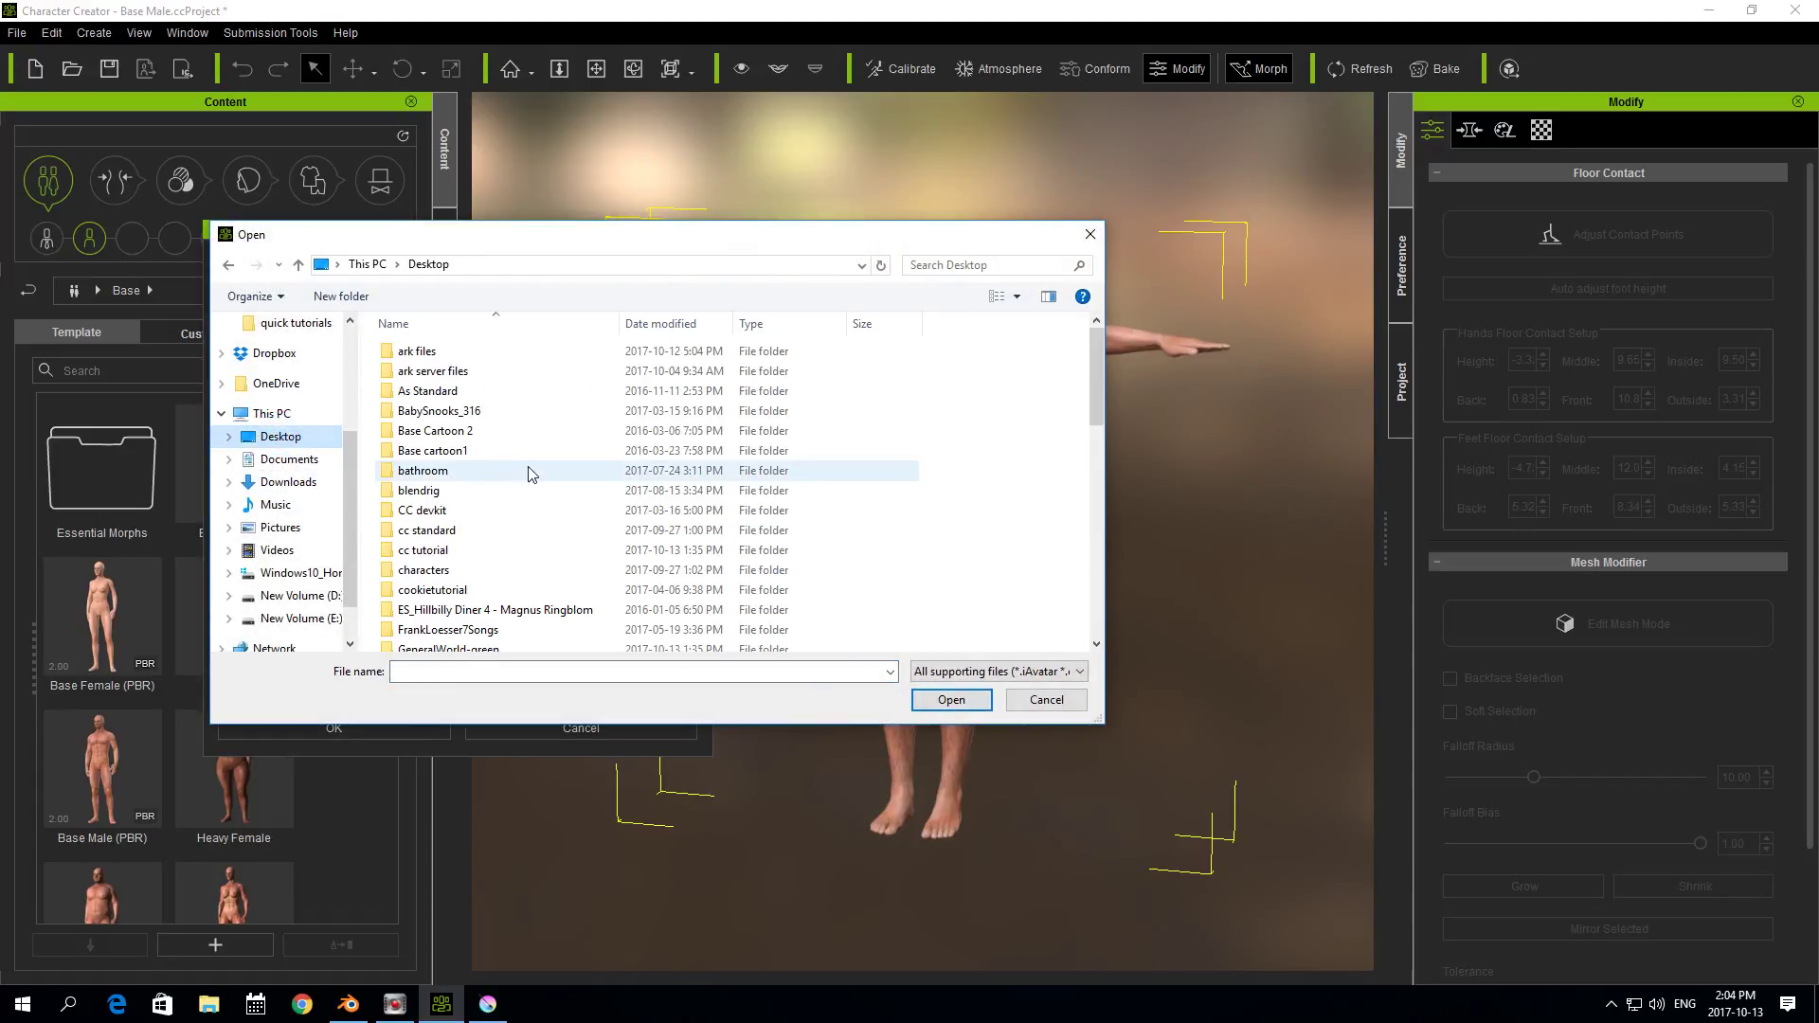
scroll(540, 483, "down", 4)
scroll(492, 492, "down", 3)
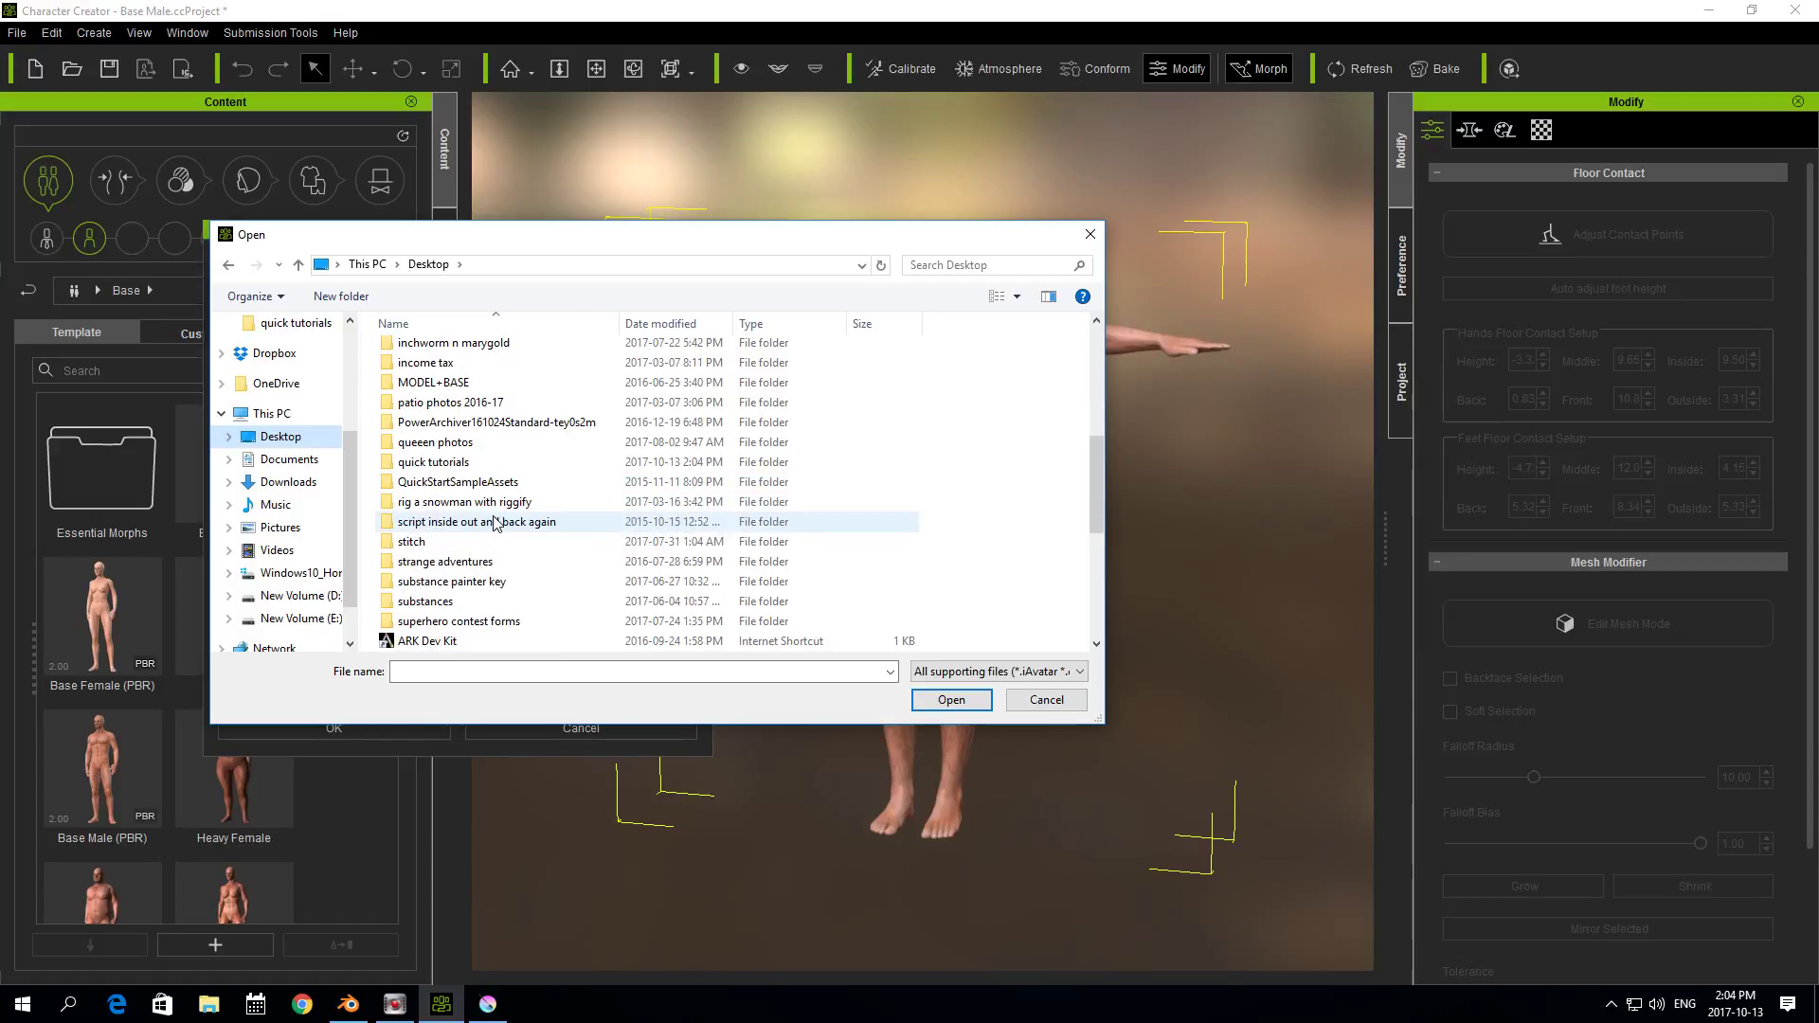
double_click(426, 462)
left_click(534, 389)
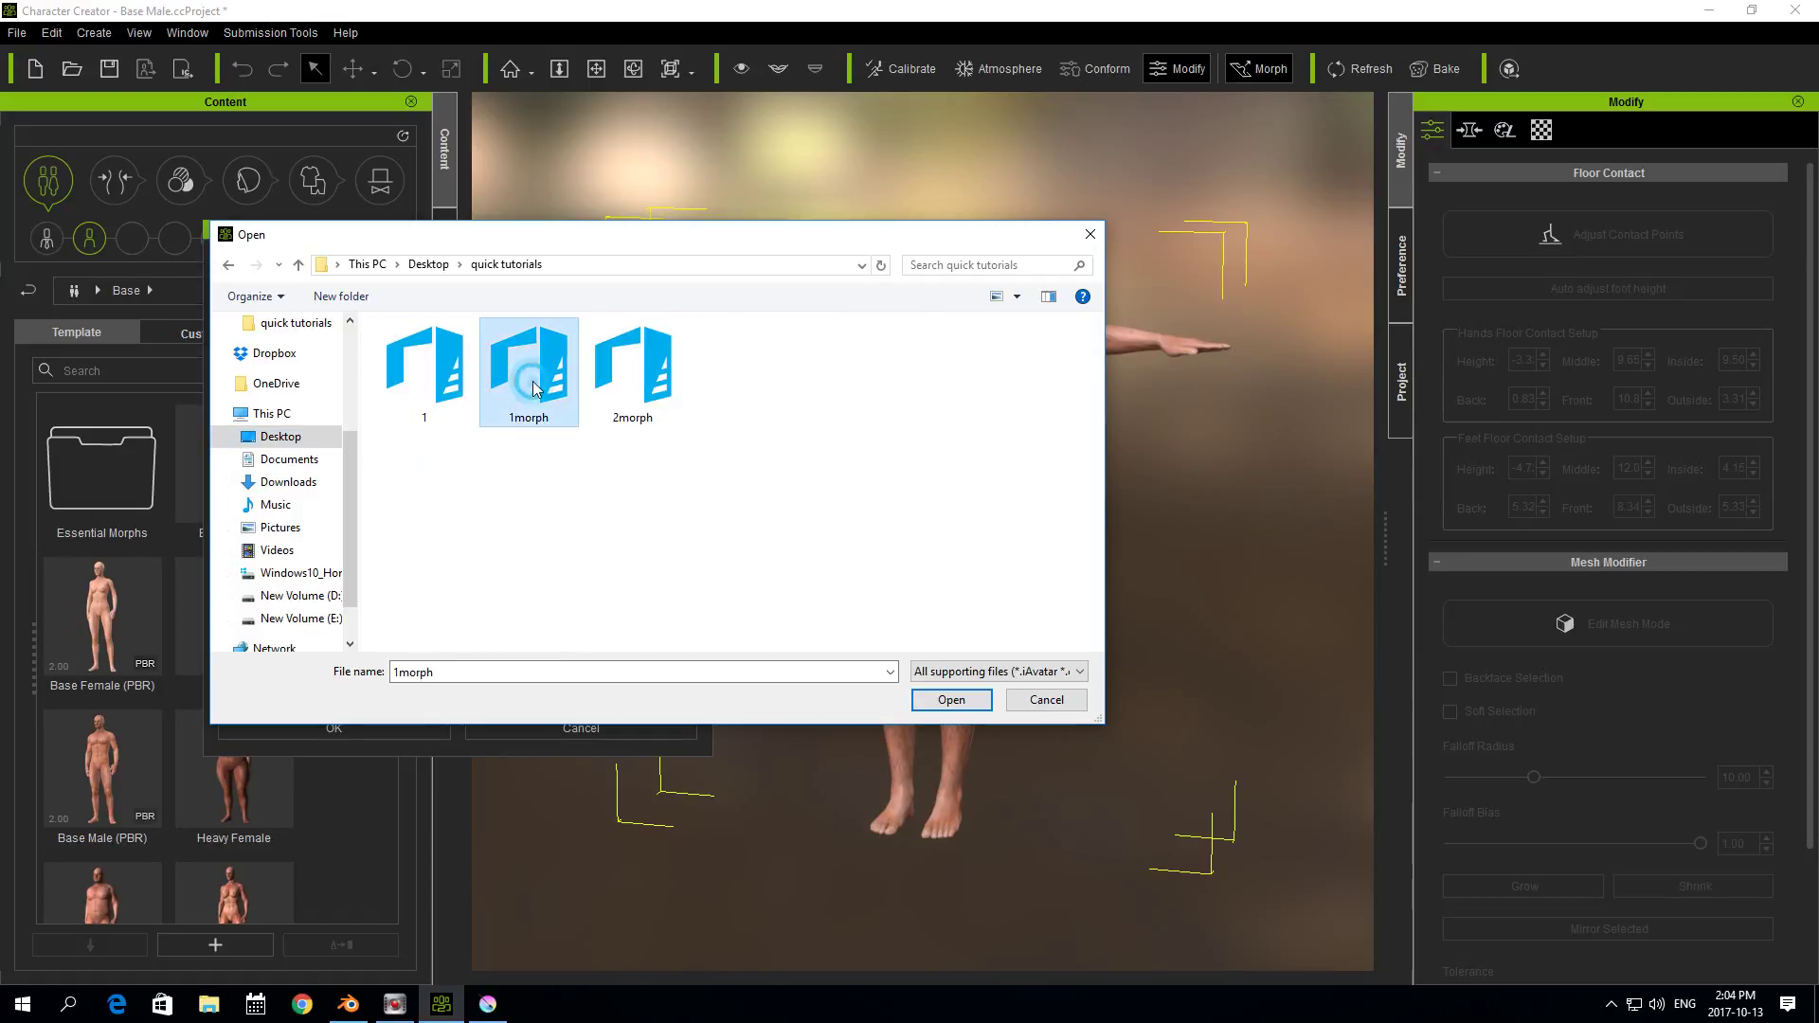
left_click(951, 699)
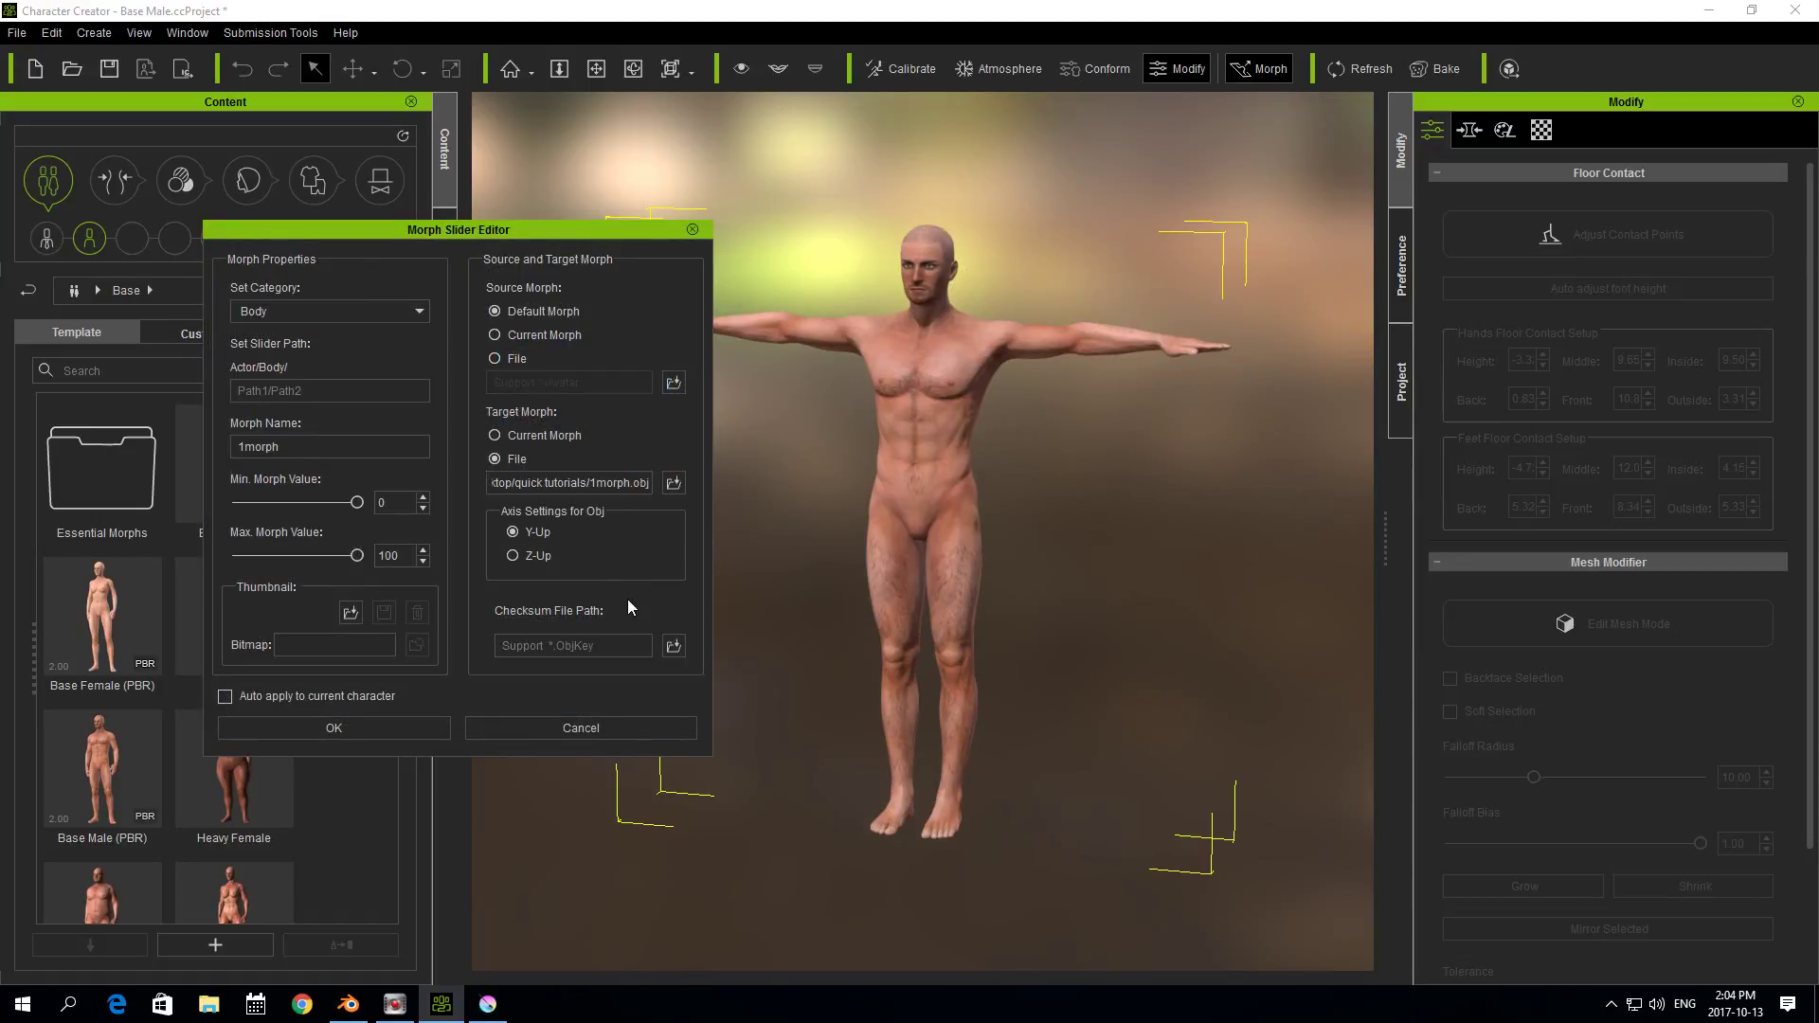
- Set the checksum file to 1.ObjKey from the quick tutorials folder
left_click(675, 645)
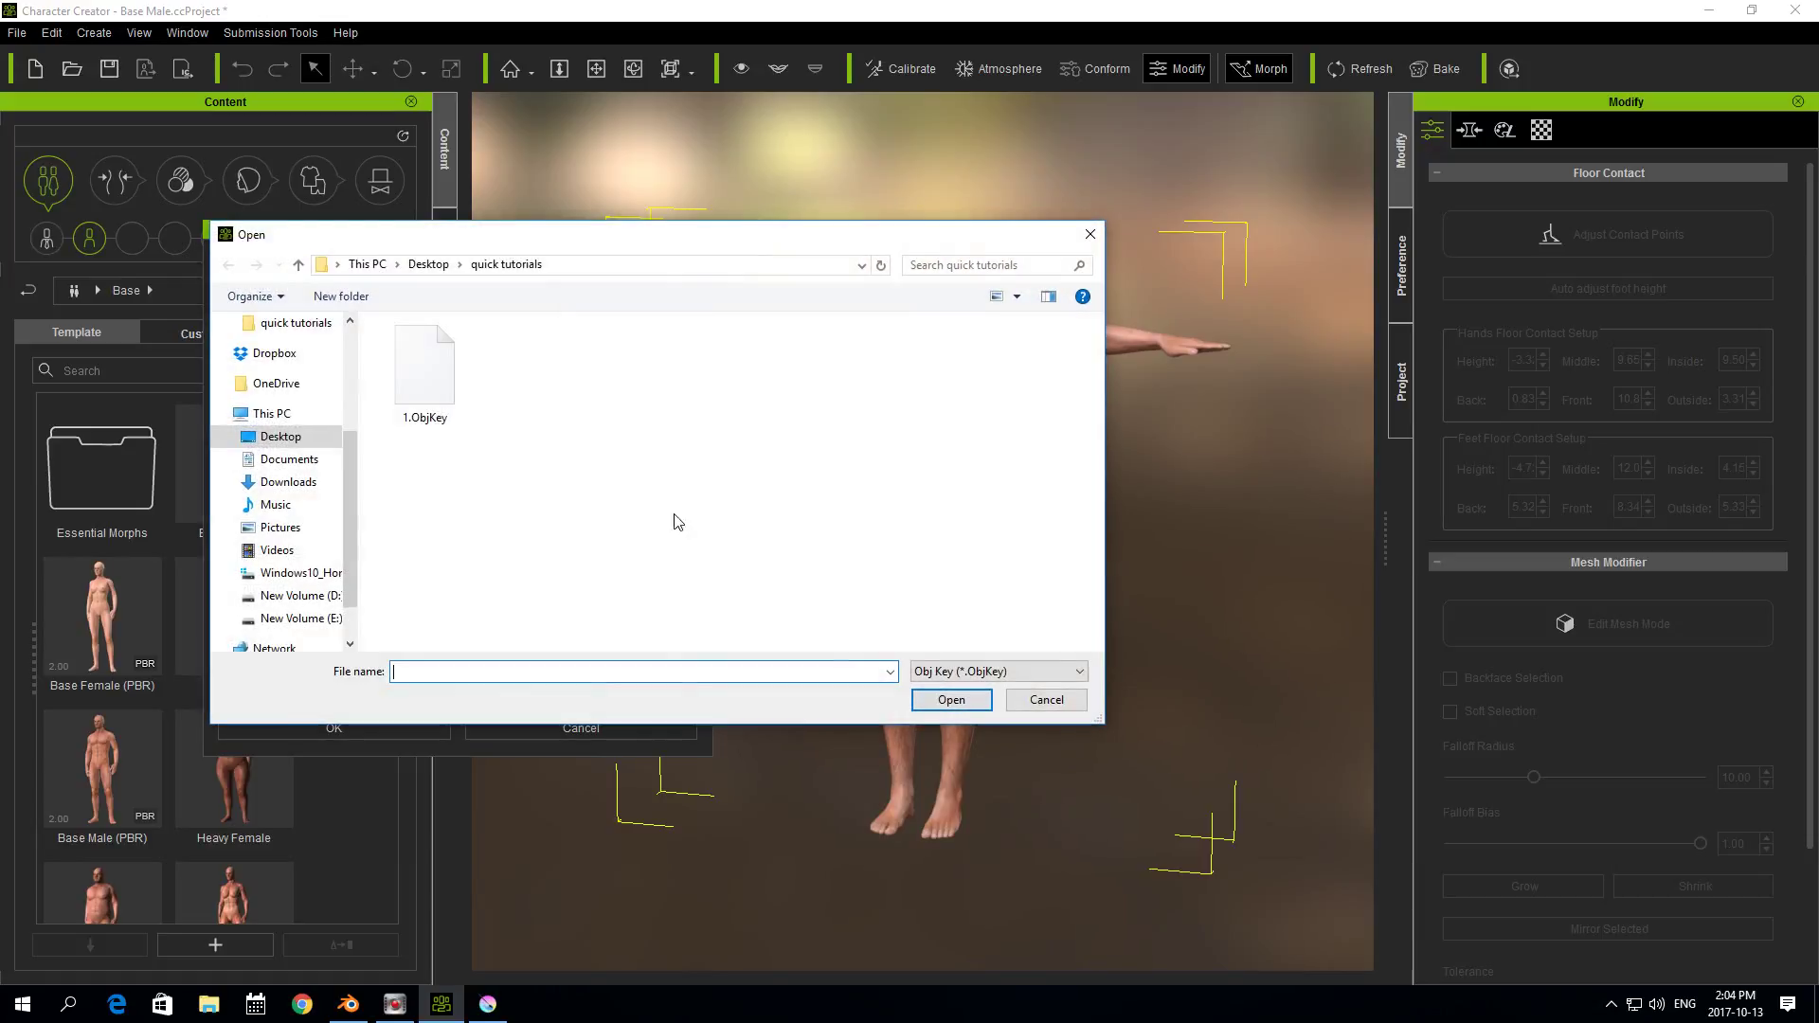
left_click(424, 374)
left_click(951, 700)
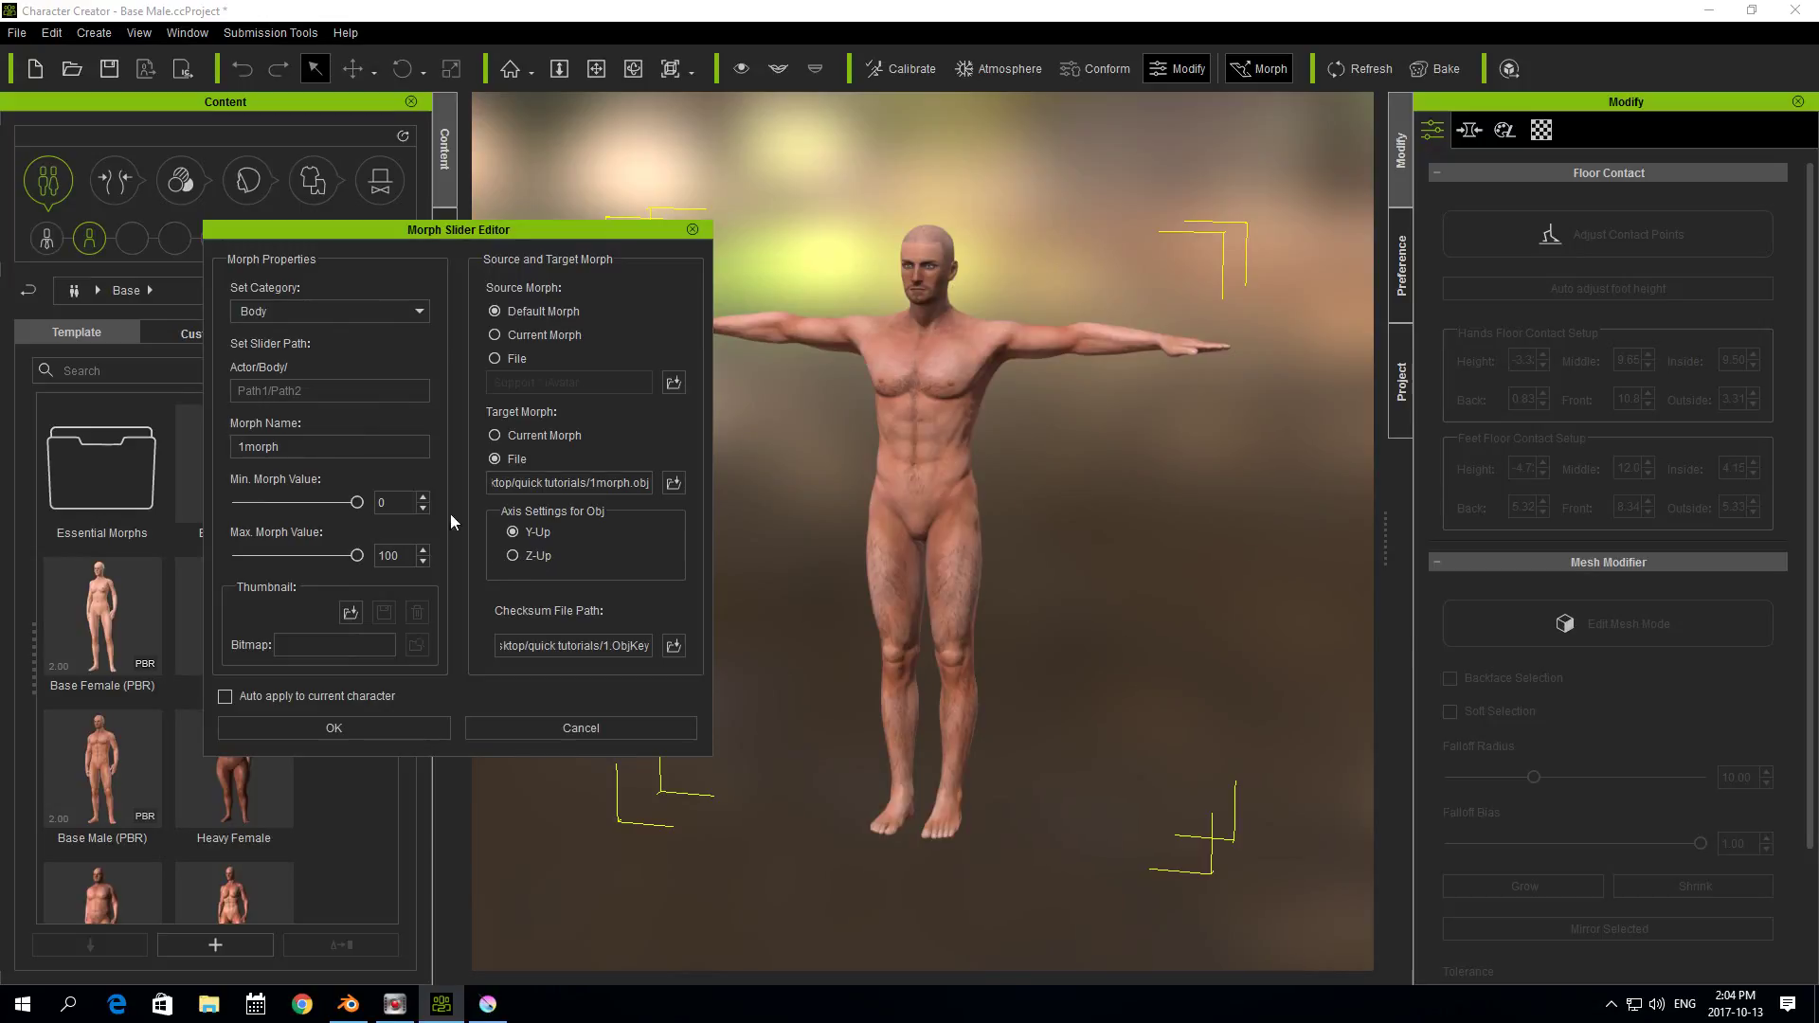
- Load 1morph.png from the quick tutorials folder on the Desktop as the slider's thumbnail
left_click_drag(539, 234, 593, 230)
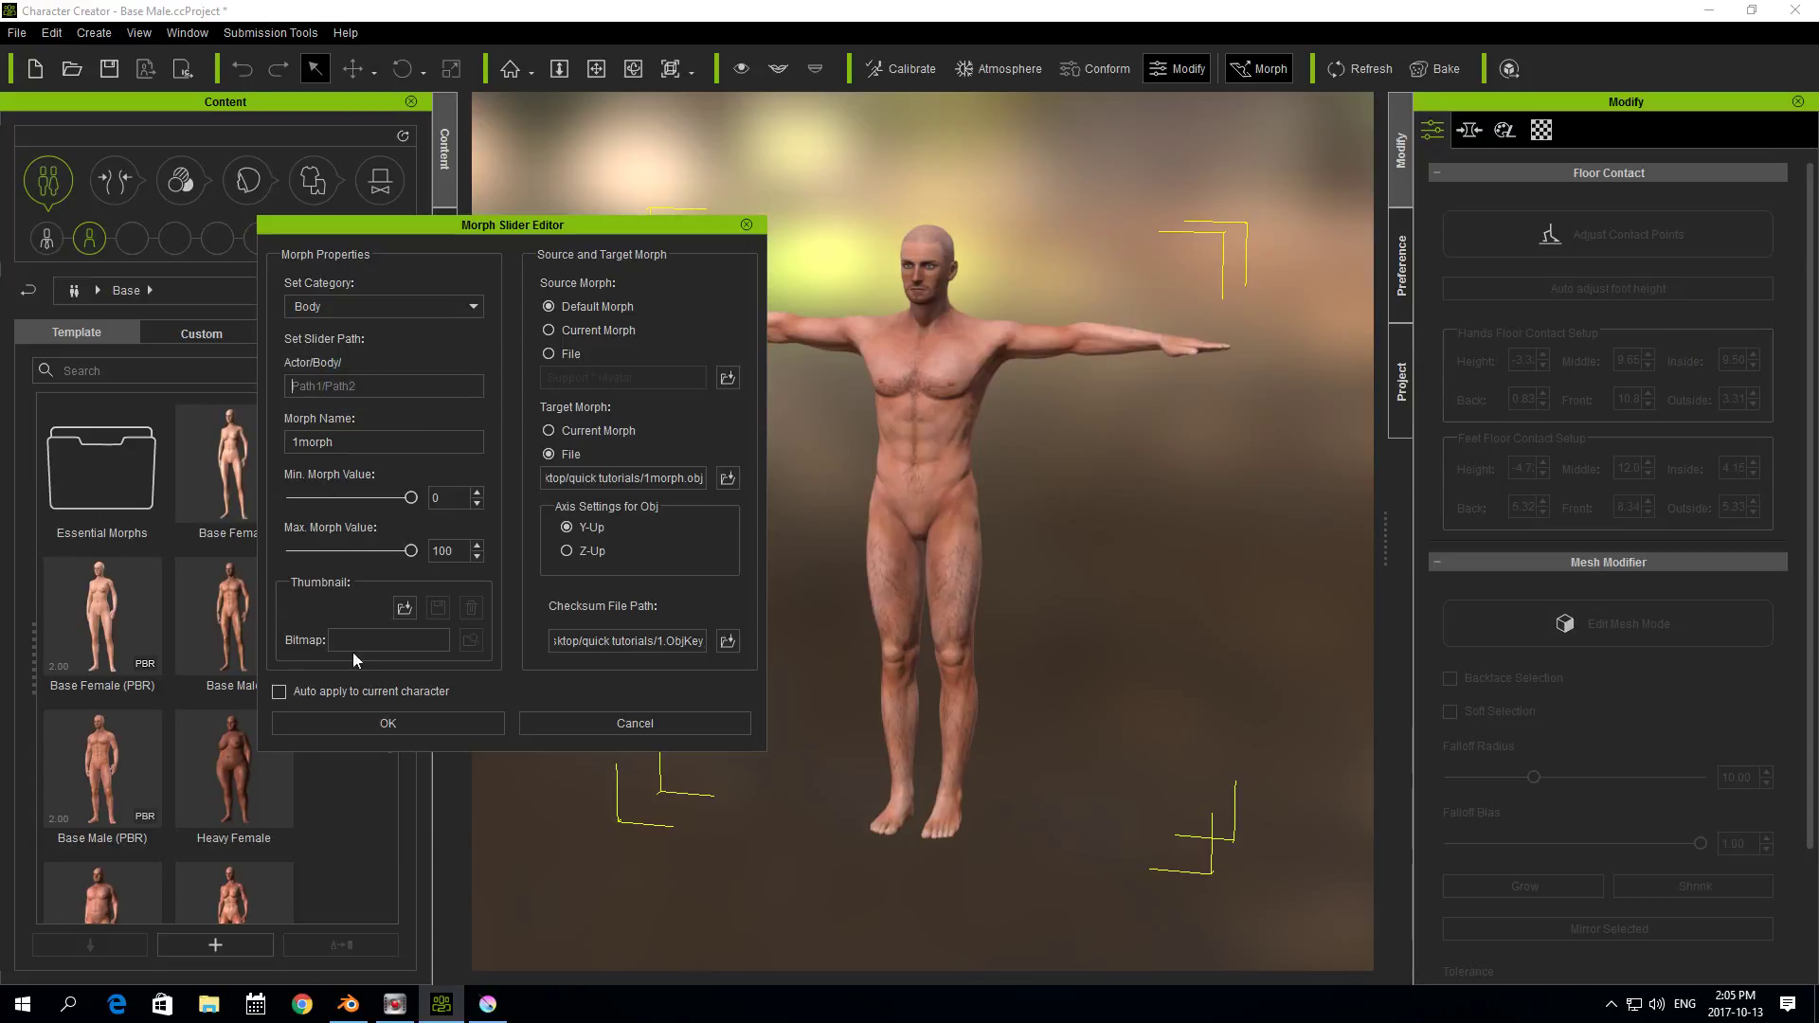
left_click(405, 610)
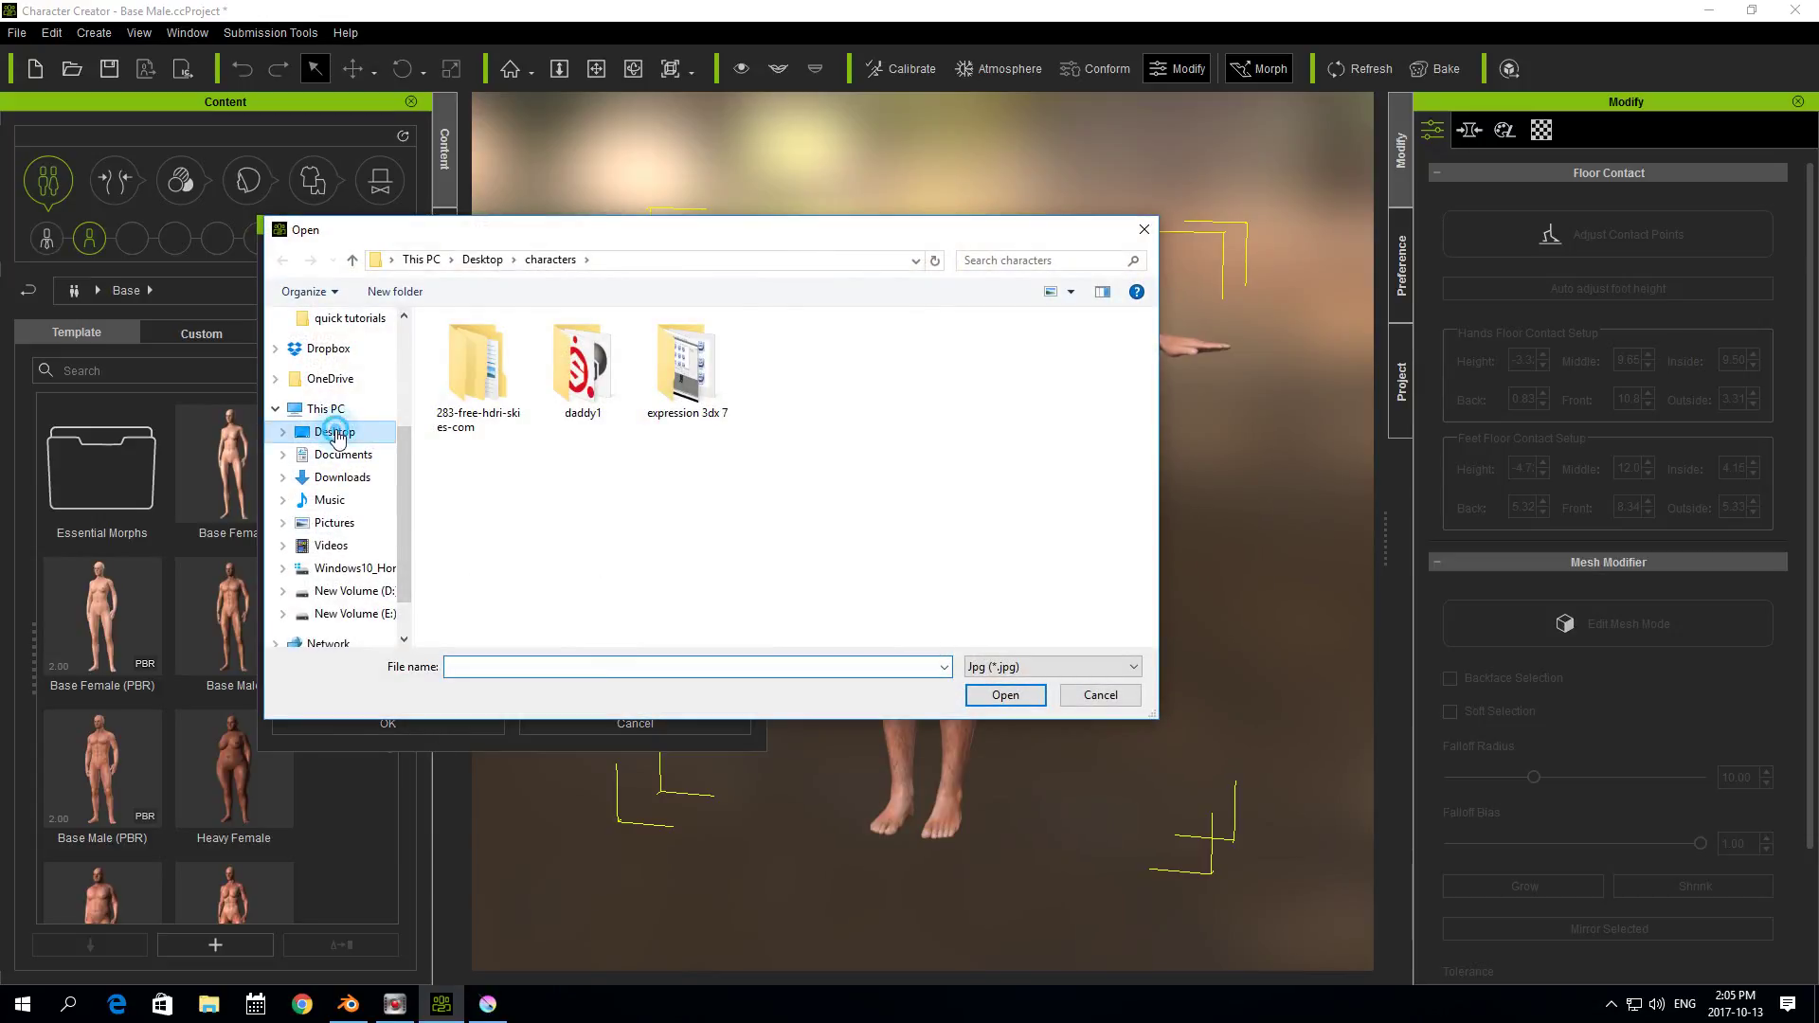
left_click(331, 432)
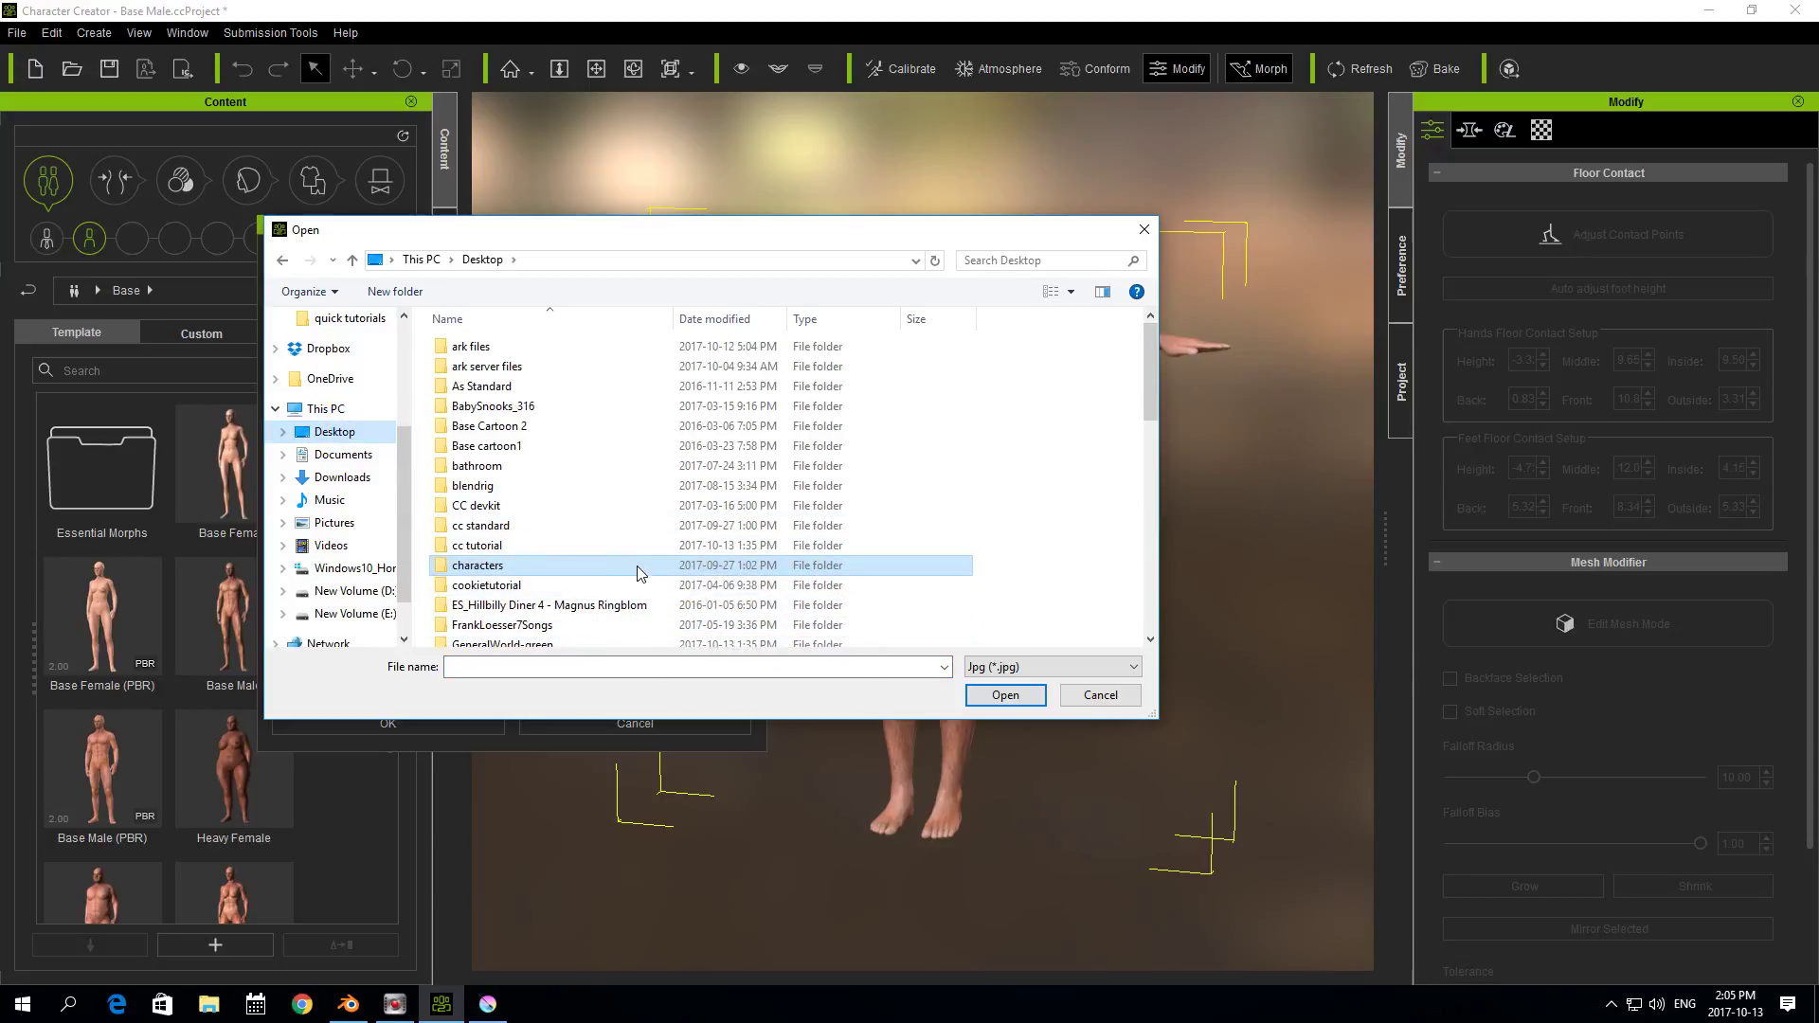
scroll(606, 596, "down", 3)
scroll(556, 527, "up", 3)
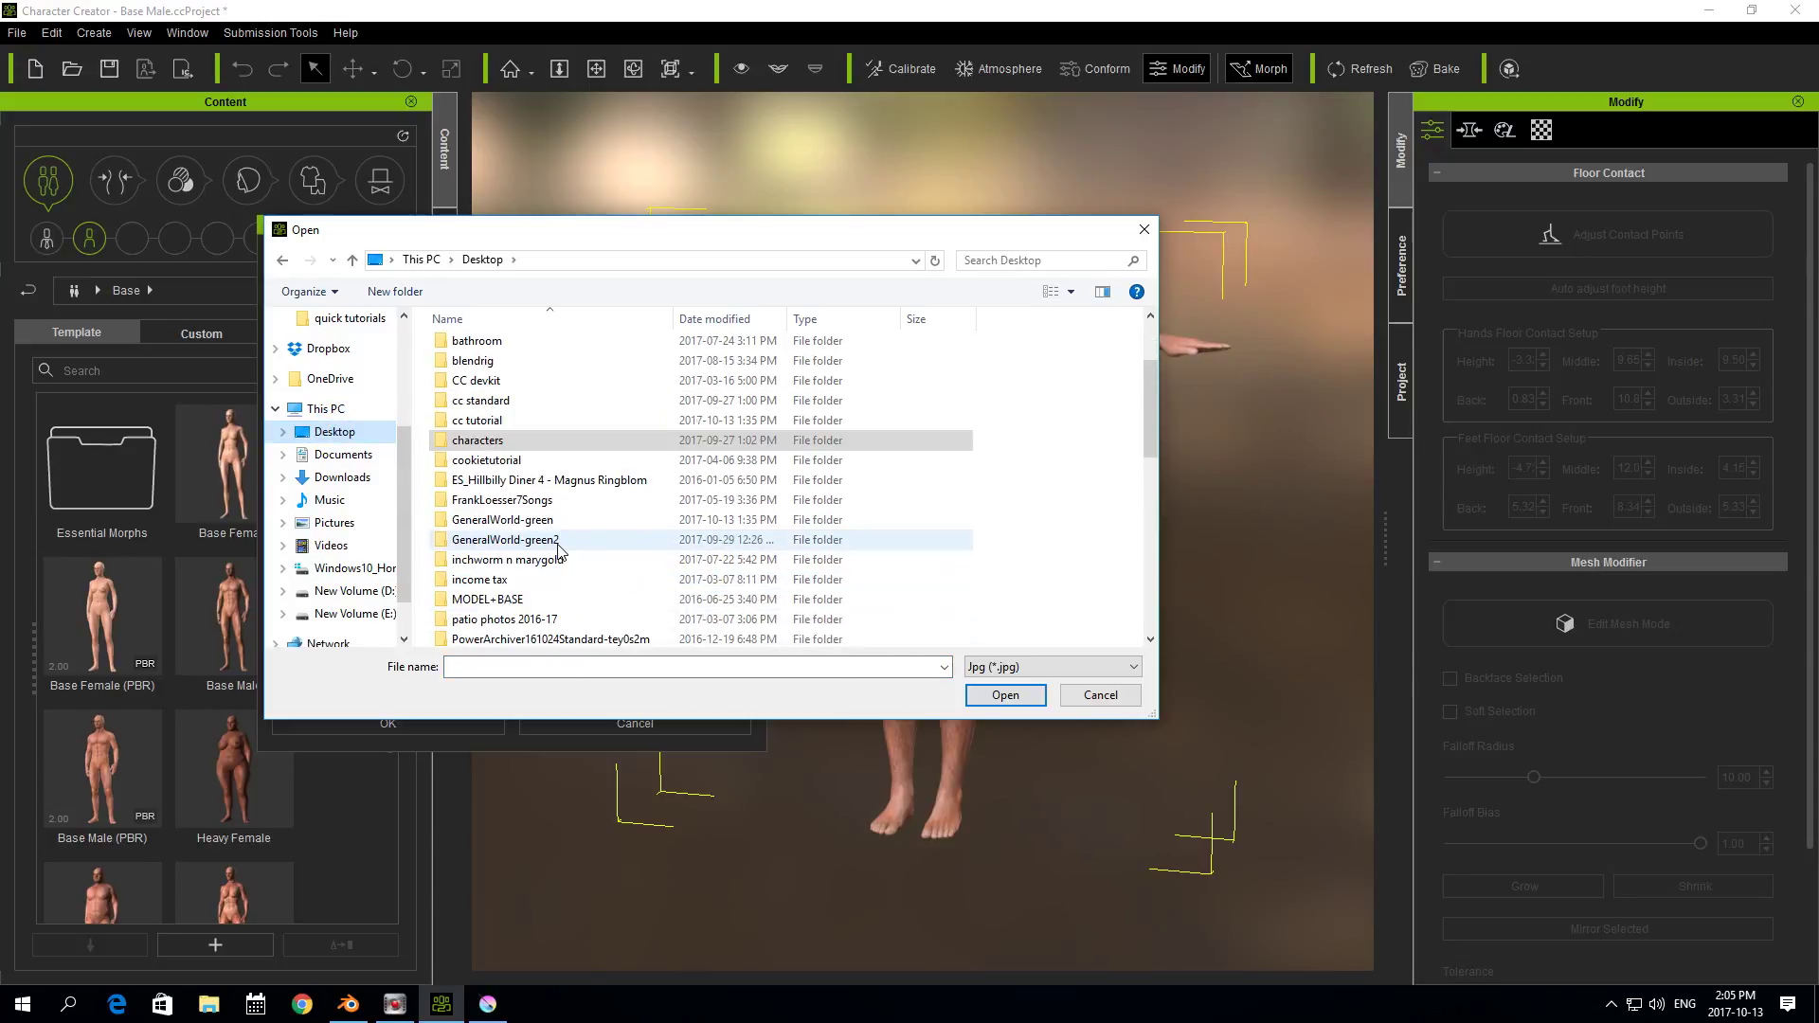
scroll(521, 497, "down", 3)
scroll(528, 507, "down", 1)
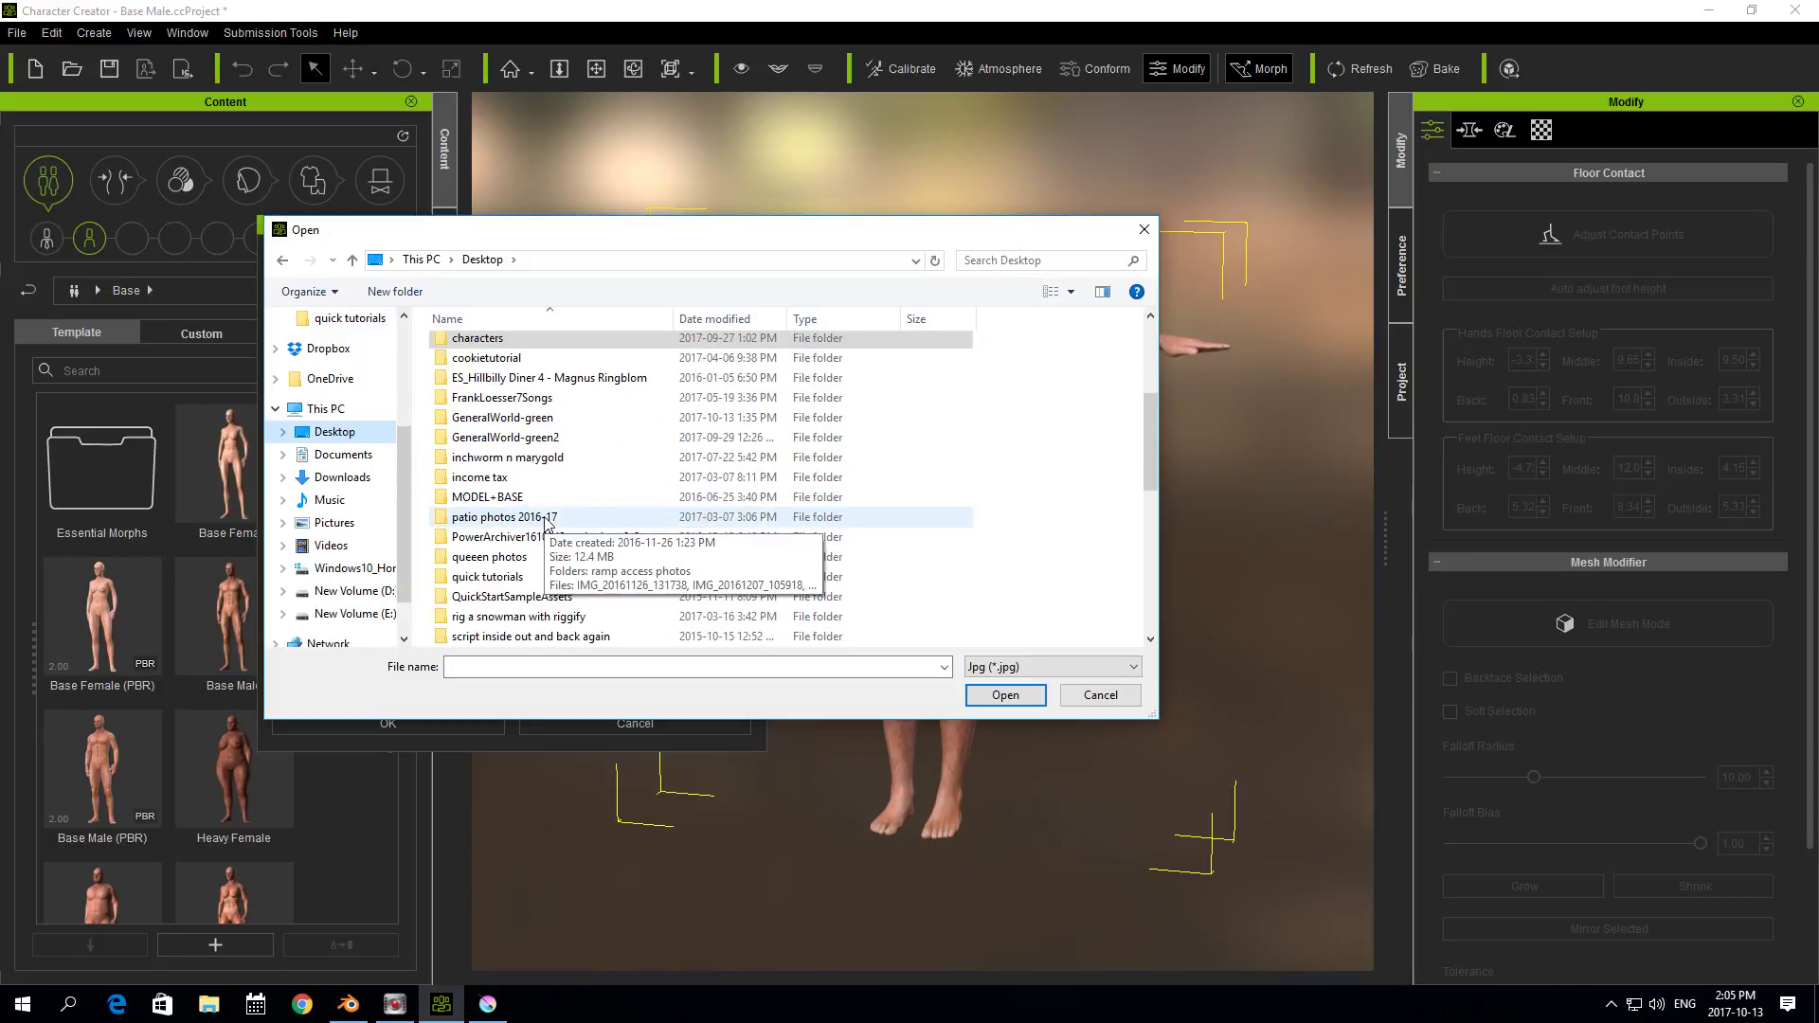
left_click(523, 576)
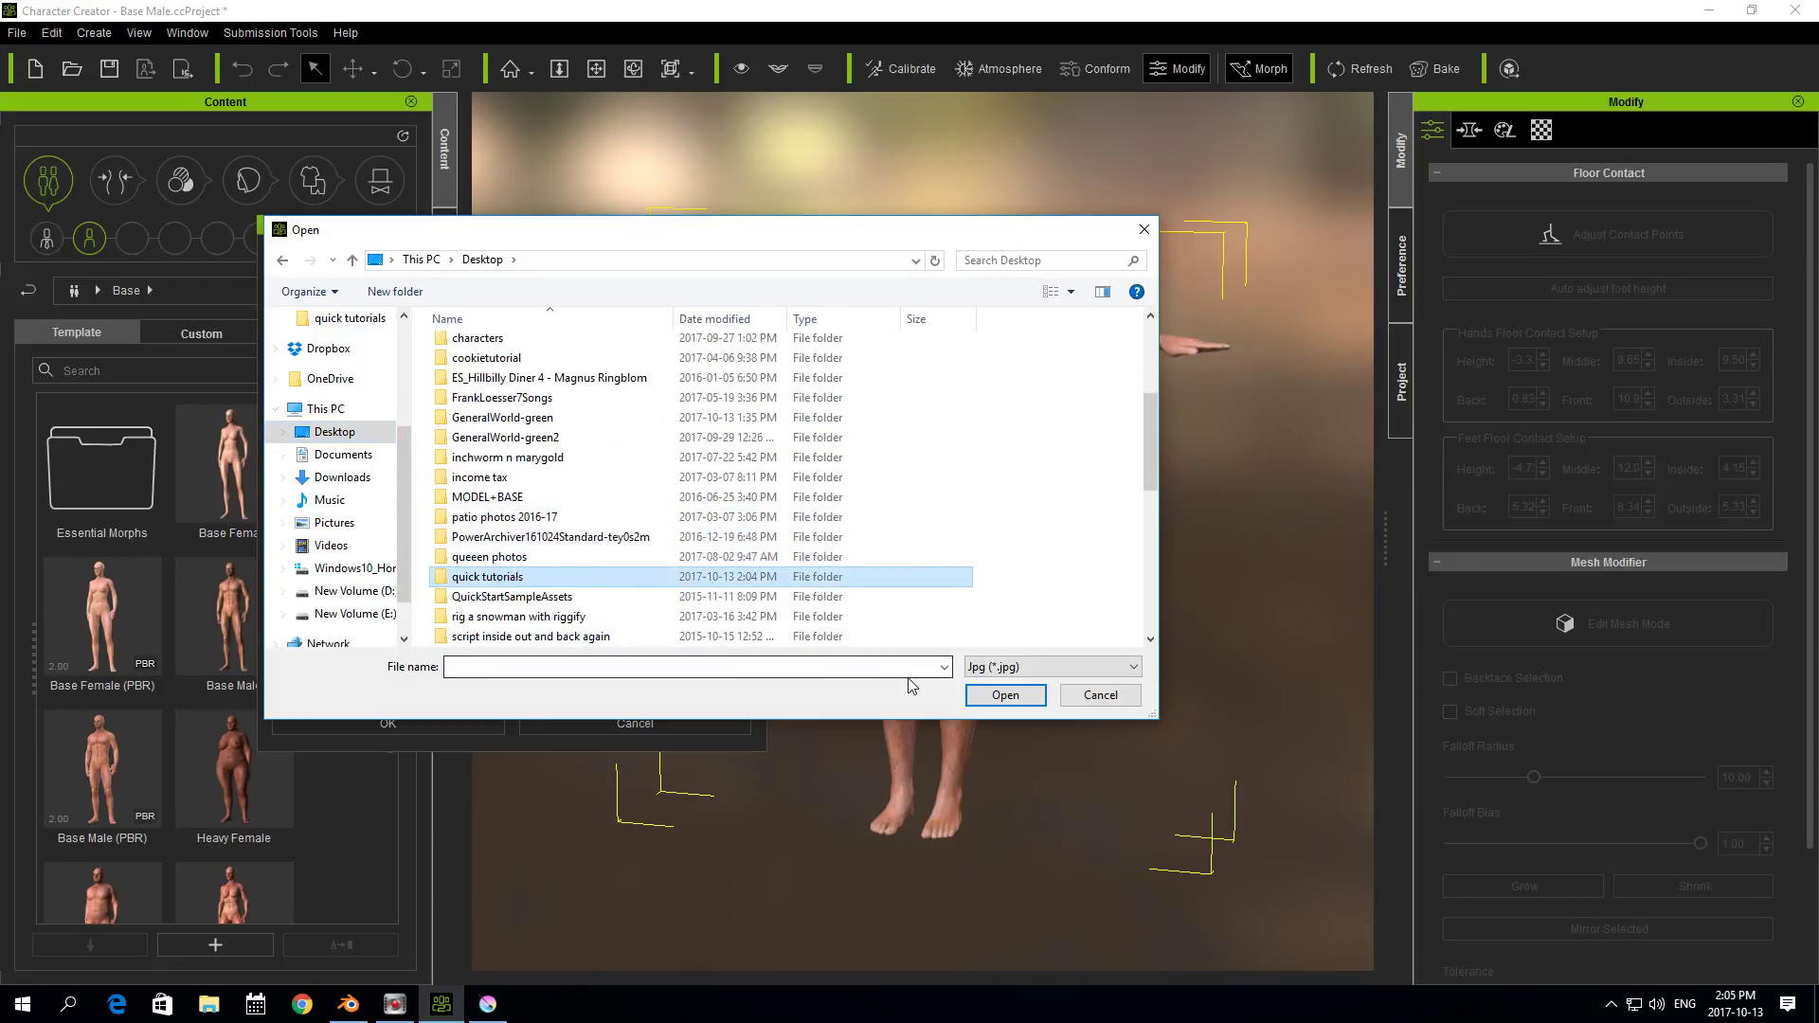
left_click(1002, 697)
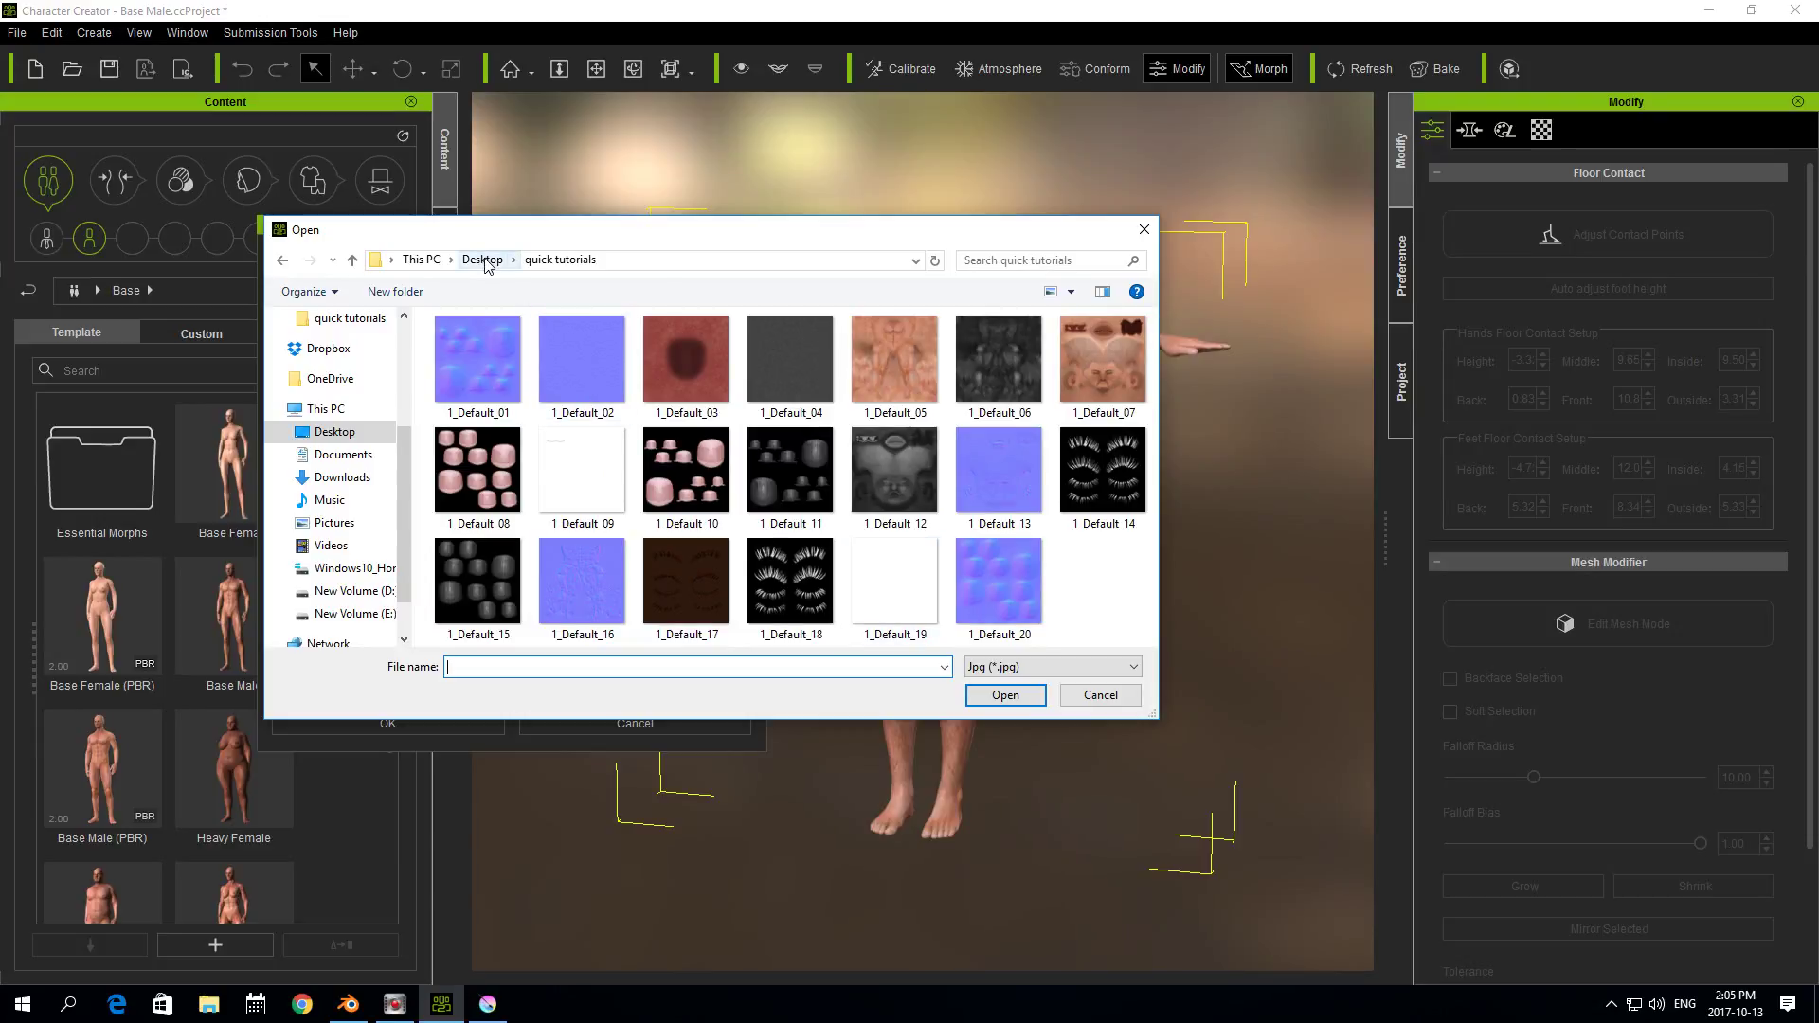
left_click(1012, 667)
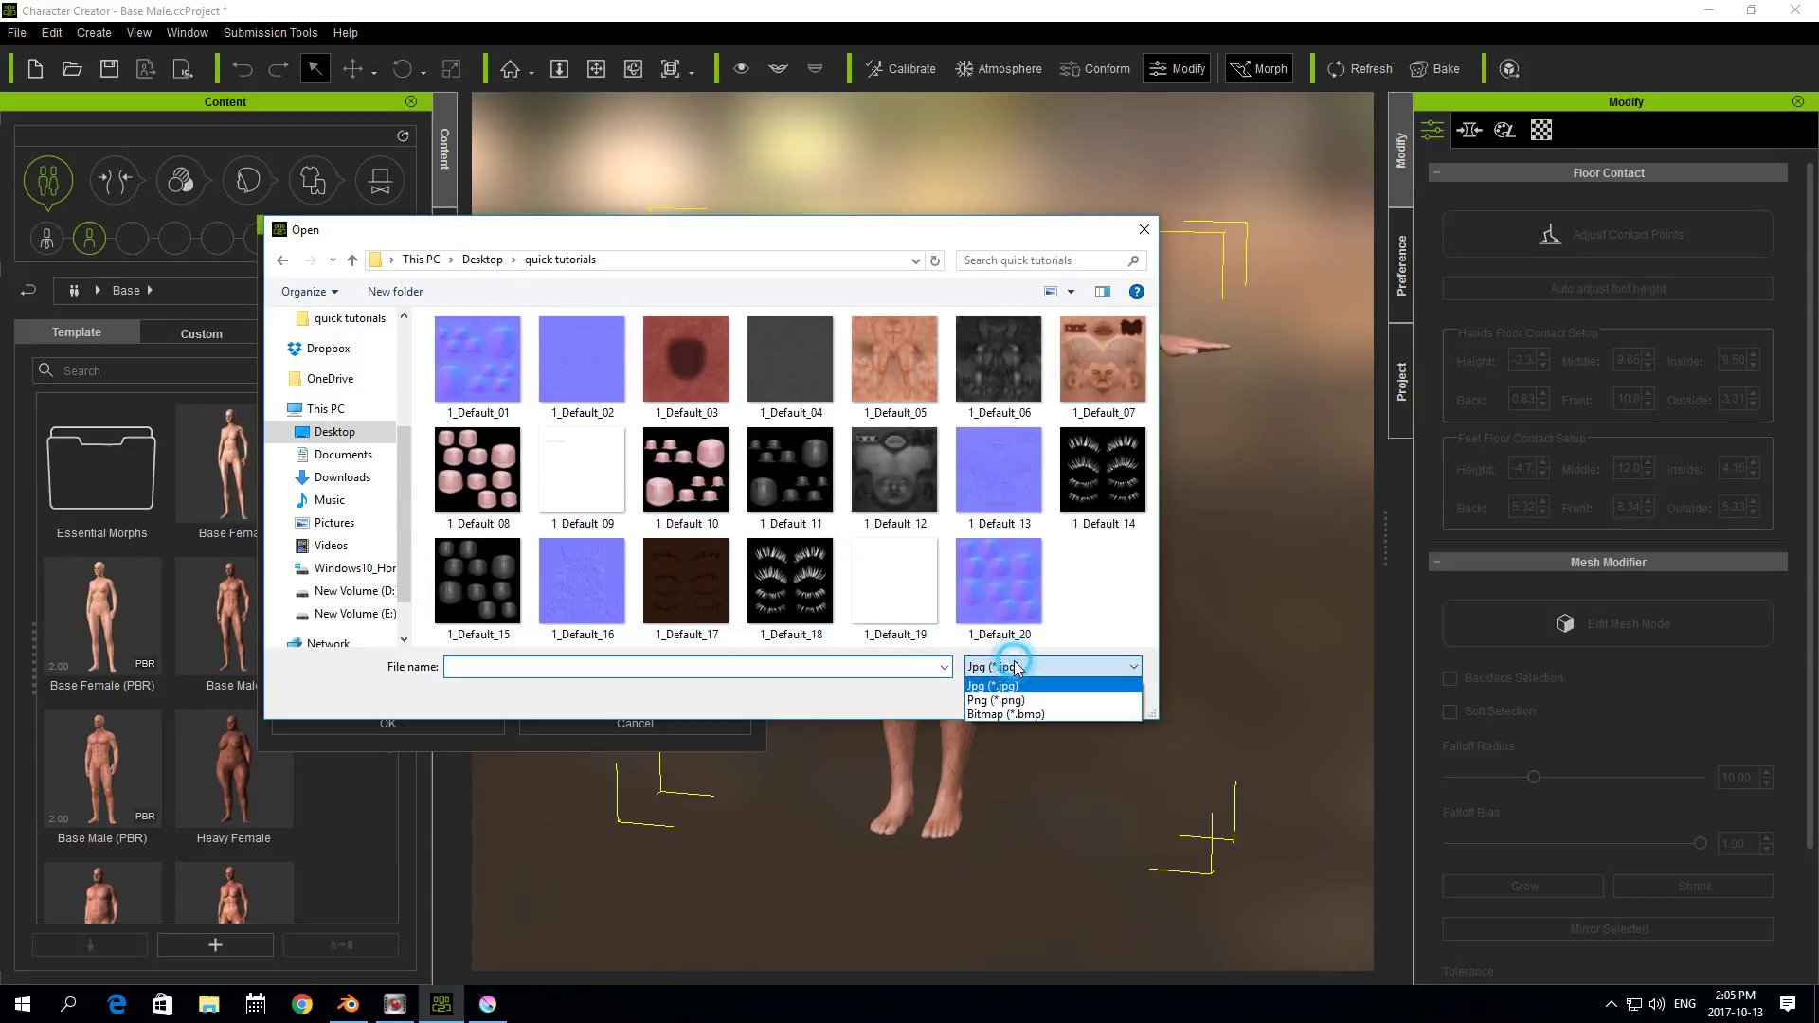
left_click(1006, 701)
left_click(582, 365)
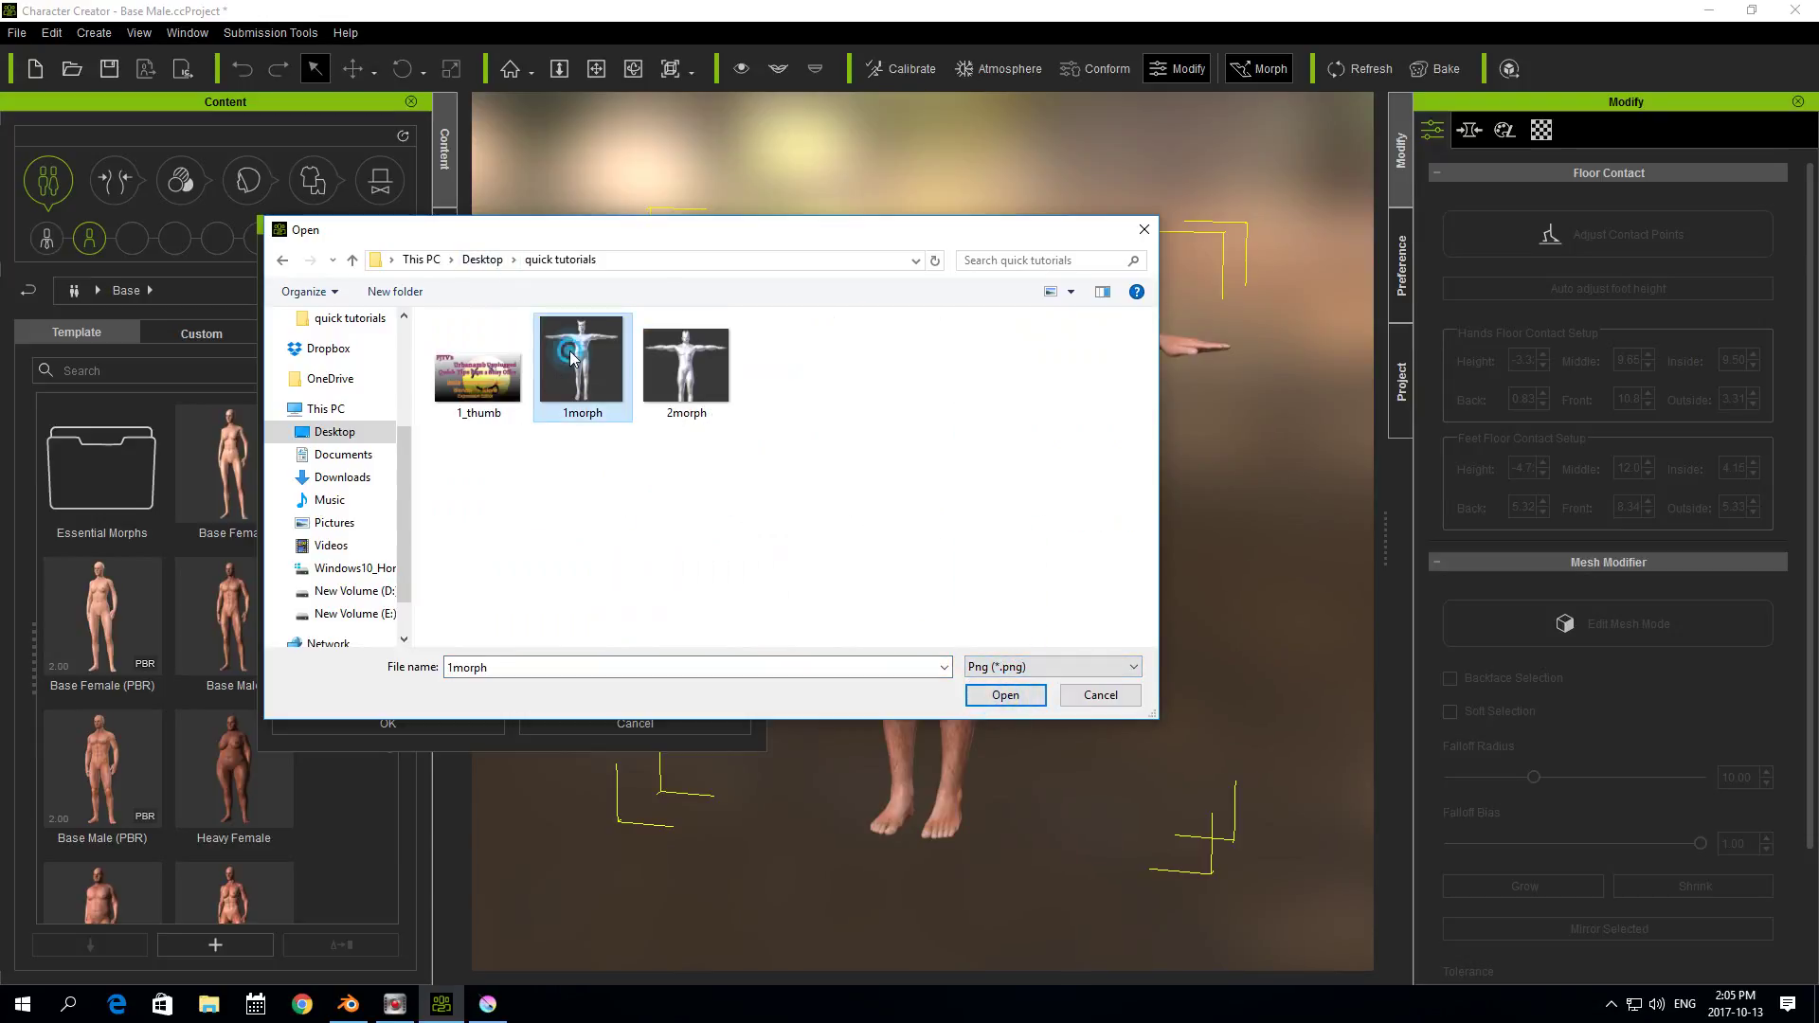
left_click(986, 694)
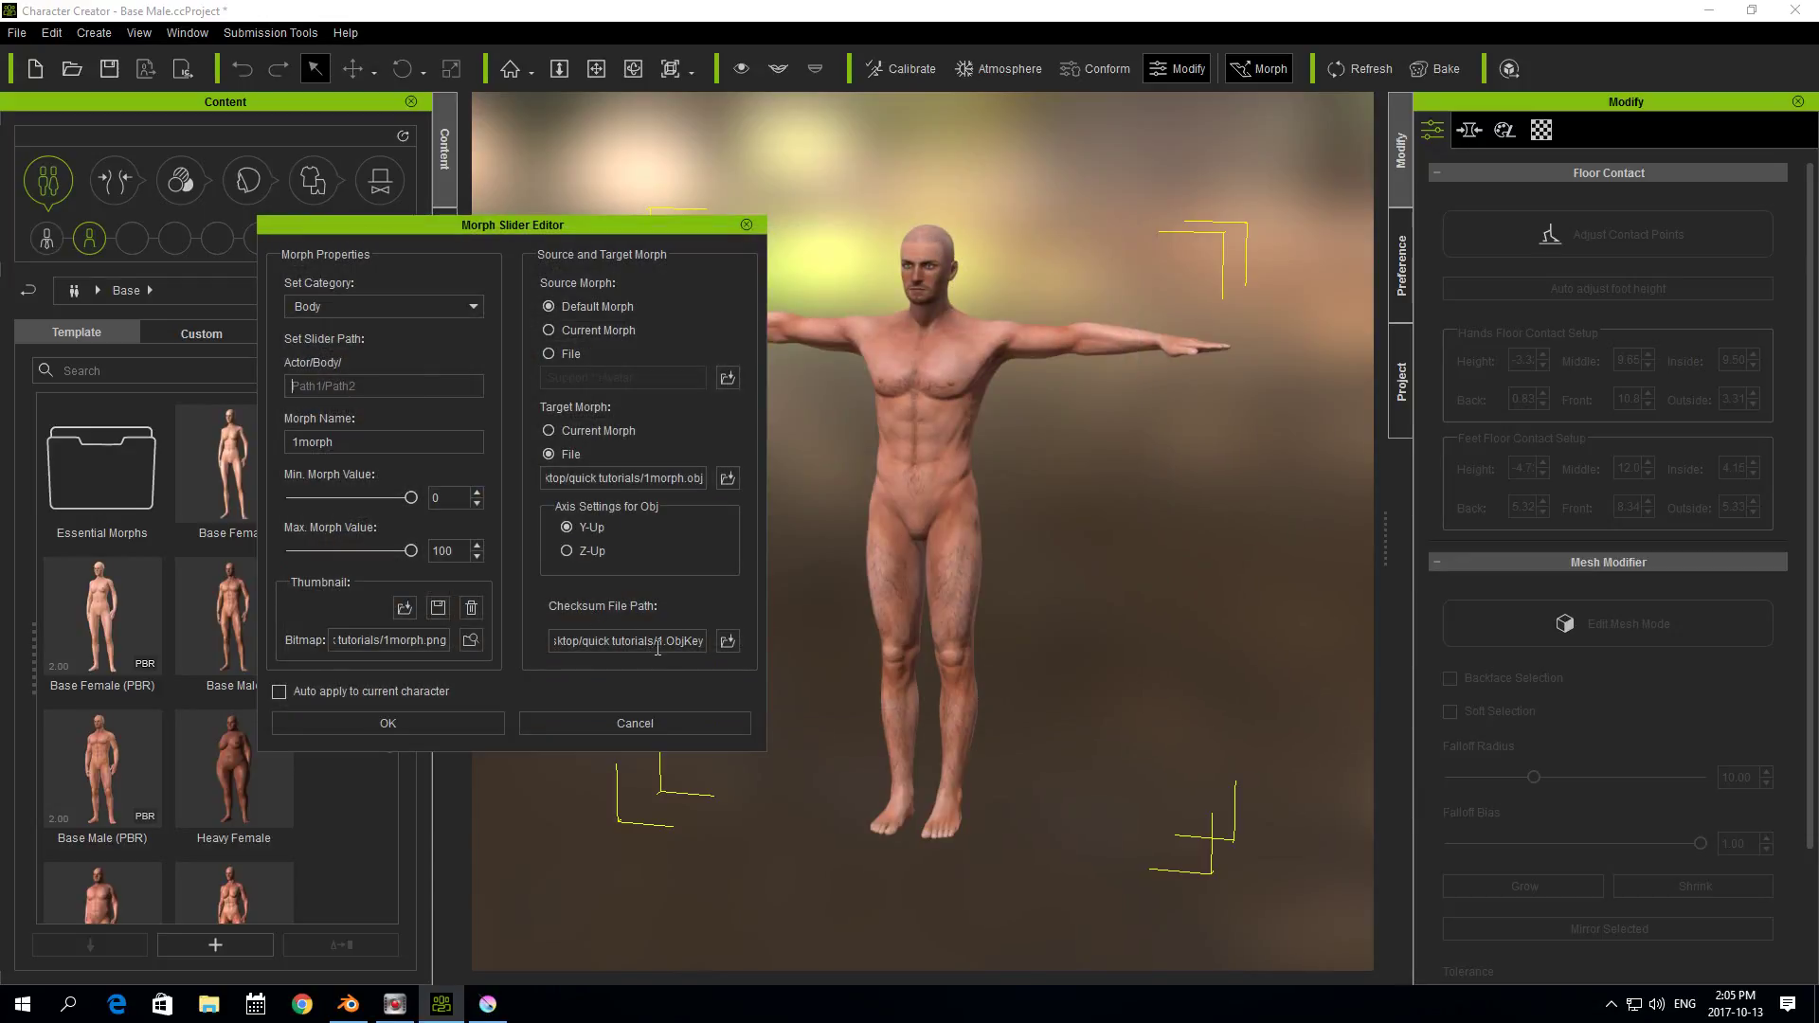
- Copy the checksum file path into the slider path and remove the 1.ObjKey file name so it ends at quick tutorials/
triple_click(660, 641)
left_click(562, 643)
left_click_drag(557, 641, 834, 653)
right_click(697, 644)
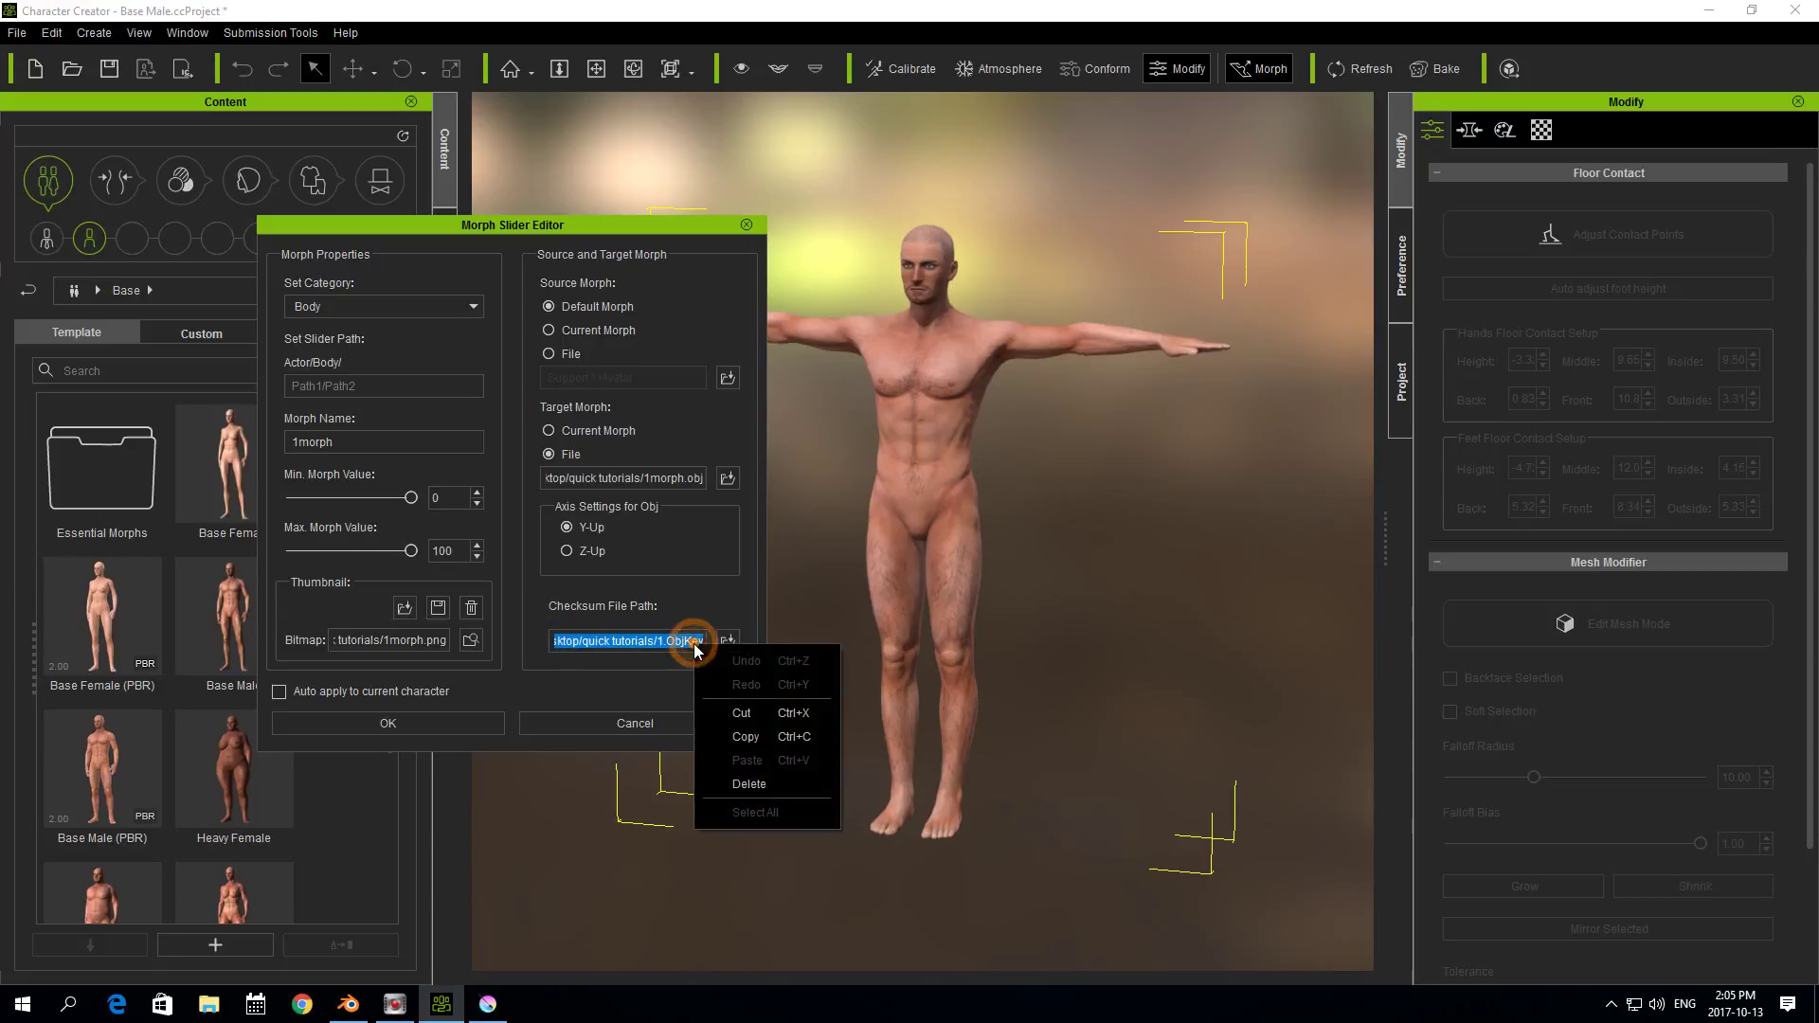
left_click(740, 737)
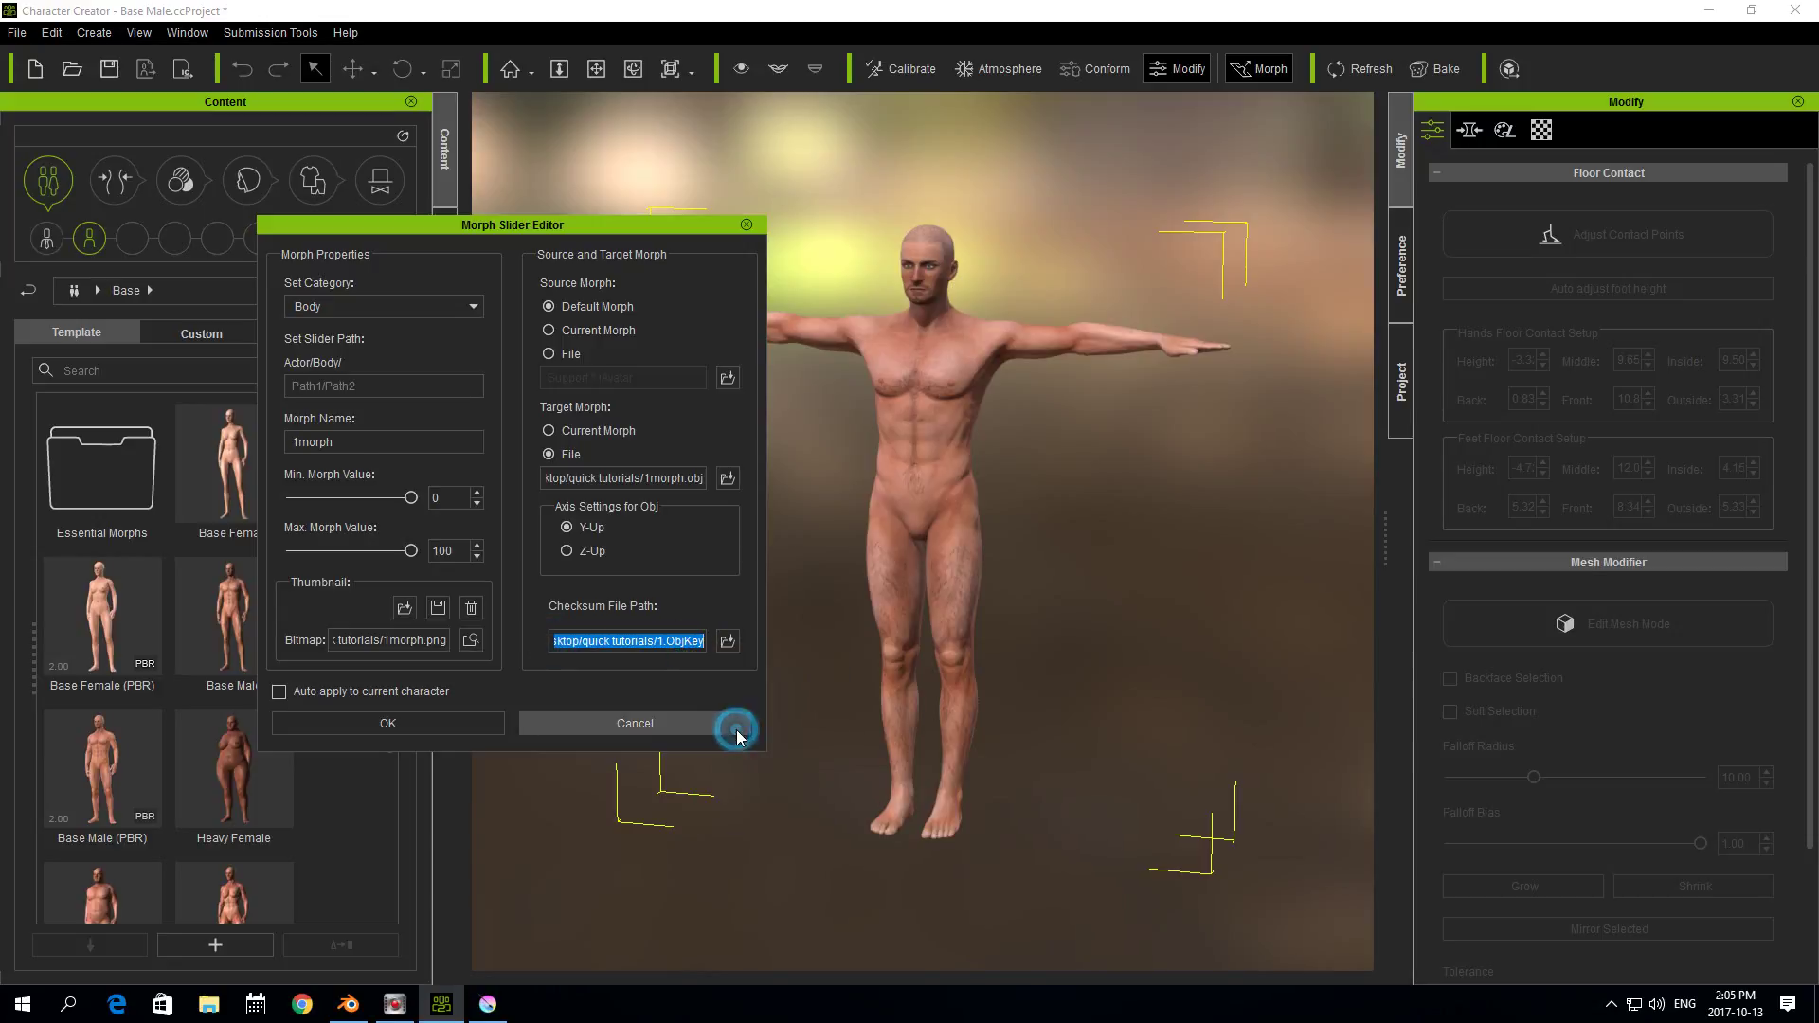
right_click(356, 390)
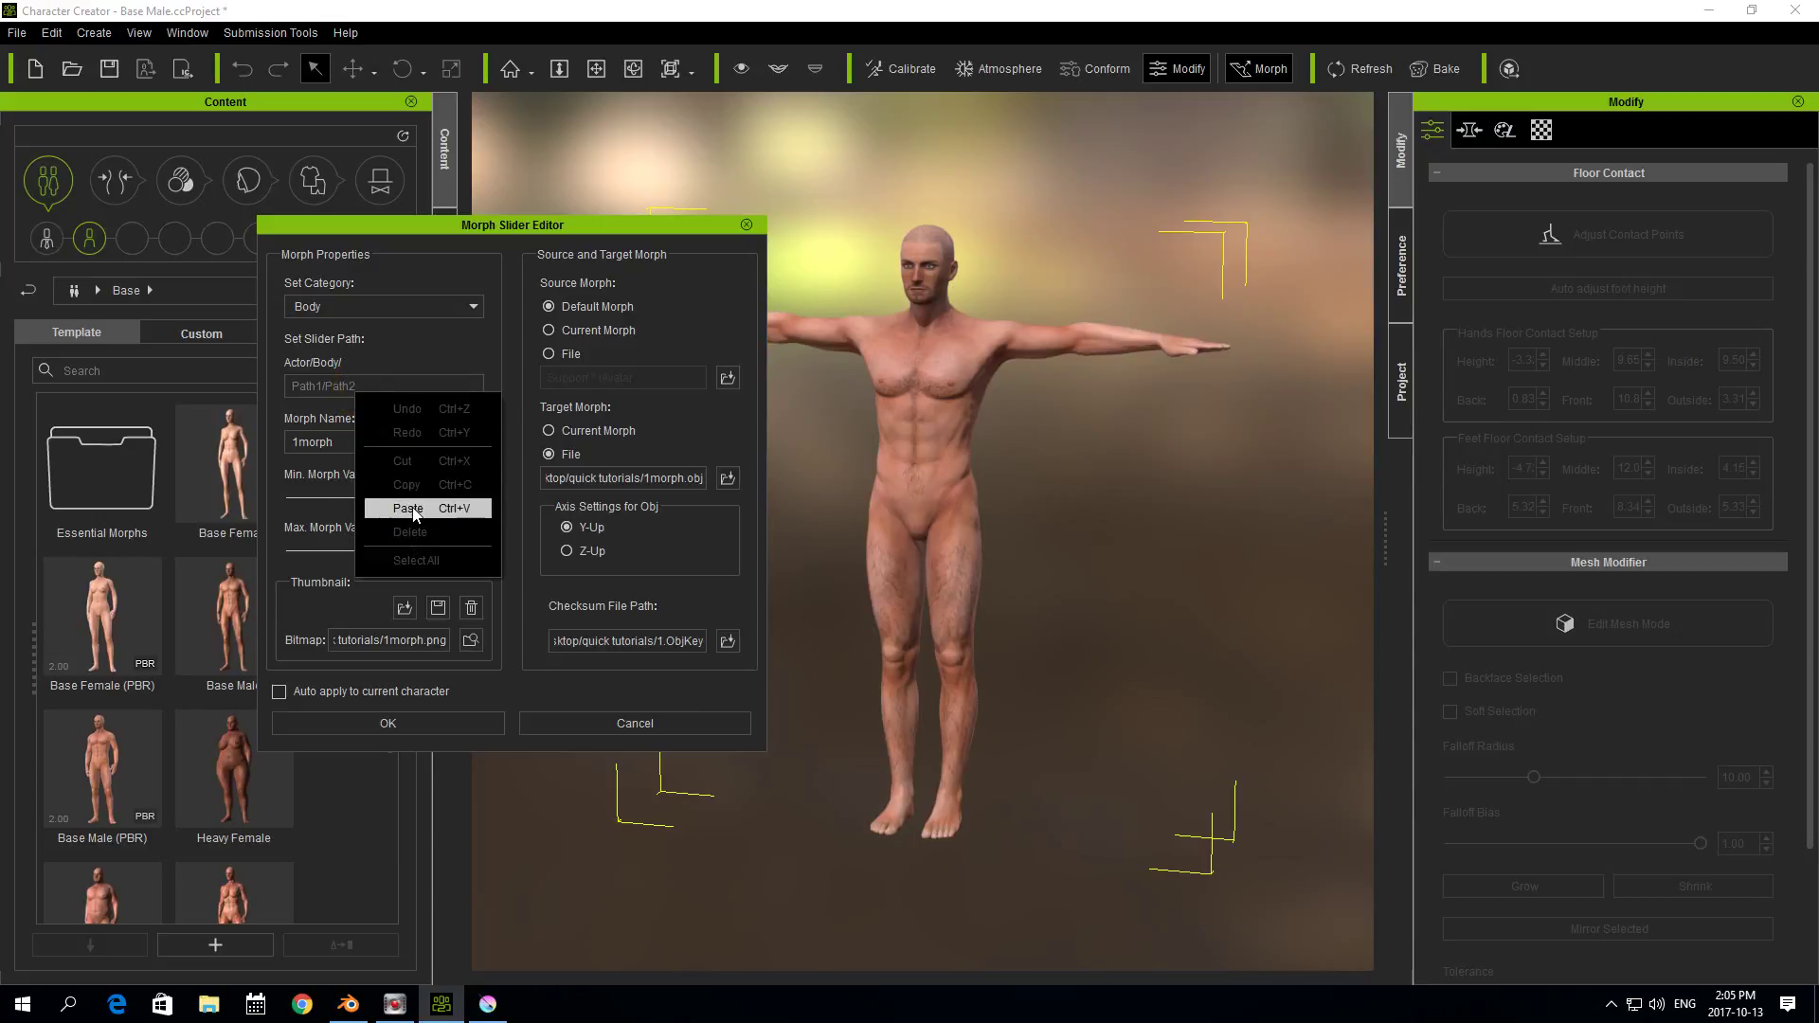
left_click(407, 508)
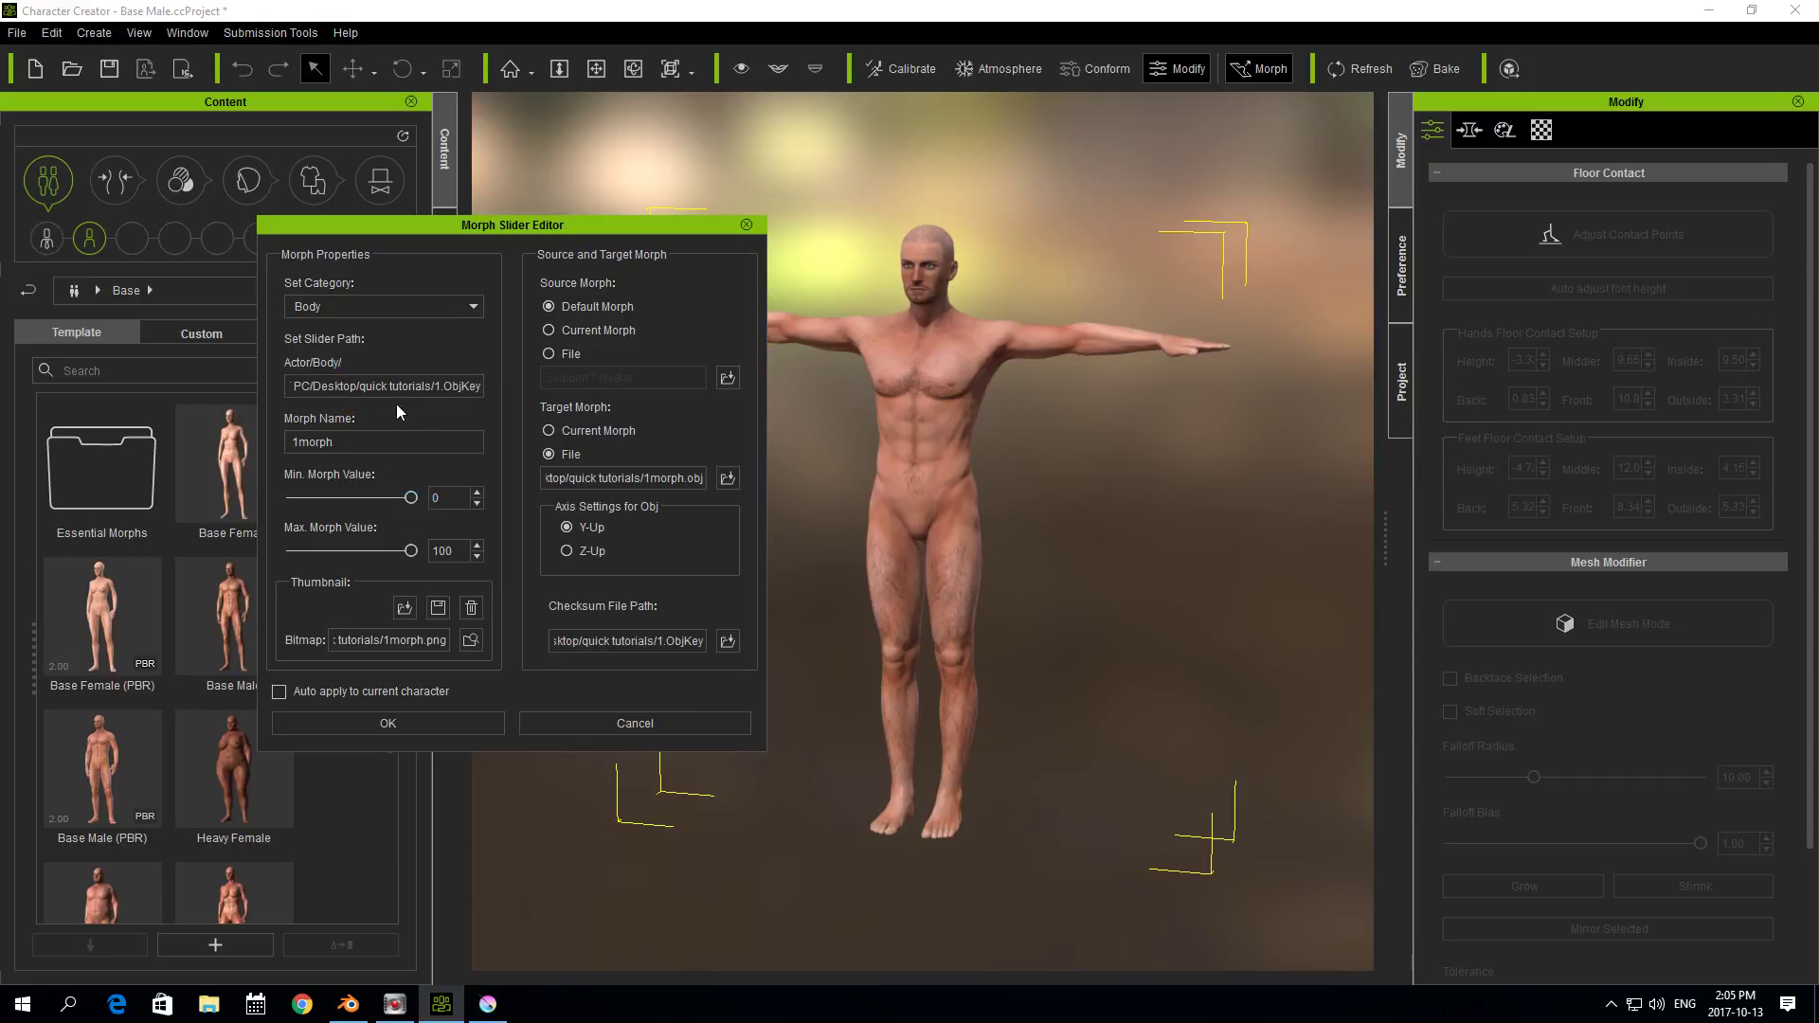
left_click_drag(431, 386, 484, 386)
key("BackSpace")
type("/MY")
- Enable automatic application to the current character and create the 1morph slider
left_click(732, 314)
left_click(280, 693)
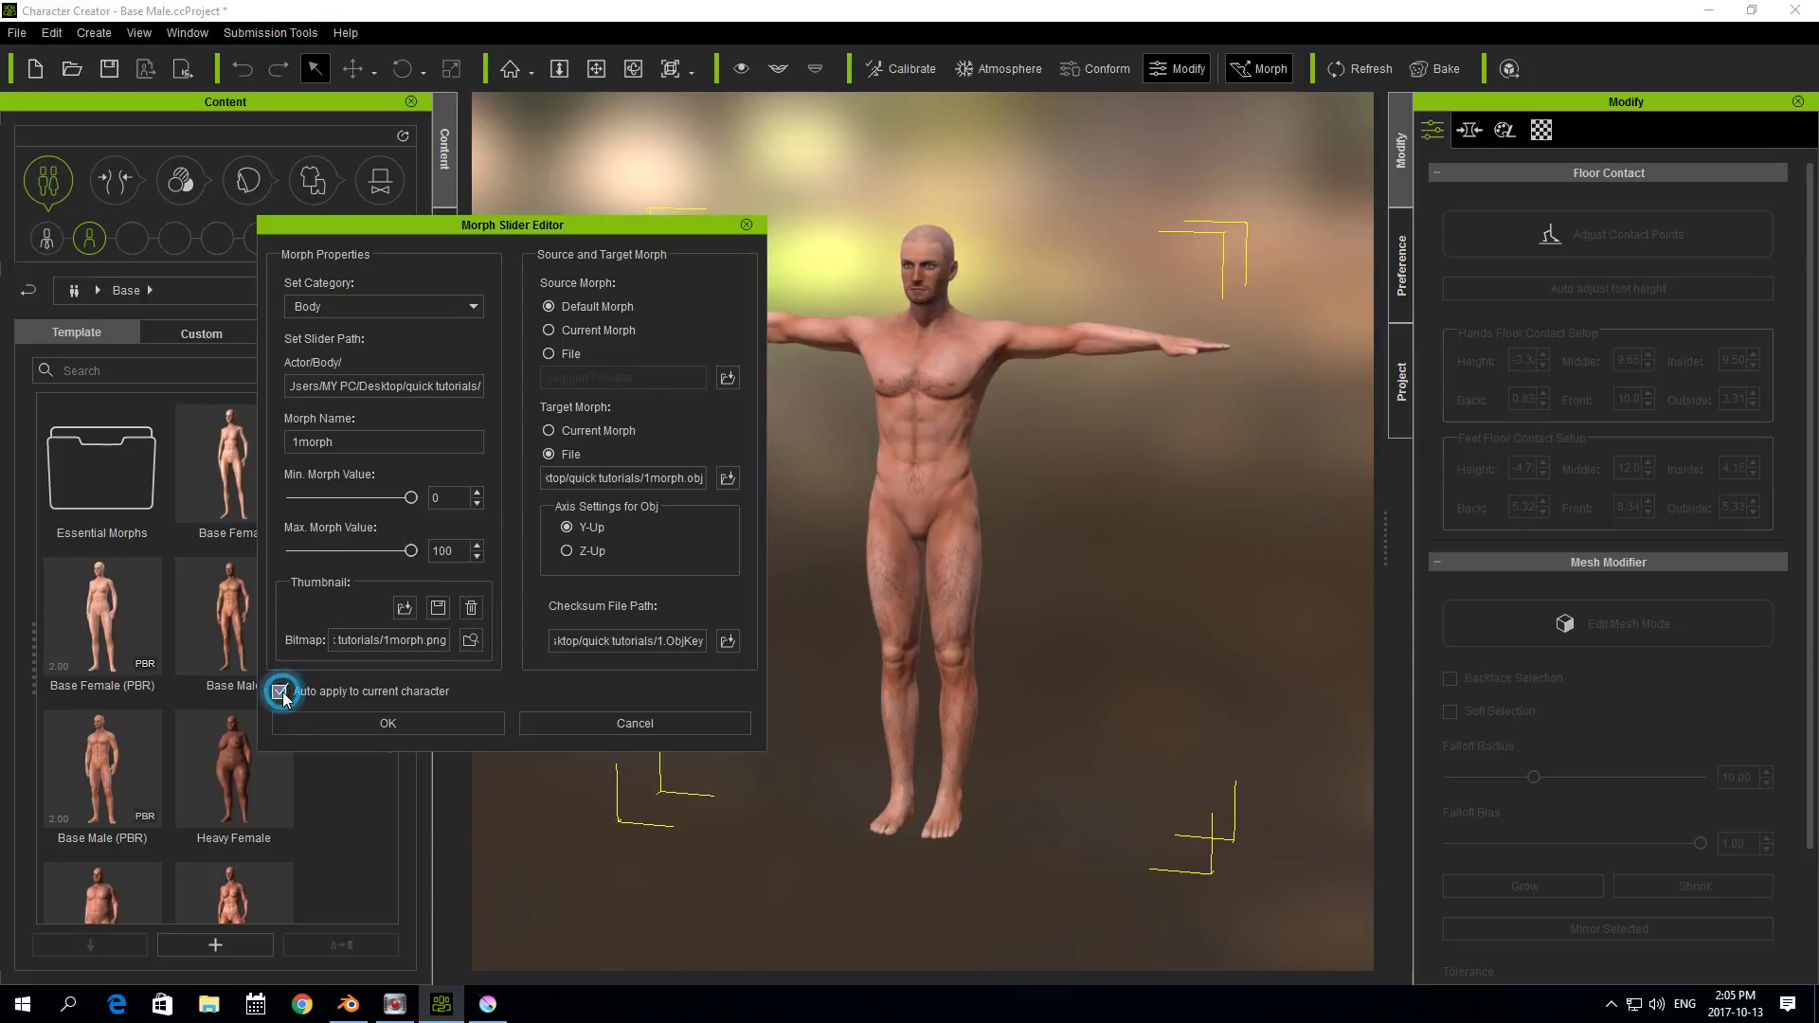
left_click(385, 726)
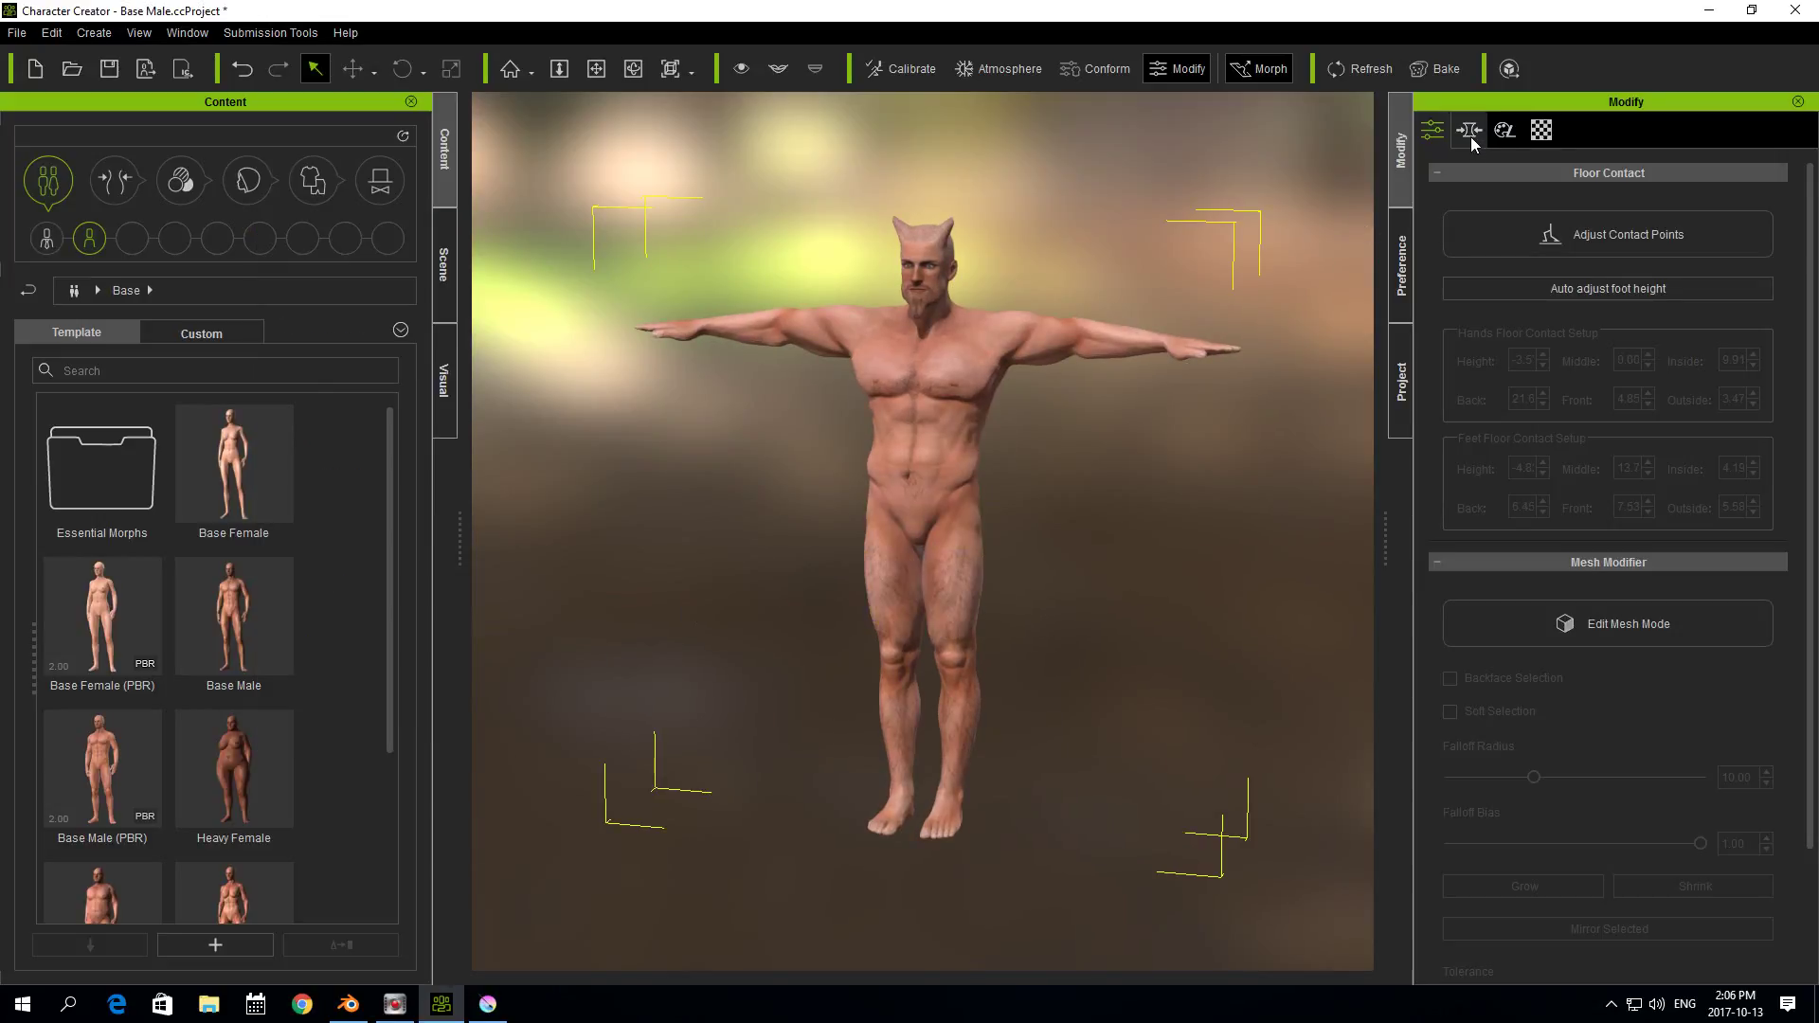
- Show the character's morph sliders in a widened Modify area and test the 1morph slider, ending at 100
left_click(1471, 133)
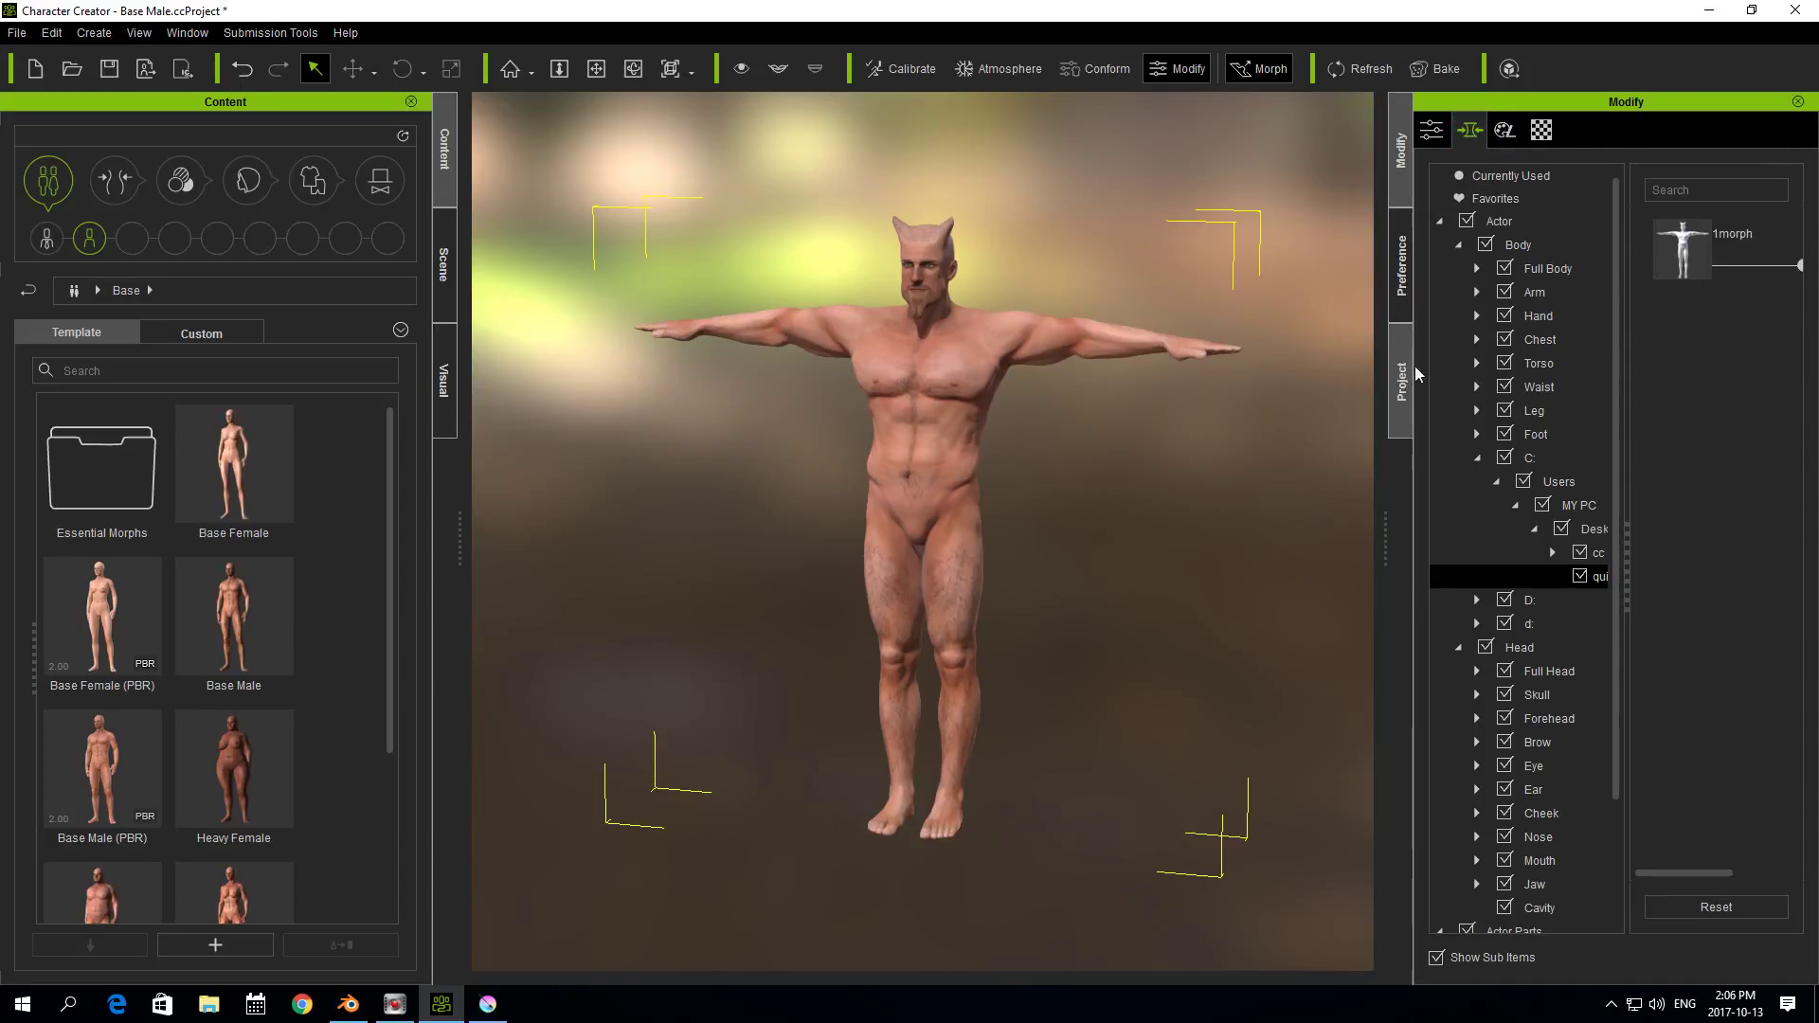
left_click_drag(1384, 536, 1117, 555)
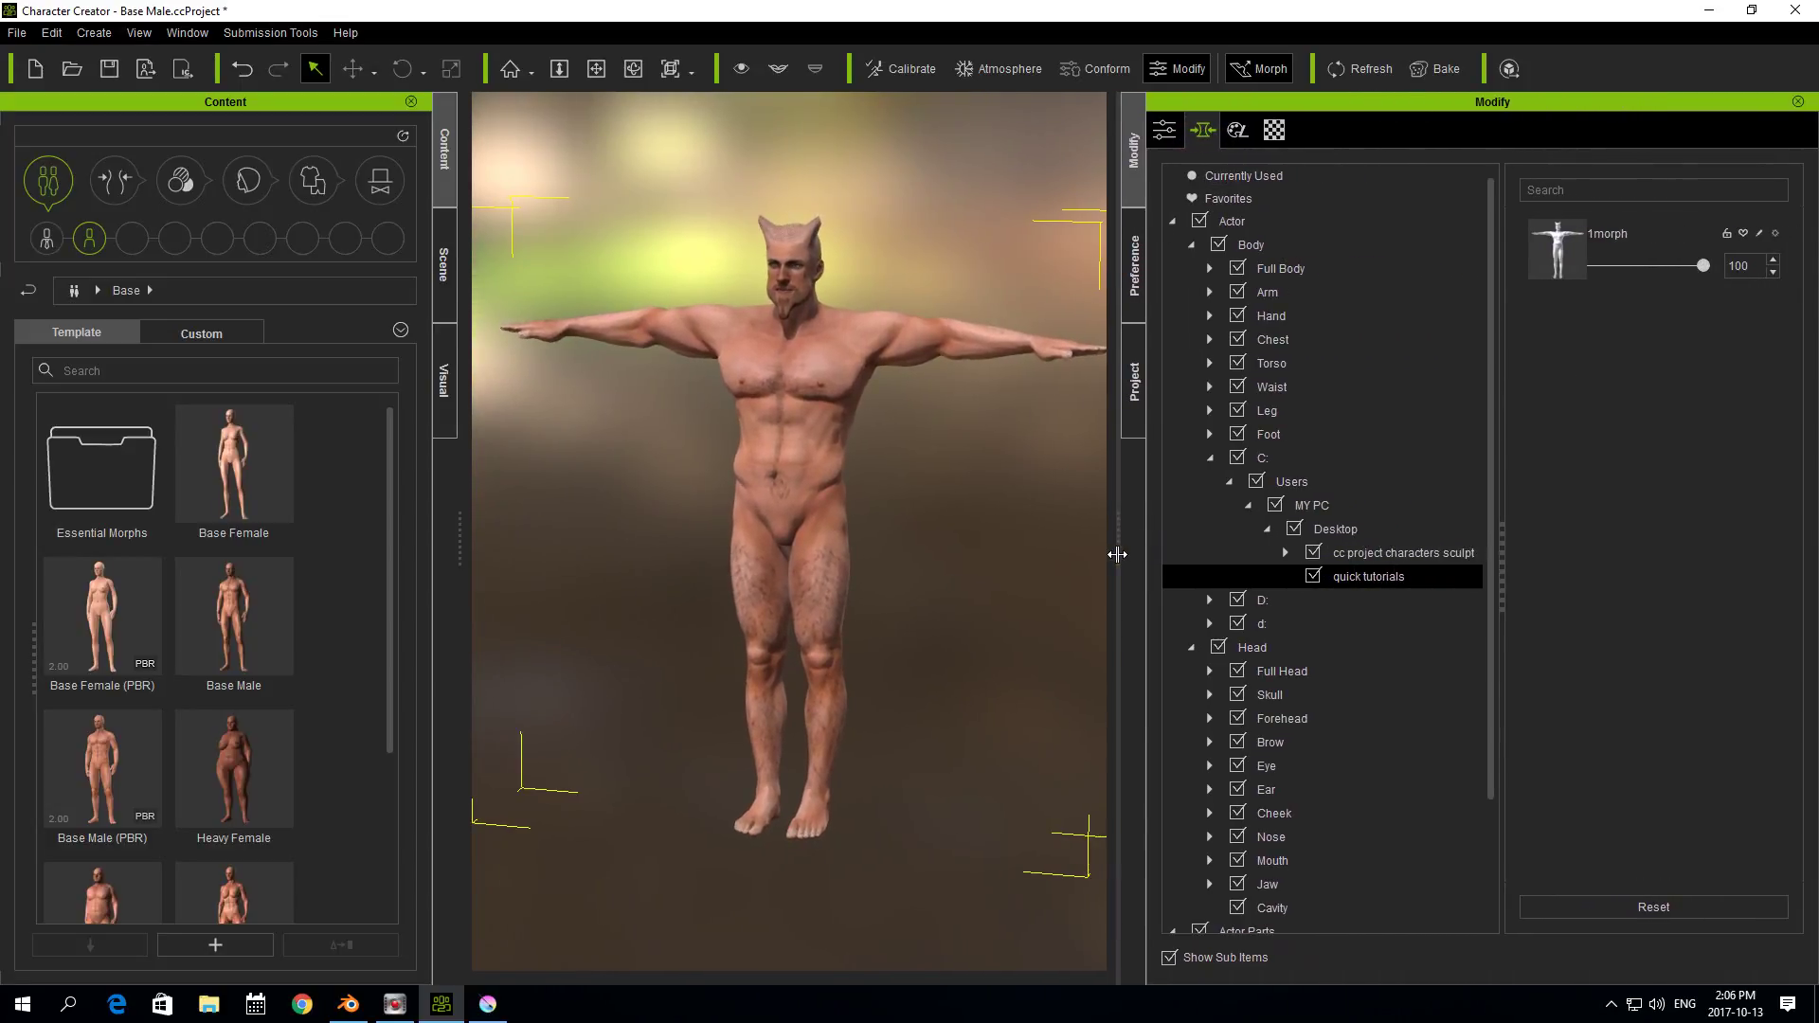
left_click_drag(1702, 267, 1614, 268)
left_click(1698, 272)
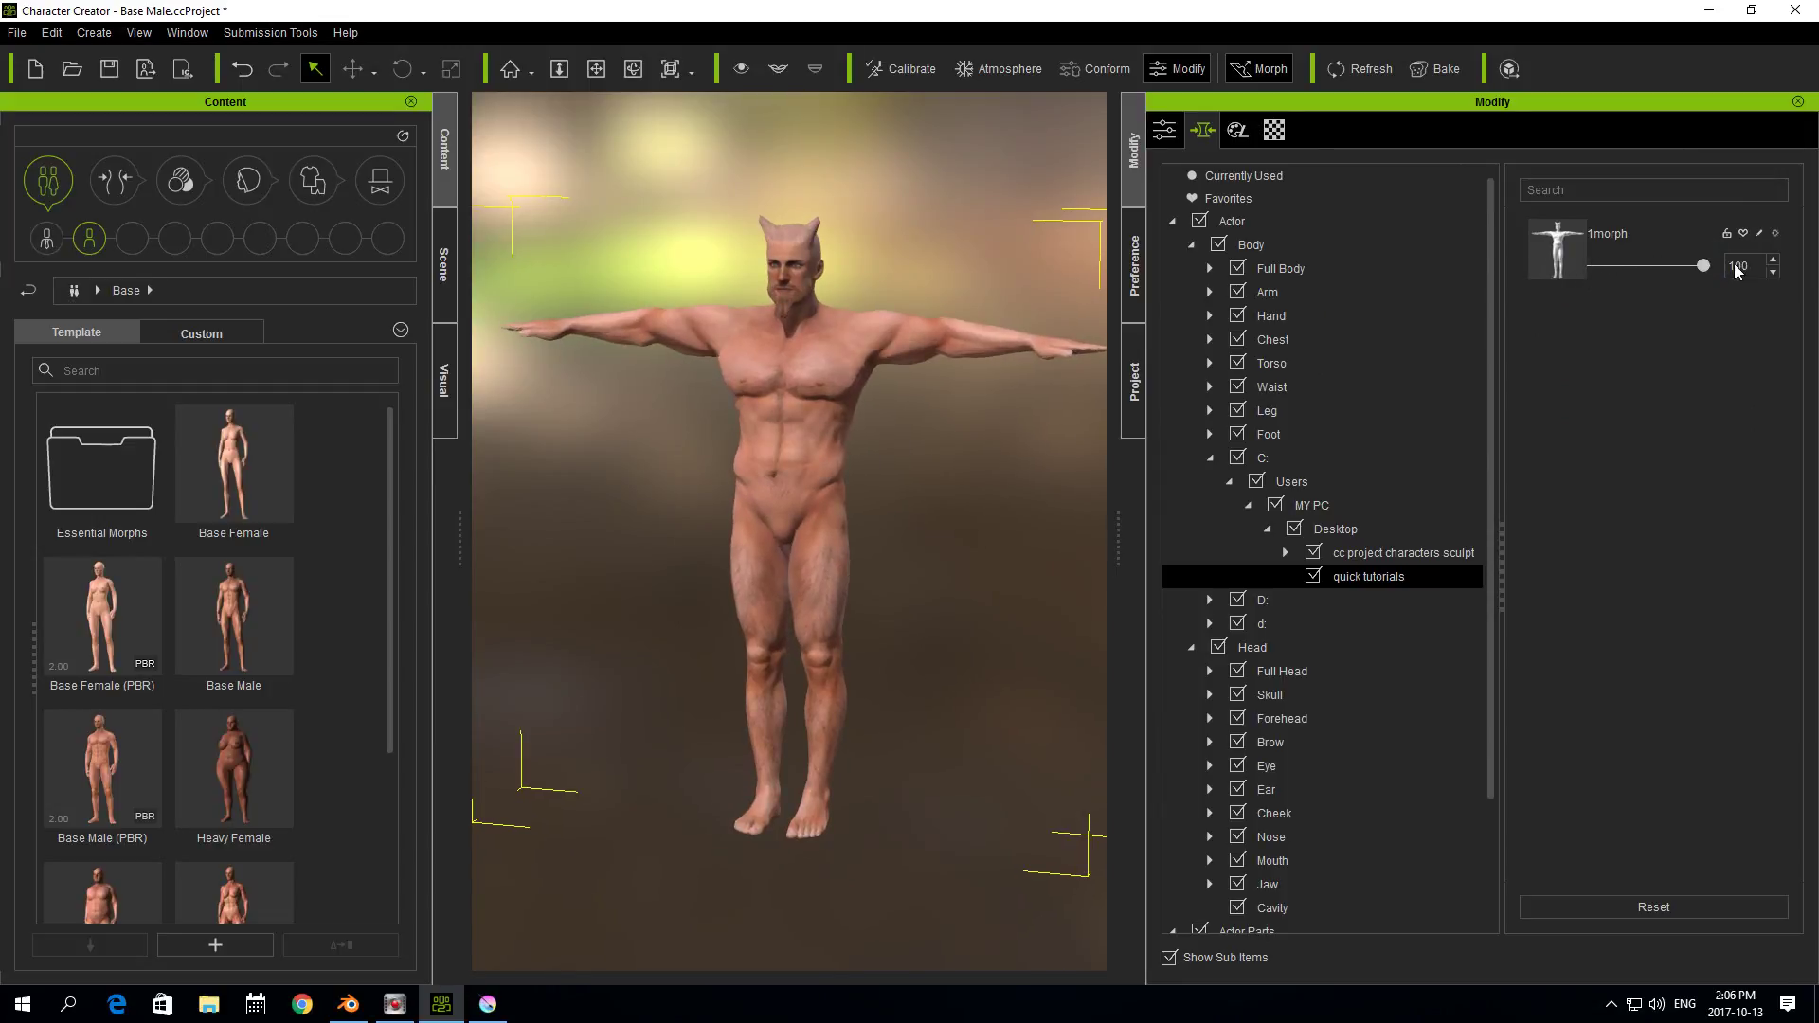
left_click(1741, 265)
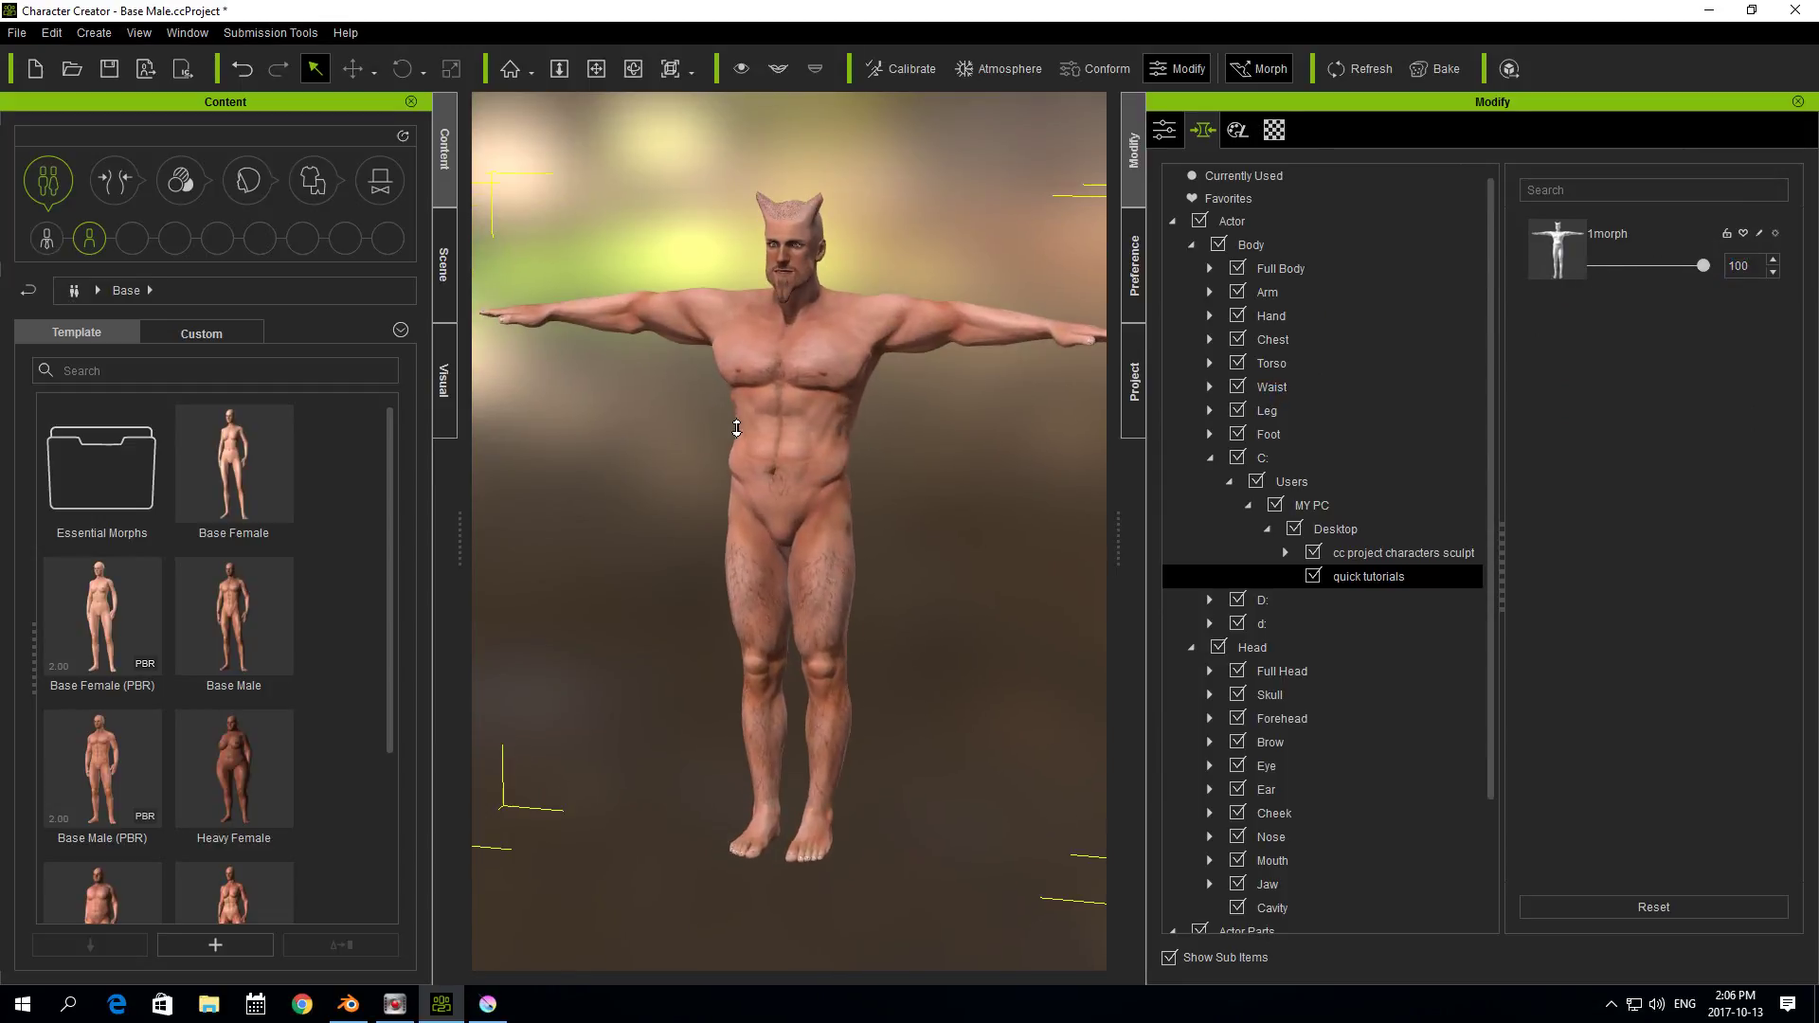
- Compare the morph sliders stored under cc project characters sculpt and quick tutorials
left_click(1349, 578)
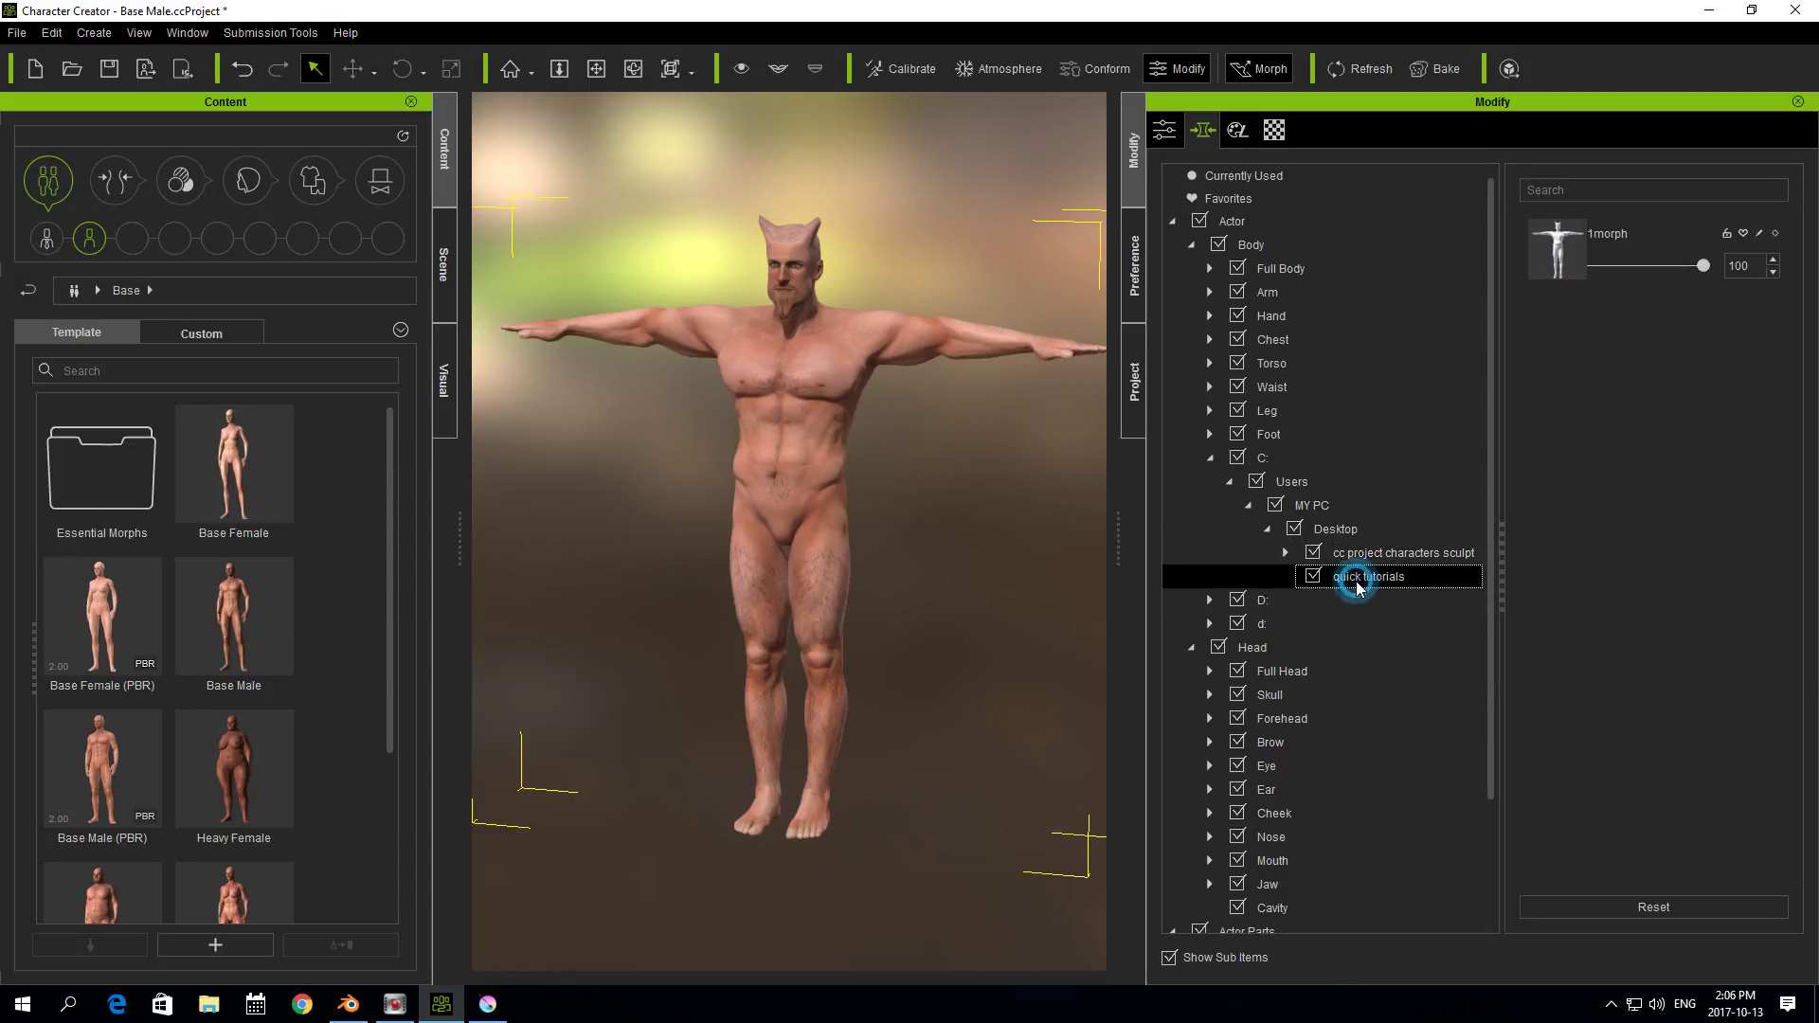
left_click(1286, 554)
left_click(1386, 552)
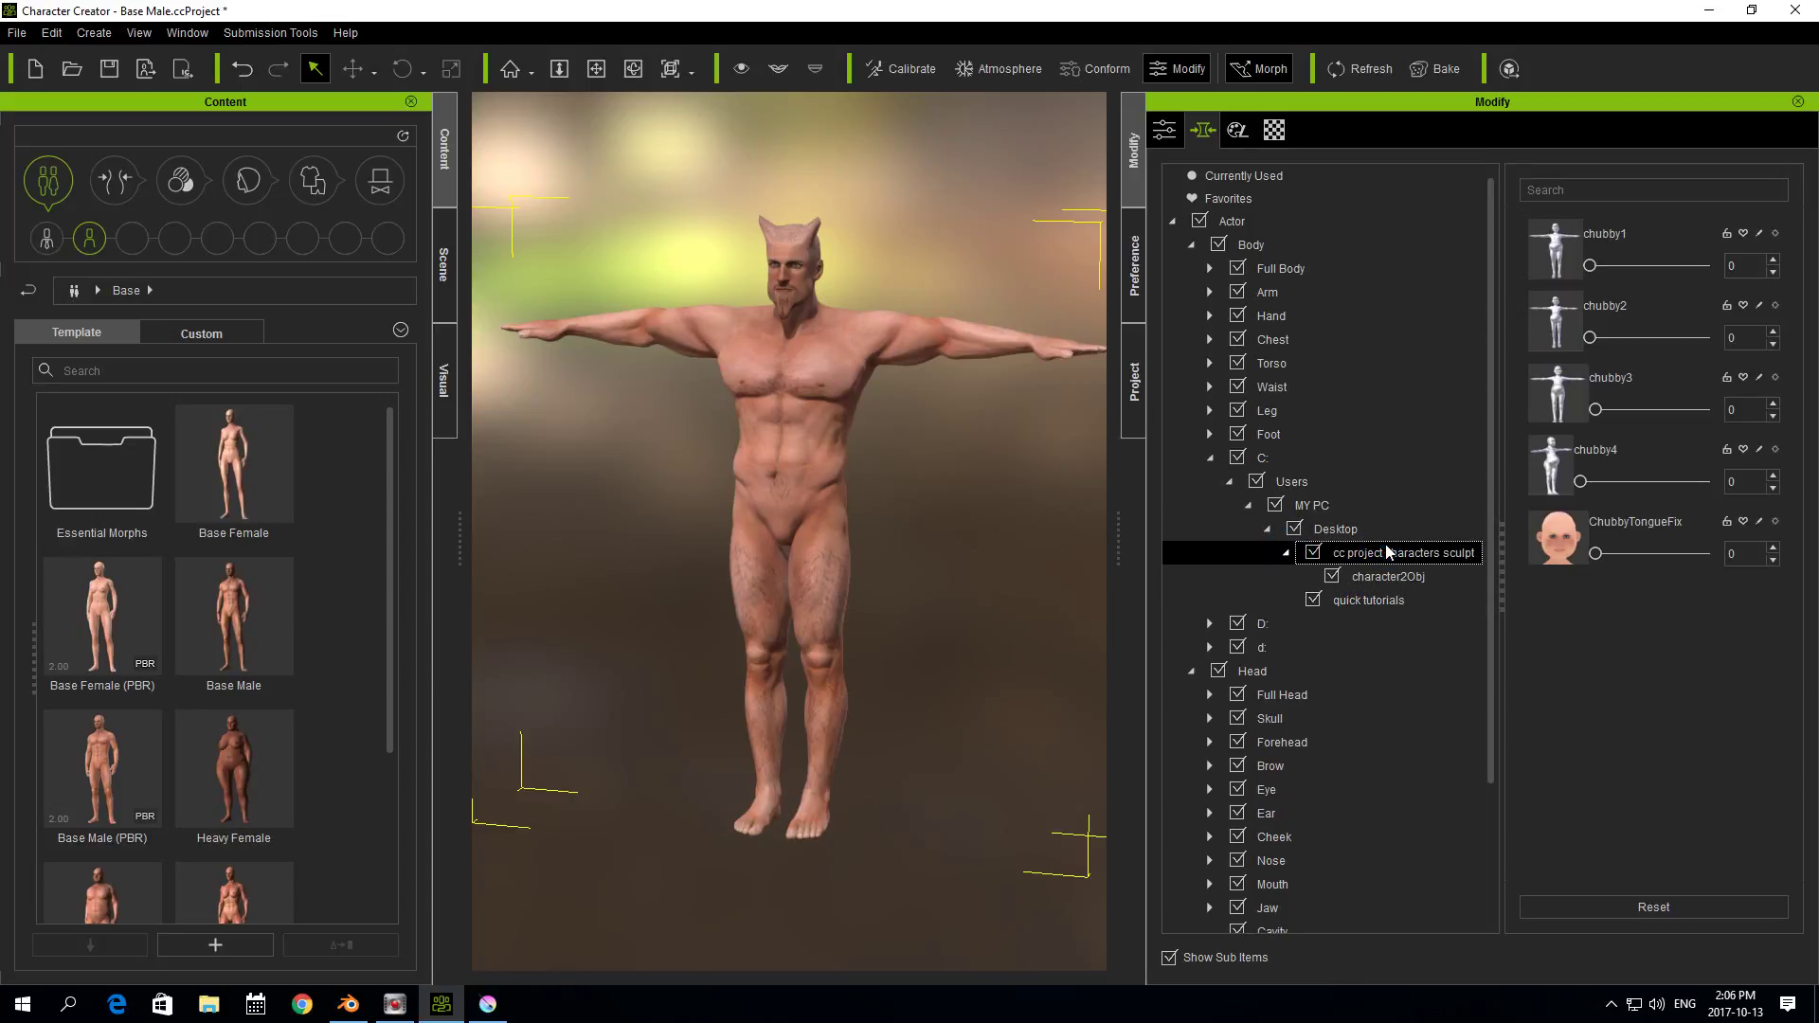
left_click(1377, 601)
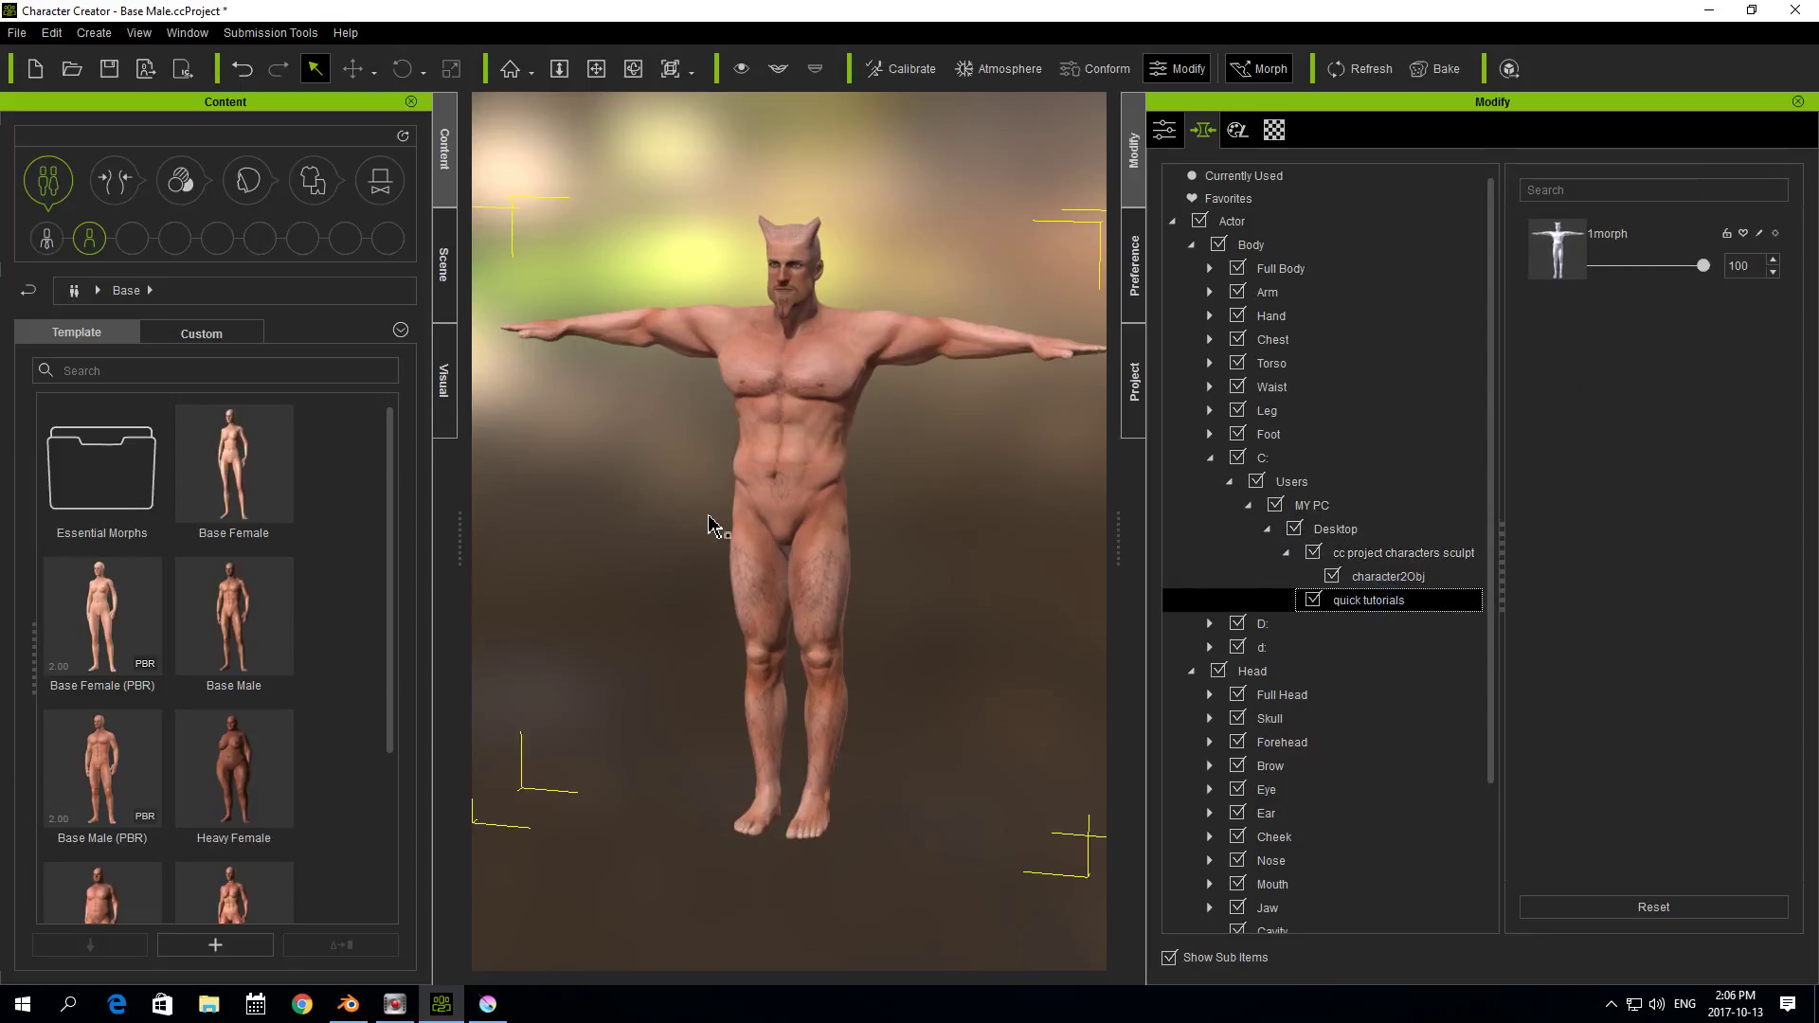
left_click(1345, 530)
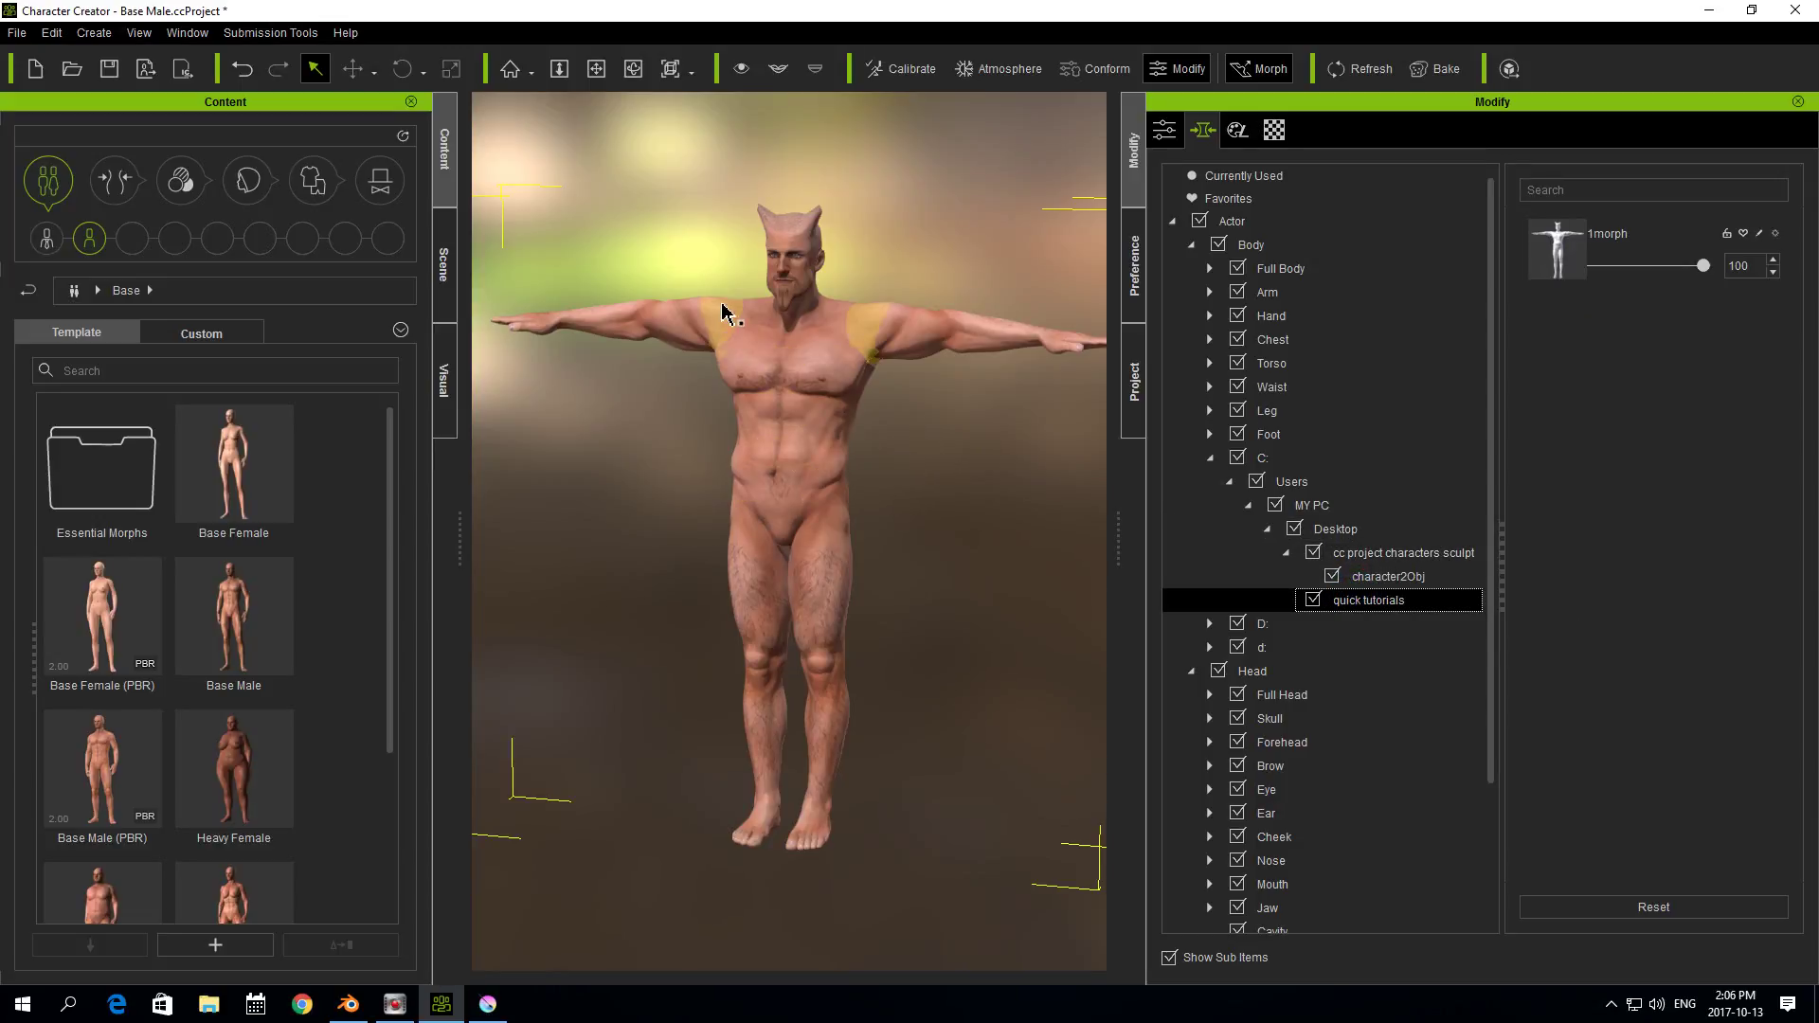
- Start a new morph slider and paste the copied file path as its slider path, removing 1.ObjKey so it ends at quick tutorials
left_click(94, 32)
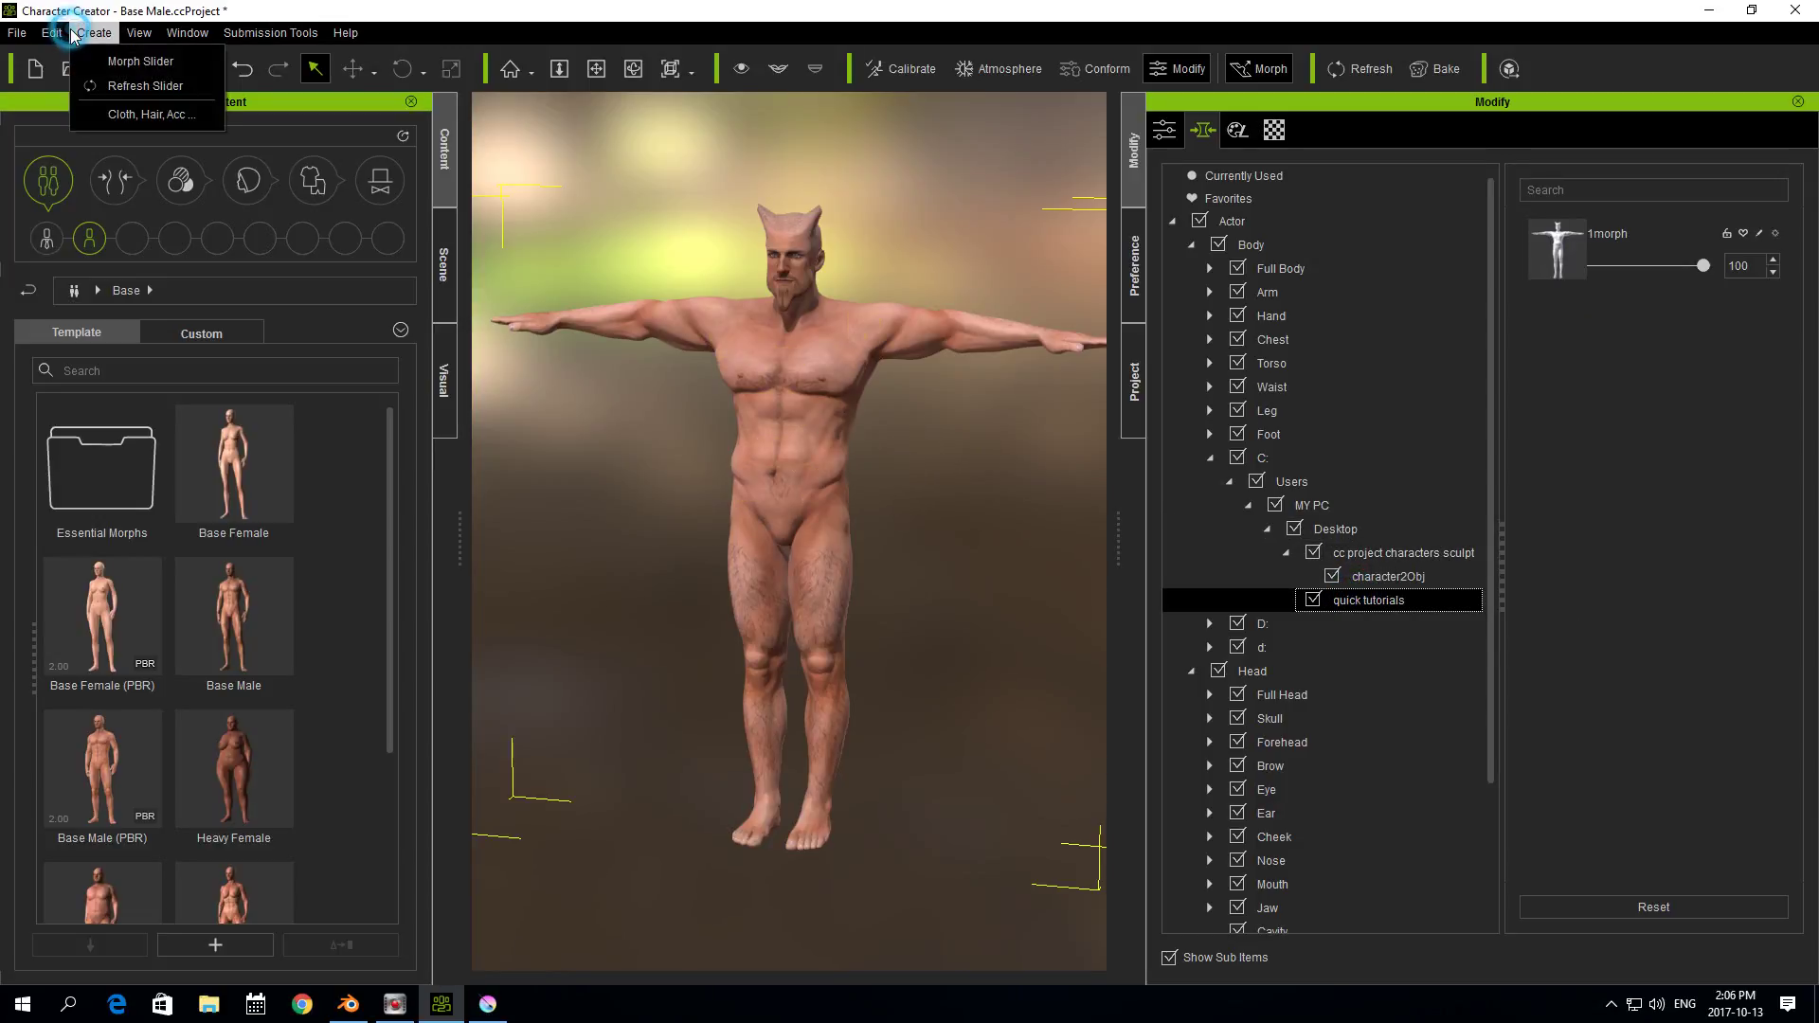
left_click(134, 62)
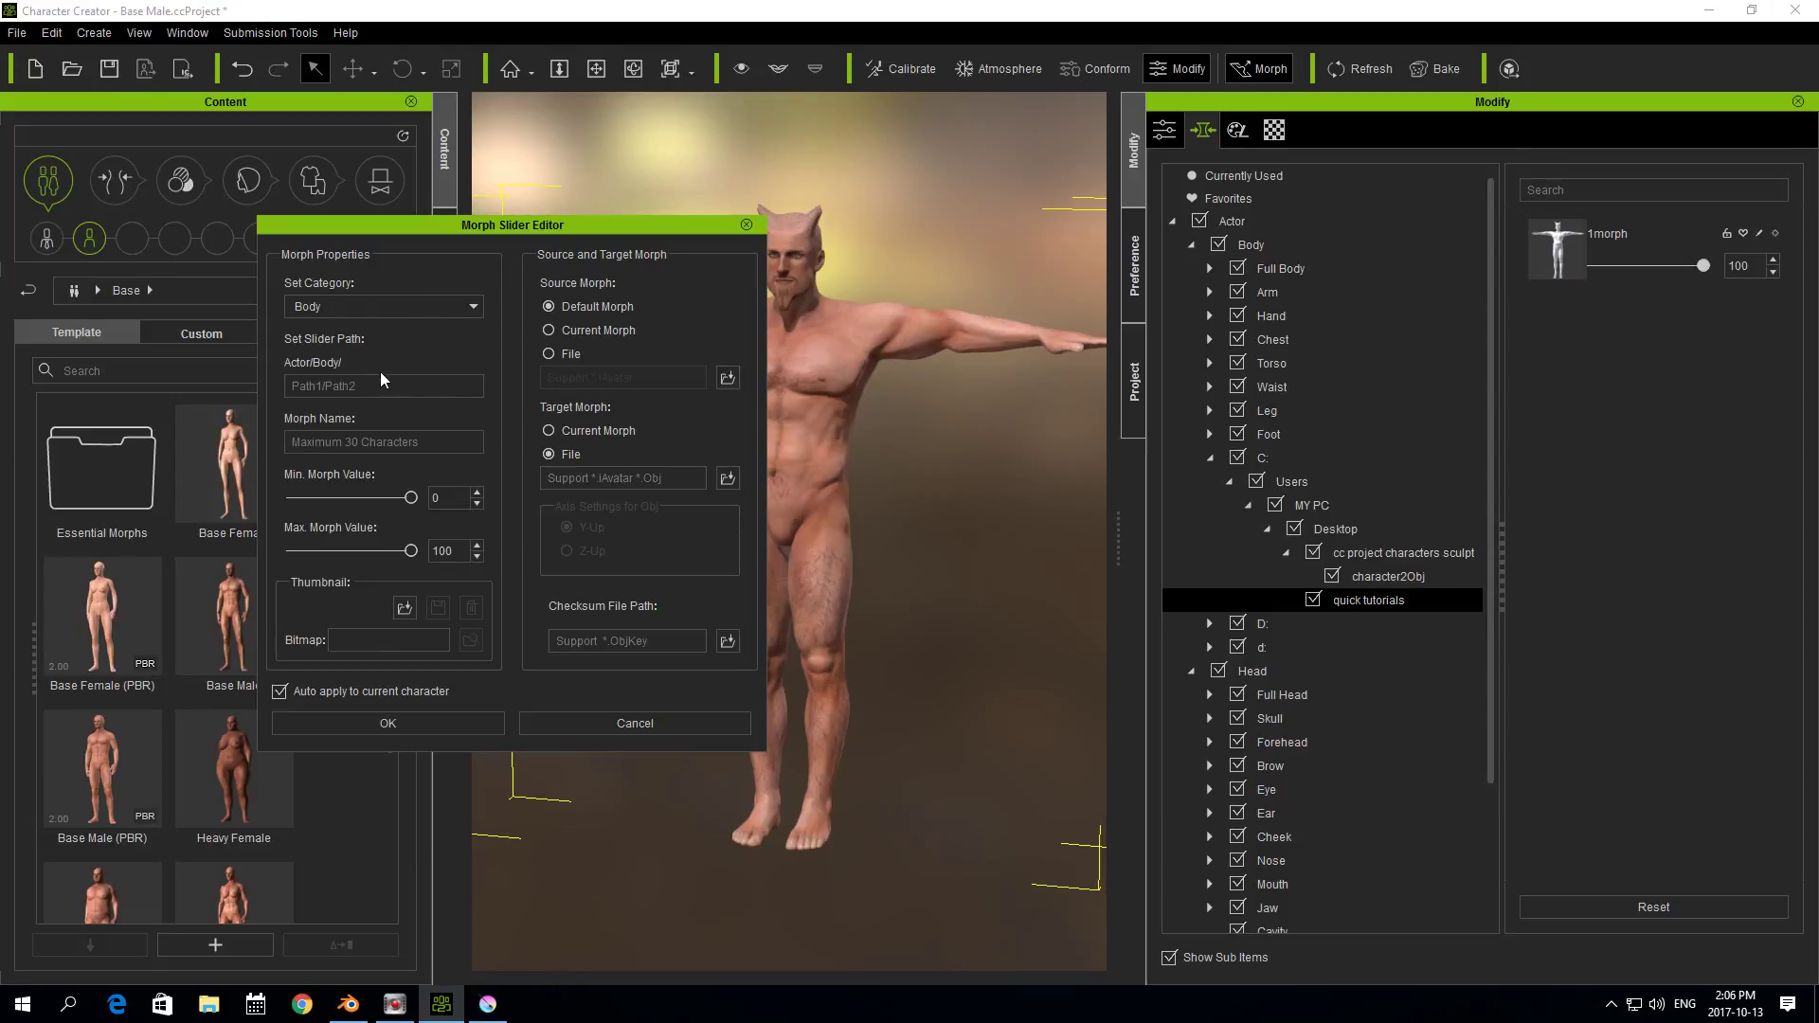
left_click(315, 386)
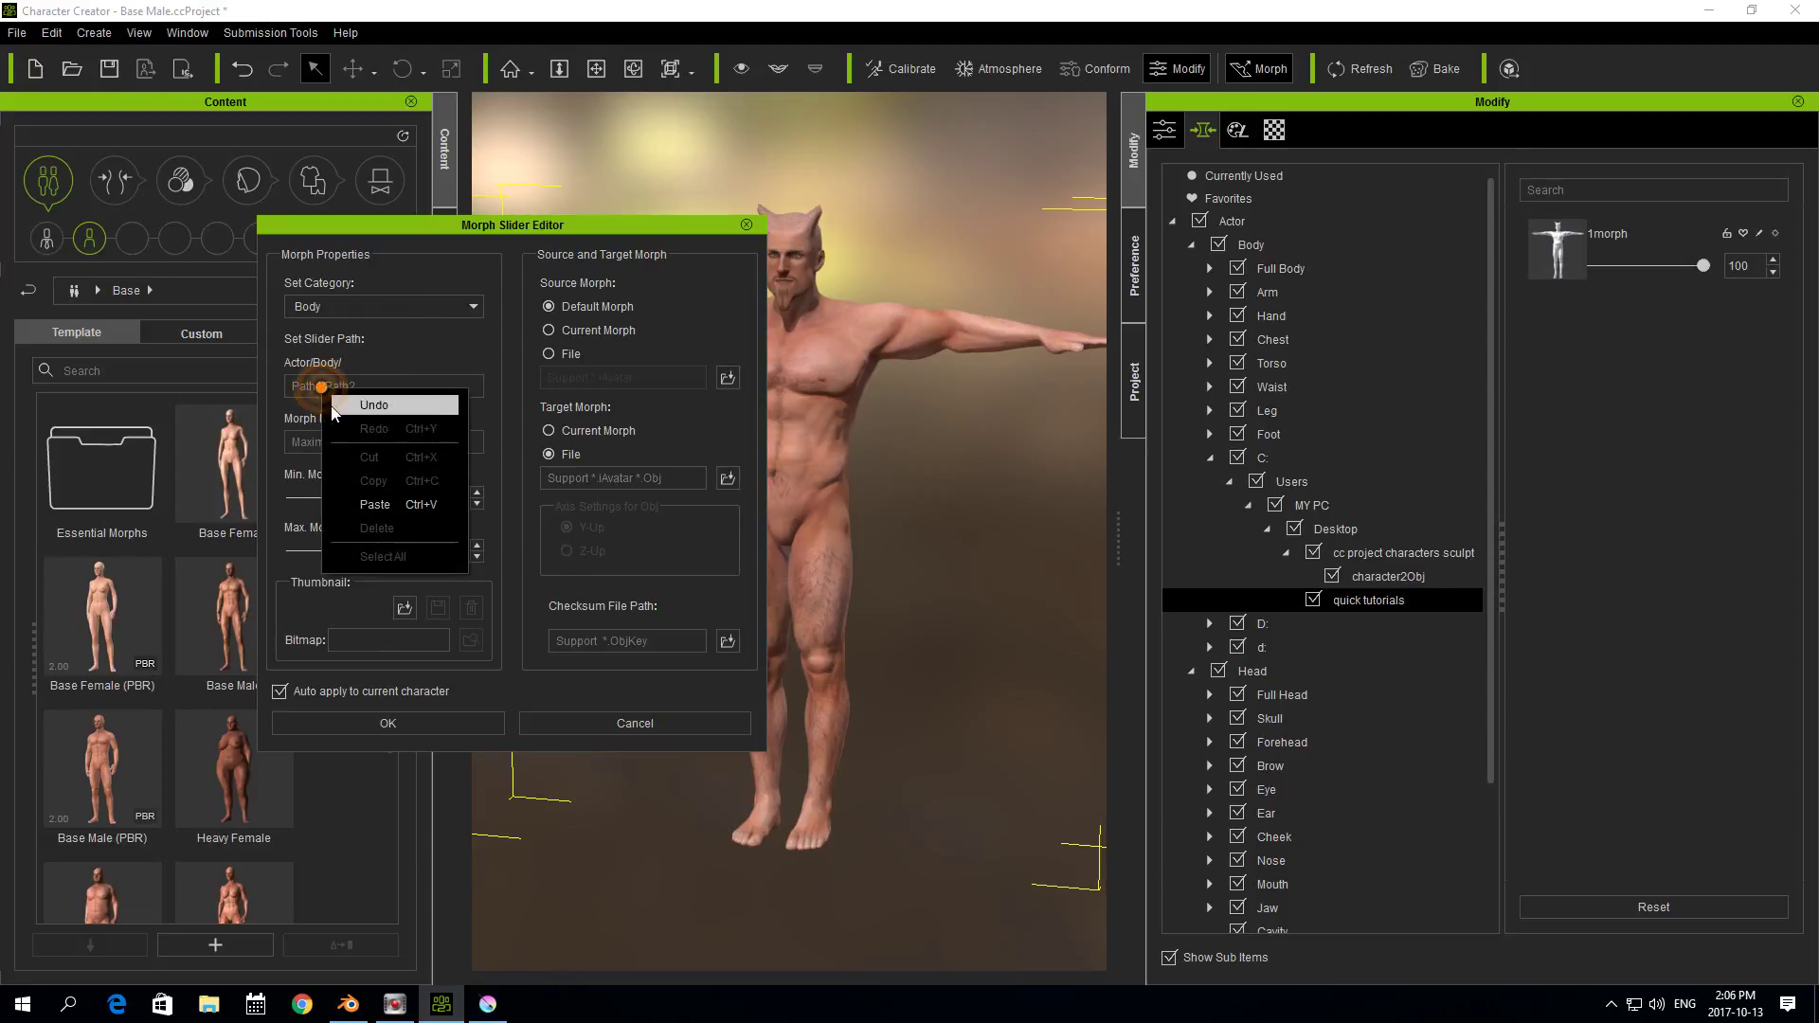
left_click(373, 498)
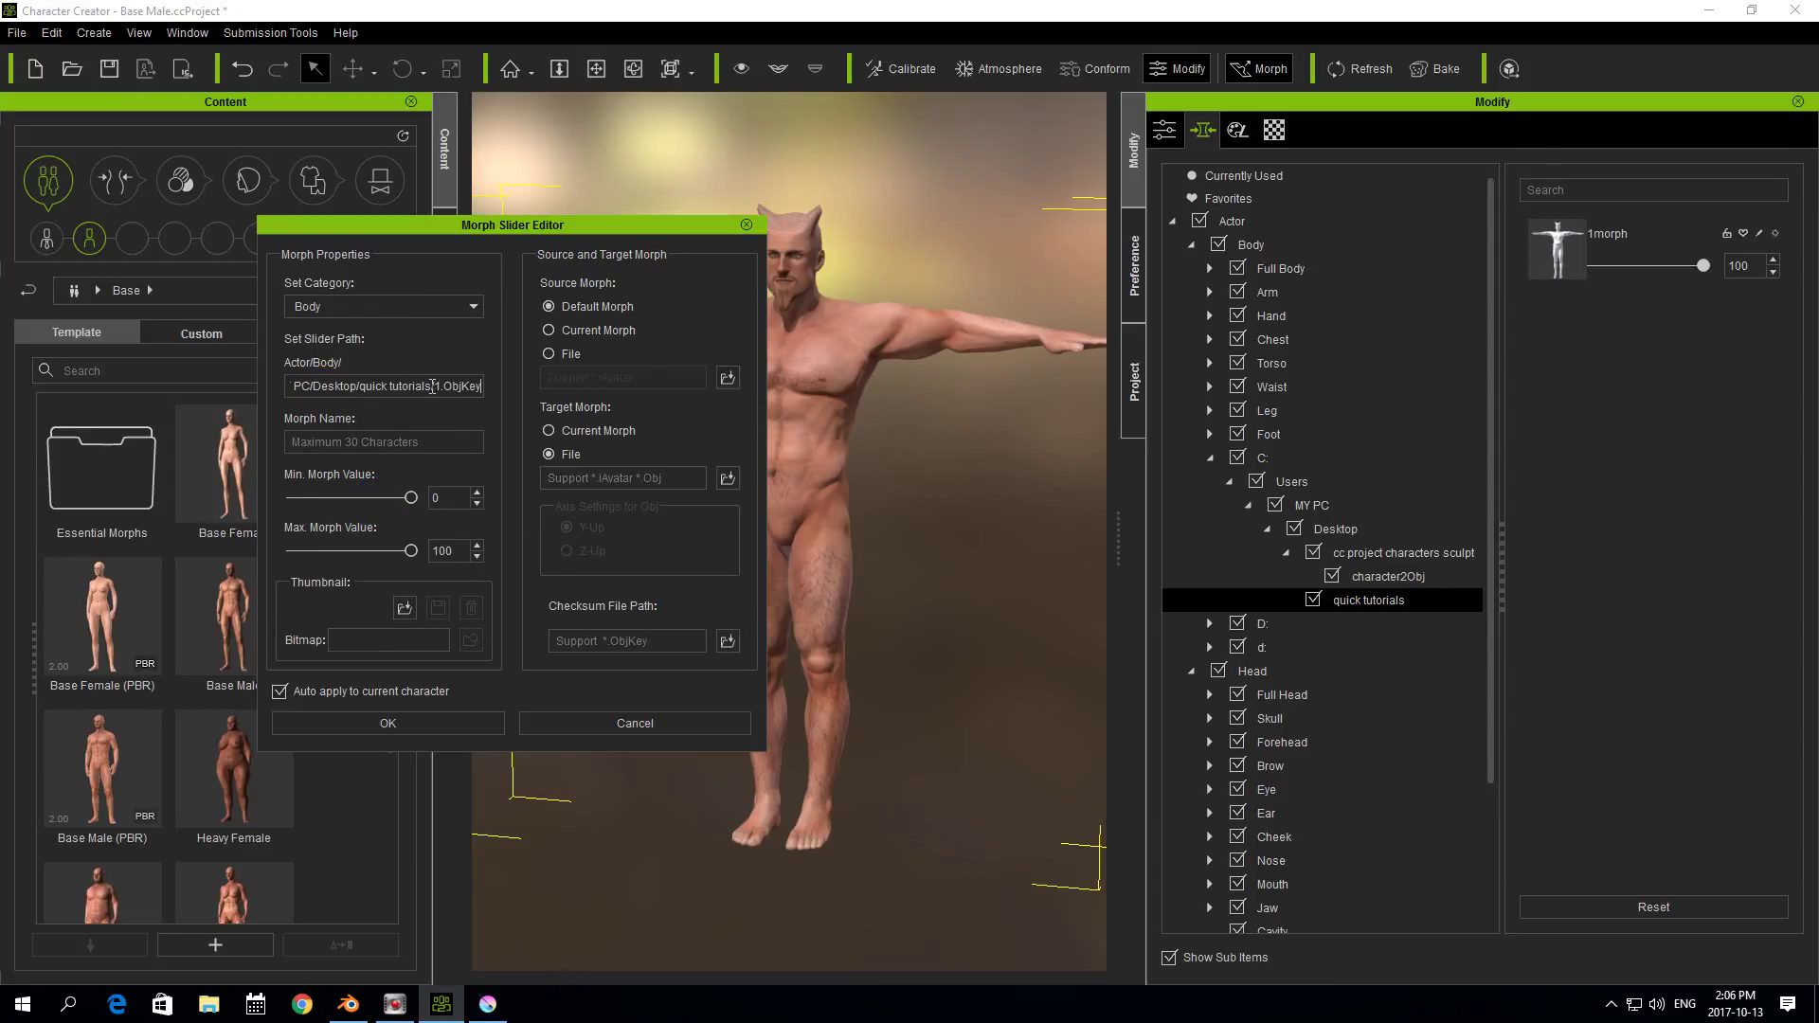
left_click_drag(431, 386, 521, 375)
key("BackSpace")
- Load 2morph.obj as the target morph and 1.ObjKey as the checksum file from the quick tutorials folder
left_click(365, 439)
left_click(728, 478)
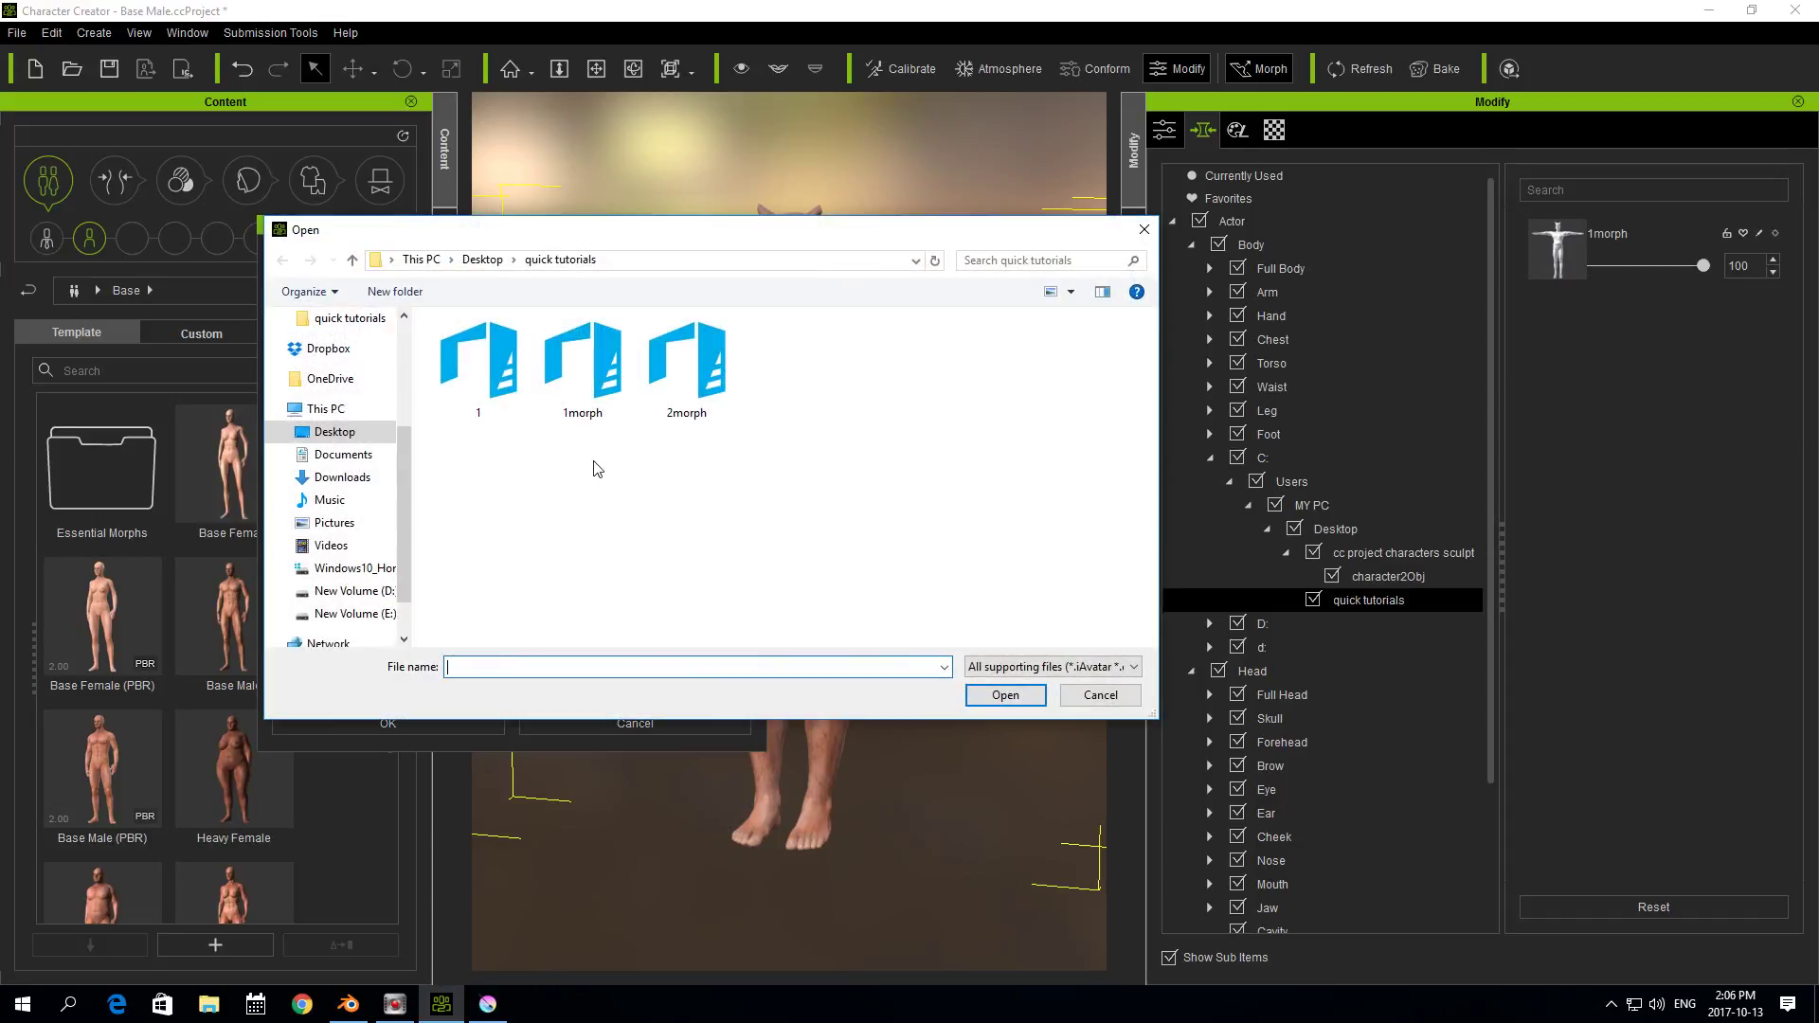
left_click(680, 374)
left_click(1004, 696)
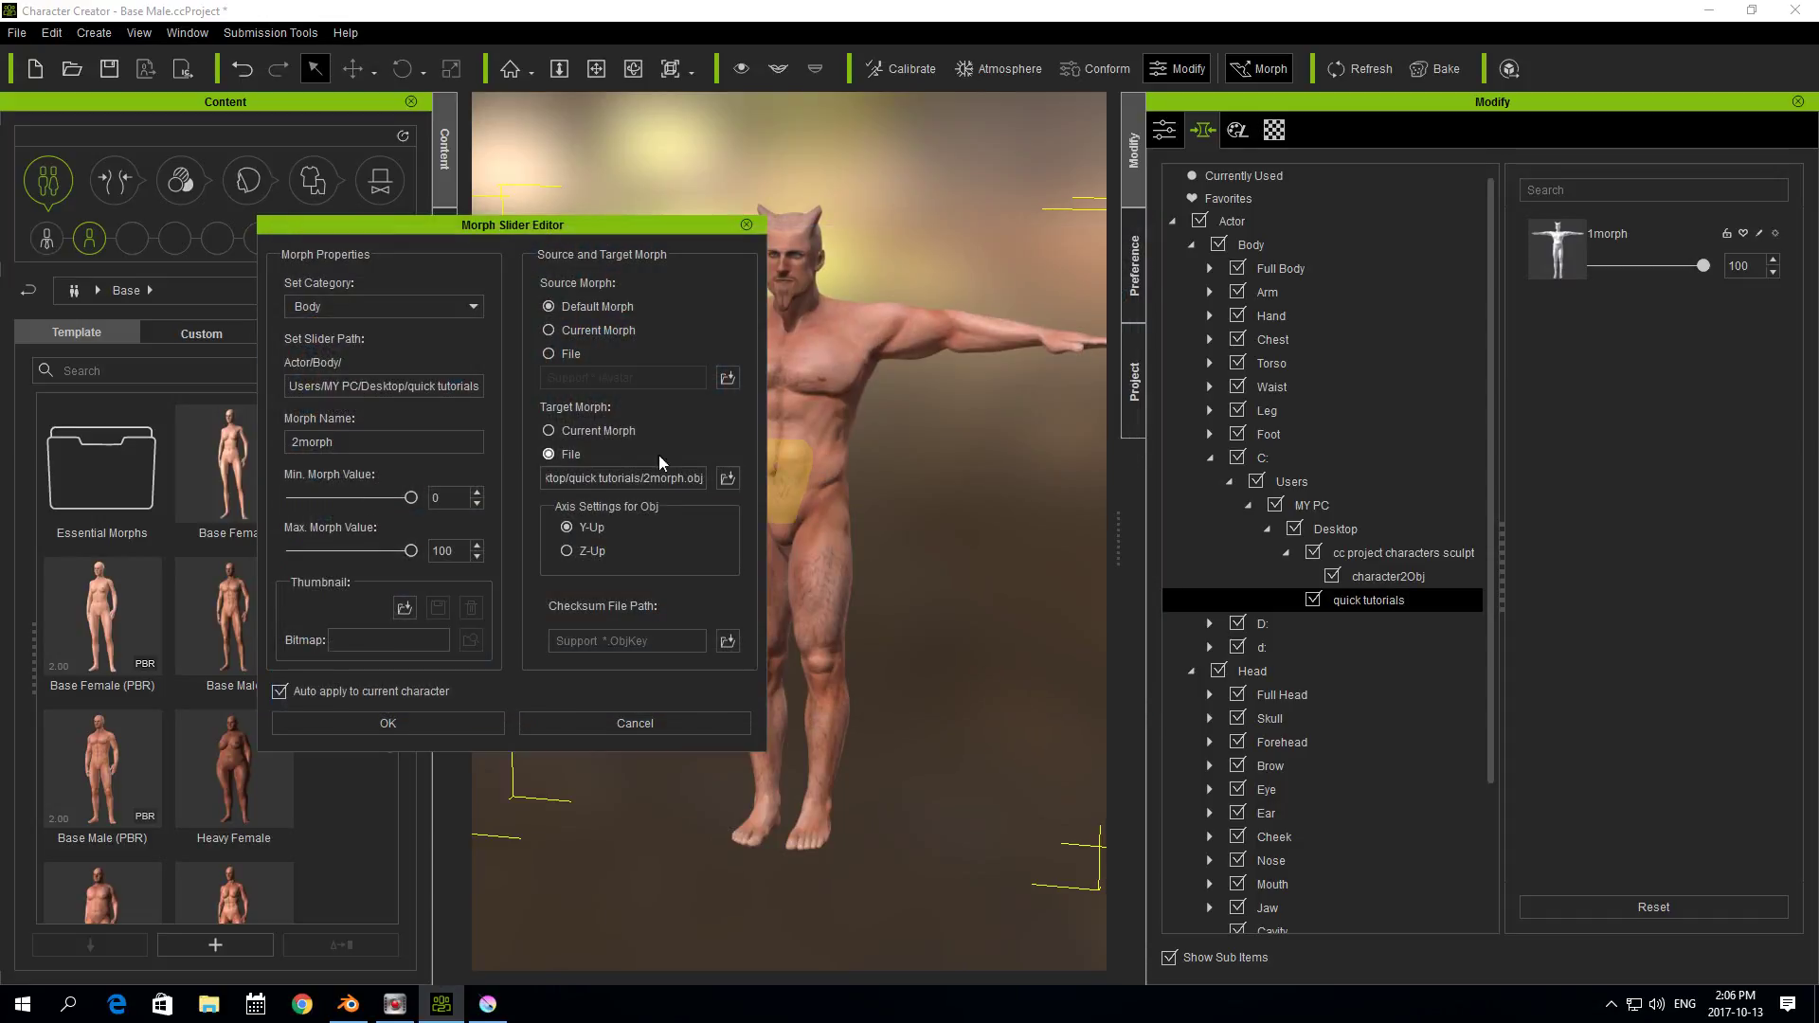
left_click(728, 641)
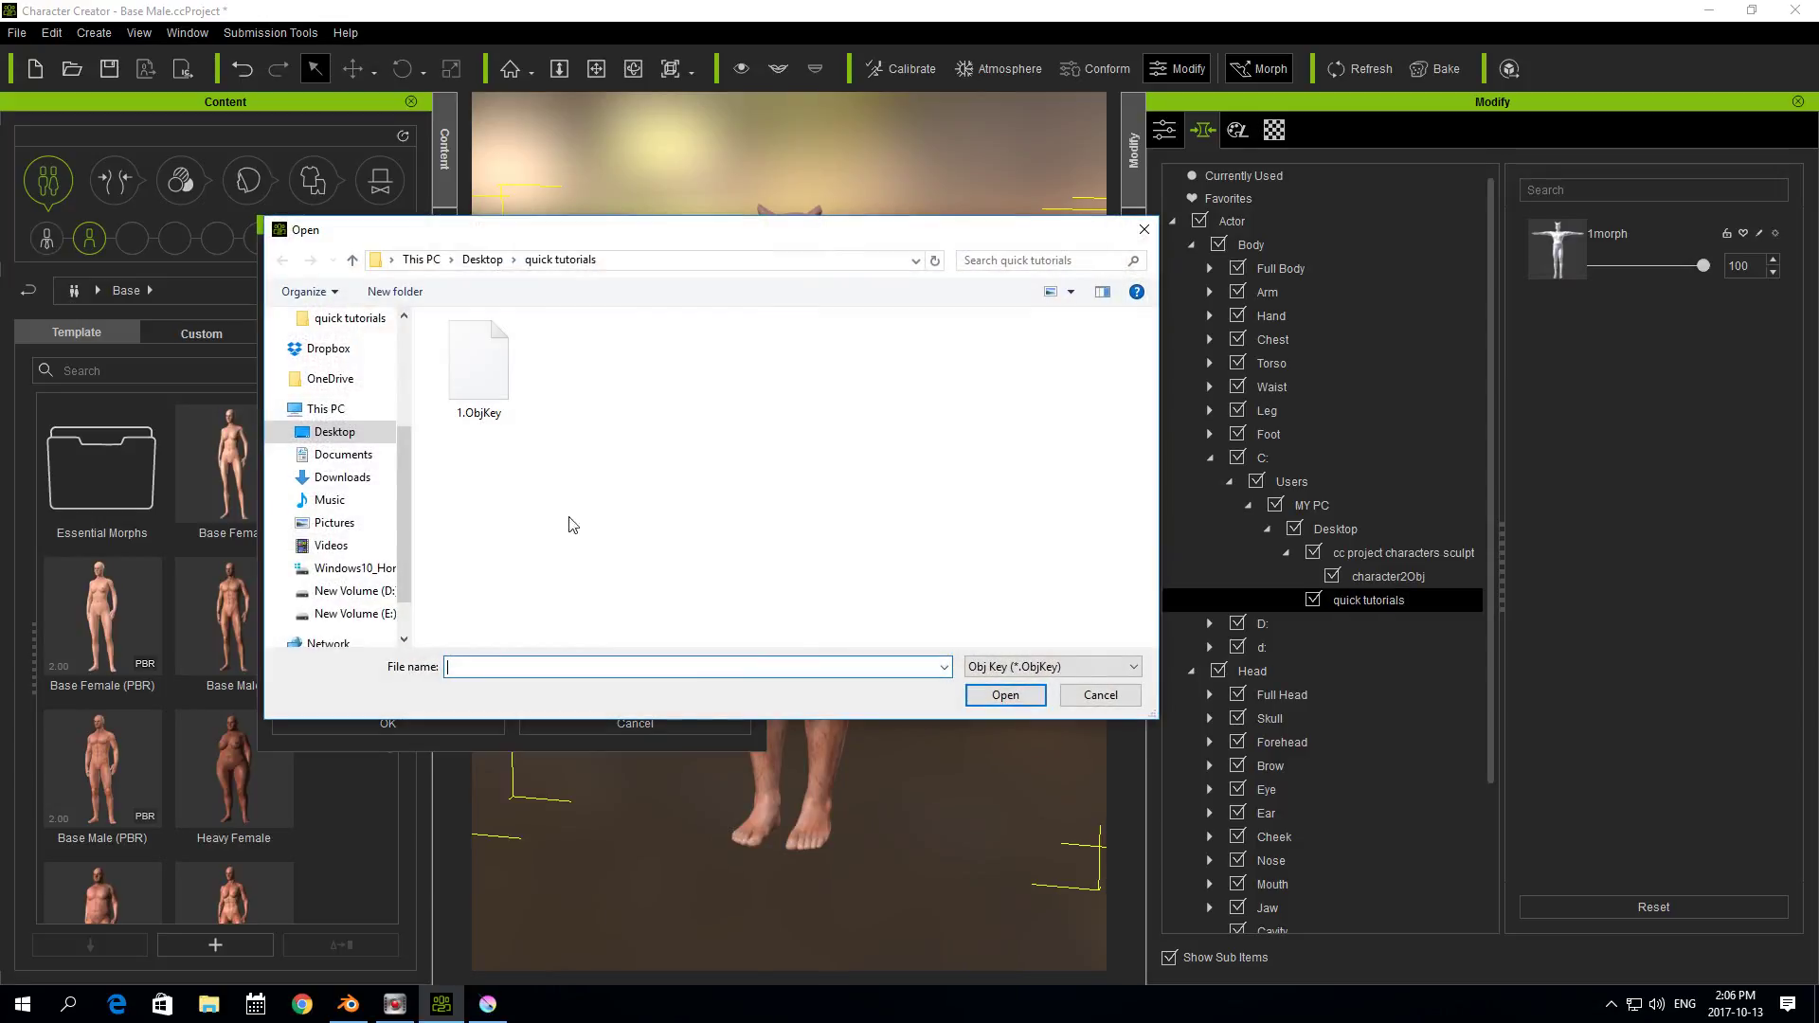
left_click(480, 407)
left_click(1002, 696)
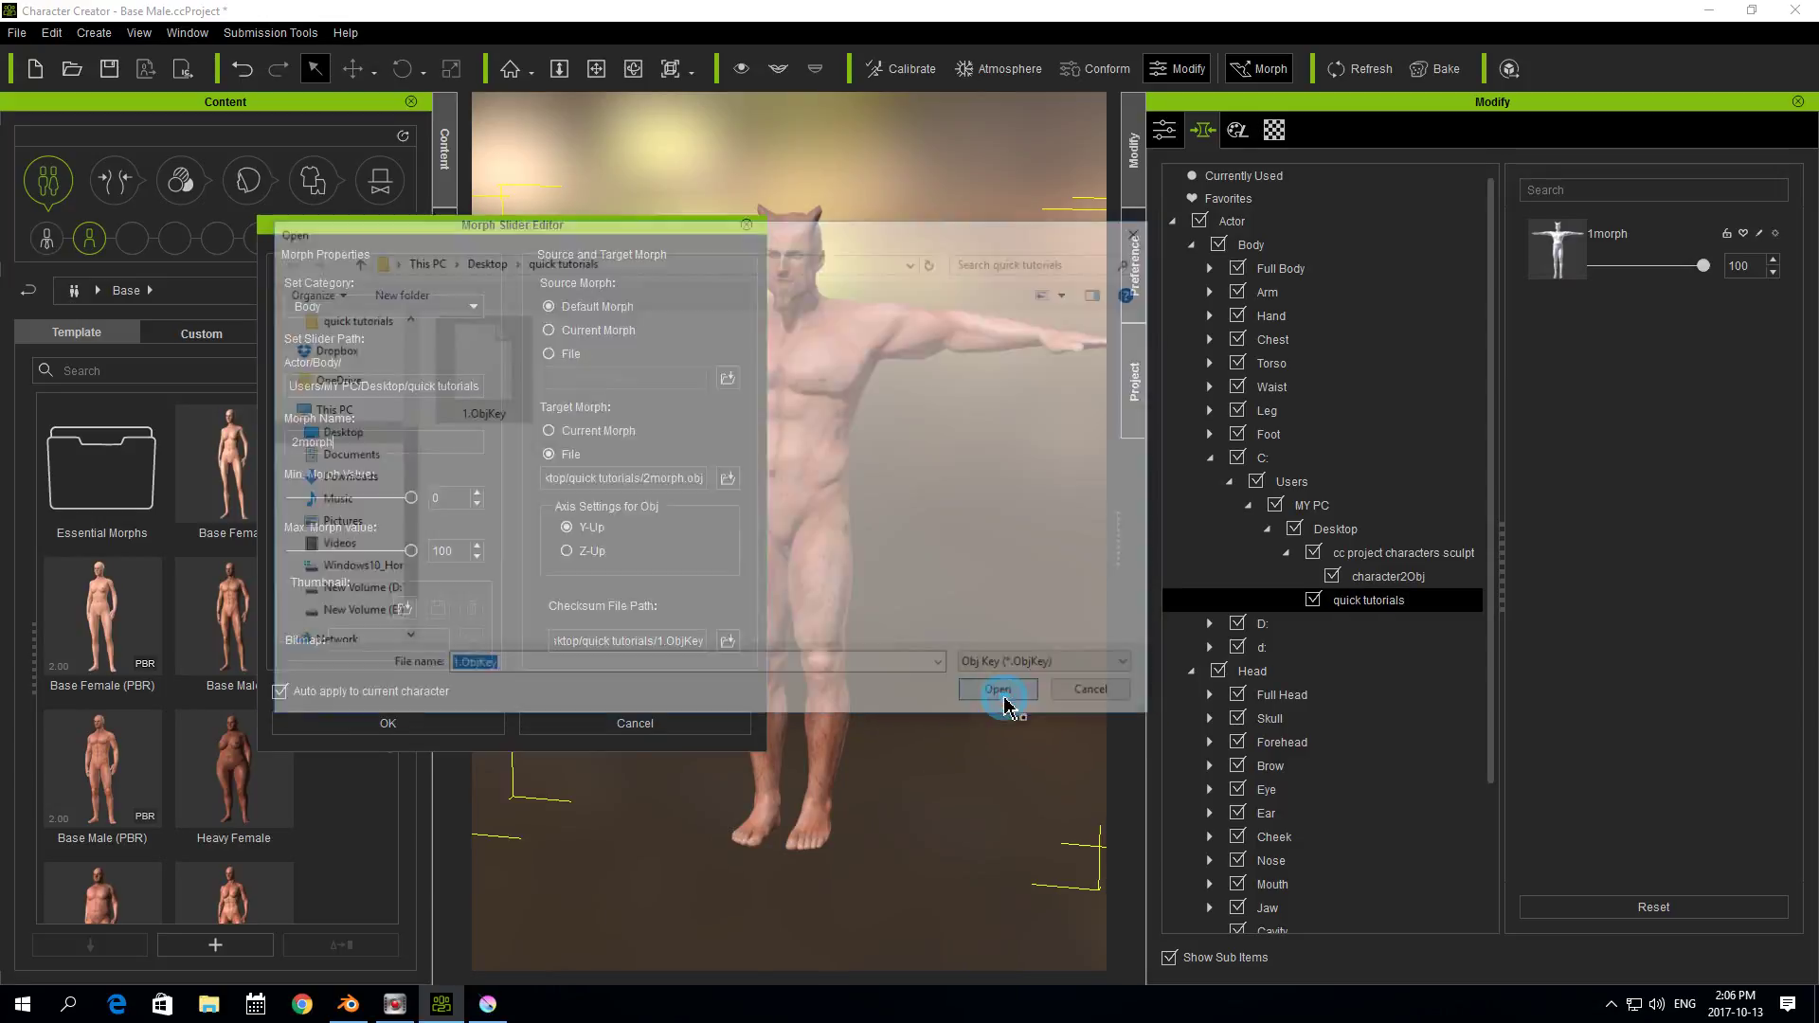
- Set the 1morph slider to 0 and move the Morph Slider Editor aside to uncover more of the character
left_click_drag(1702, 269, 1485, 288)
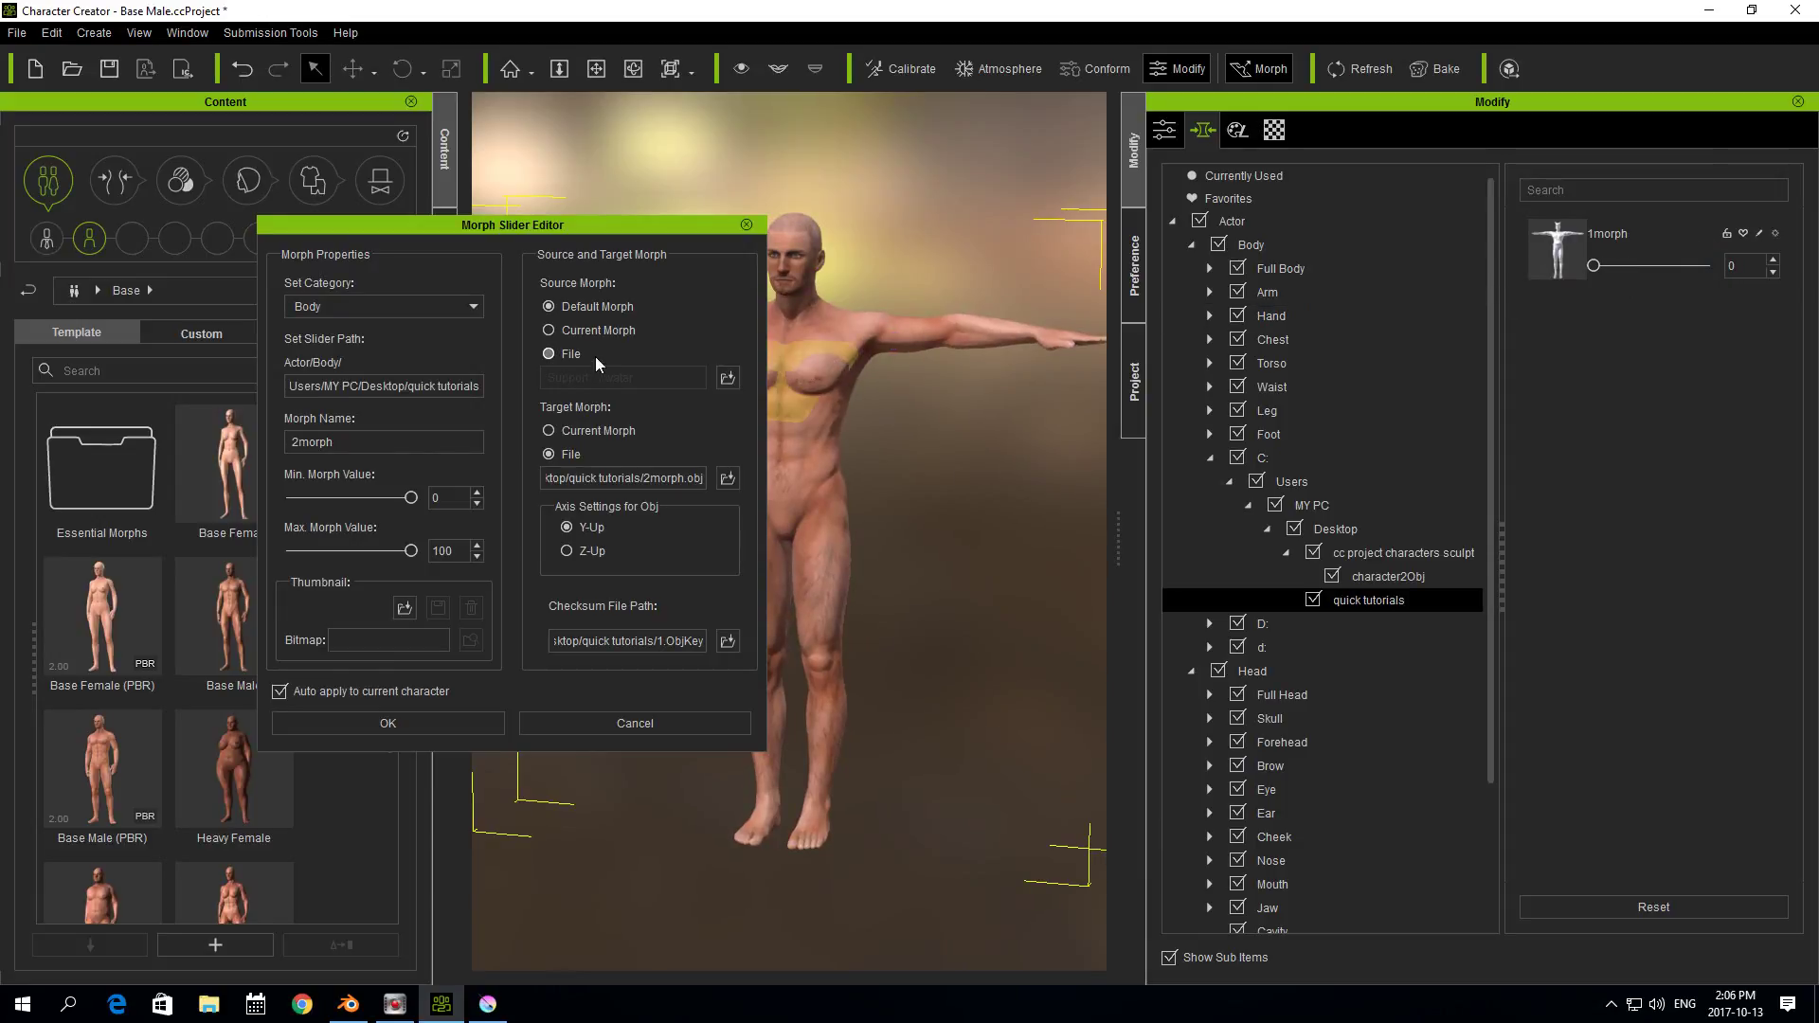
left_click_drag(662, 230, 600, 231)
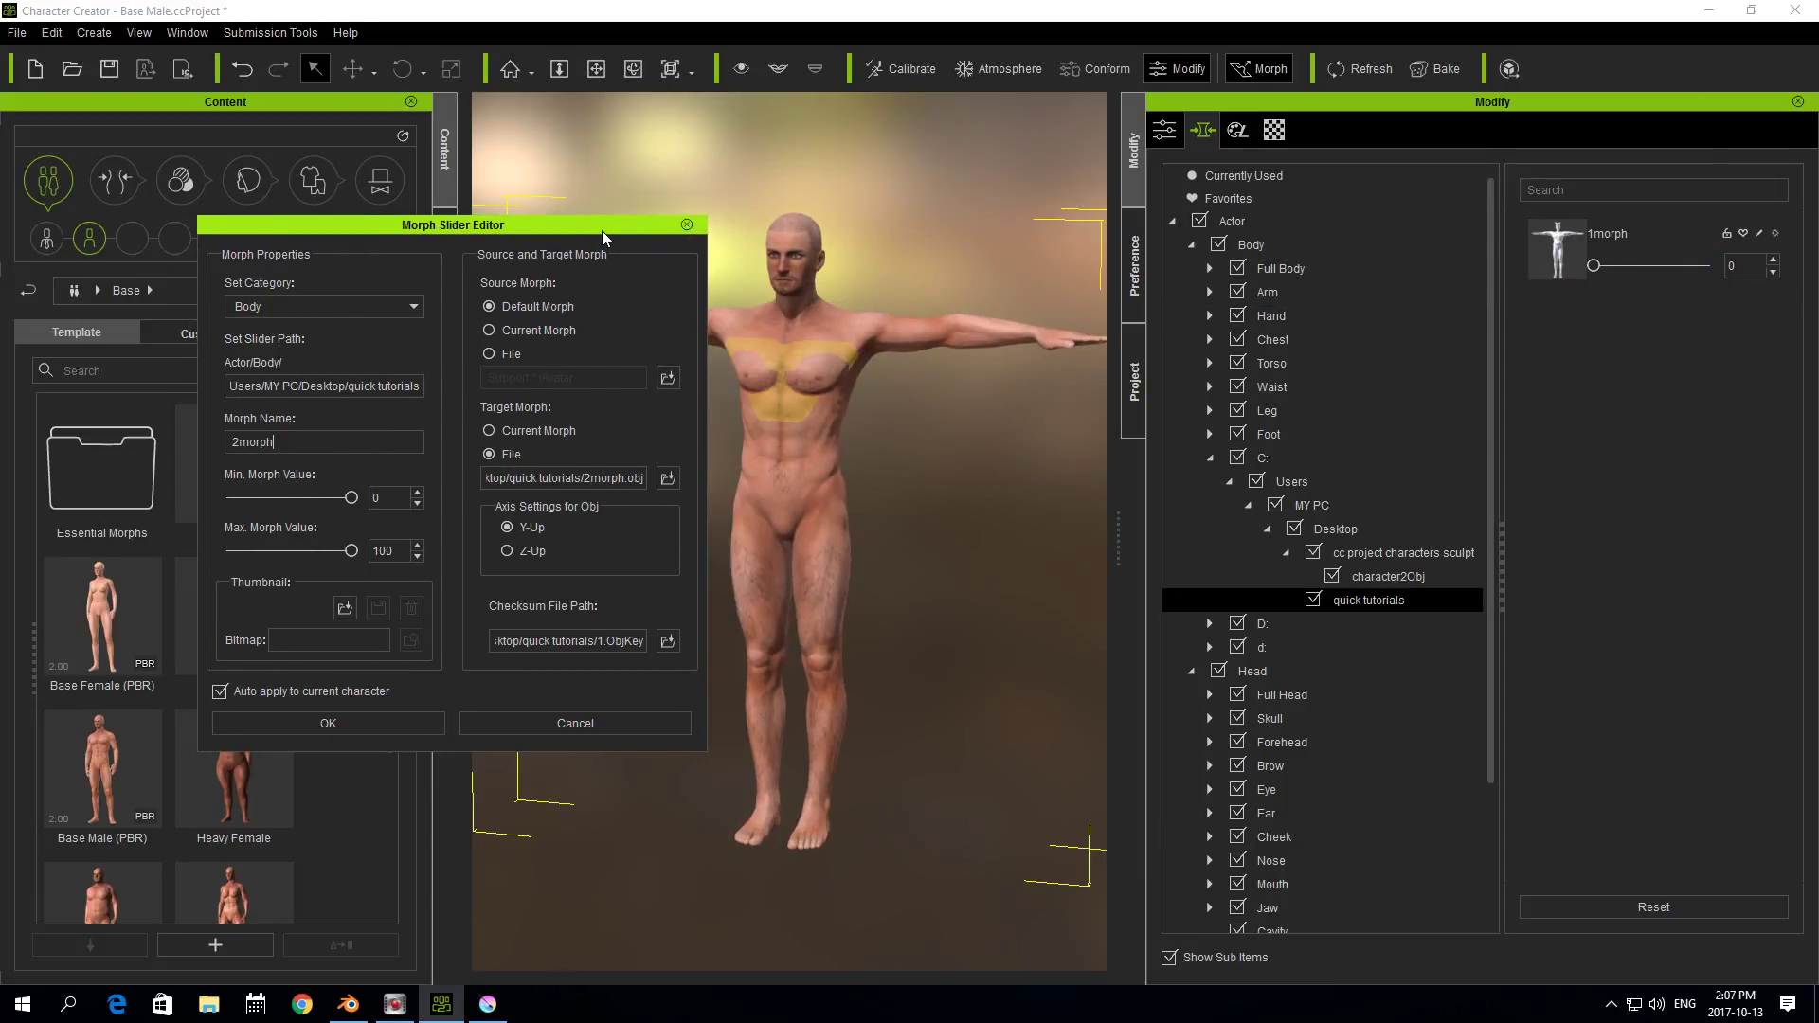
- Use the 2morph PNG from quick tutorials as the thumbnail and create the 2morph slider
left_click(344, 607)
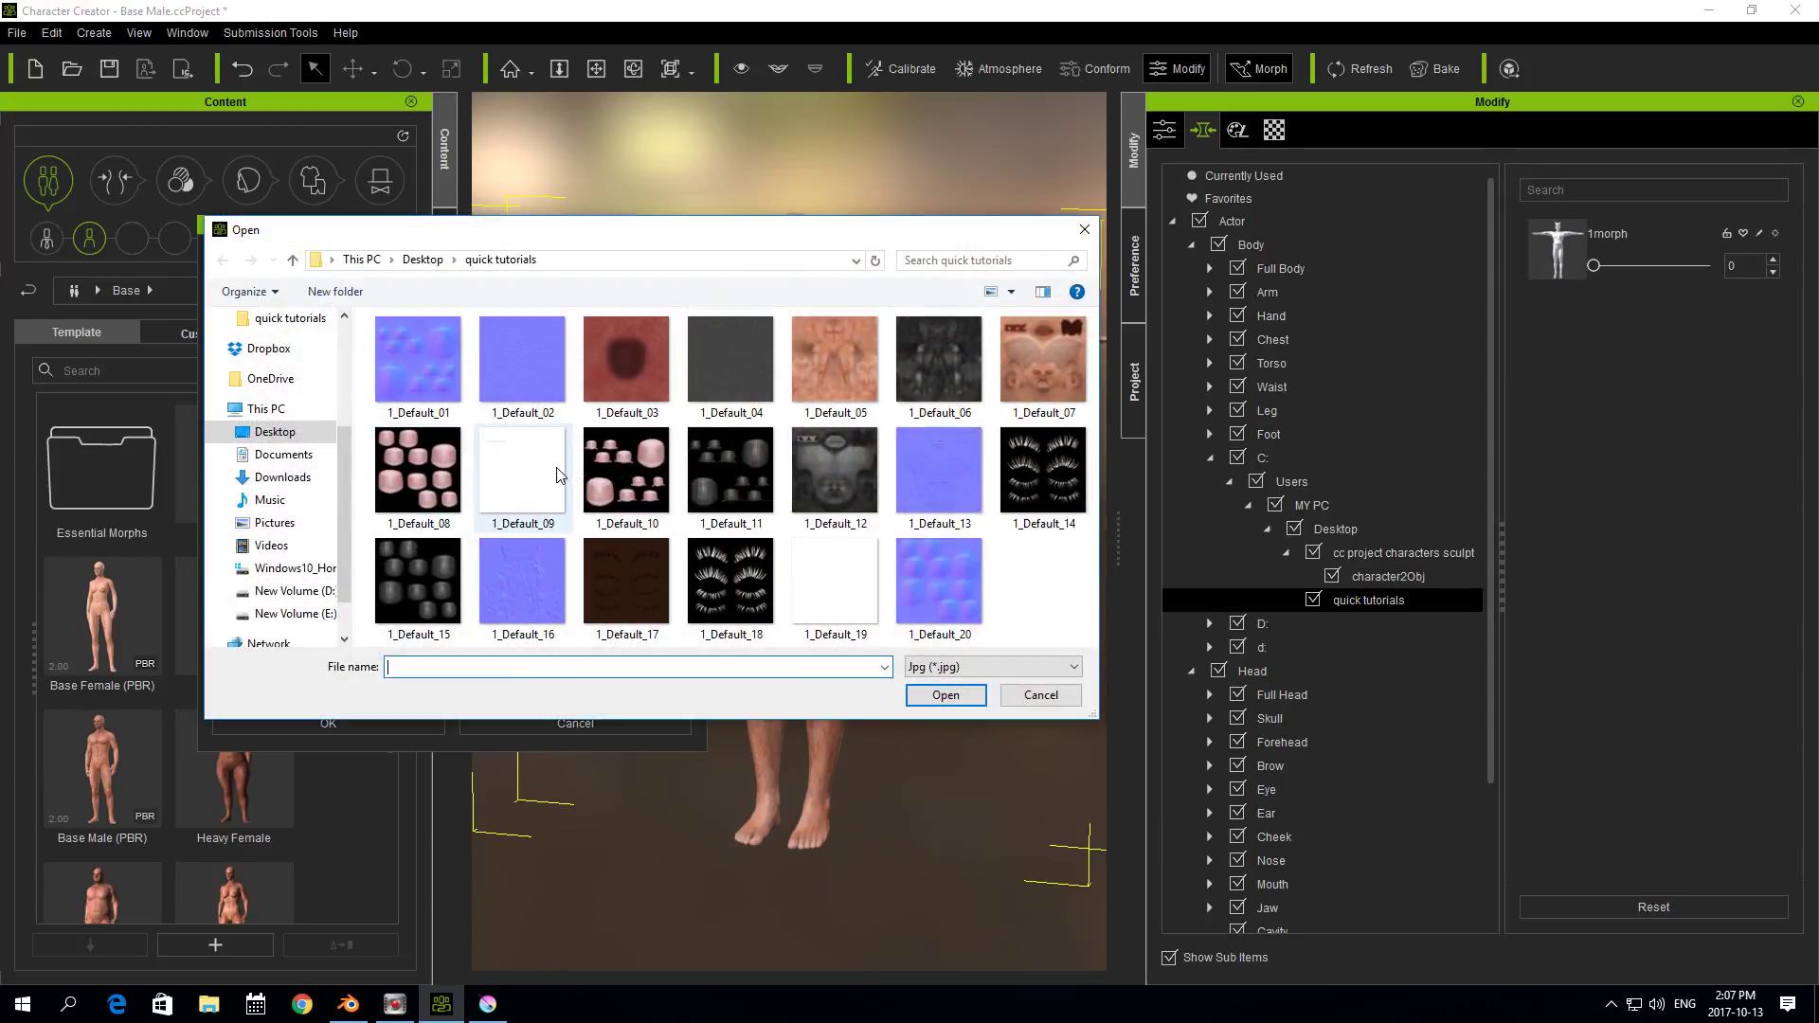
left_click(948, 667)
left_click(946, 700)
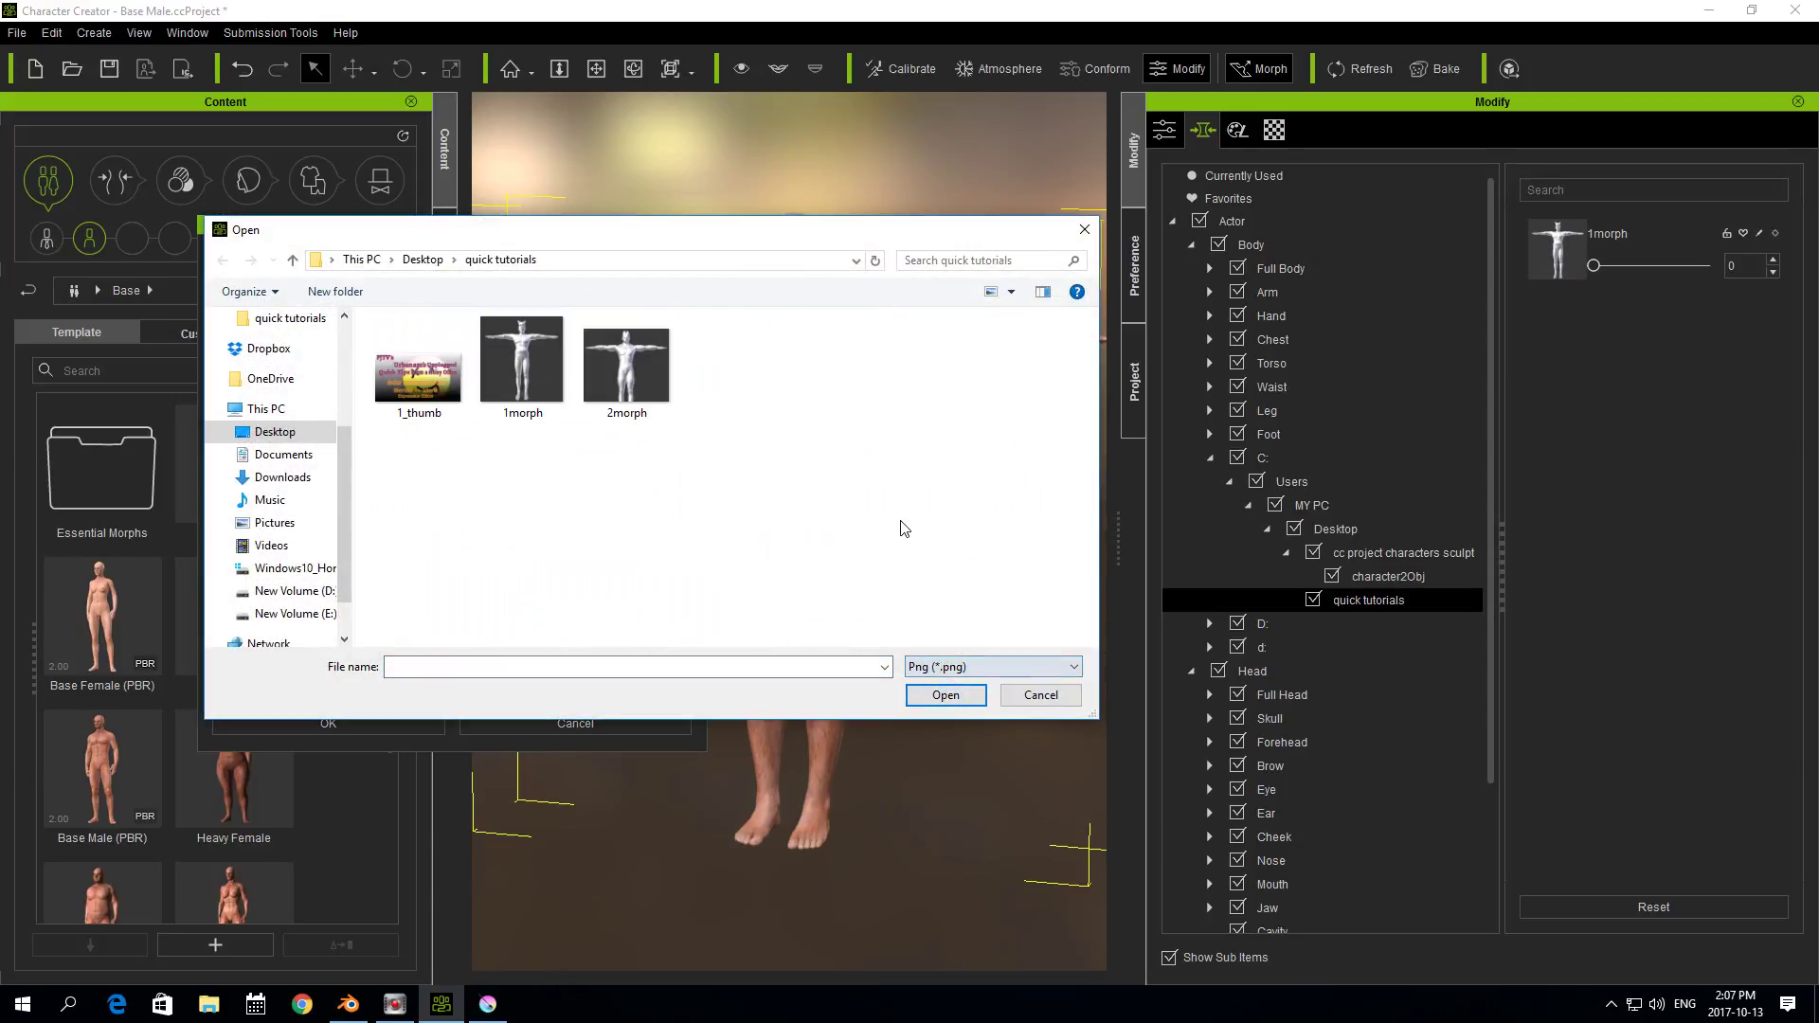
left_click(625, 364)
left_click(917, 696)
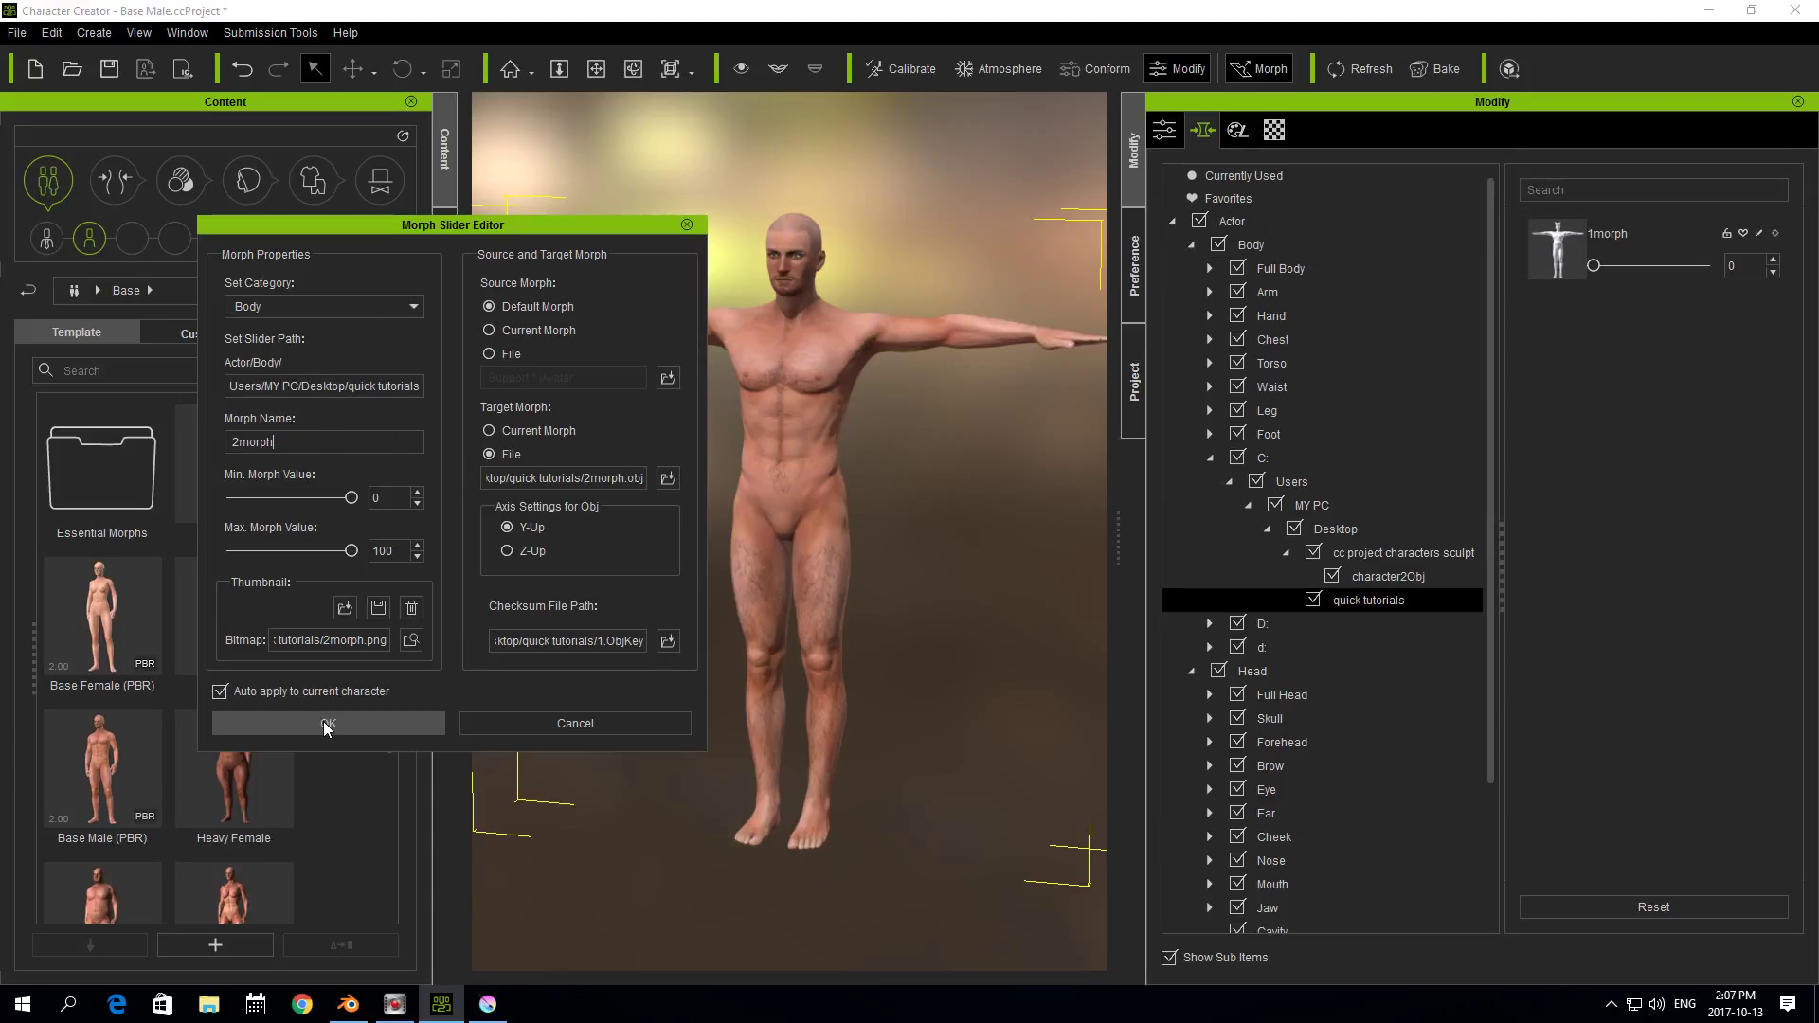
left_click(366, 723)
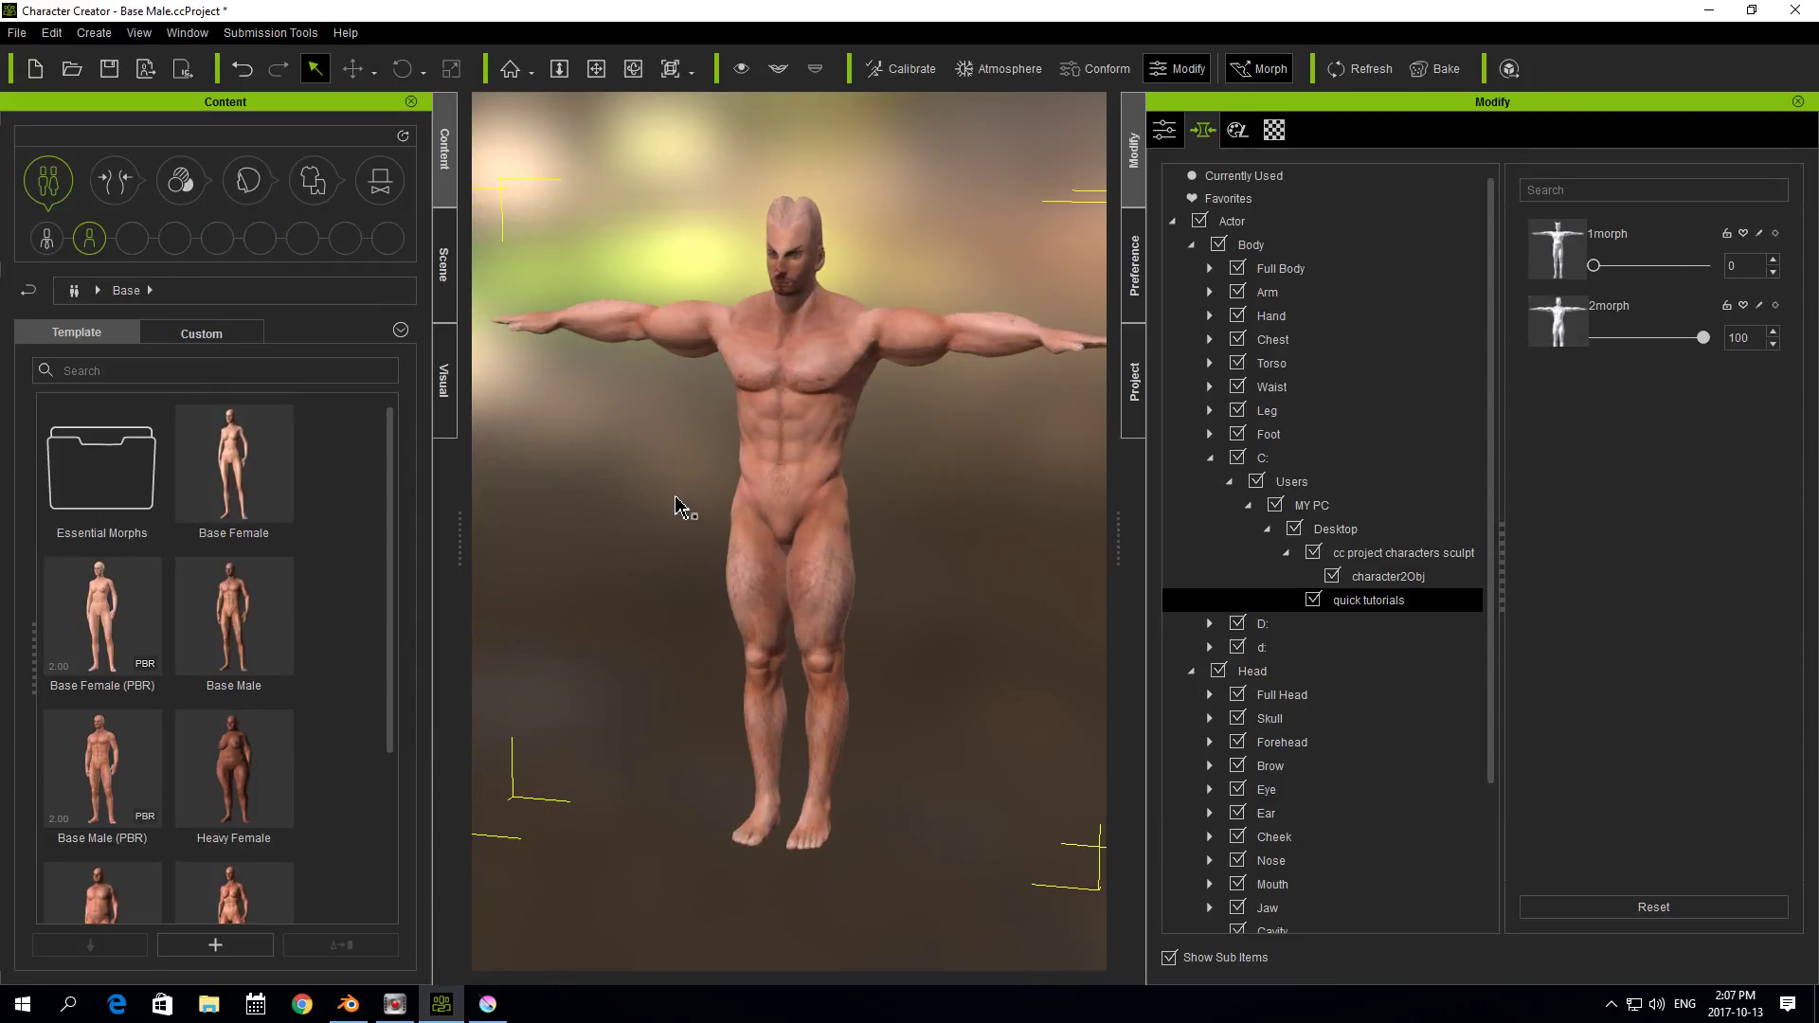
- Combine both morphs on the character by setting the 1morph slider to 100 with 2morph kept at 100
middle_click_drag(581, 580, 611, 583)
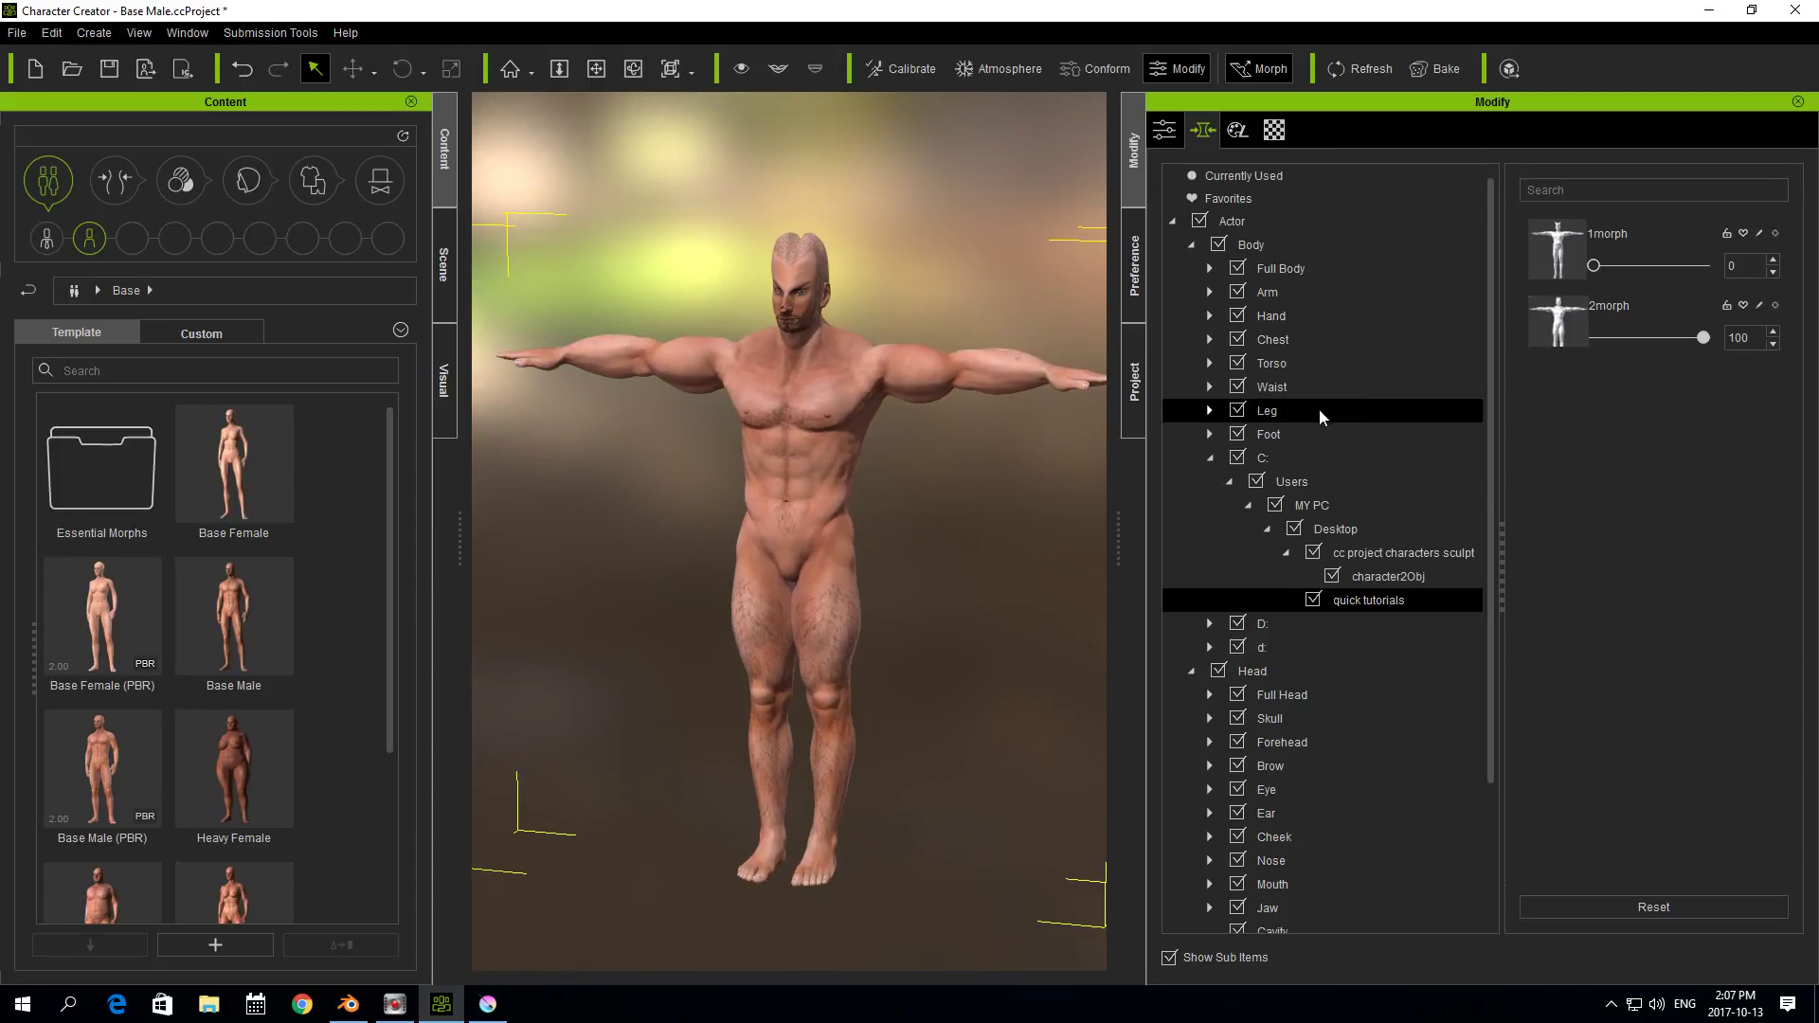
mouse_move(1698, 339)
left_mouse_down()
mouse_move(1563, 337)
mouse_move(1701, 322)
left_mouse_up()
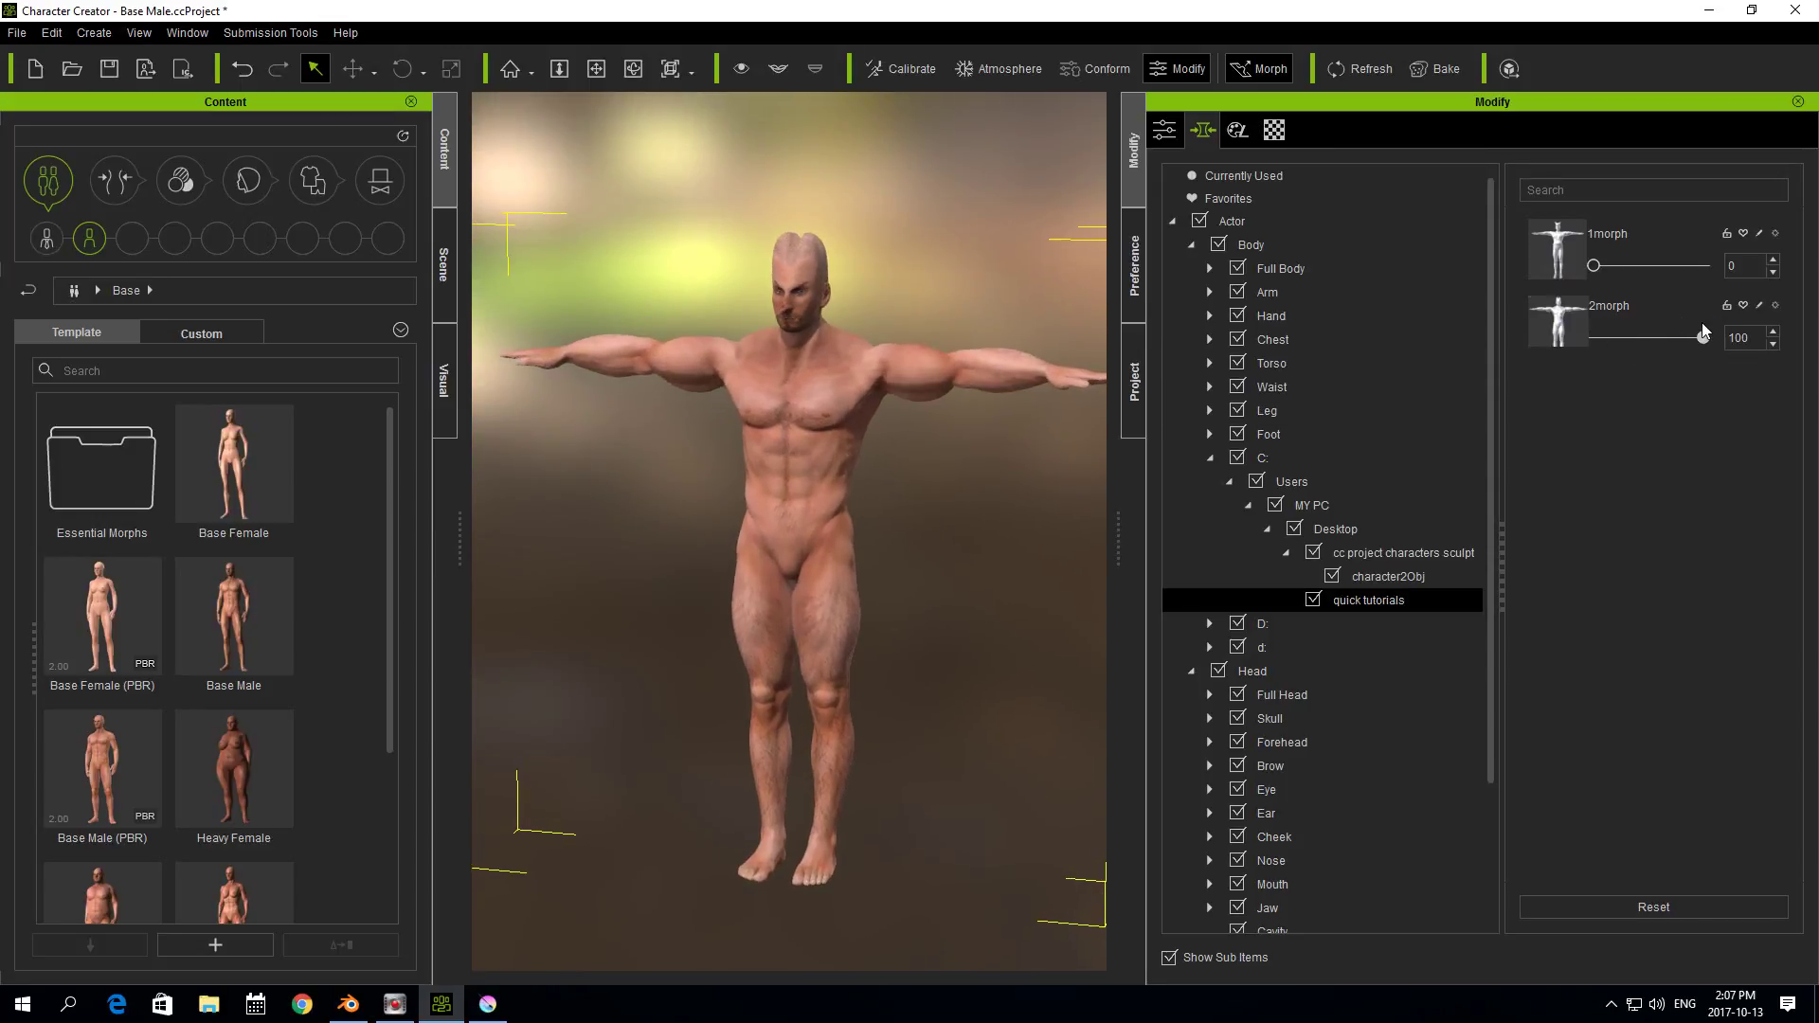
left_click_drag(1594, 265, 1705, 265)
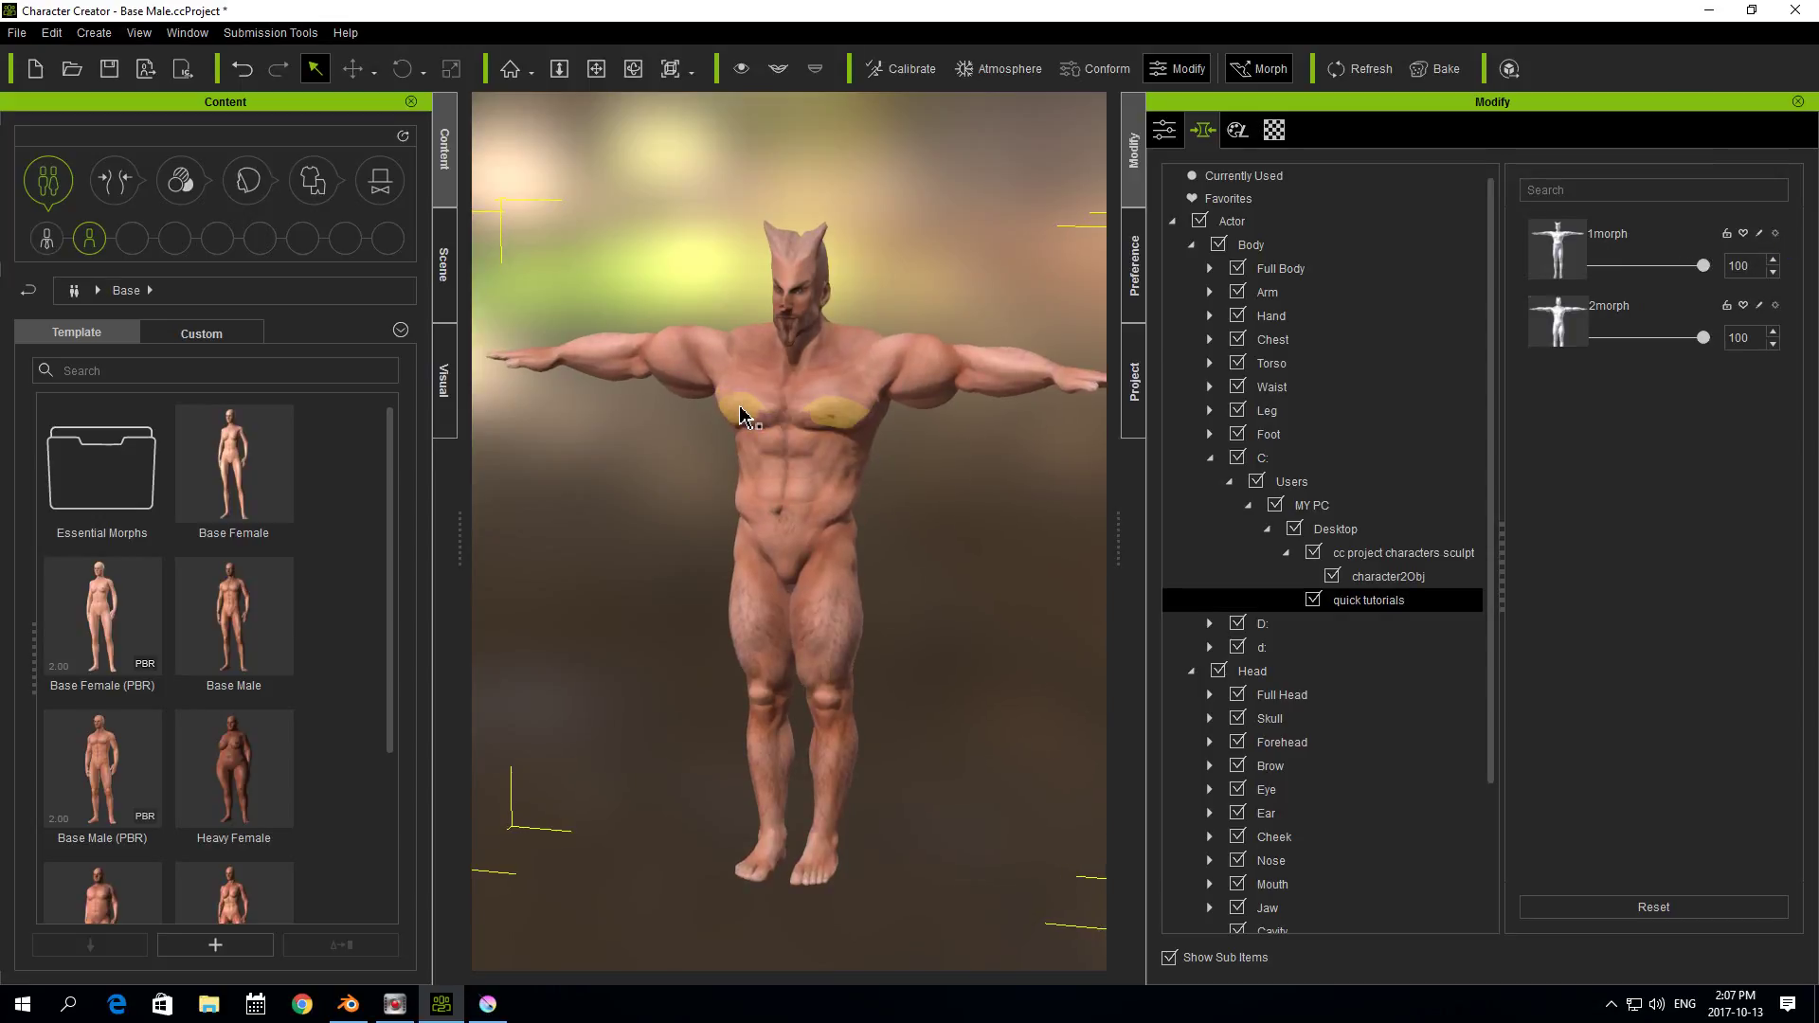
- Enlarge the viewport, deselect the character and examine the combined morphs from the front
middle_click_drag(606, 518, 515, 520)
left_click_drag(1118, 535, 1389, 532)
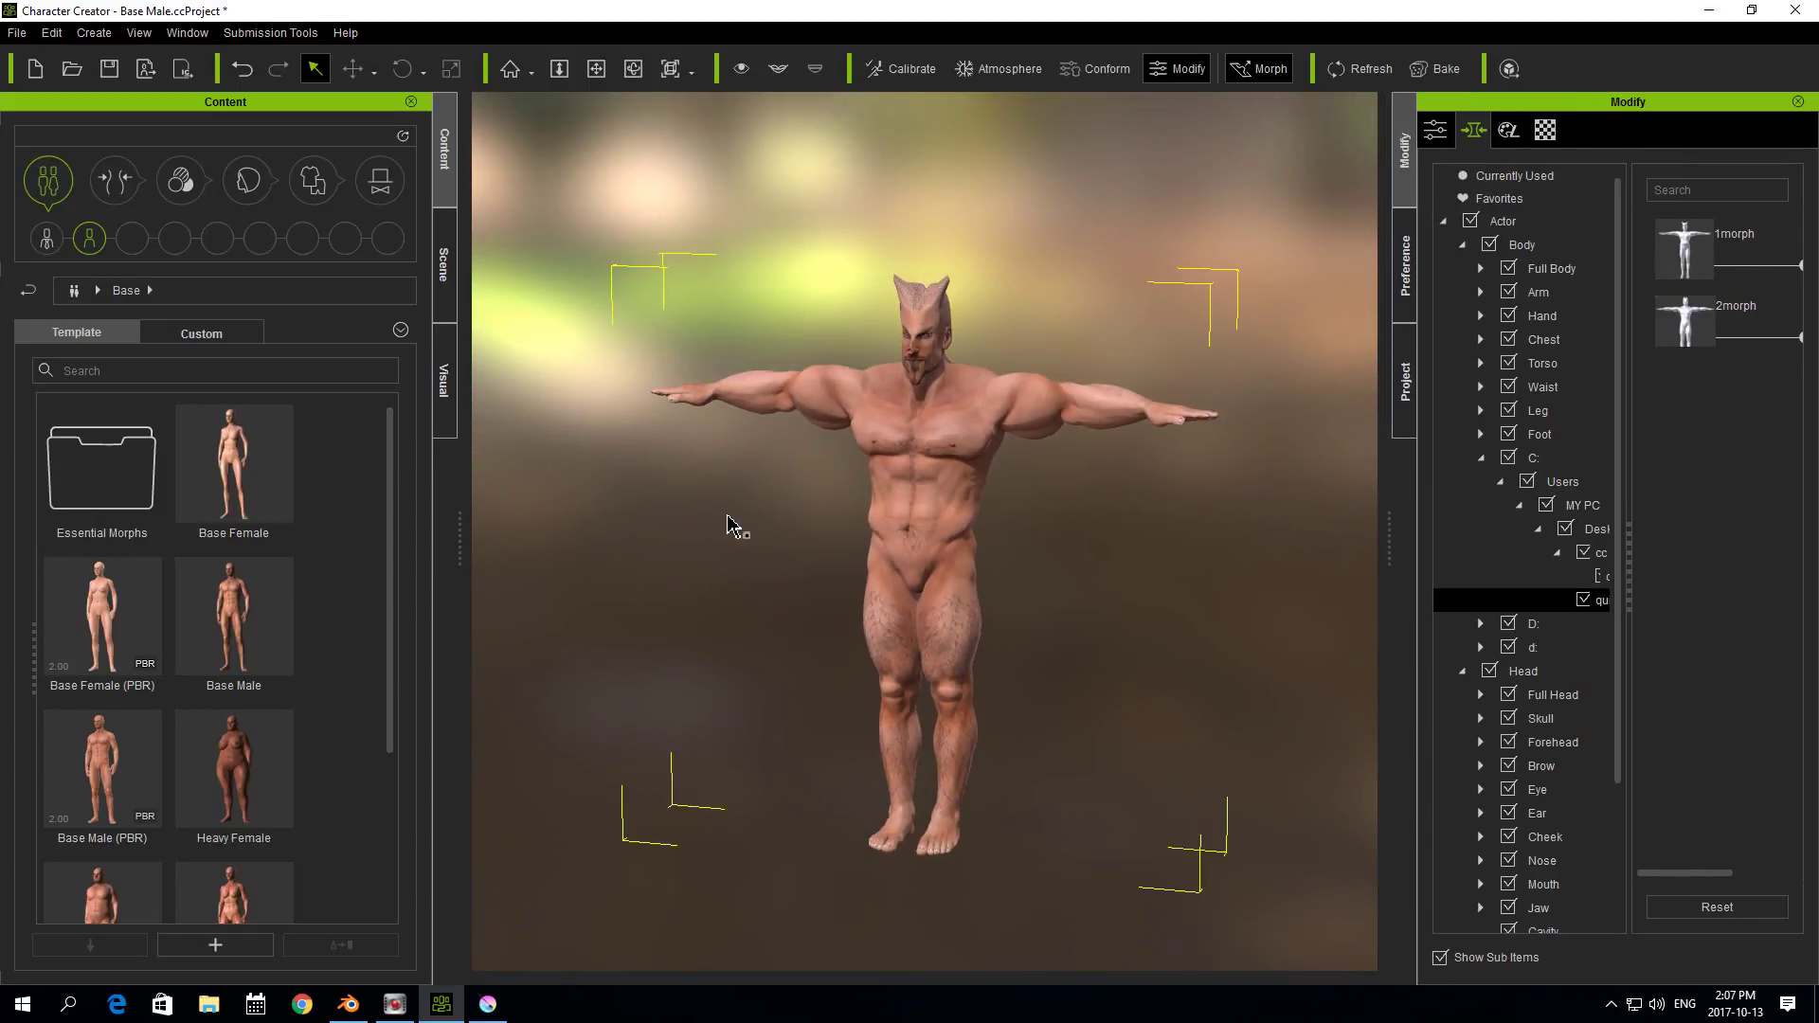
left_click(717, 557)
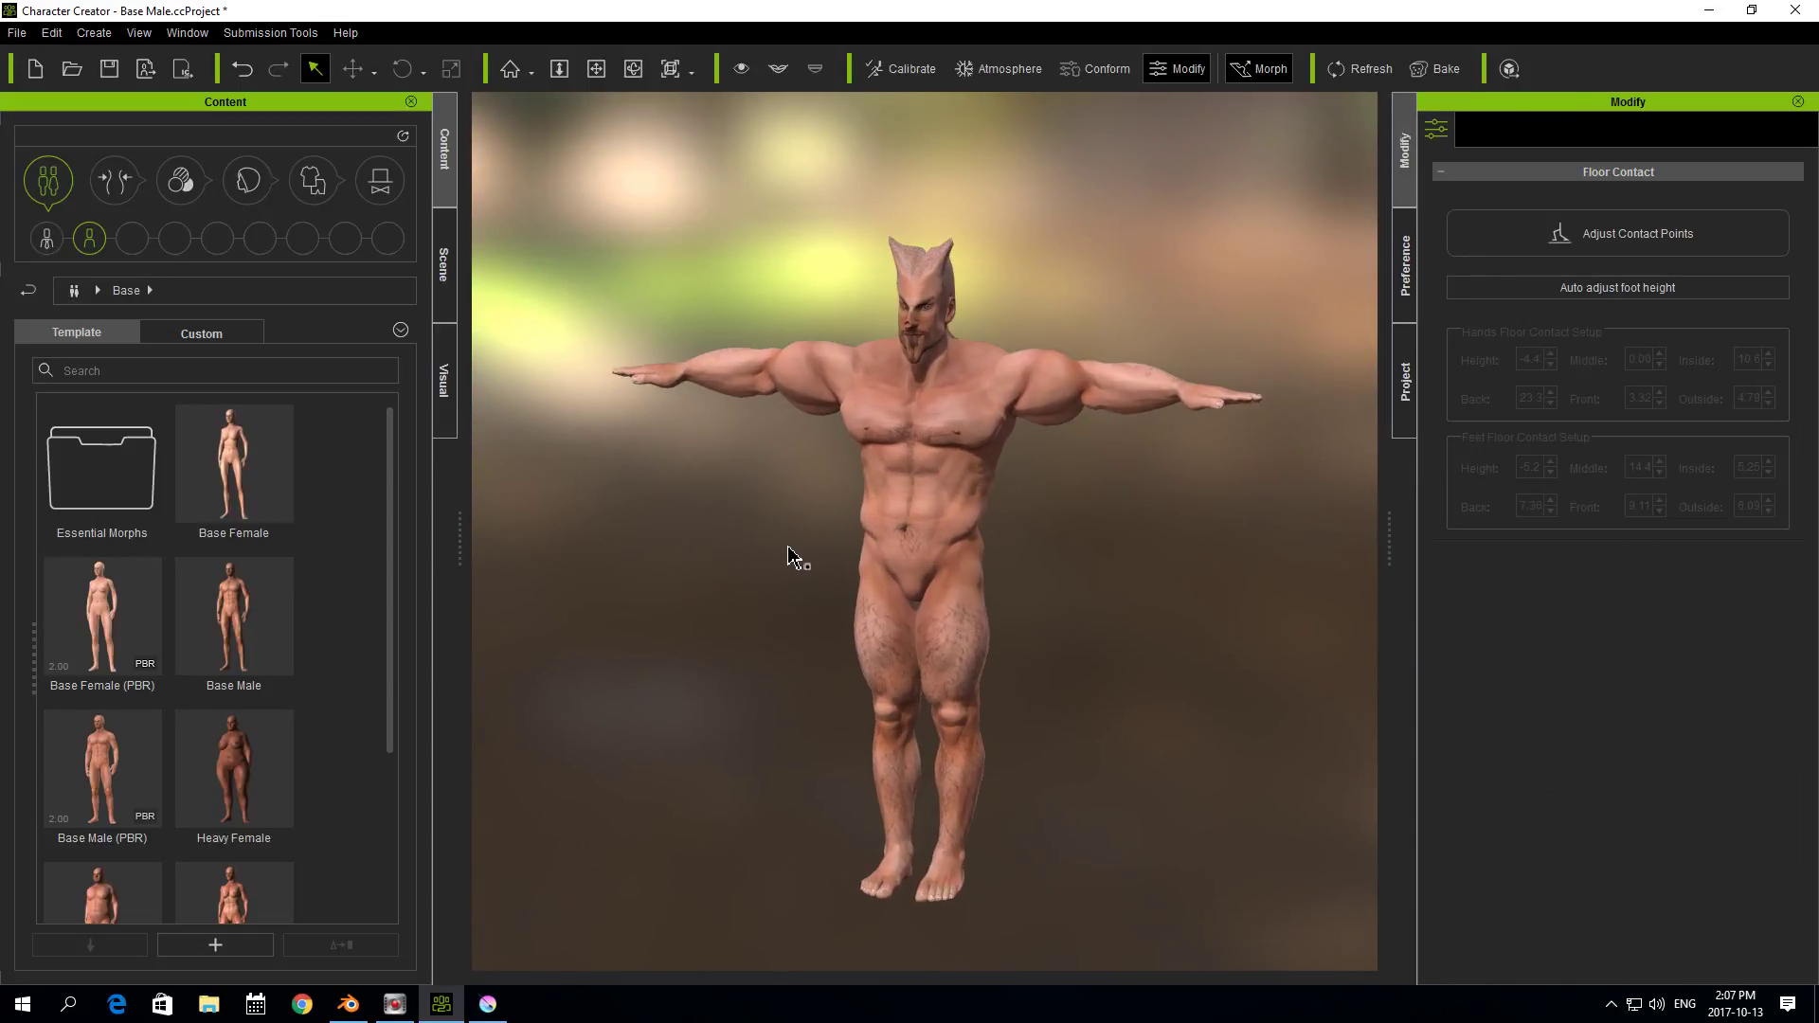
left_click(596, 69)
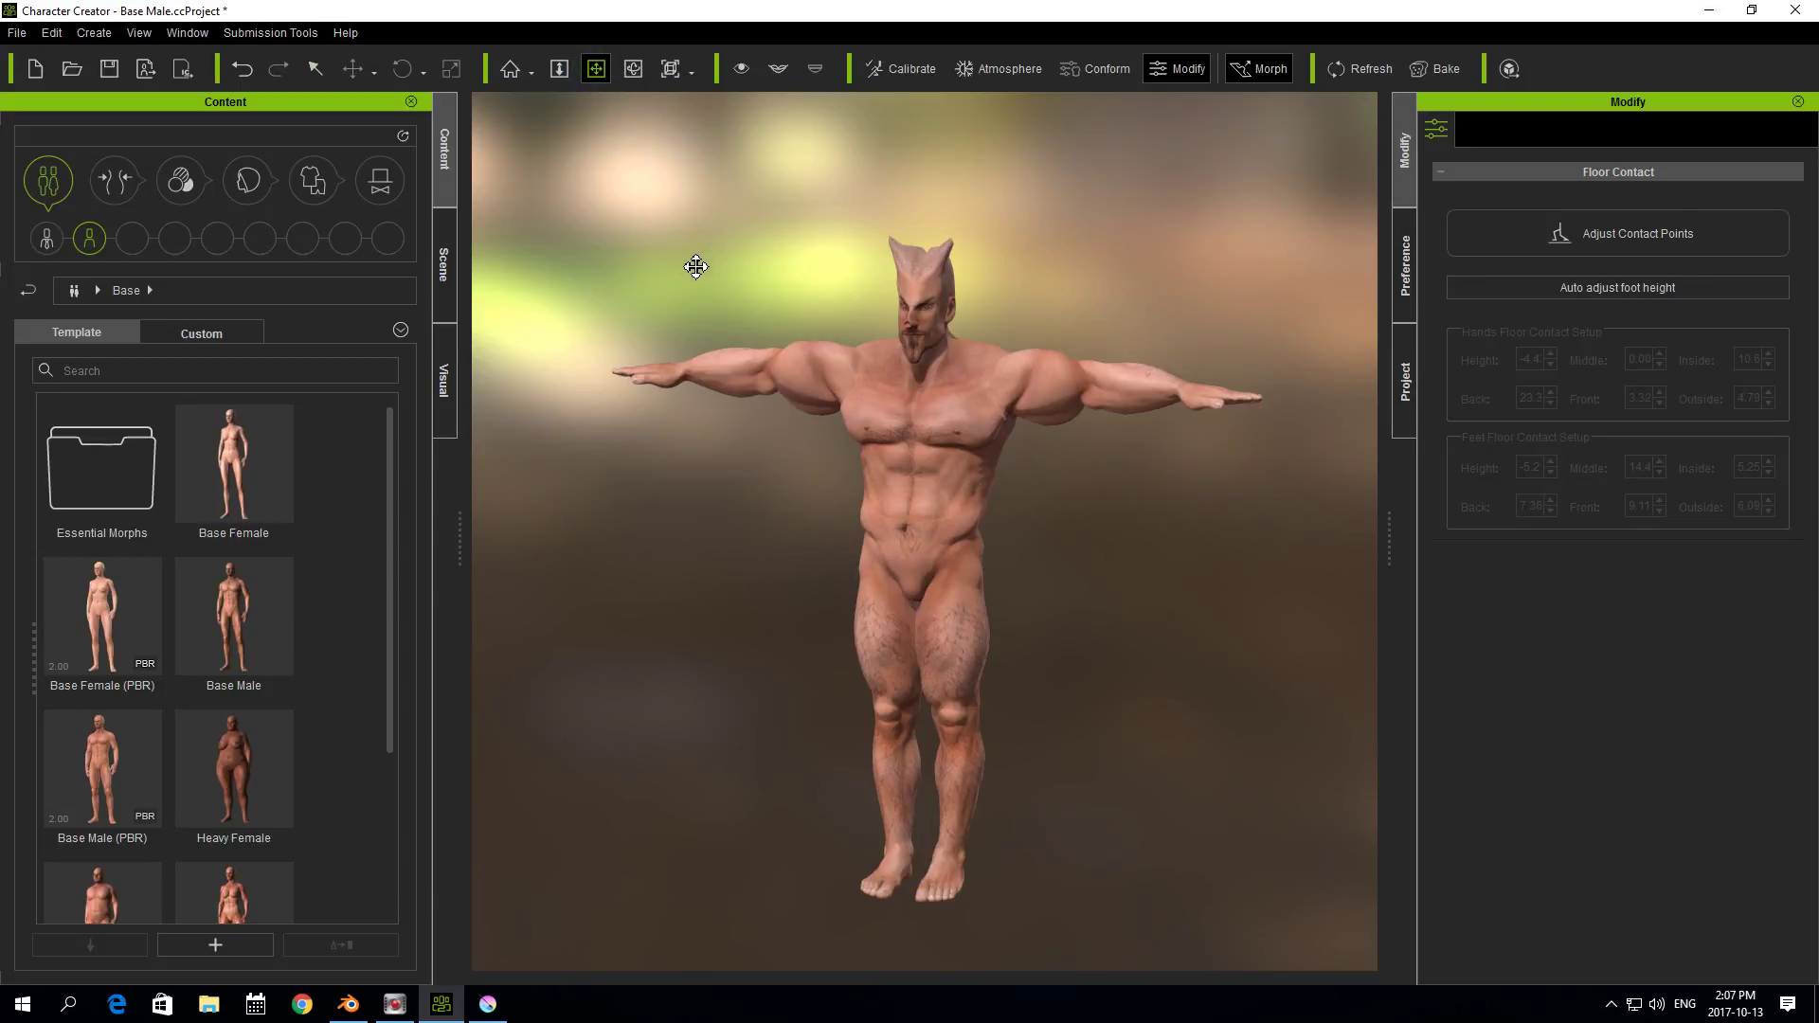
left_click_drag(694, 268, 940, 194)
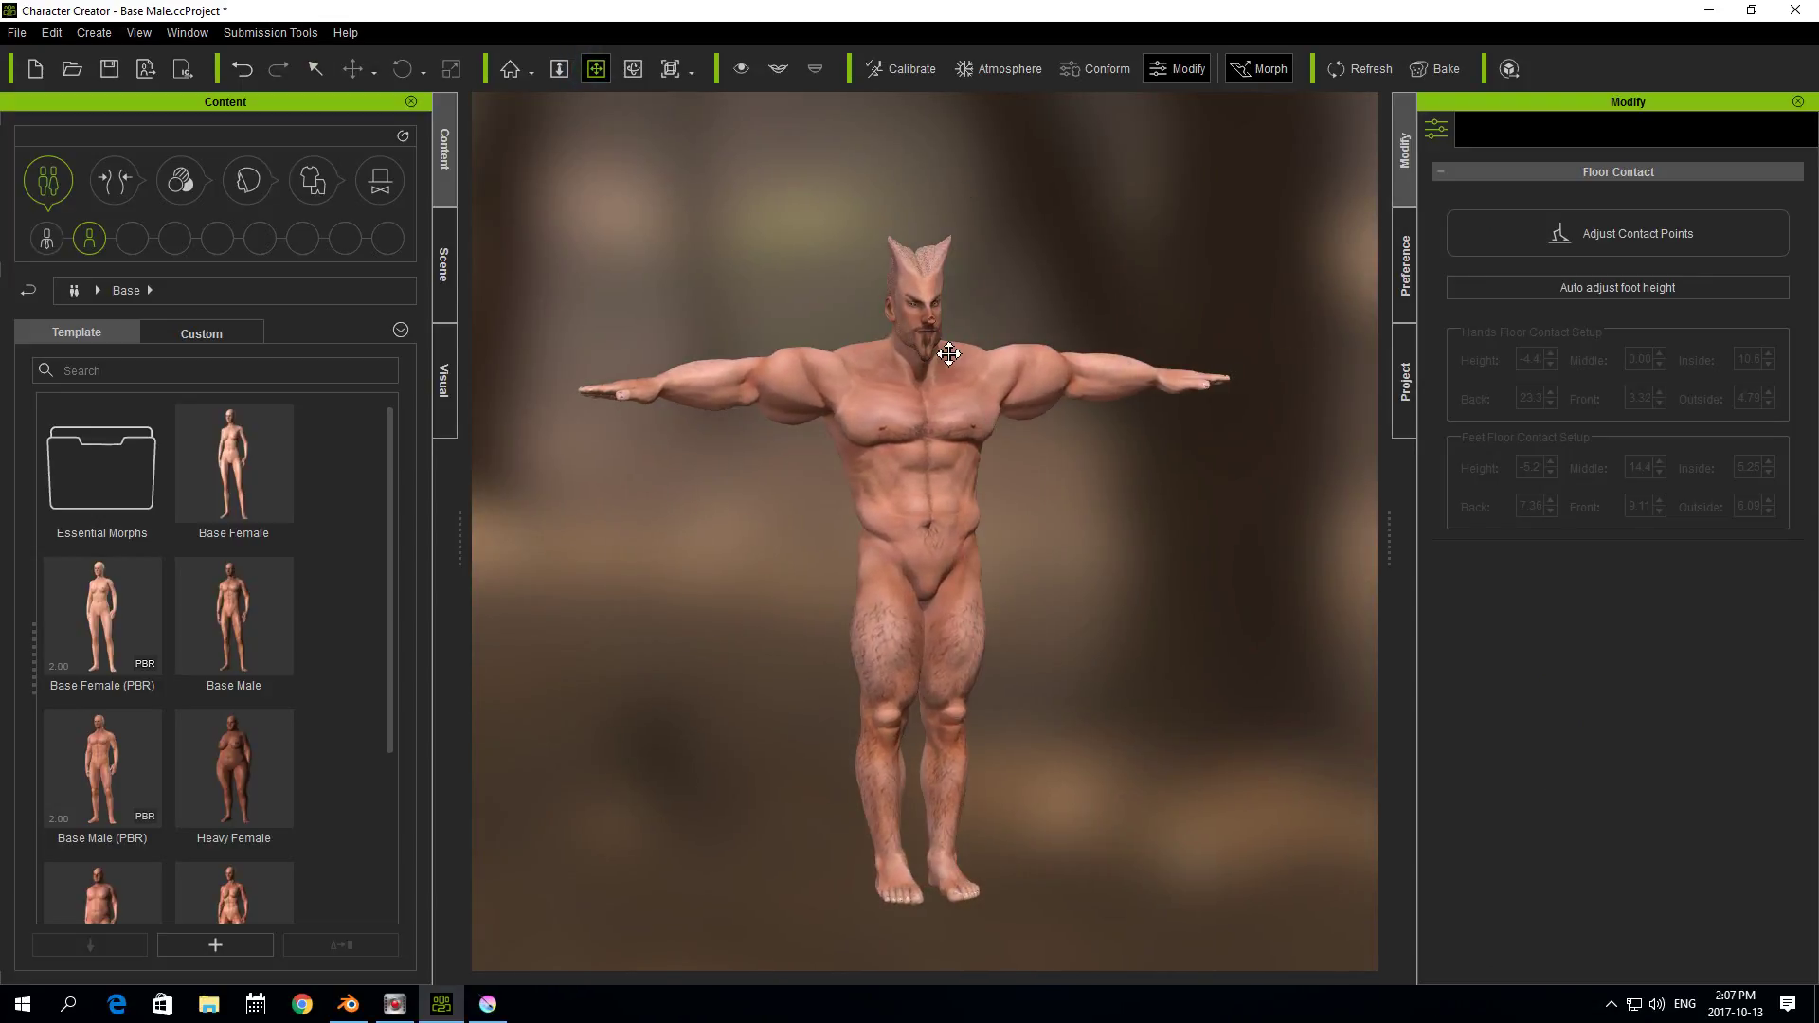
left_click(904, 353)
left_click(810, 404)
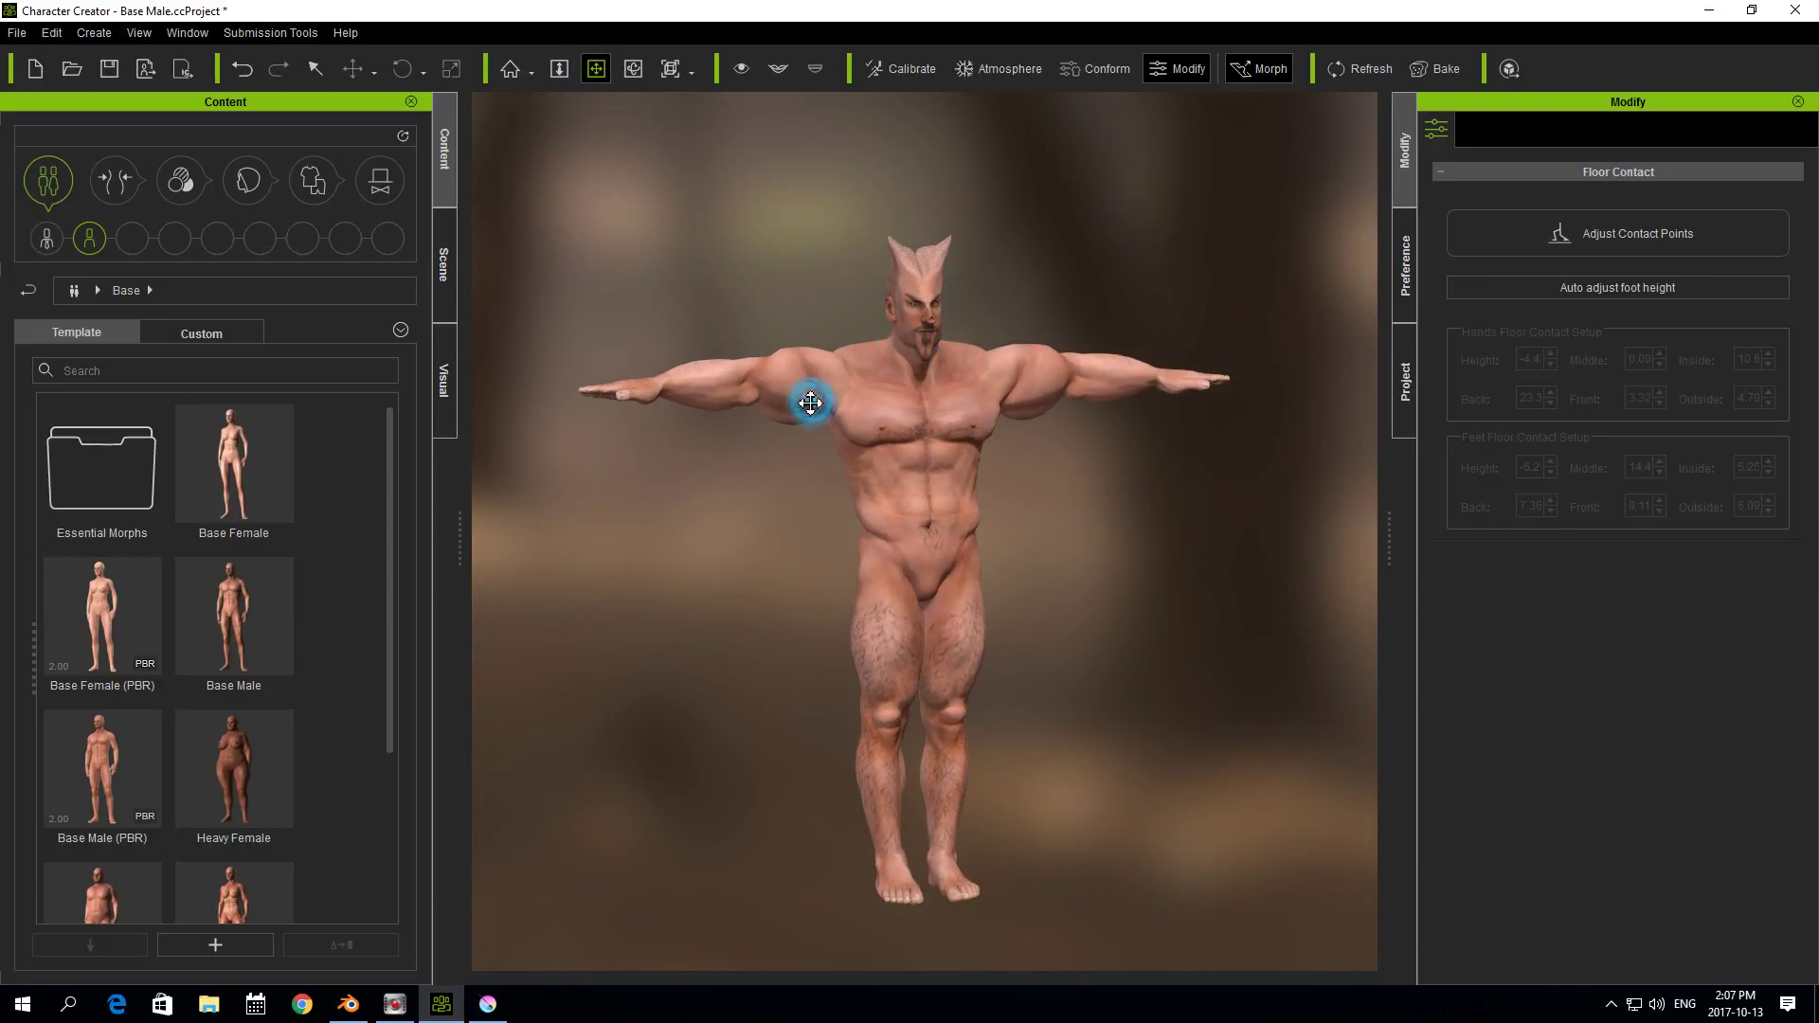
left_click(923, 431)
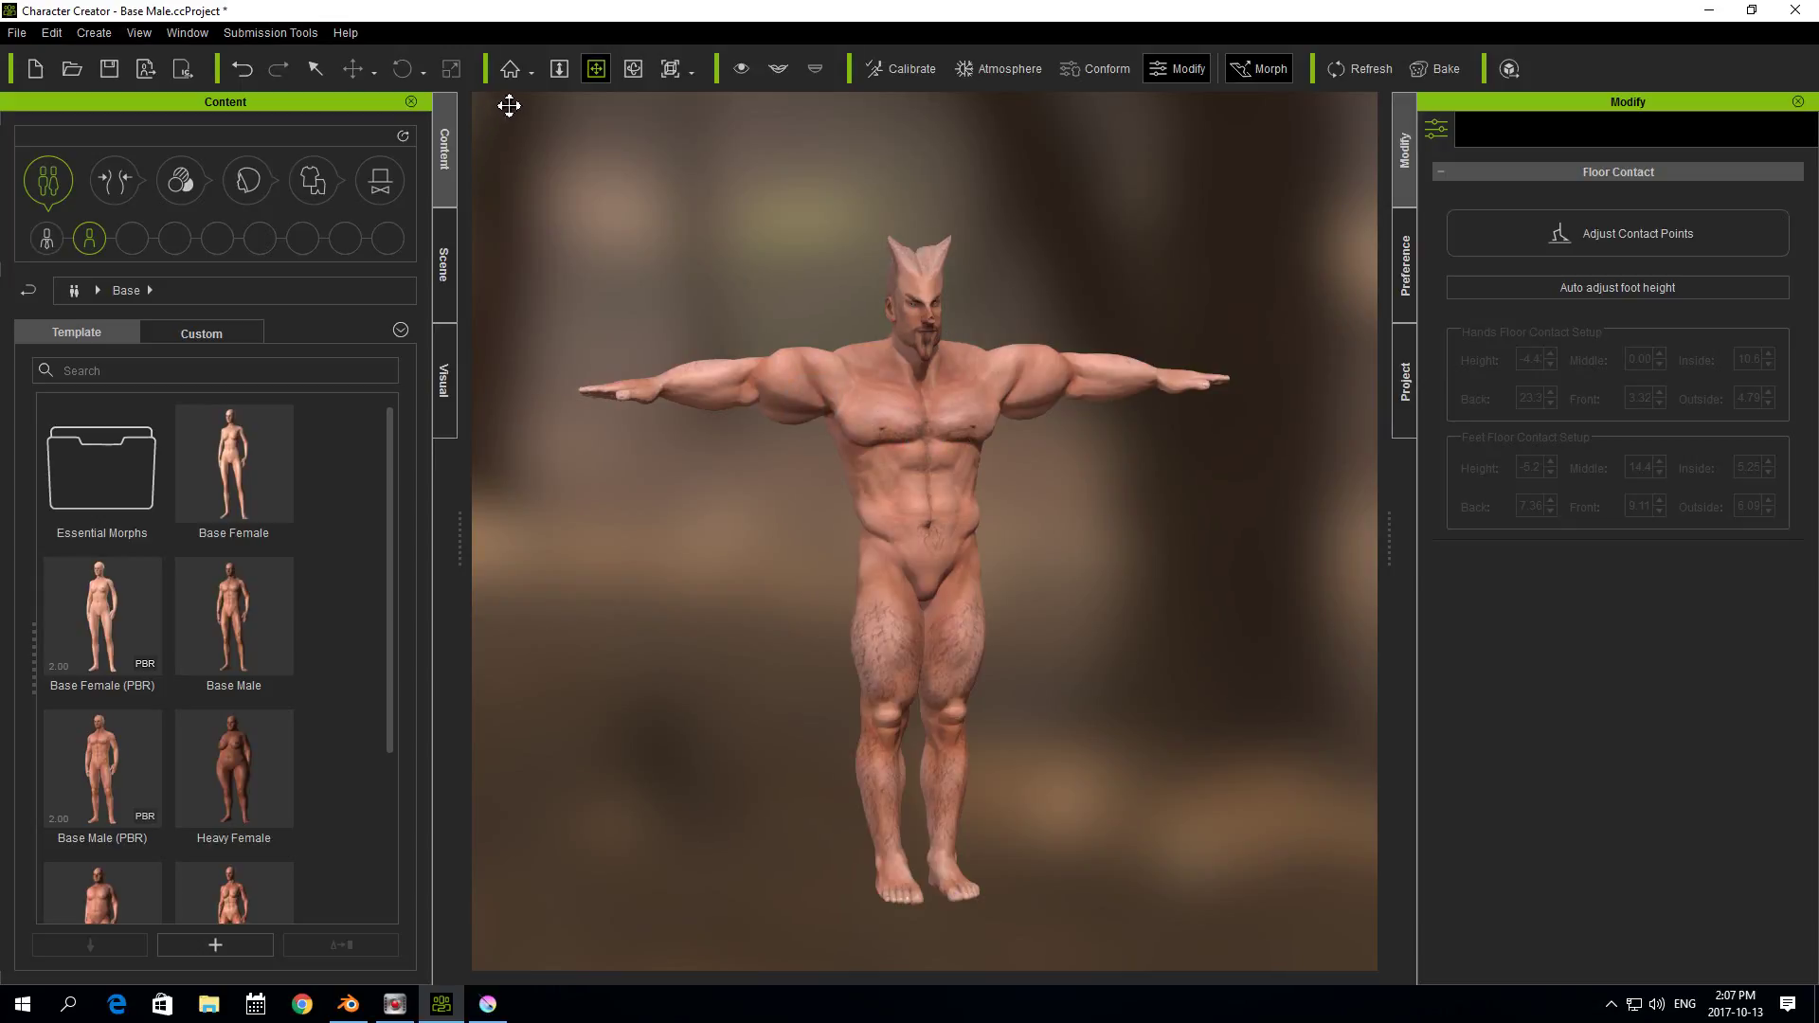
left_click(558, 68)
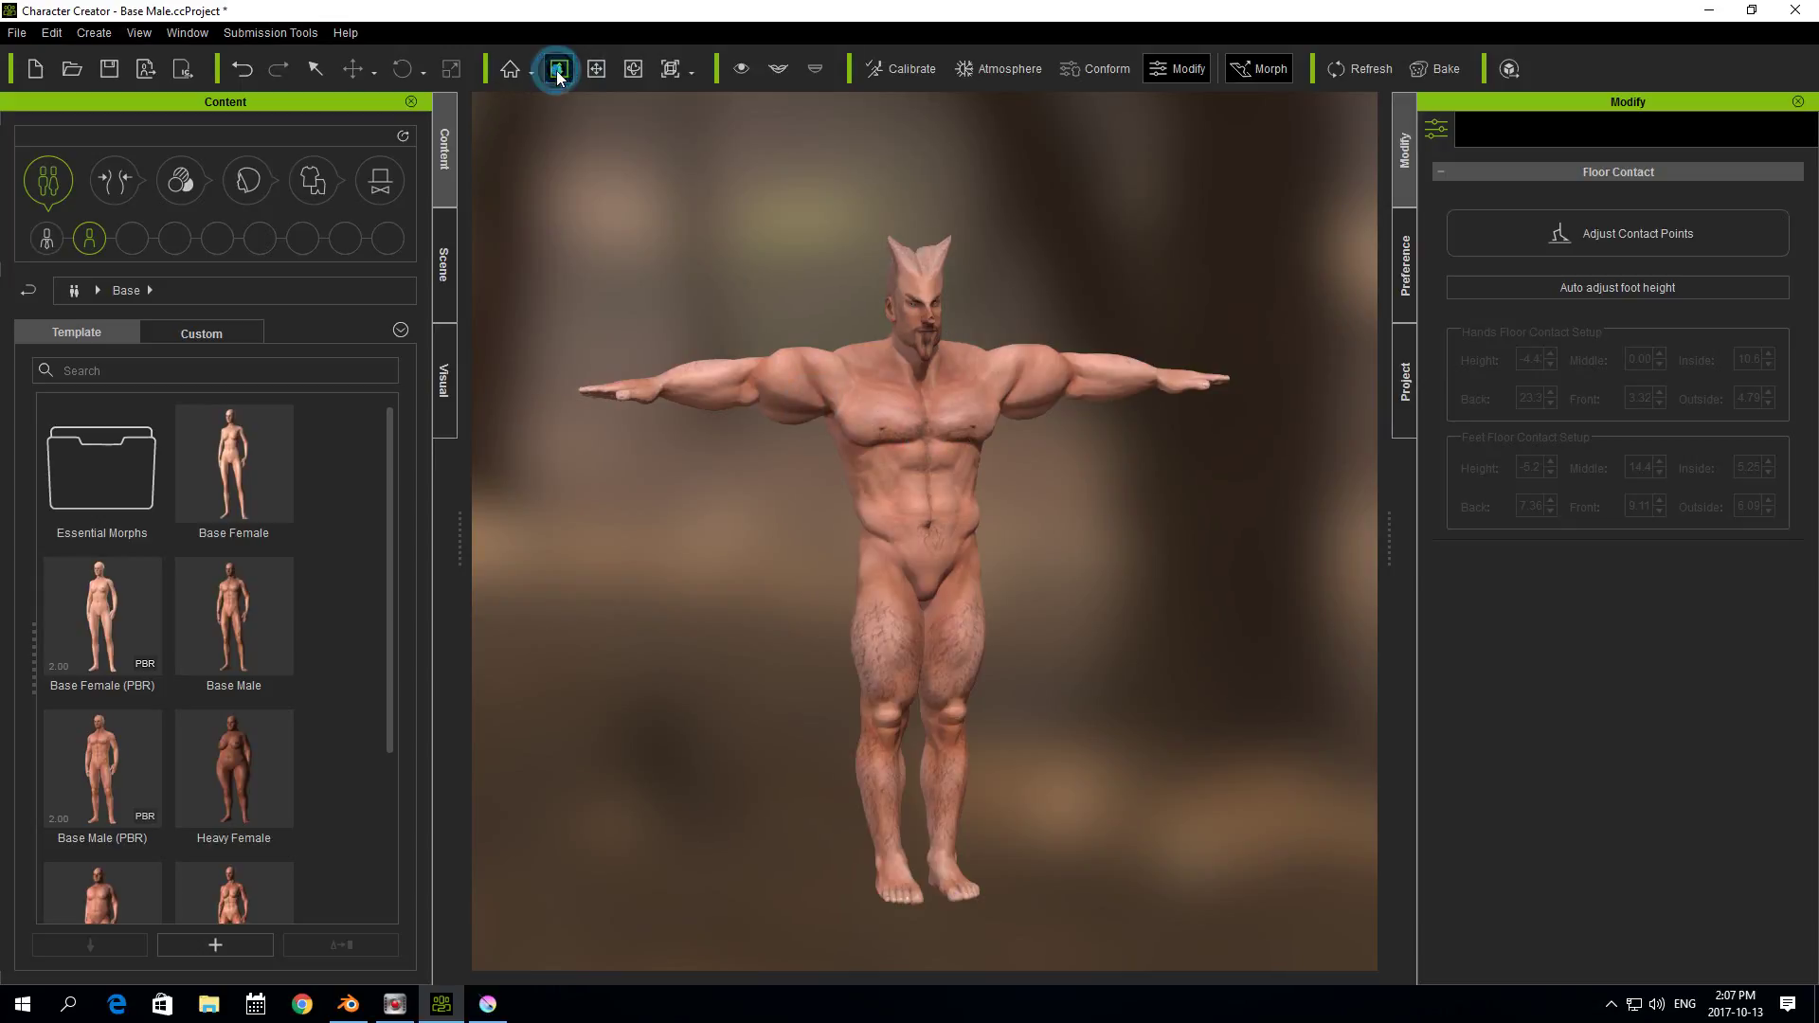
- Reselect the character, show its quick tutorials morph sliders and reset them
left_click(314, 68)
left_click(938, 393)
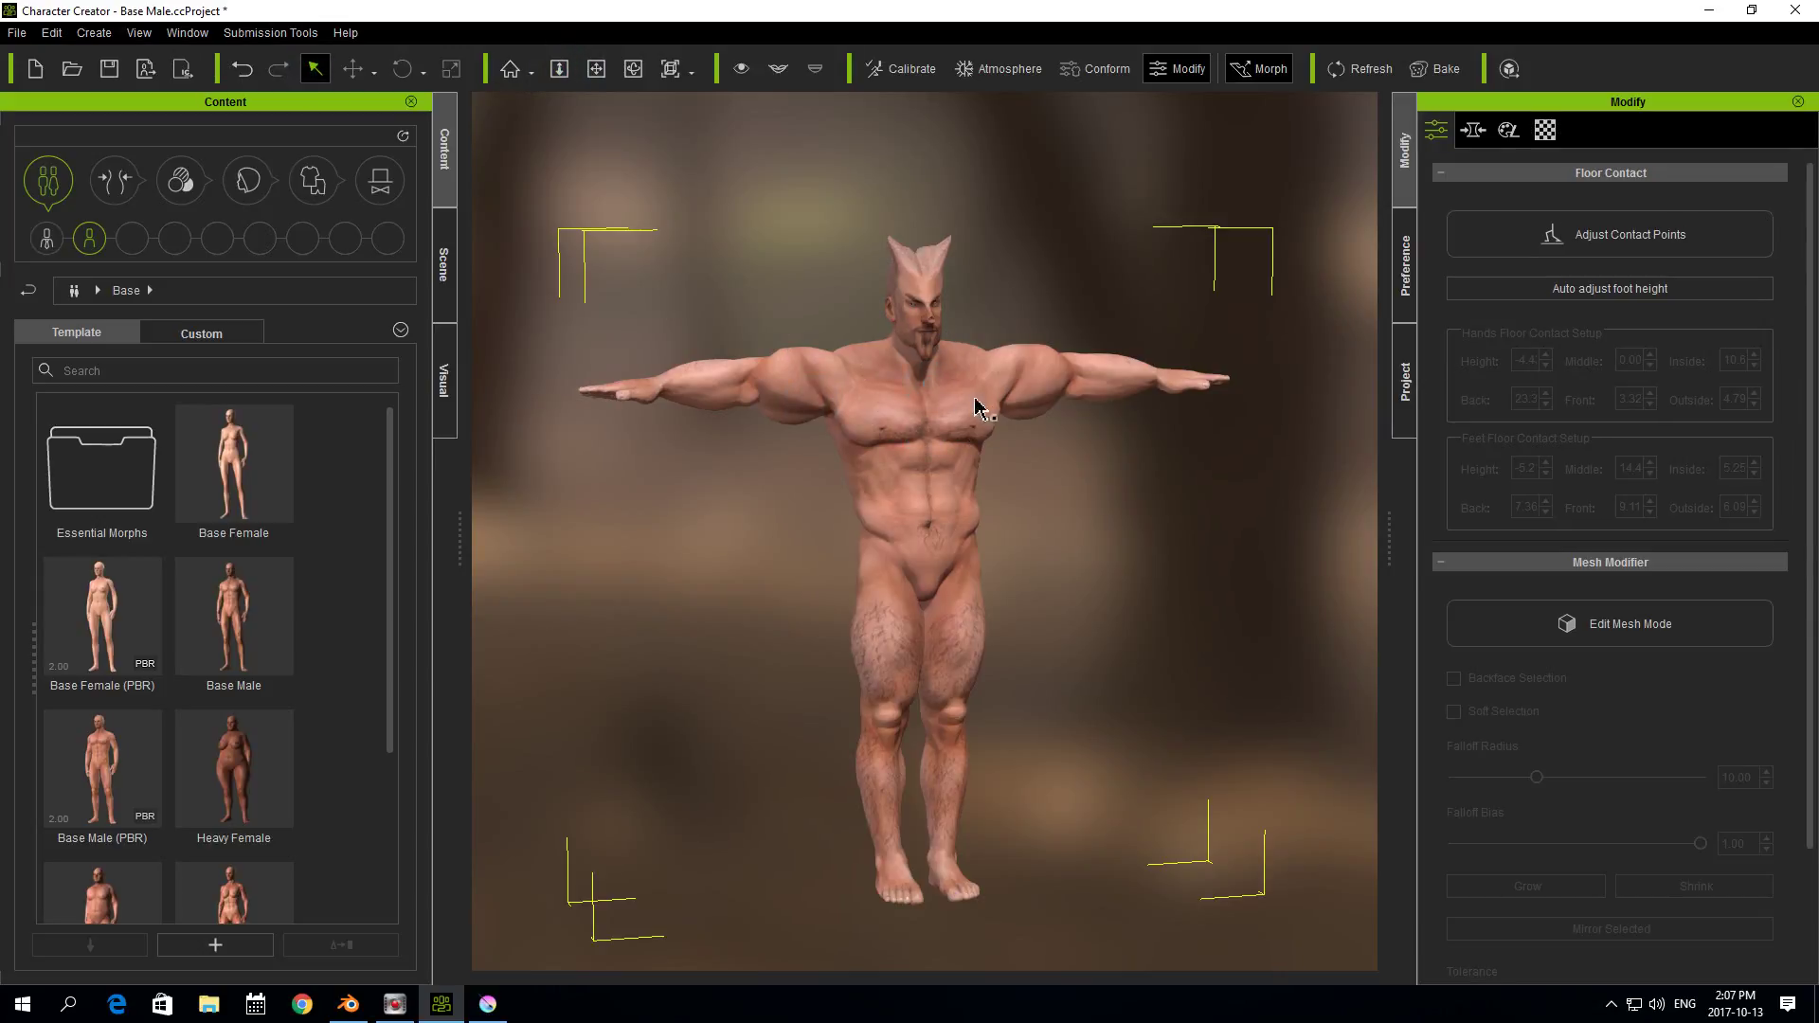
left_click(1481, 130)
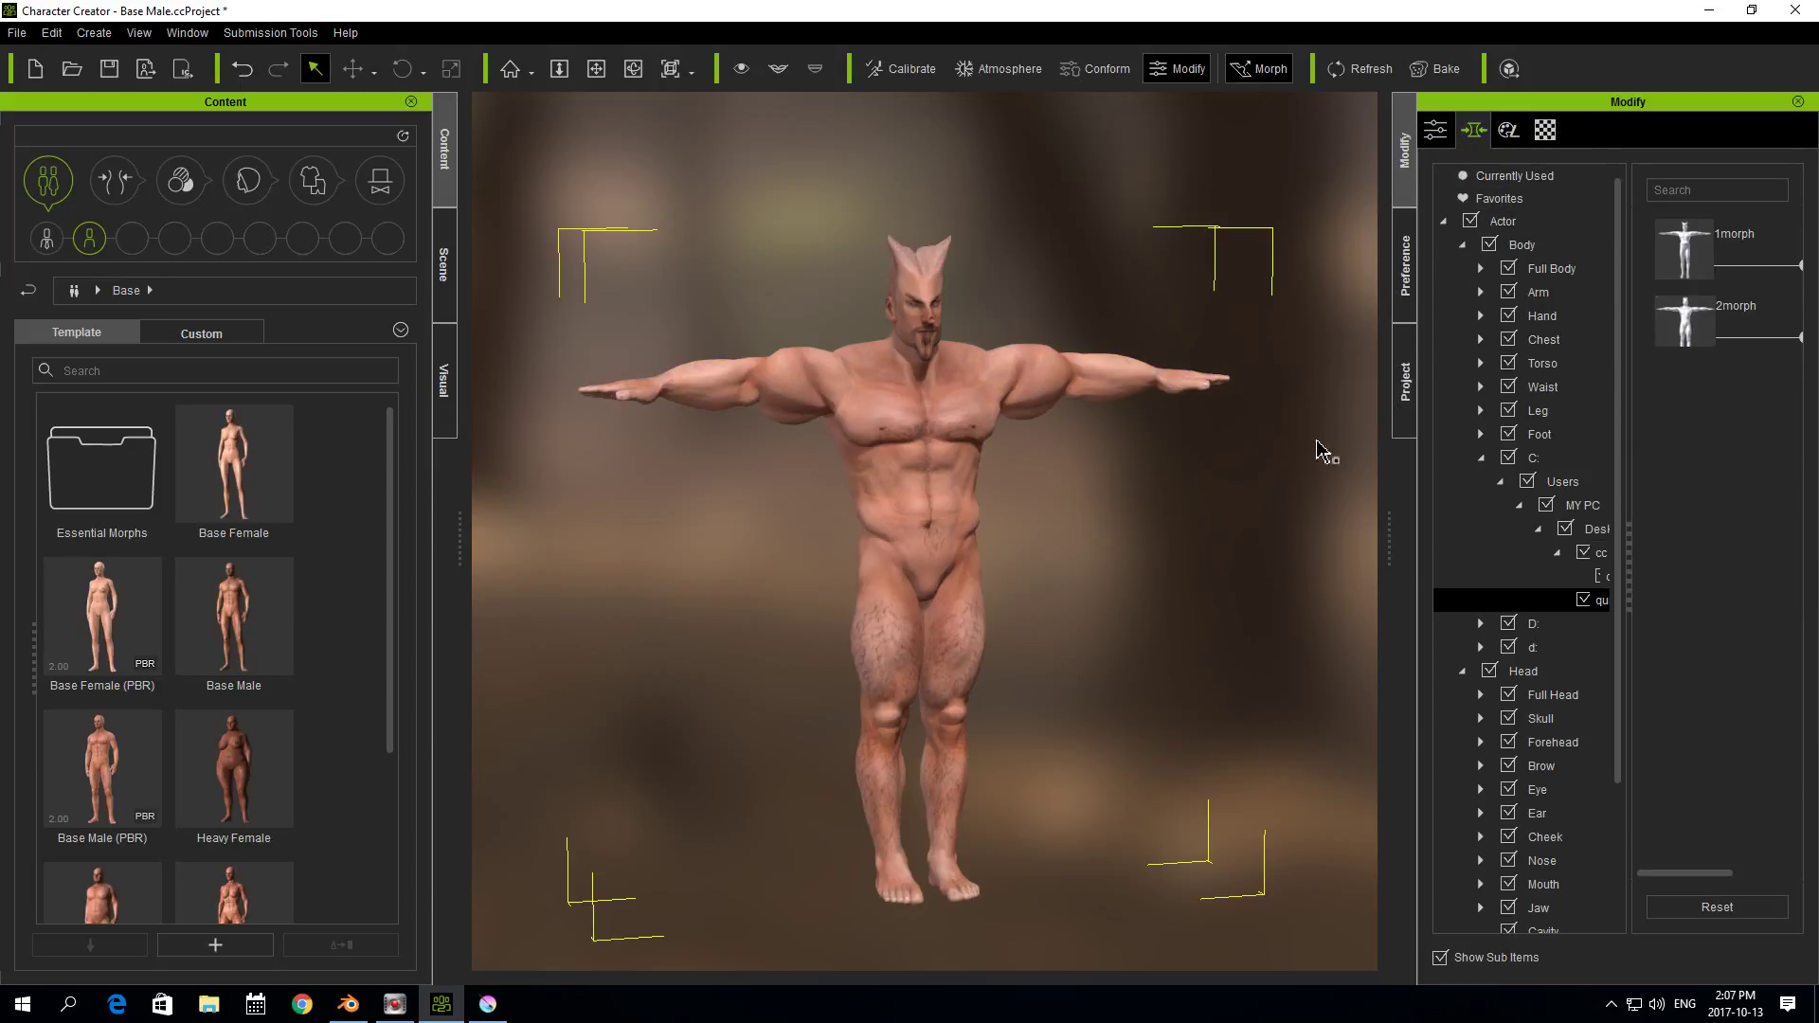
left_click(1712, 909)
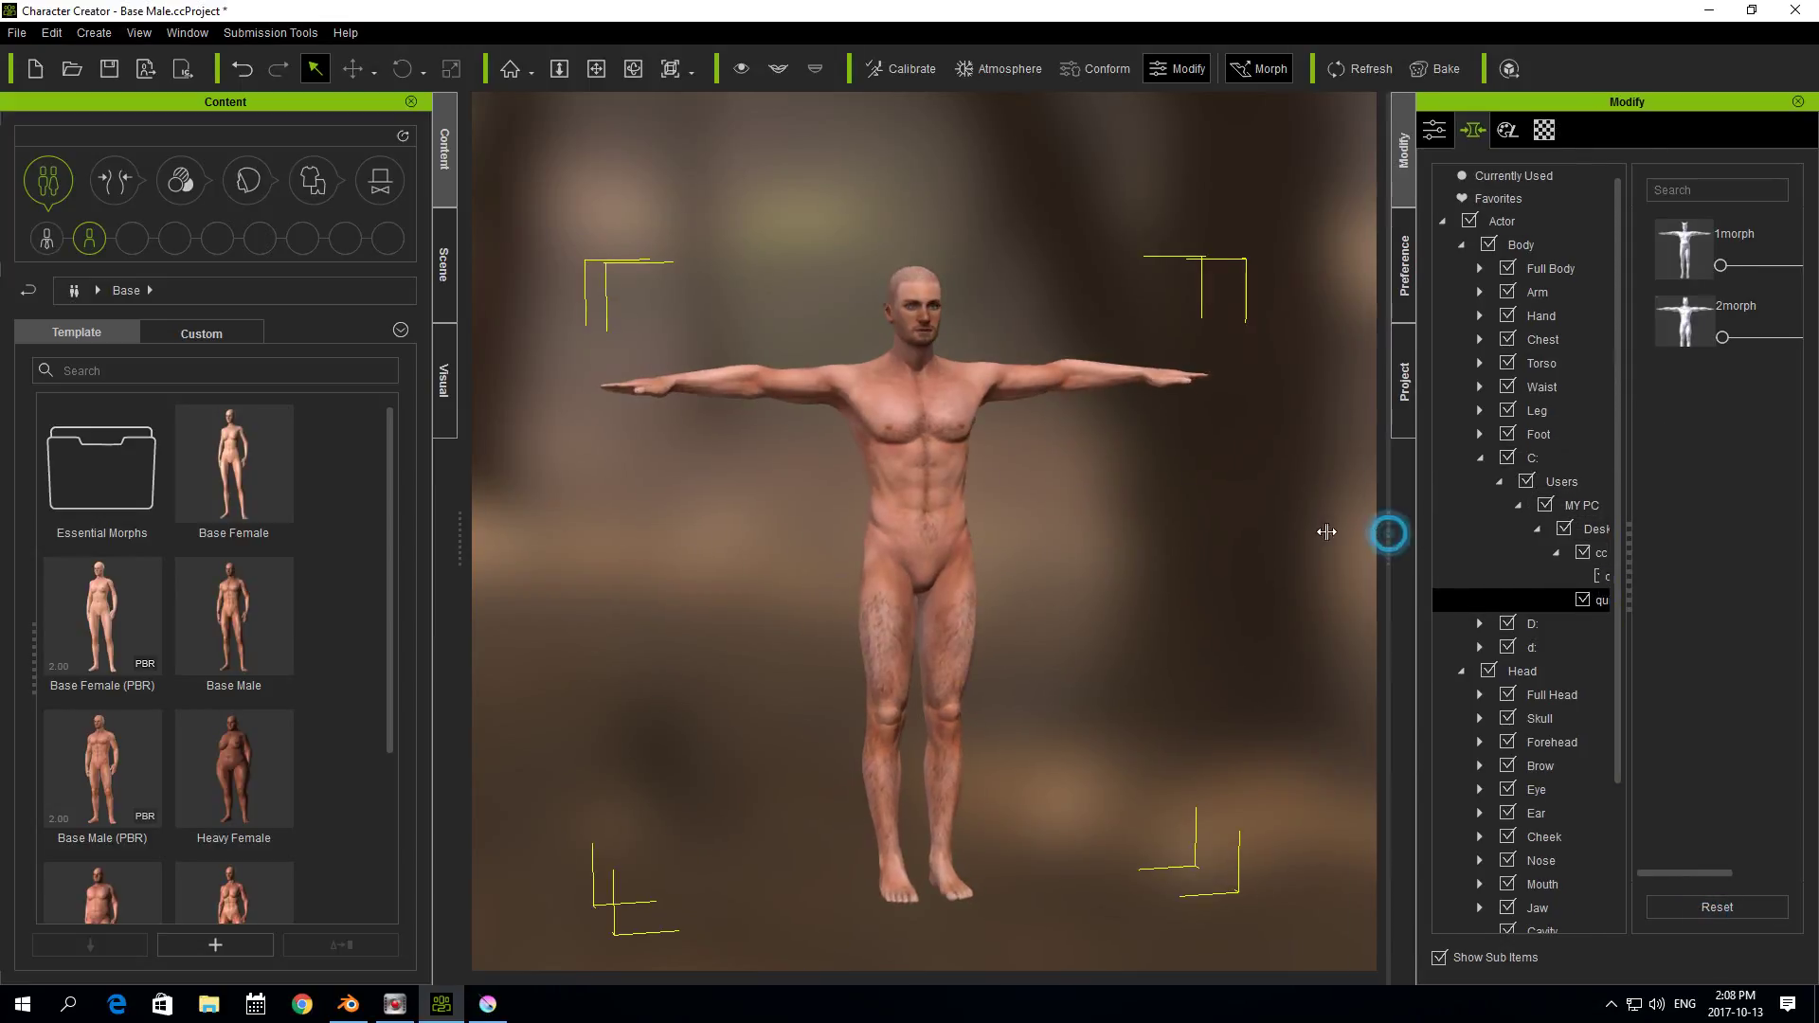
- Widen the Modify area to show the full 1morph and 2morph sliders and review the character
left_click_drag(1389, 528, 1144, 539)
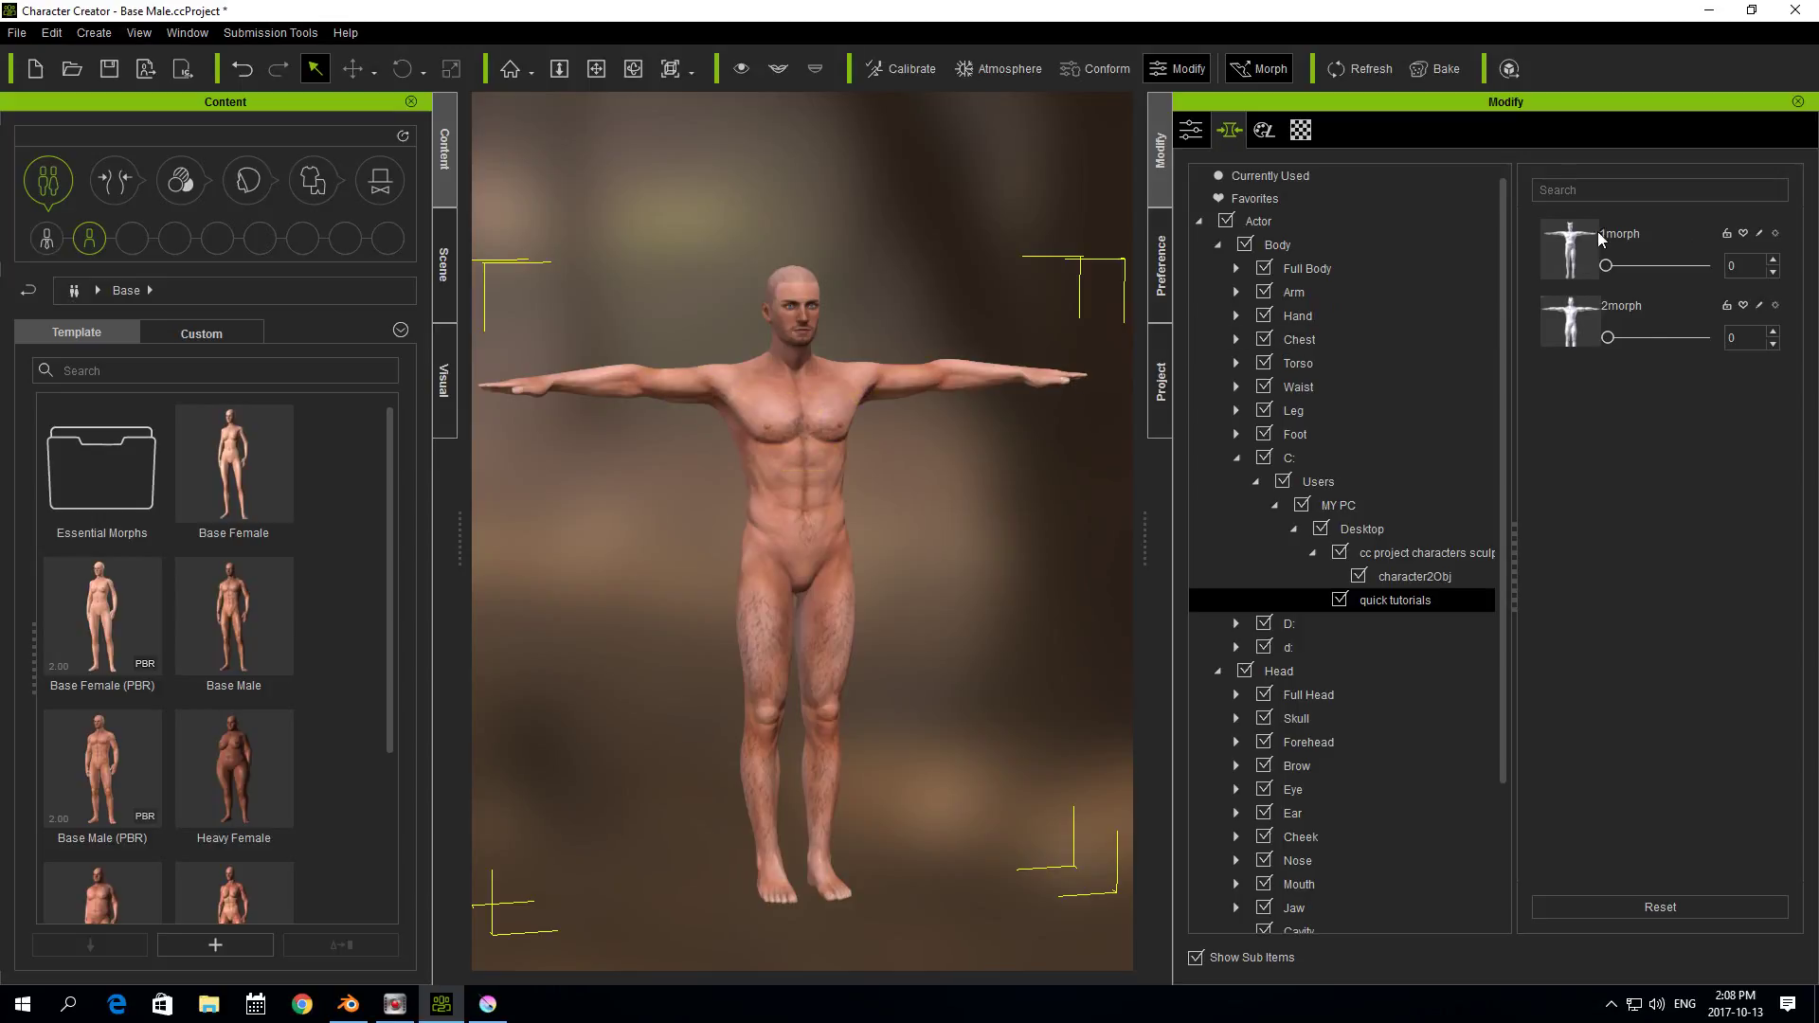
scroll(668, 547, "down", 2)
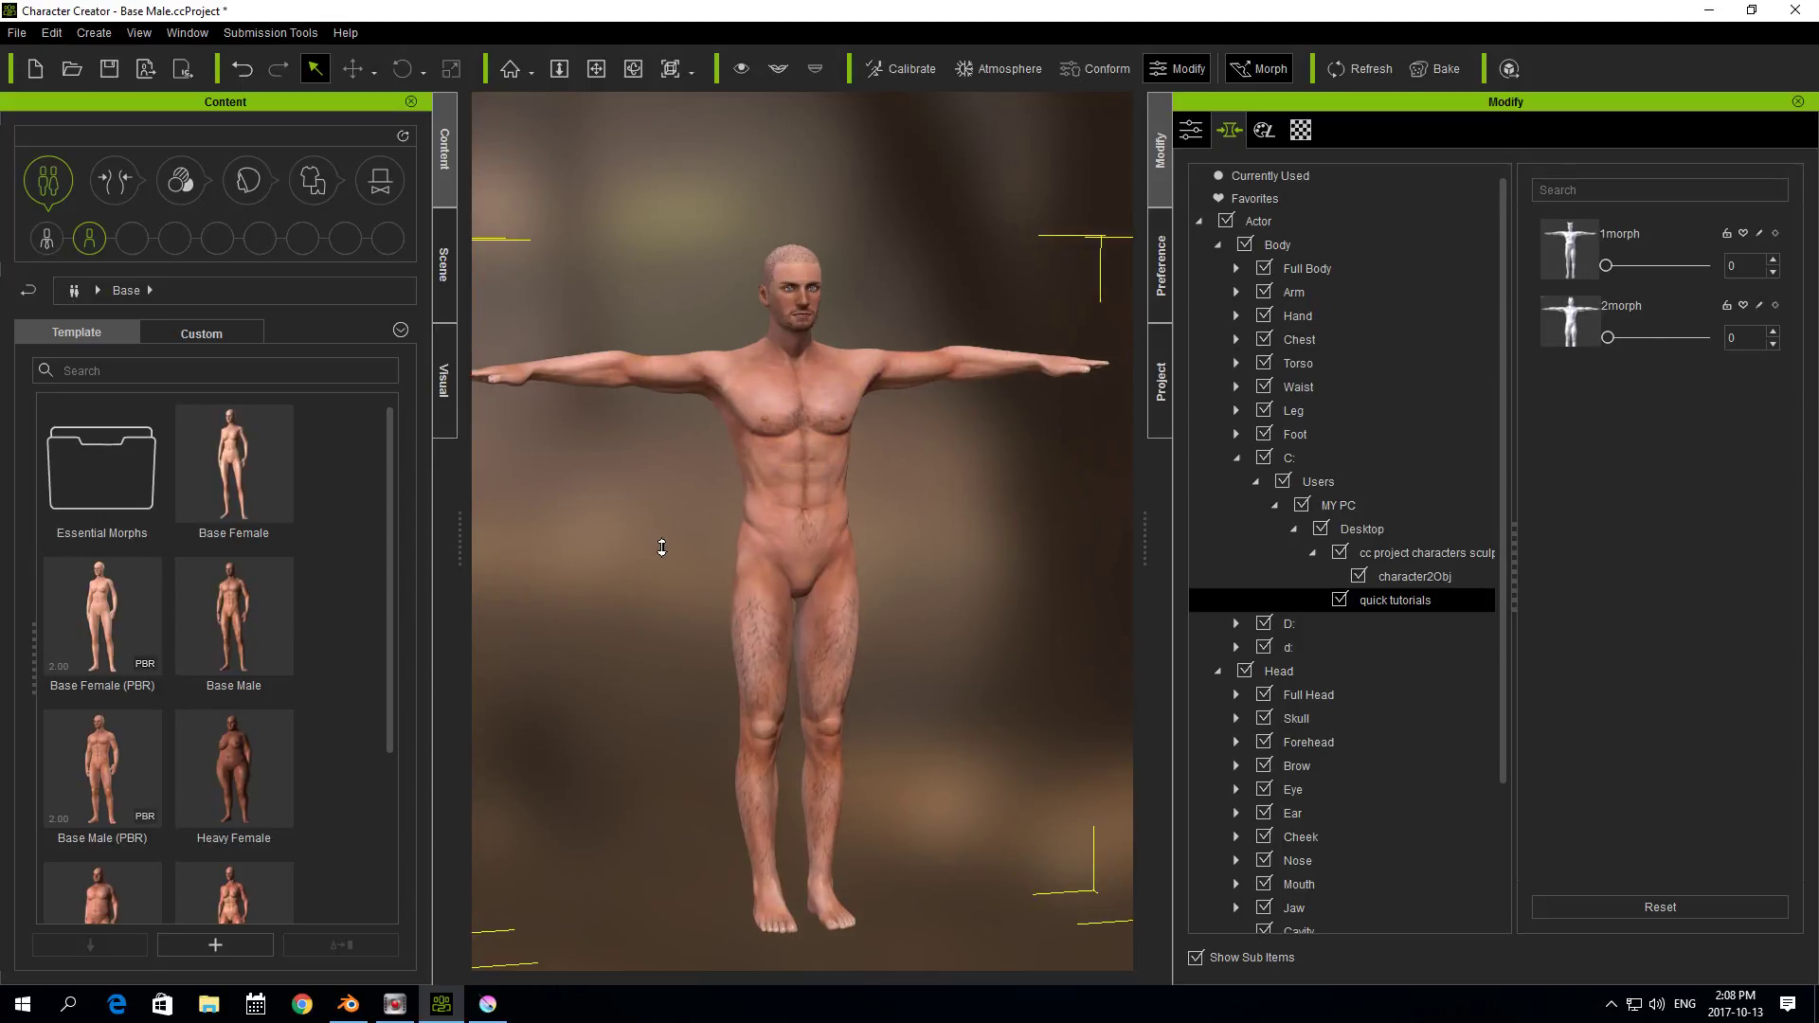
scroll(708, 548, "up", 1)
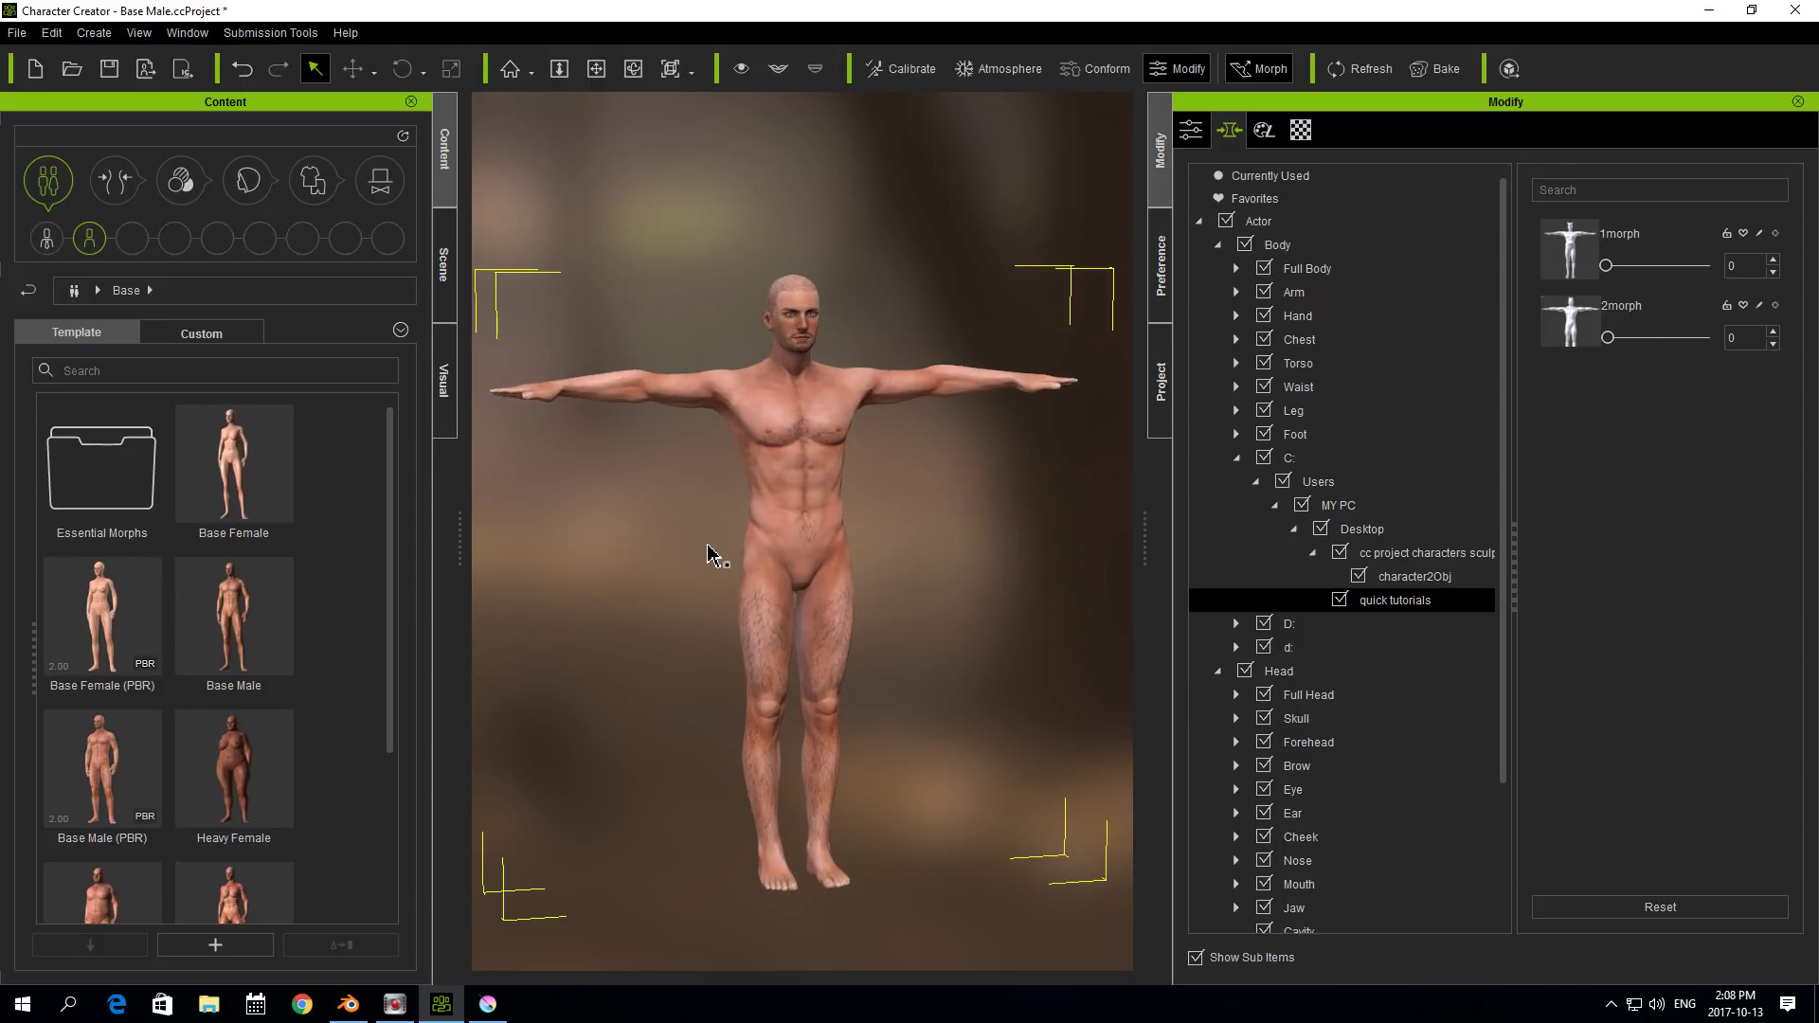